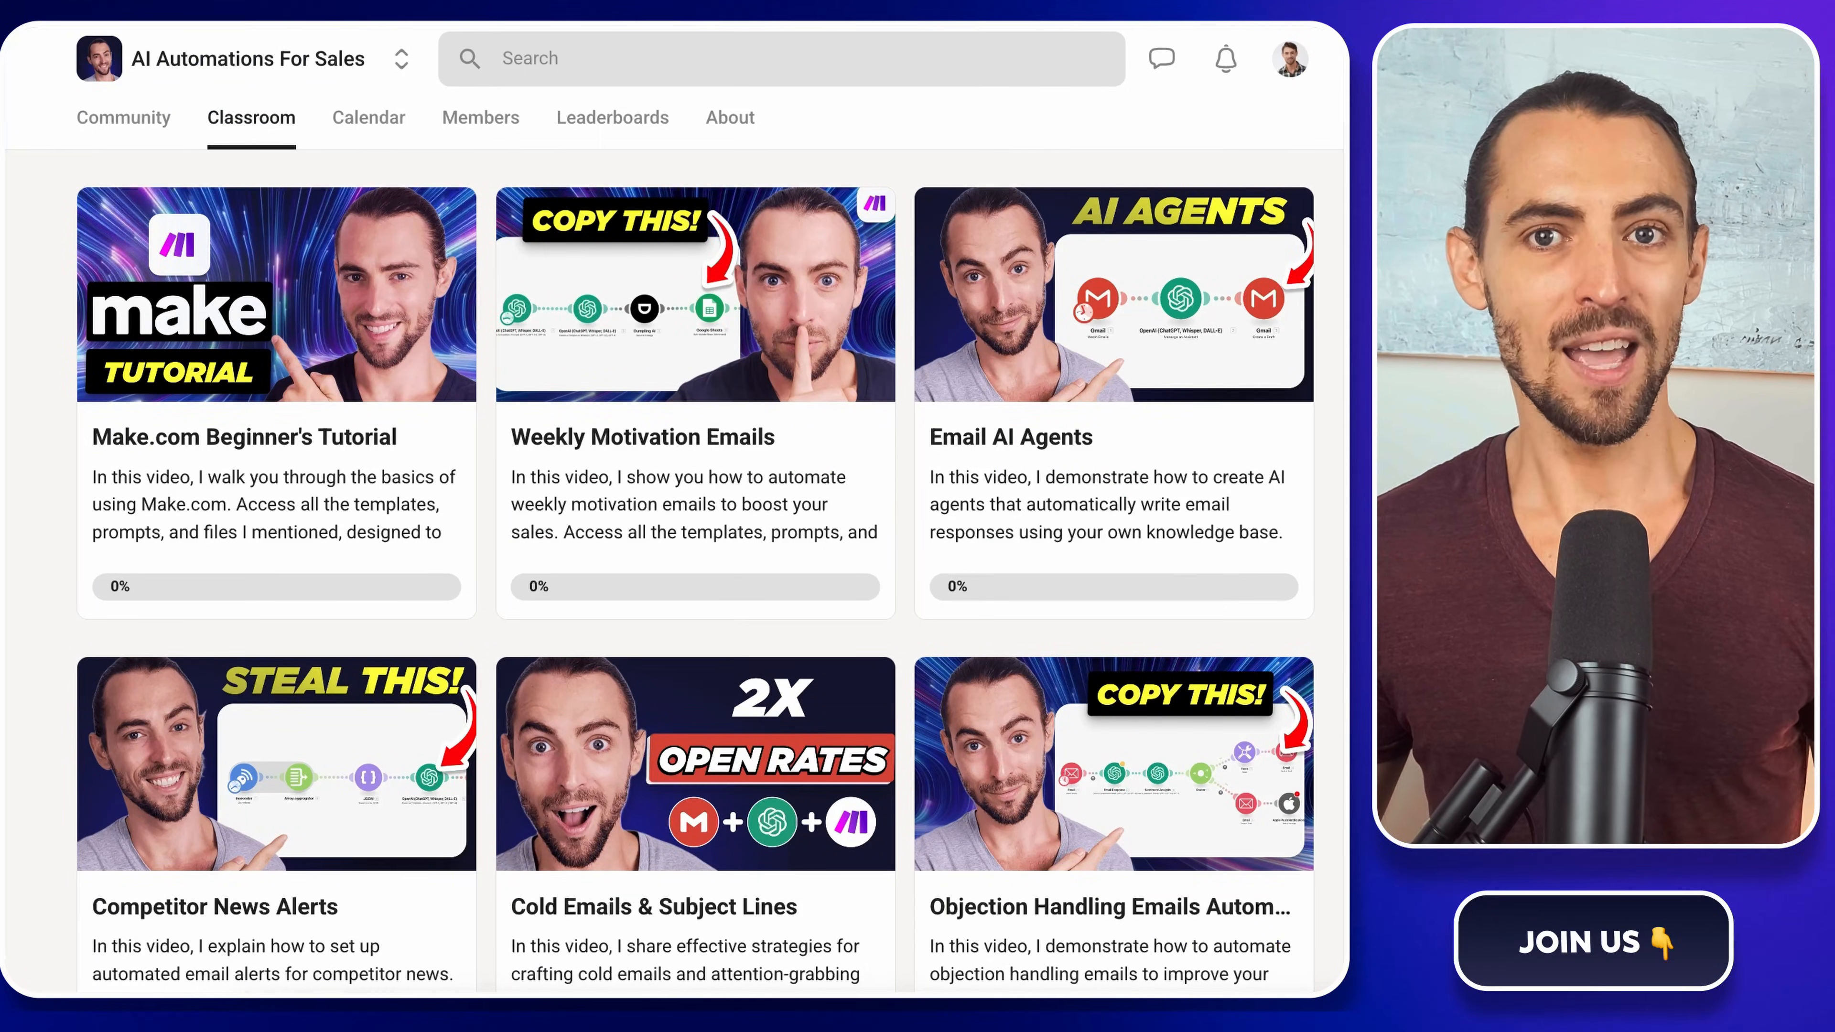
- Browse the AI Automations For Sales classroom lessons and the posts in its community feed
scroll(672, 506, "down", 5)
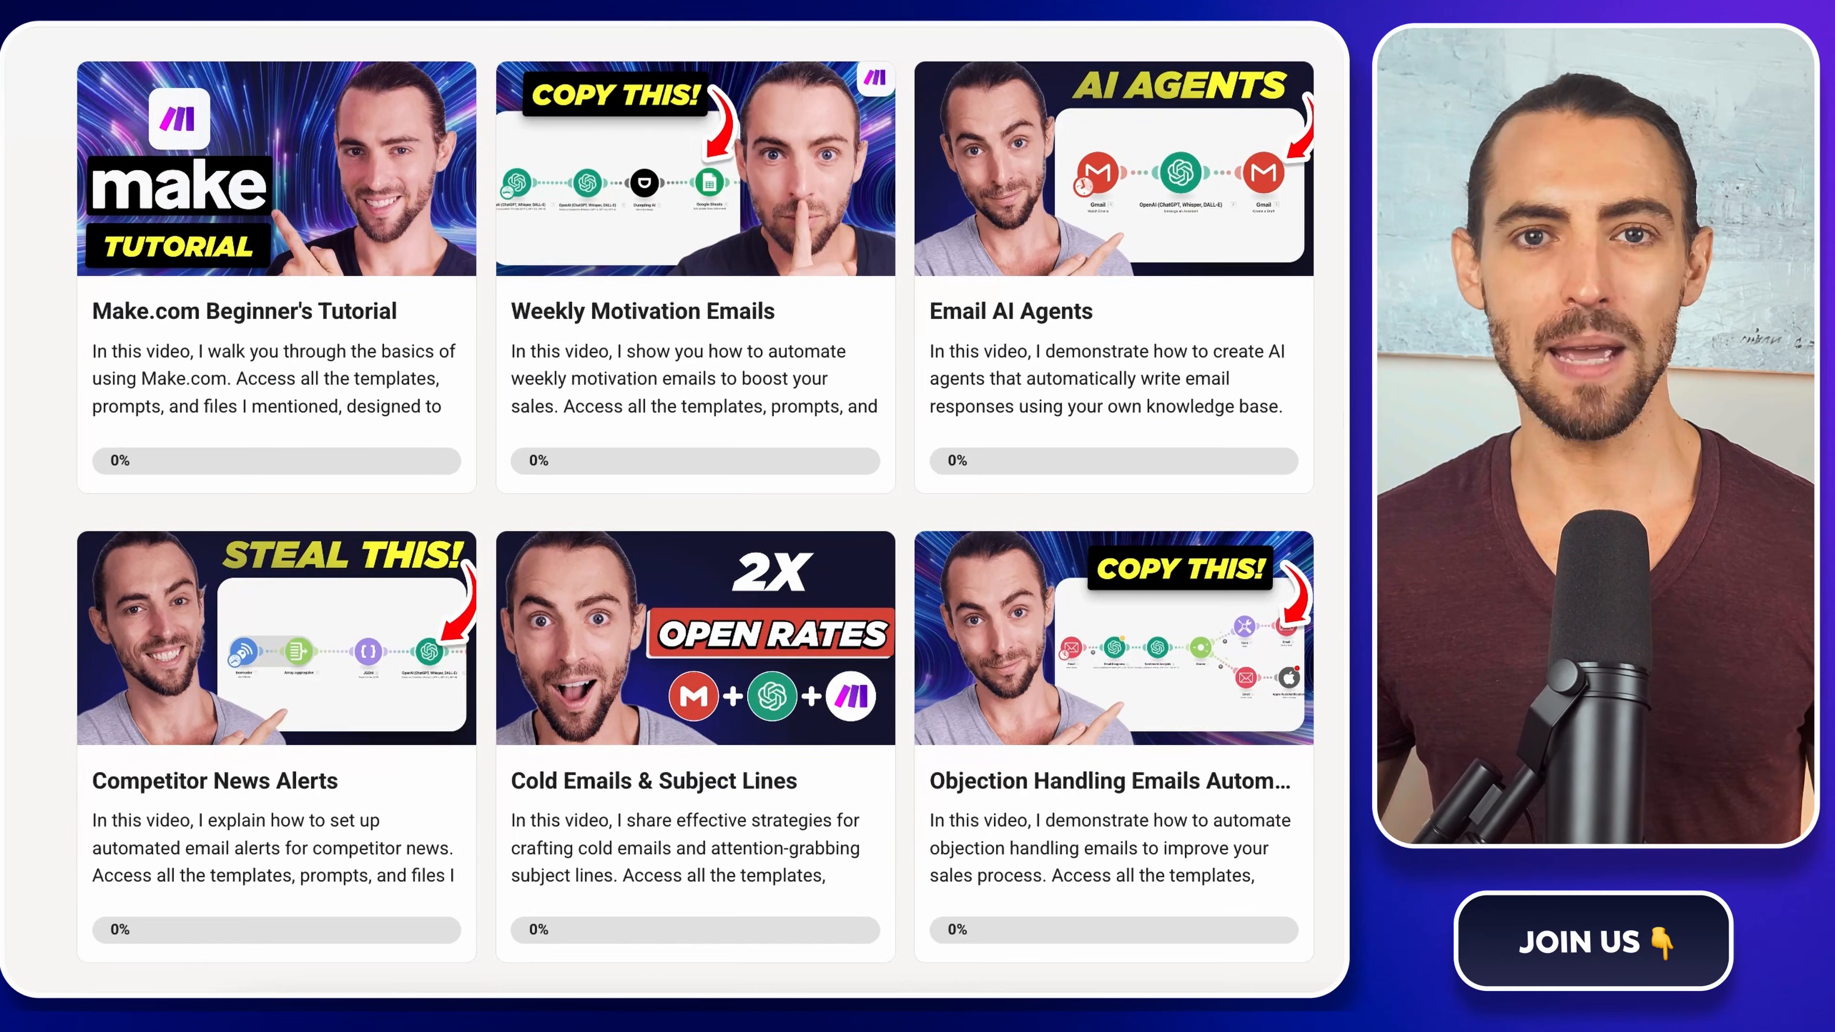
scroll(672, 506, "down", 5)
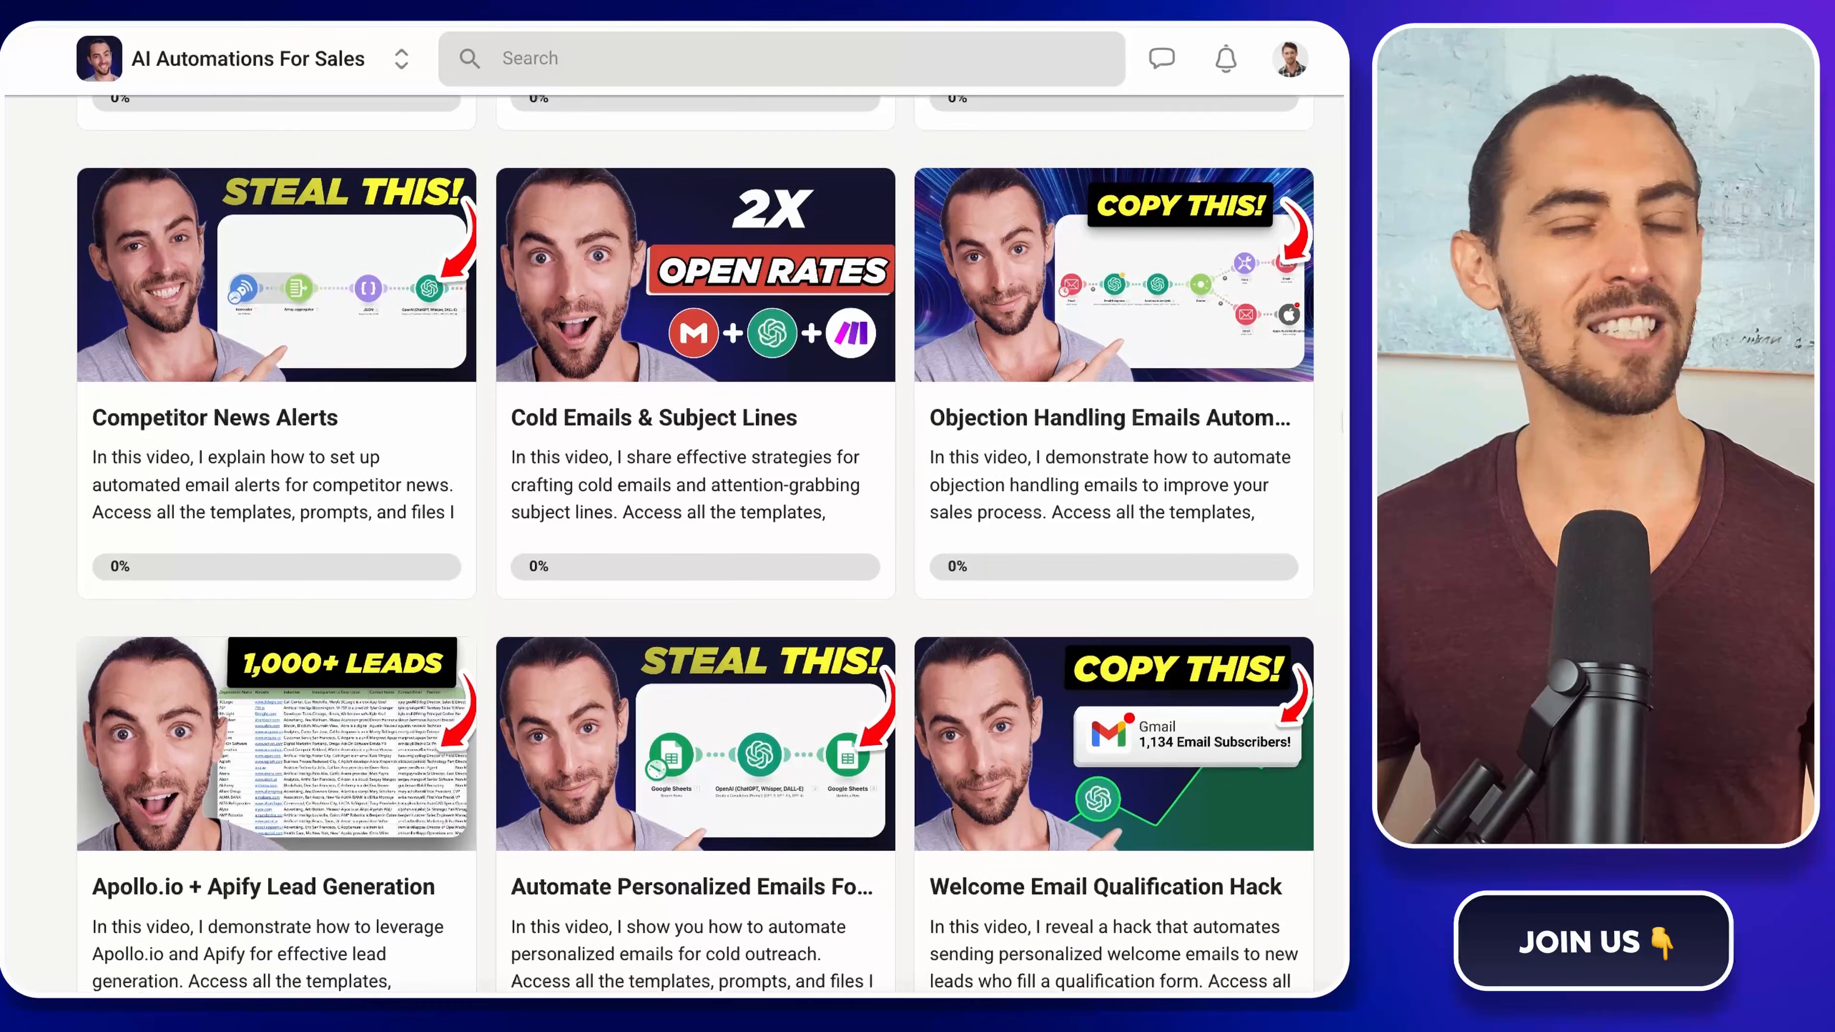
scroll(672, 506, "down", 6)
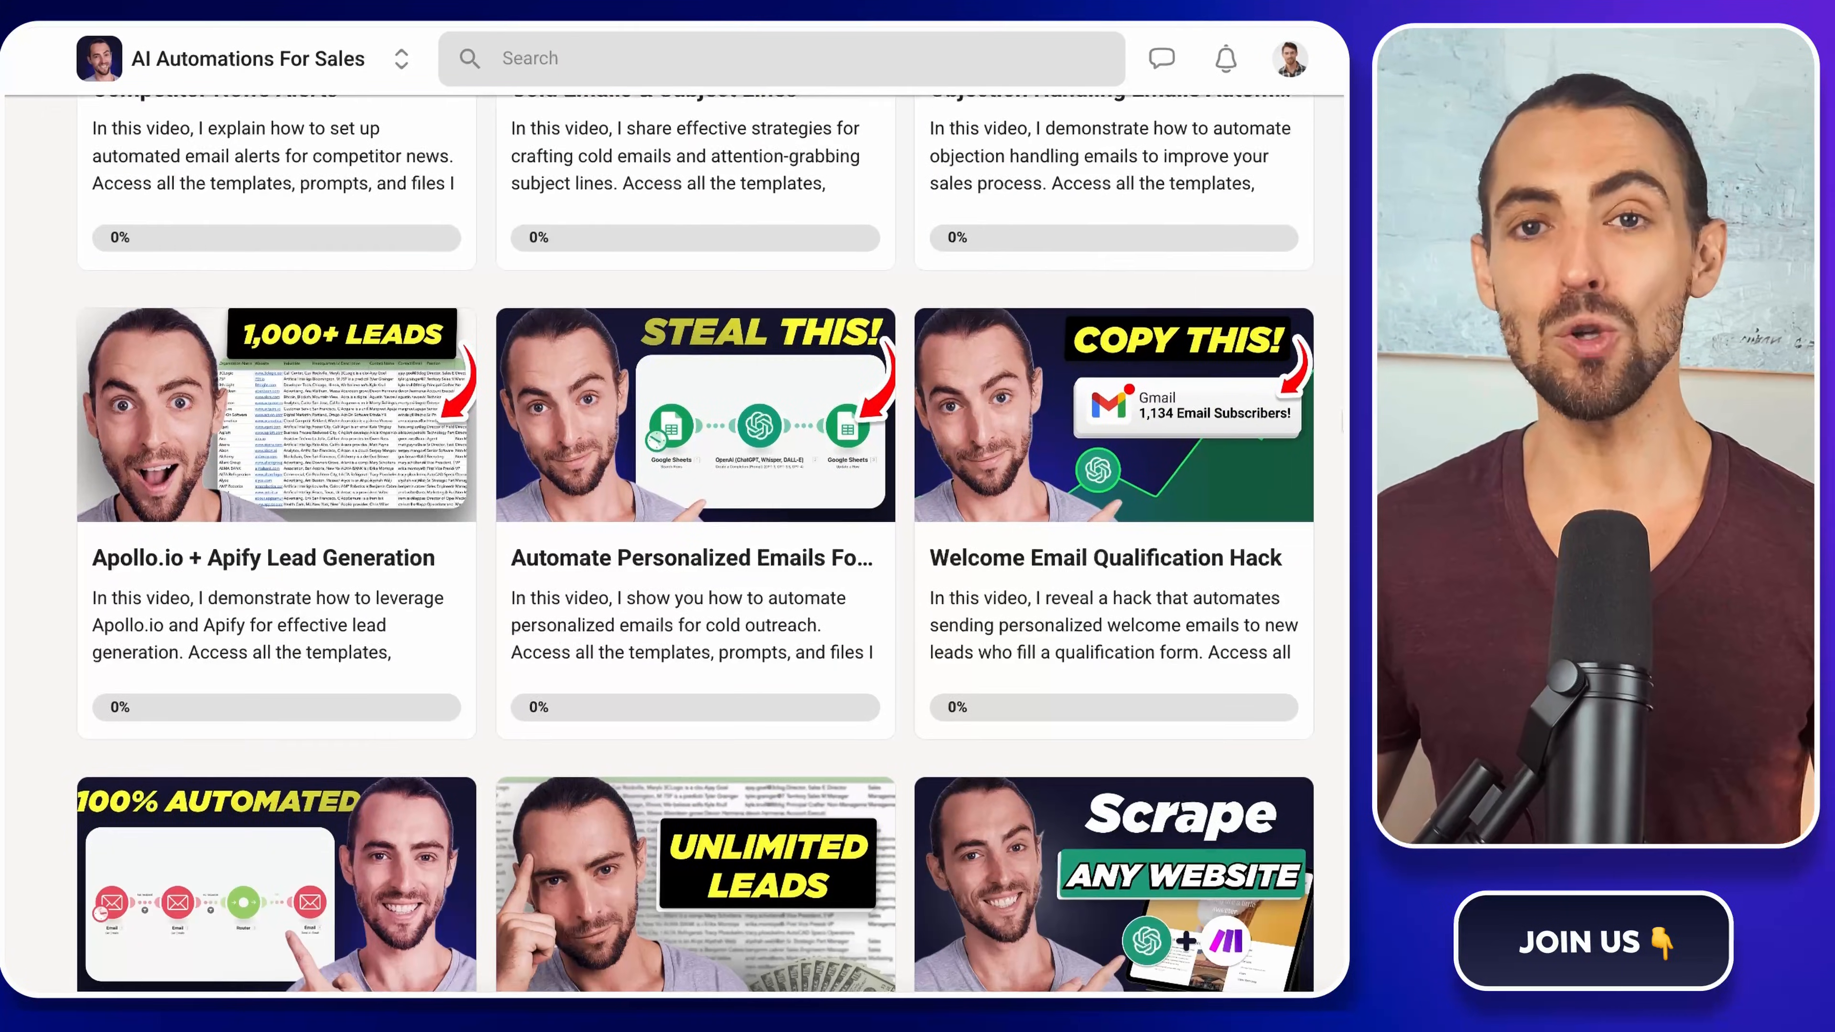
scroll(694, 542, "down", 5)
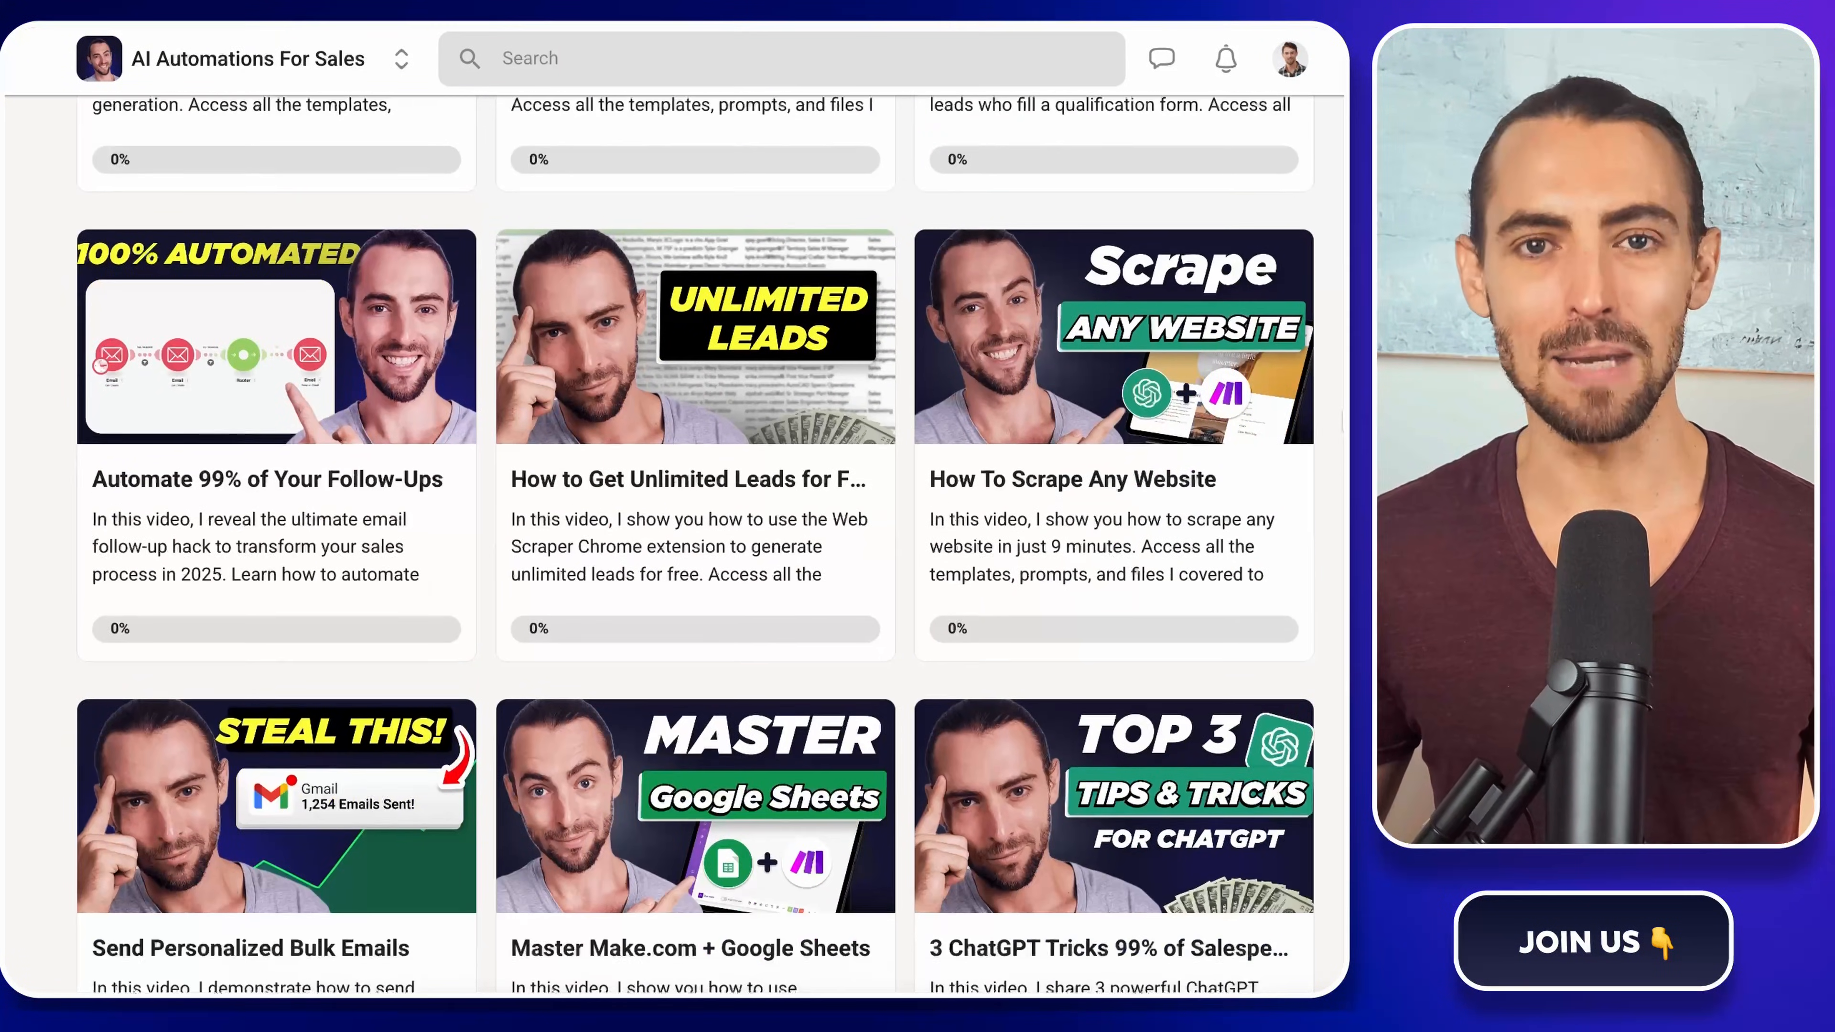
scroll(672, 506, "down", 2)
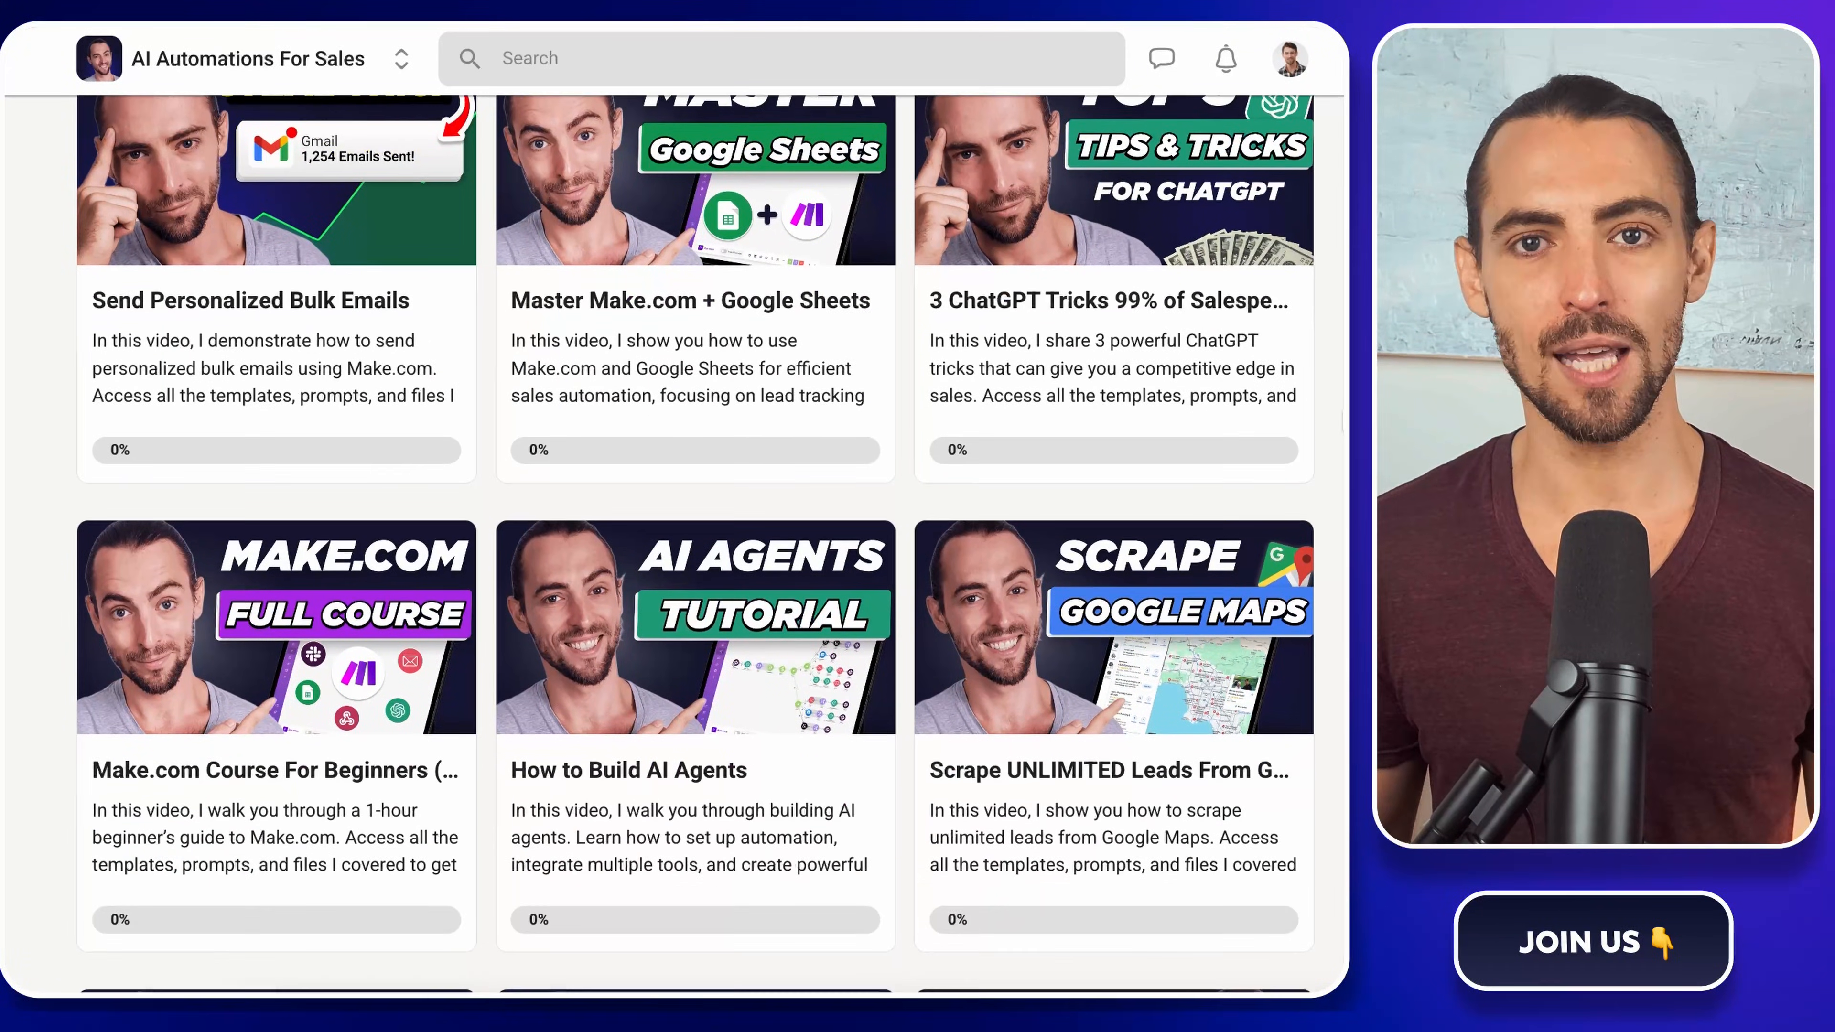
scroll(672, 506, "up", 20)
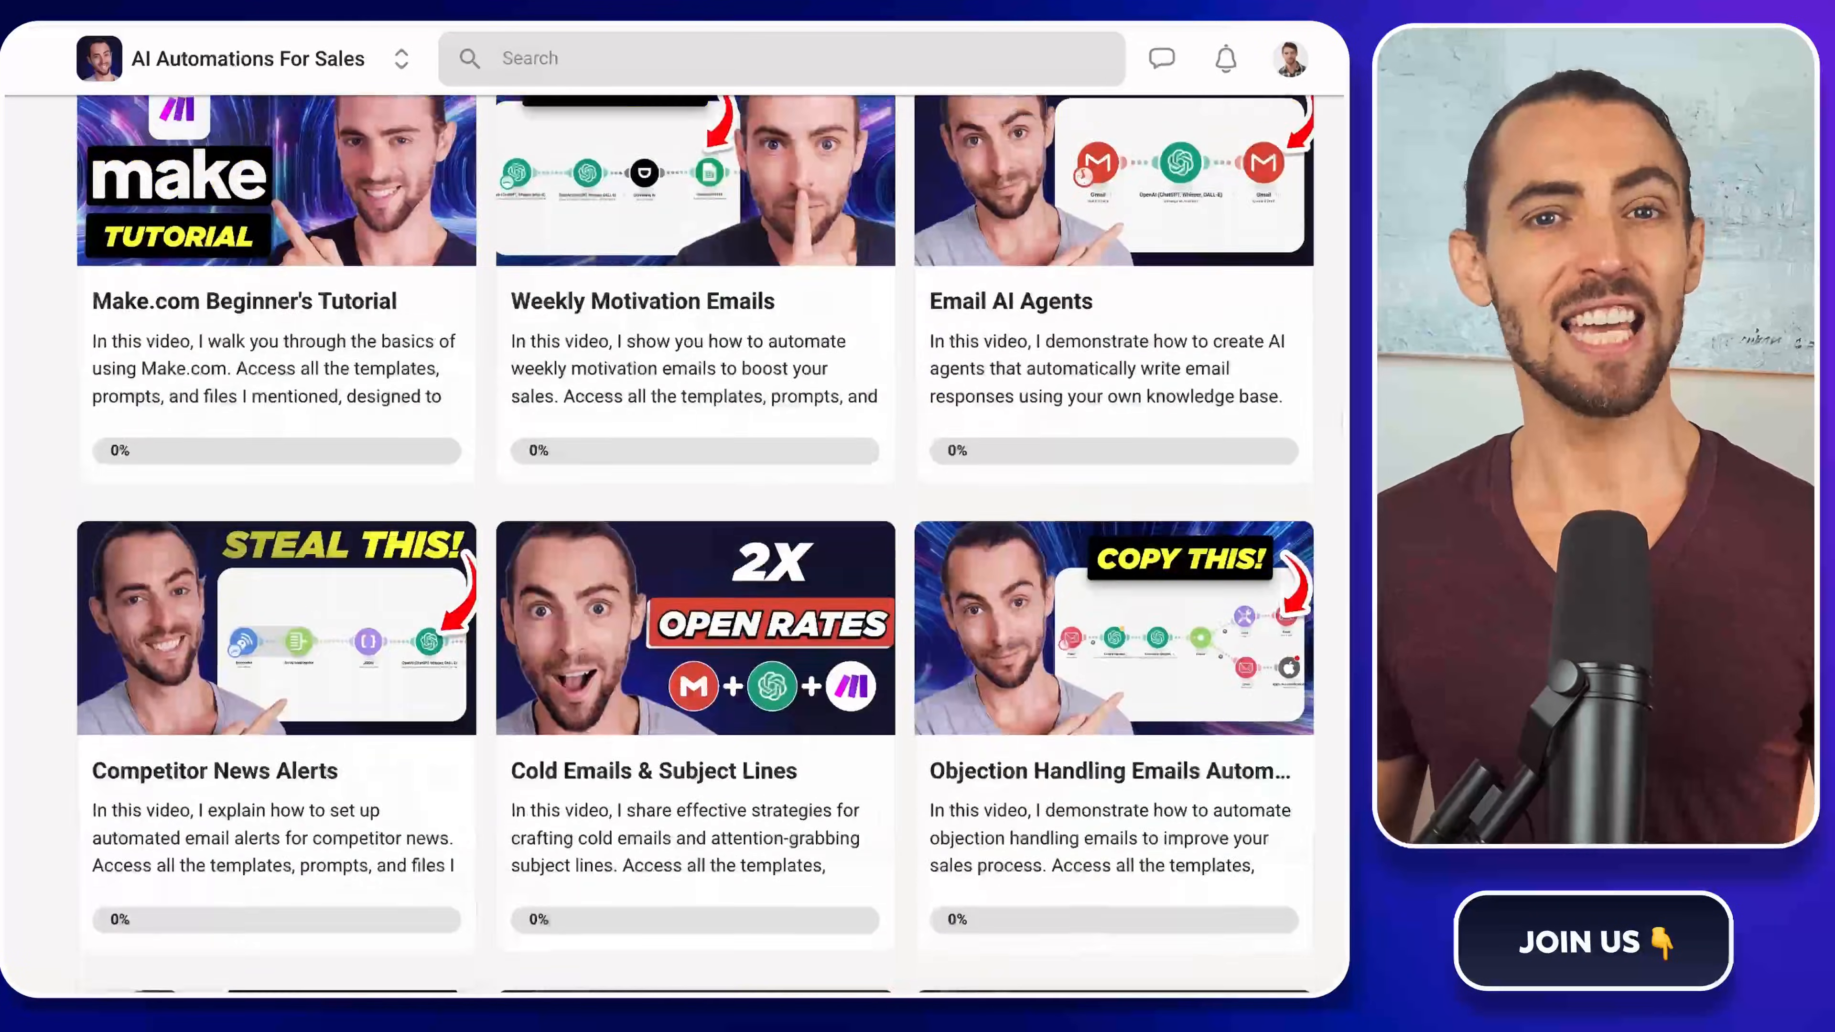
scroll(757, 269, "up", 2)
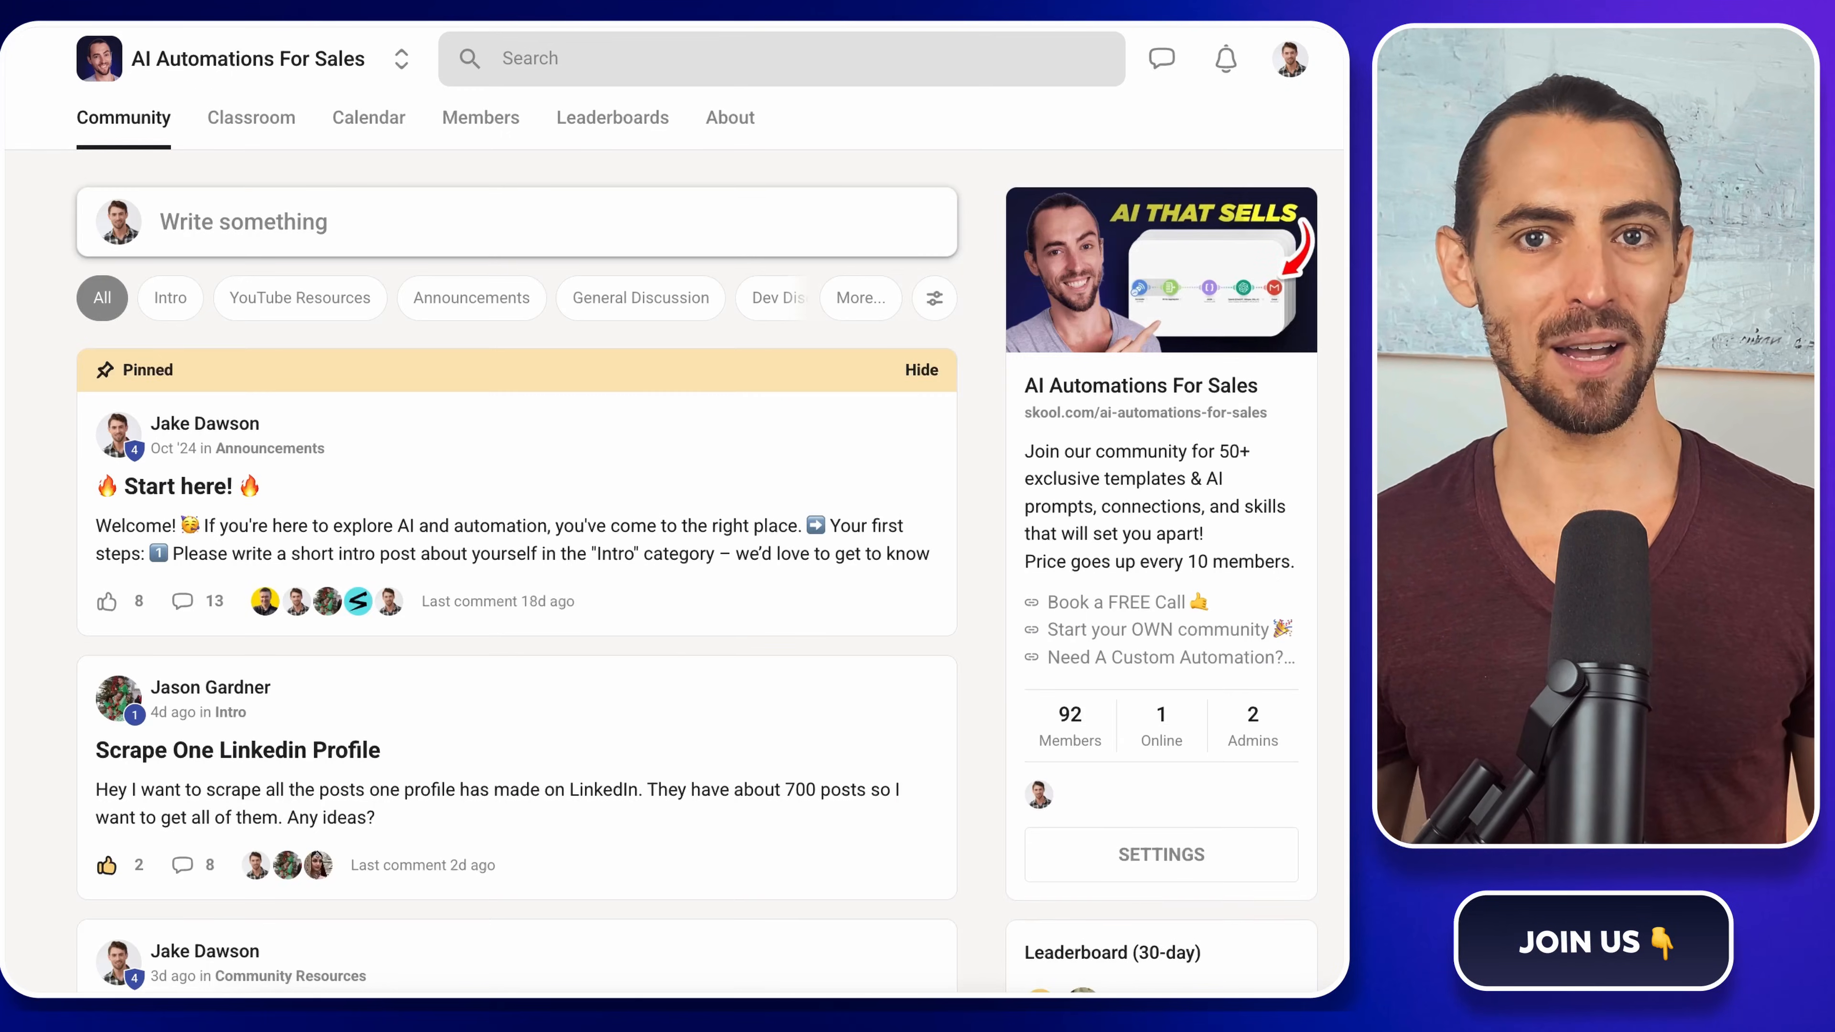
scroll(672, 506, "down", 3)
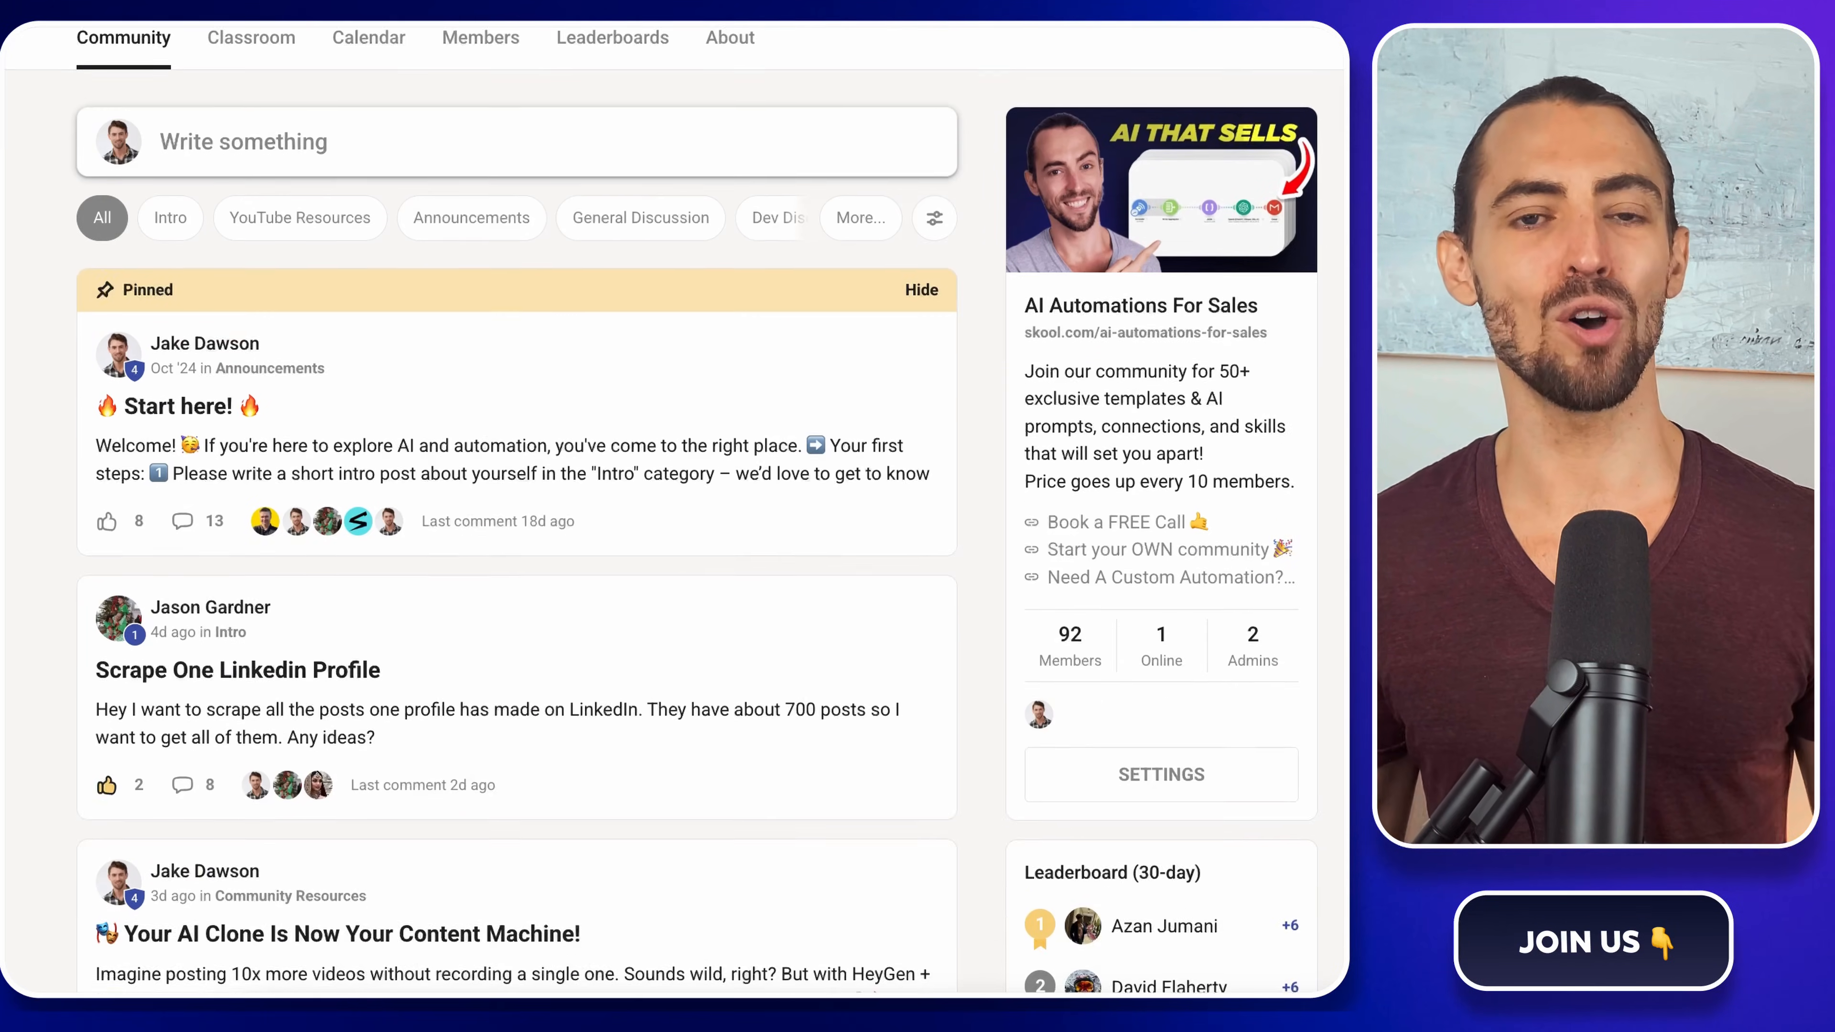
scroll(672, 506, "down", 4)
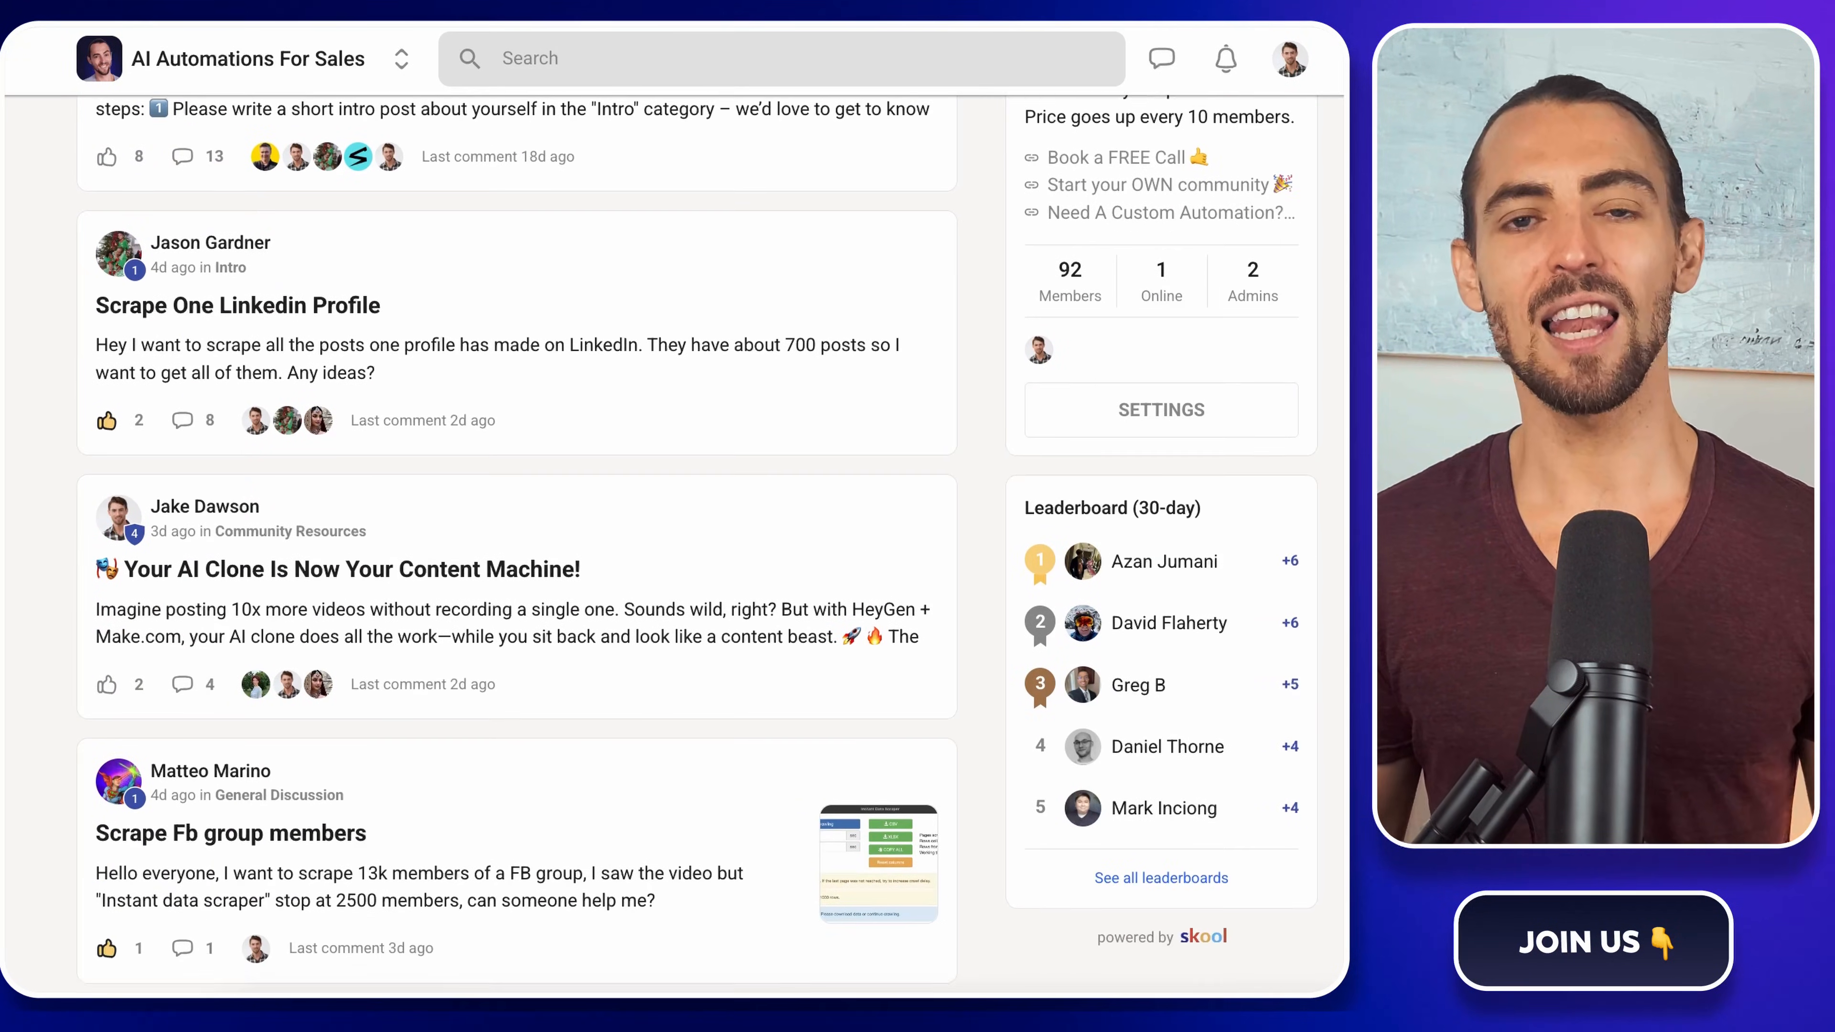
scroll(517, 506, "down", 3)
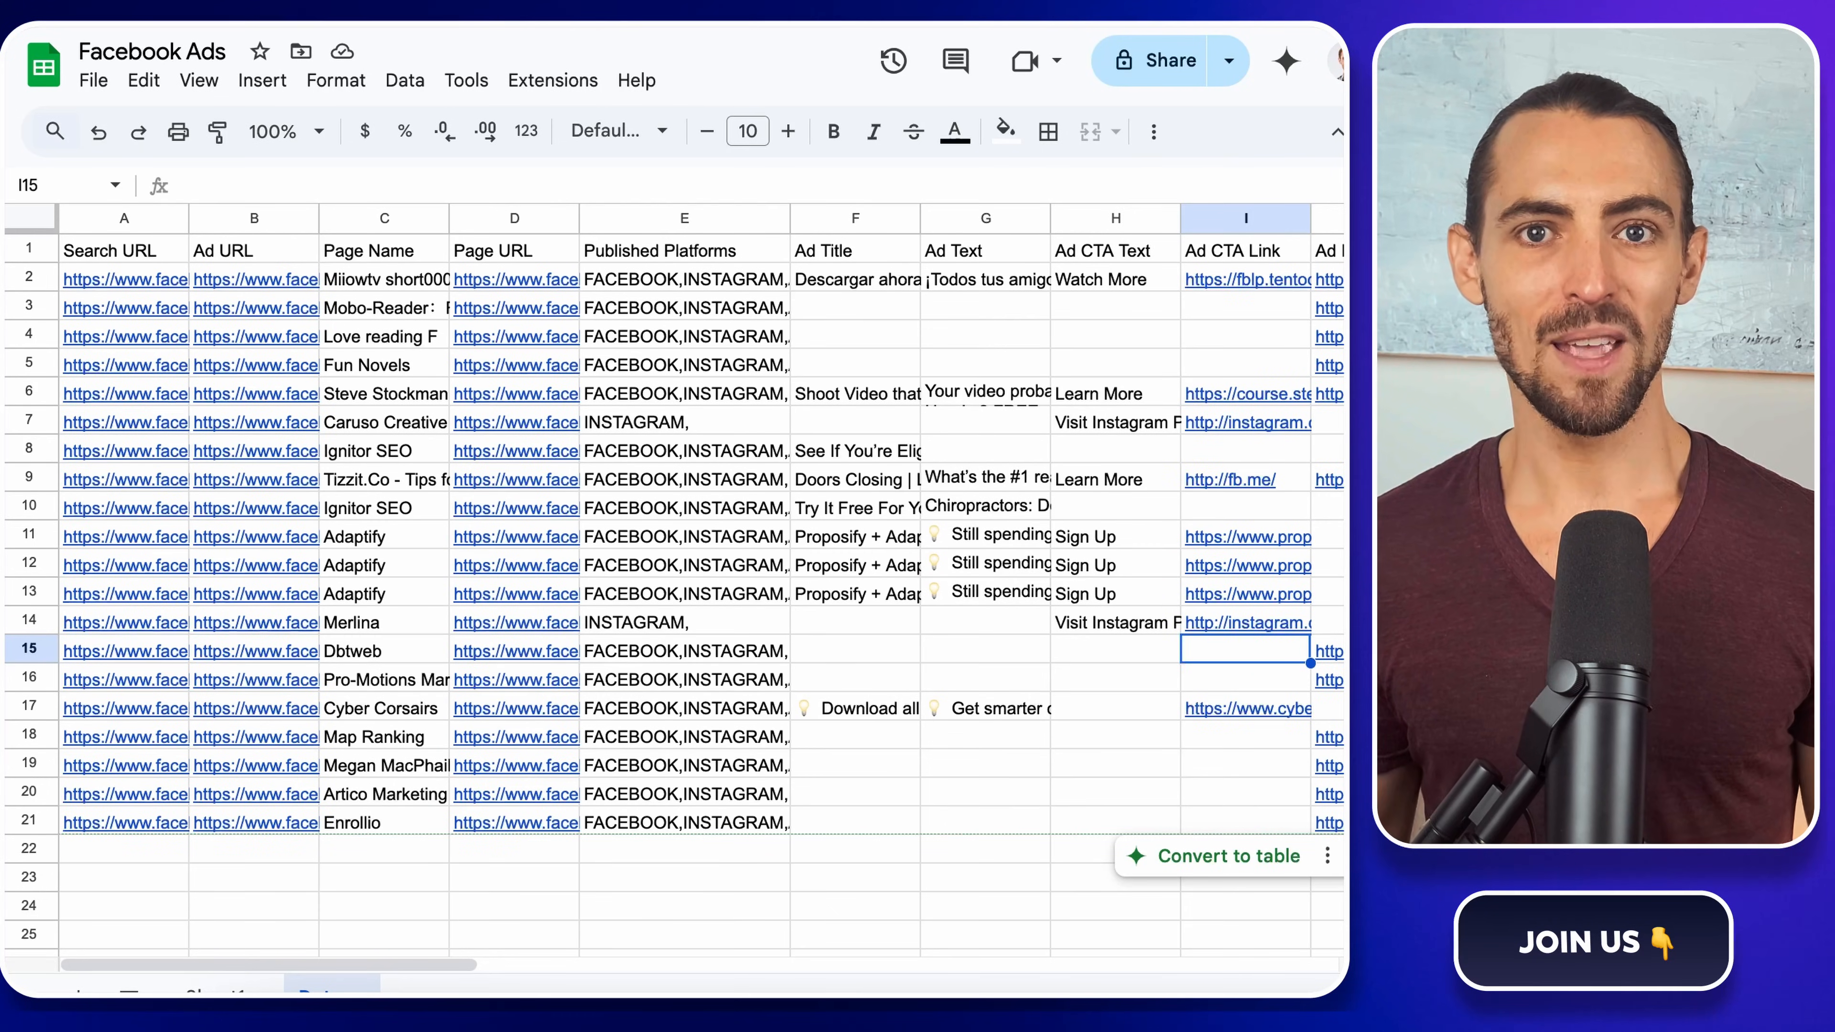
- Switch to the Facebook Ads spreadsheet in Google Sheets and examine the scraped ad columns, including the ad images and videos
scroll(1111, 657, "right", 5)
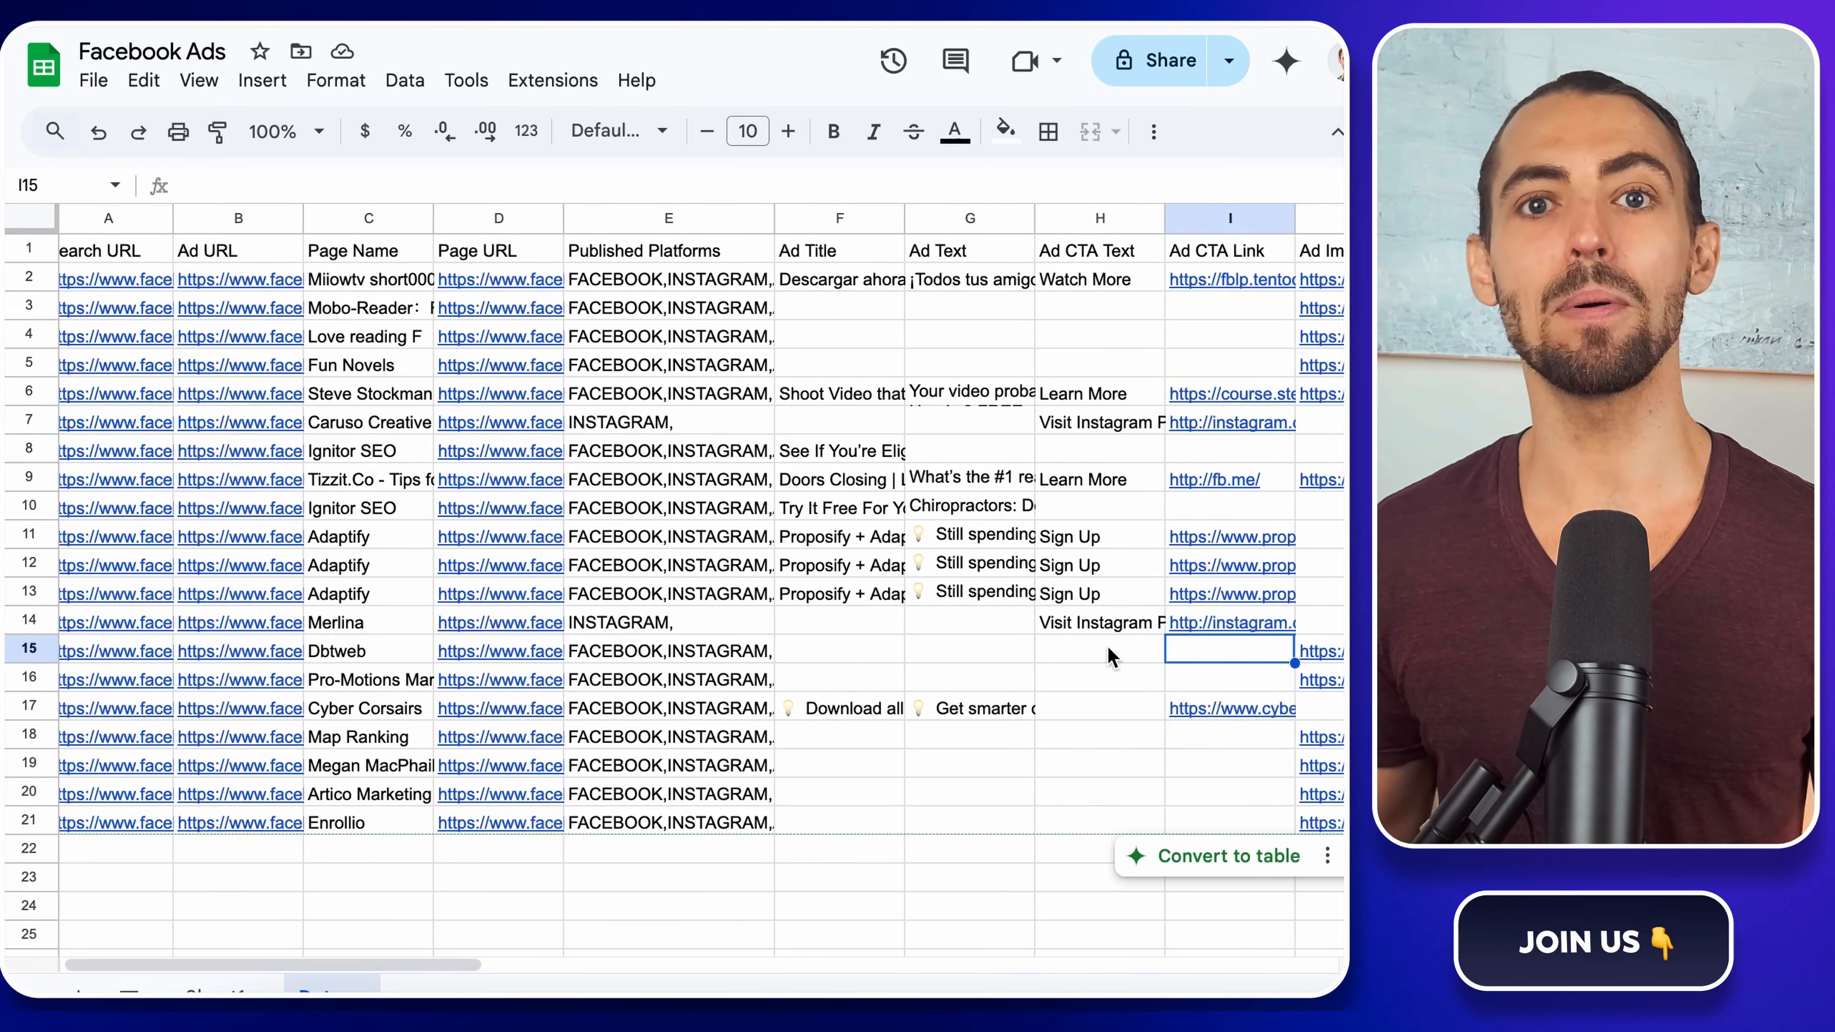
scroll(1111, 658, "right", 3)
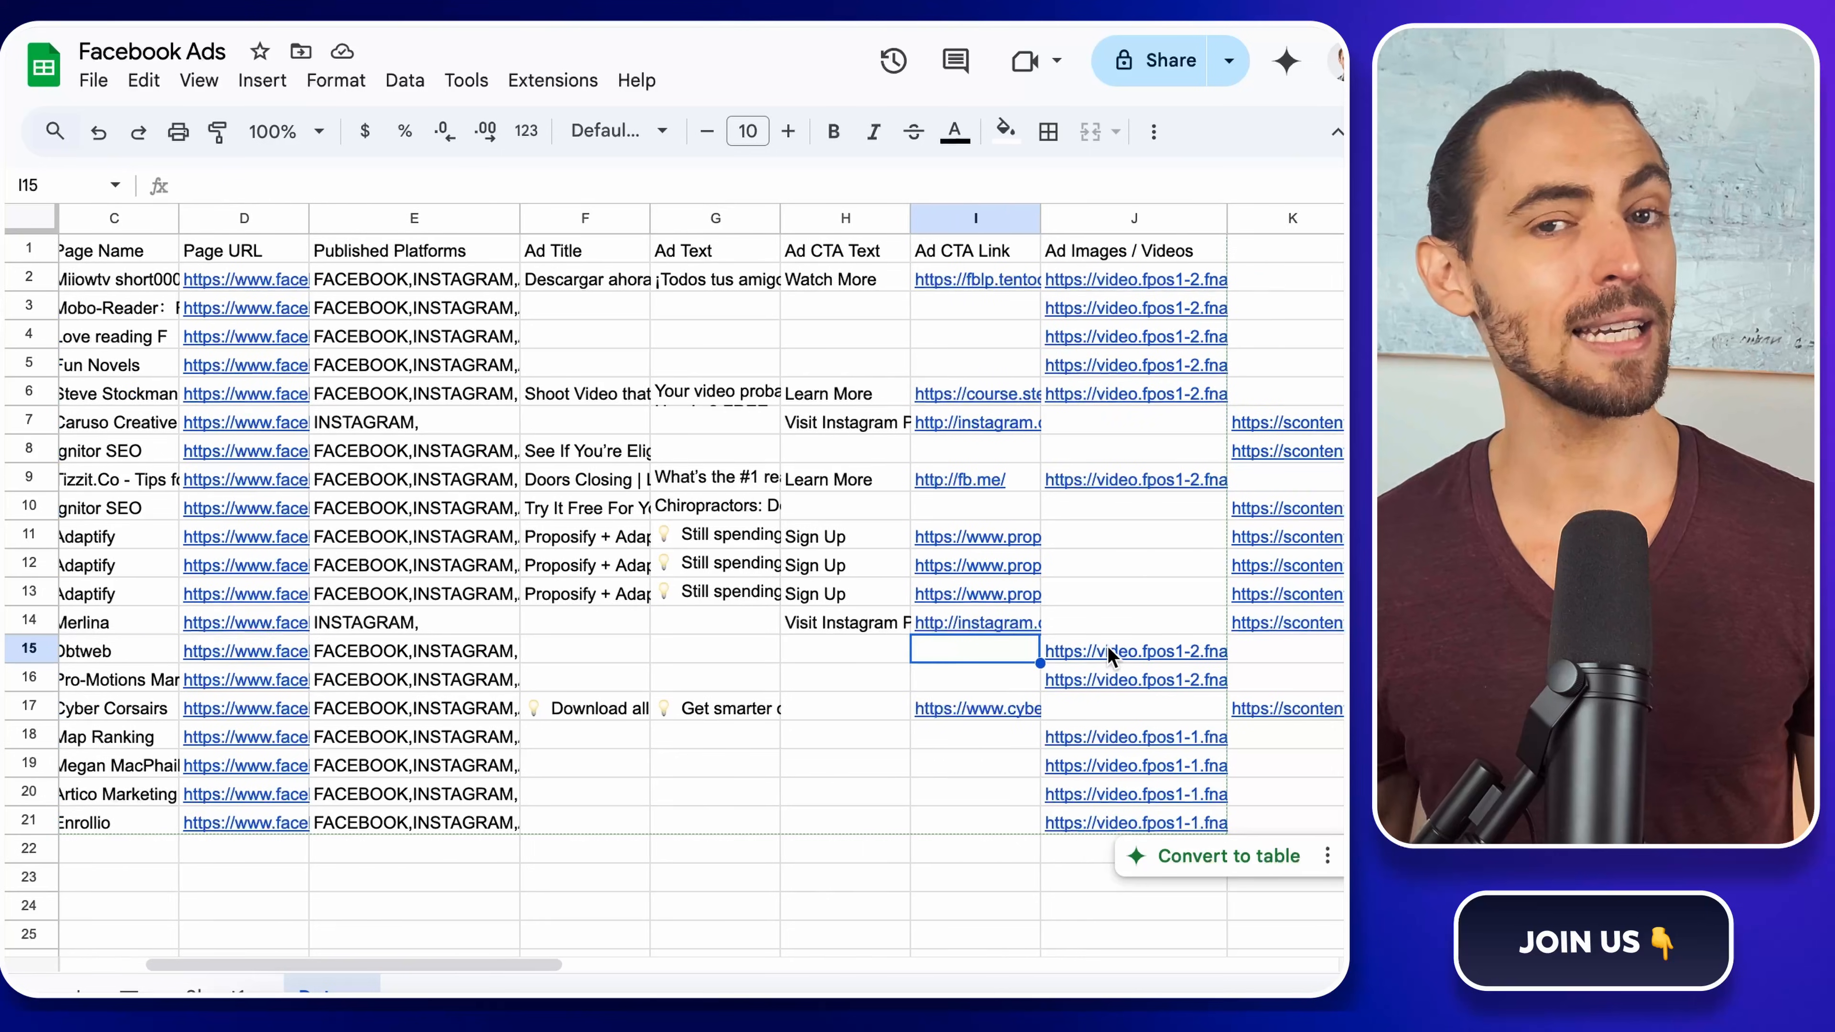
scroll(1110, 658, "left", 4)
scroll(1111, 658, "left", 3)
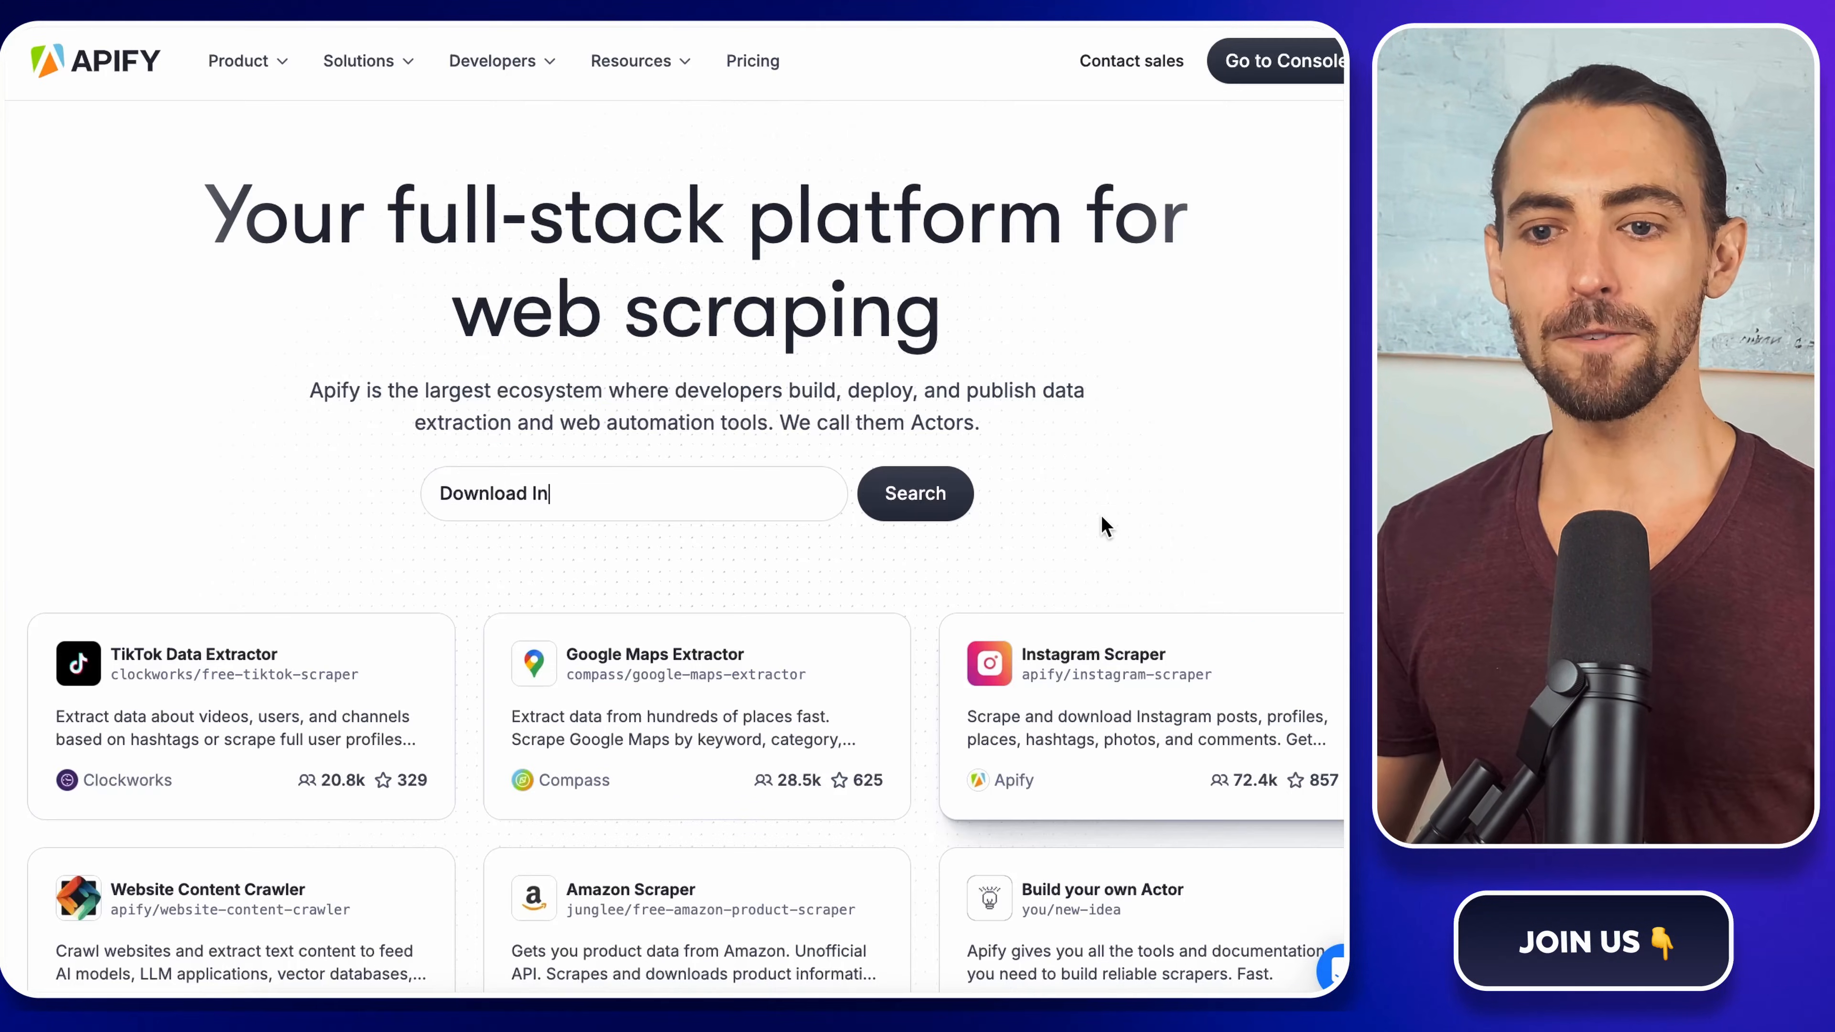
type("stagram posts")
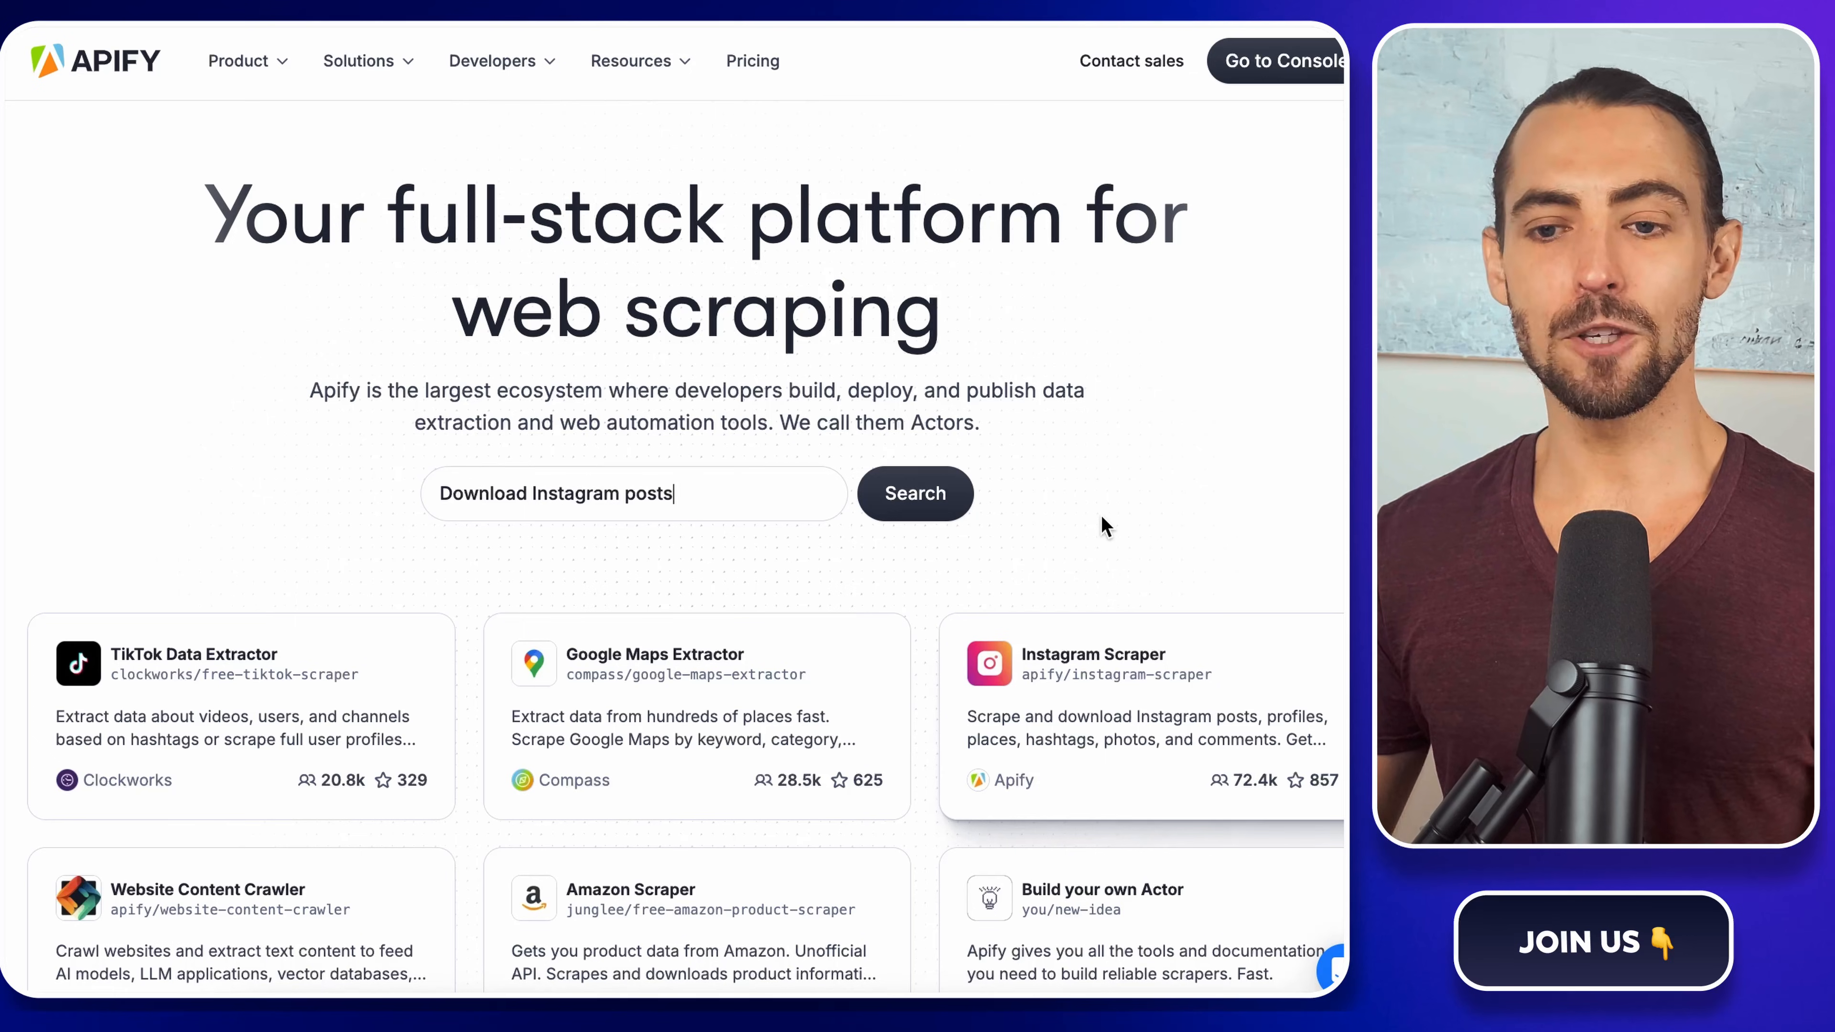
key("BackSpace")
key("BackSpace")
key("BackSpace")
key("BackSpace")
key("BackSpace")
key("BackSpace")
key("BackSpace")
key("BackSpace")
key("BackSpace")
key("BackSpace")
key("BackSpace")
key("BackSpace")
key("BackSpace")
key("BackSpace")
key("BackSpace")
key("BackSpace")
key("BackSpace")
key("BackSpace")
key("BackSpace")
key("BackSpace")
key("BackSpace")
key("BackSpace")
key("BackSpace")
key("BackSpace")
type("Crawl websit")
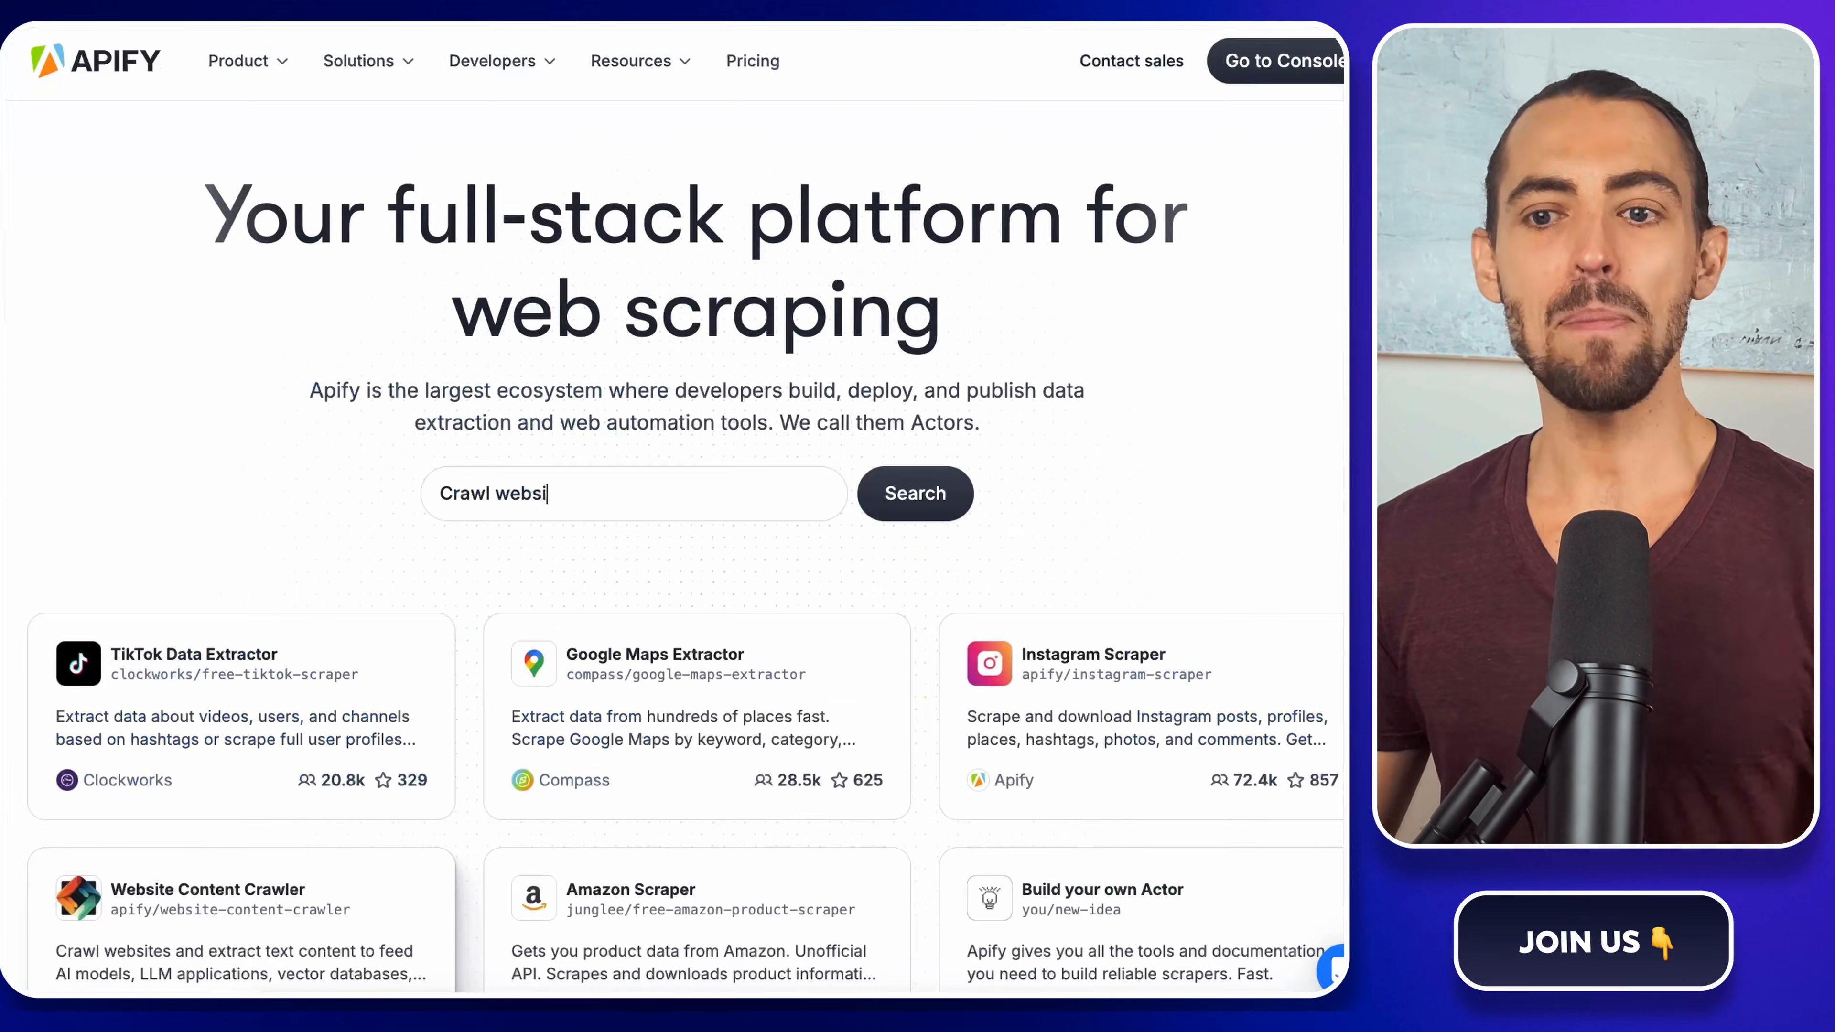
key("BackSpace")
key("BackSpace")
key("BackSpace")
key("BackSpace")
key("BackSpace")
key("BackSpace")
key("BackSpace")
key("BackSpace")
key("BackSpace")
key("BackSpace")
key("BackSpace")
key("BackSpace")
type("Extract products f")
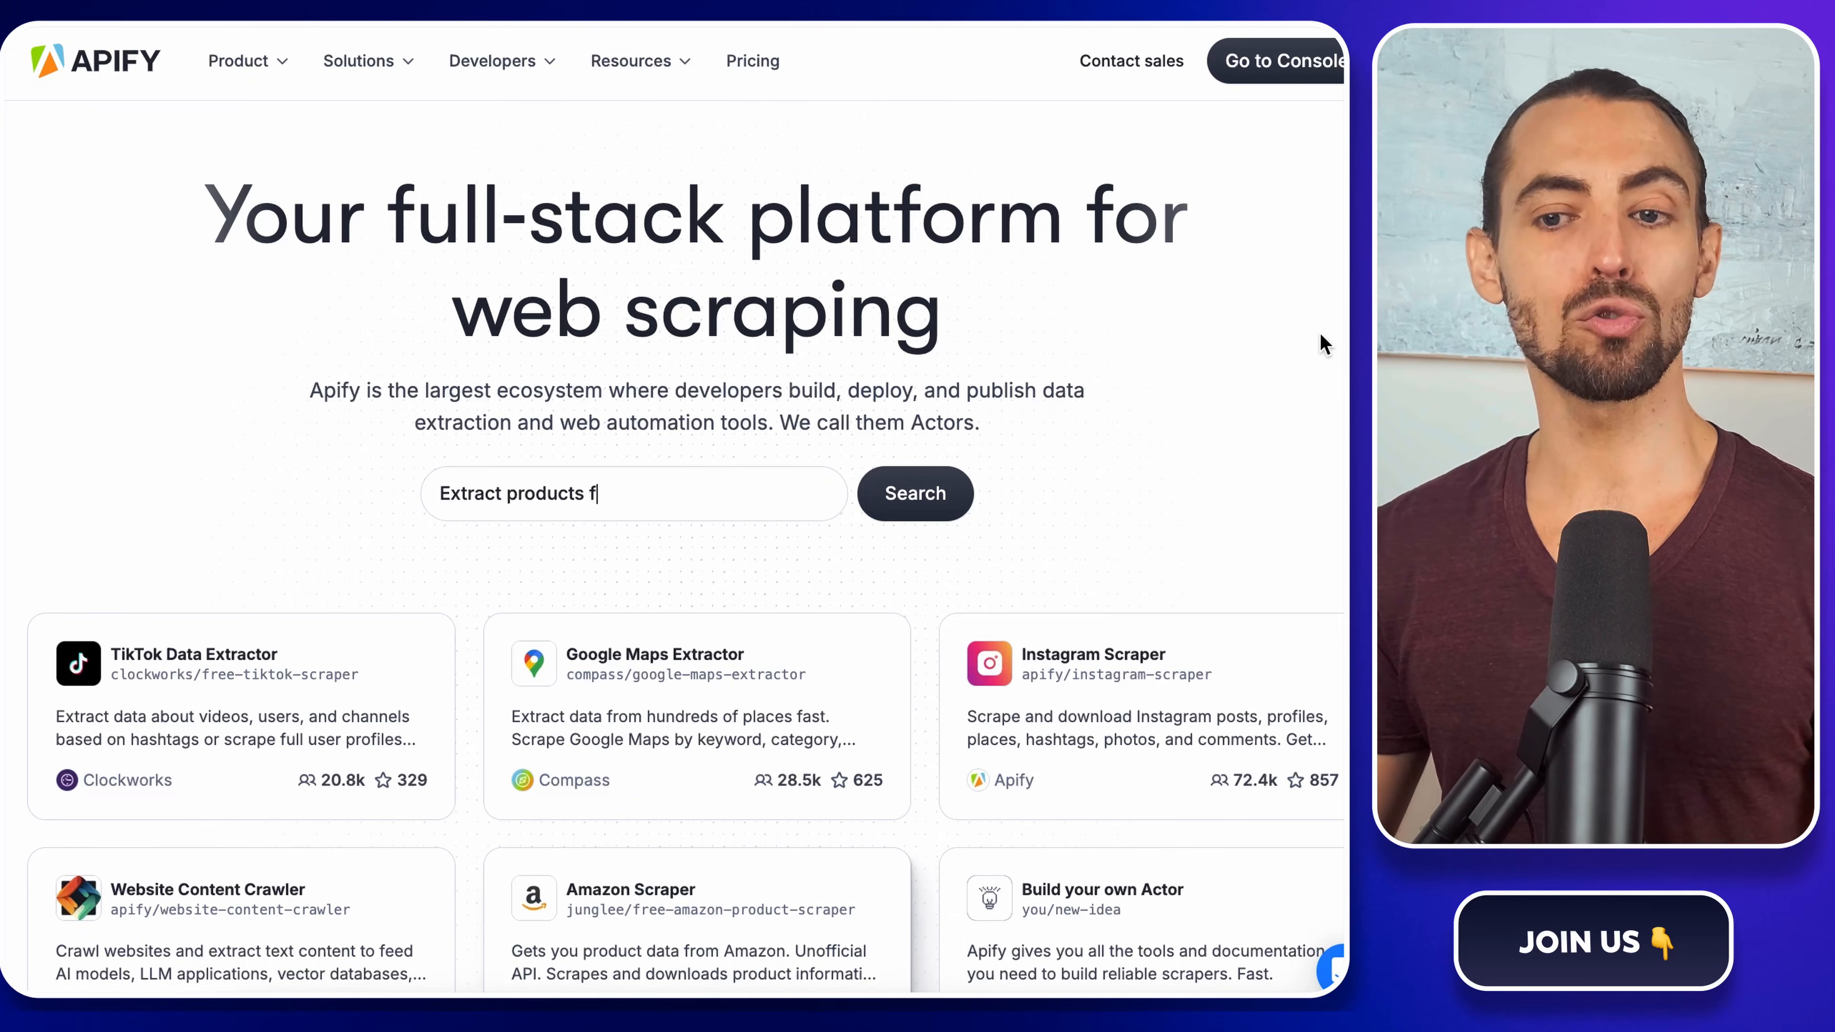
type("rom Amazon")
key("BackSpace")
key("BackSpace")
key("BackSpace")
key("BackSpace")
key("BackSpace")
key("BackSpace")
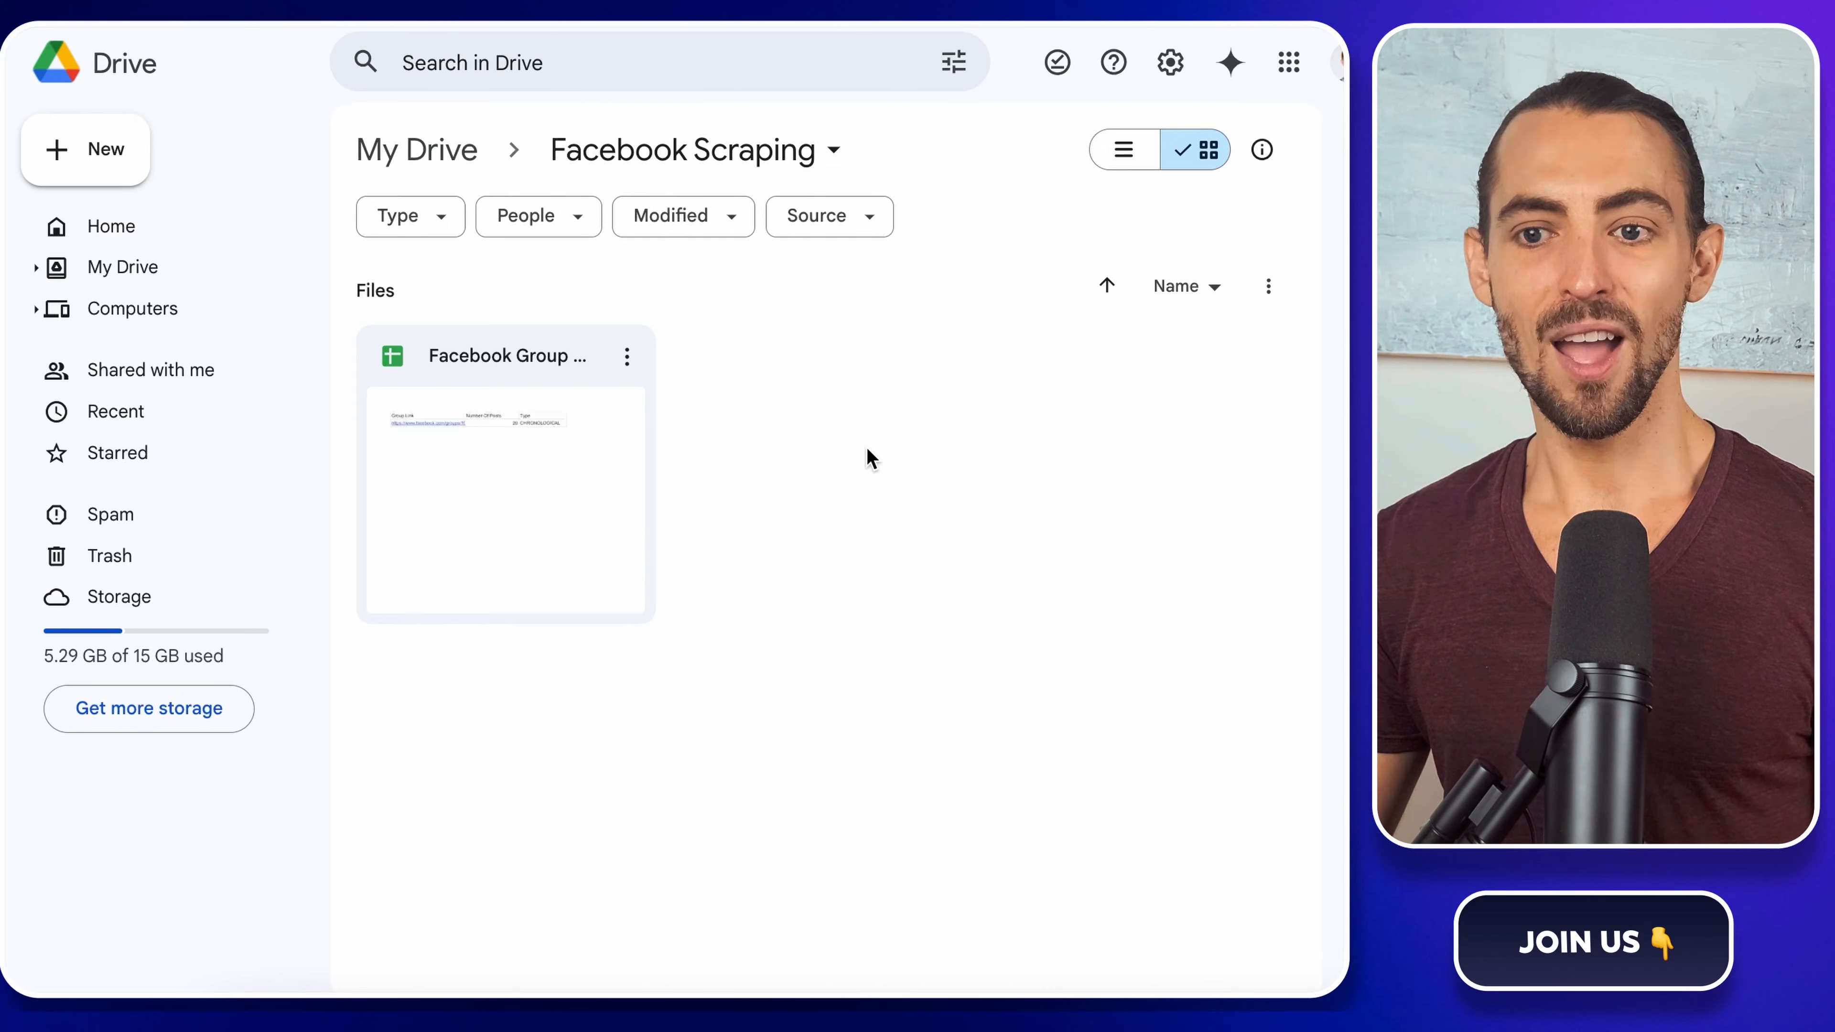
- Create a new Google Sheets spreadsheet in the Facebook Scraping folder of Google Drive and name it Facebook Ads
right_click(826, 440)
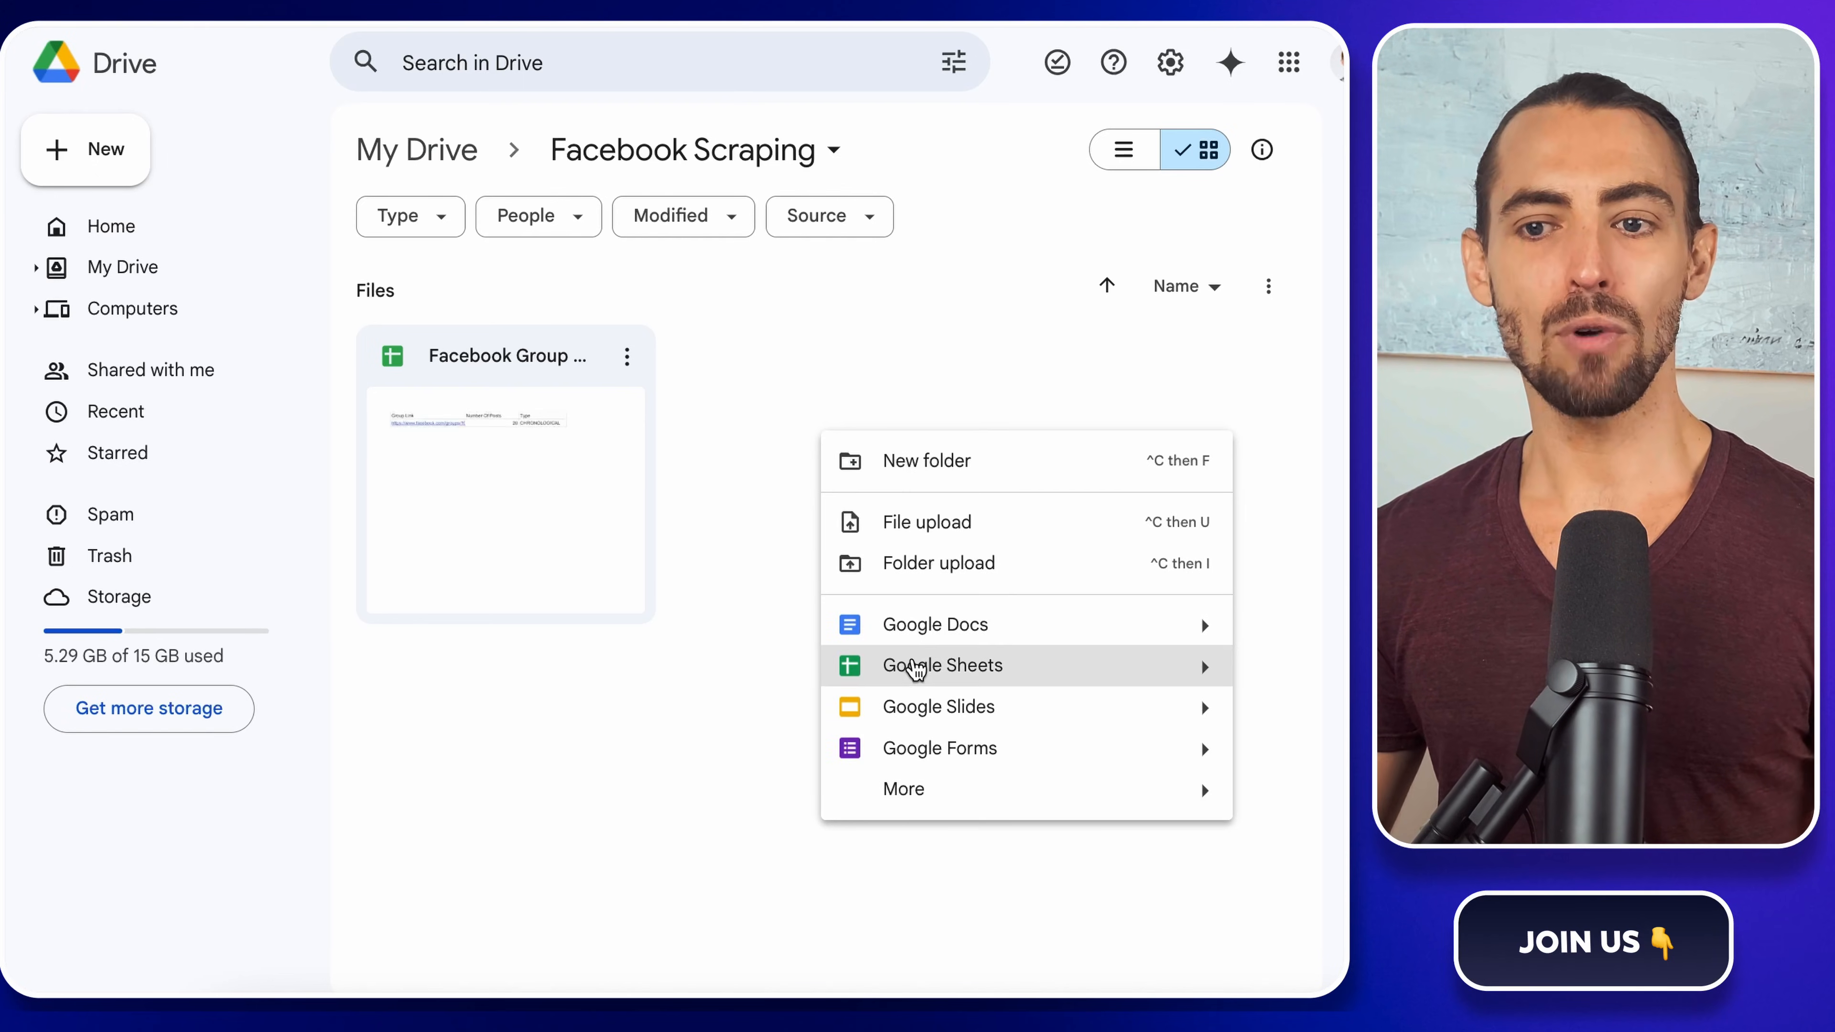
left_click(910, 664)
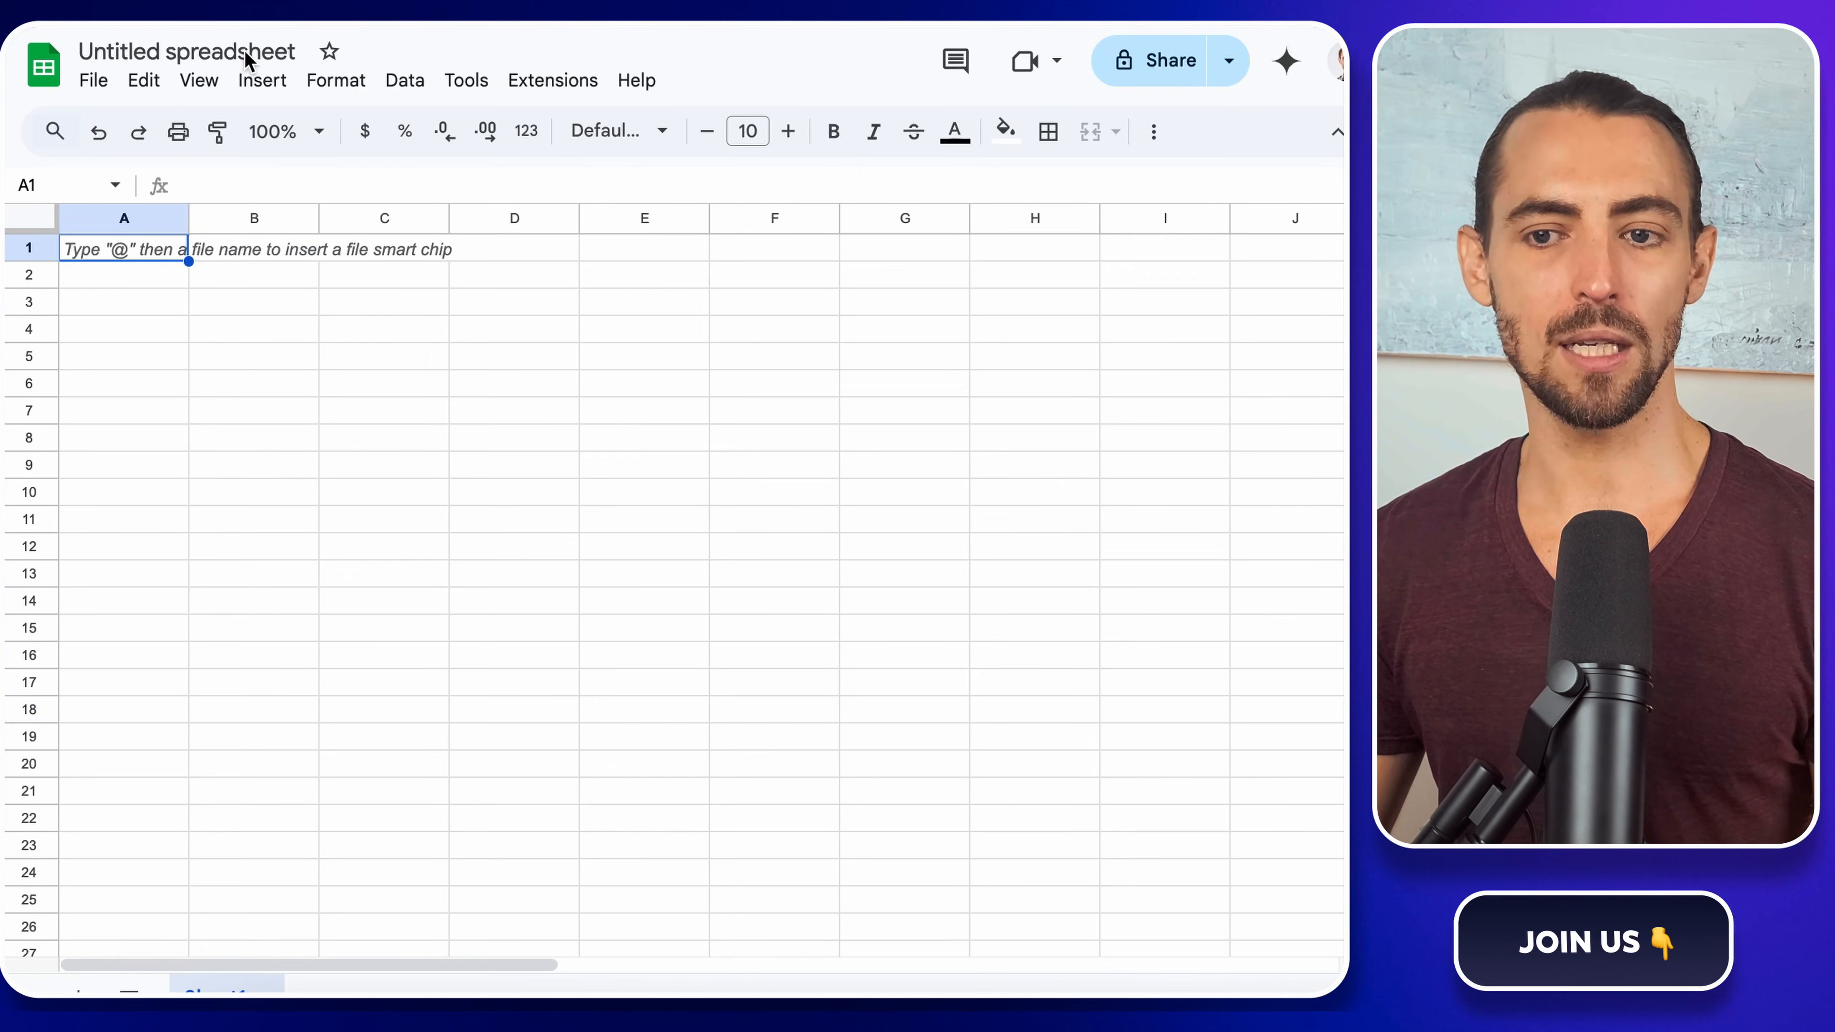
left_click(243, 50)
type("Faceb")
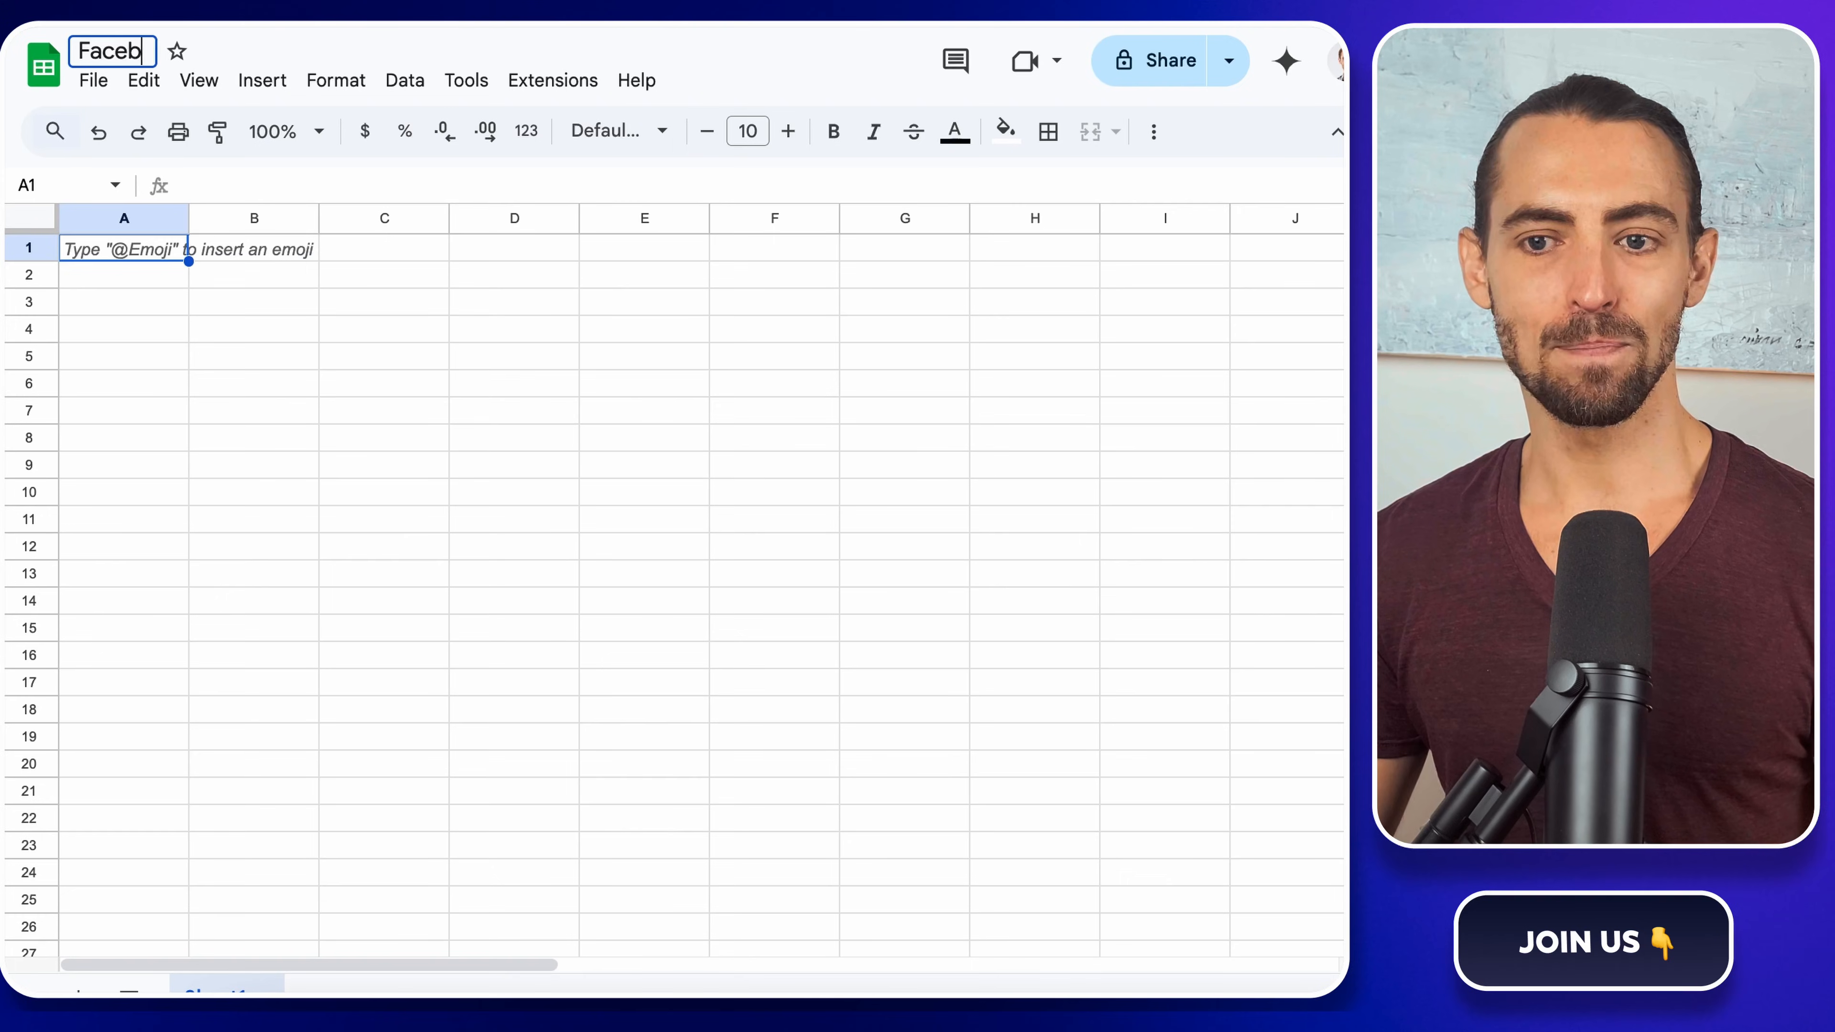
type("ook Ads")
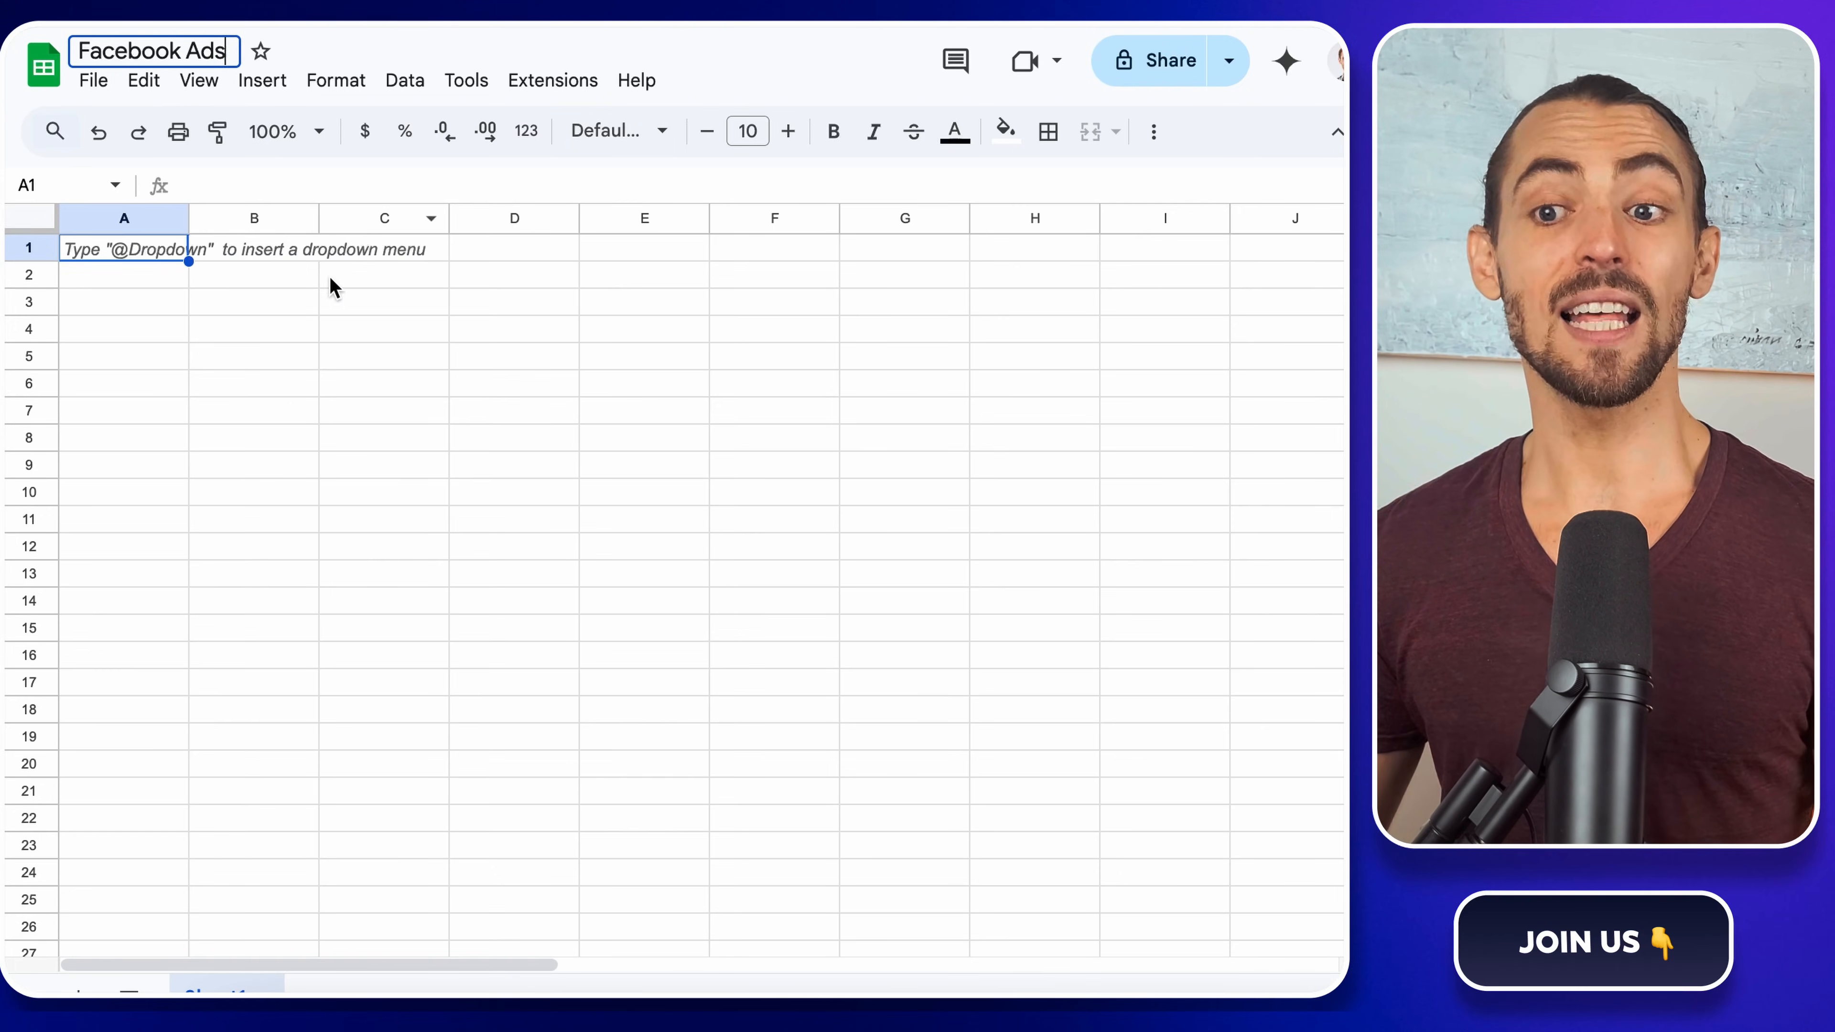
- Enter the column header "Search Url" in cell A1
left_click(312, 251)
key("Left")
type("Search Url")
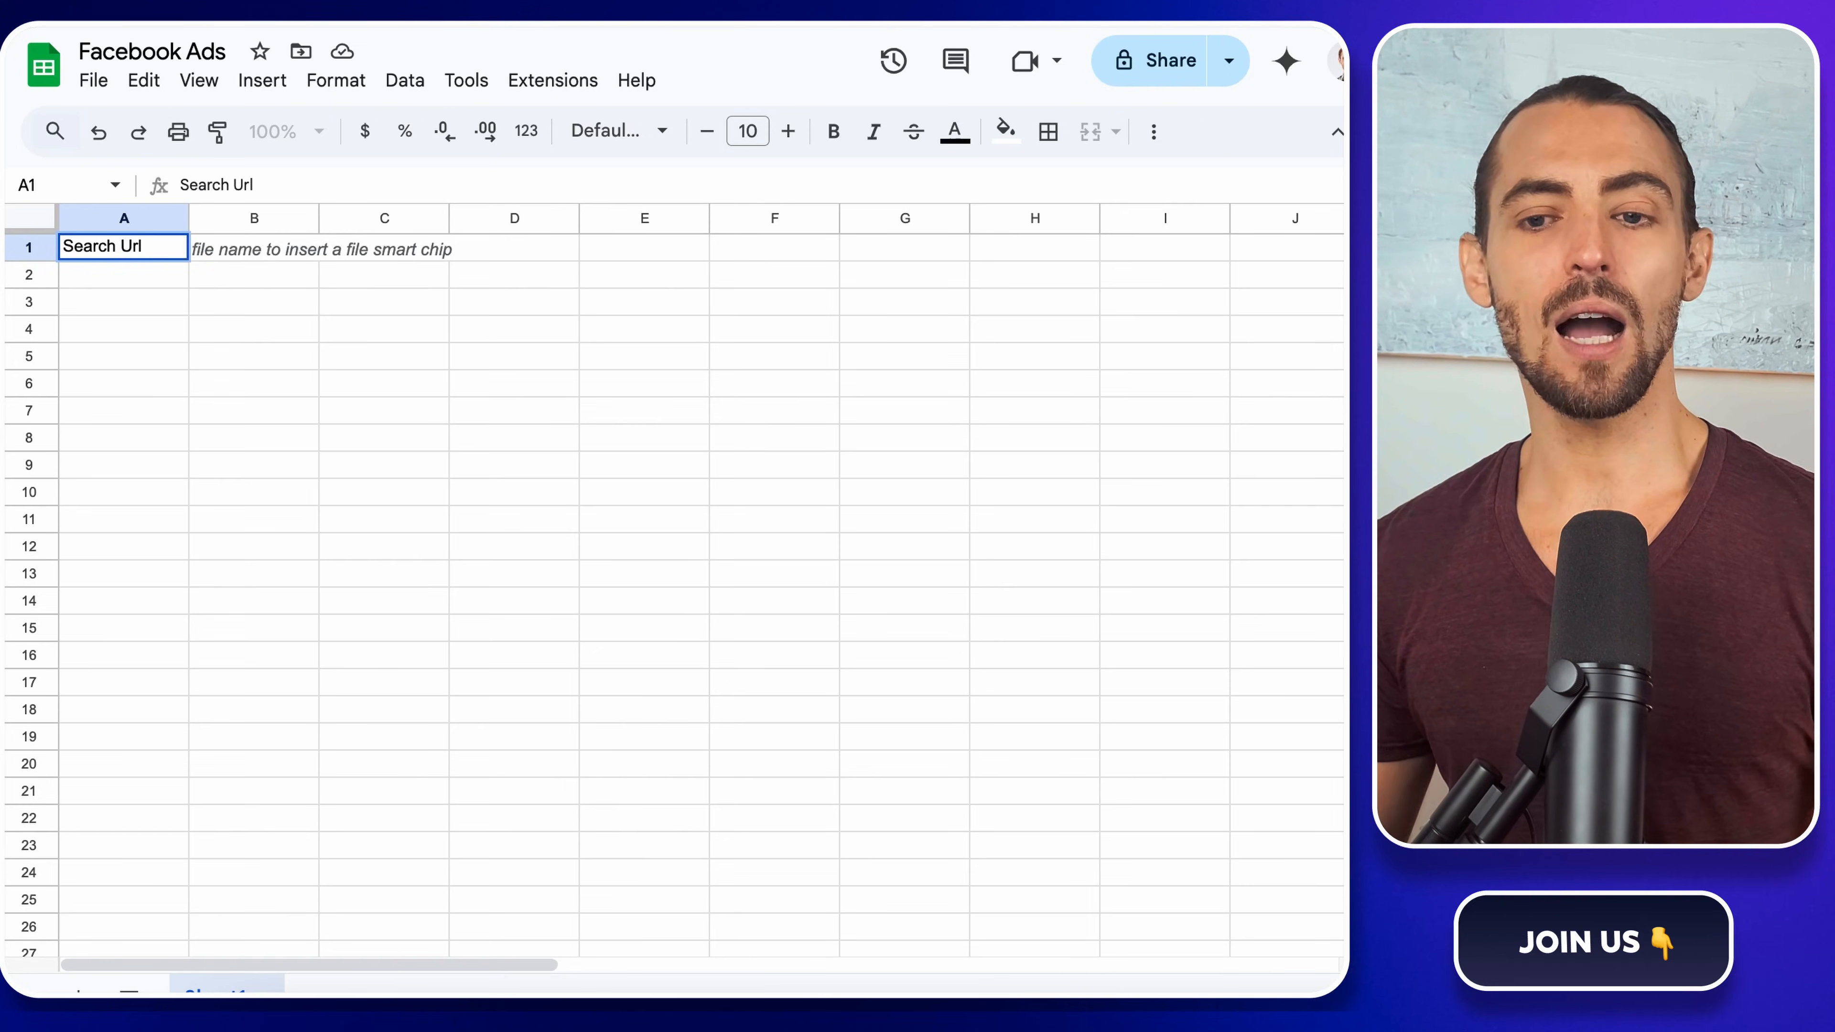
key("Return")
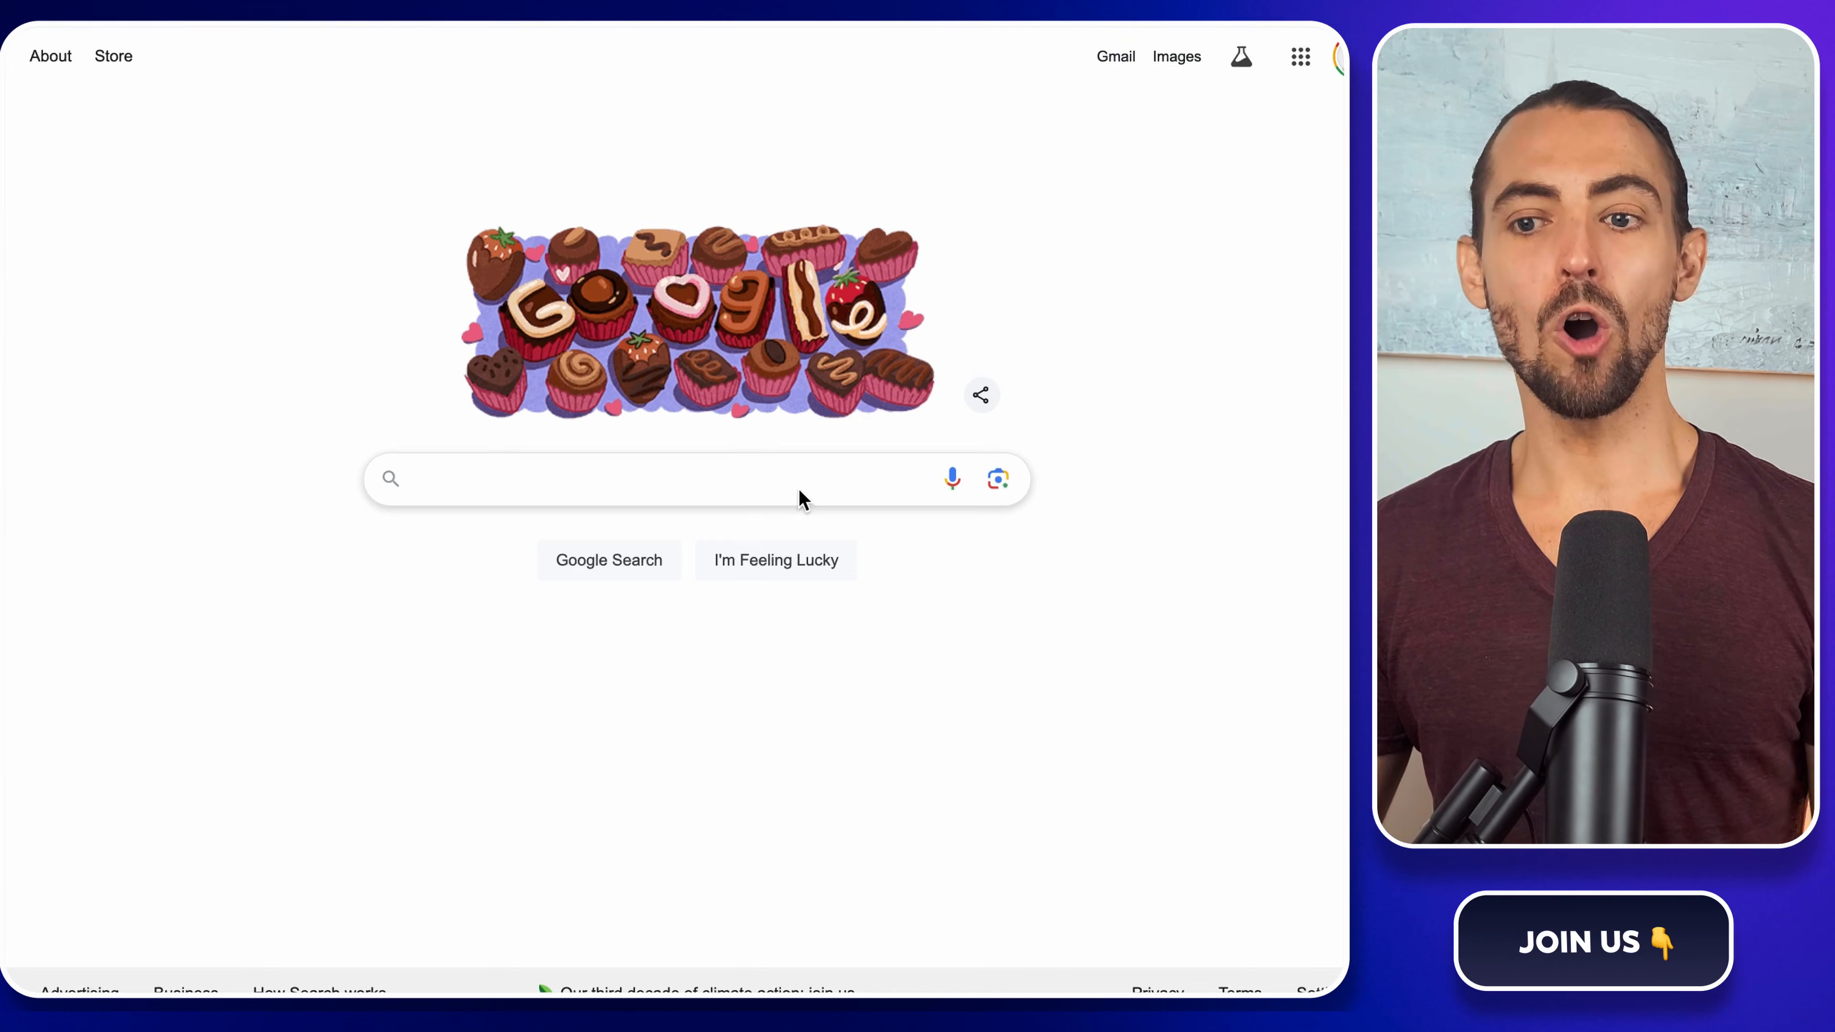
- Search Google for "facebook ads library" and open the Meta Ad Library
left_click(606, 480)
type("facebook ads library")
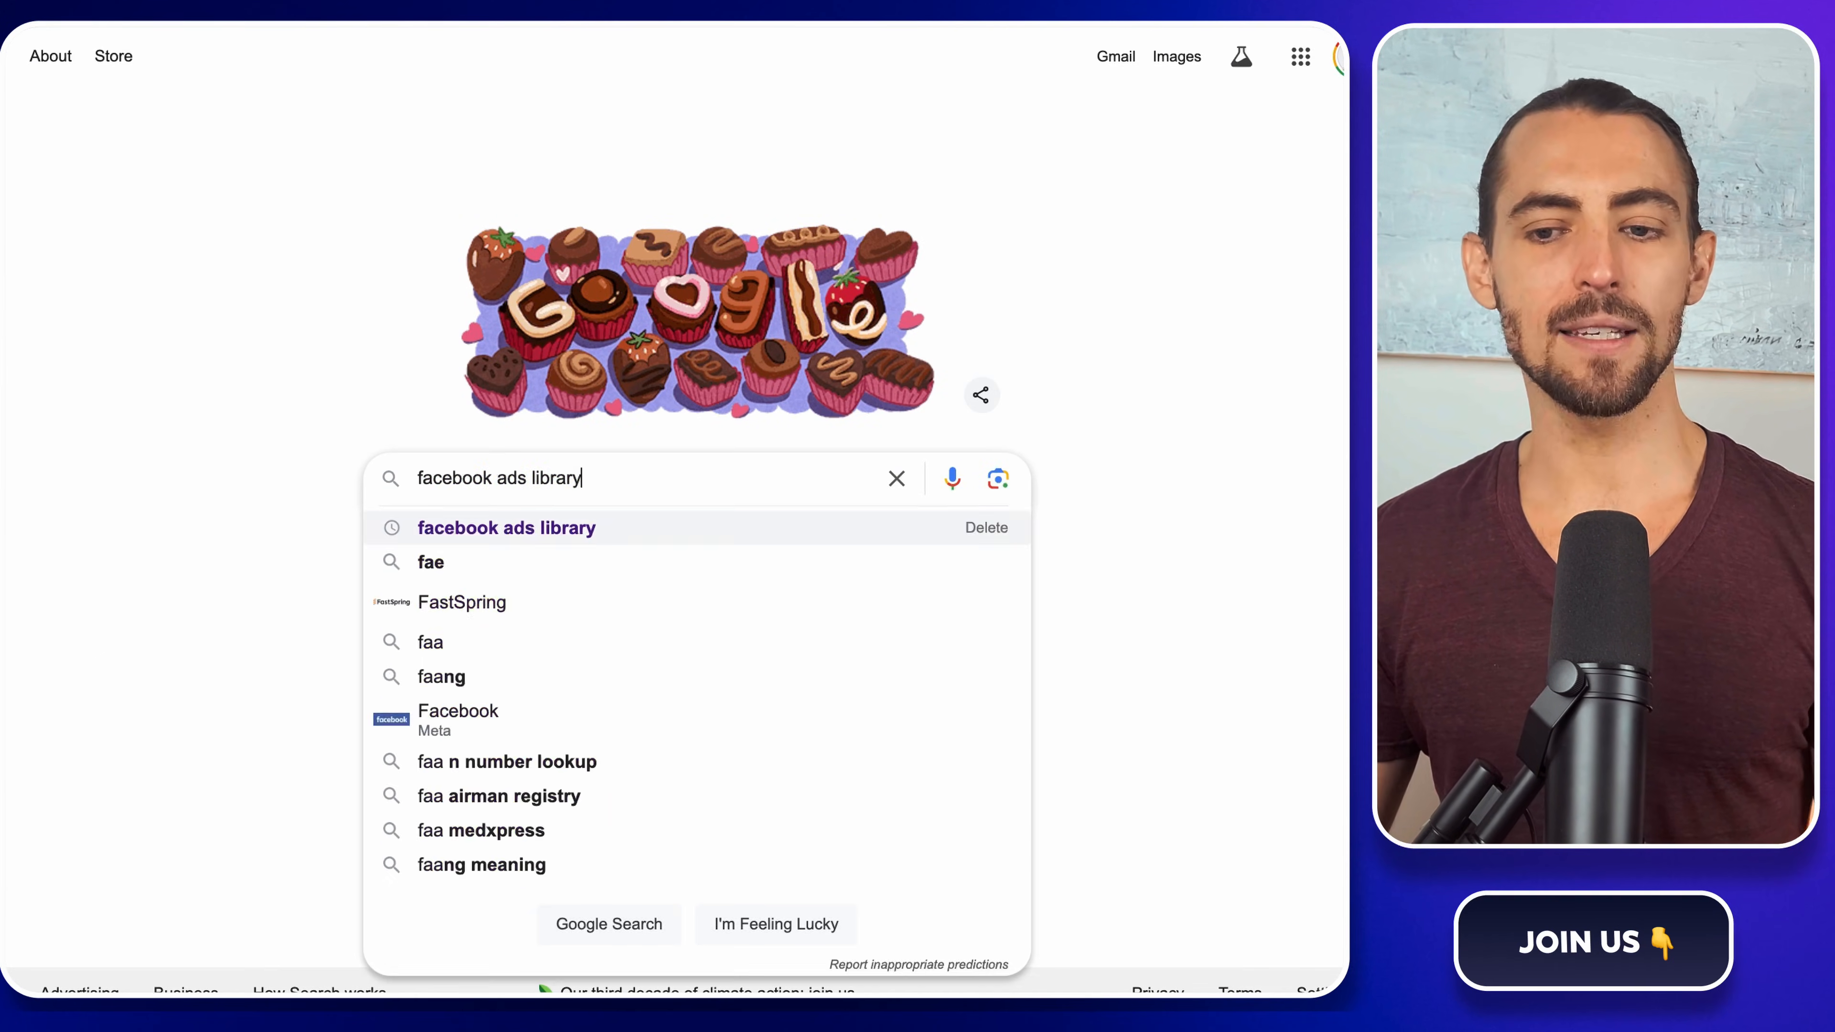
key("Return")
left_click(174, 264)
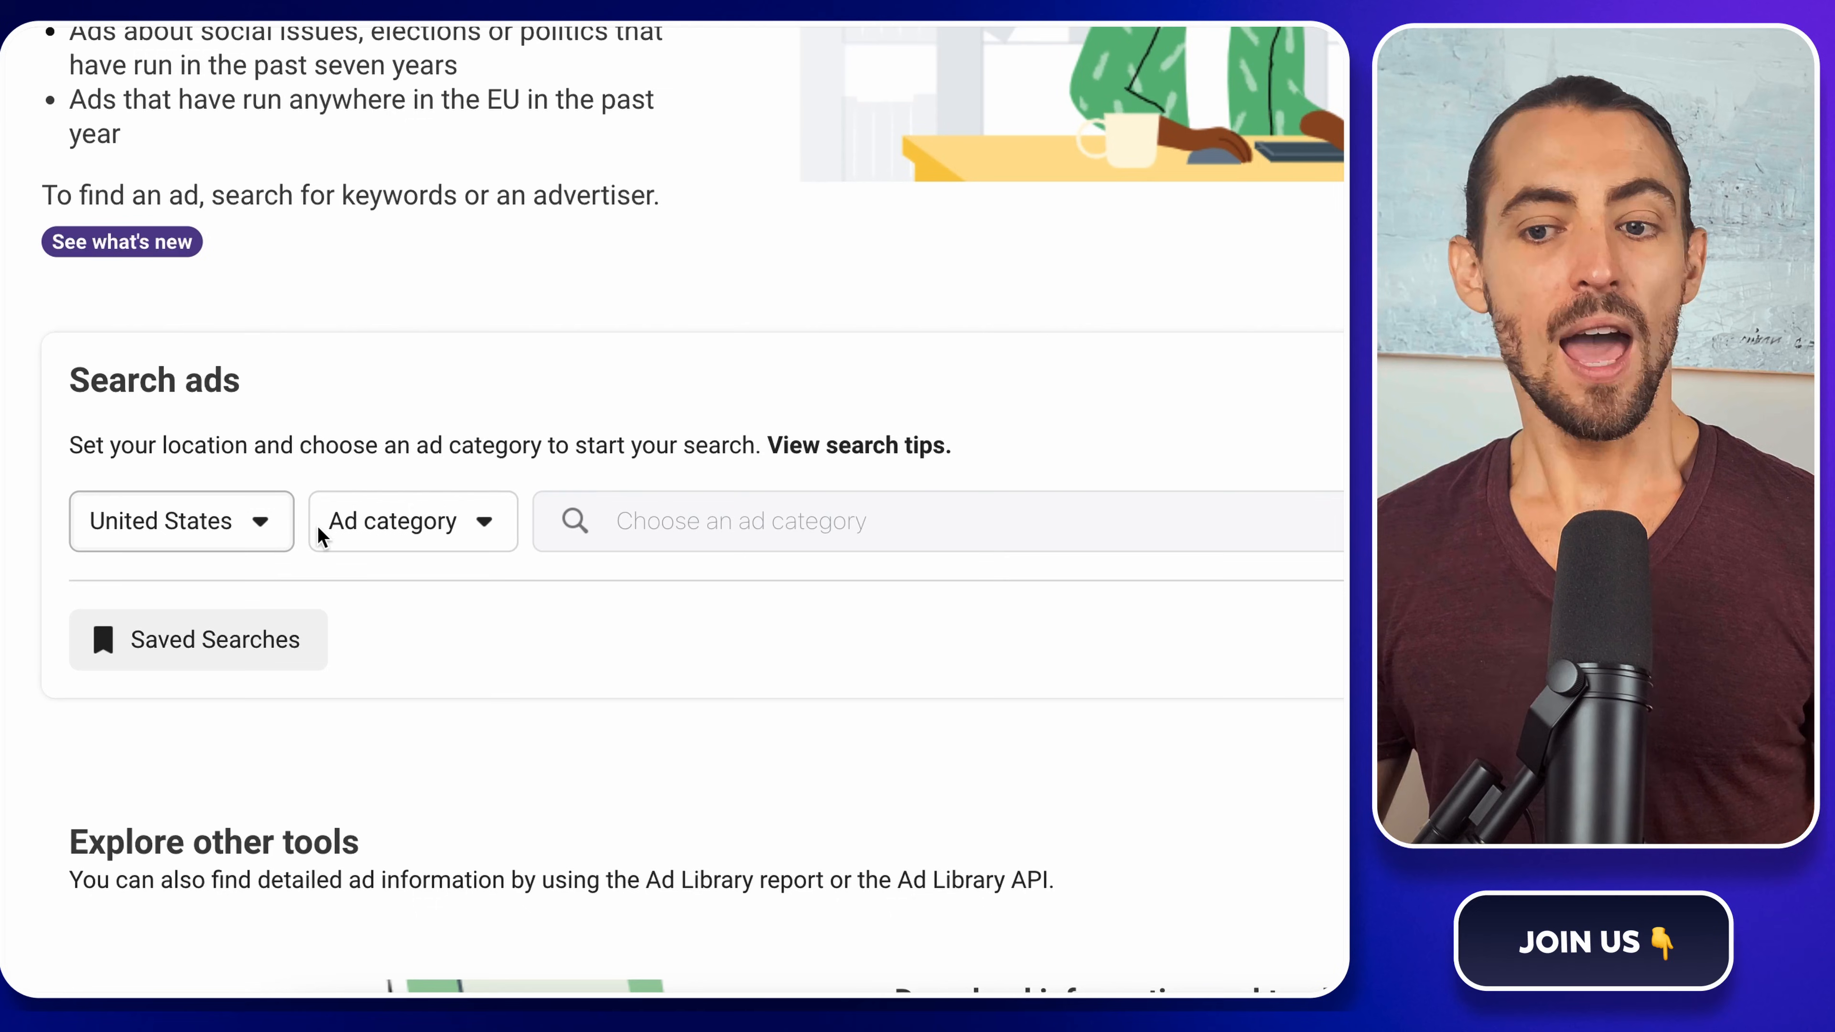
- Choose the All ads category for the United States and rerun the recent search for "youtube marketing"
left_click(480, 536)
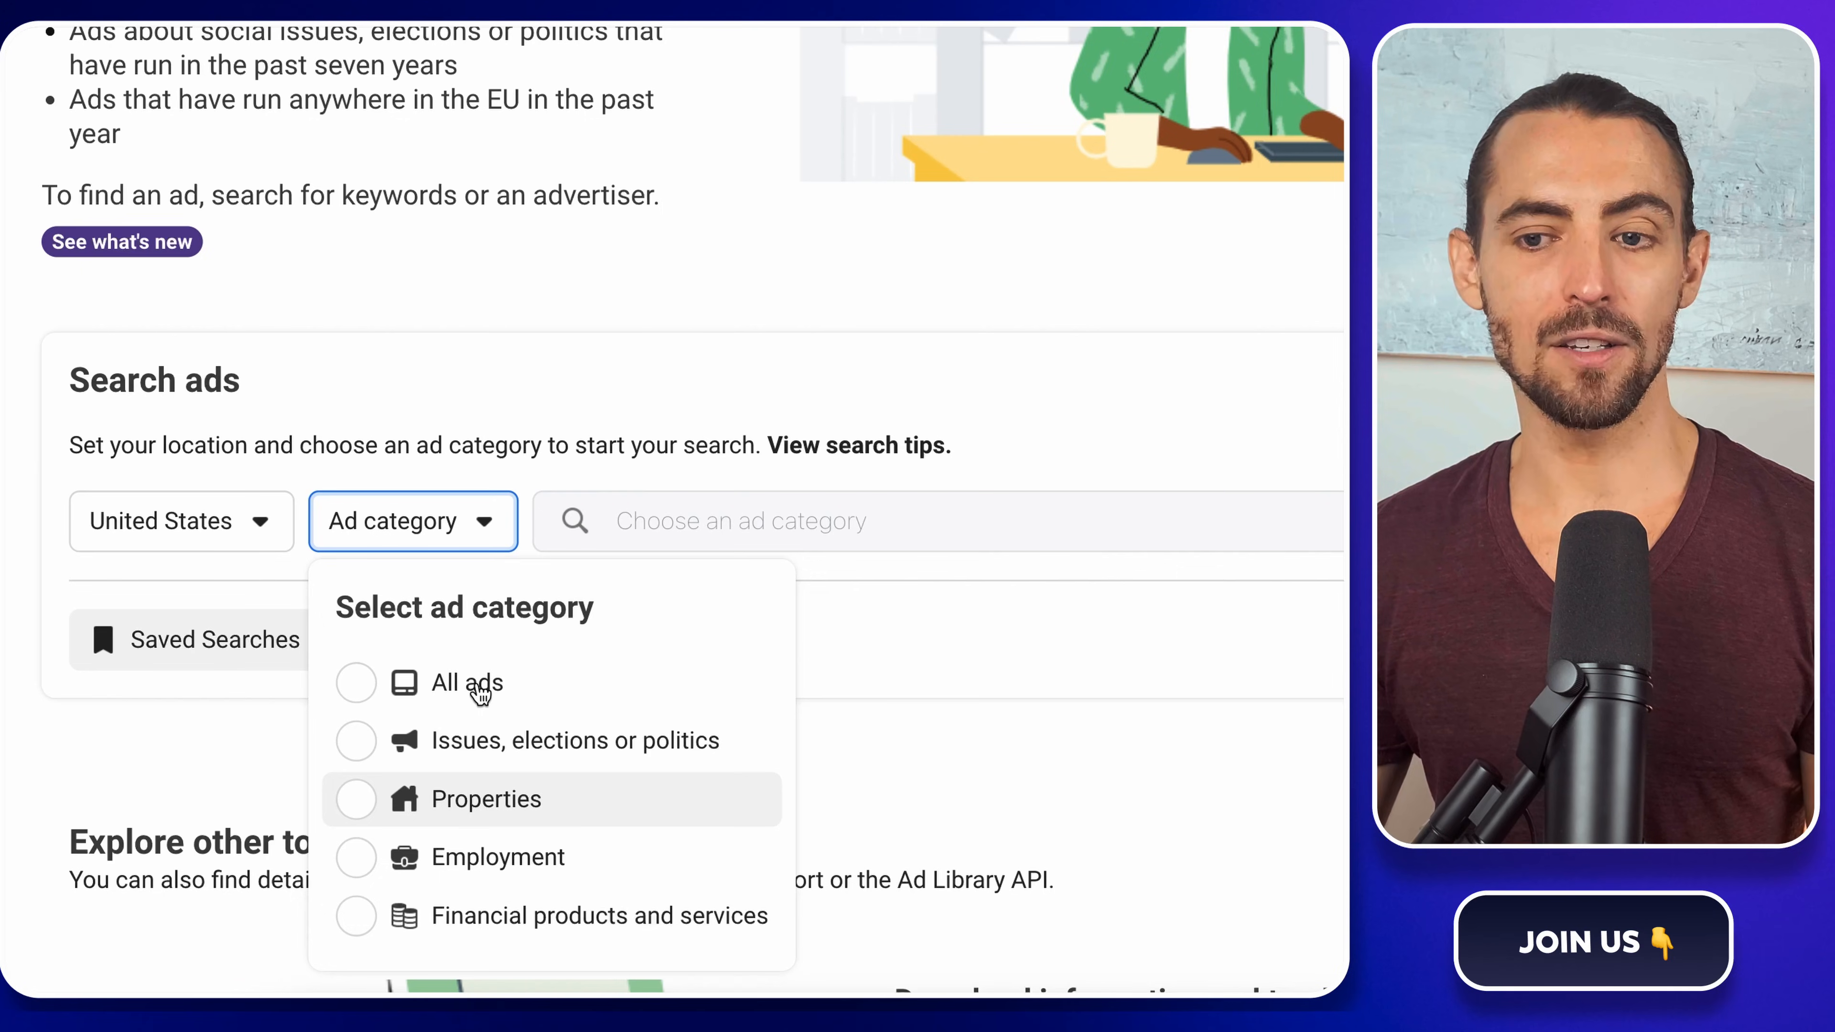
left_click(480, 692)
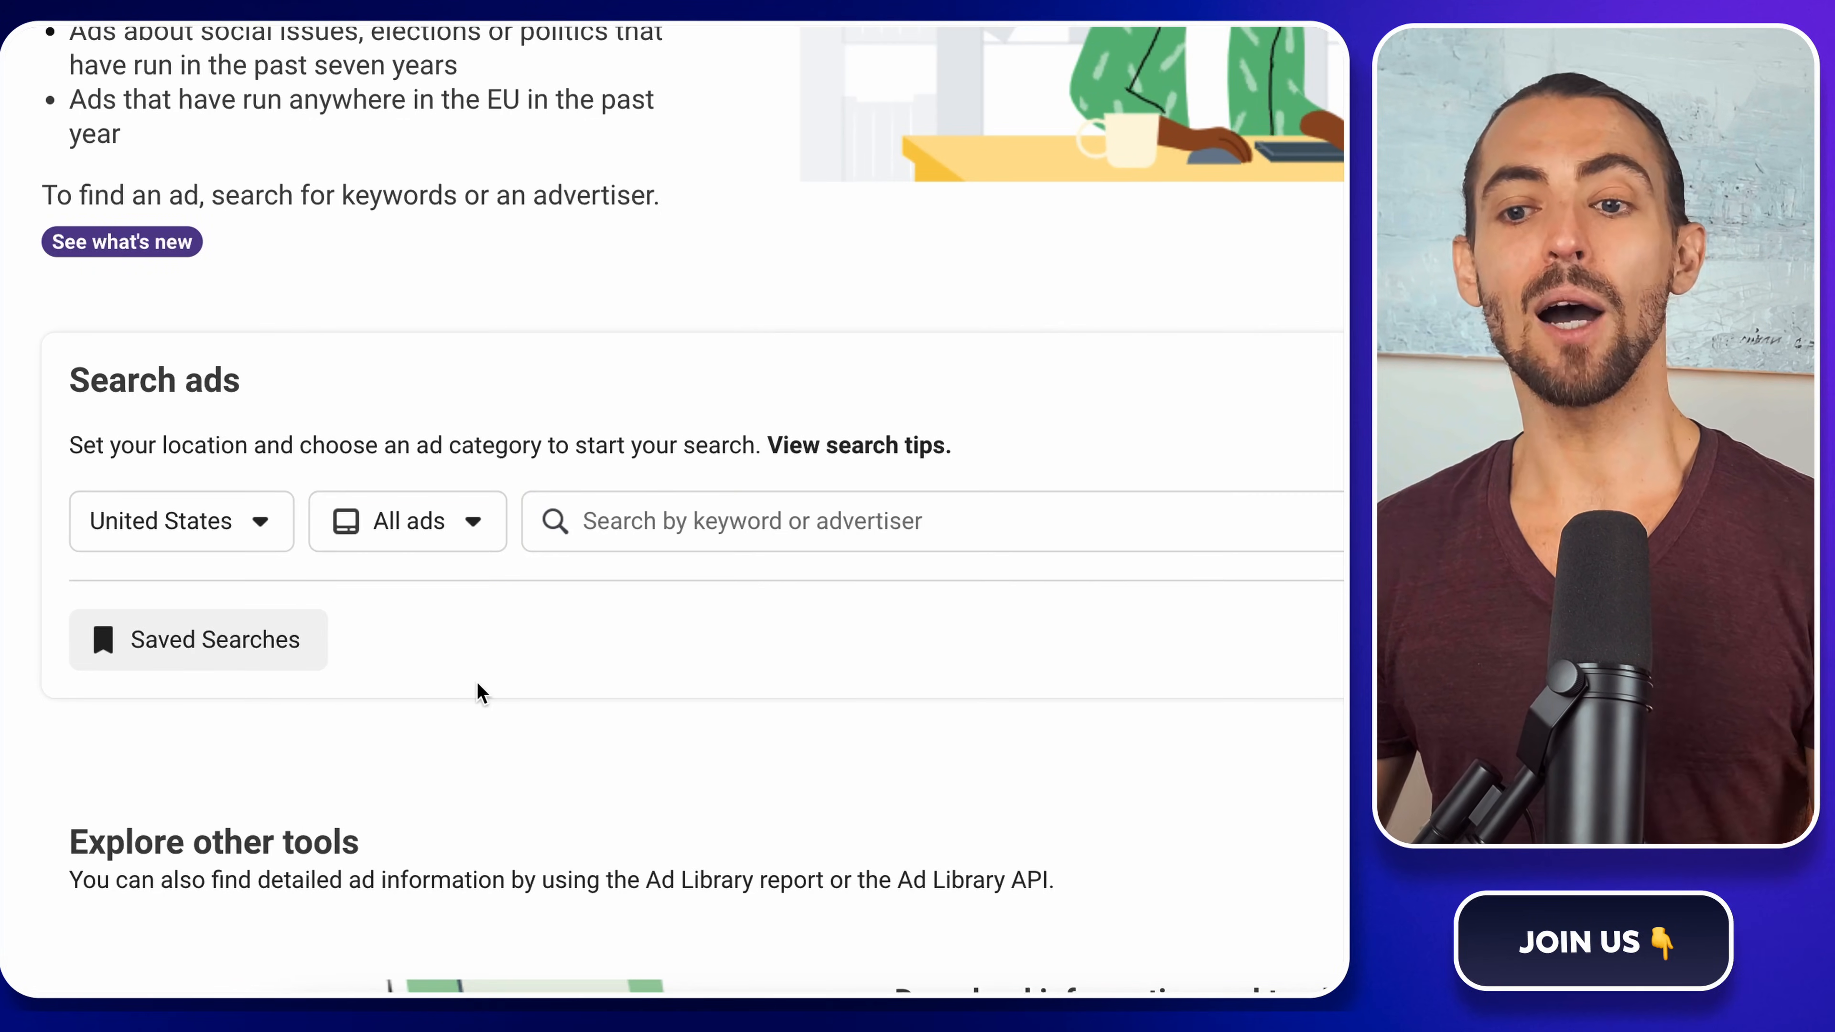
left_click(688, 519)
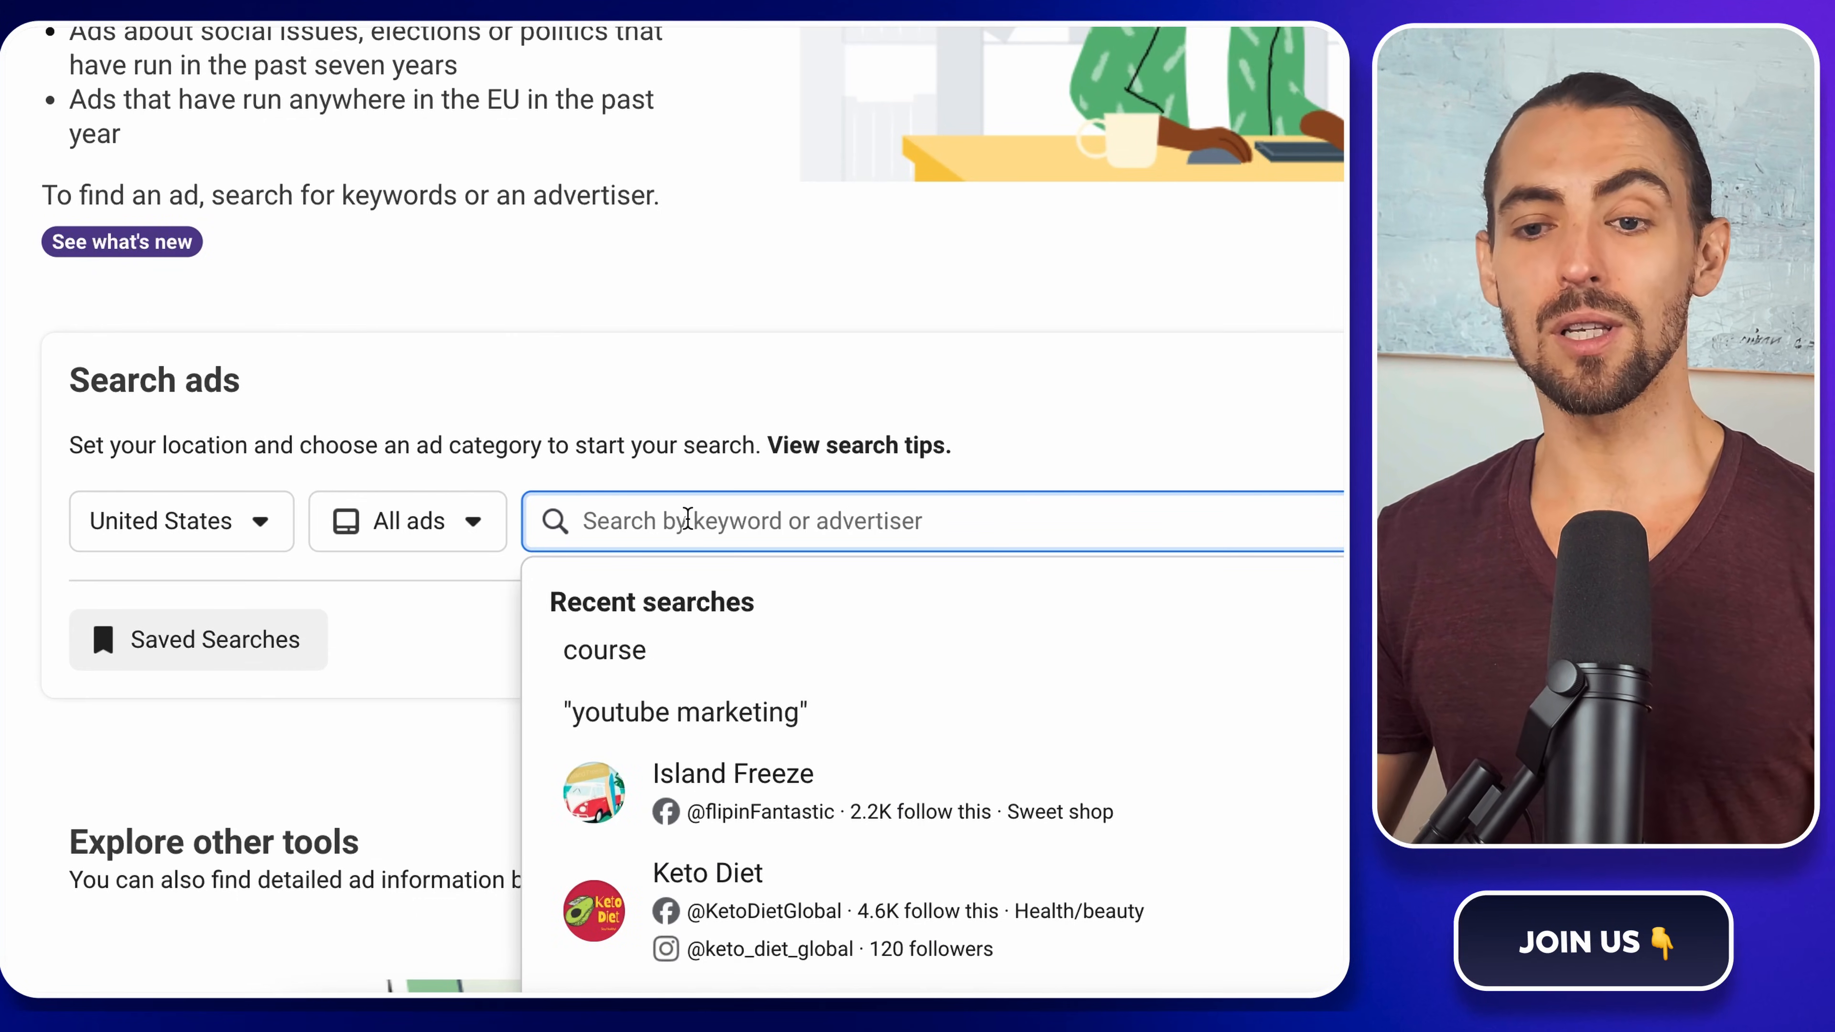
left_click(767, 713)
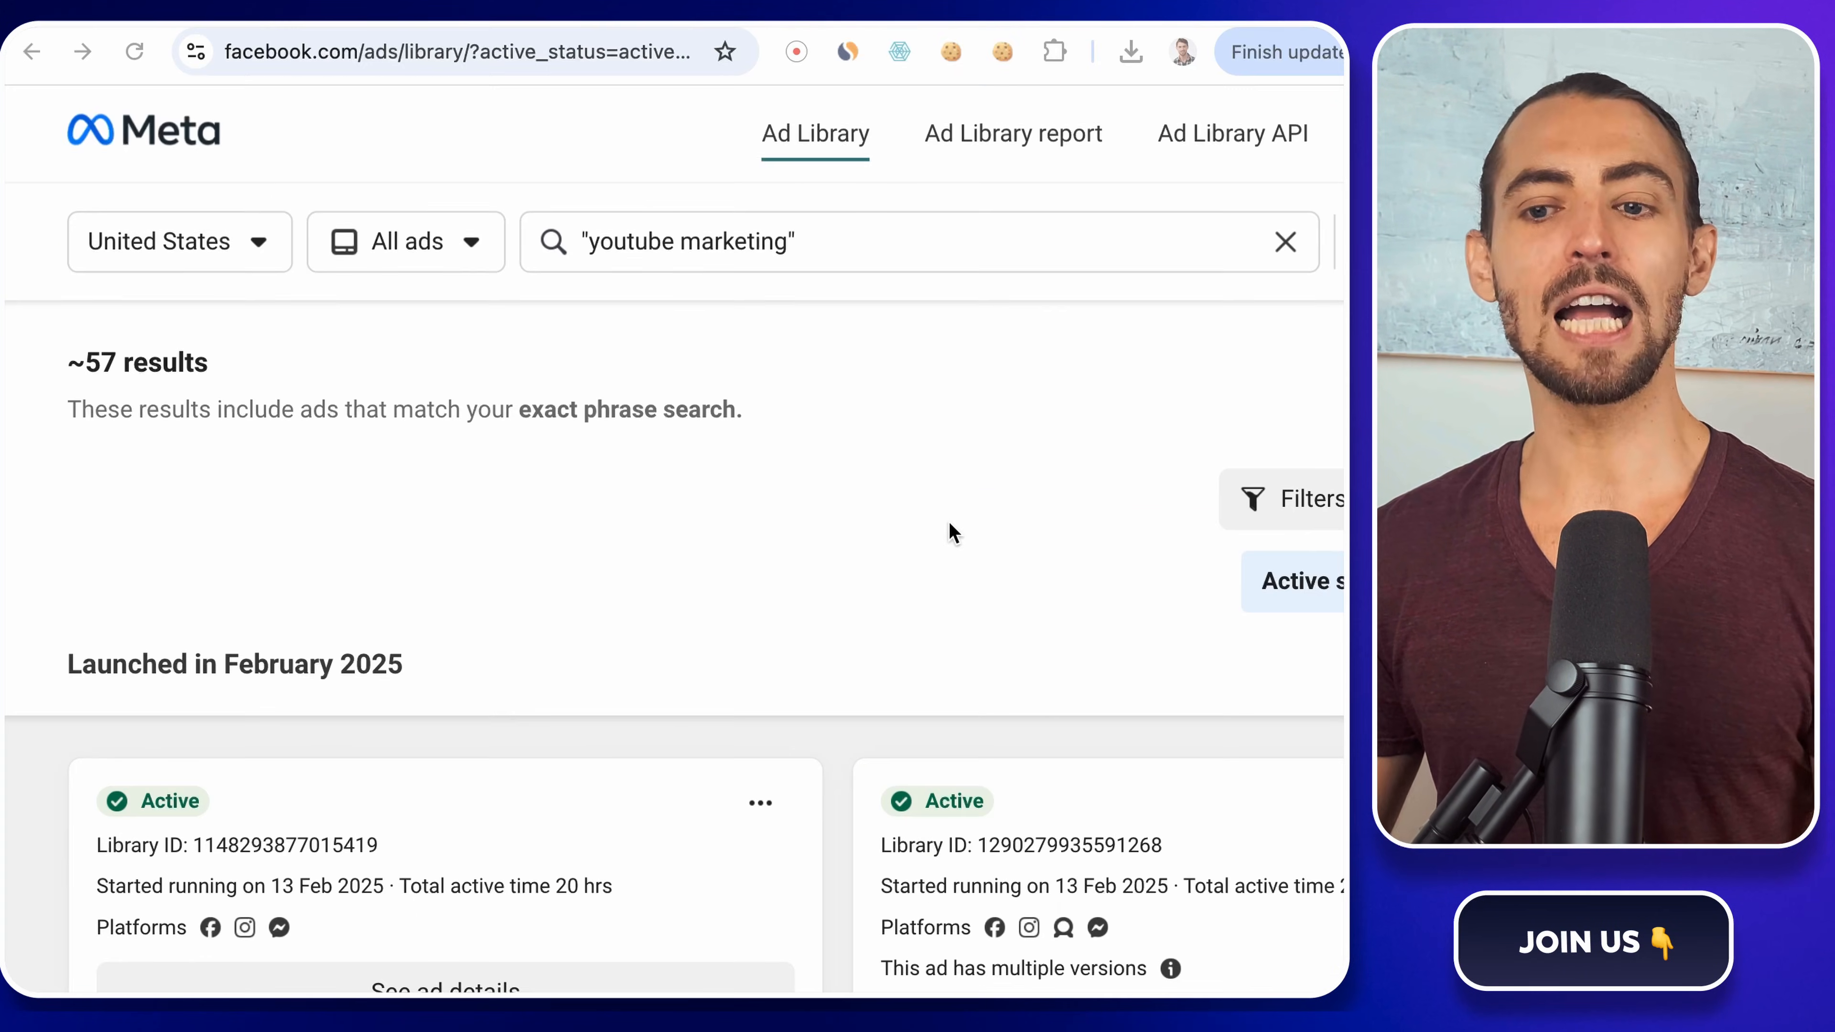
left_click(473, 52)
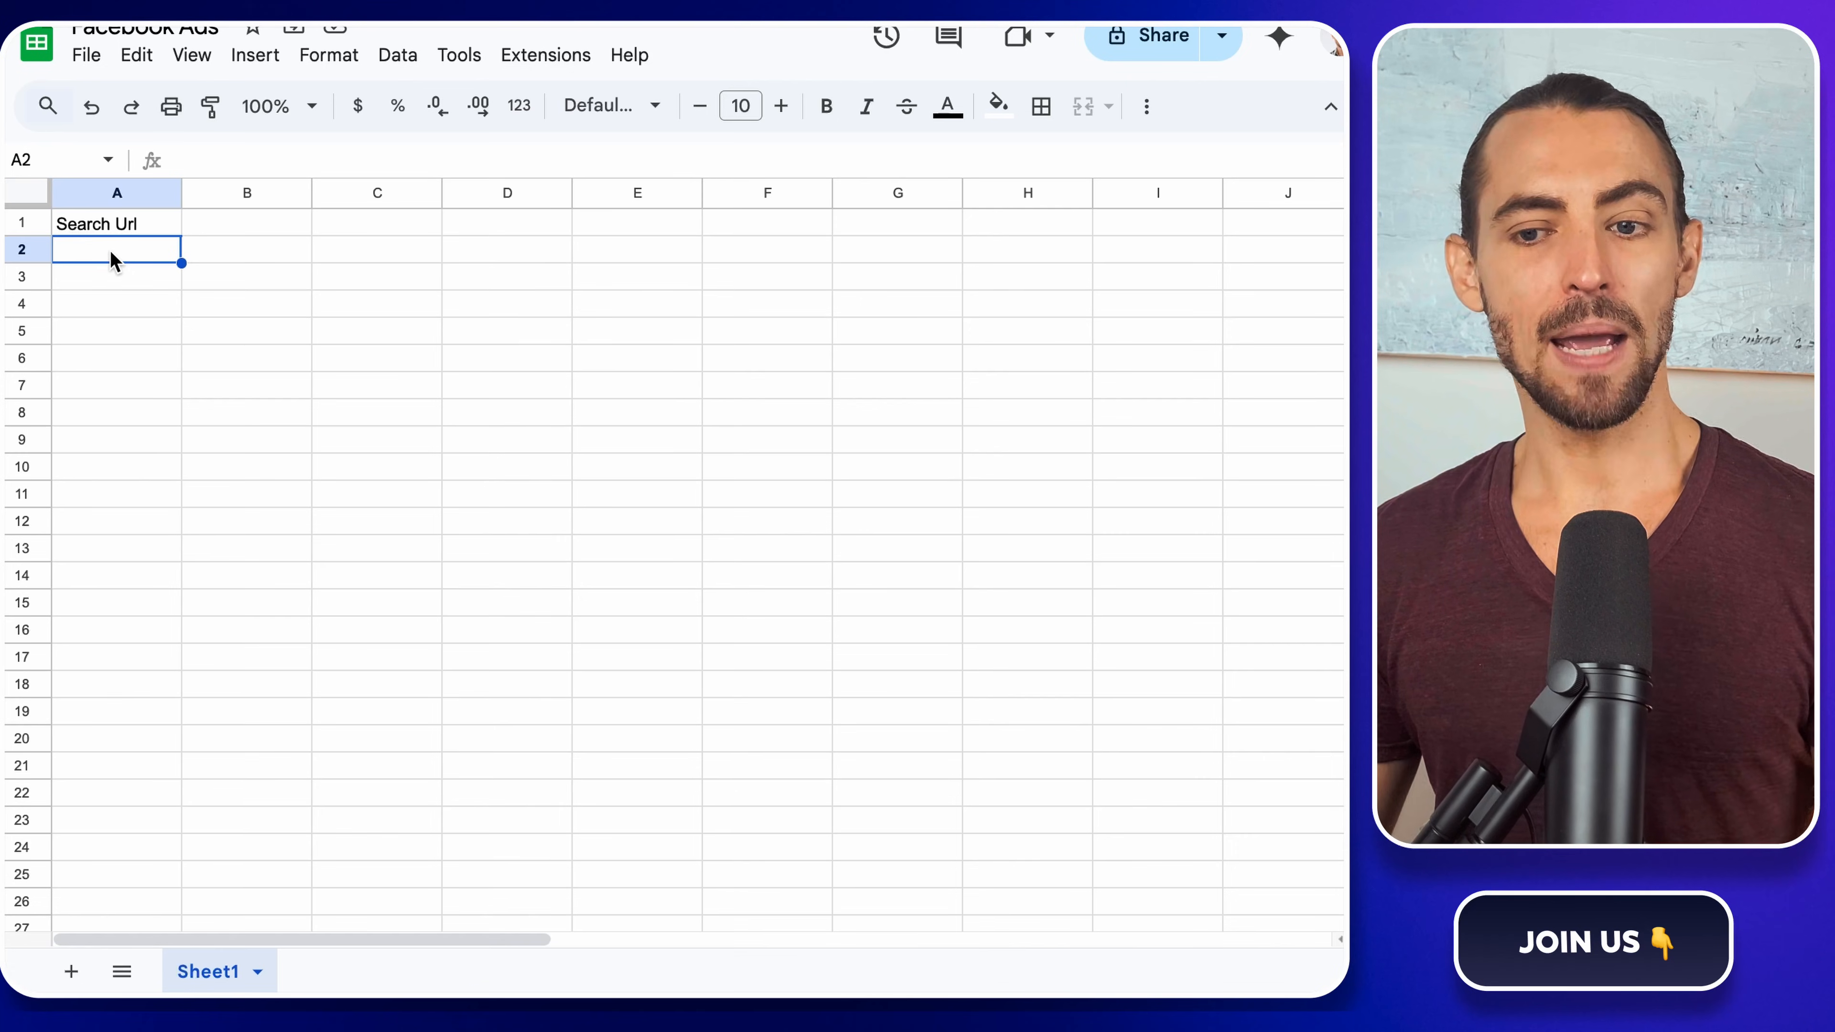
double_click(109, 251)
type("https://www.facebook.com/ads/library/?active_status=all&ad_type=all&country=US&is_targeted_country=false&media_type=all&q=seo&search_type=keyword_unordered")
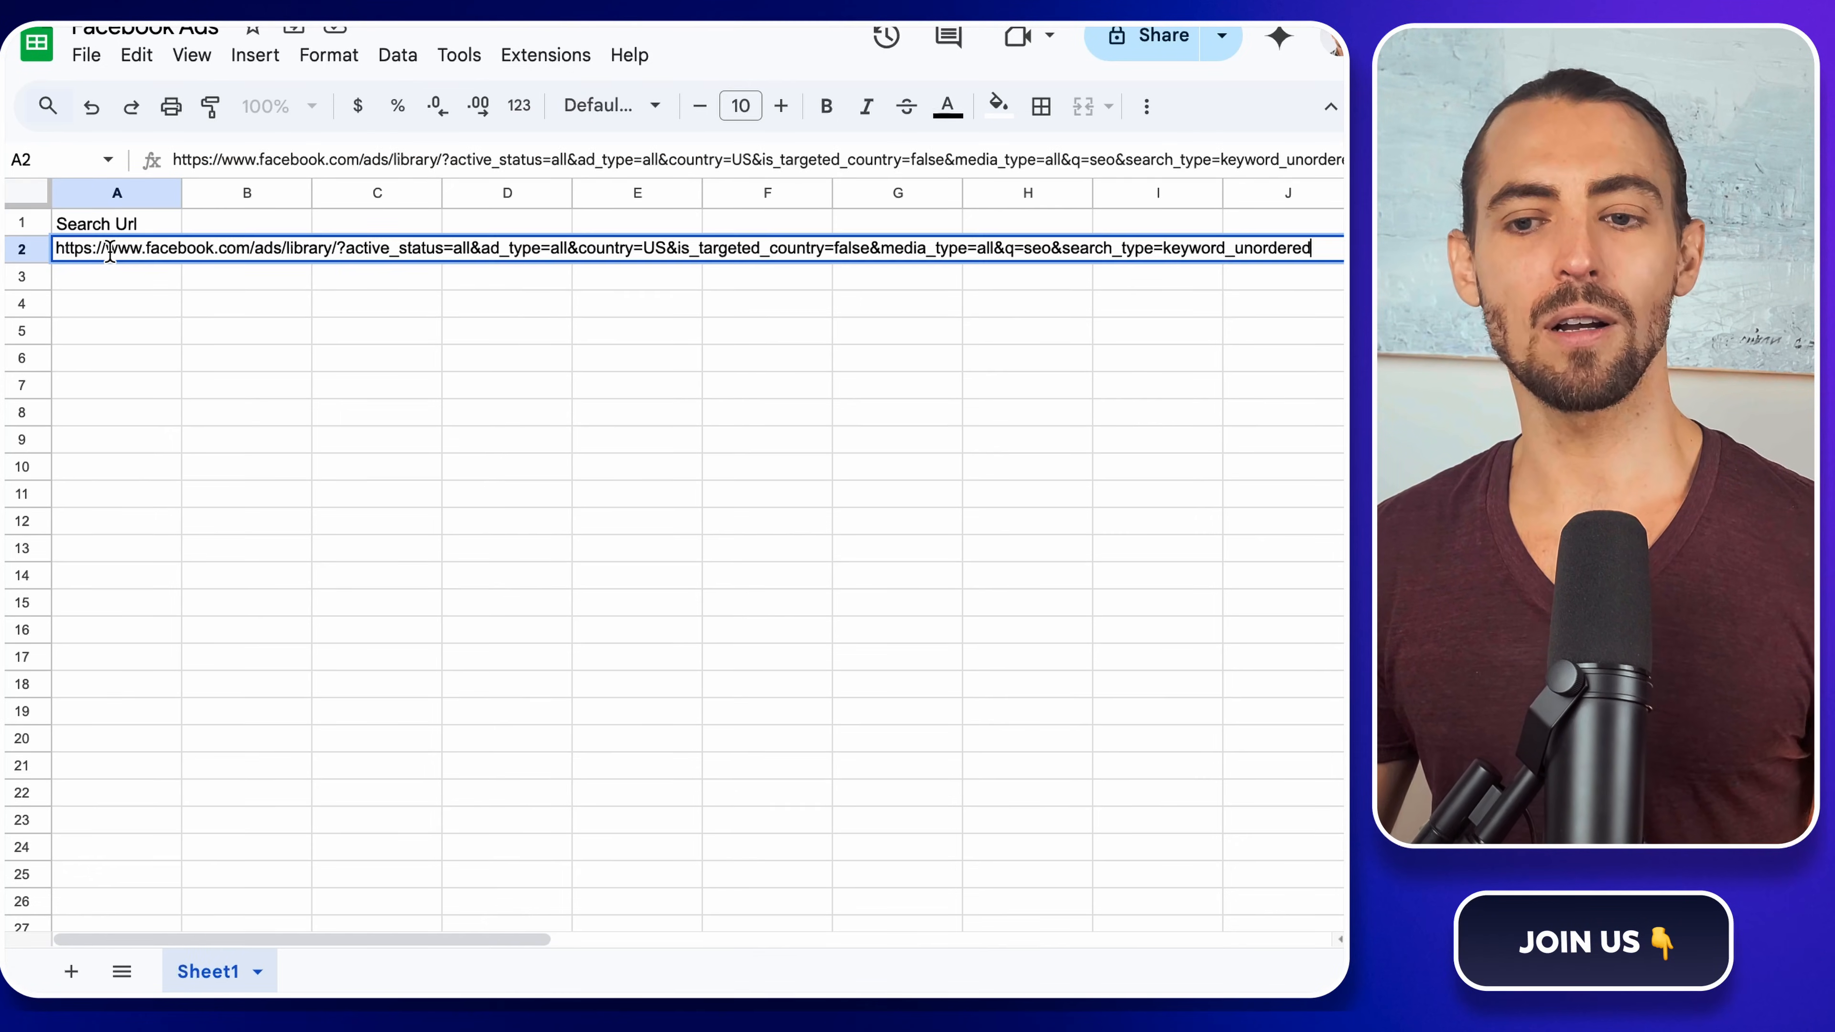
left_click(186, 290)
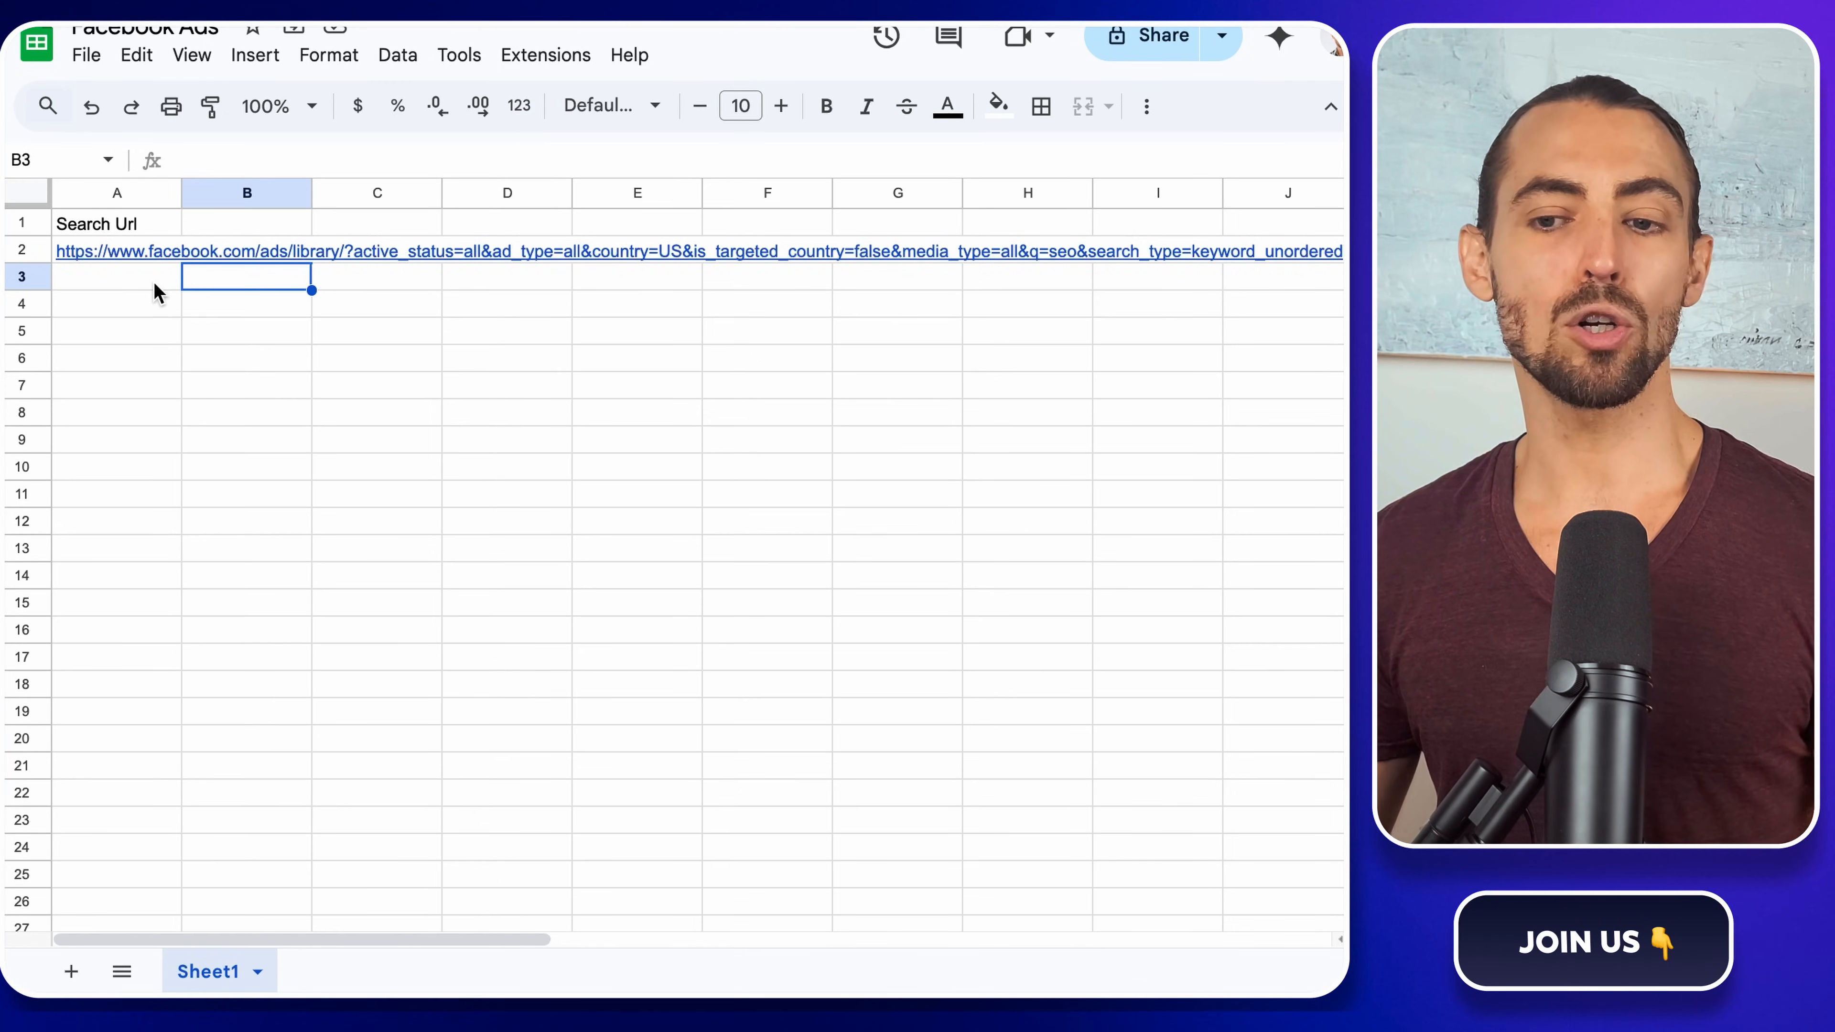
- Add a second sheet to the Facebook Ads spreadsheet and rename it Data
left_click(87, 969)
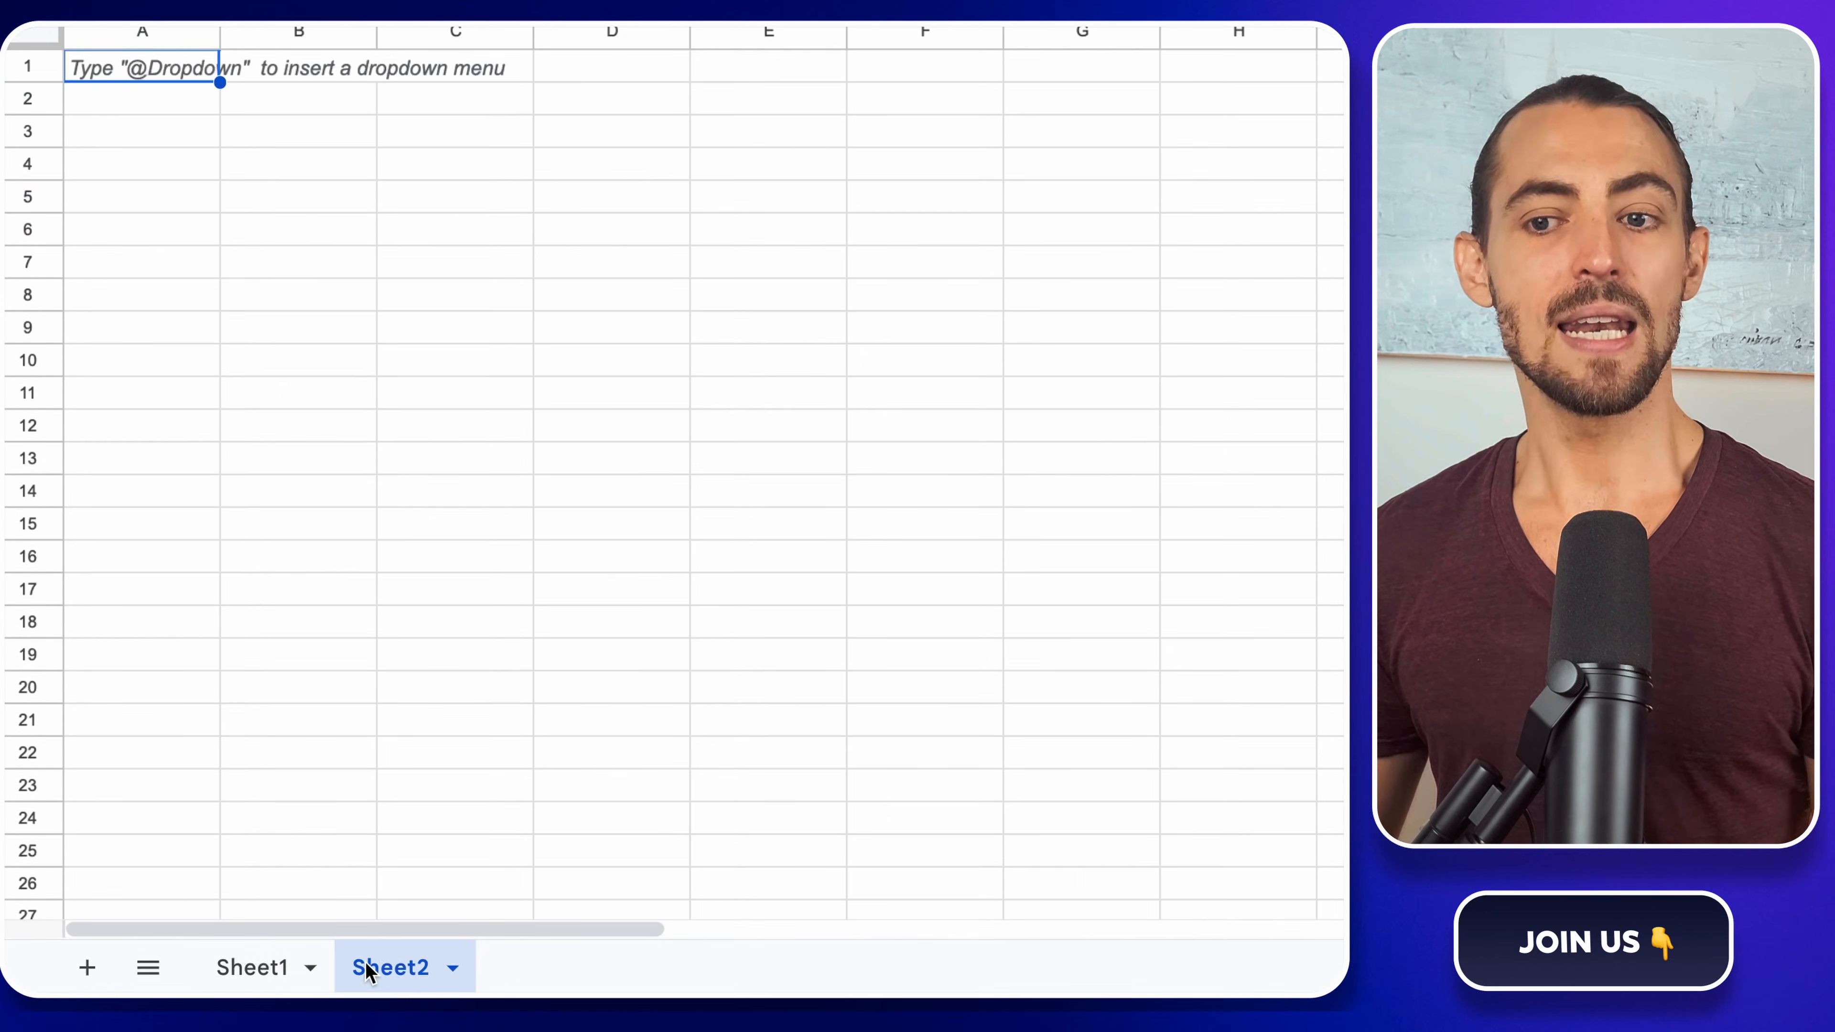
double_click(396, 966)
type("Dat")
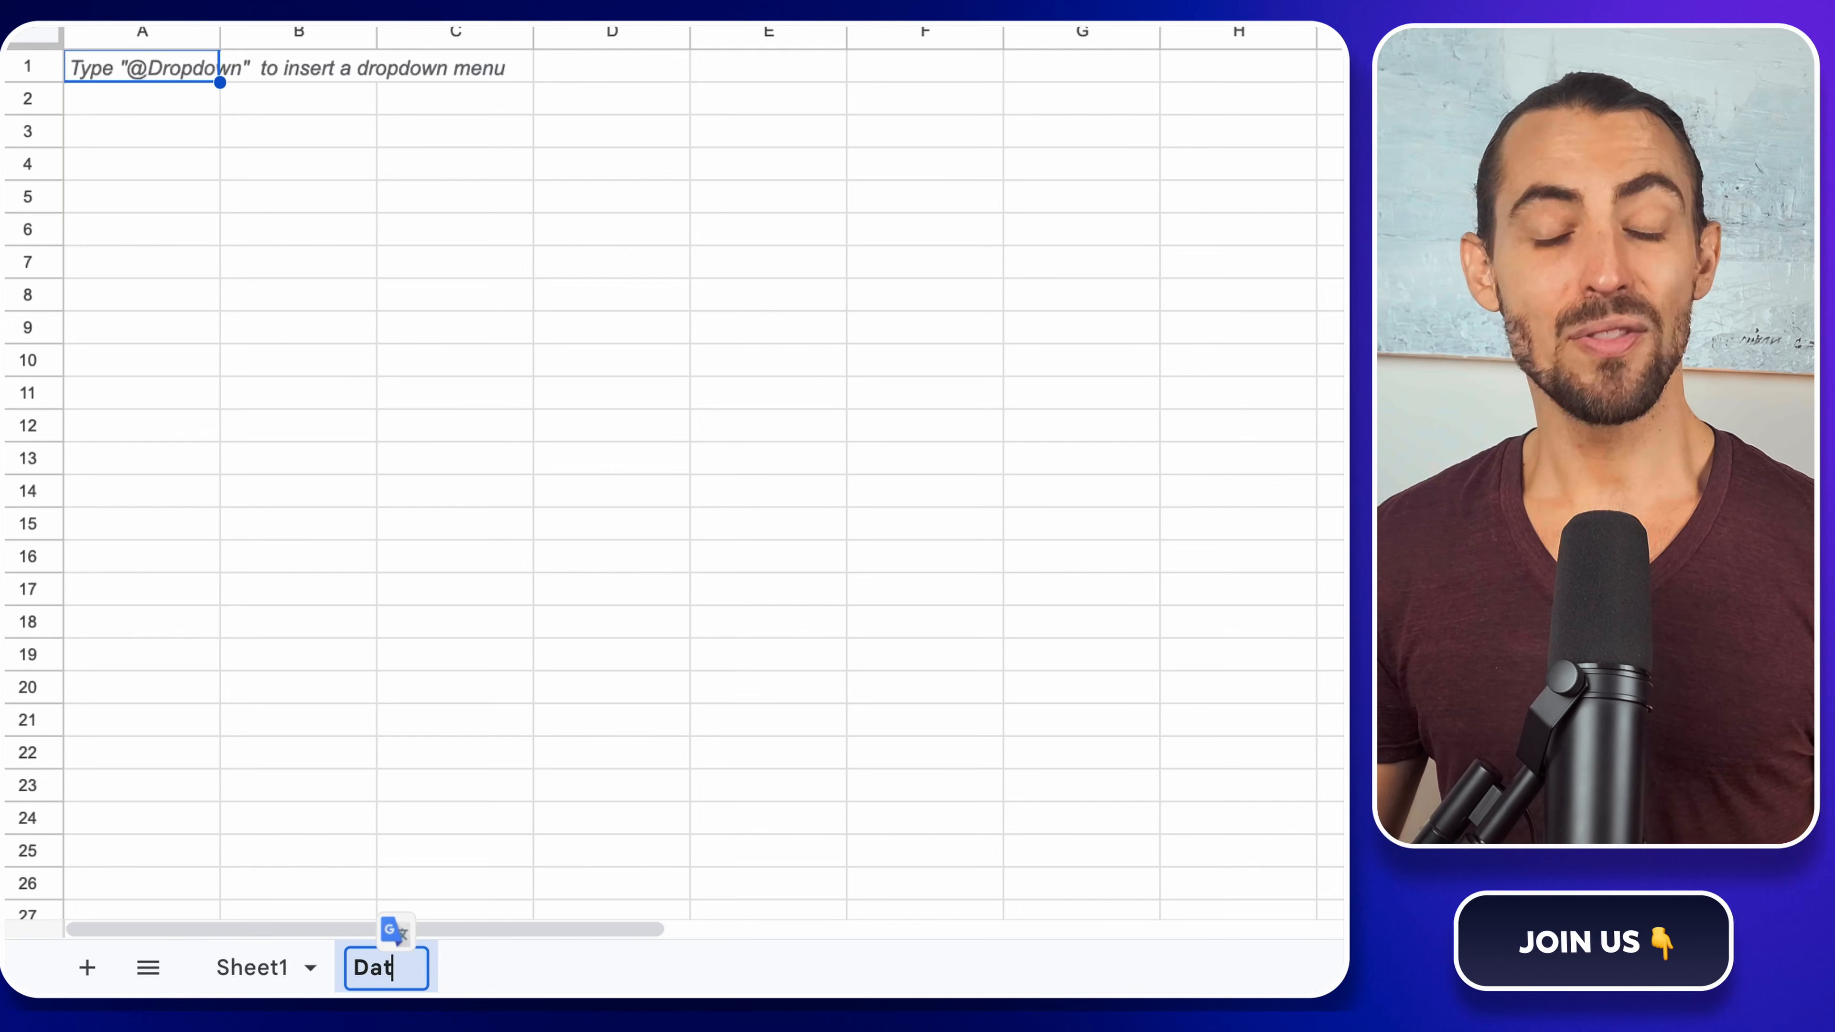
type("a")
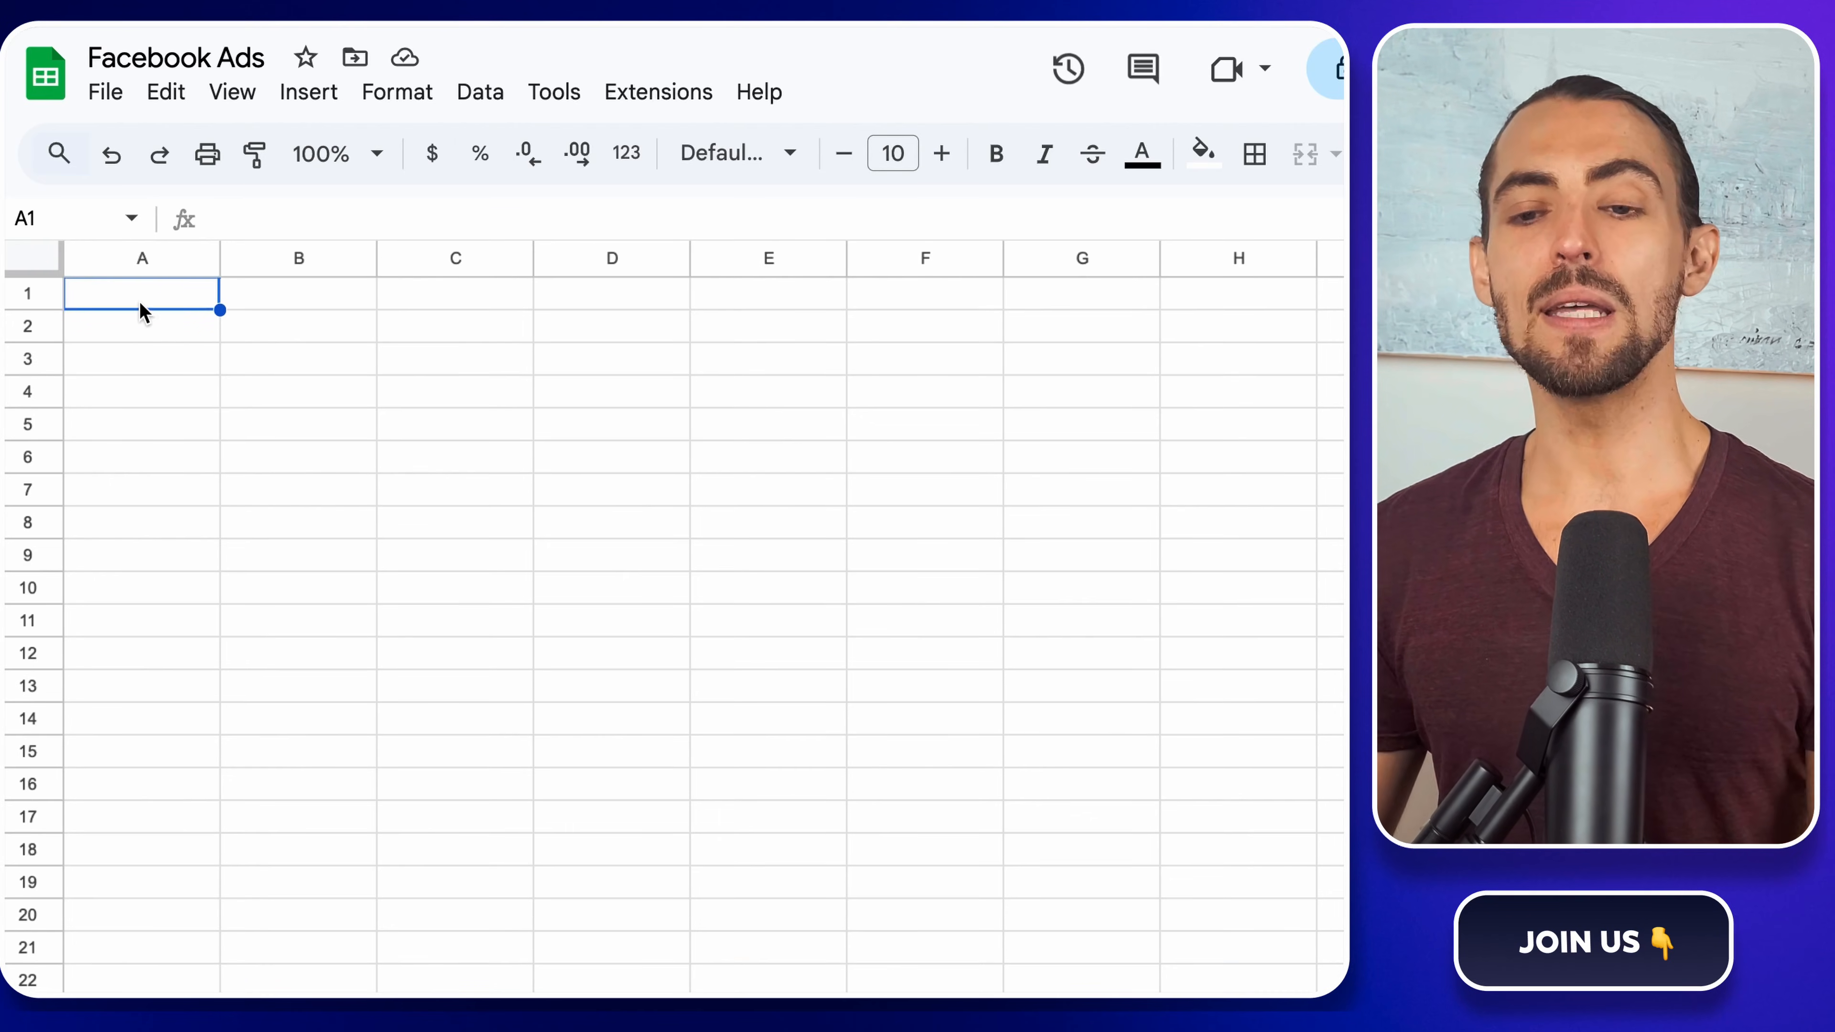
- Paste the header row from Search URL to Ad Images / Videos into row 1 of the Data sheet and widen the columns with cut-off headers
left_click(140, 295)
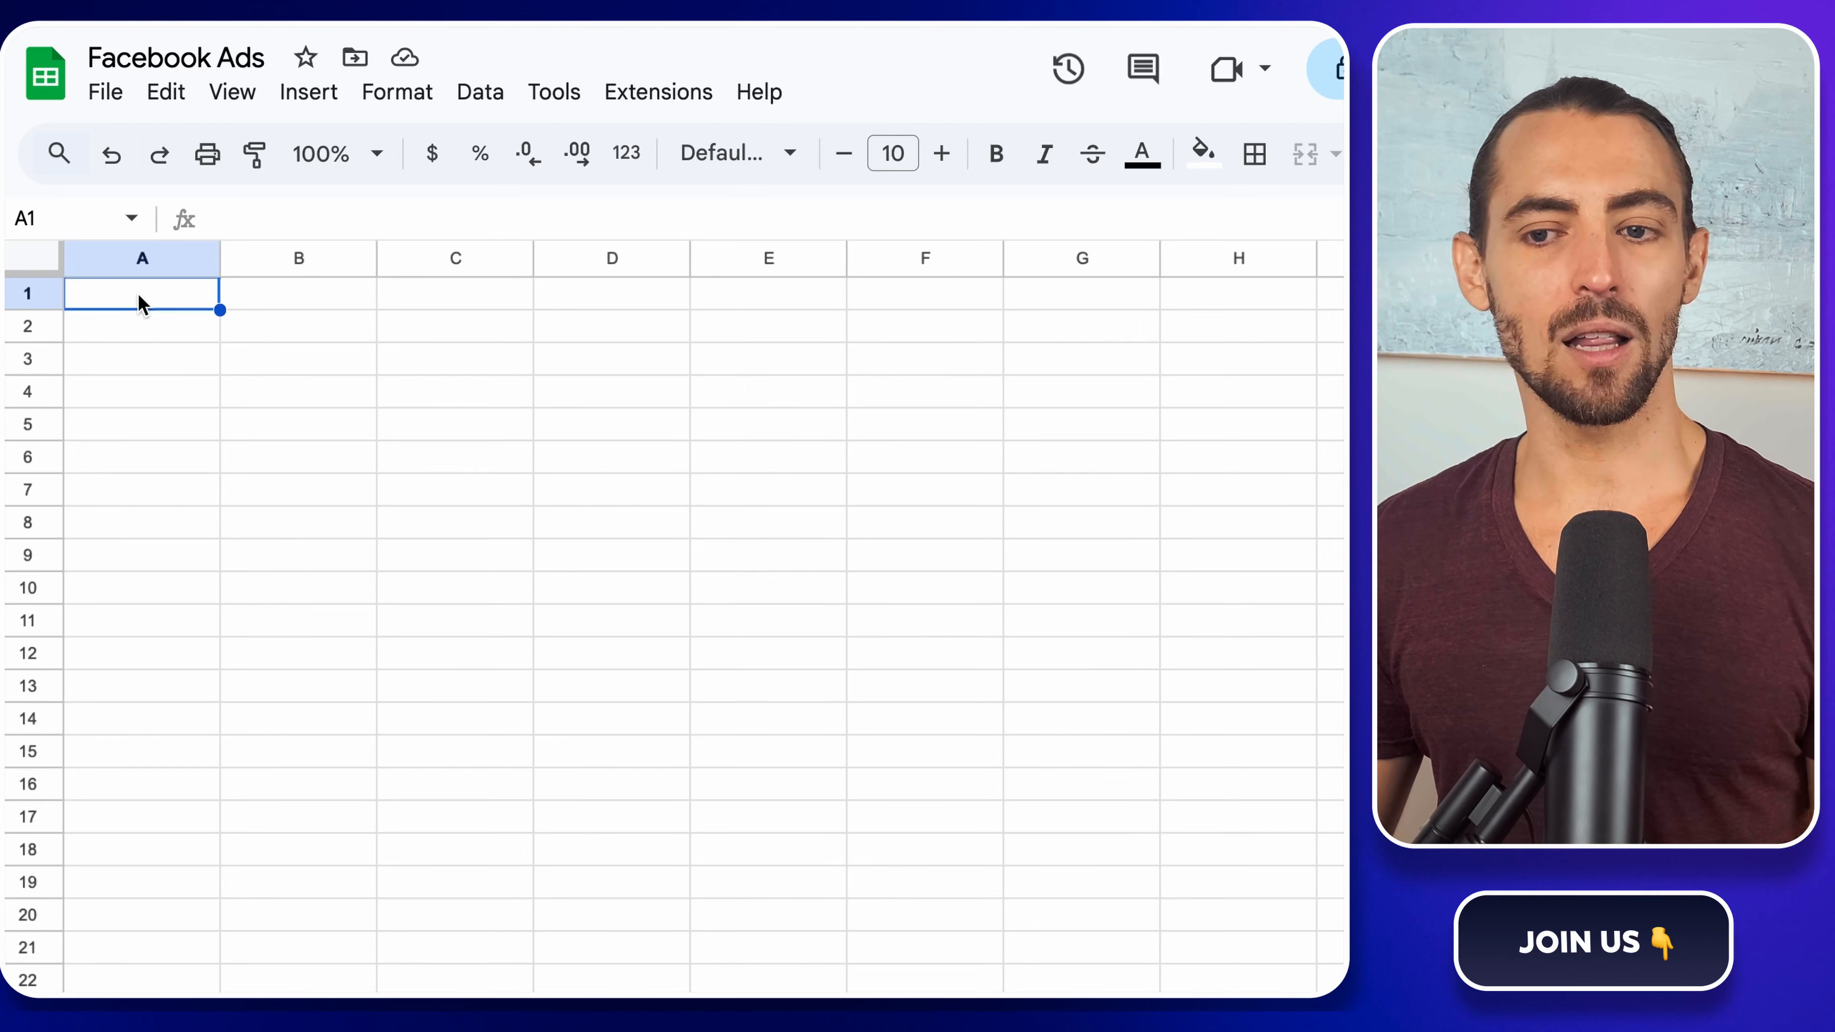
key("ctrl+v")
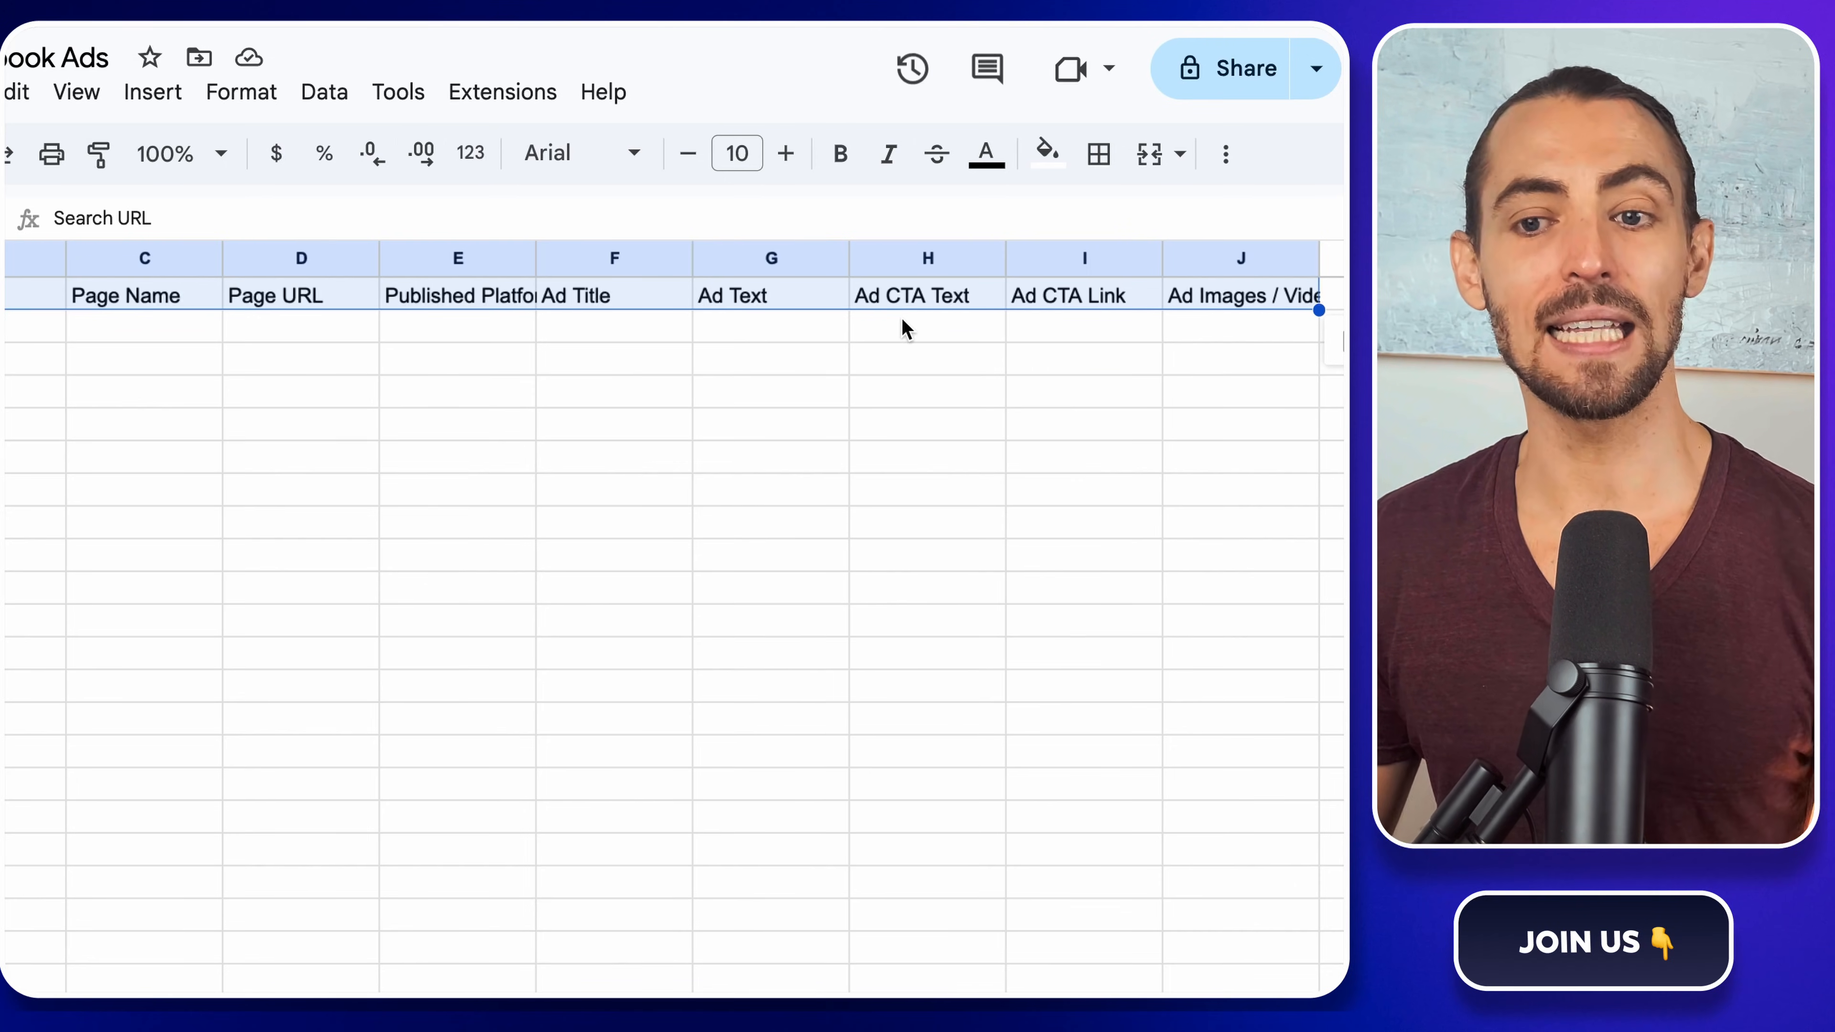
scroll(1030, 321, "right", 2)
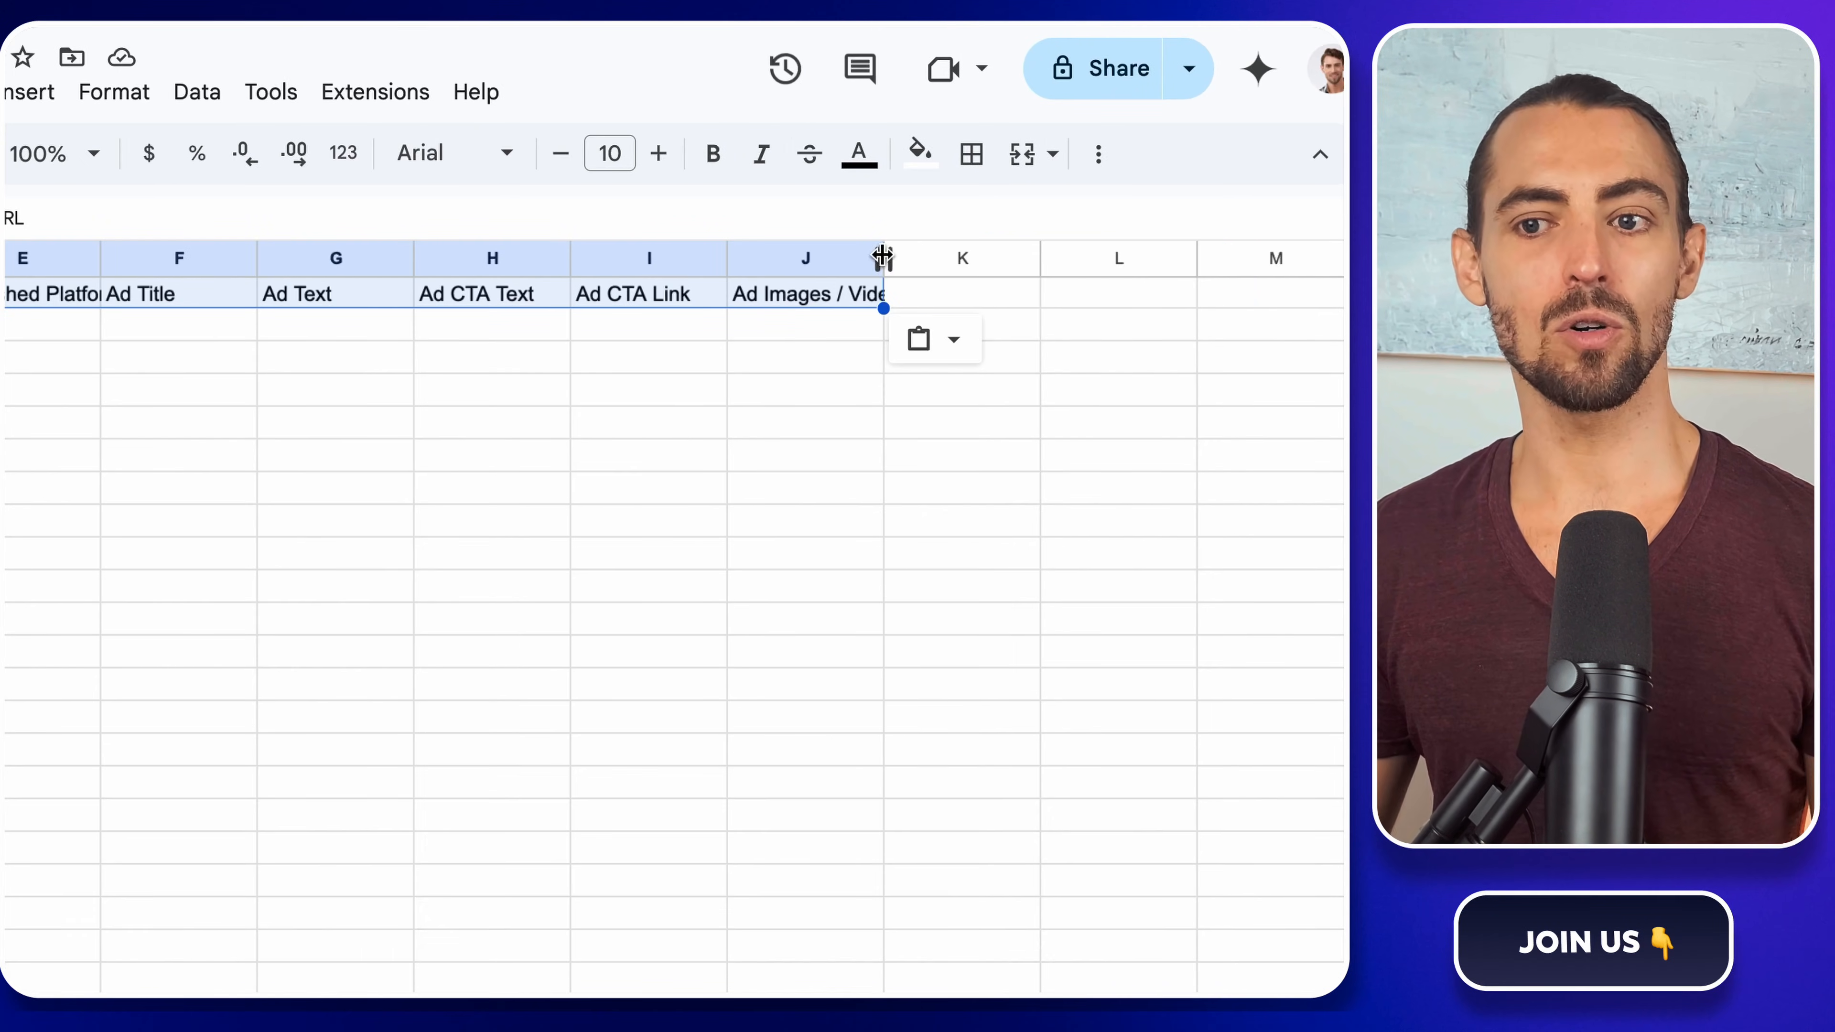
left_click_drag(913, 258, 1051, 259)
scroll(813, 373, "left", 5)
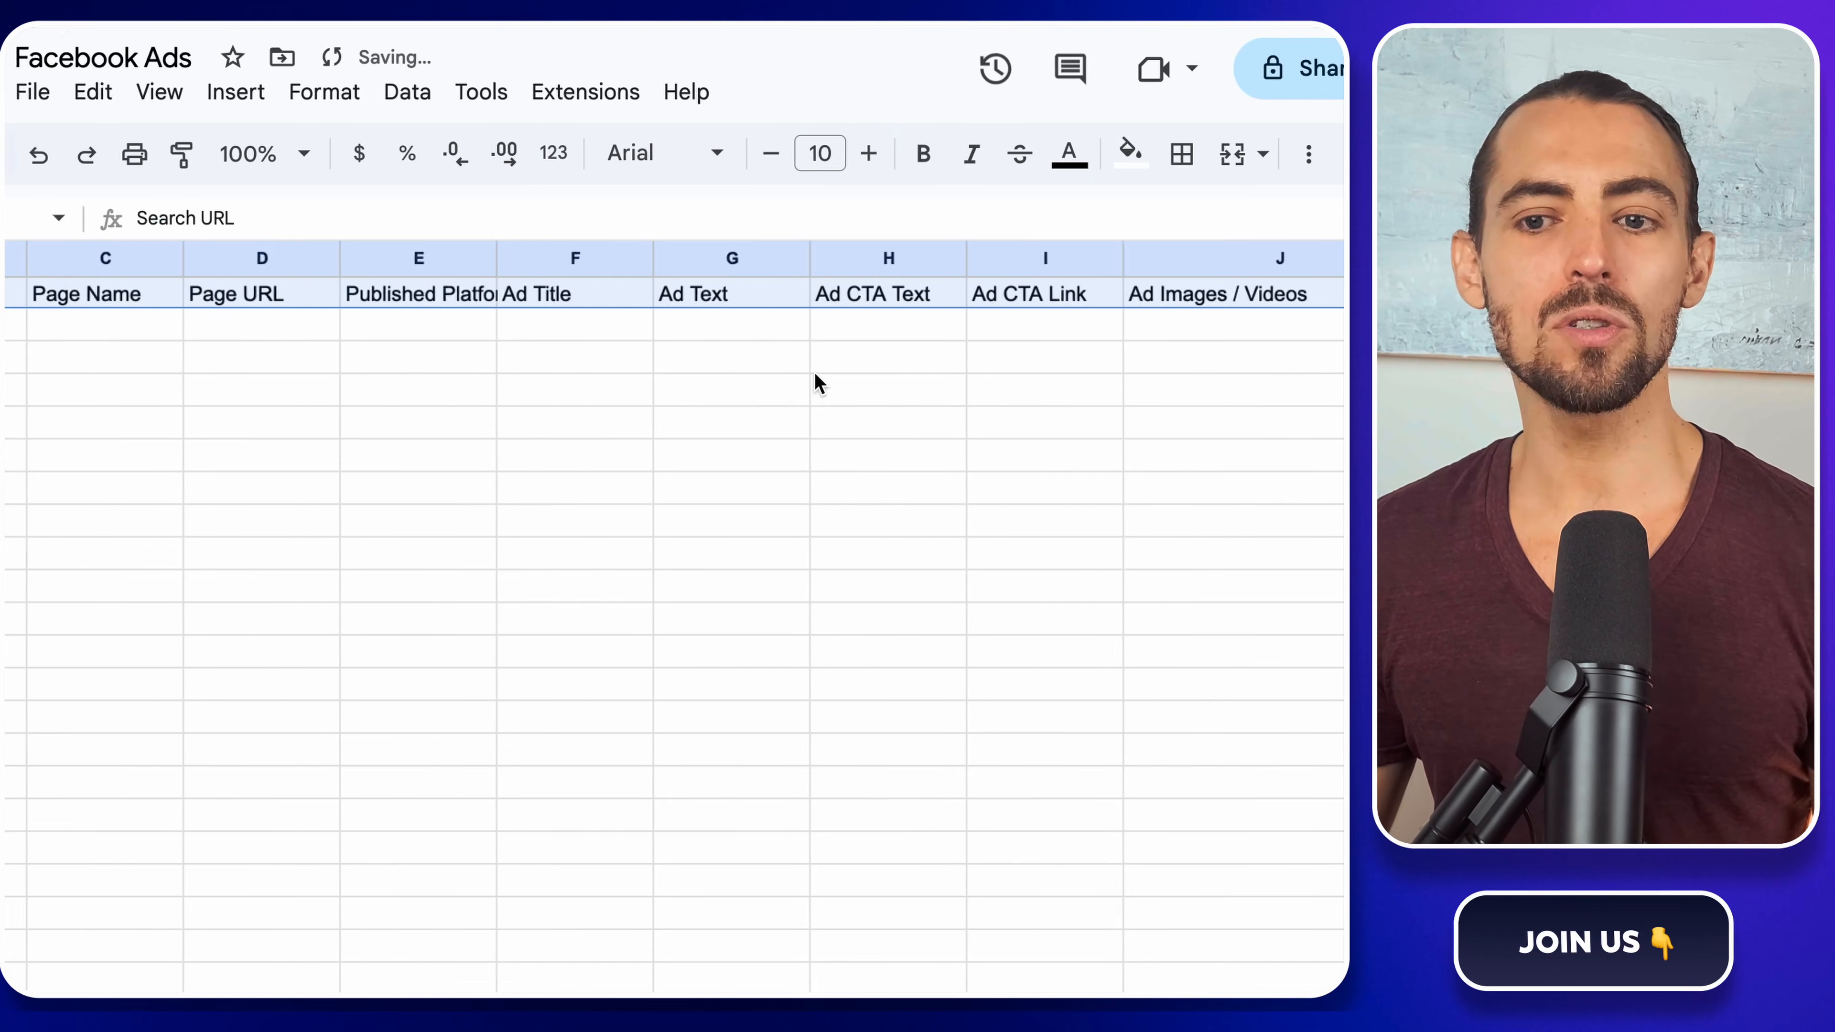
left_click_drag(752, 253, 813, 253)
scroll(858, 413, "left", 2)
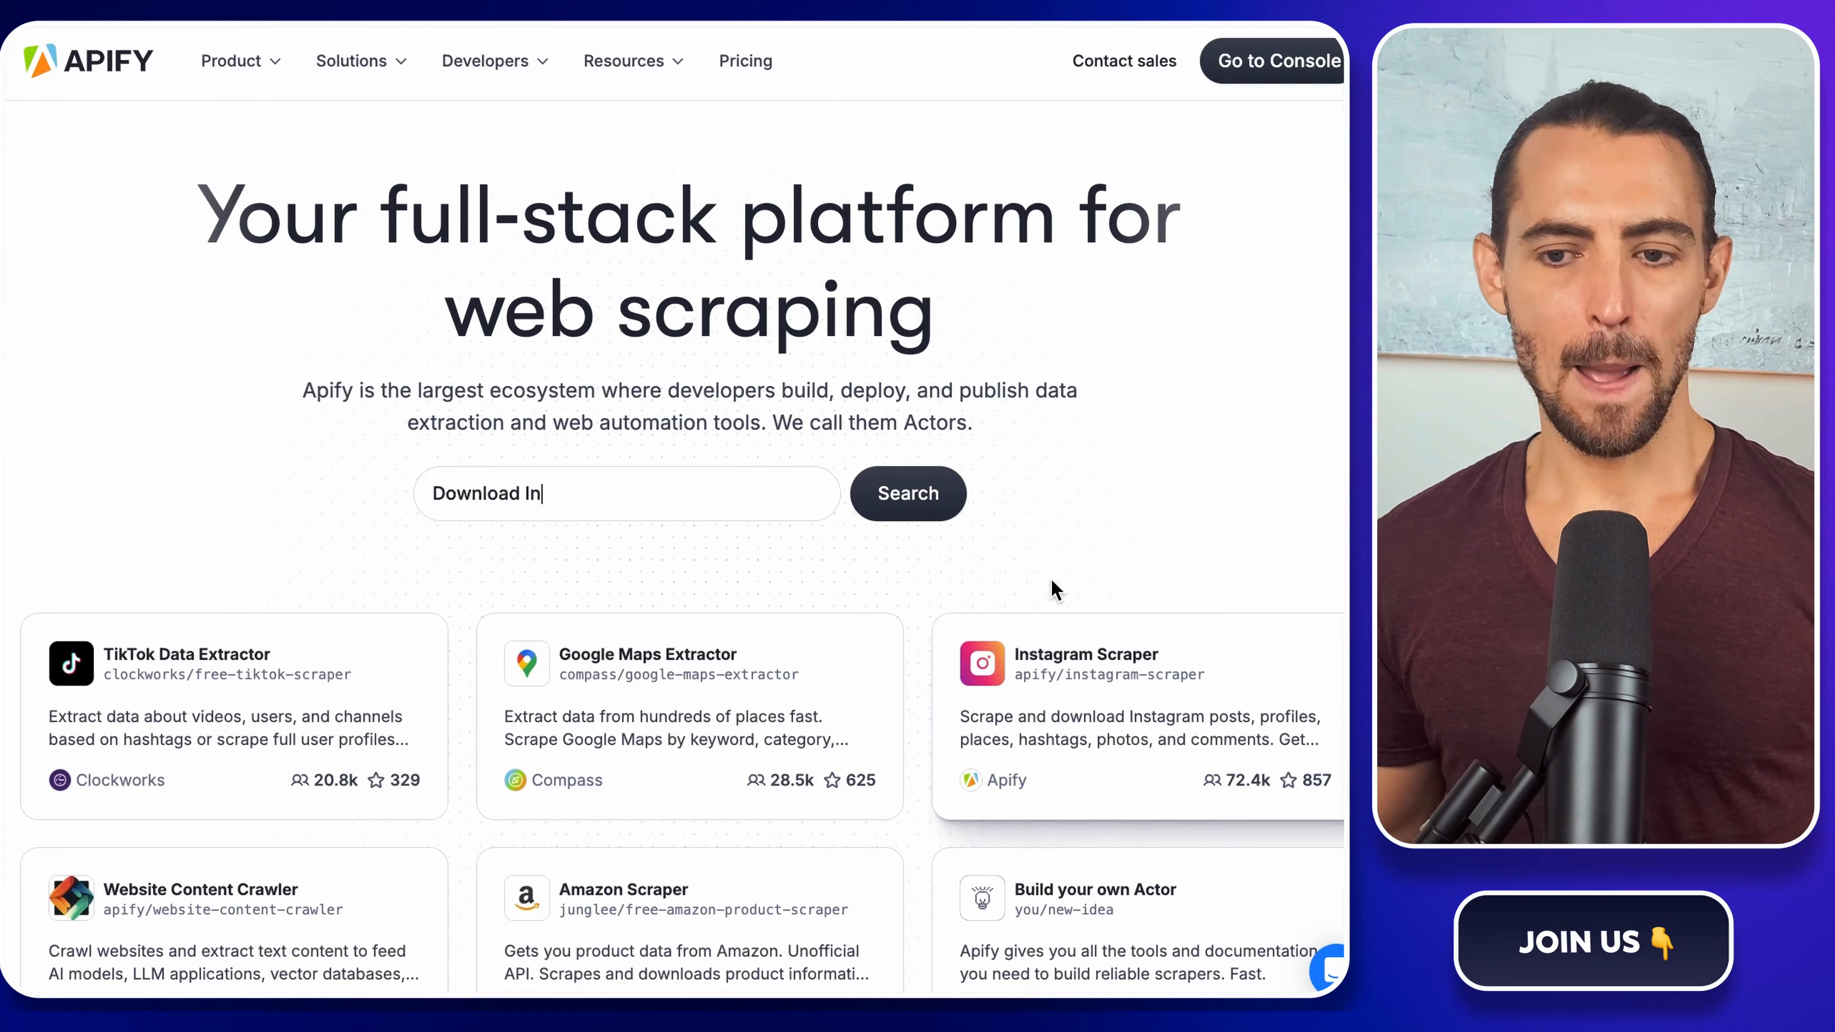
- Switch to the Apify website and look over its featured scrapers and web scraping services
scroll(1051, 589, "down", 3)
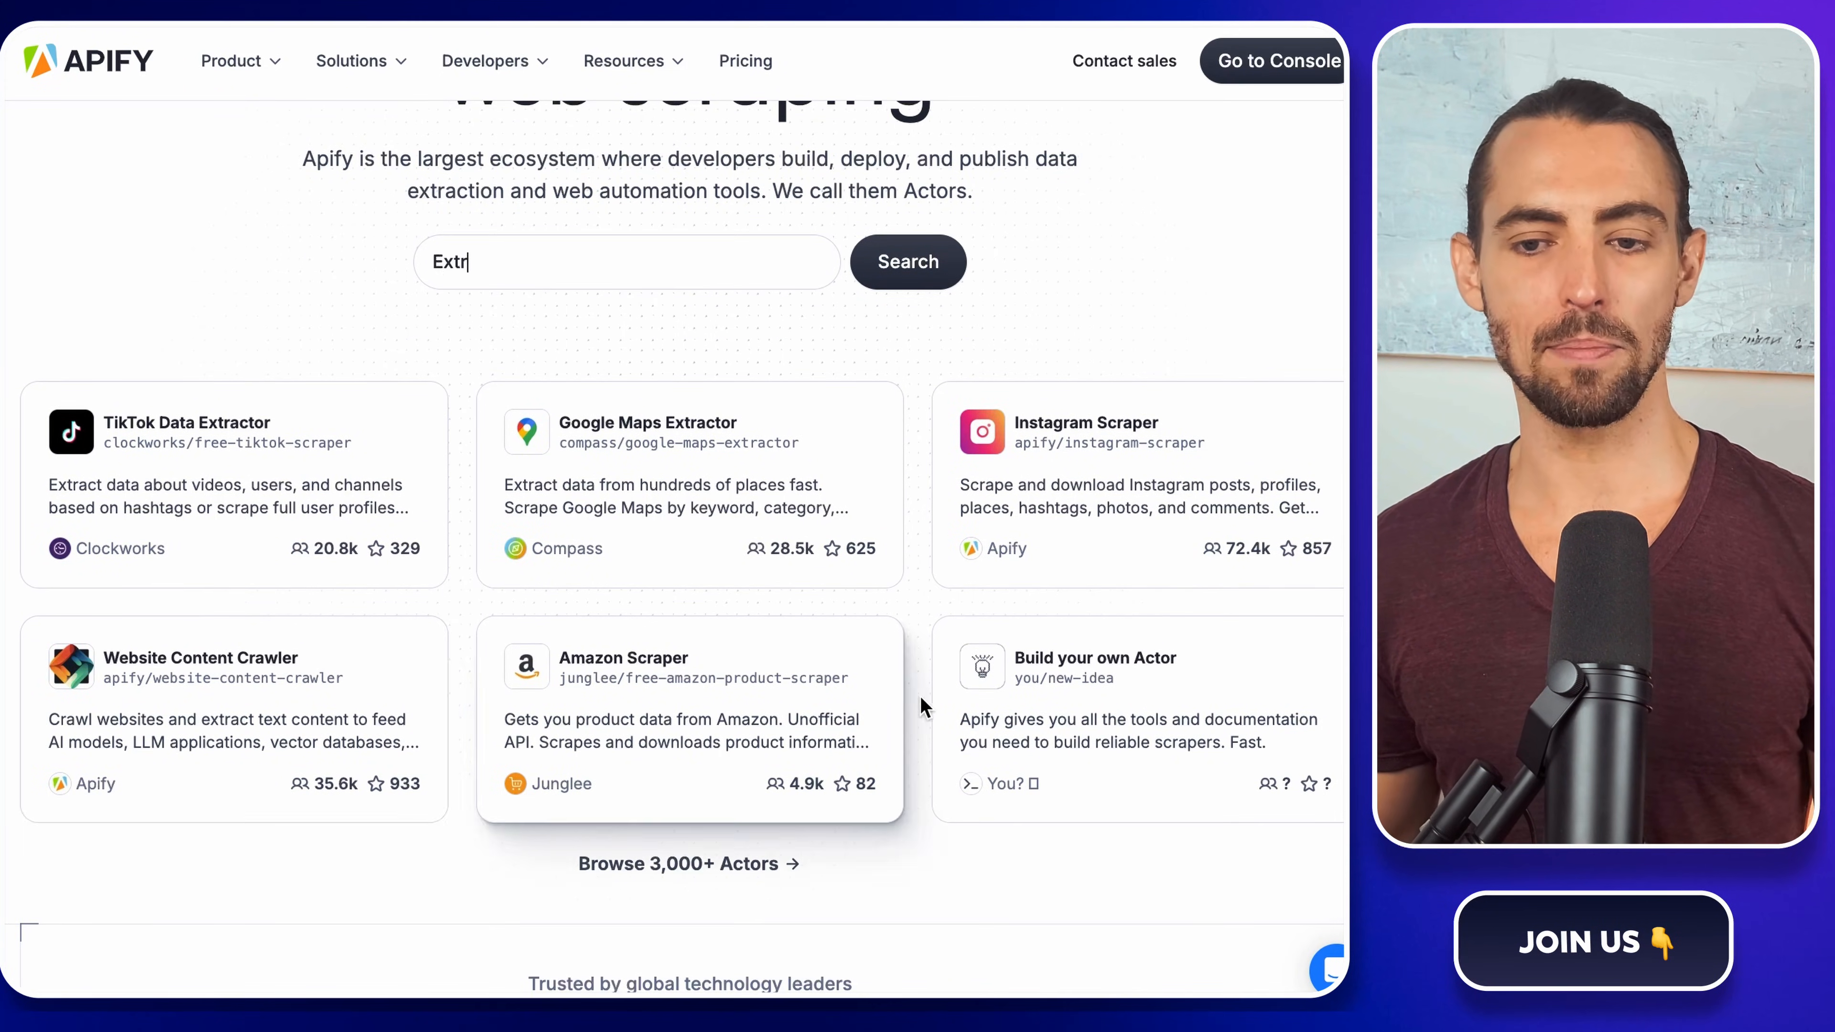
scroll(898, 700, "down", 1)
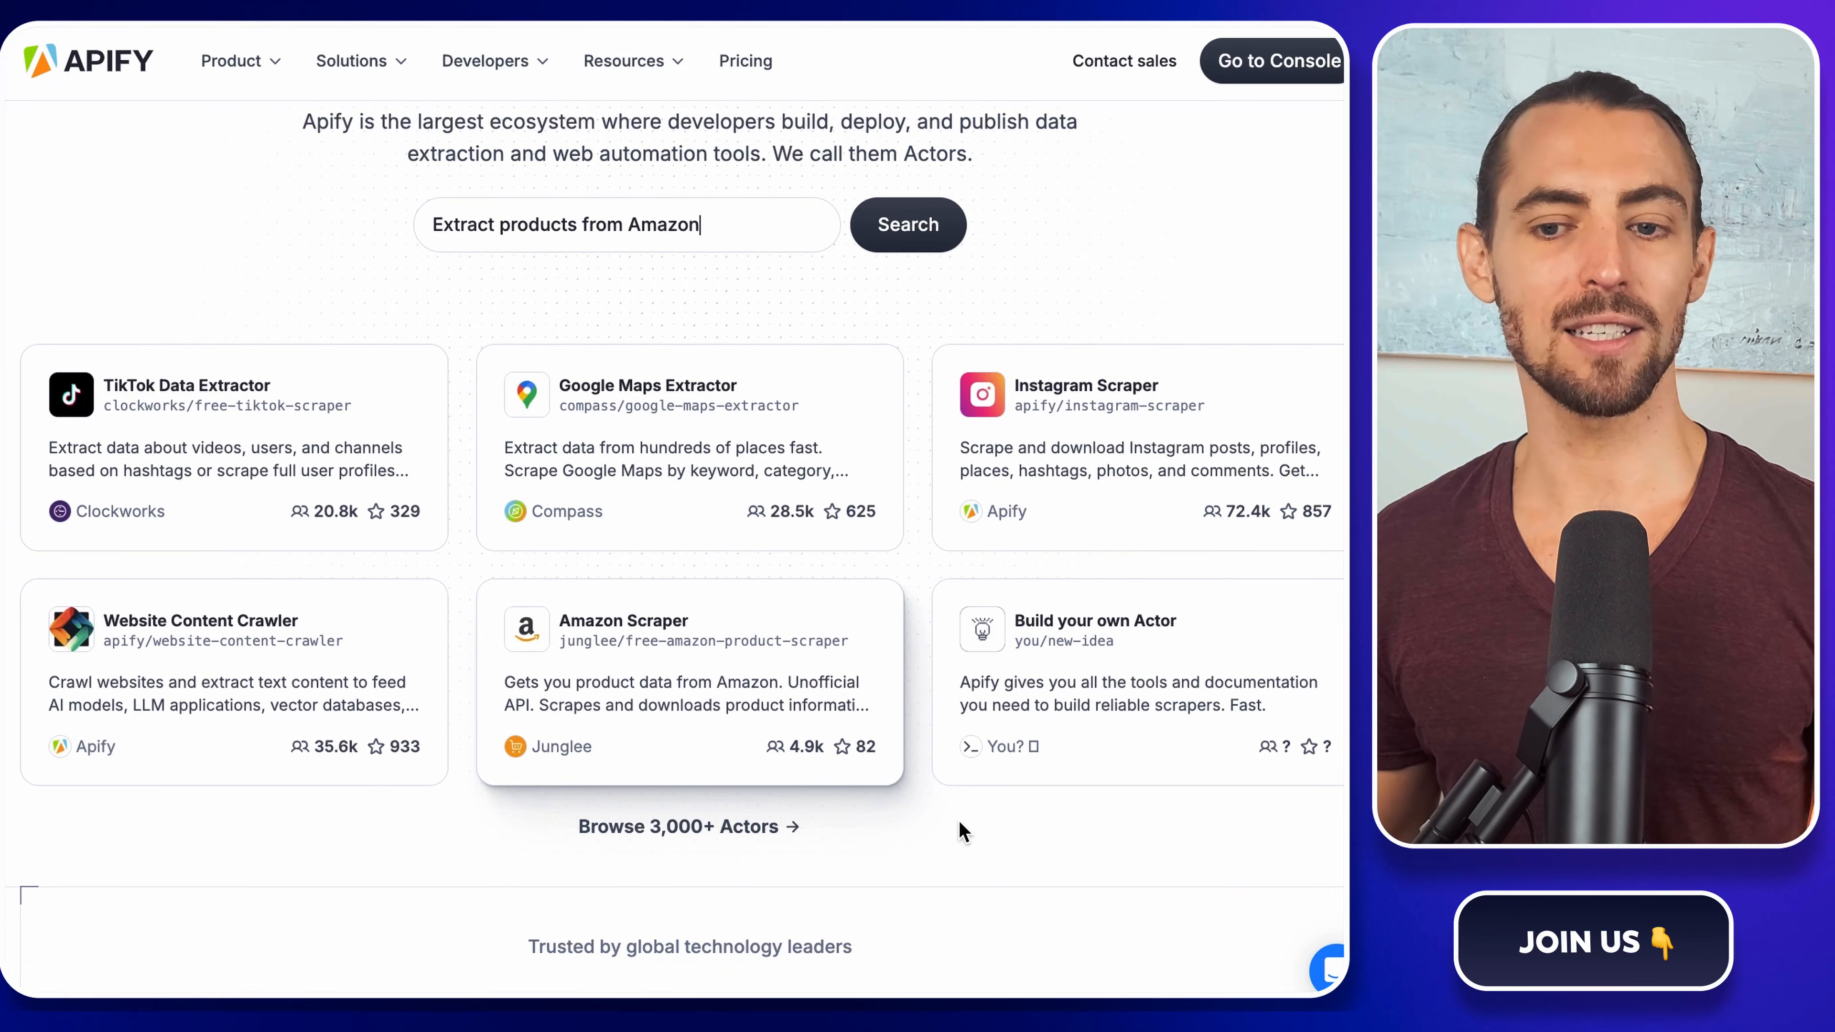
scroll(956, 821, "up", 3)
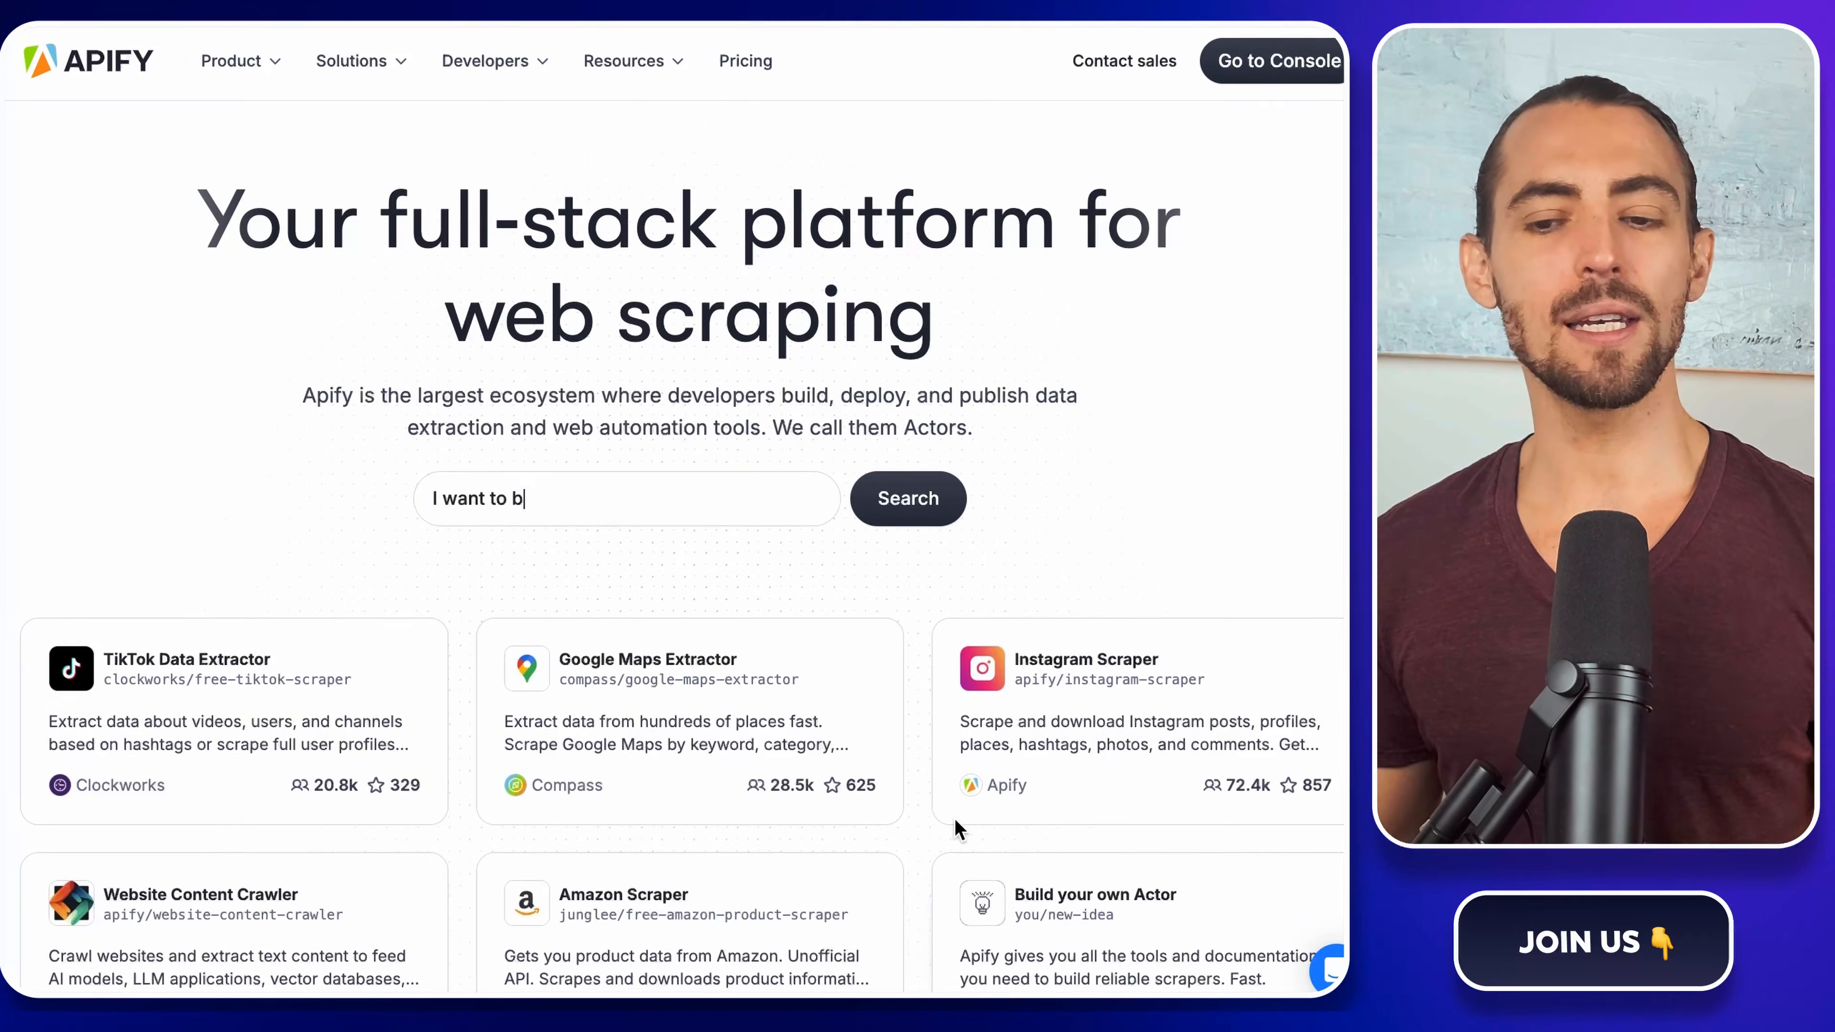
scroll(955, 819, "down", 10)
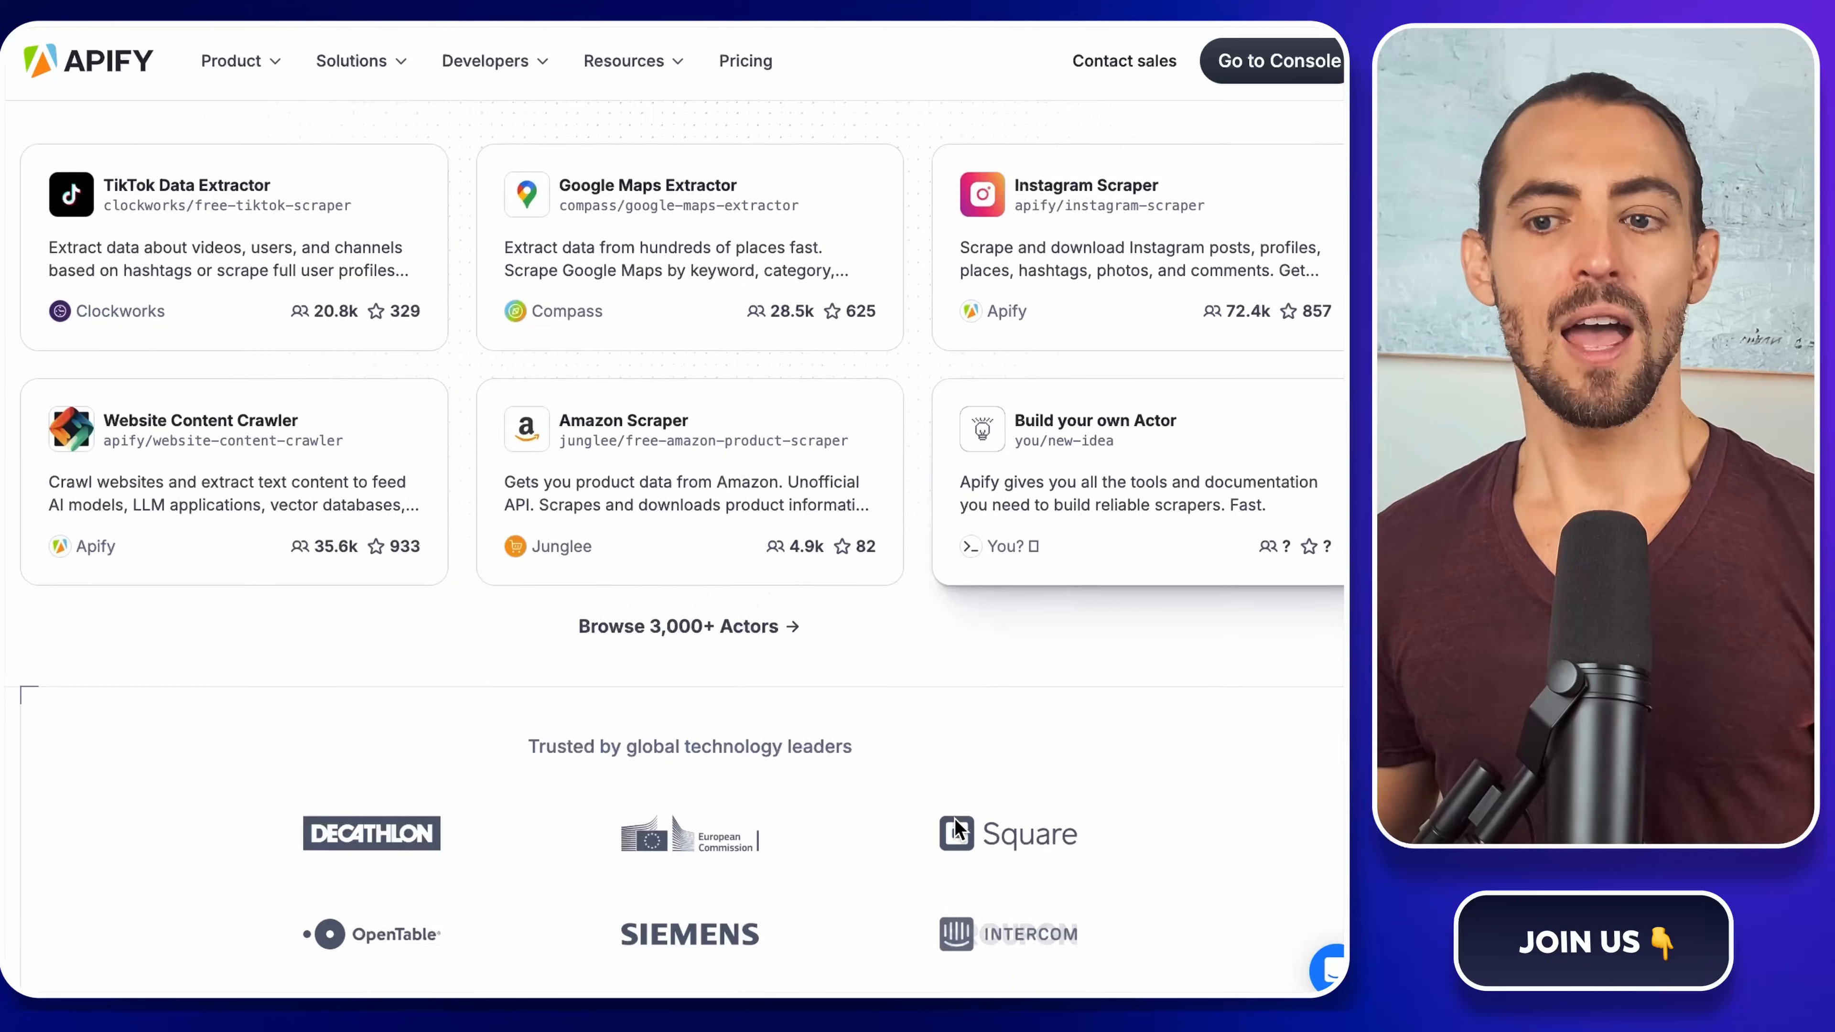
scroll(957, 827, "down", 9)
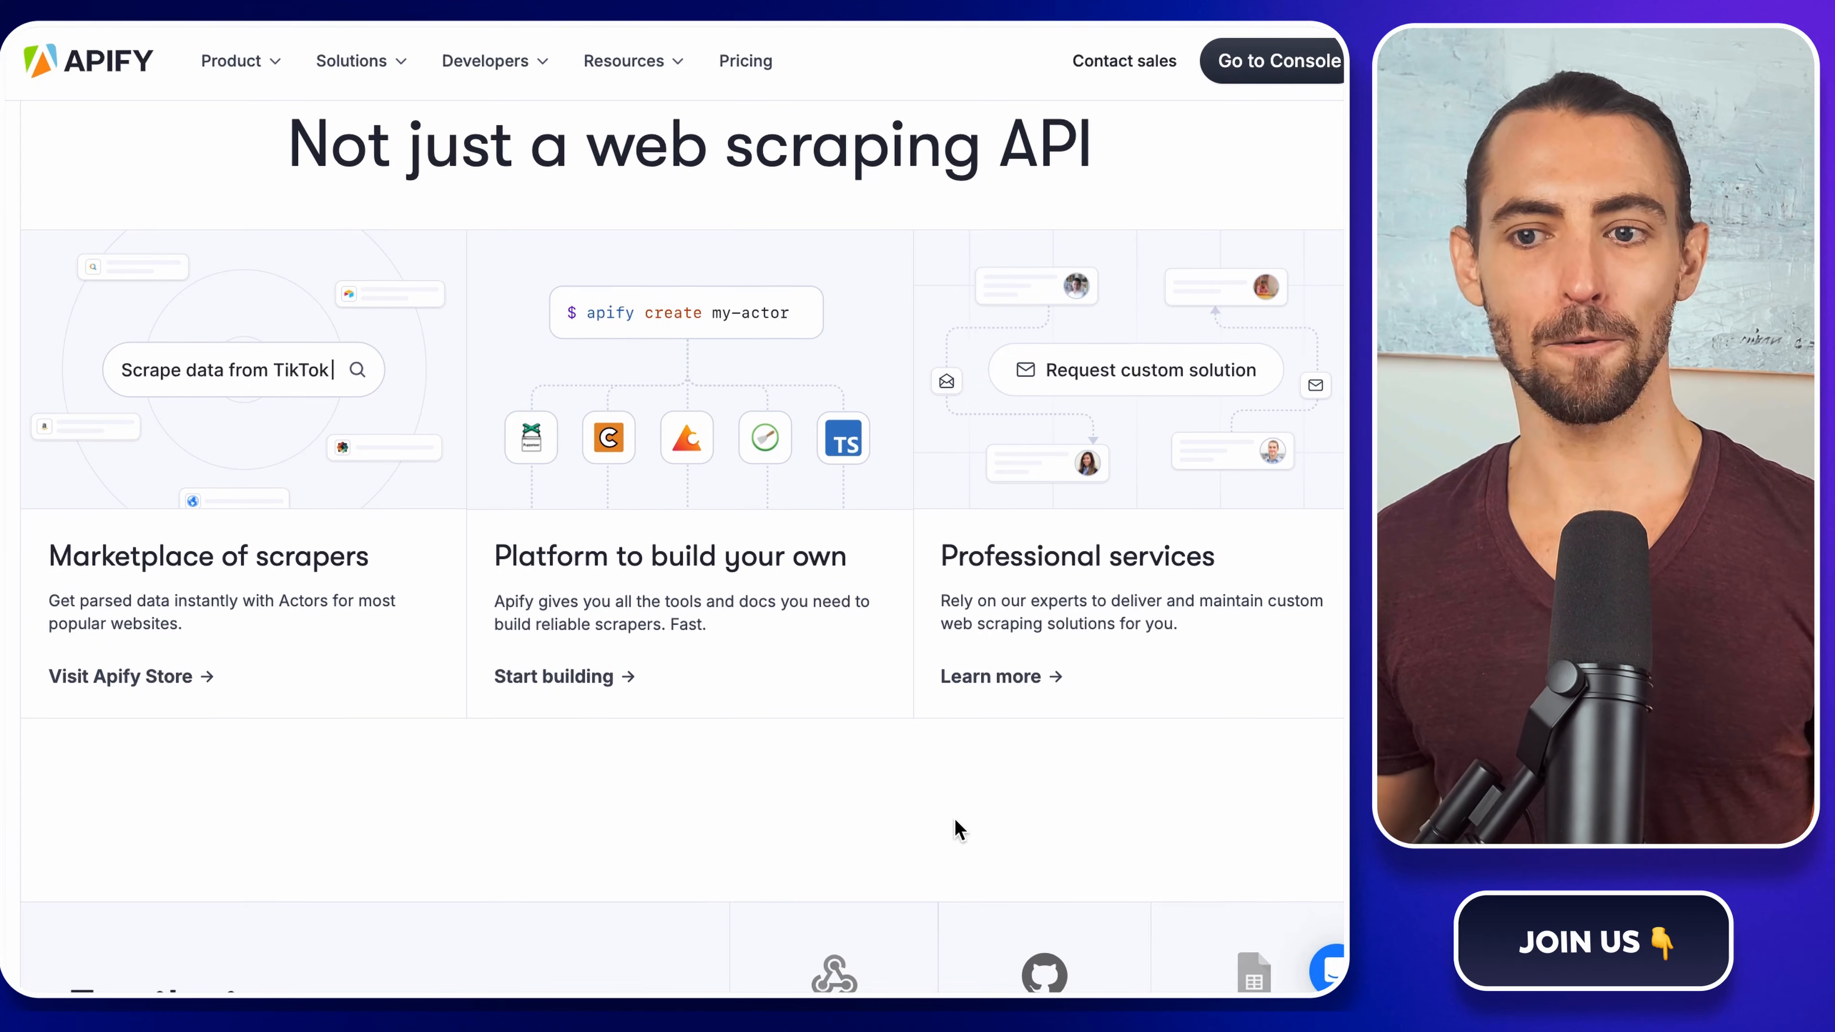
scroll(955, 819, "up", 20)
type("d Instagr")
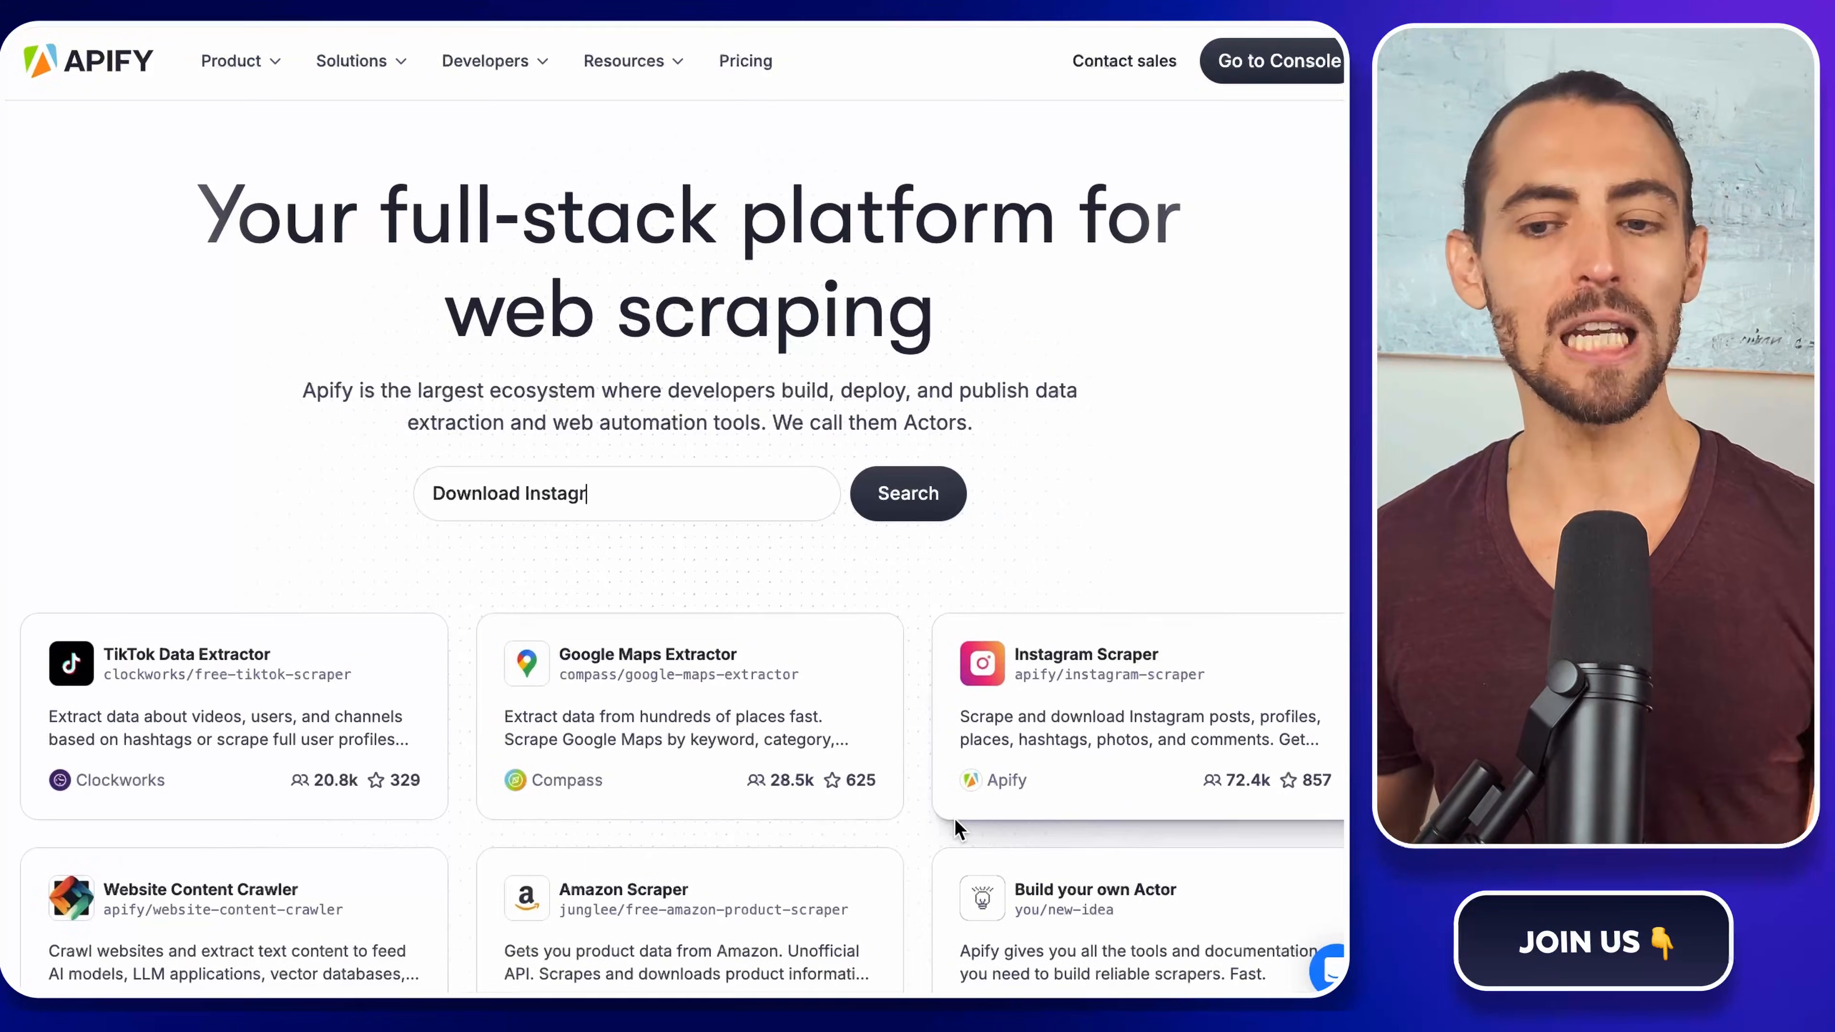
type("am posts")
key("BackSpace")
key("BackSpace")
key("BackSpace")
key("BackSpace")
key("BackSpace")
key("BackSpace")
key("BackSpace")
key("BackSpace")
key("BackSpace")
key("BackSpace")
key("BackSpace")
key("BackSpace")
key("BackSpace")
key("BackSpace")
key("BackSpace")
key("BackSpace")
key("BackSpace")
key("BackSpace")
key("BackSpace")
key("BackSpace")
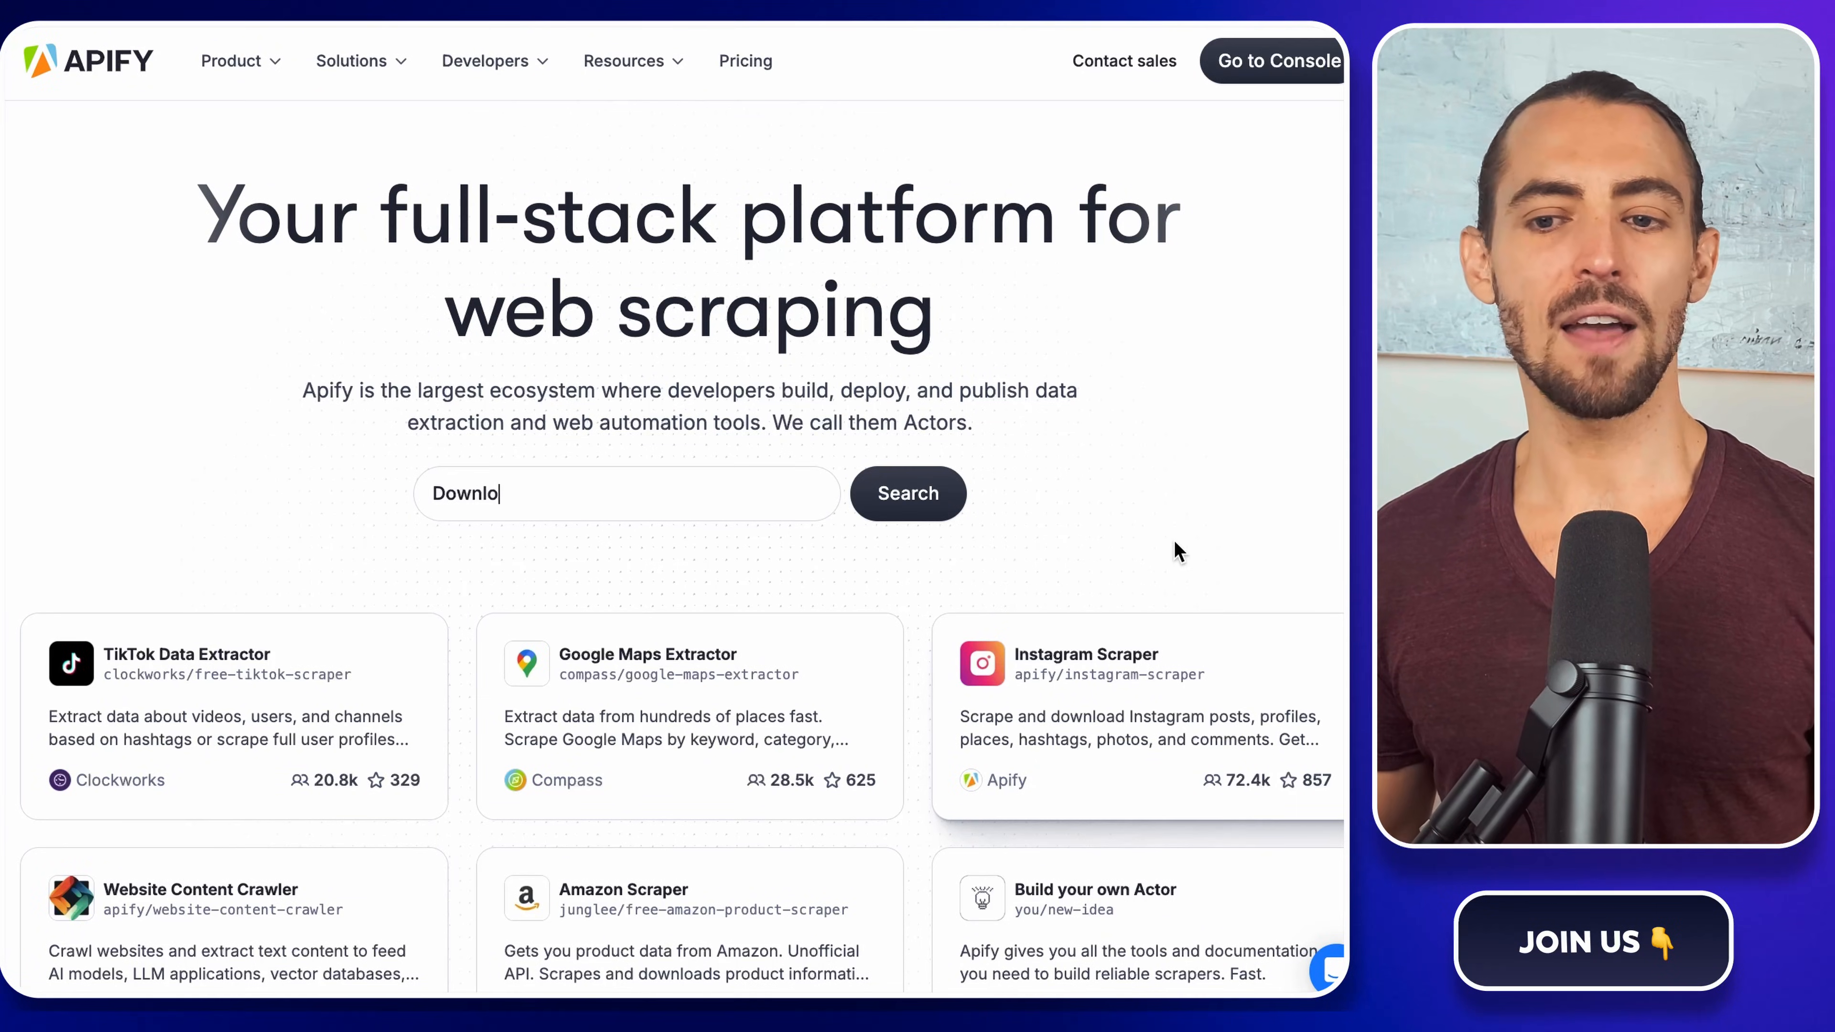
type("Crawl website to feed AI")
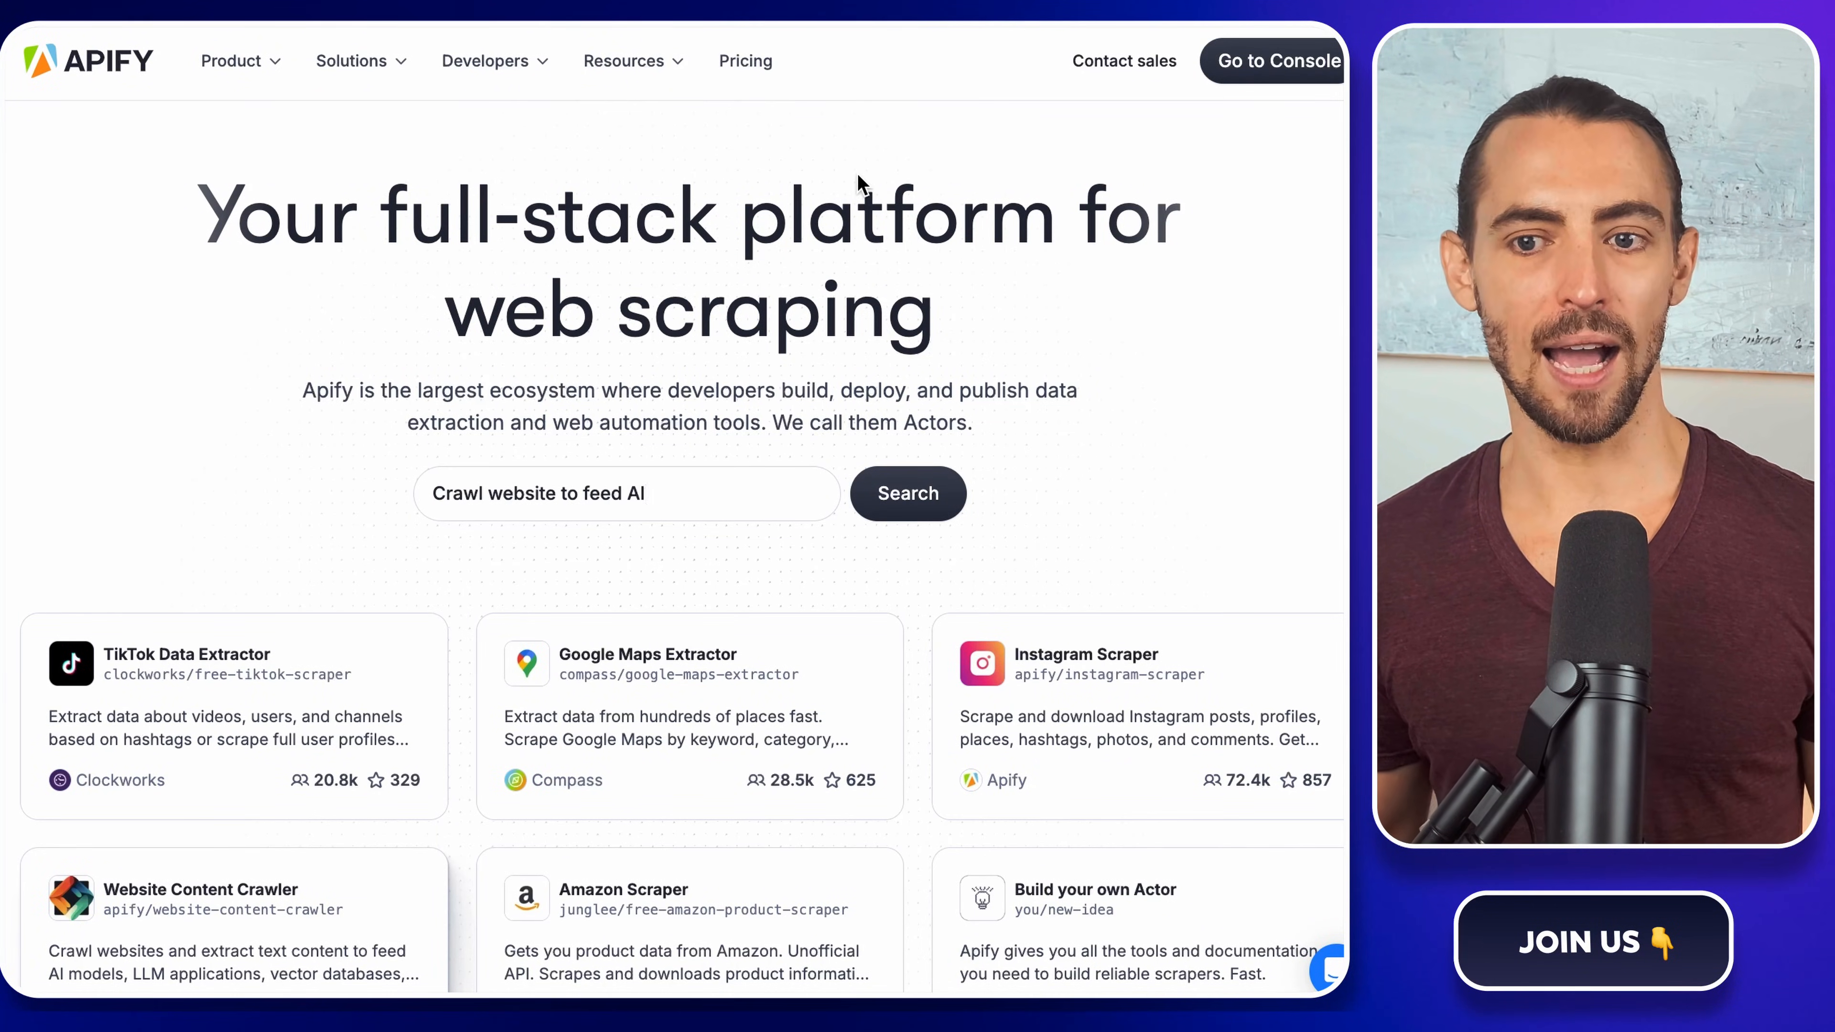
key("BackSpace")
key("BackSpace")
key("BackSpace")
key("BackSpace")
key("BackSpace")
key("BackSpace")
key("BackSpace")
key("BackSpace")
key("BackSpace")
key("BackSpace")
key("BackSpace")
key("BackSpace")
key("BackSpace")
key("BackSpace")
key("BackSpace")
key("BackSpace")
key("BackSpace")
key("BackSpace")
key("BackSpace")
key("BackSpace")
type("Extract p")
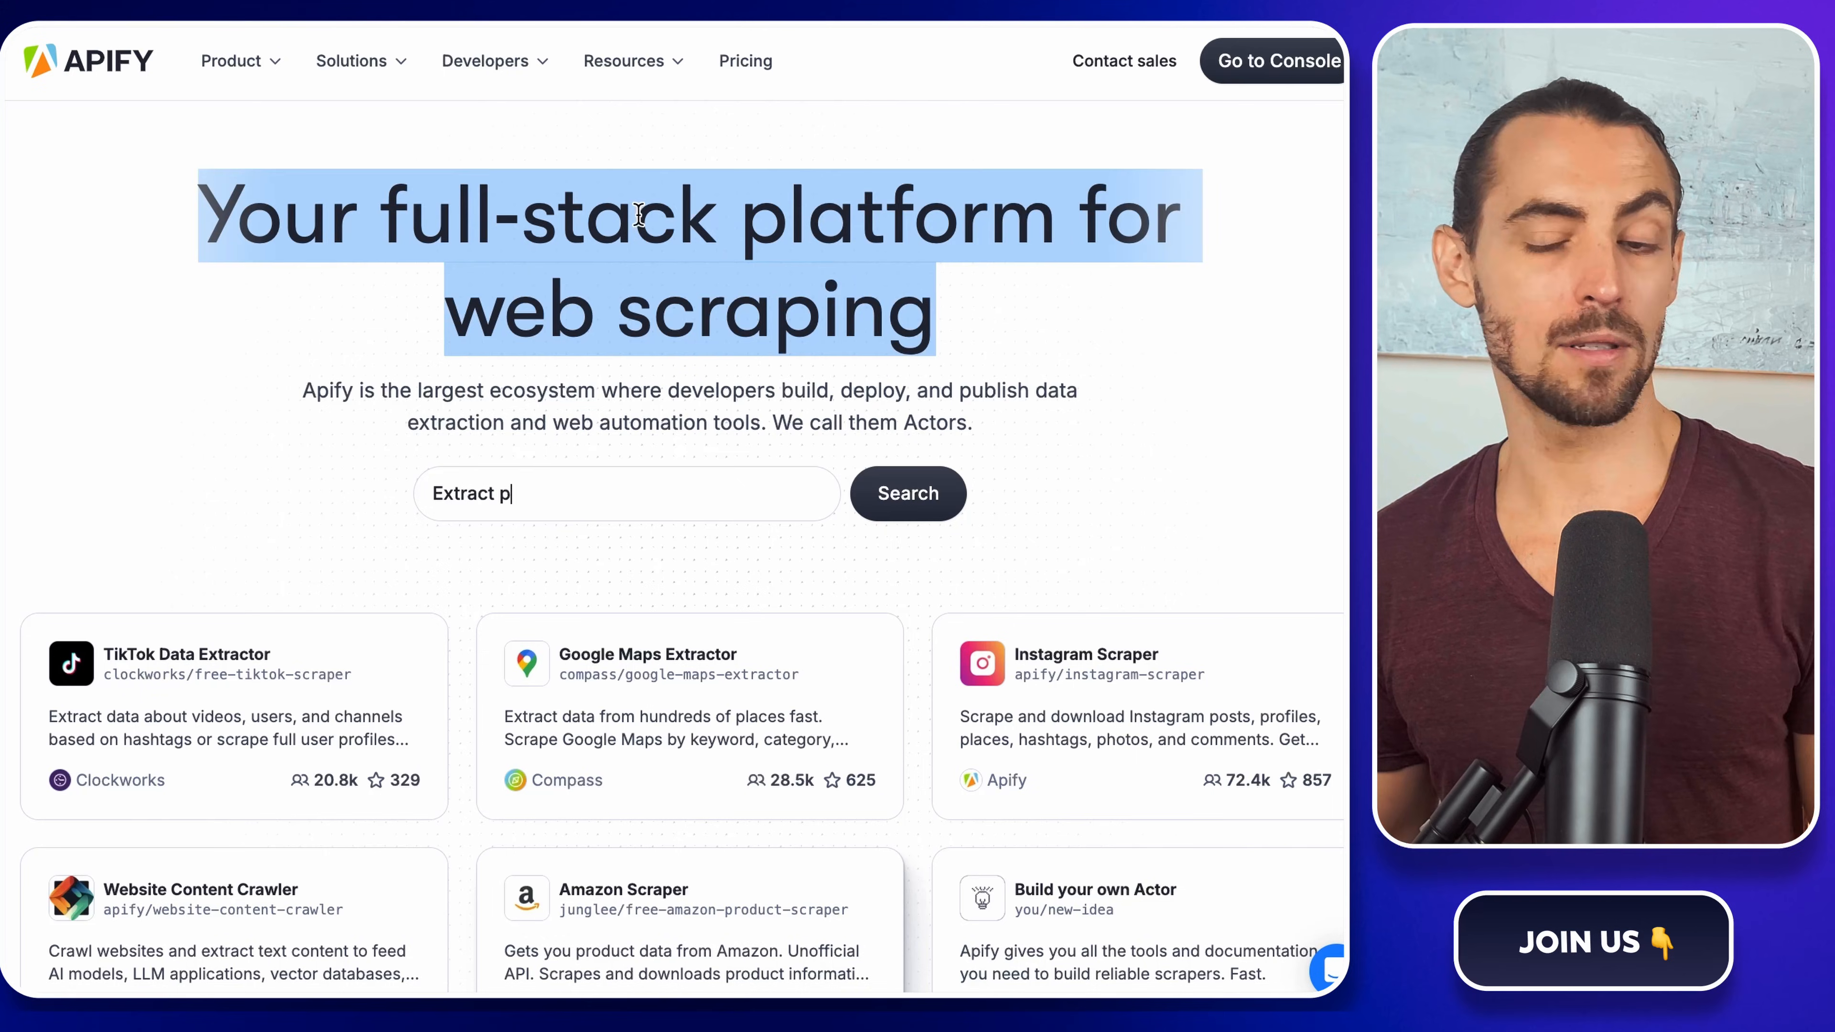
type("roducts from Amaz")
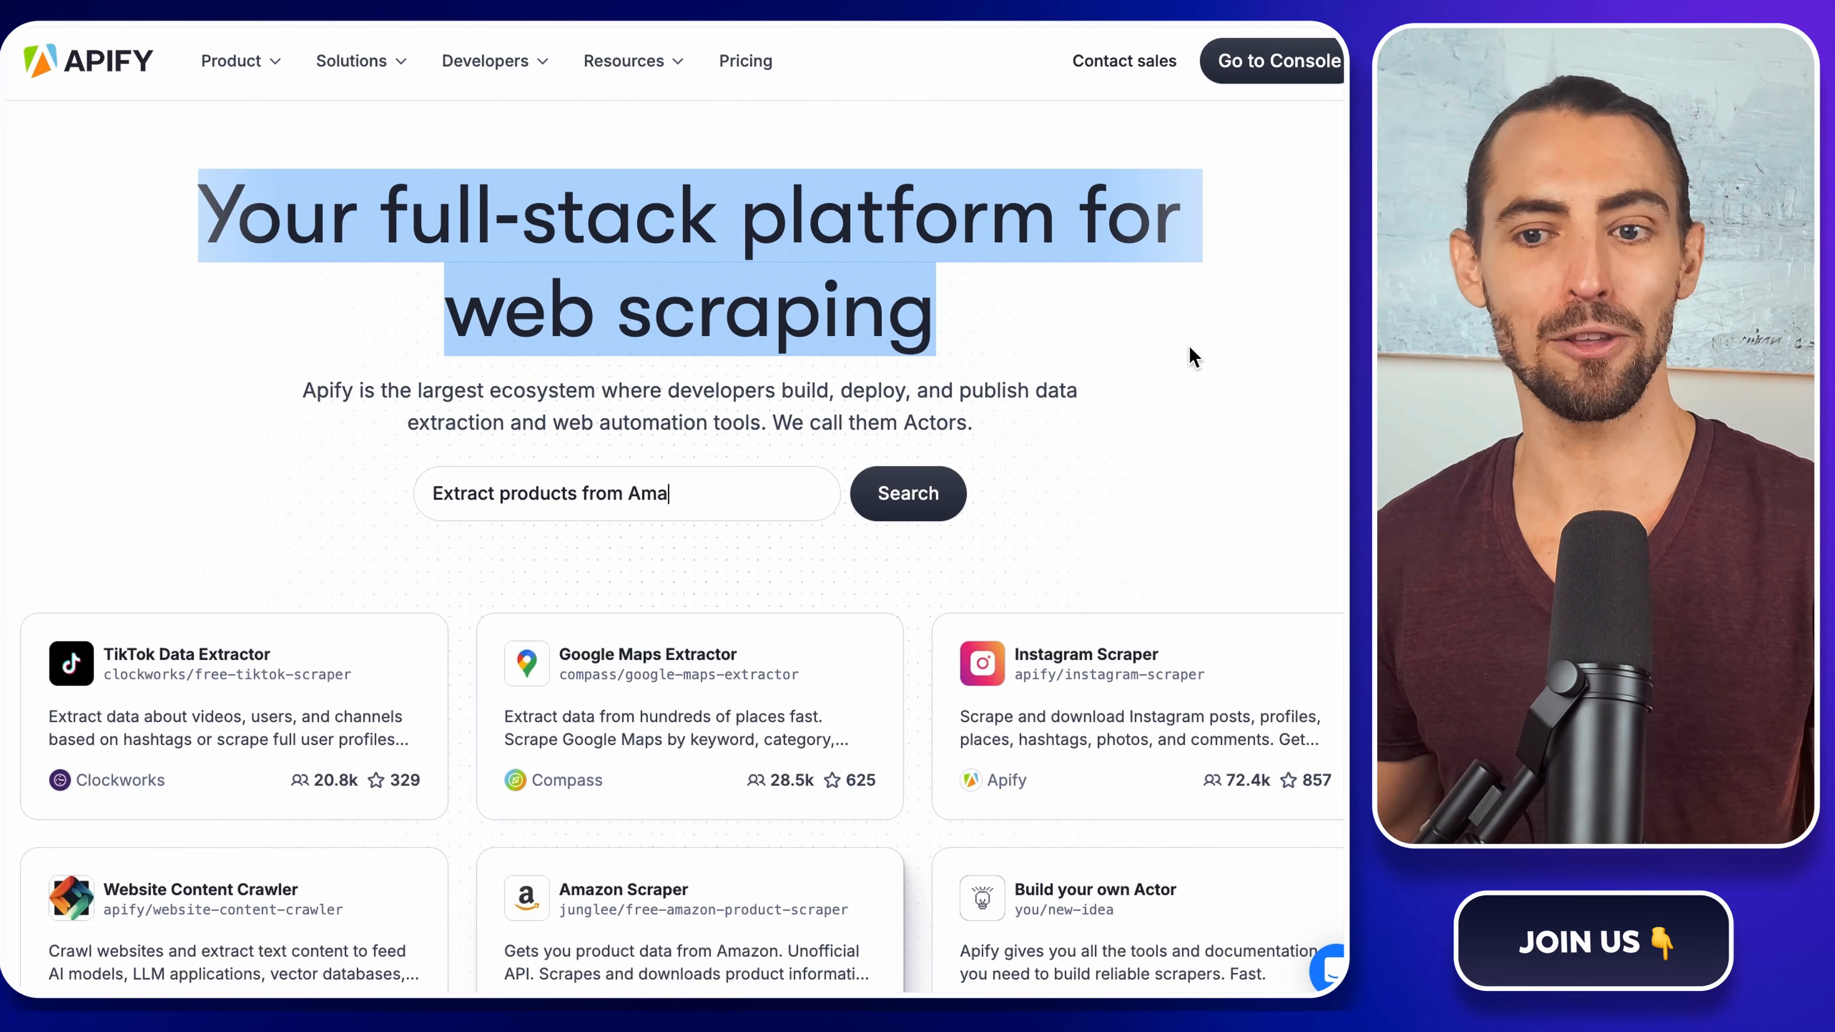
key("BackSpace")
key("BackSpace")
key("BackSpace")
key("BackSpace")
key("BackSpace")
key("BackSpace")
key("BackSpace")
key("BackSpace")
key("BackSpace")
key("BackSpace")
key("BackSpace")
key("BackSpace")
key("BackSpace")
key("BackSpace")
key("BackSpace")
key("BackSpace")
key("BackSpace")
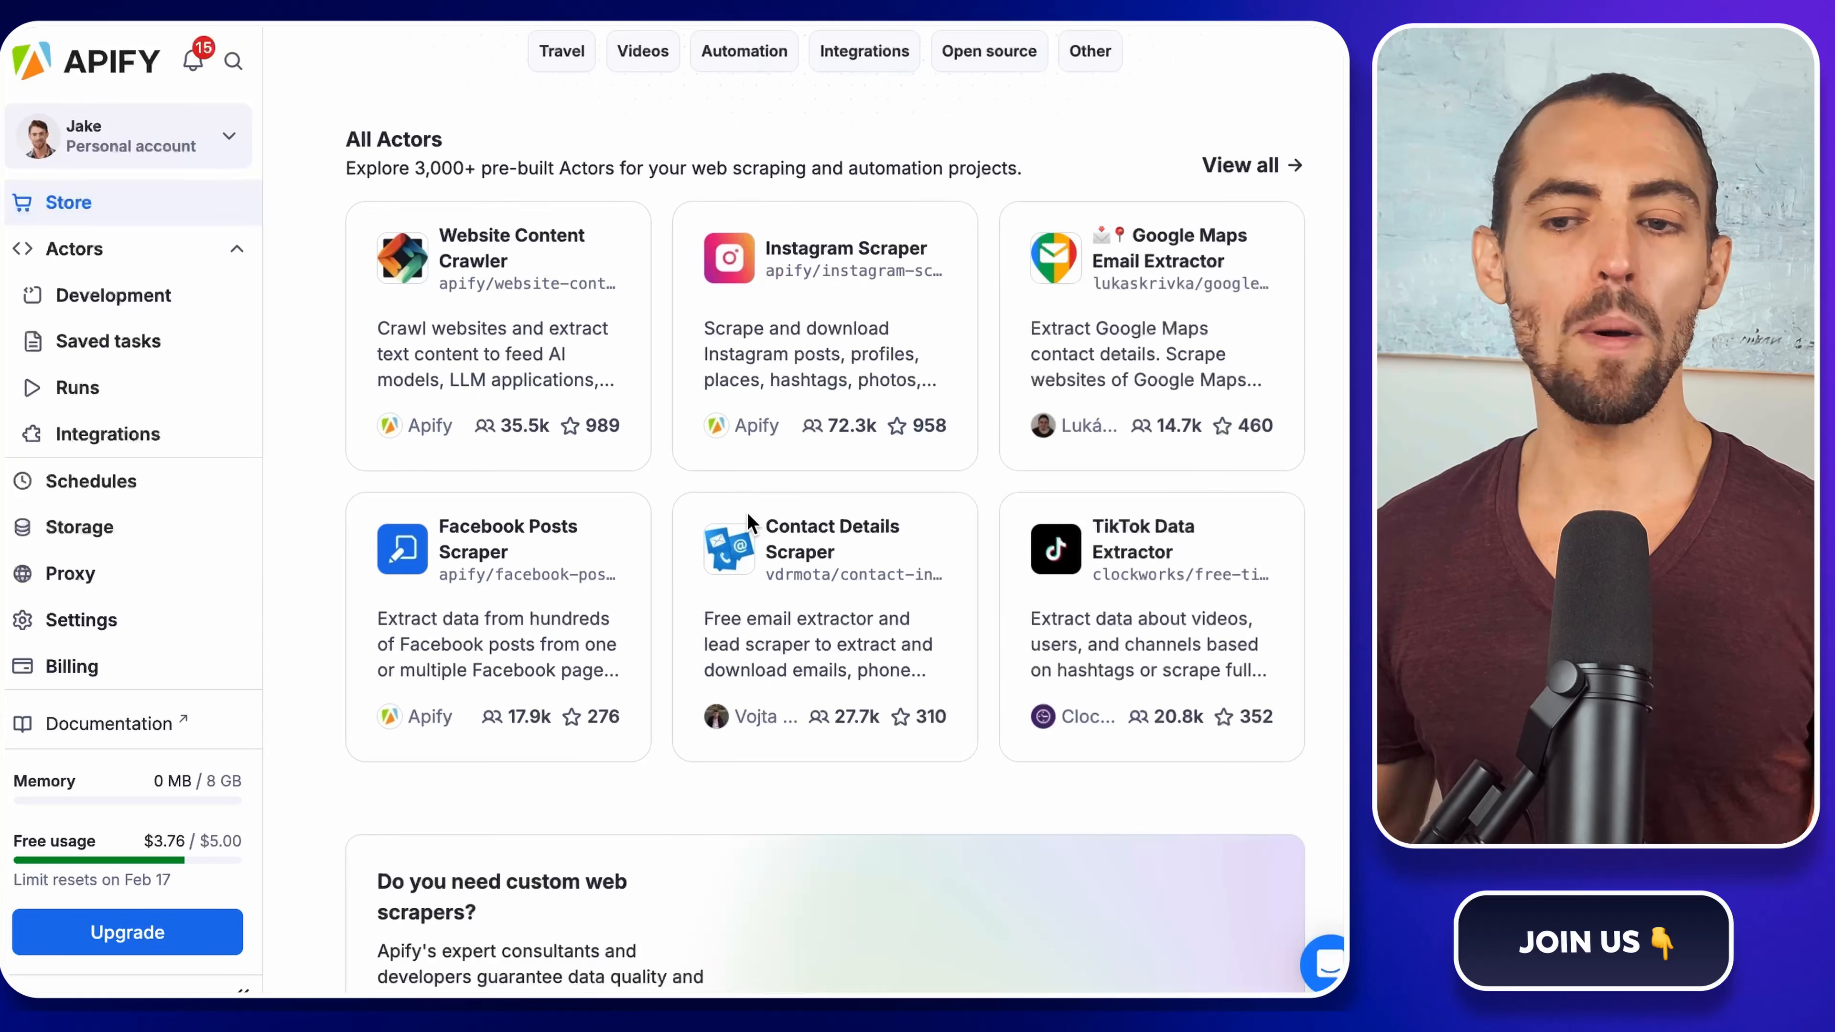
- Search the Apify Store for "facebook ads library" and open the Facebook ad library scraper Actor
scroll(840, 590, "up", 5)
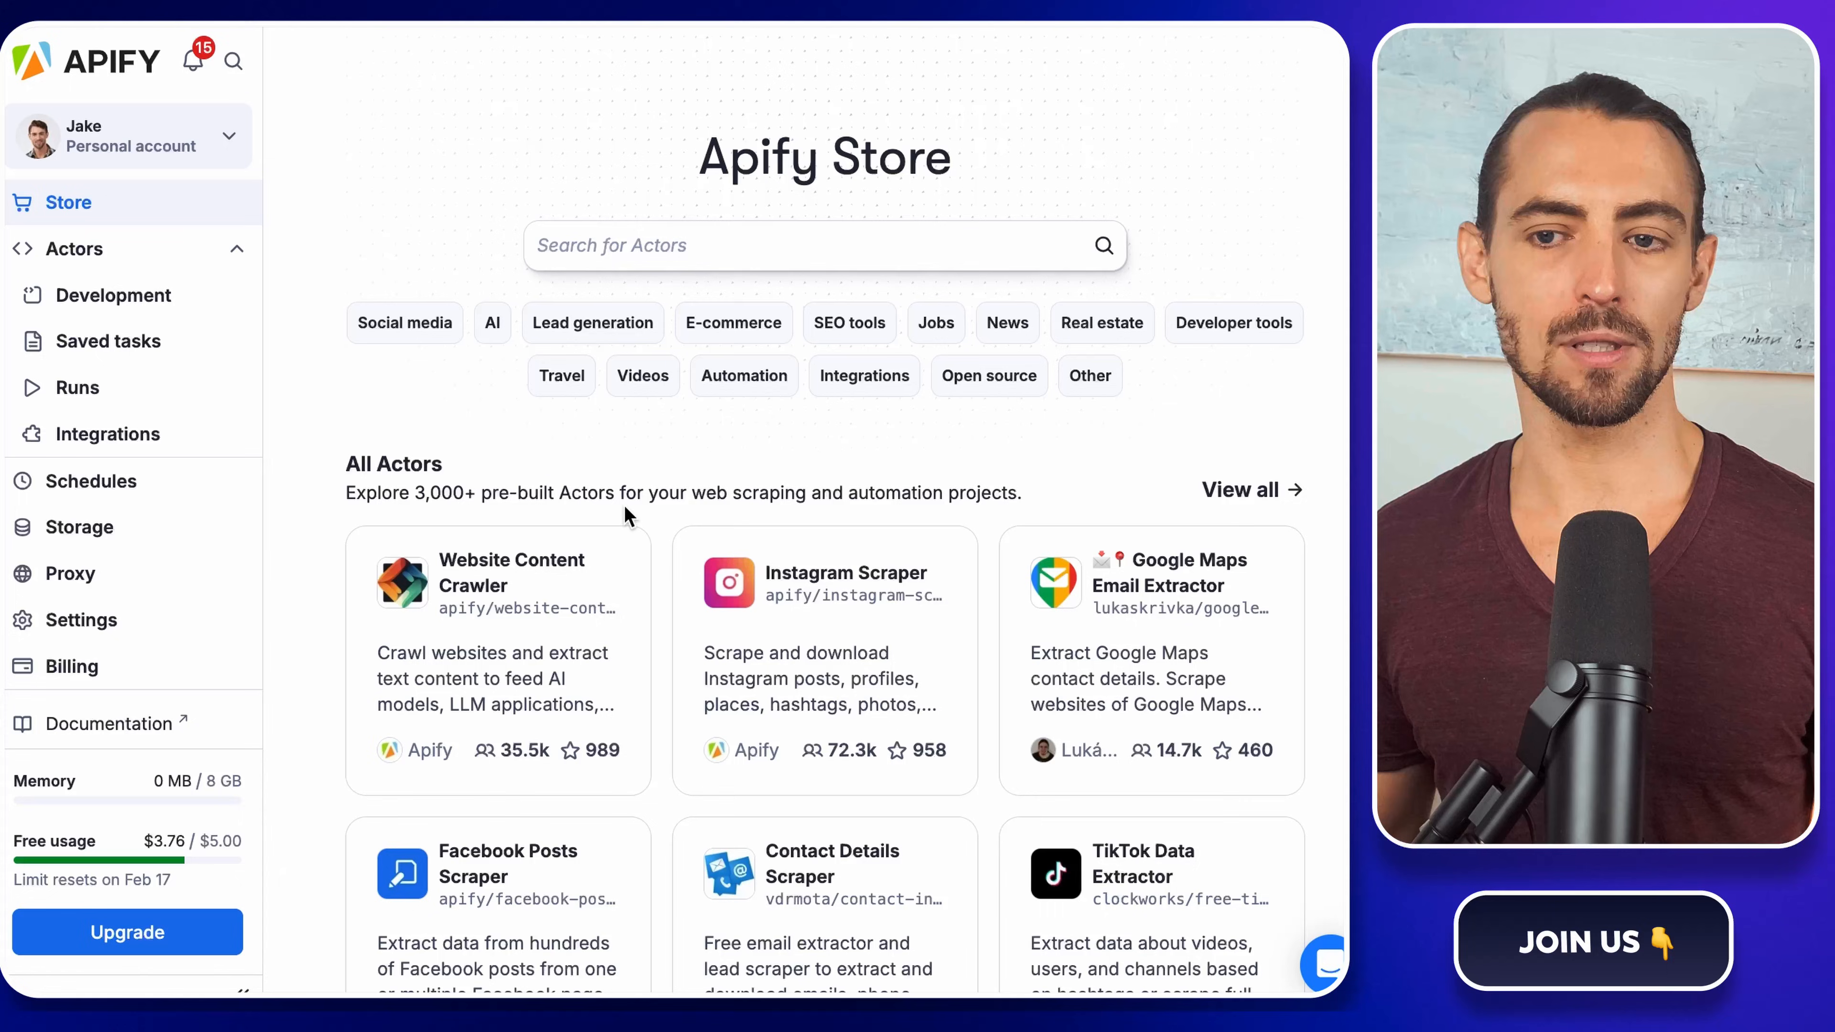
left_click(729, 249)
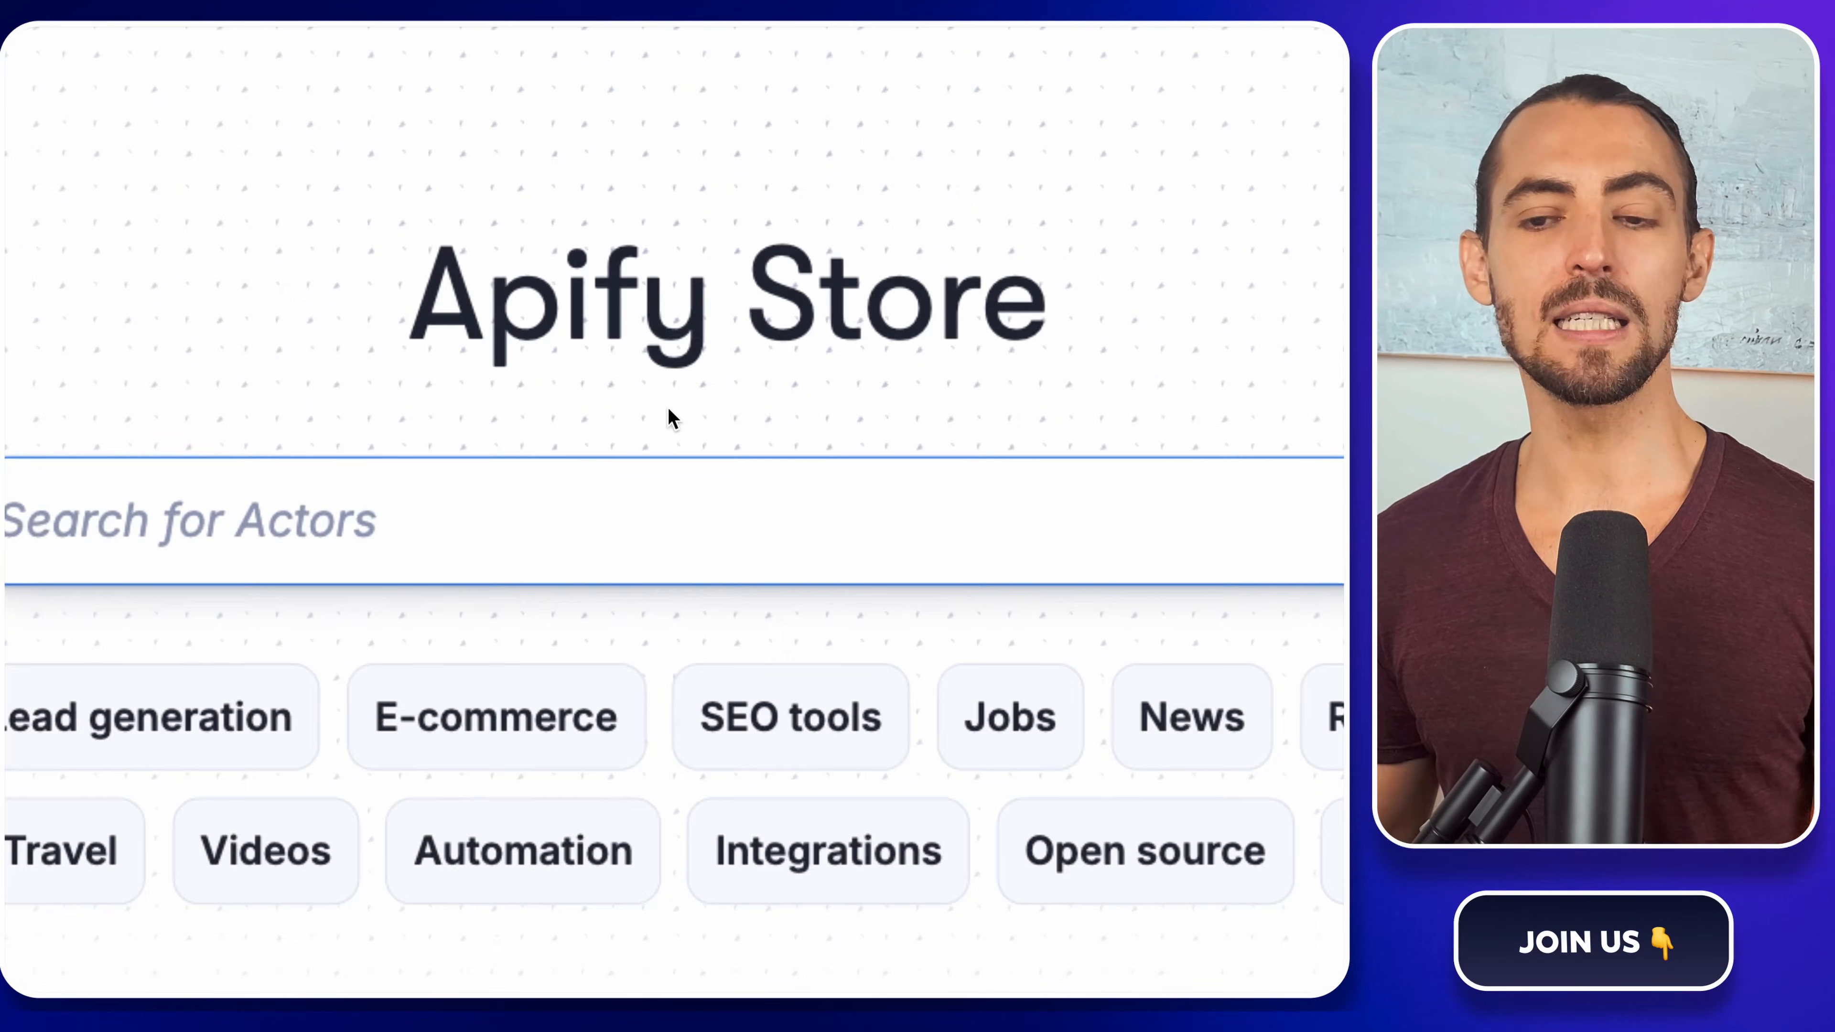
type("face")
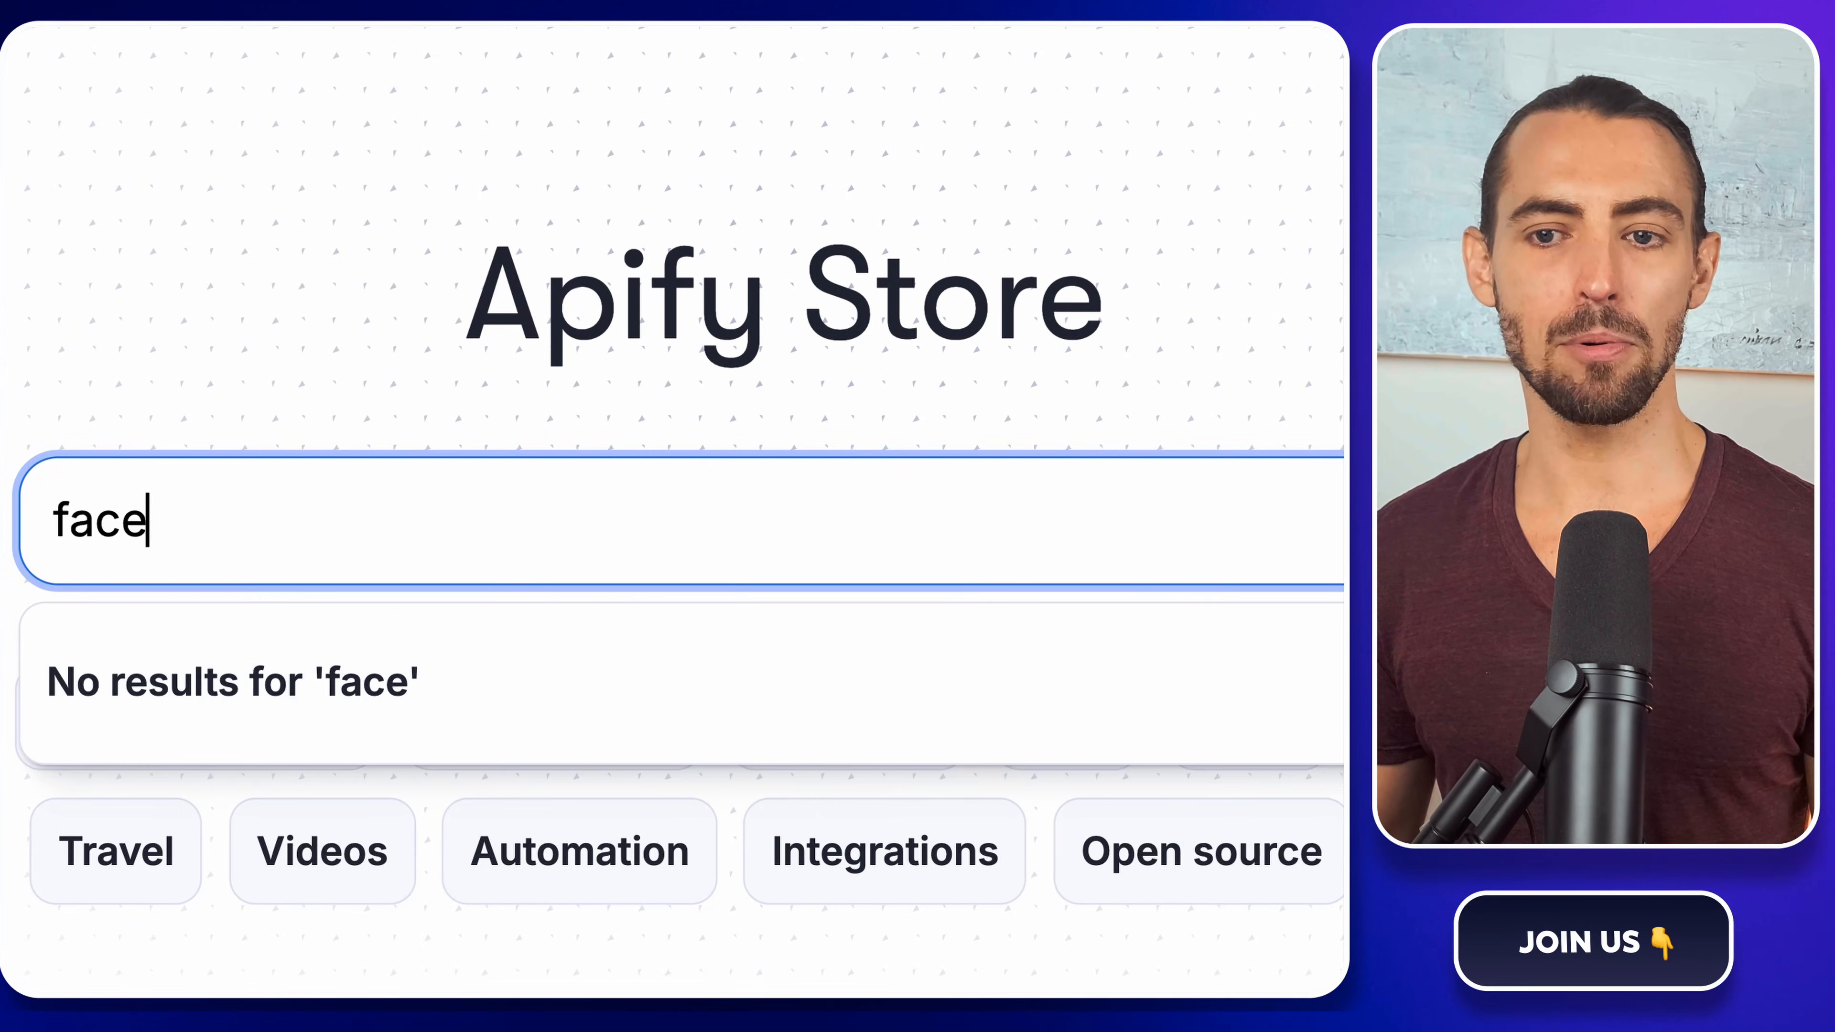
type("book ads library")
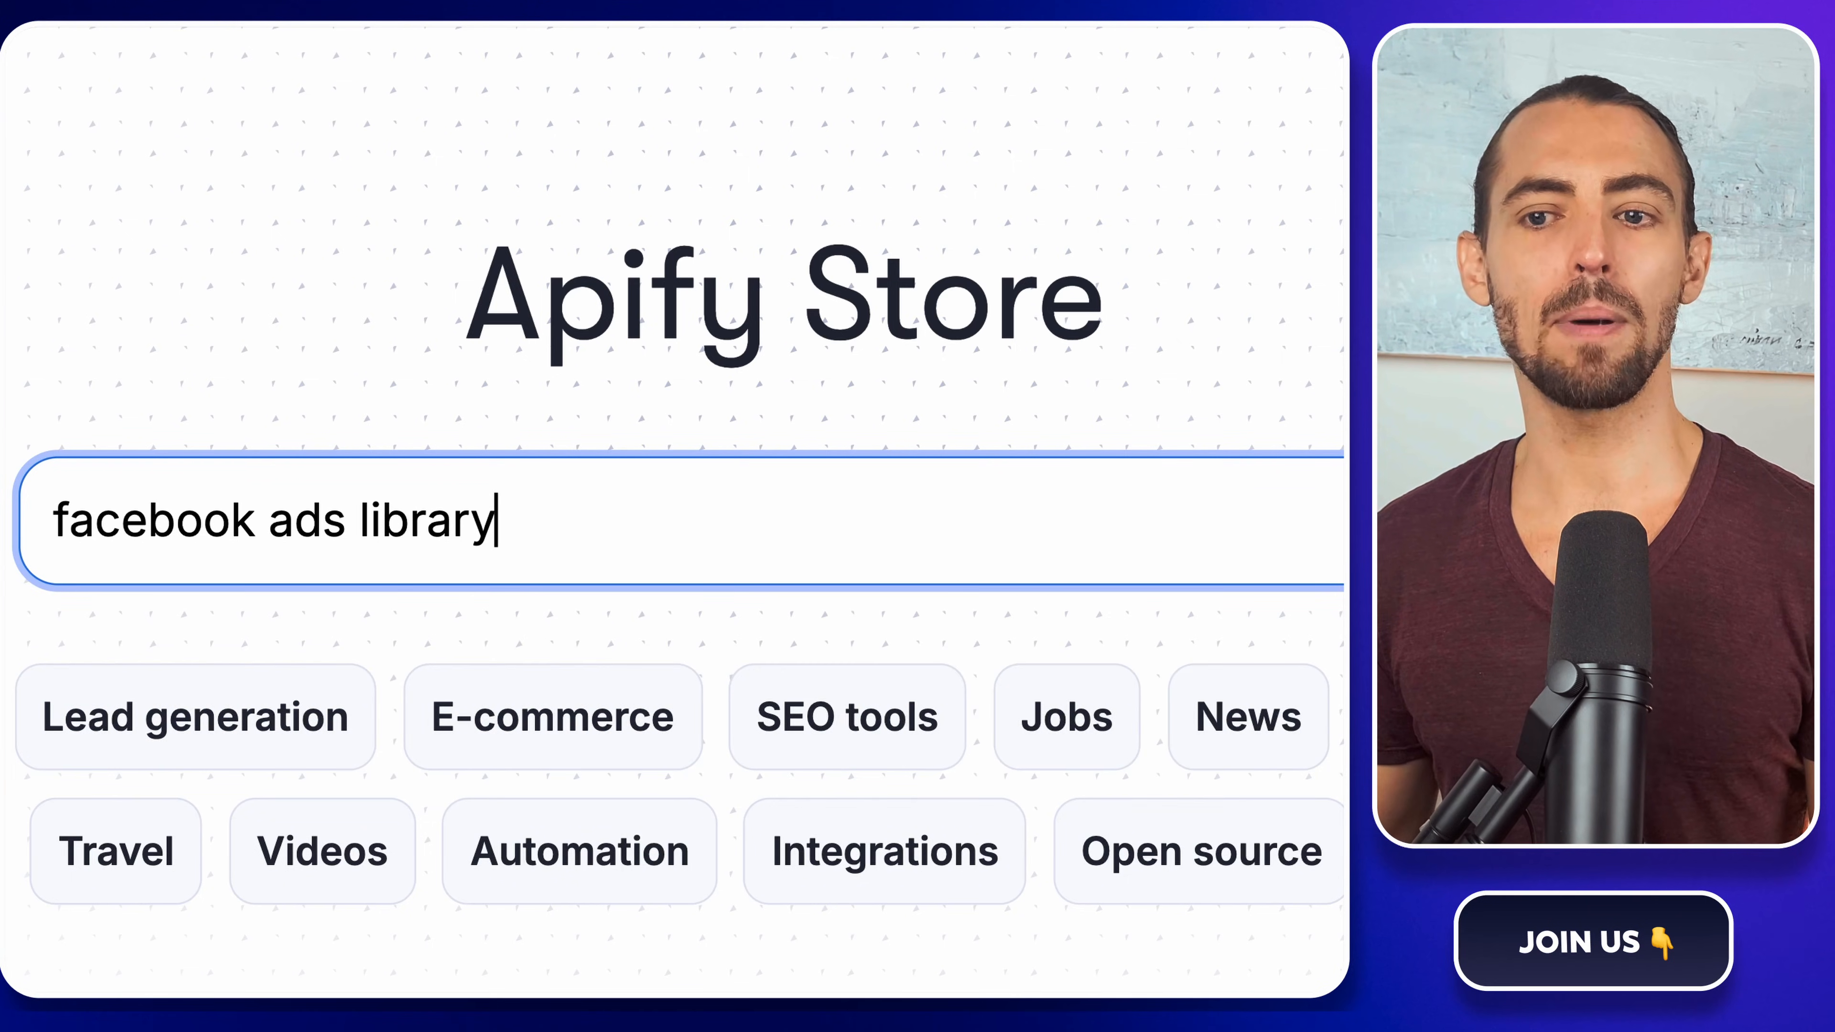
key("Return")
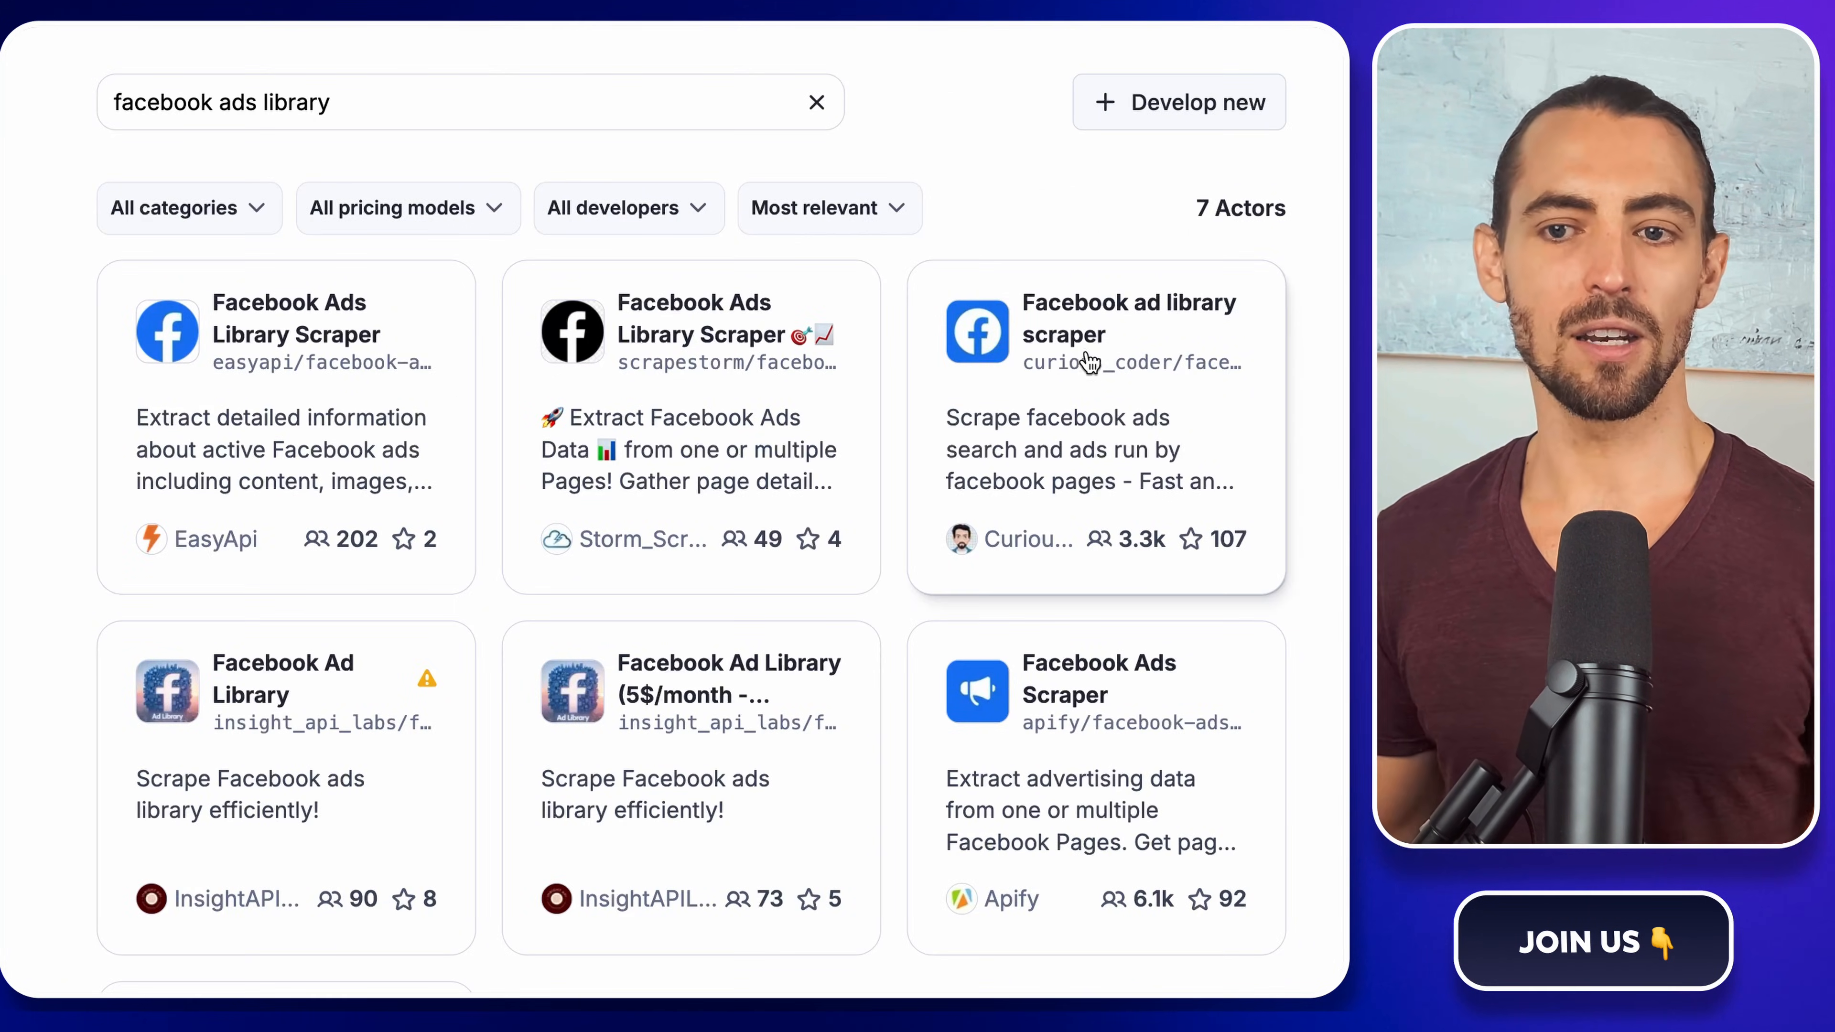
left_click(1078, 414)
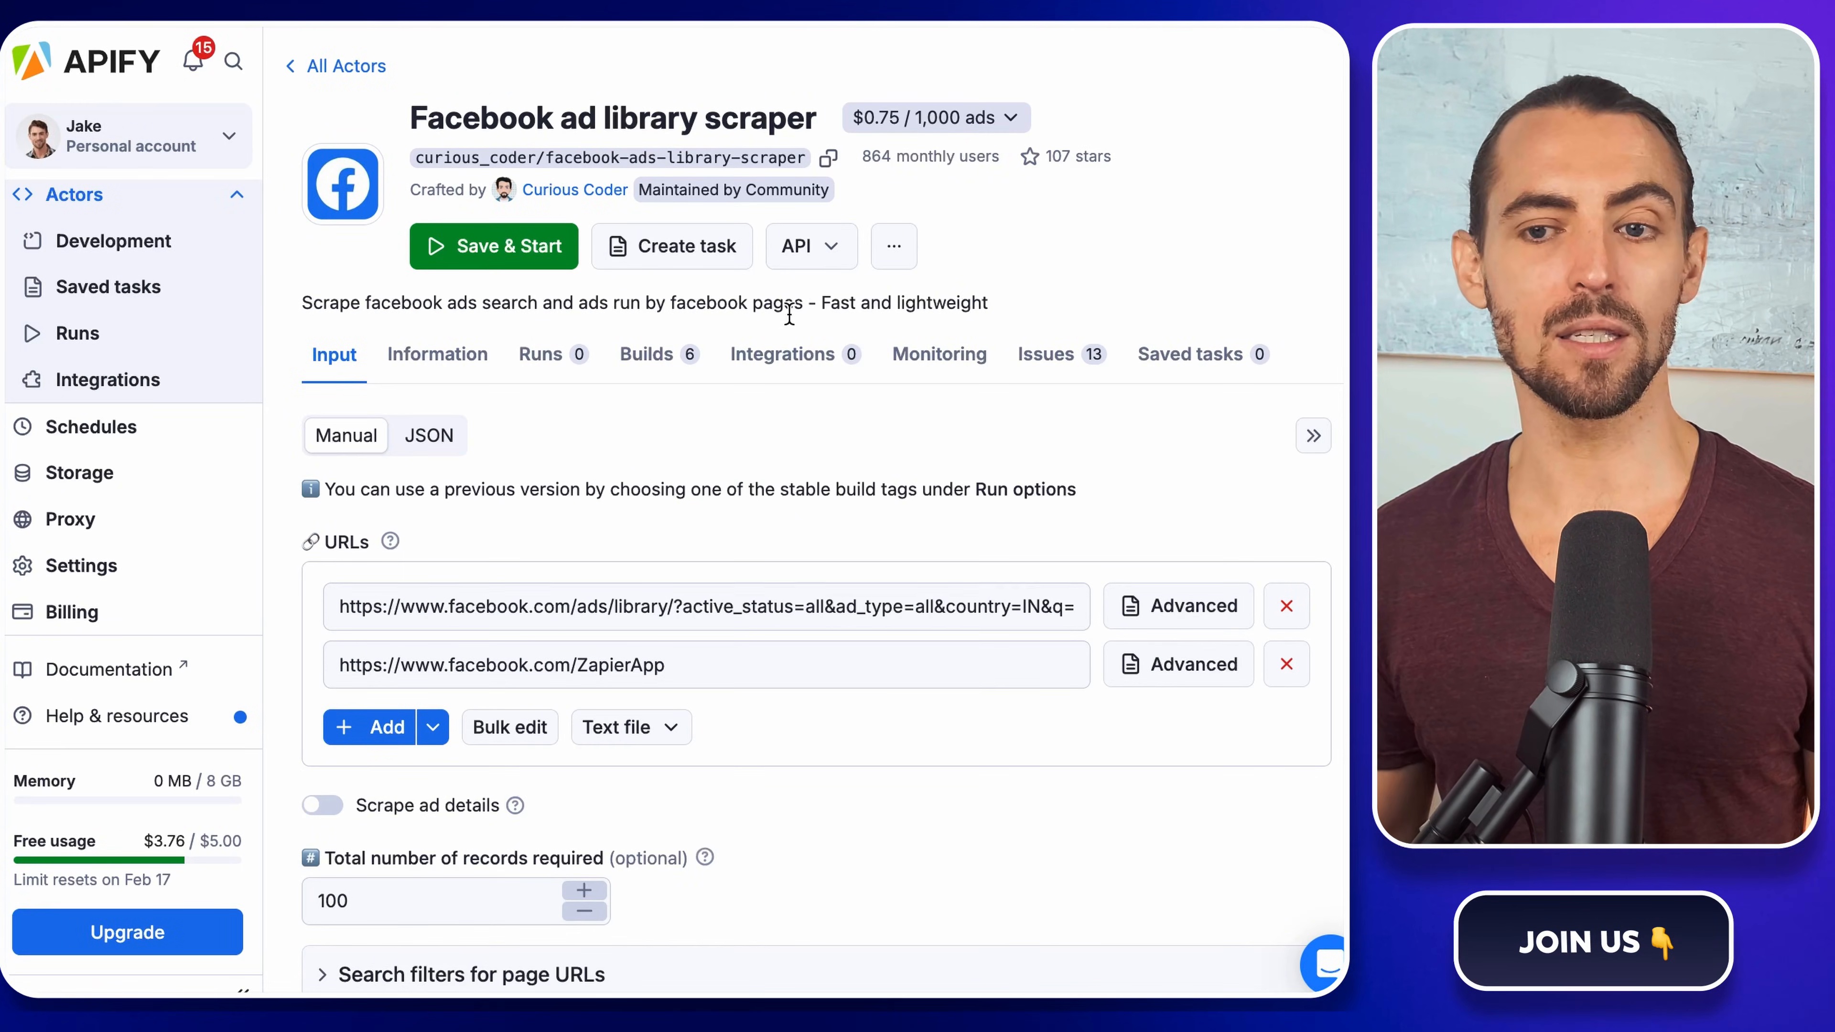
- Review the Facebook ad library scraper's description and pricing details
triple_click(437, 307)
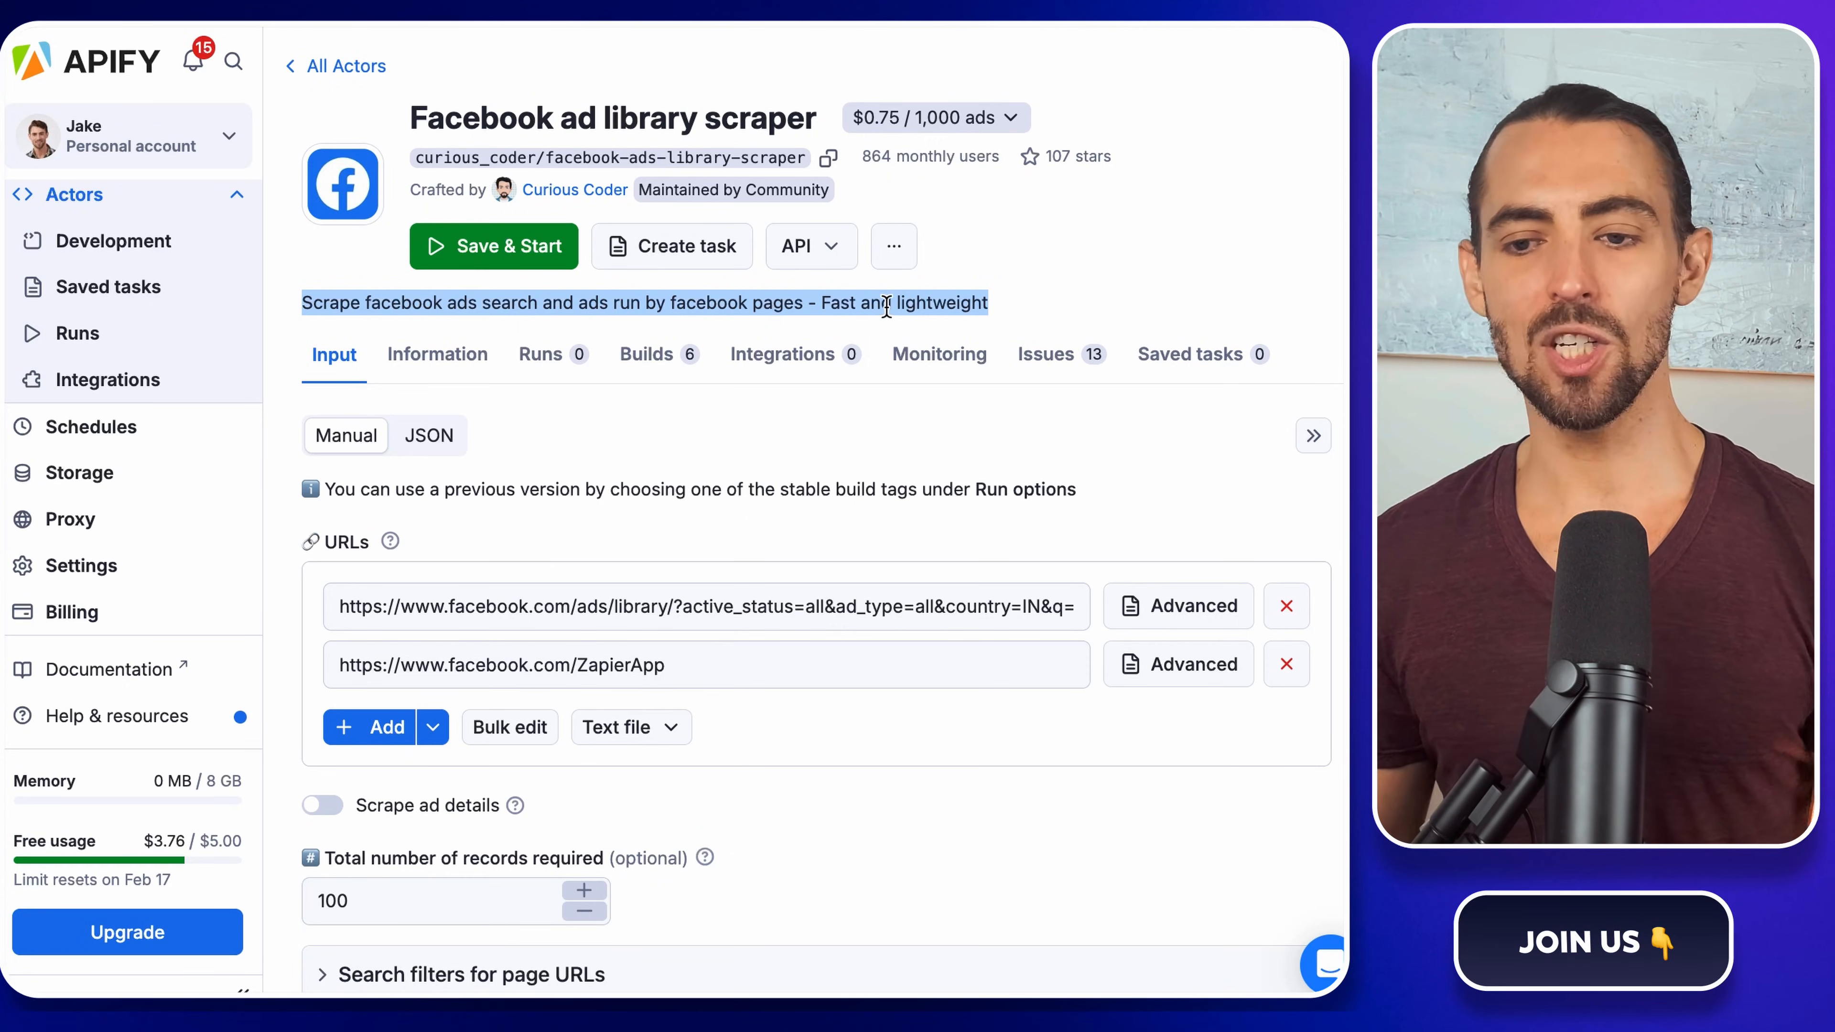
left_click(992, 303)
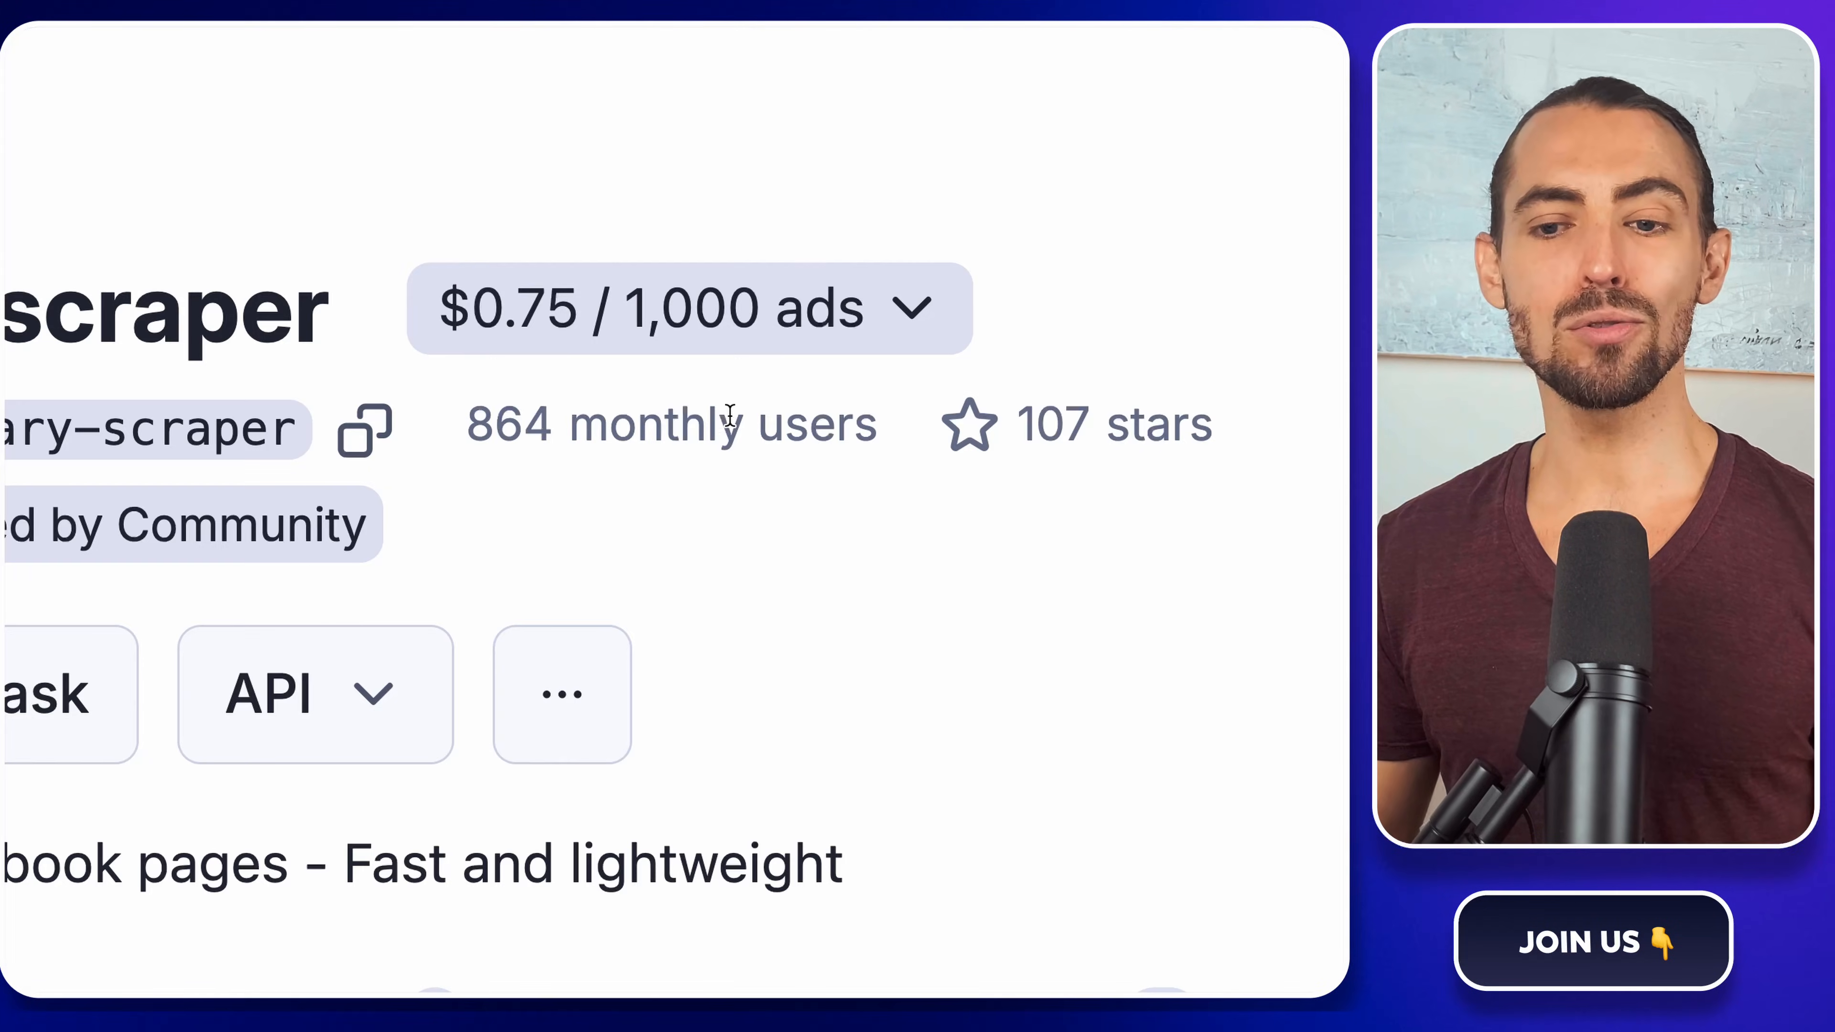
left_click(927, 326)
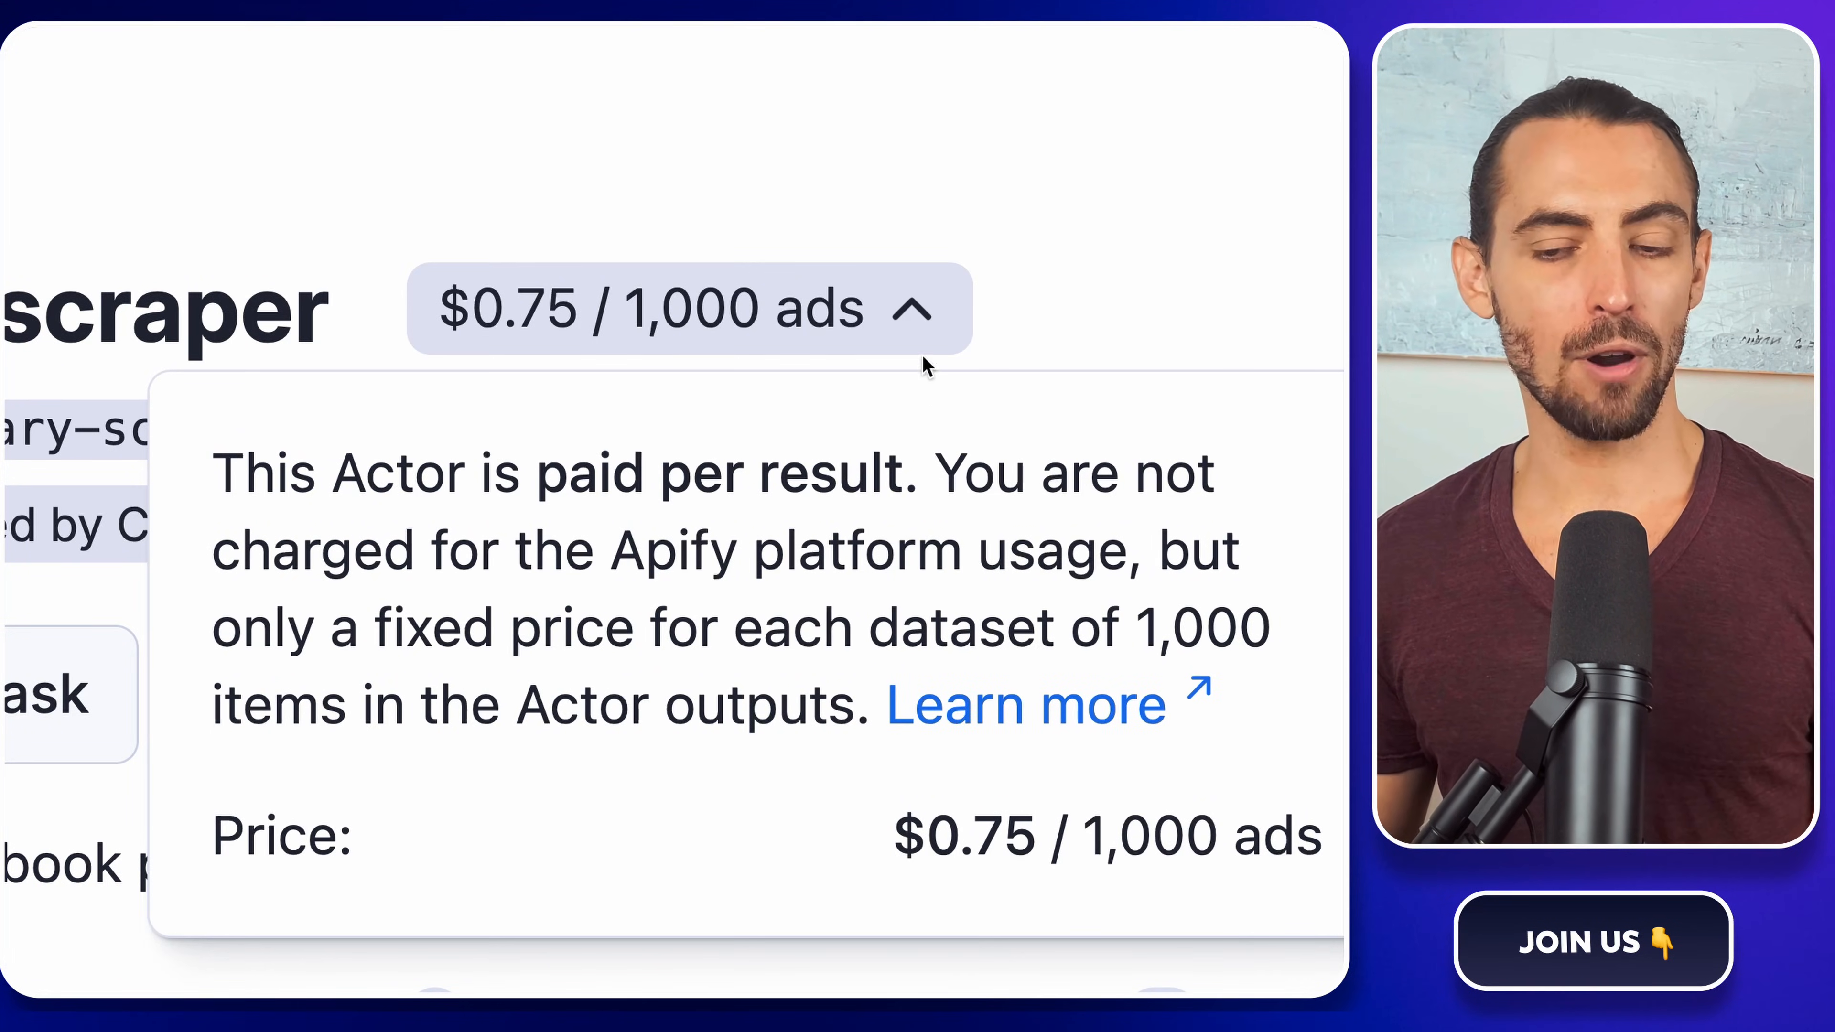
left_click(921, 329)
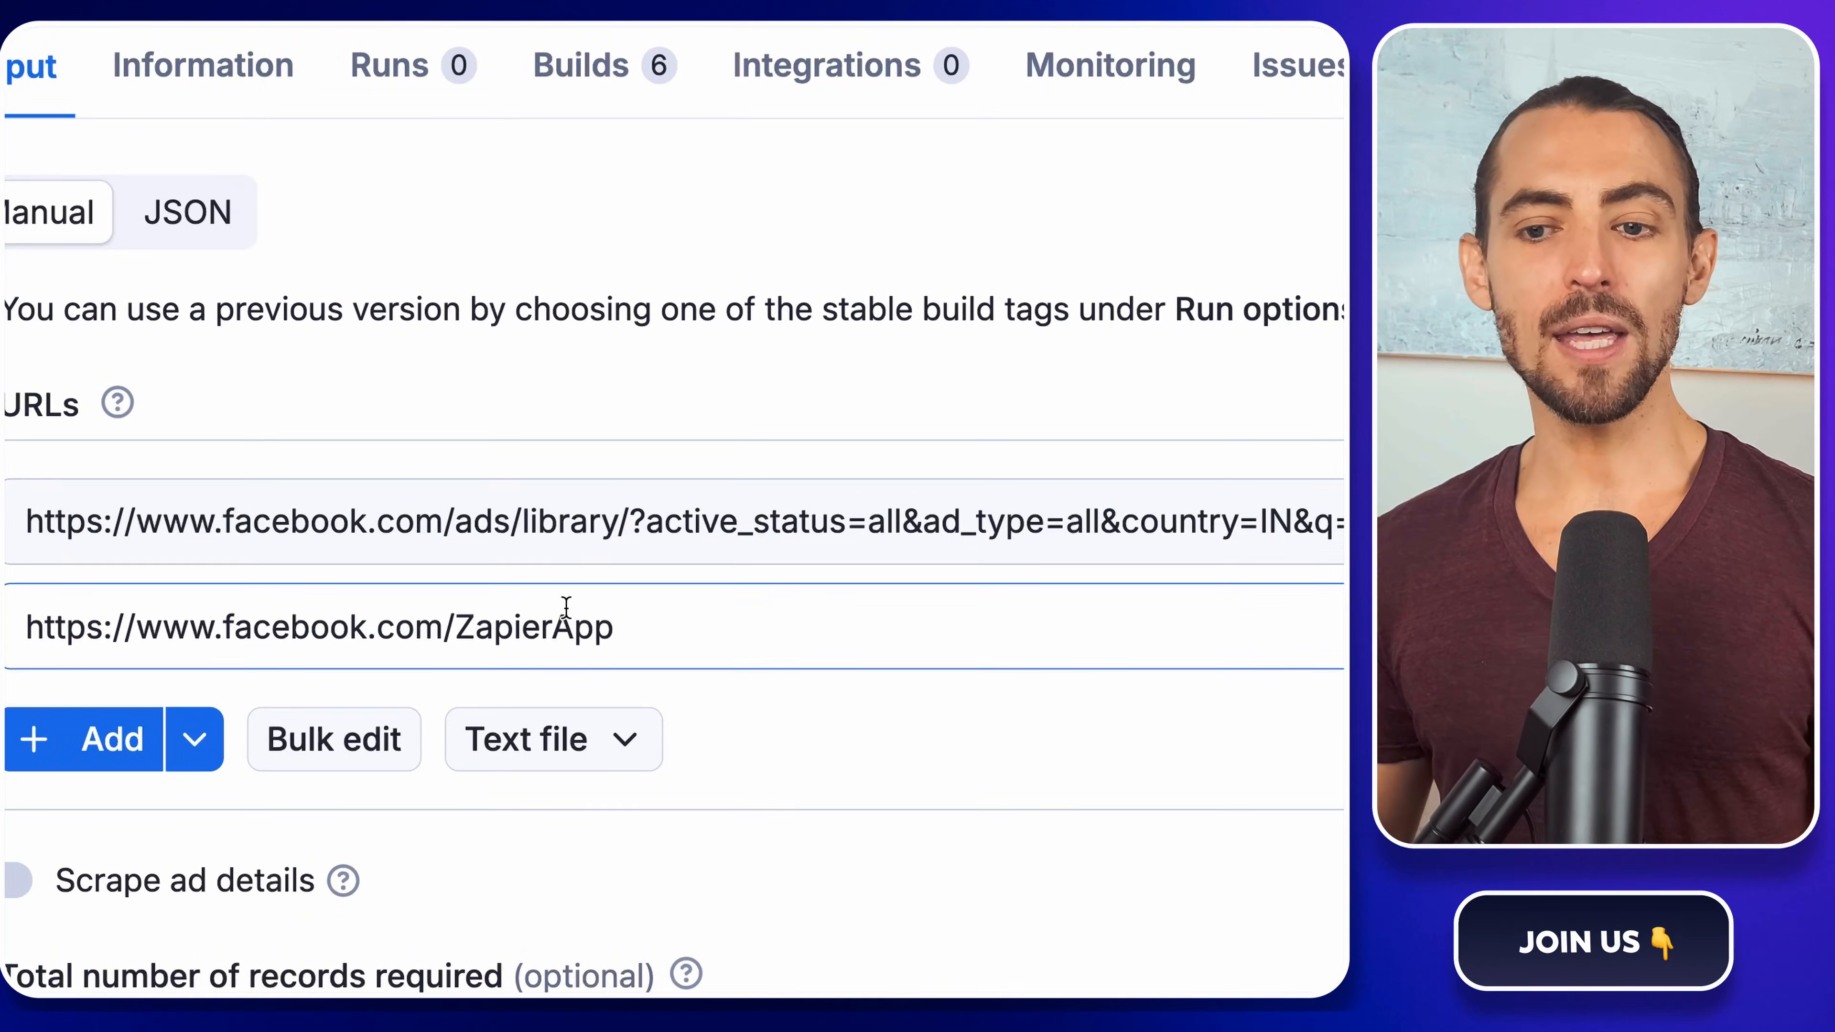
left_click(577, 553)
key("ctrl+a")
key("BackSpace")
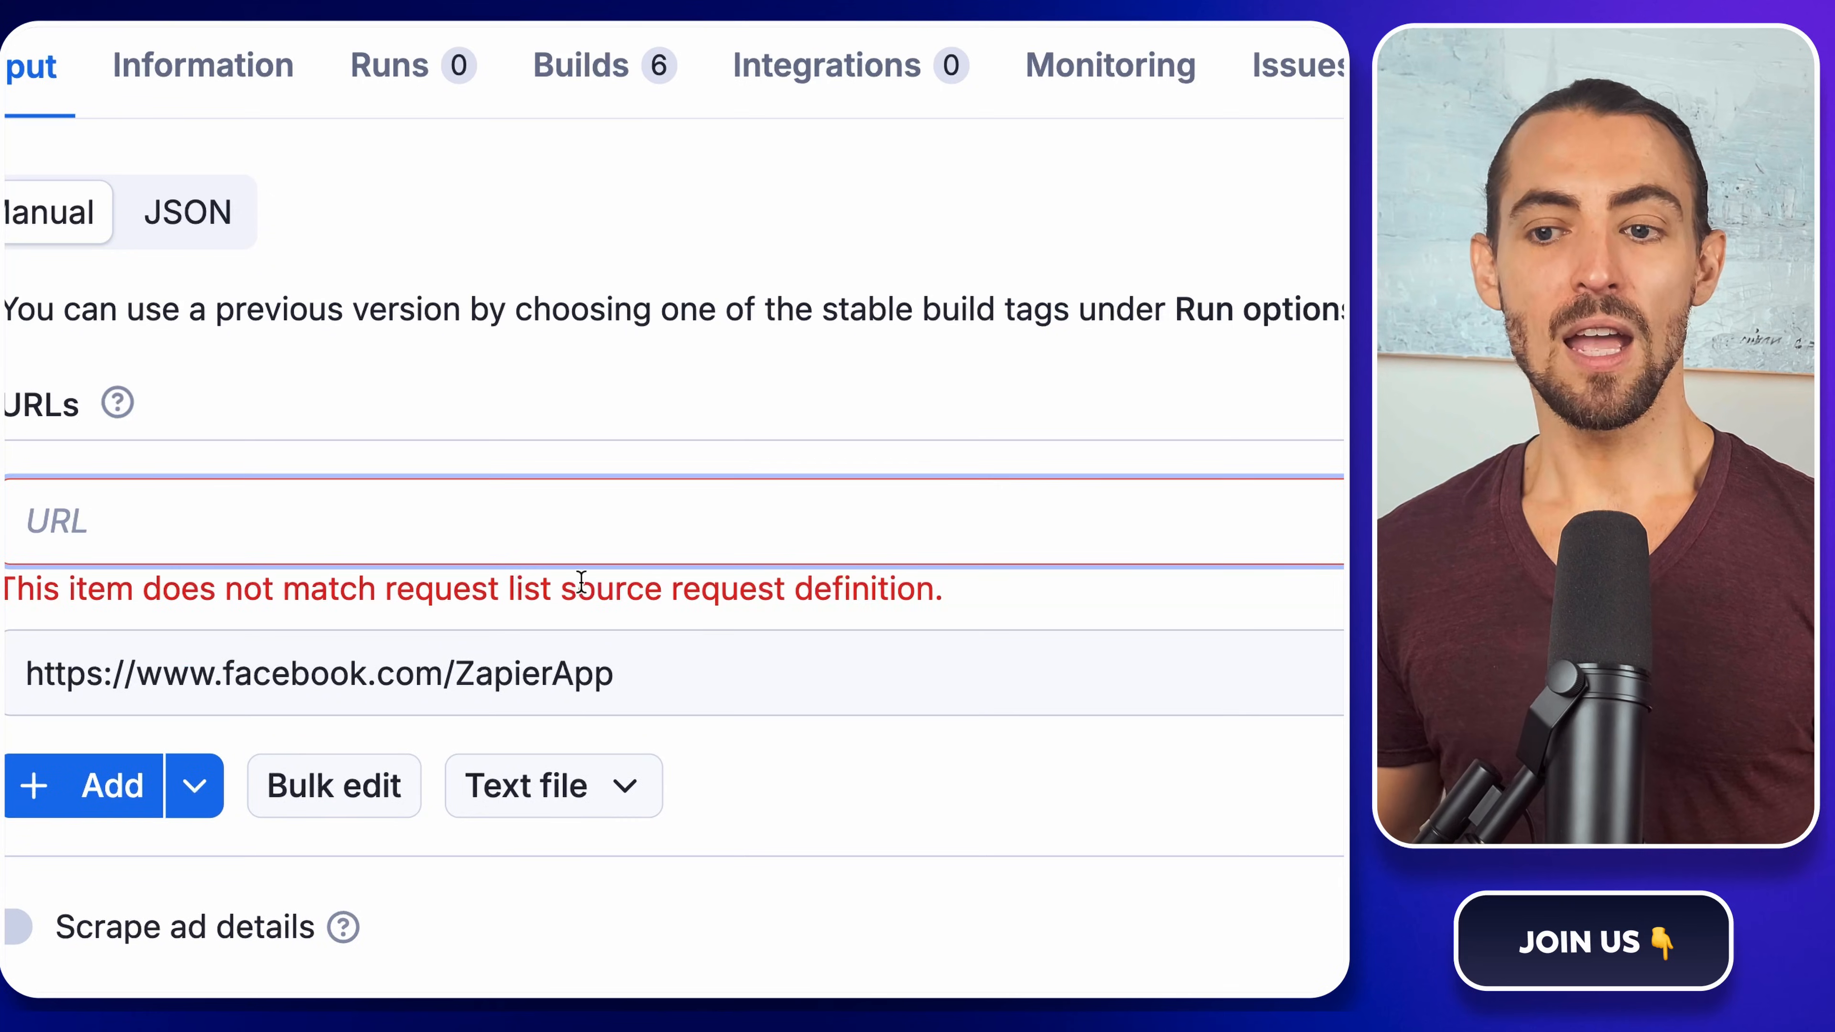
left_click(1294, 668)
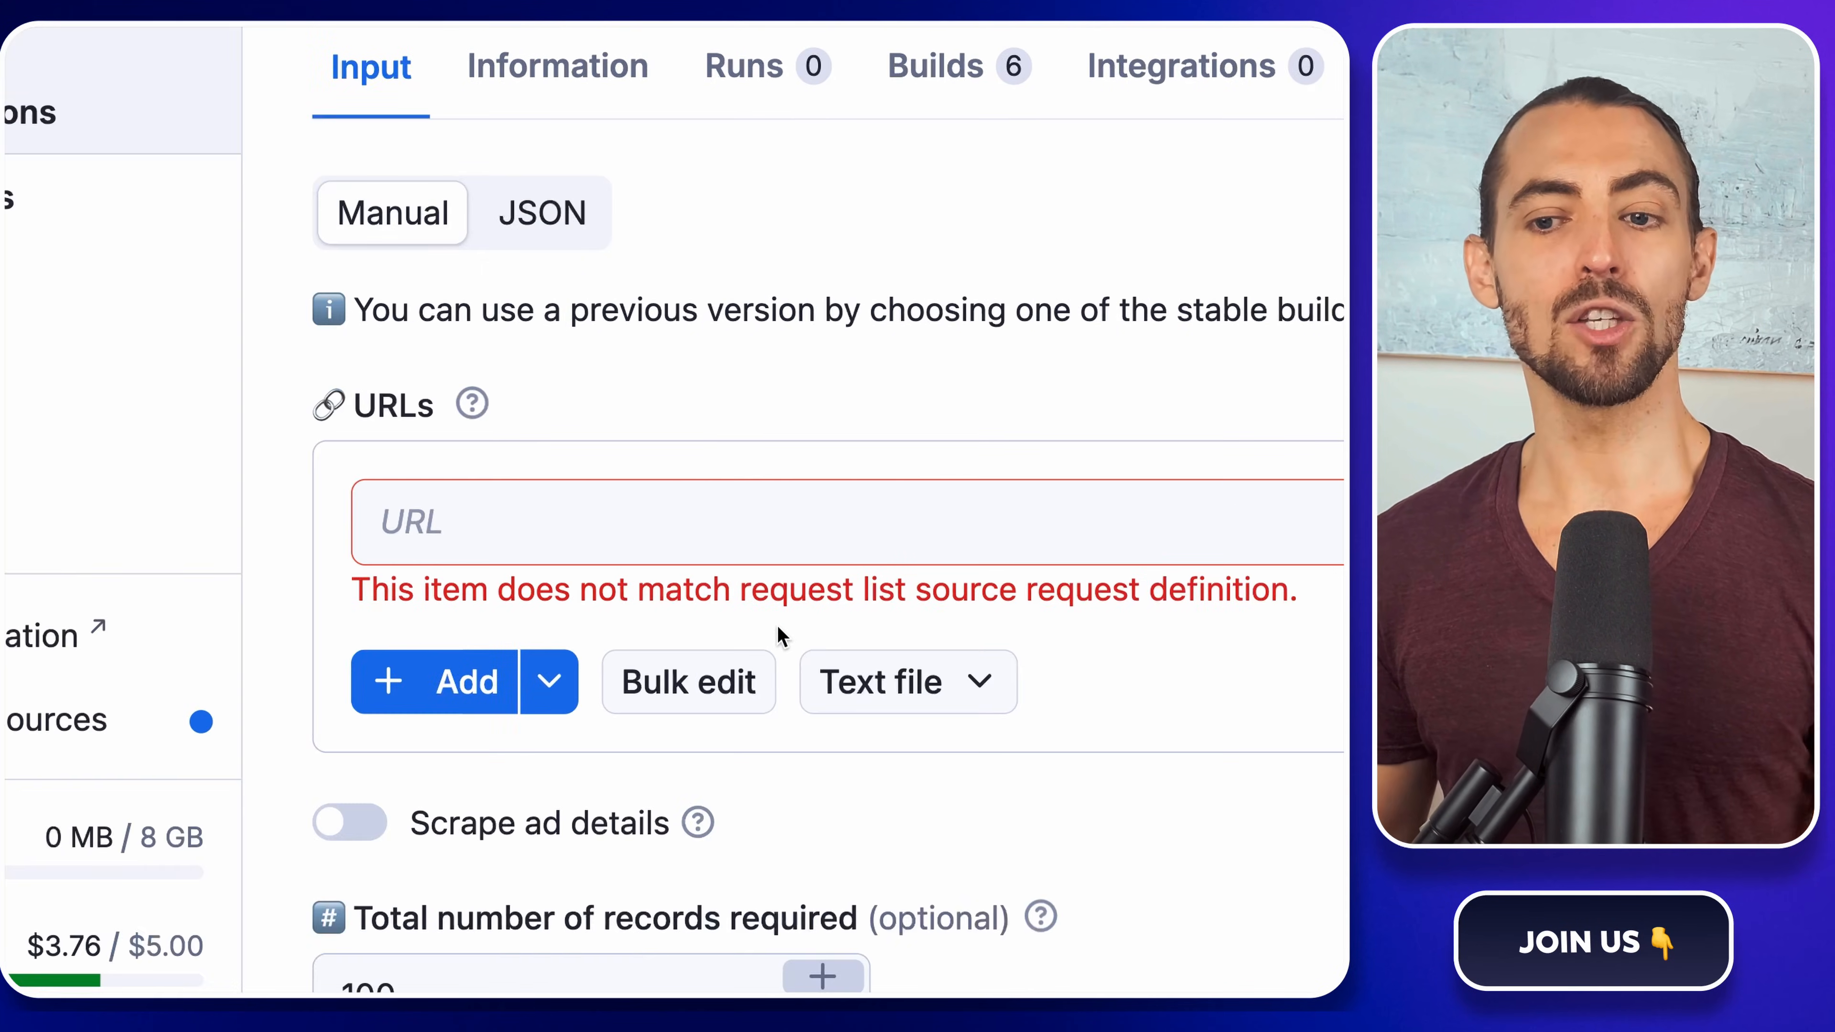
scroll(777, 636, "down", 1)
left_click(753, 456)
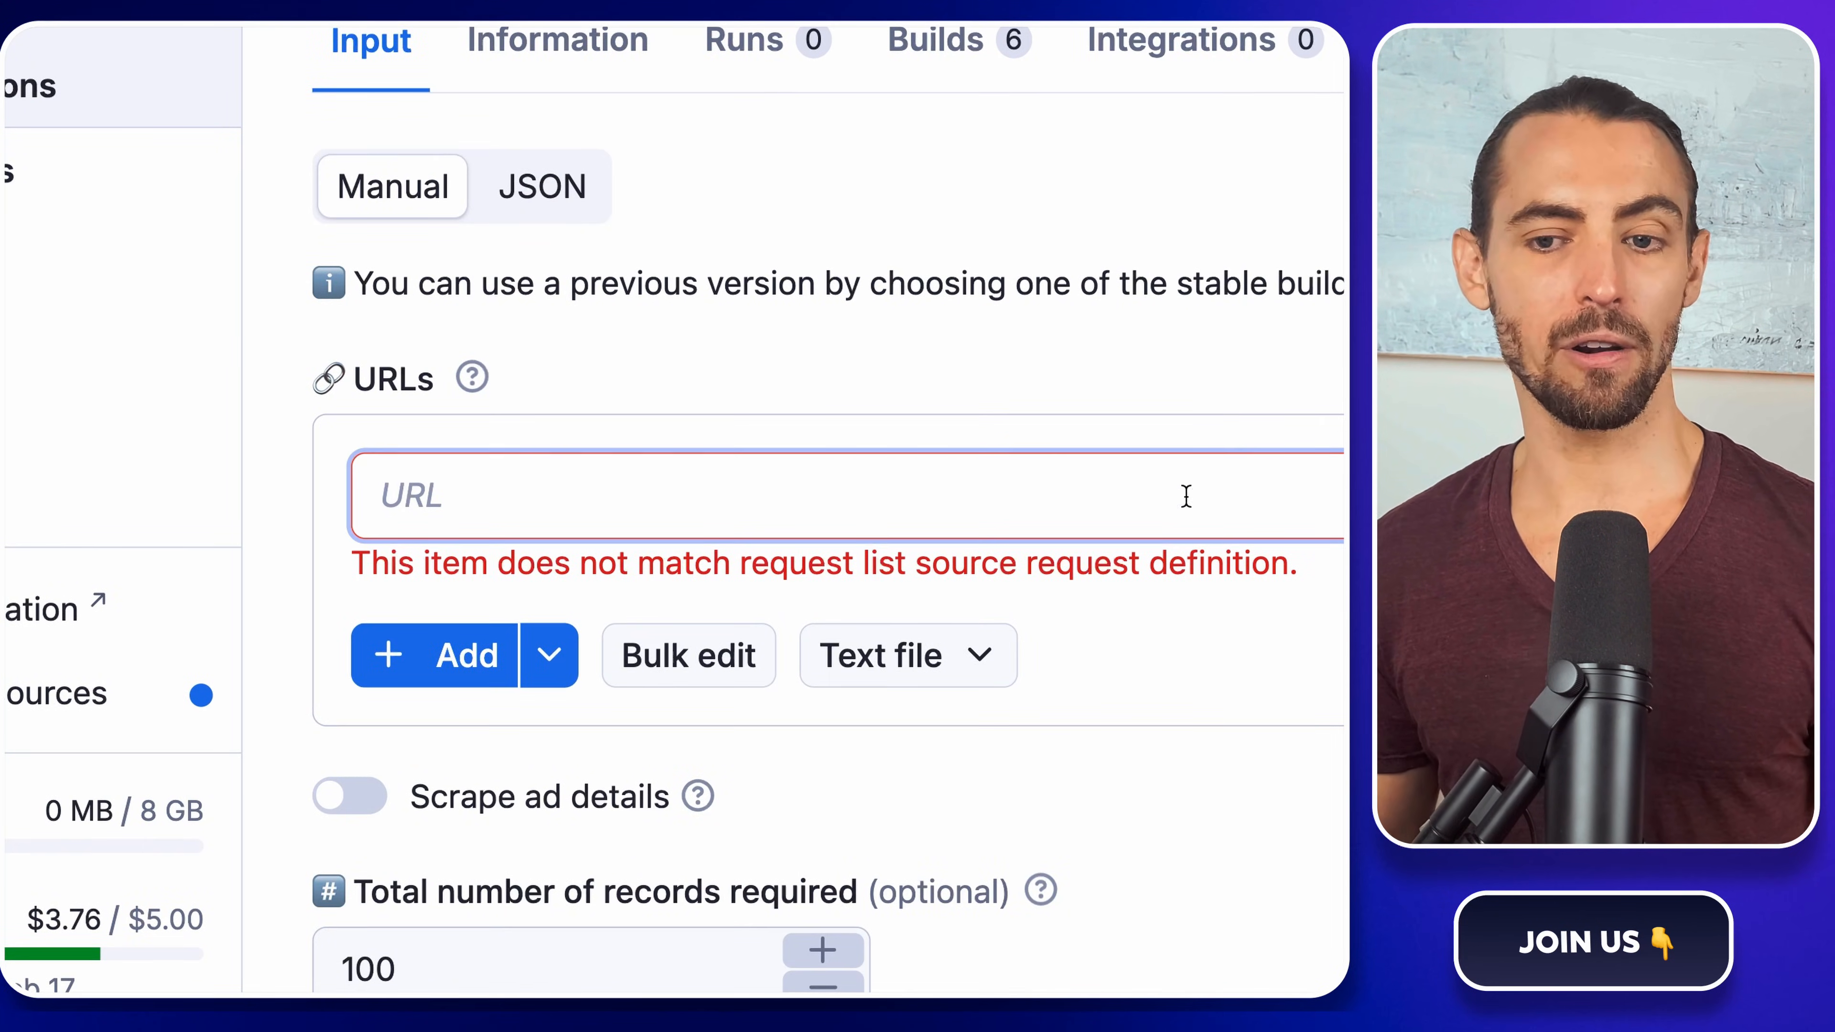
key("ctrl+v")
scroll(861, 517, "left", 10)
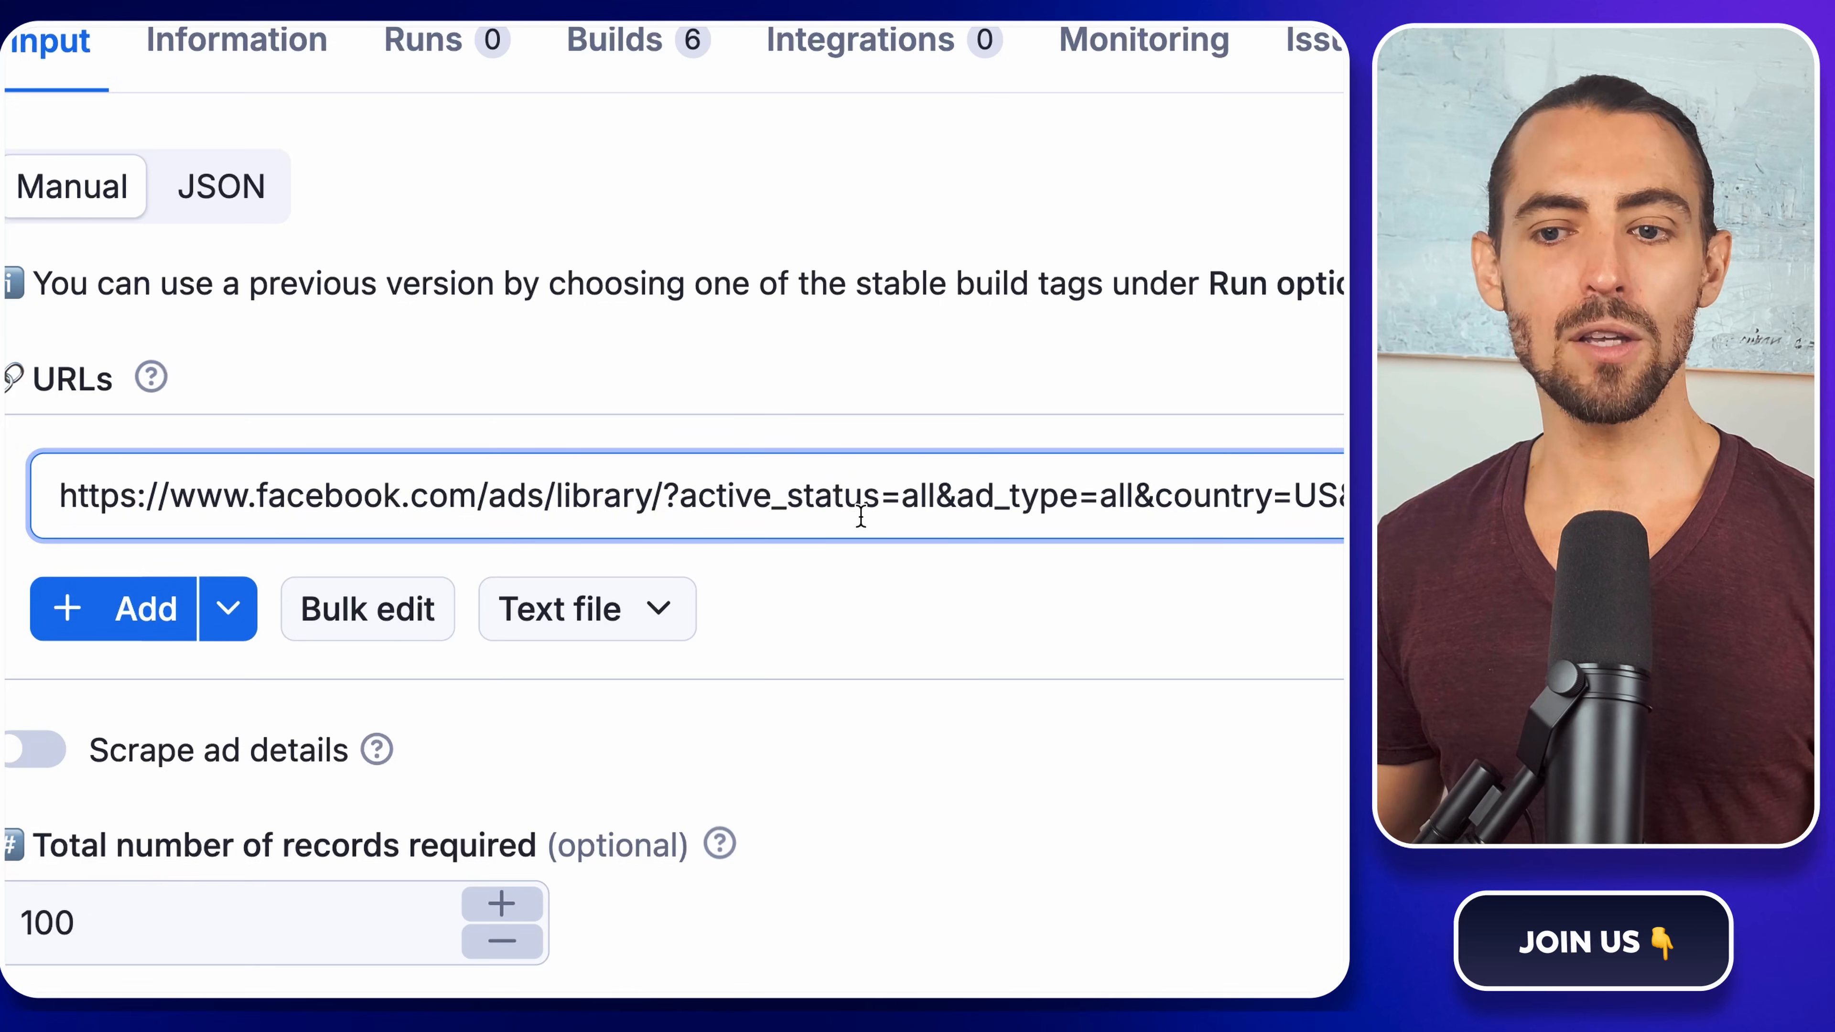
- Set the scraper's total number of records required to 20
scroll(859, 580, "down", 5)
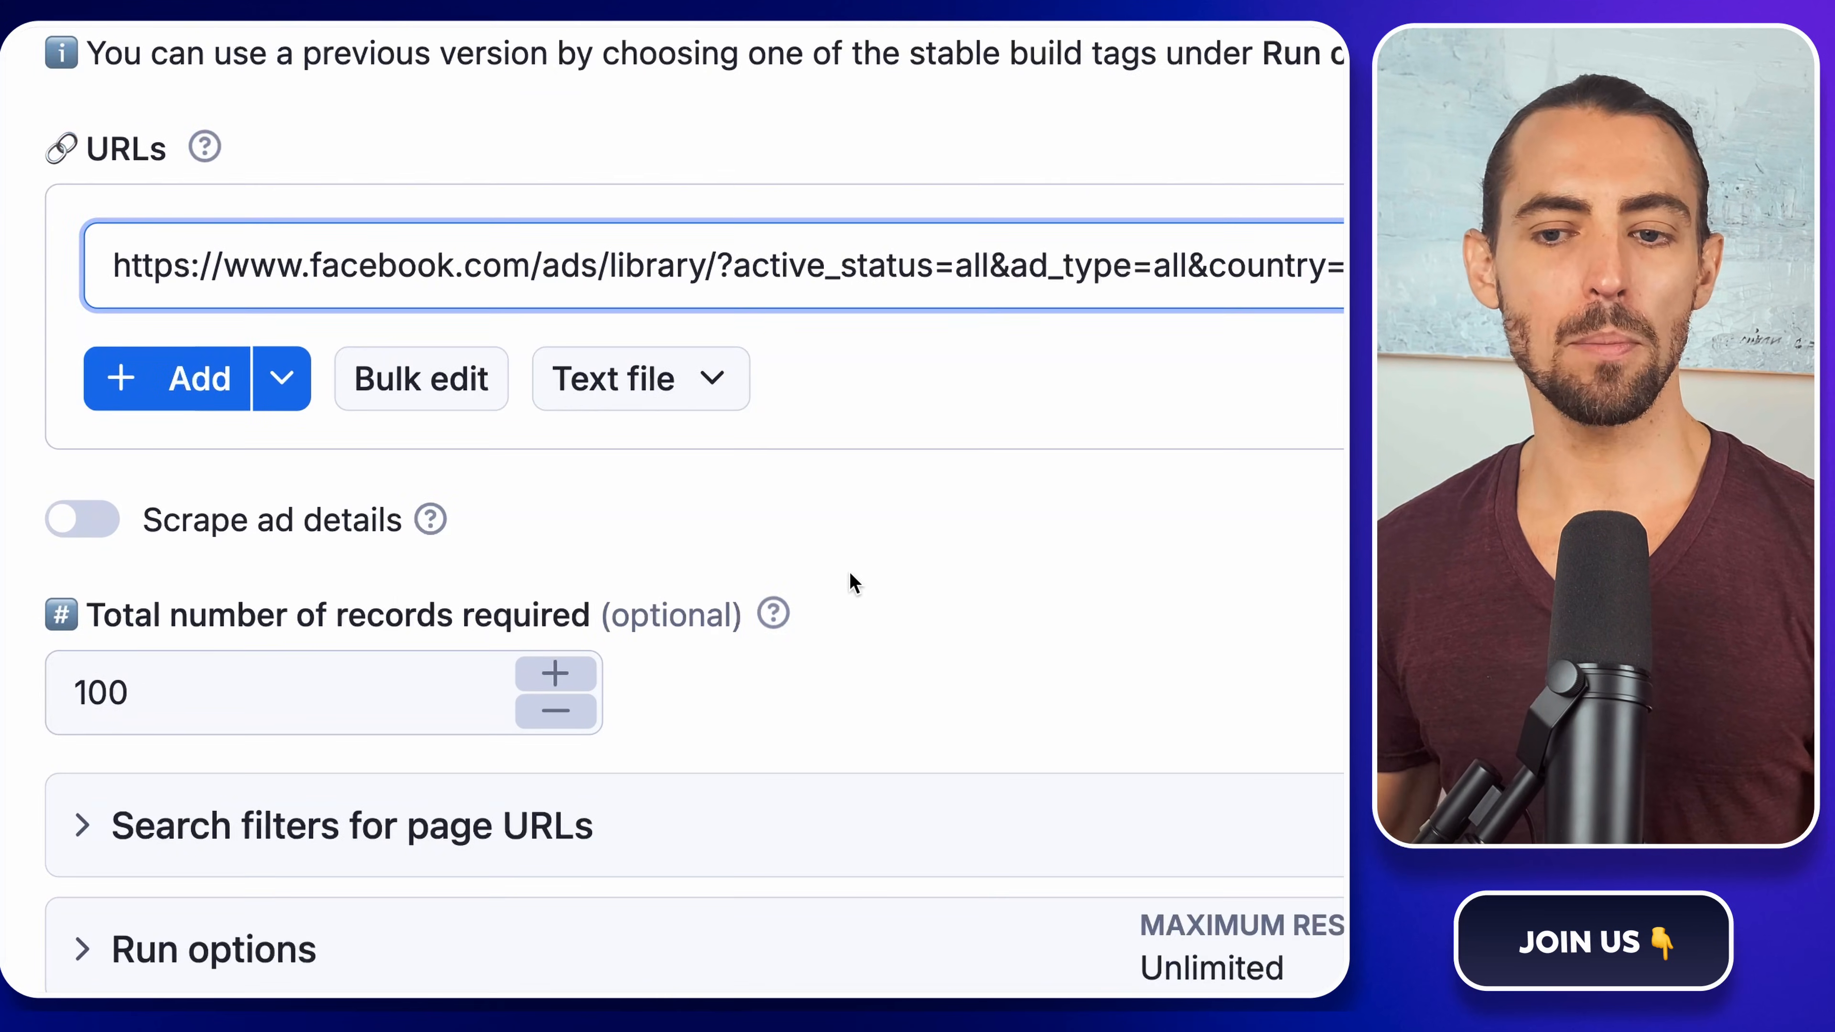
triple_click(354, 616)
left_click_drag(134, 692, 24, 697)
type("20")
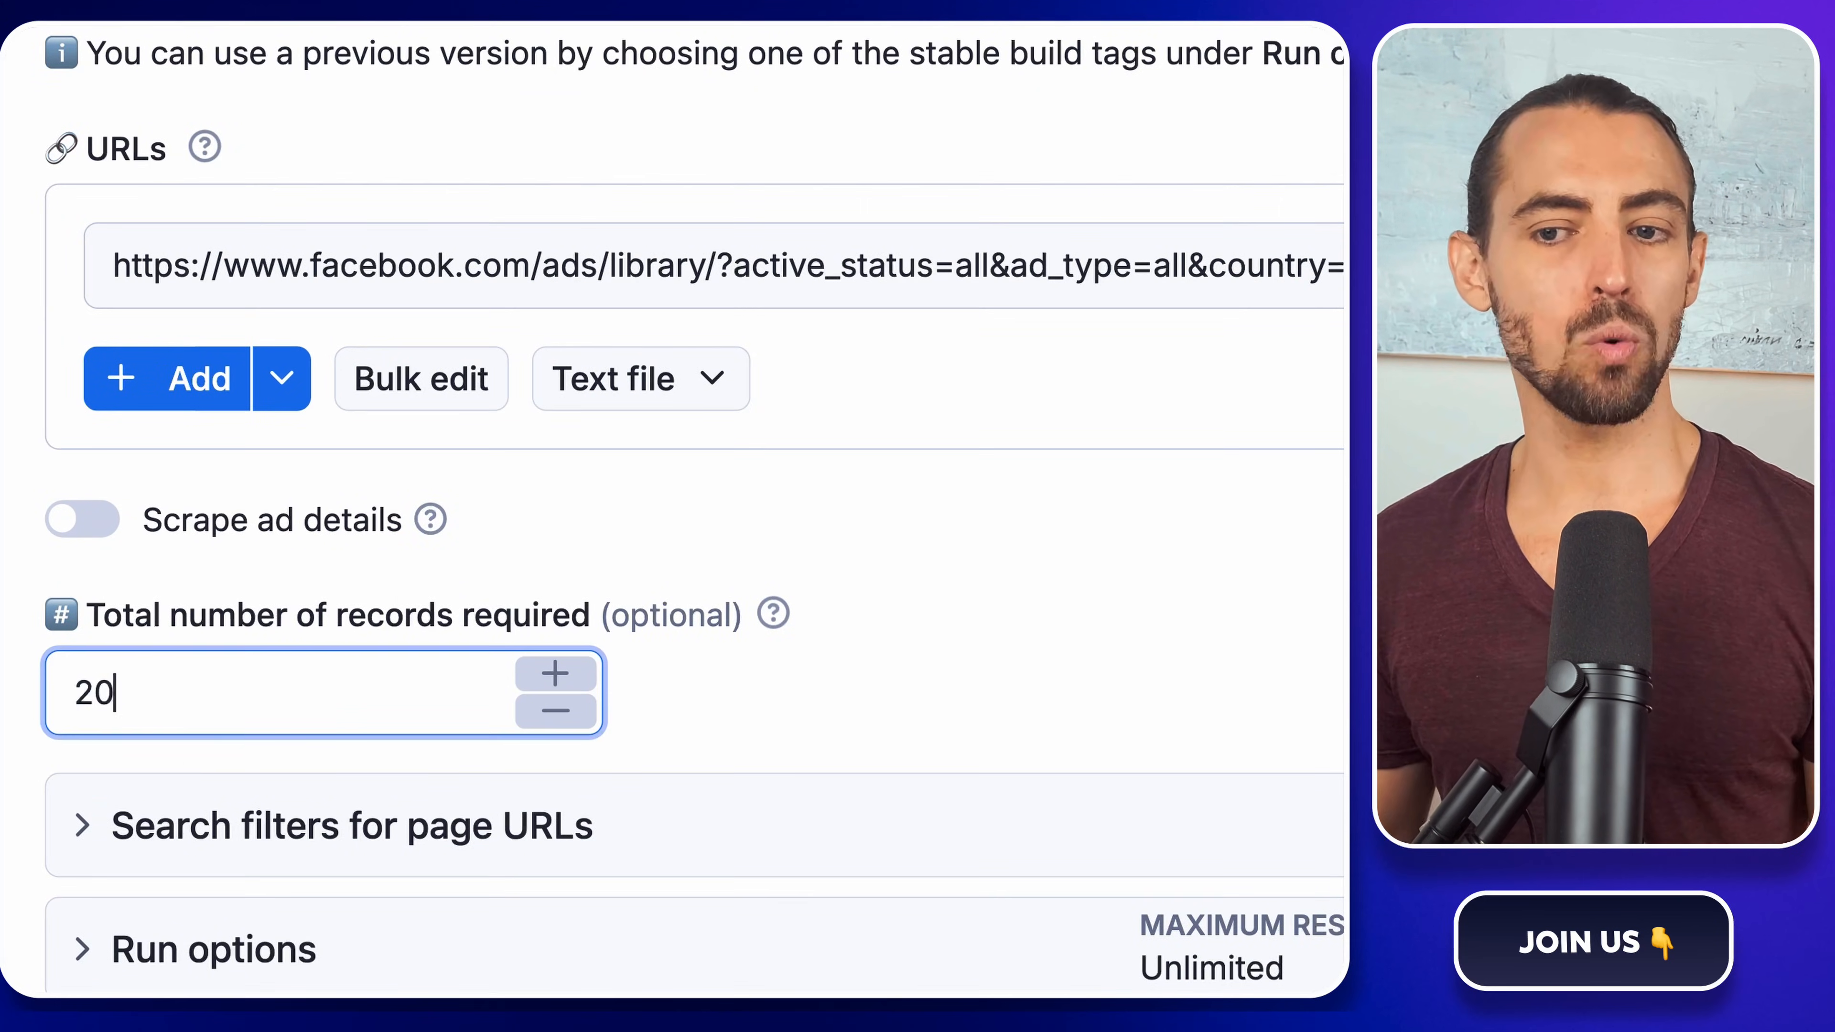
- Save and start the Facebook ad library scraper and open the run's output
scroll(864, 623, "down", 4)
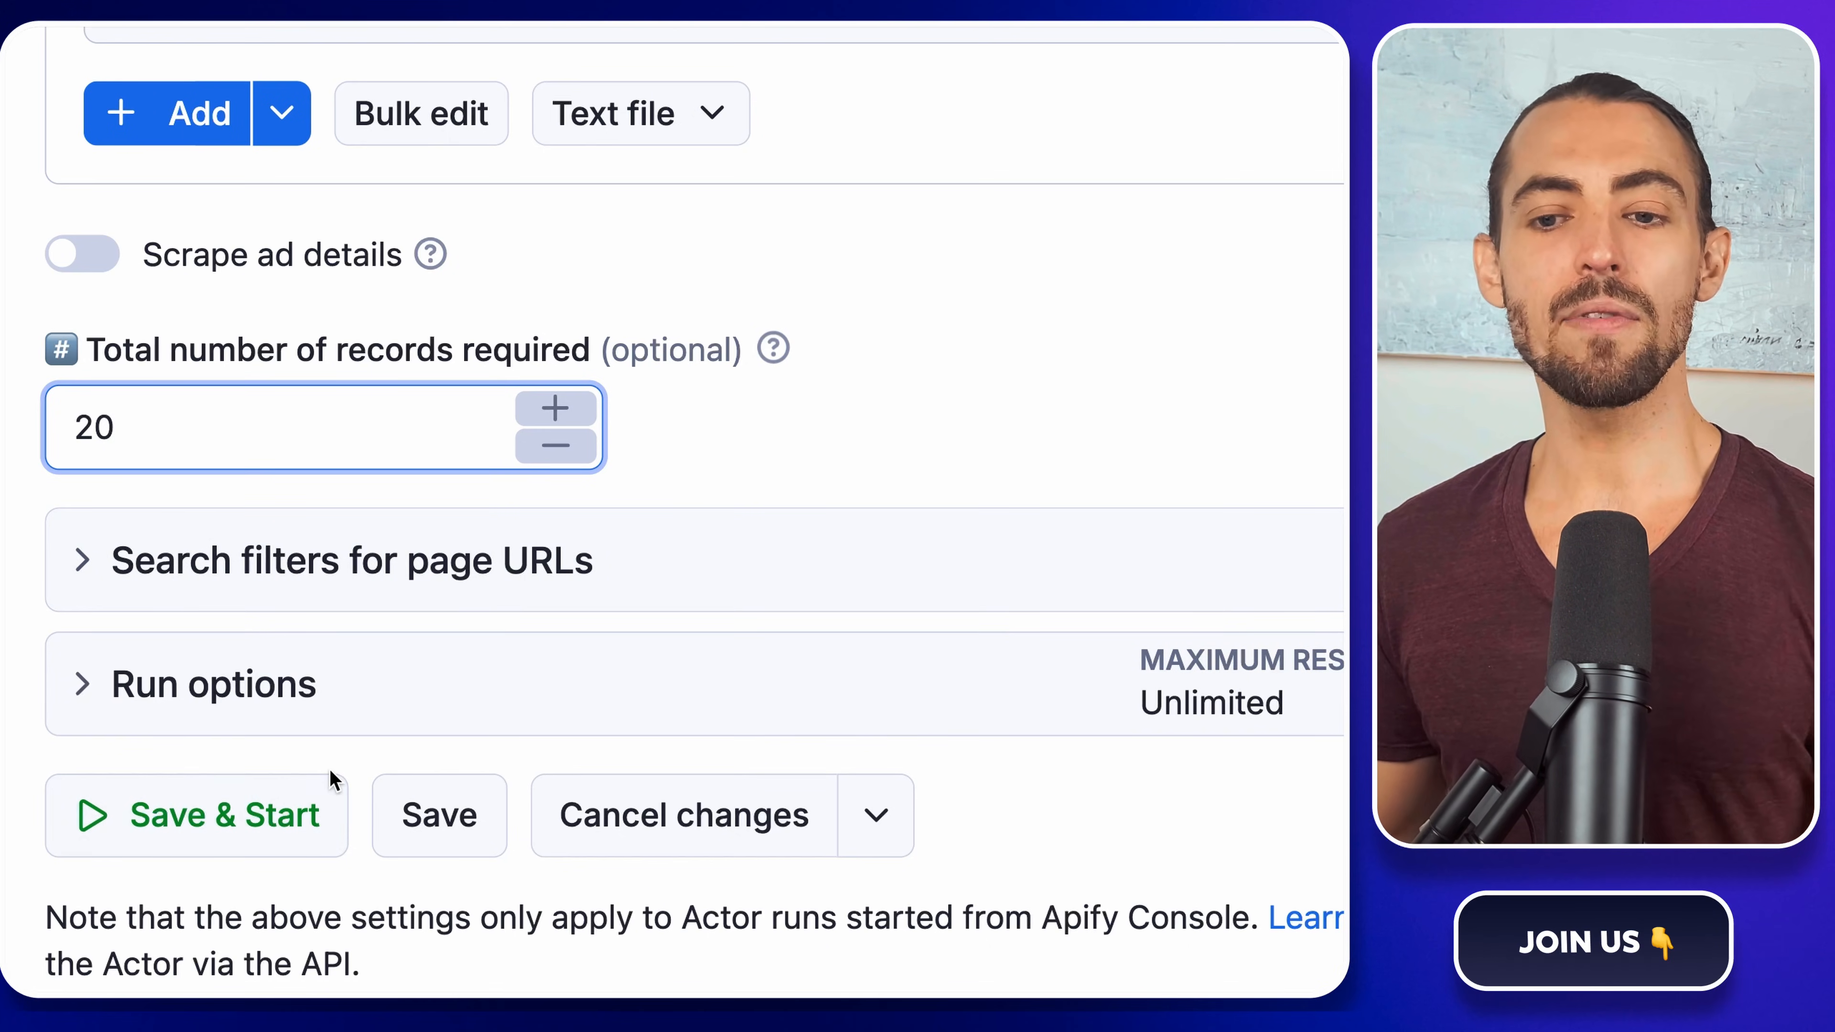
left_click(307, 804)
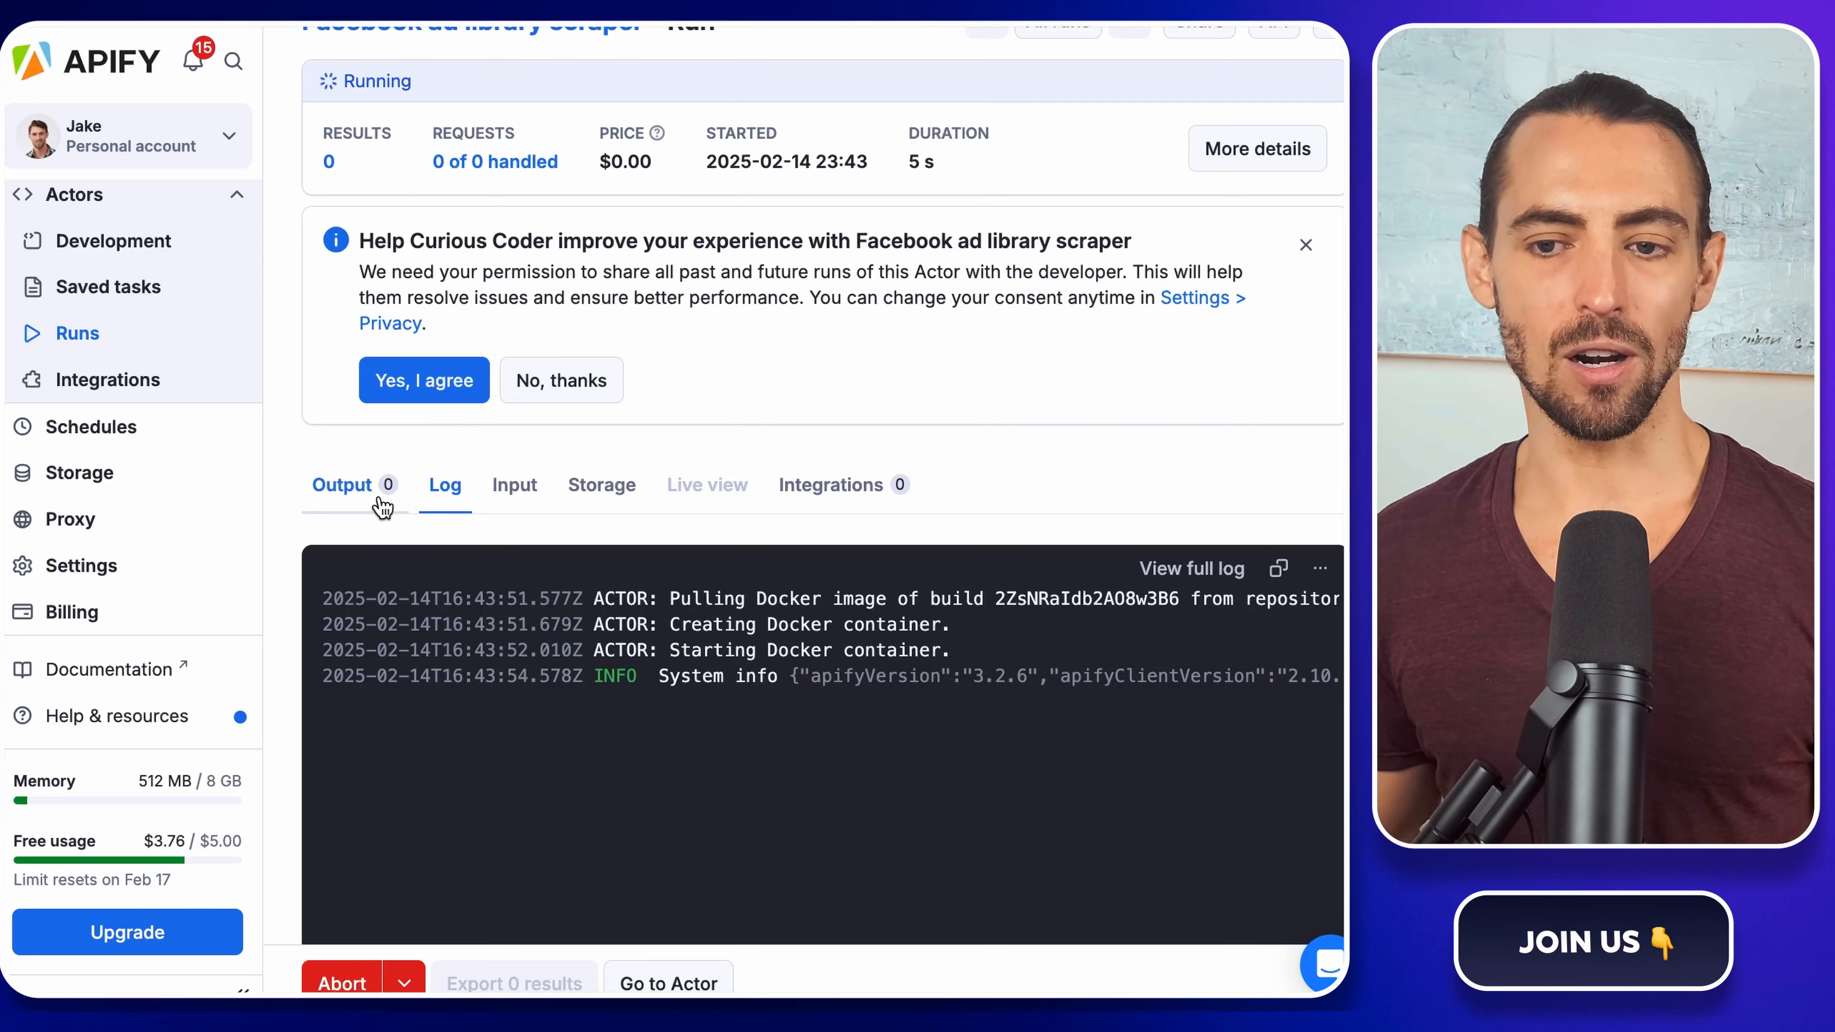
left_click(377, 505)
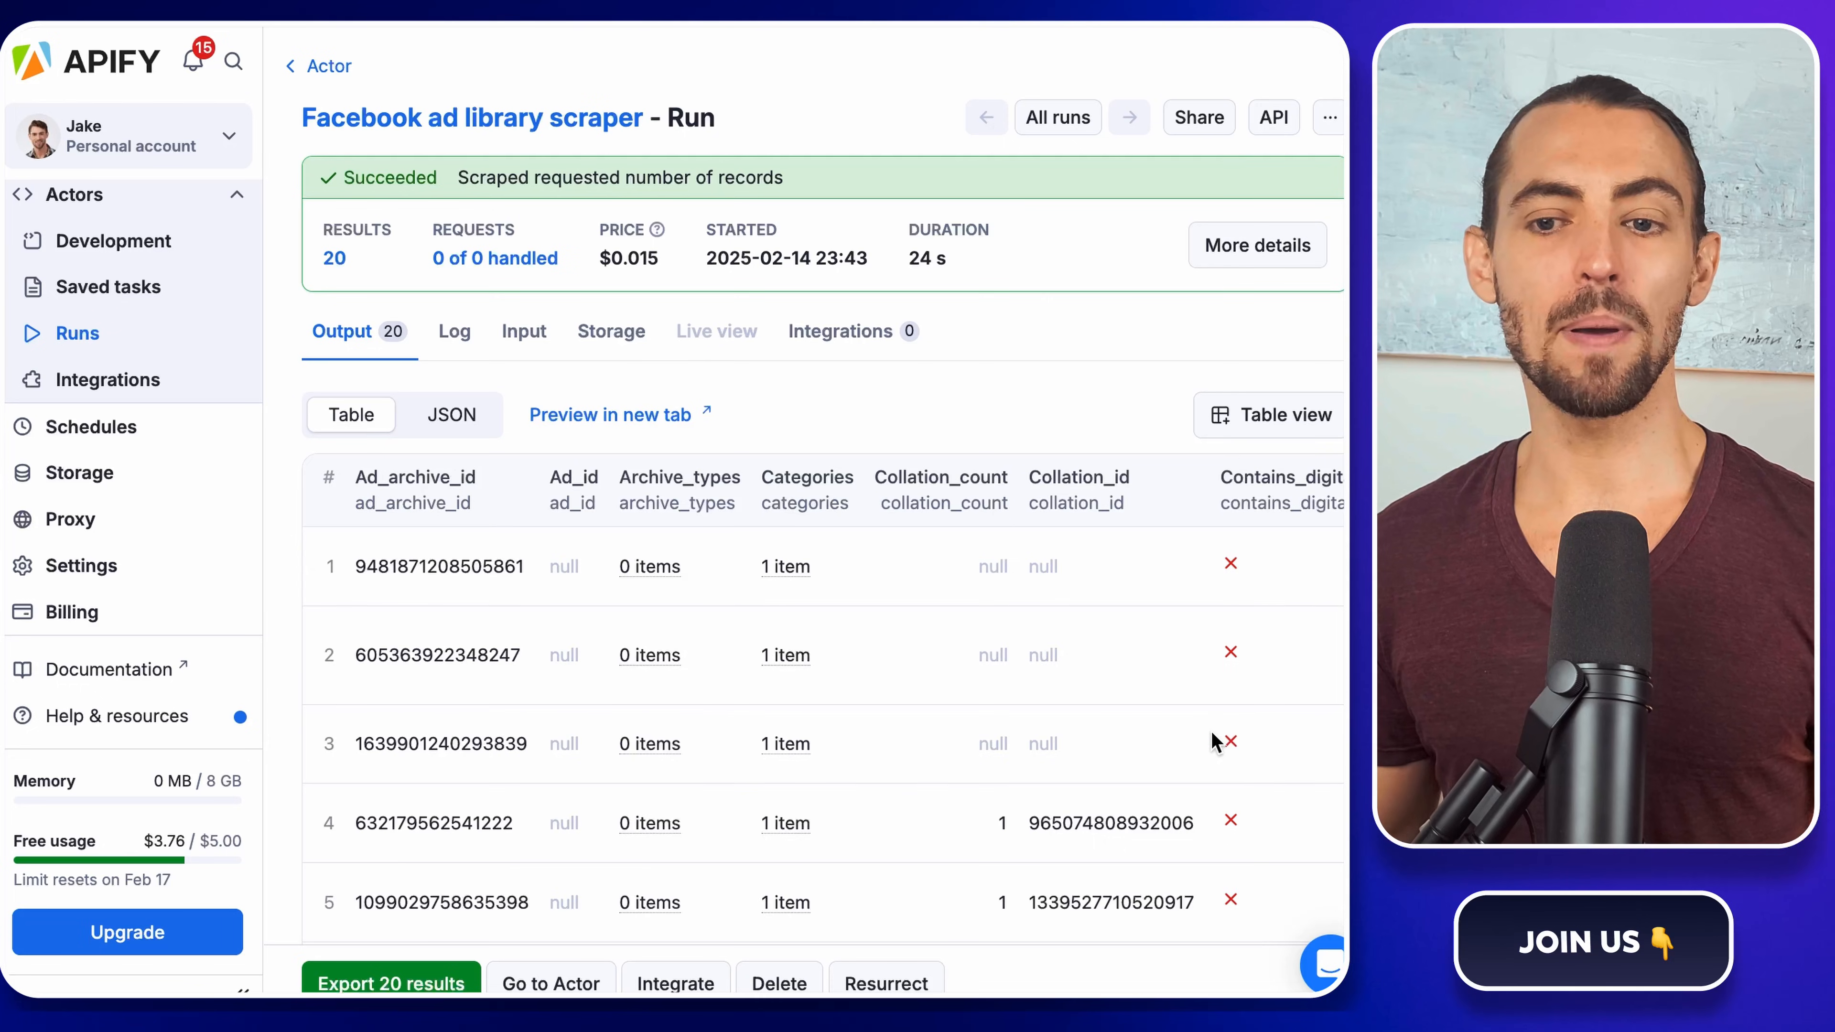
- Examine the columns of the scraped ads table in the run's output, from archive ID through targeted countries
scroll(1210, 732, "right", 5)
scroll(1210, 731, "right", 10)
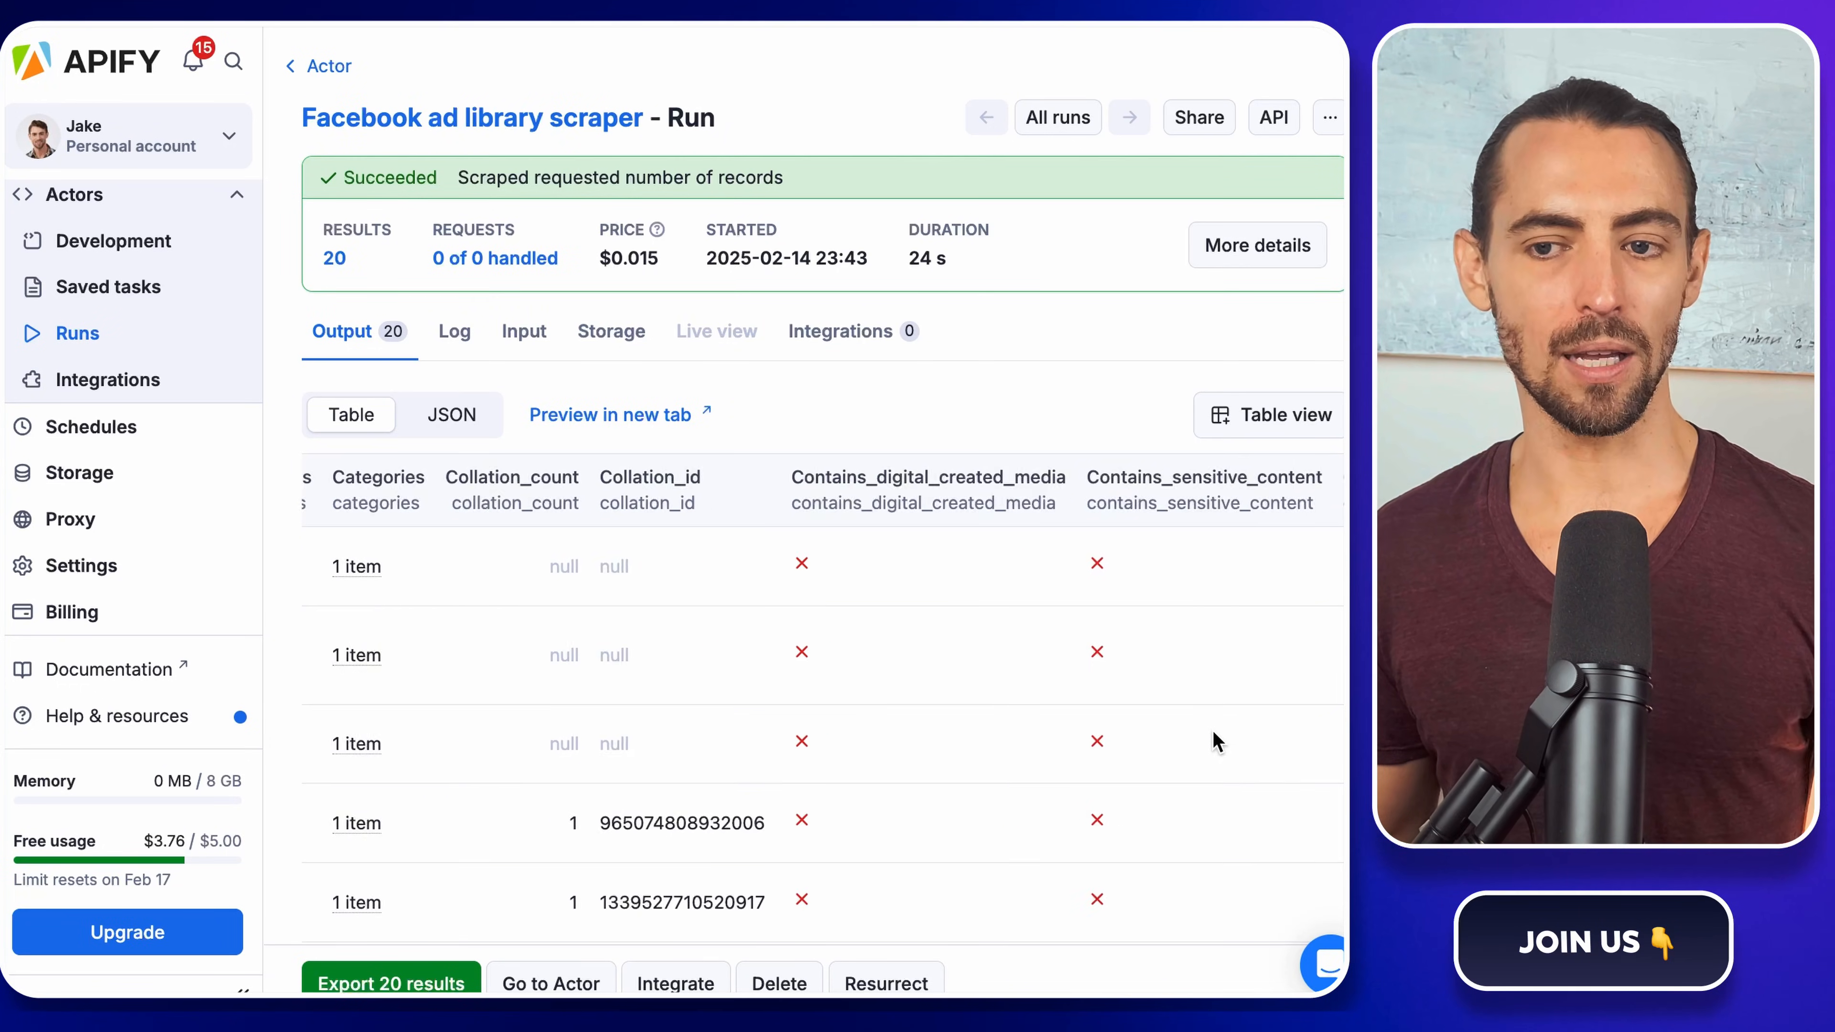
scroll(1214, 741, "right", 10)
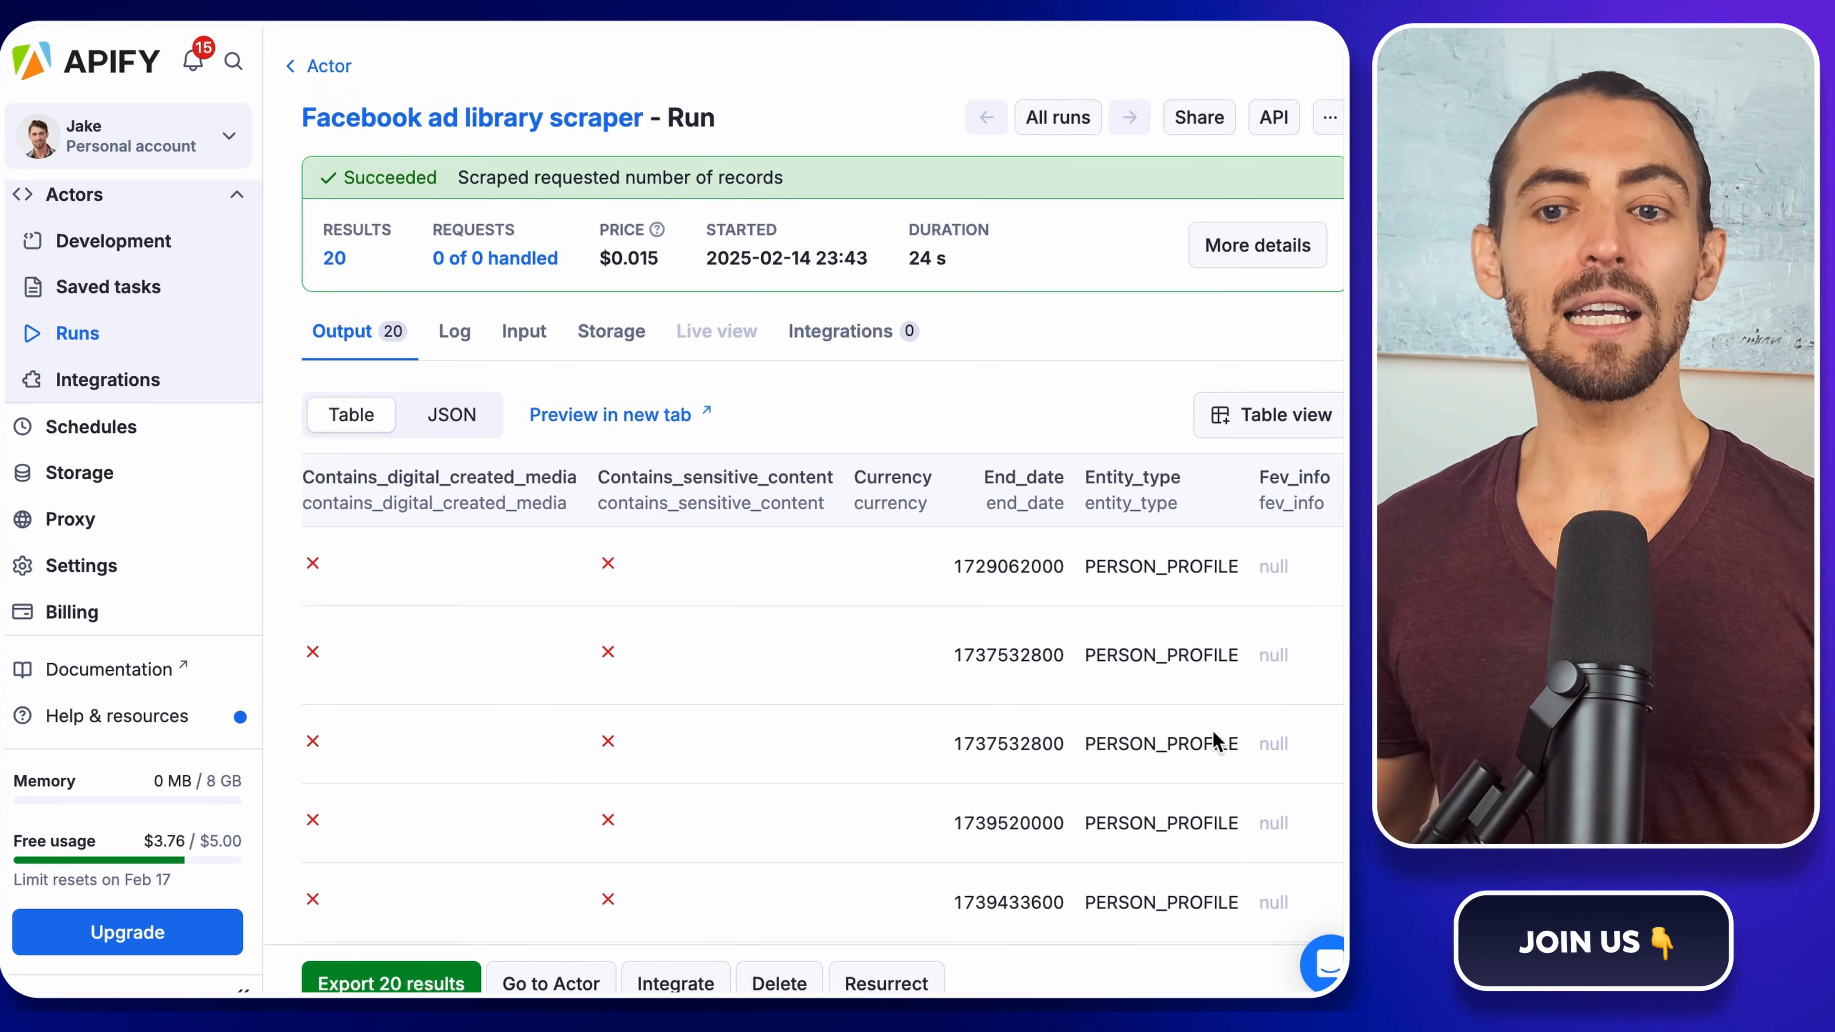
scroll(1214, 741, "right", 10)
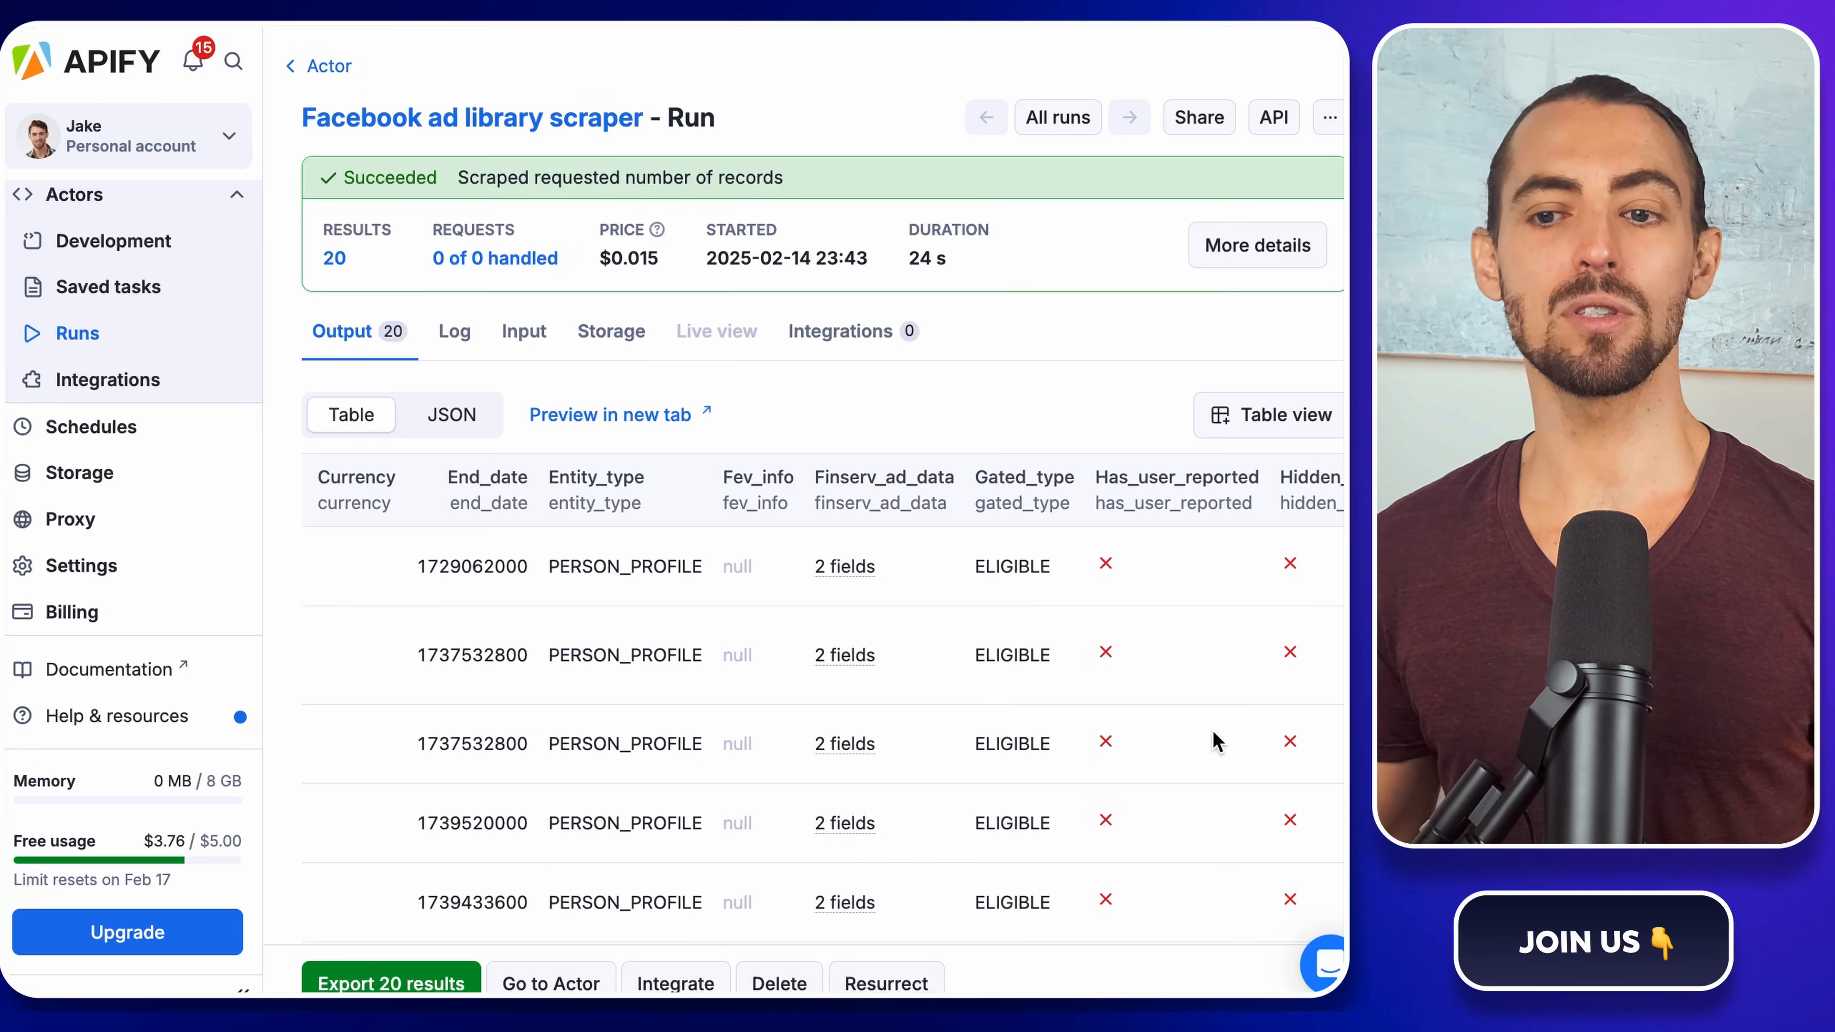
scroll(1217, 741, "right", 10)
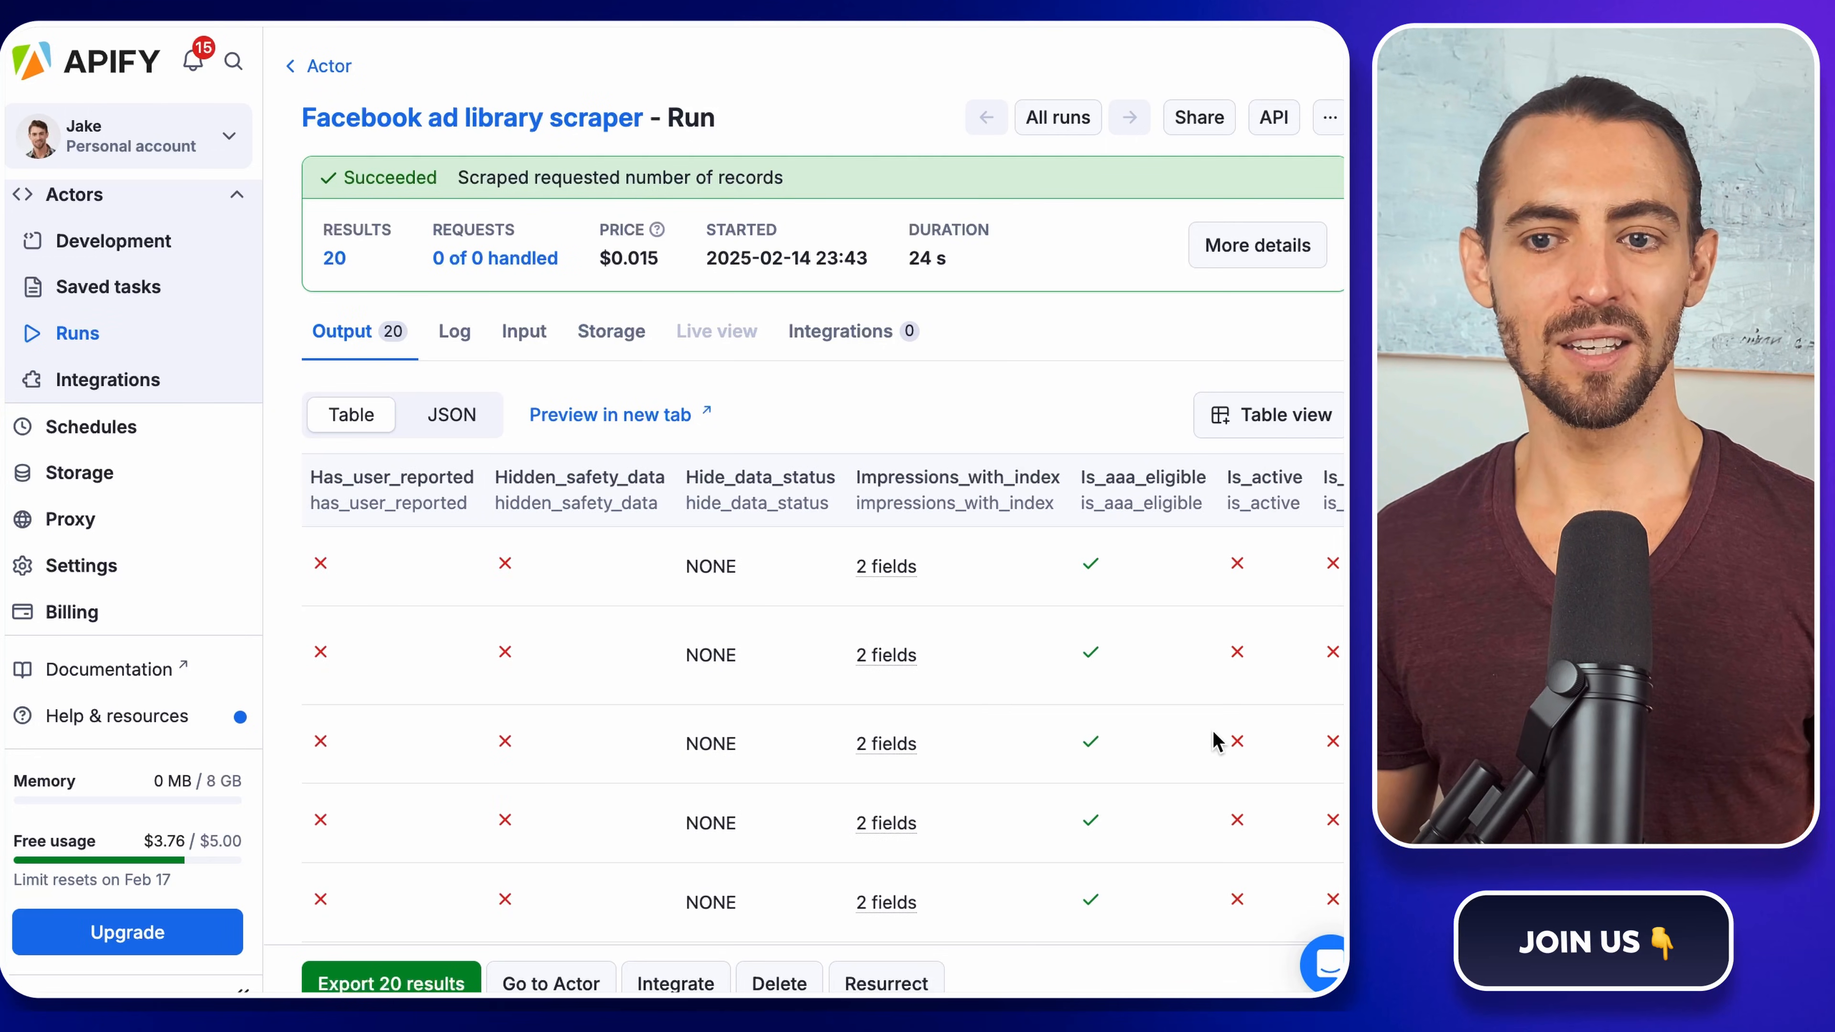
scroll(1214, 739, "right", 10)
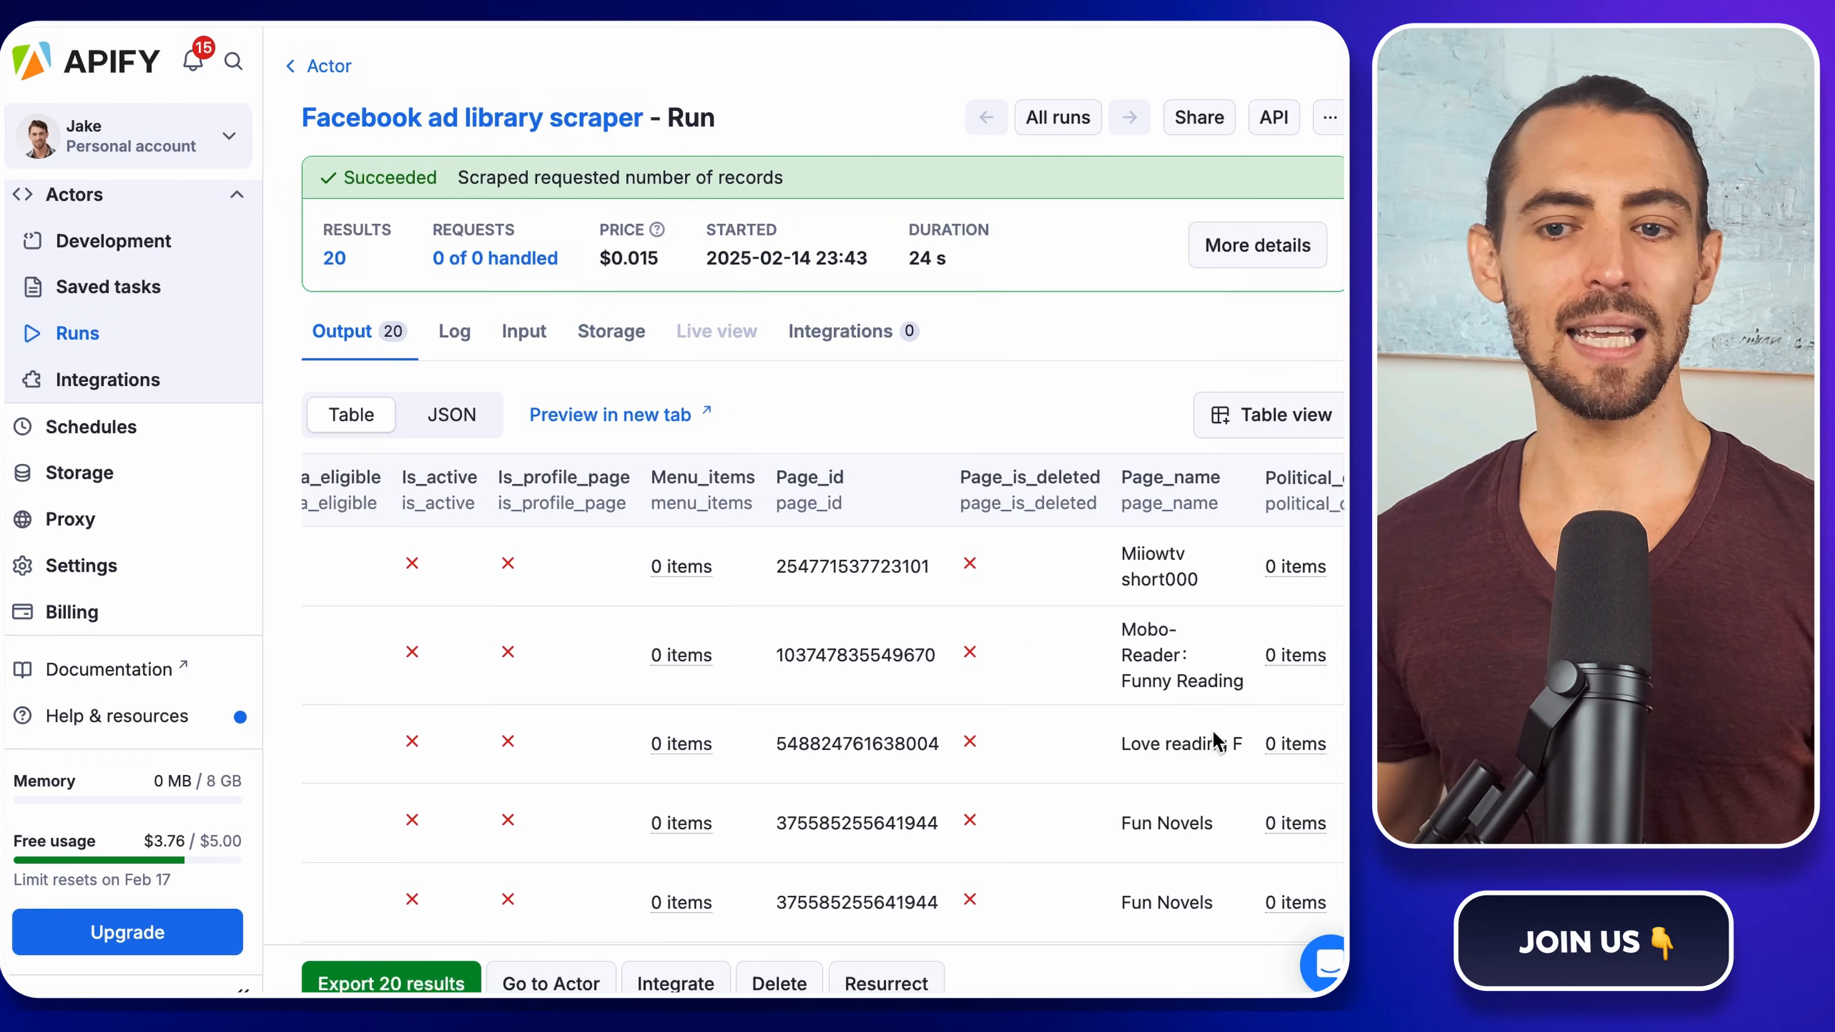
scroll(1216, 741, "right", 10)
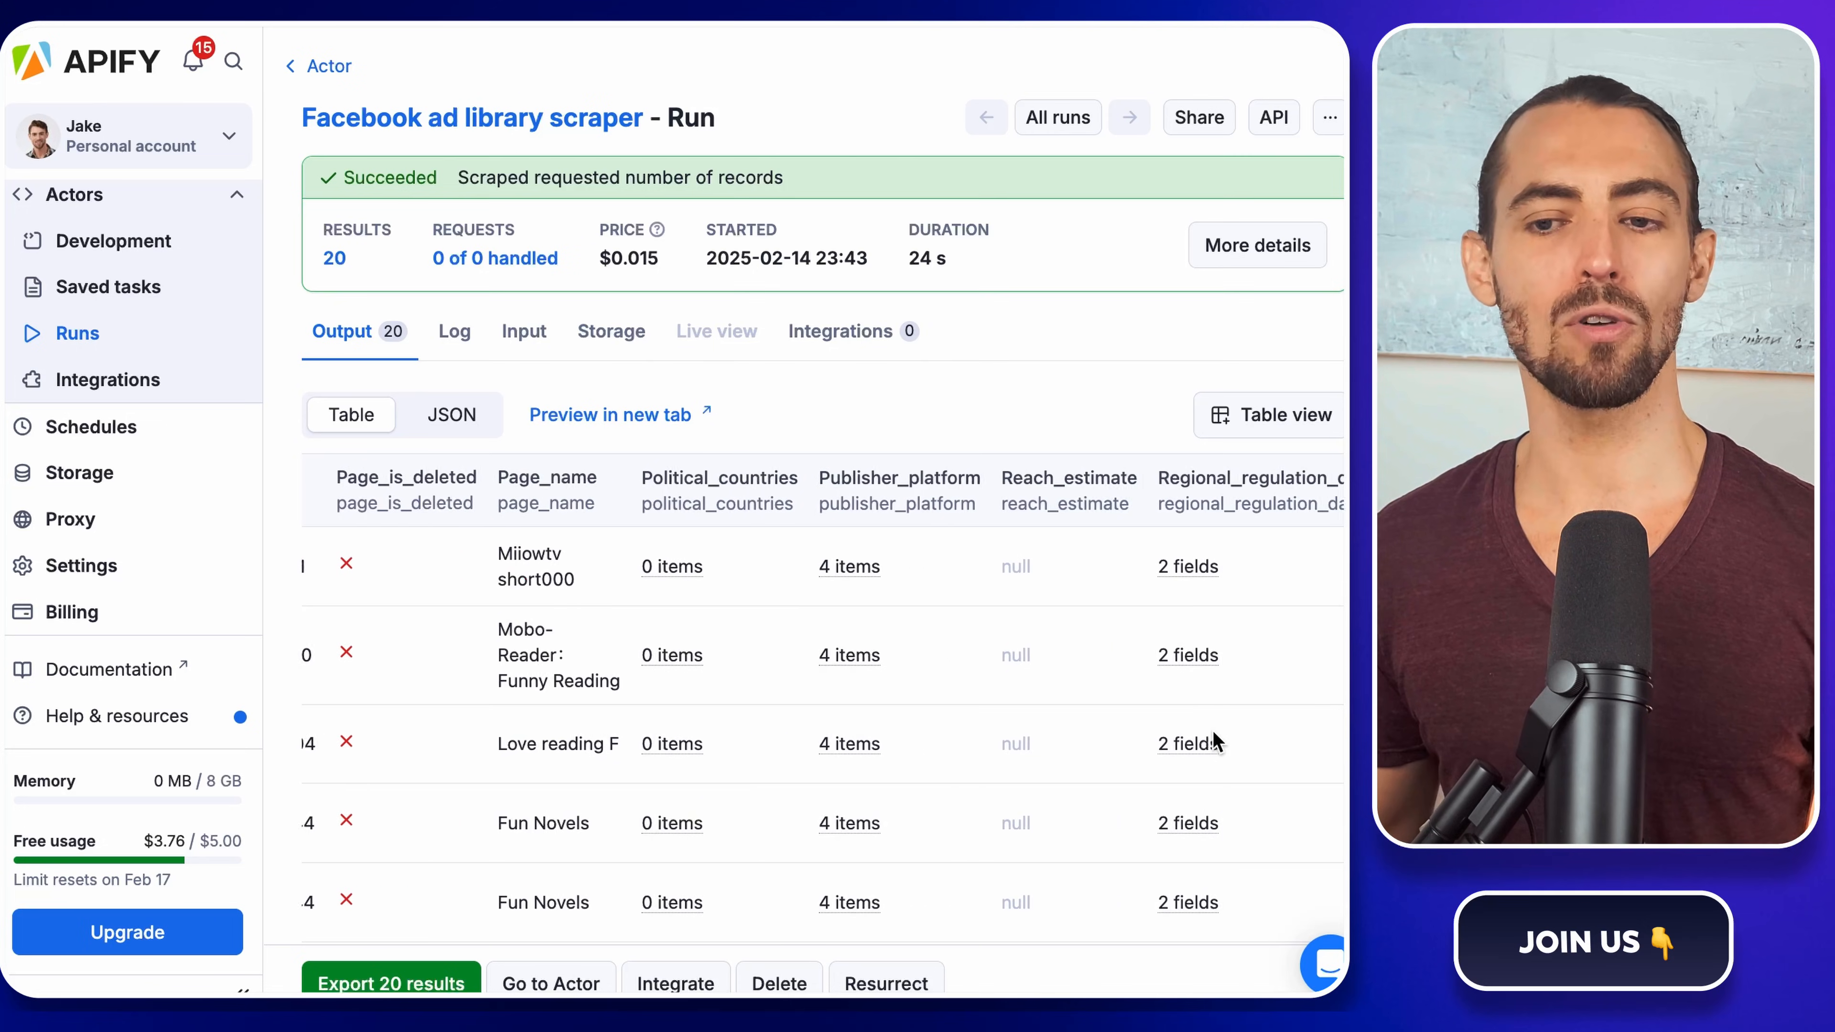
scroll(1213, 730, "right", 10)
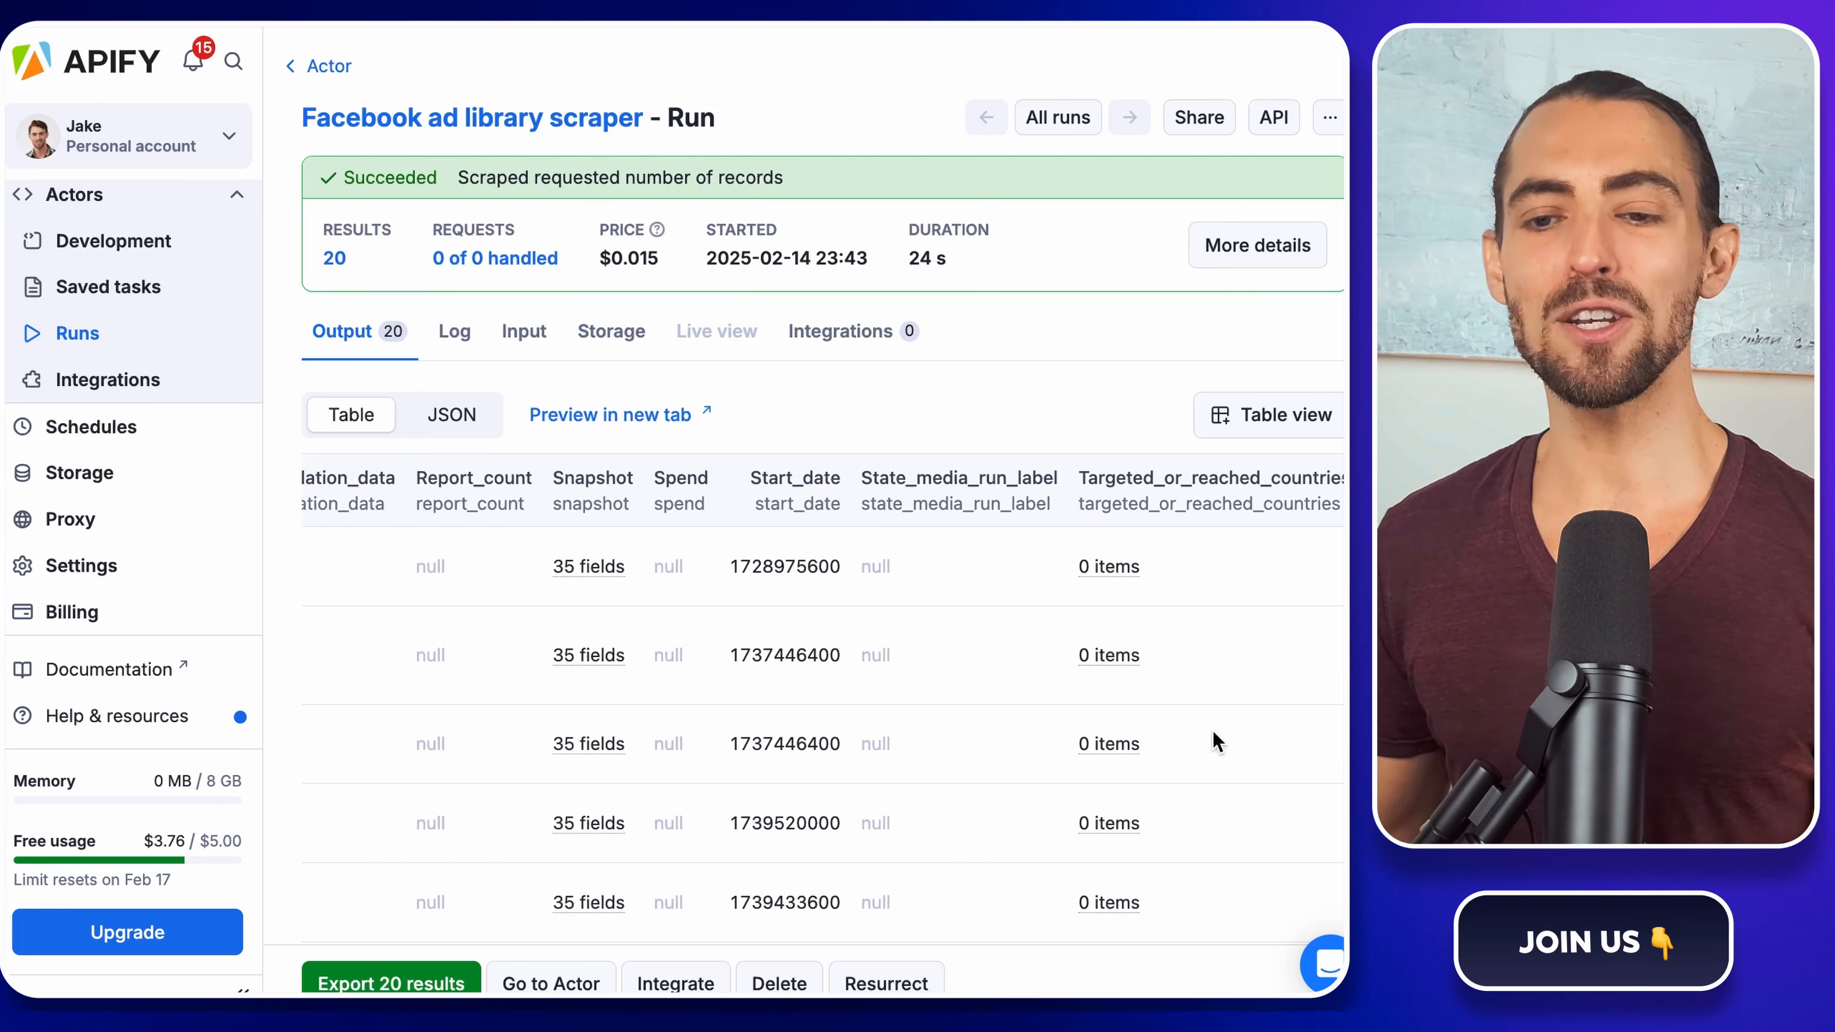
scroll(1213, 730, "right", 10)
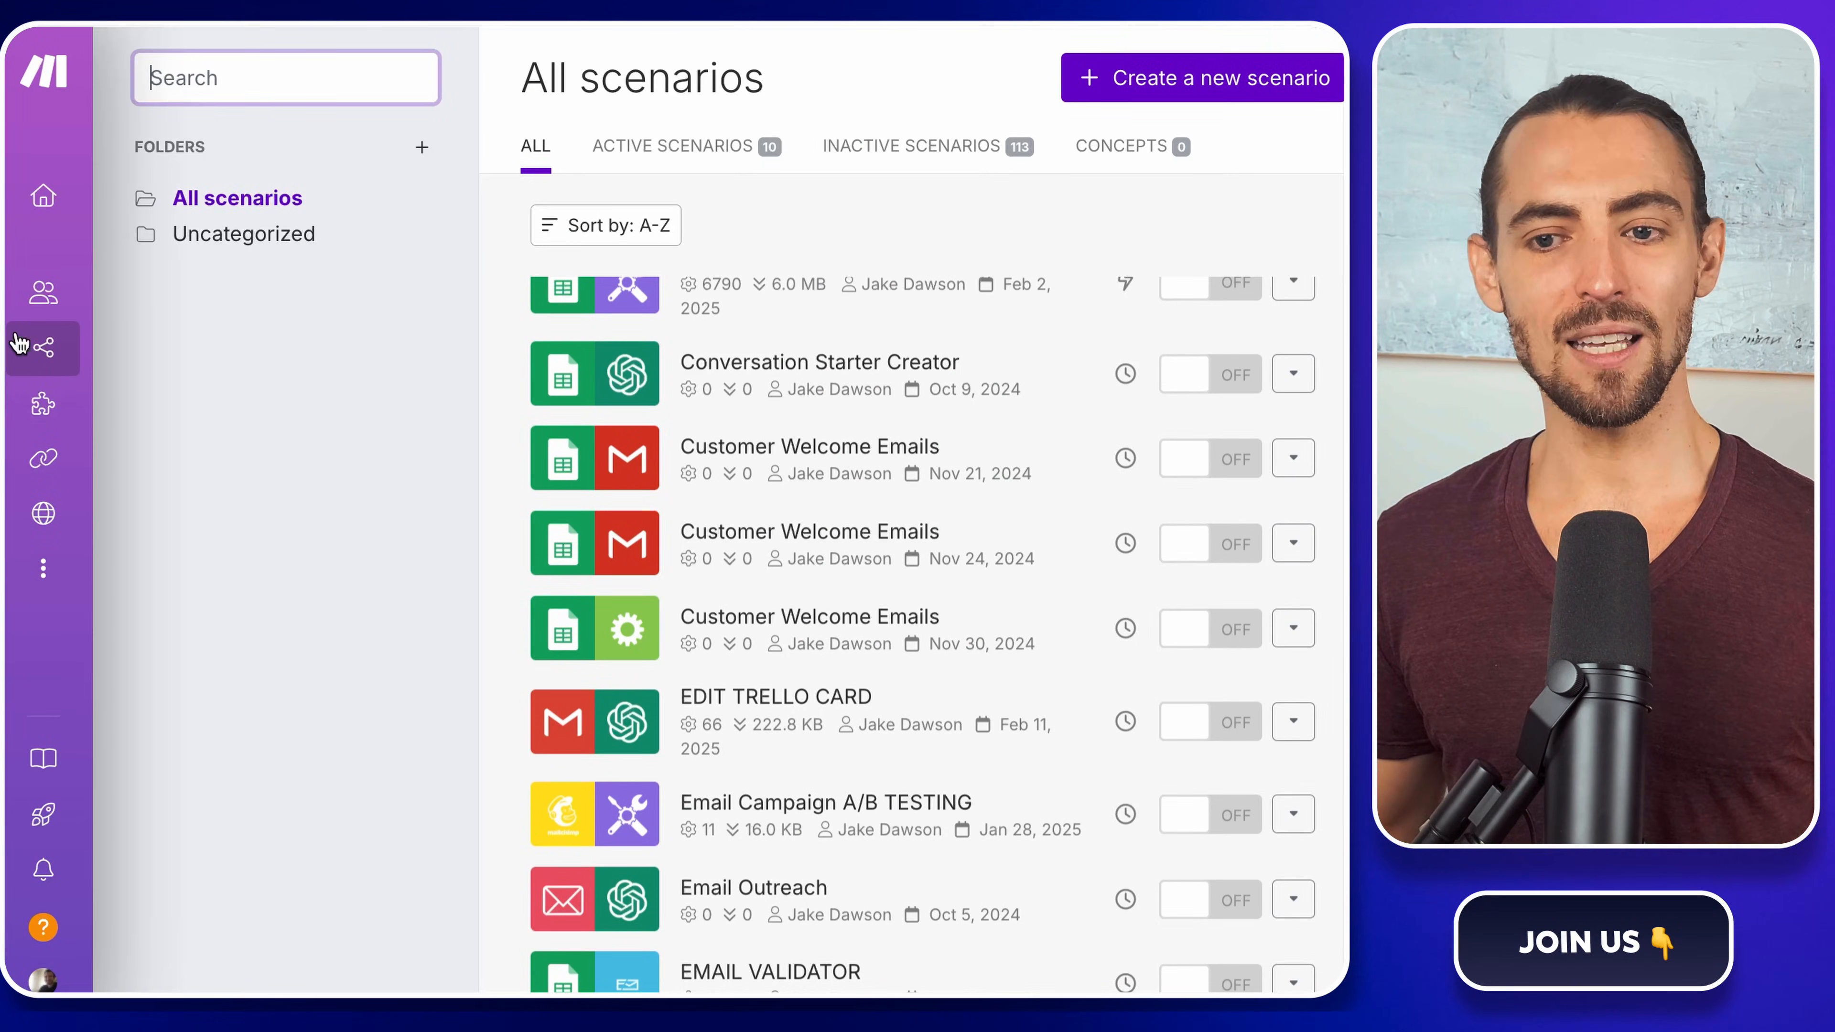
- Switch to Make and create a new scenario named "Facebook Ads Library Scraper"
mouse_move(58, 358)
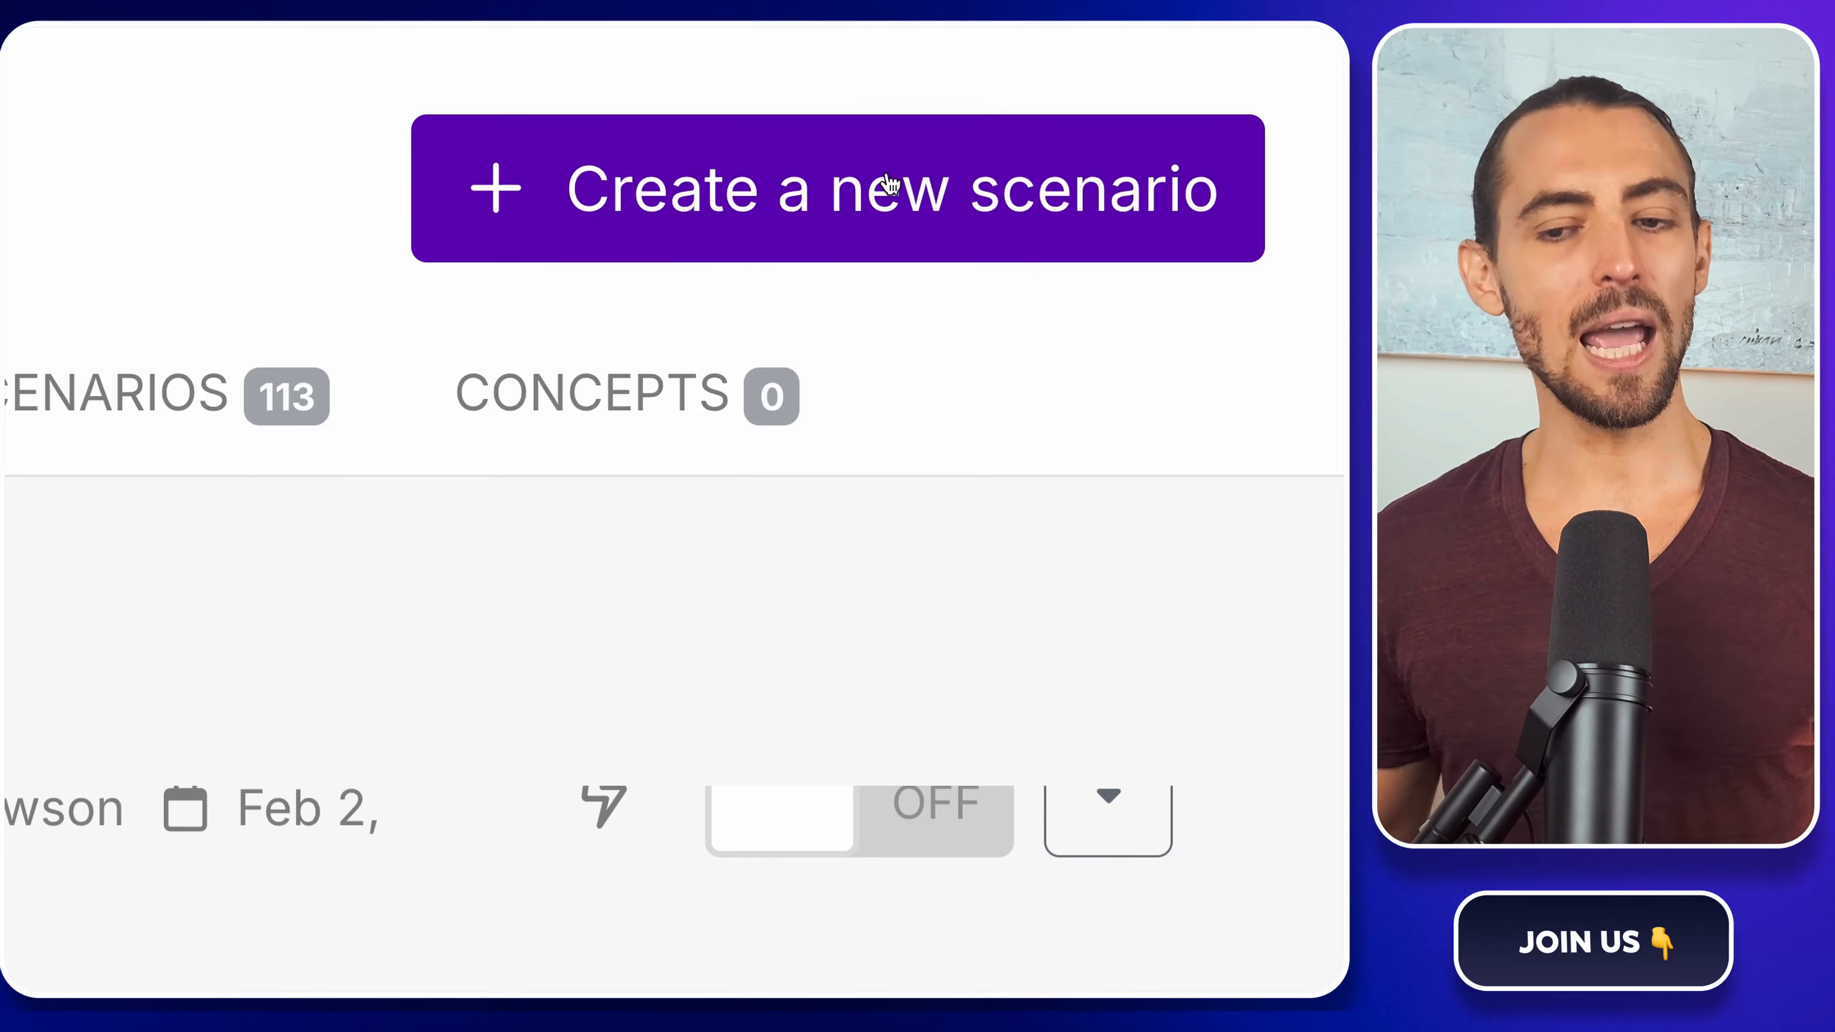
left_click(890, 185)
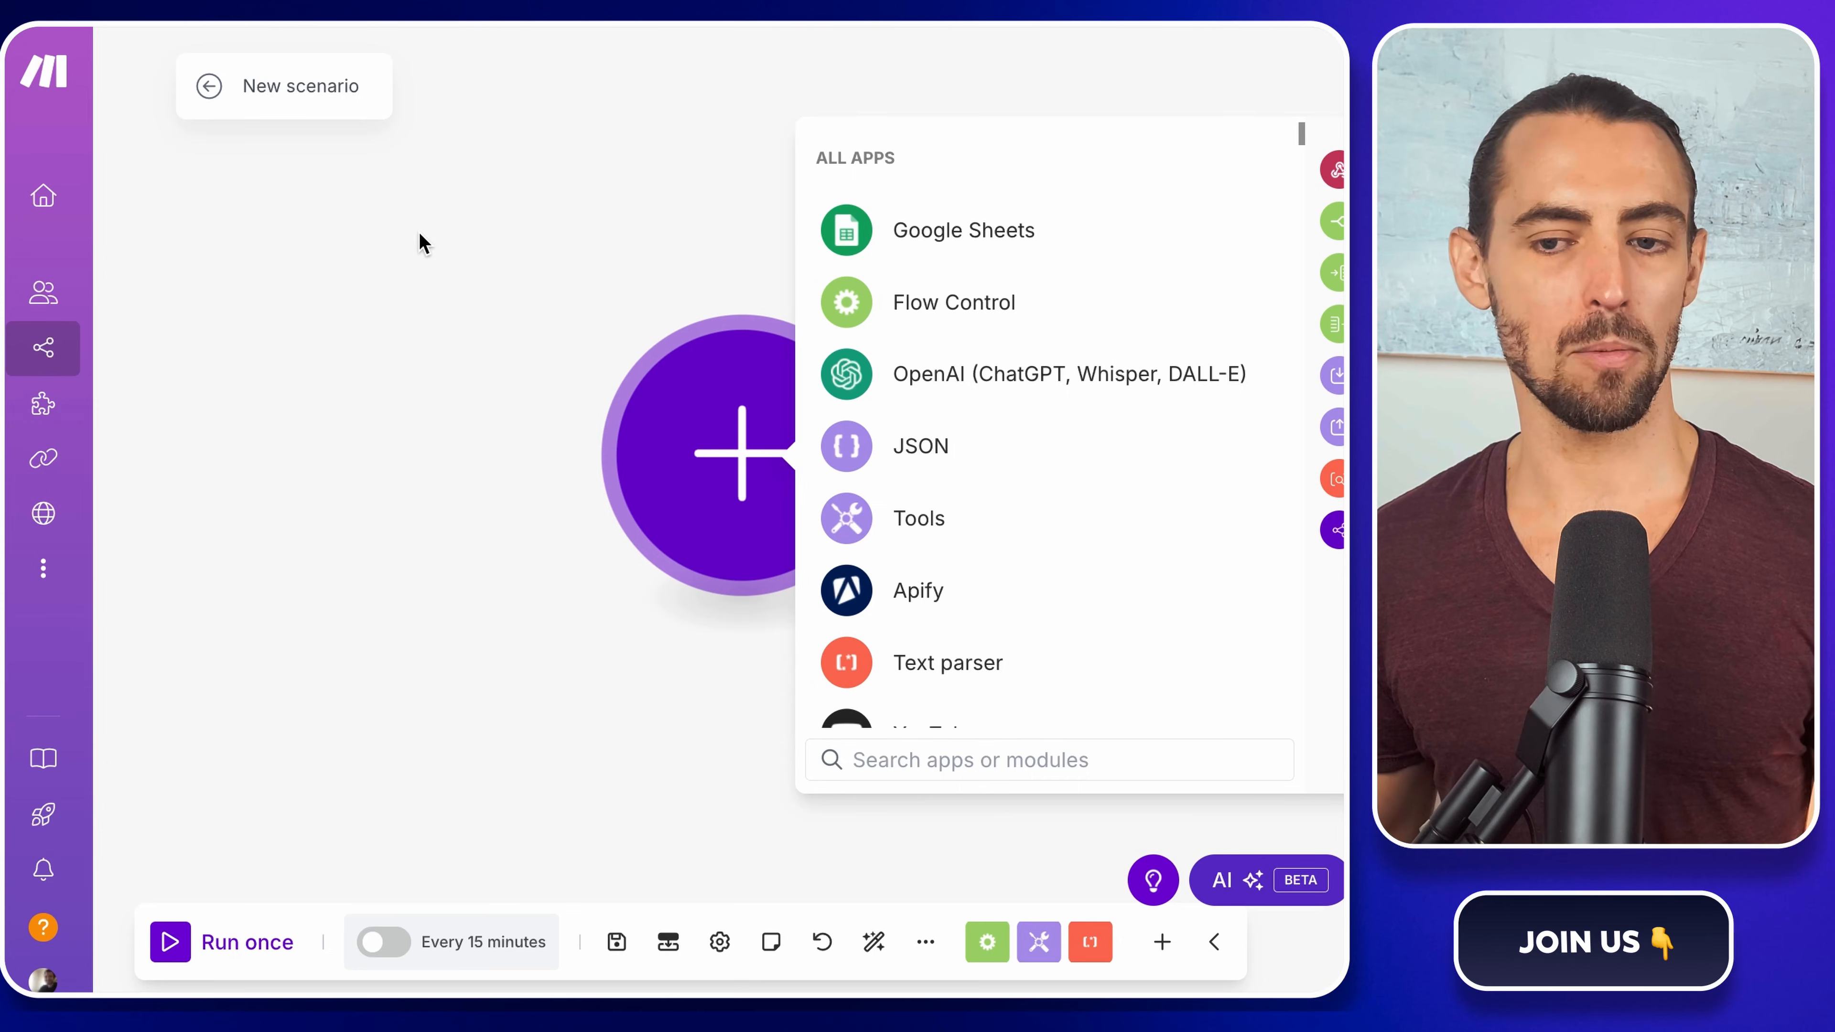
left_click(297, 87)
type("Fa")
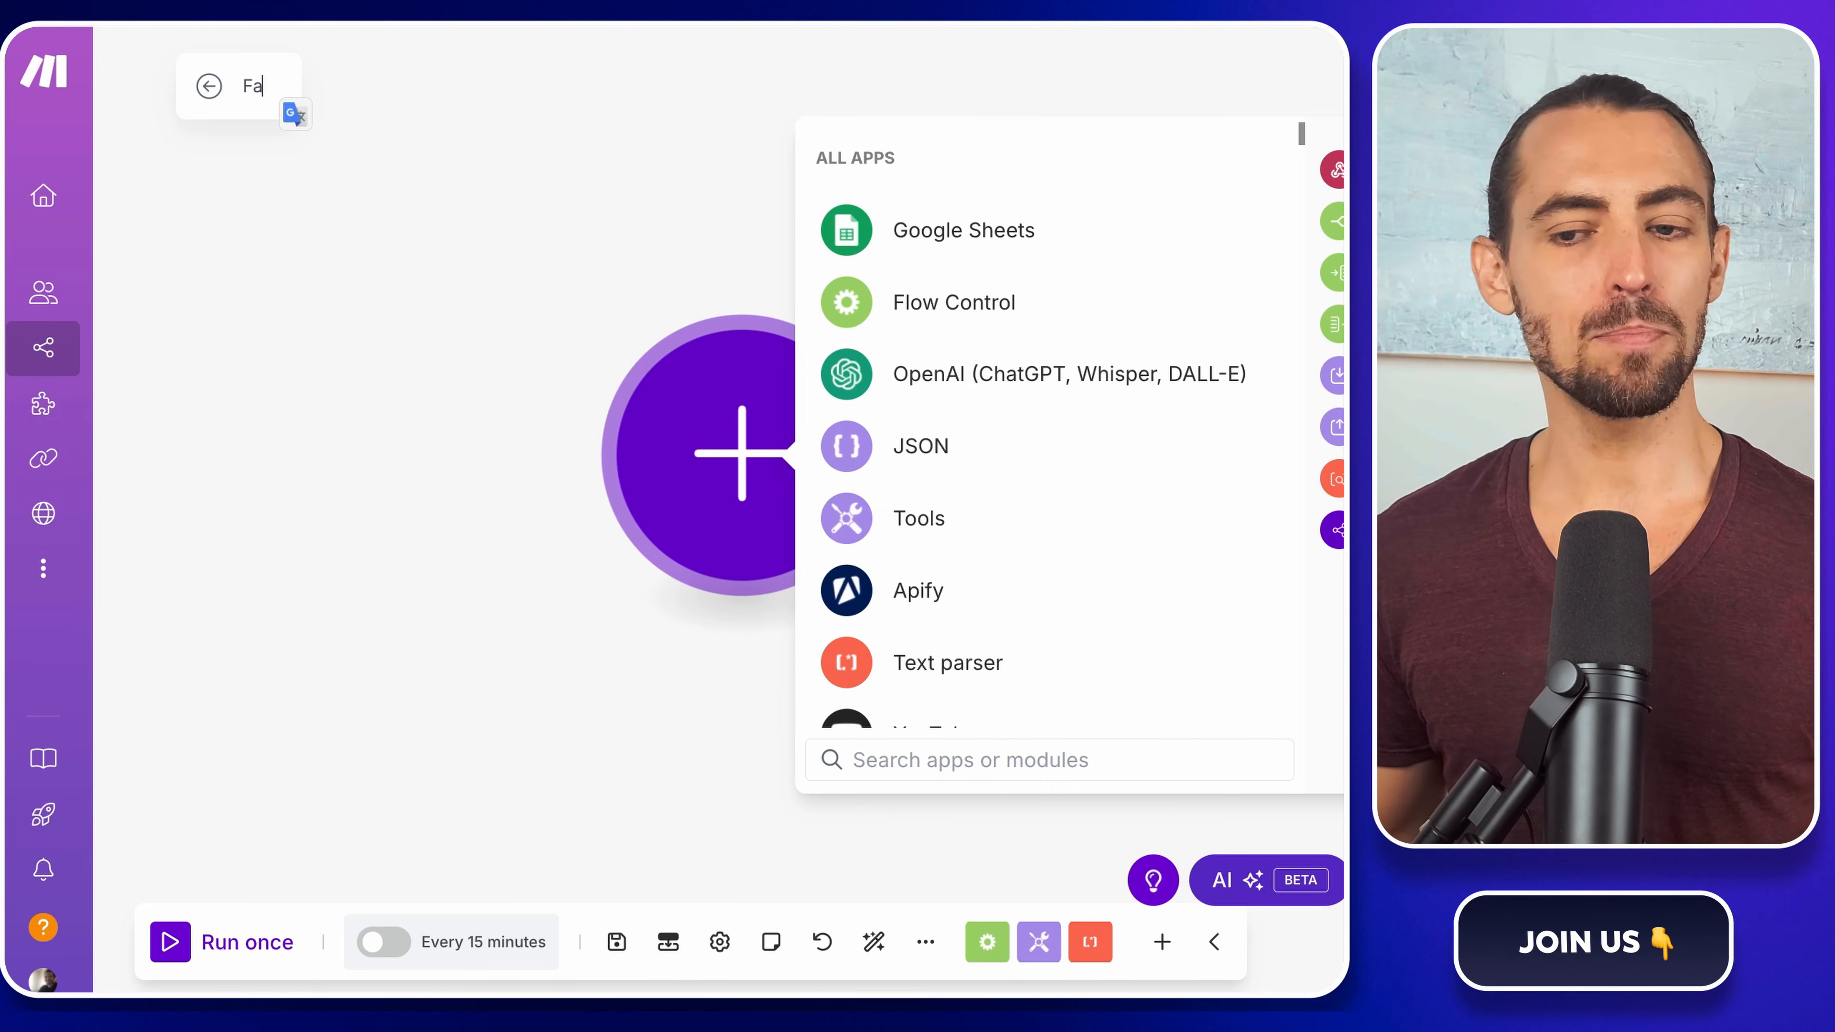
type("cebook Ads")
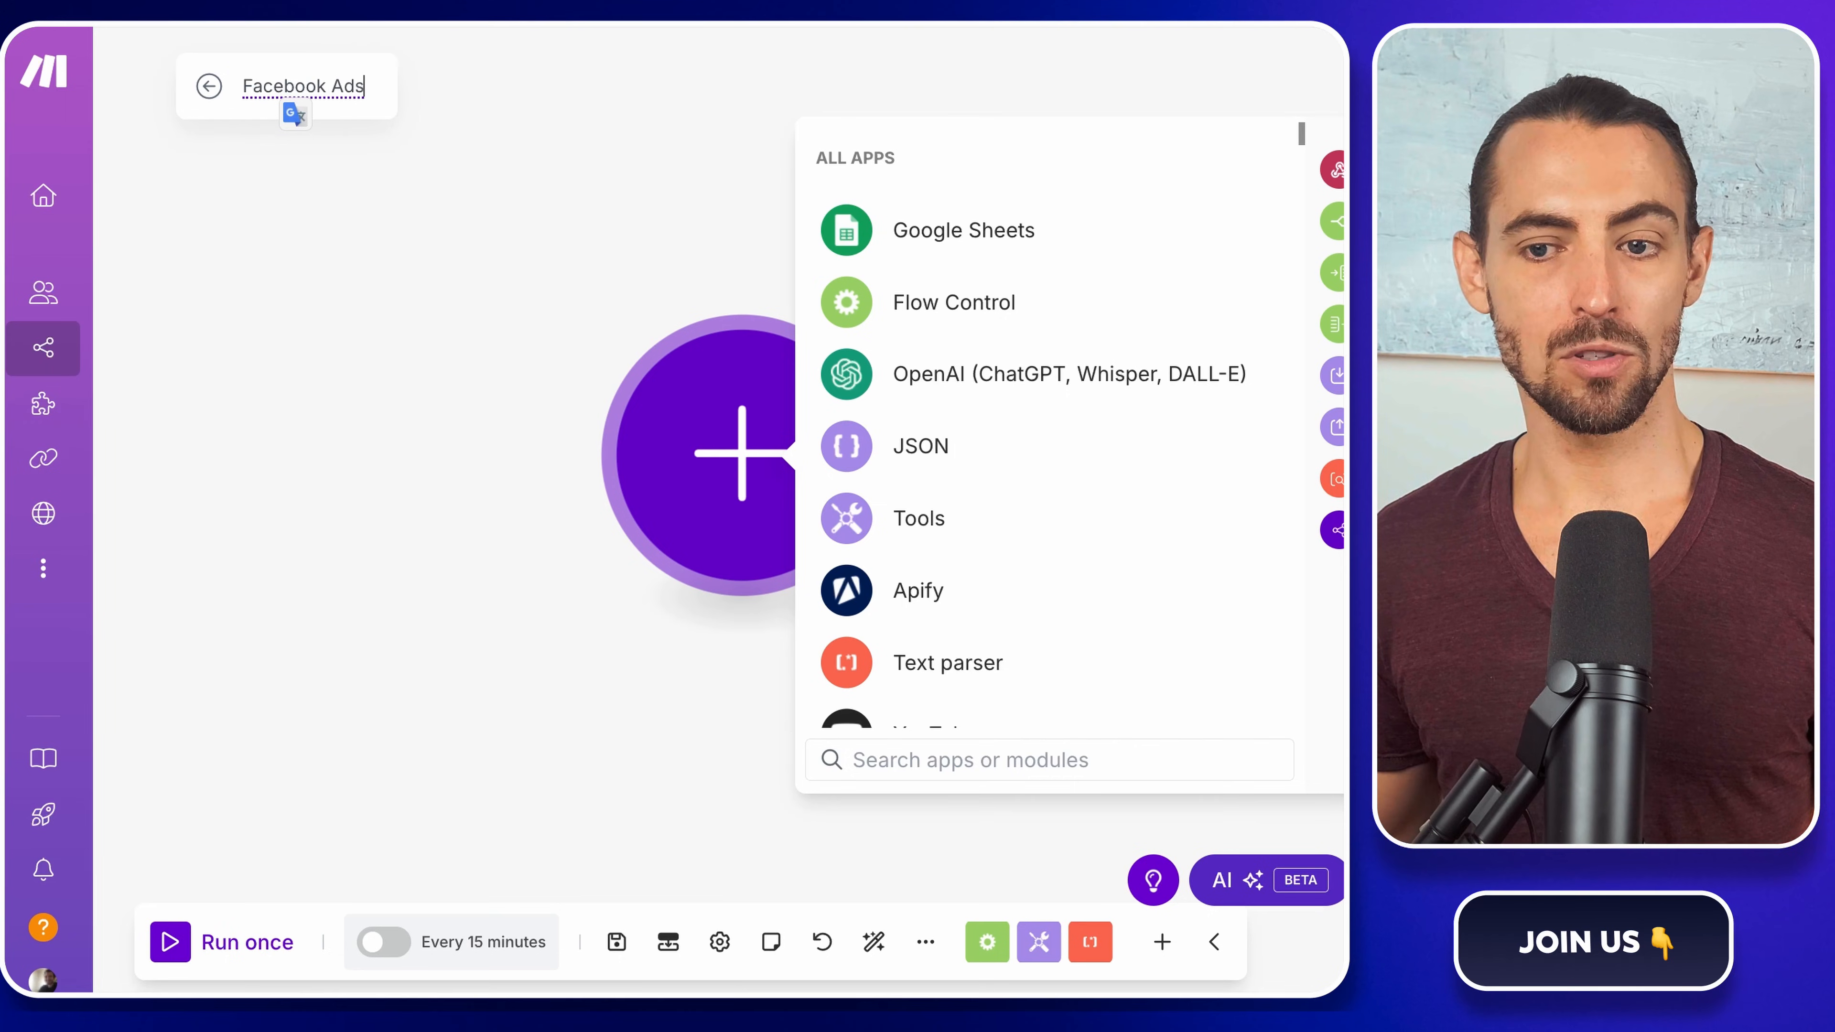
type(" Librar")
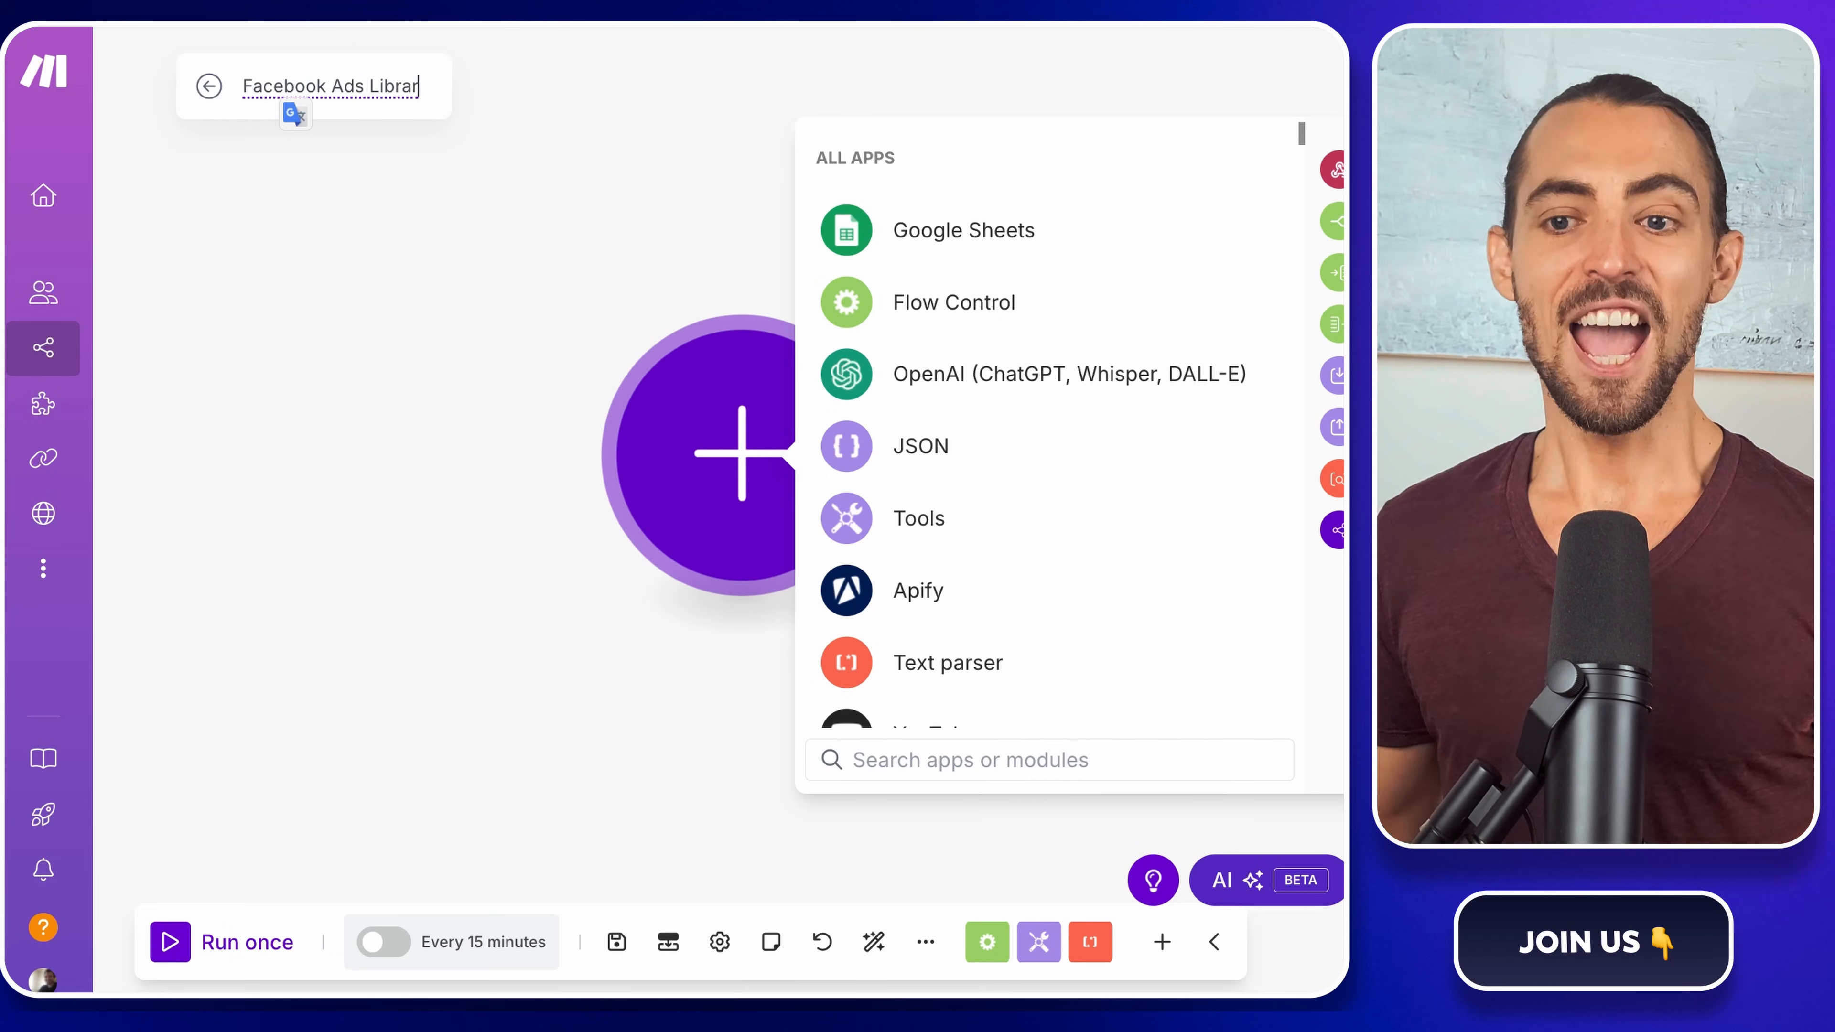
type("y Scraper")
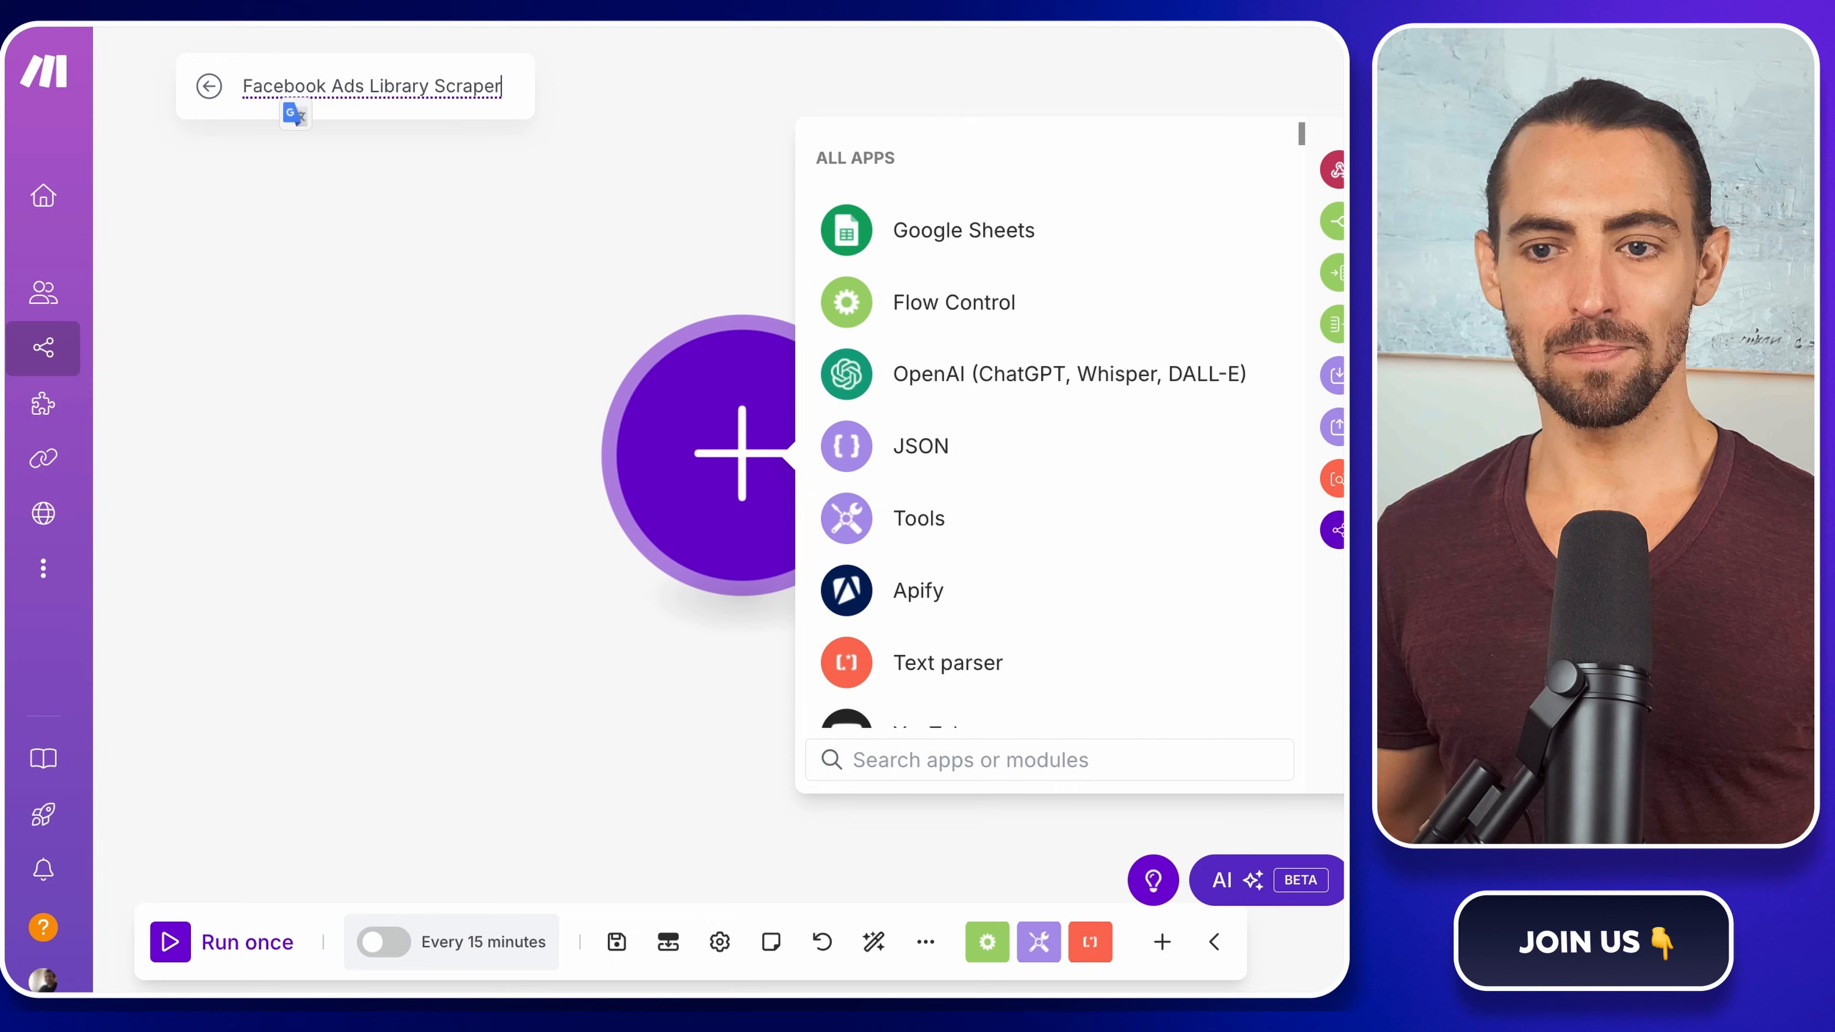
key("Return")
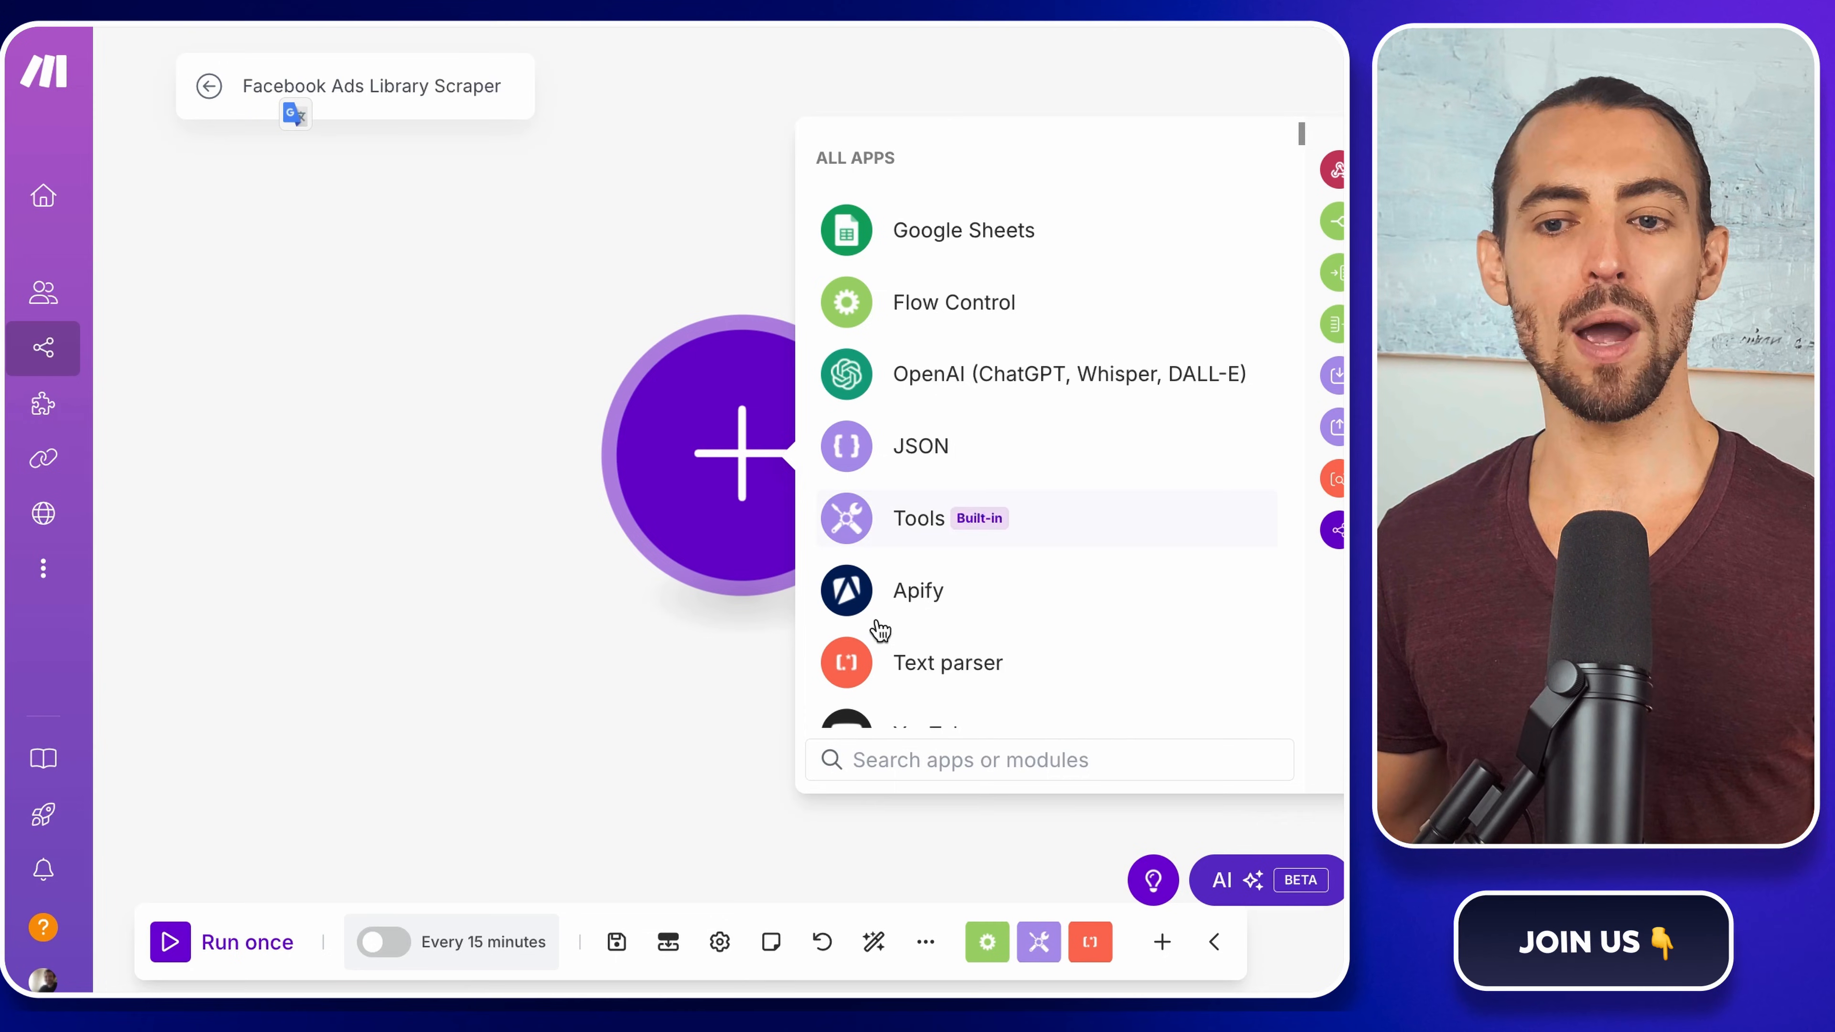
- Add the Google Sheets Search Rows module as the scenario's first module
left_click(958, 755)
type("g")
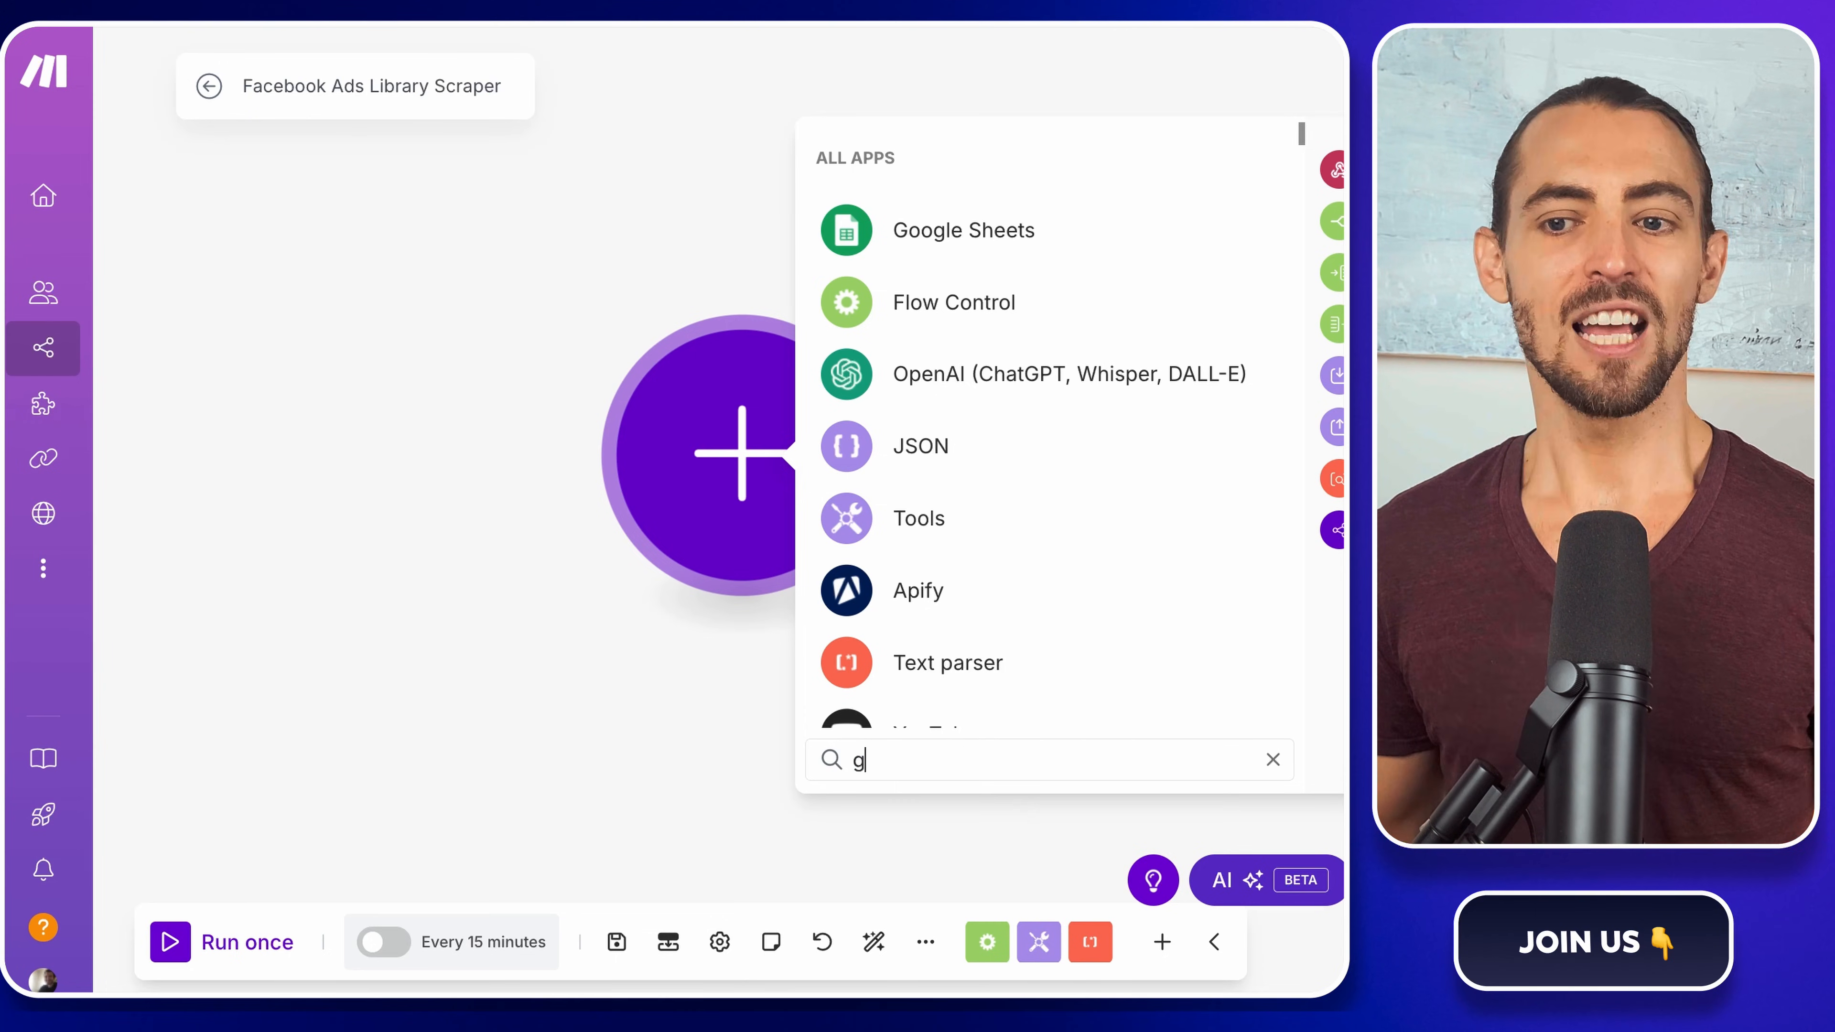
type("oogle shee")
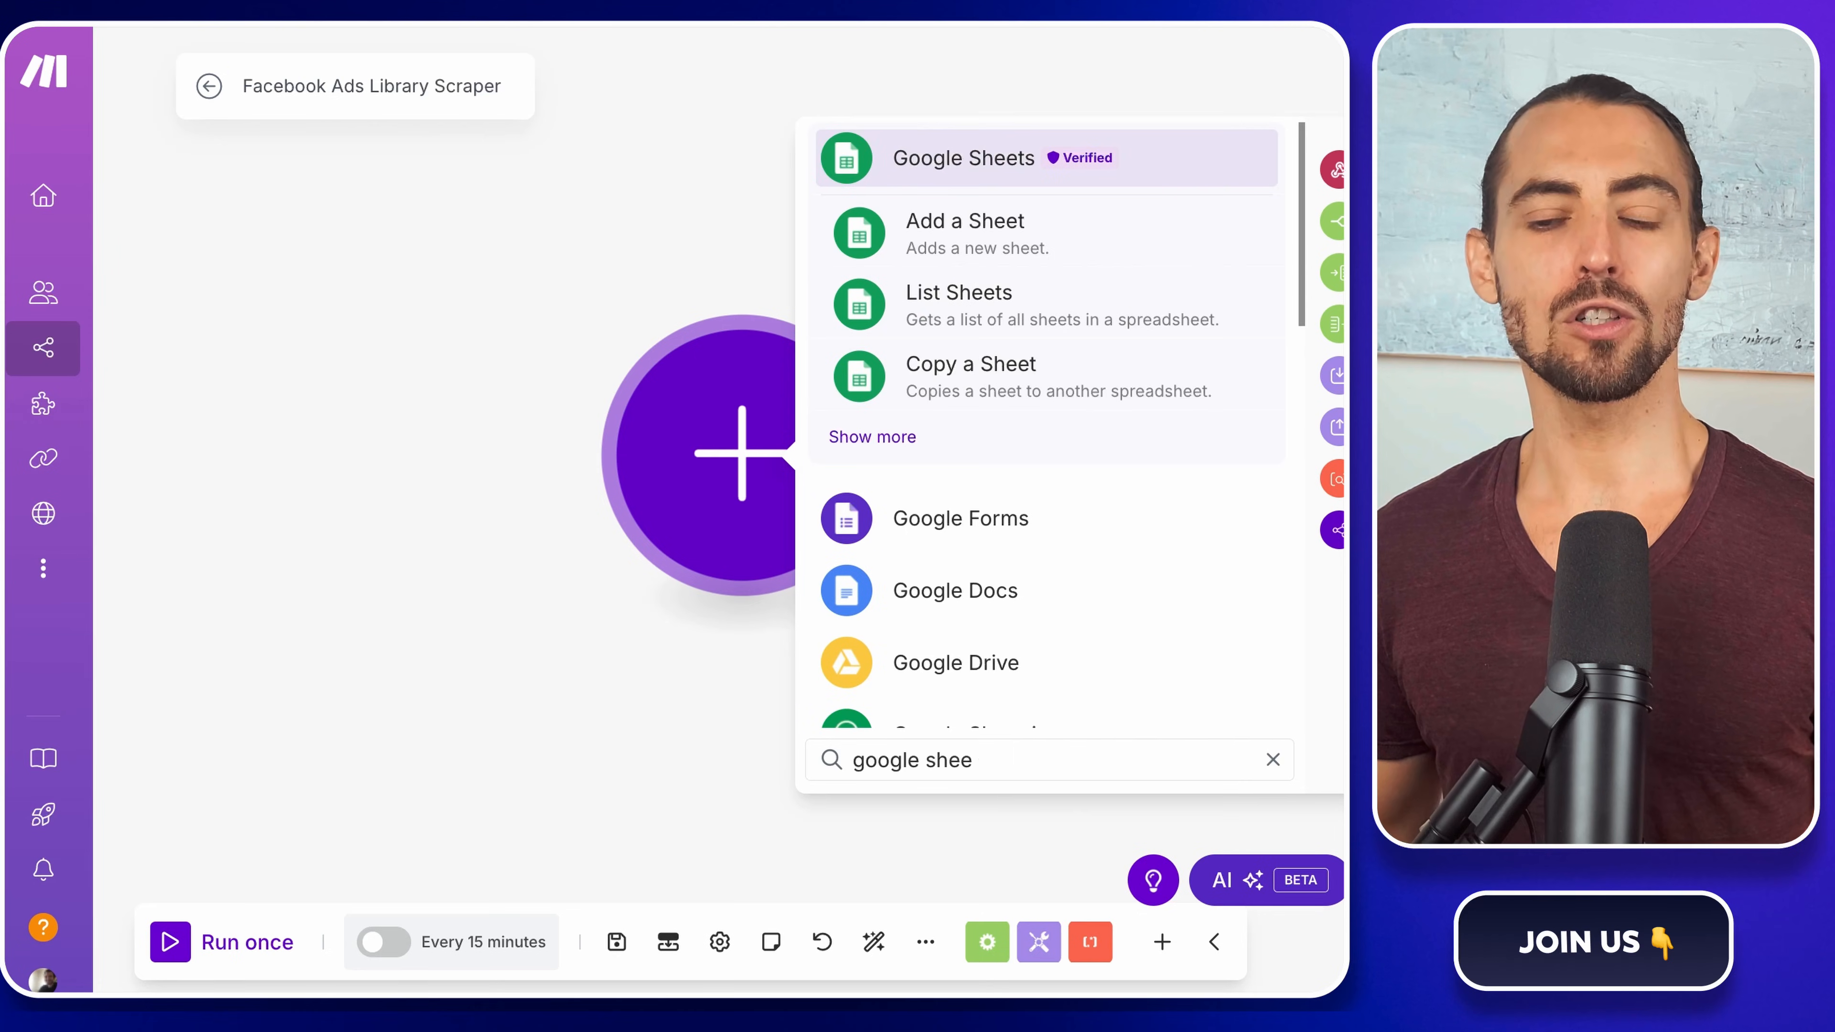
left_click(872, 437)
scroll(997, 506, "down", 5)
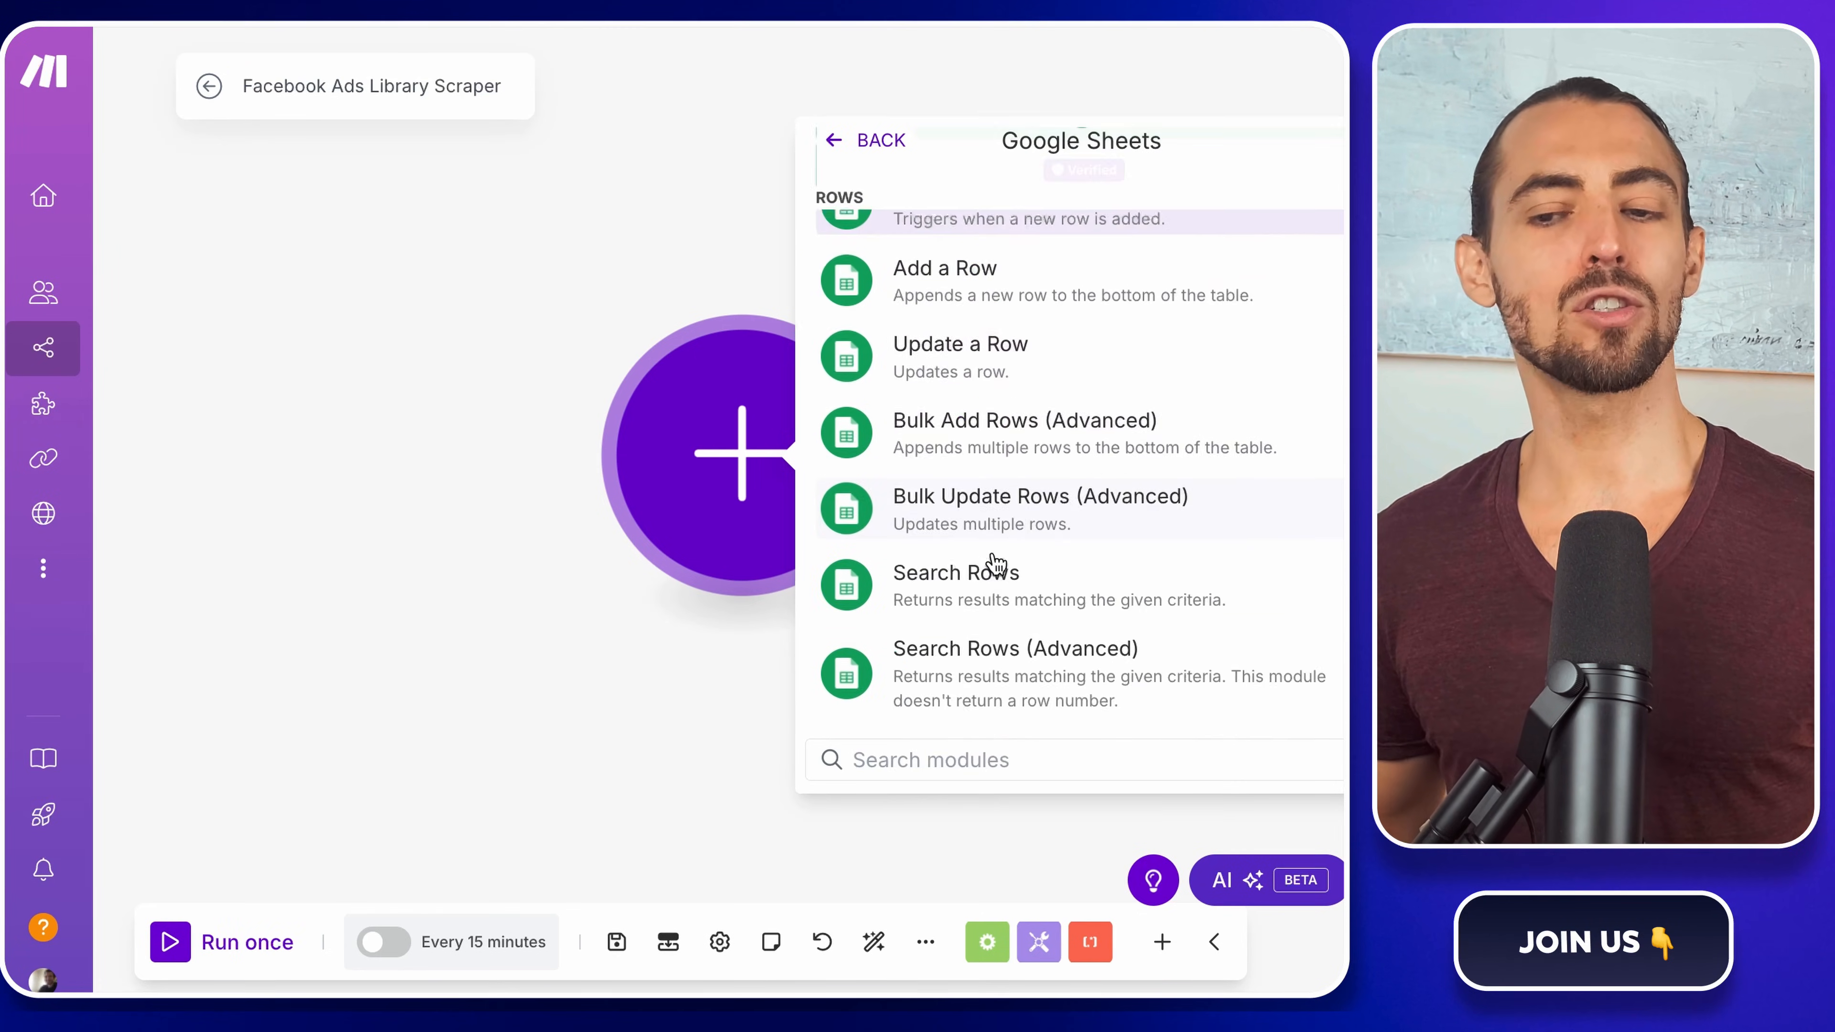
left_click(984, 405)
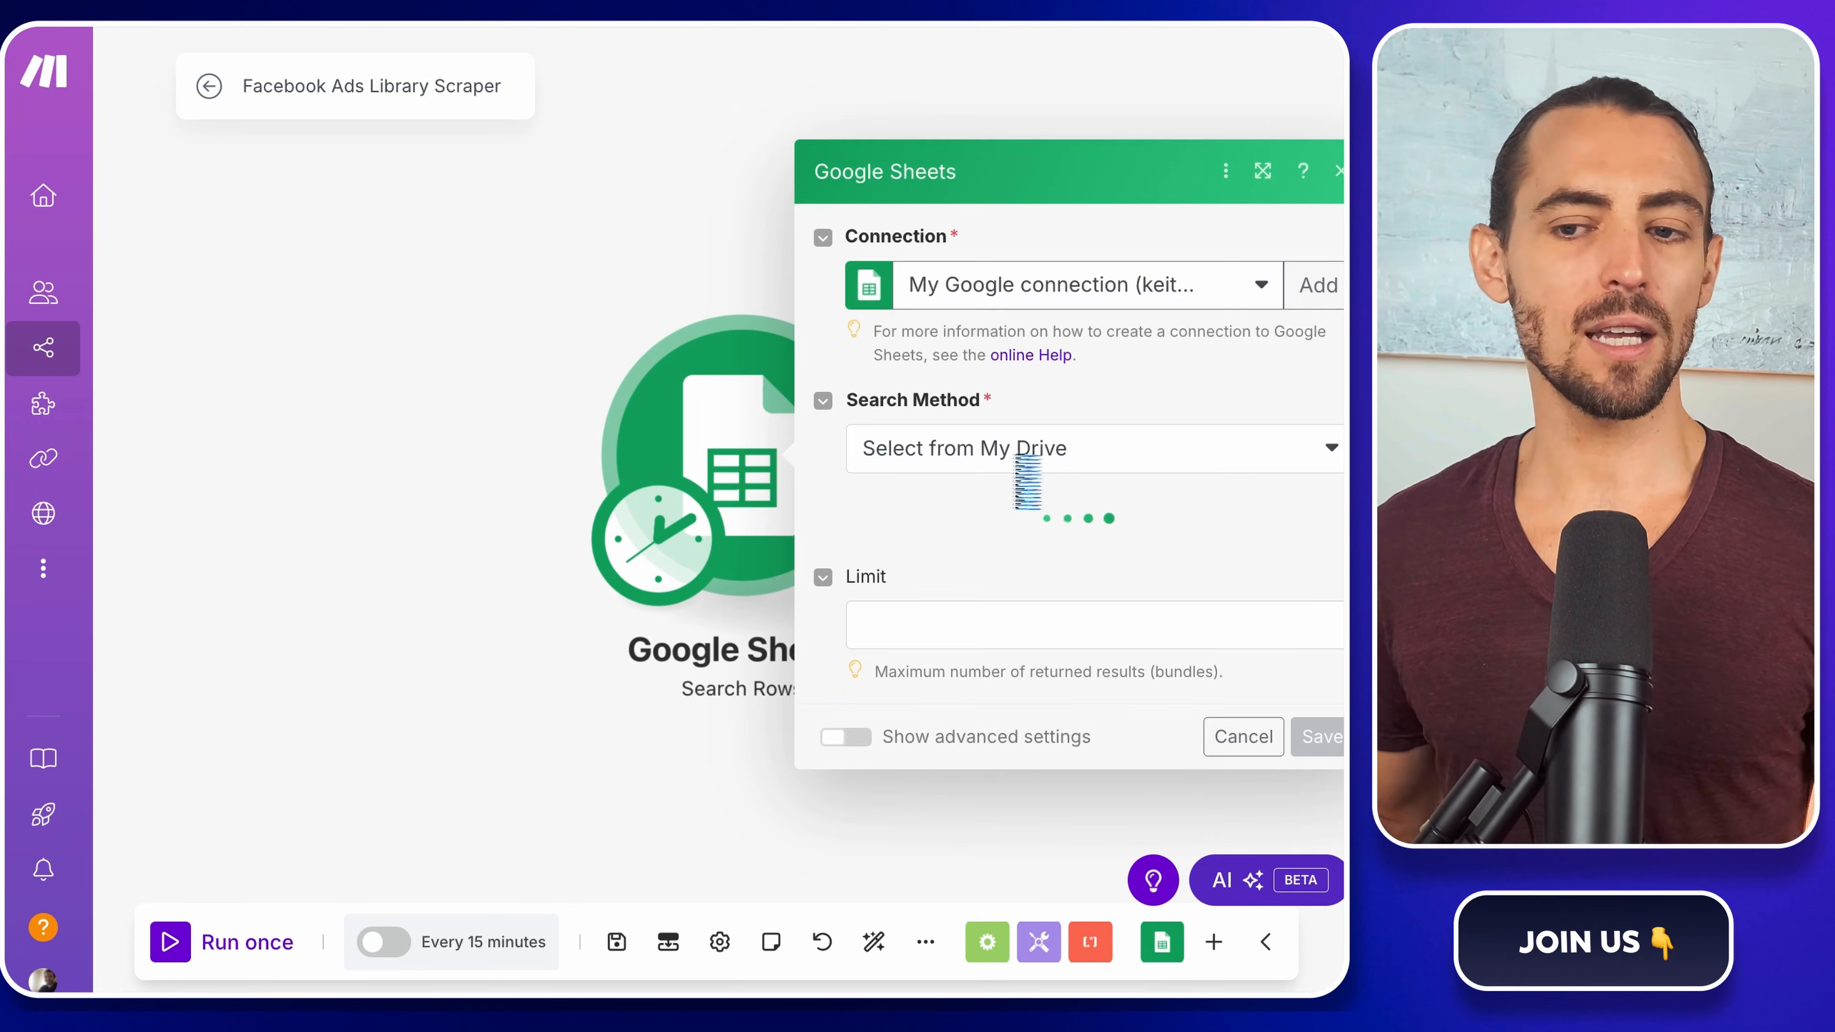
- Set the Search Rows module to the Facebook Ads spreadsheet and its Sheet1 sheet, and save the module
left_click(1309, 289)
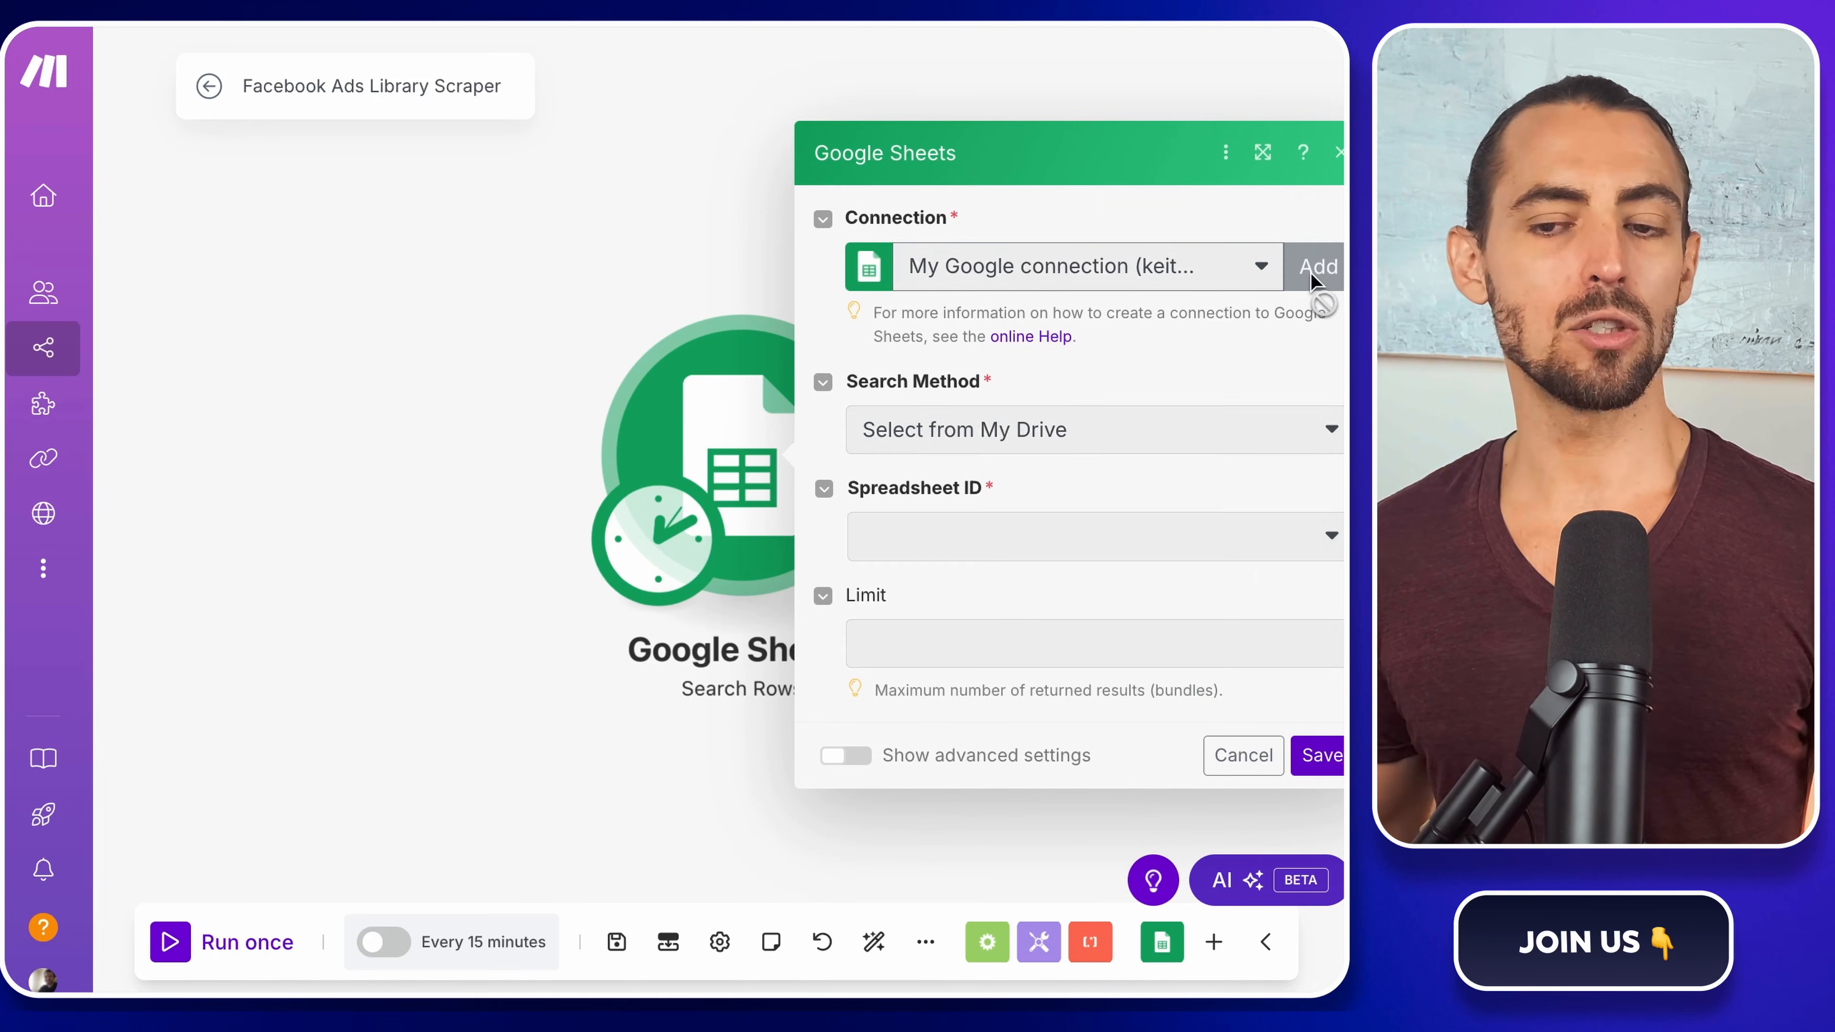
left_click(1135, 577)
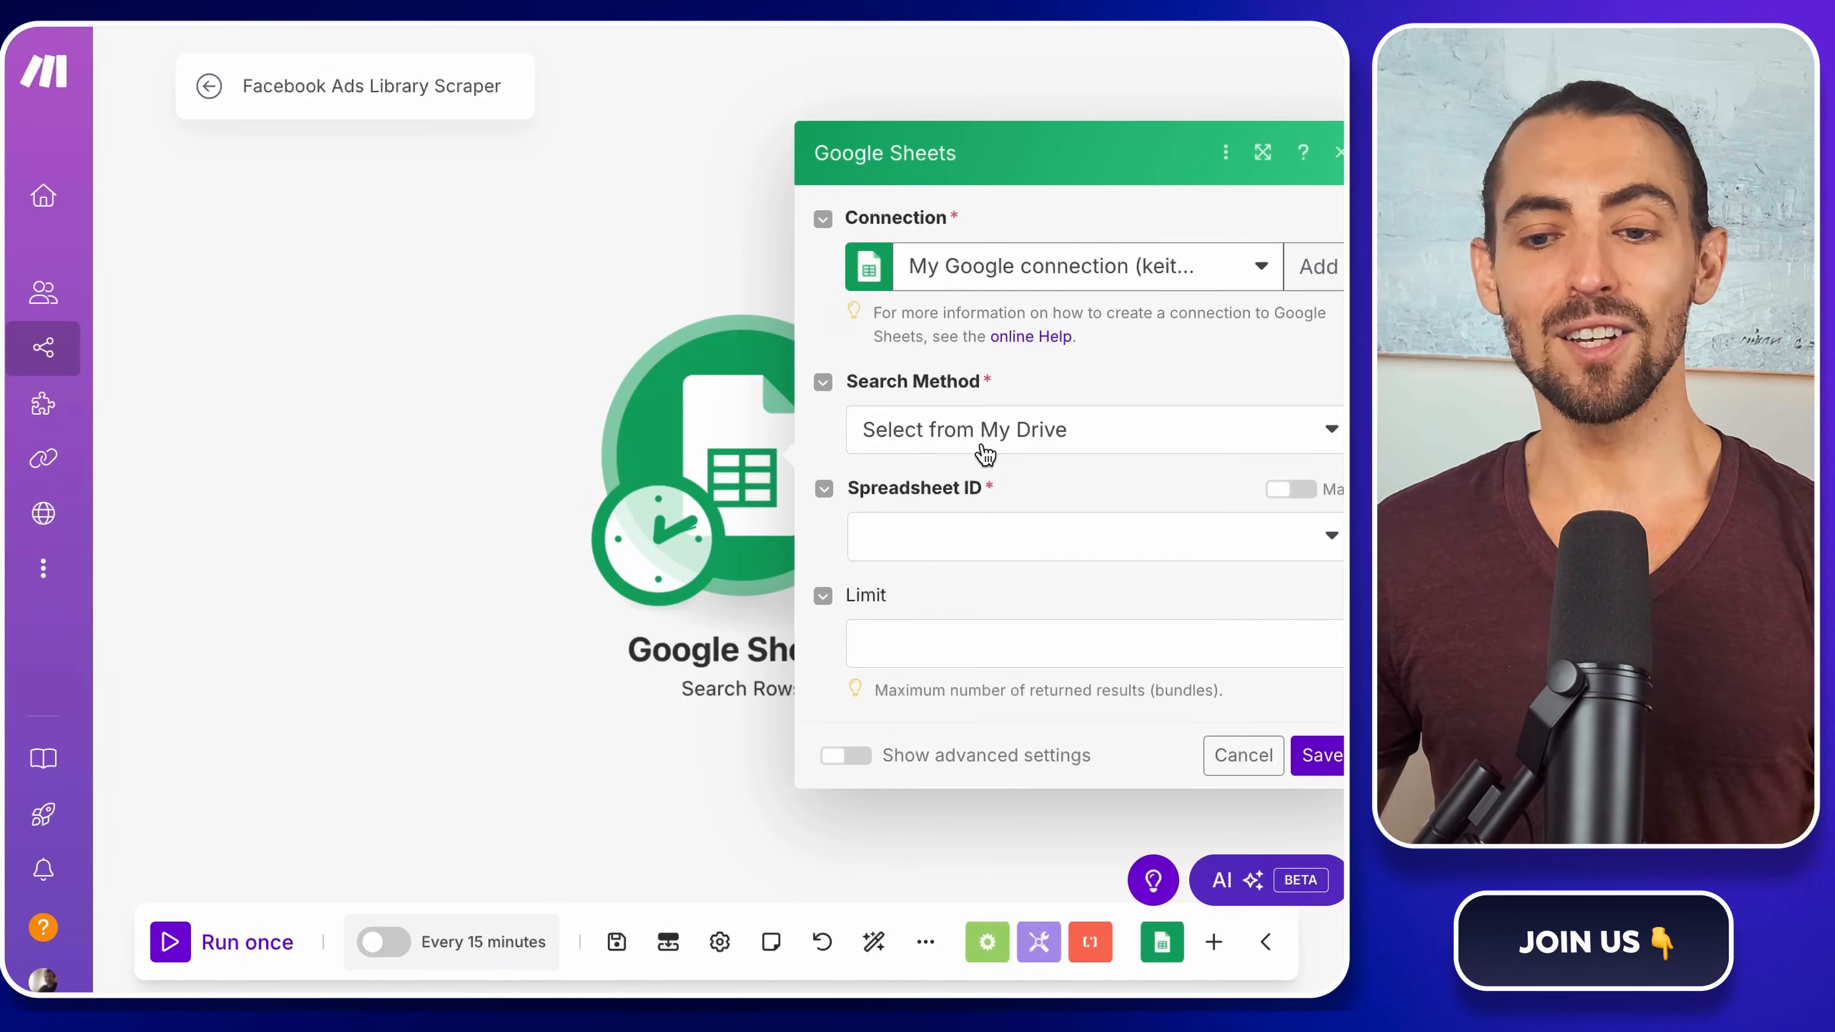
left_click(983, 539)
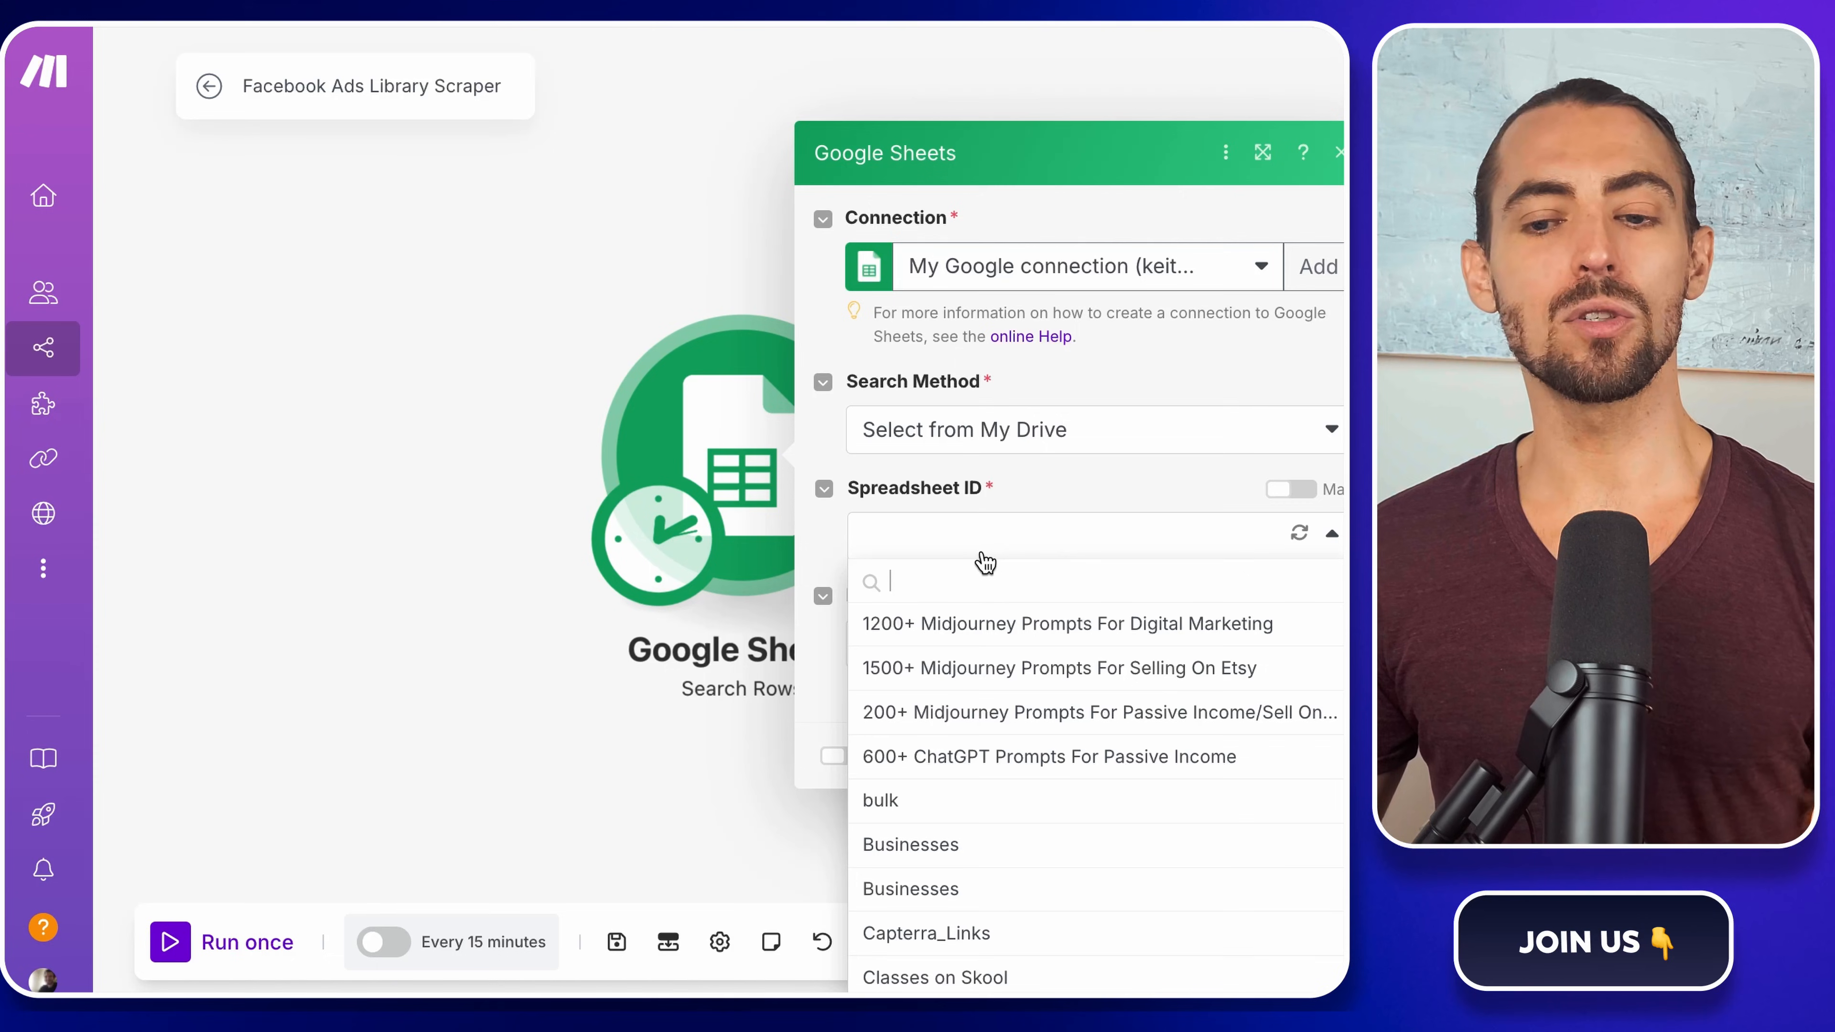
type("fa")
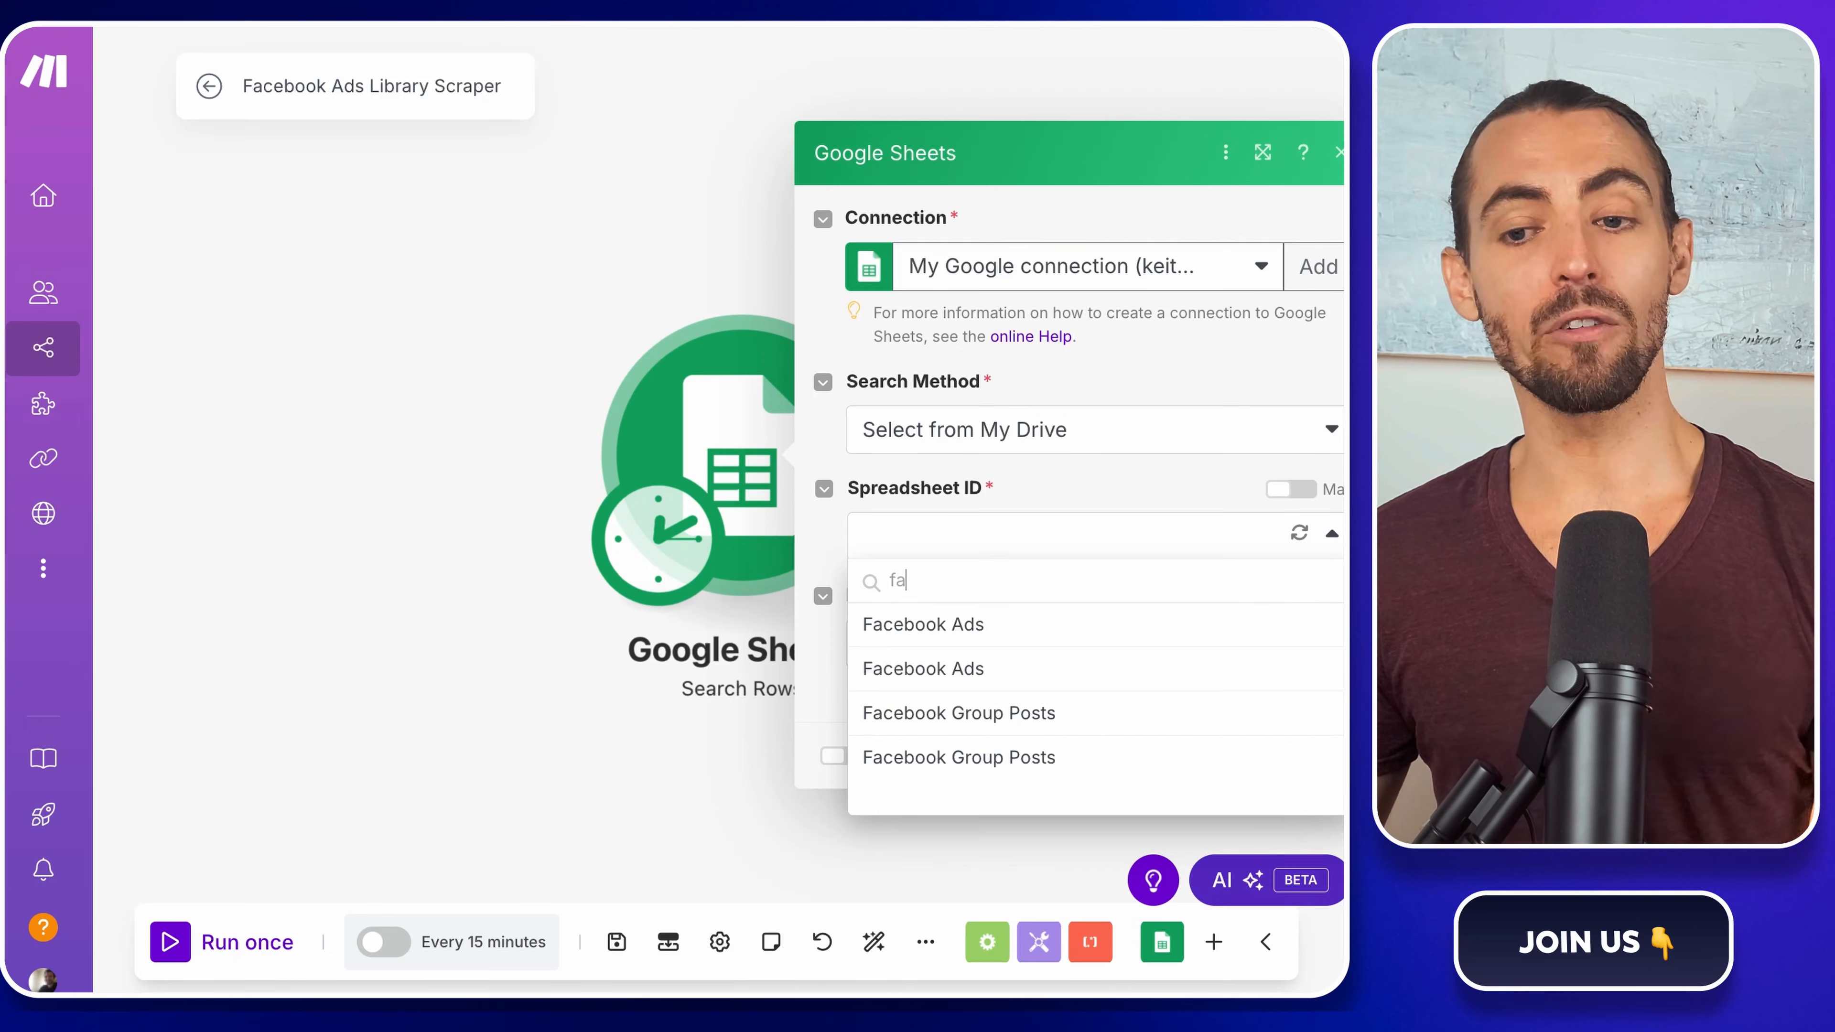
type("cebook")
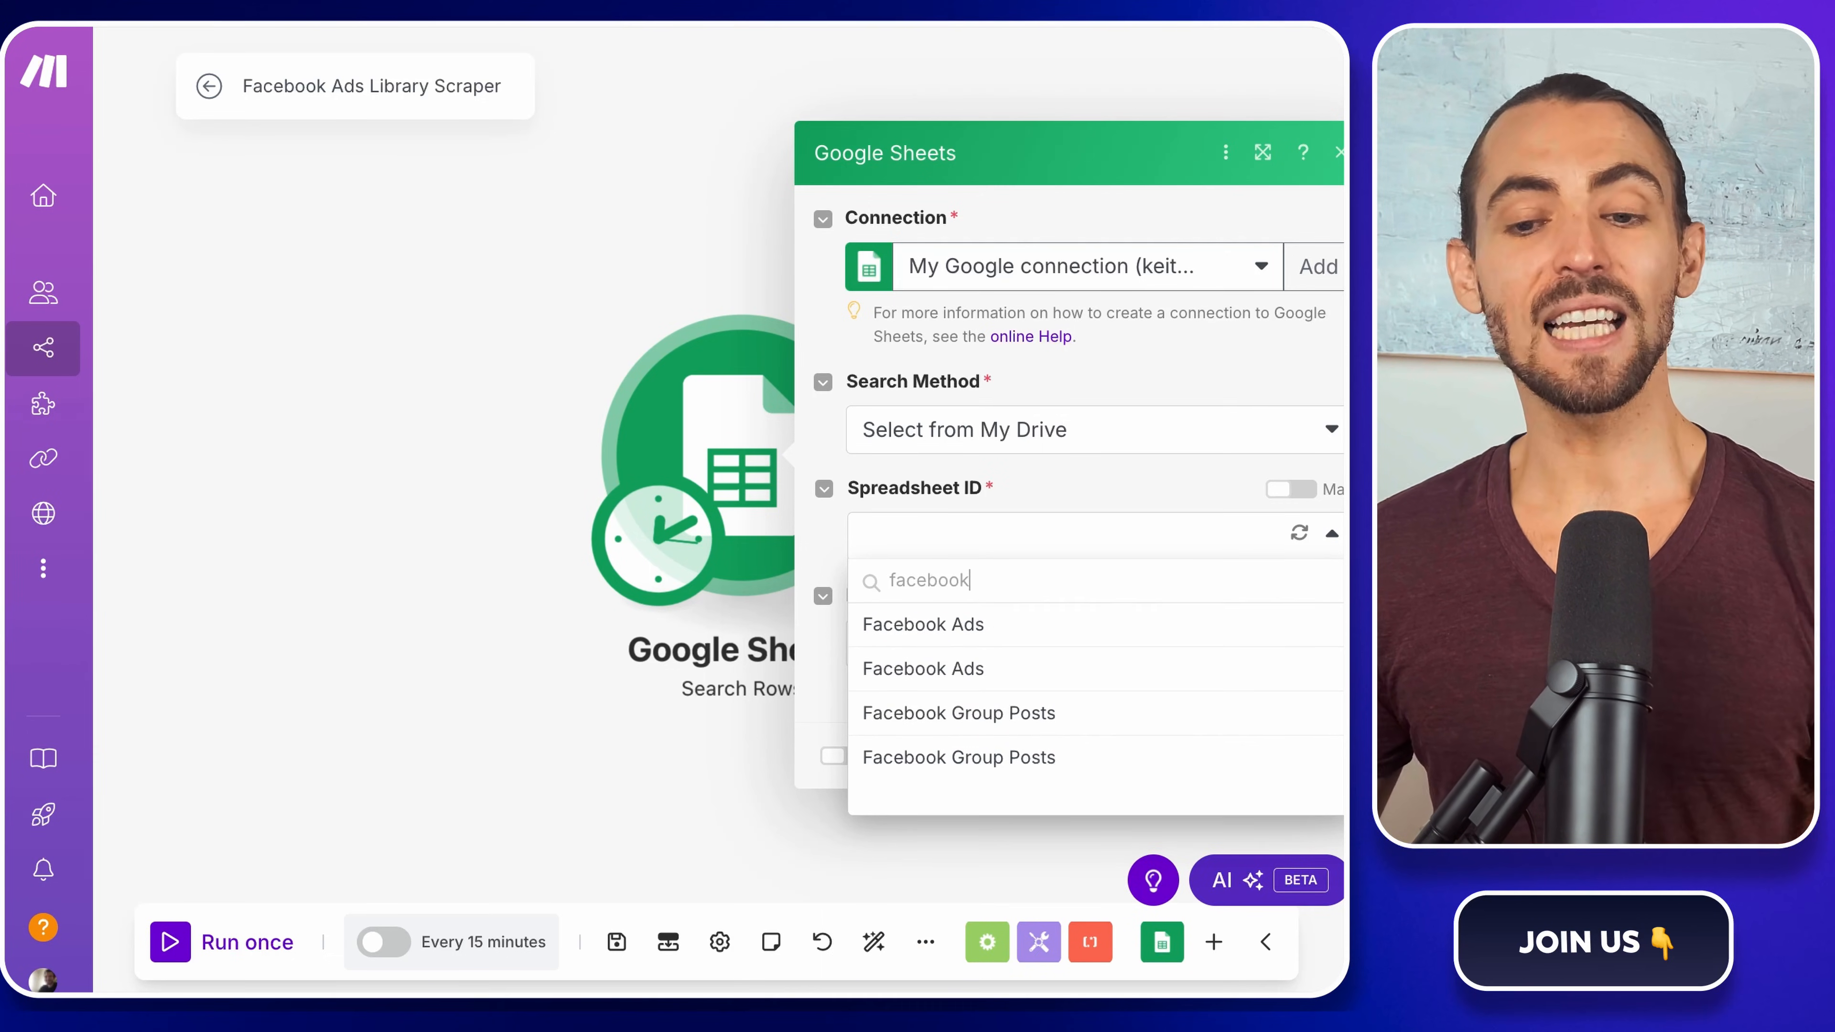
left_click(984, 624)
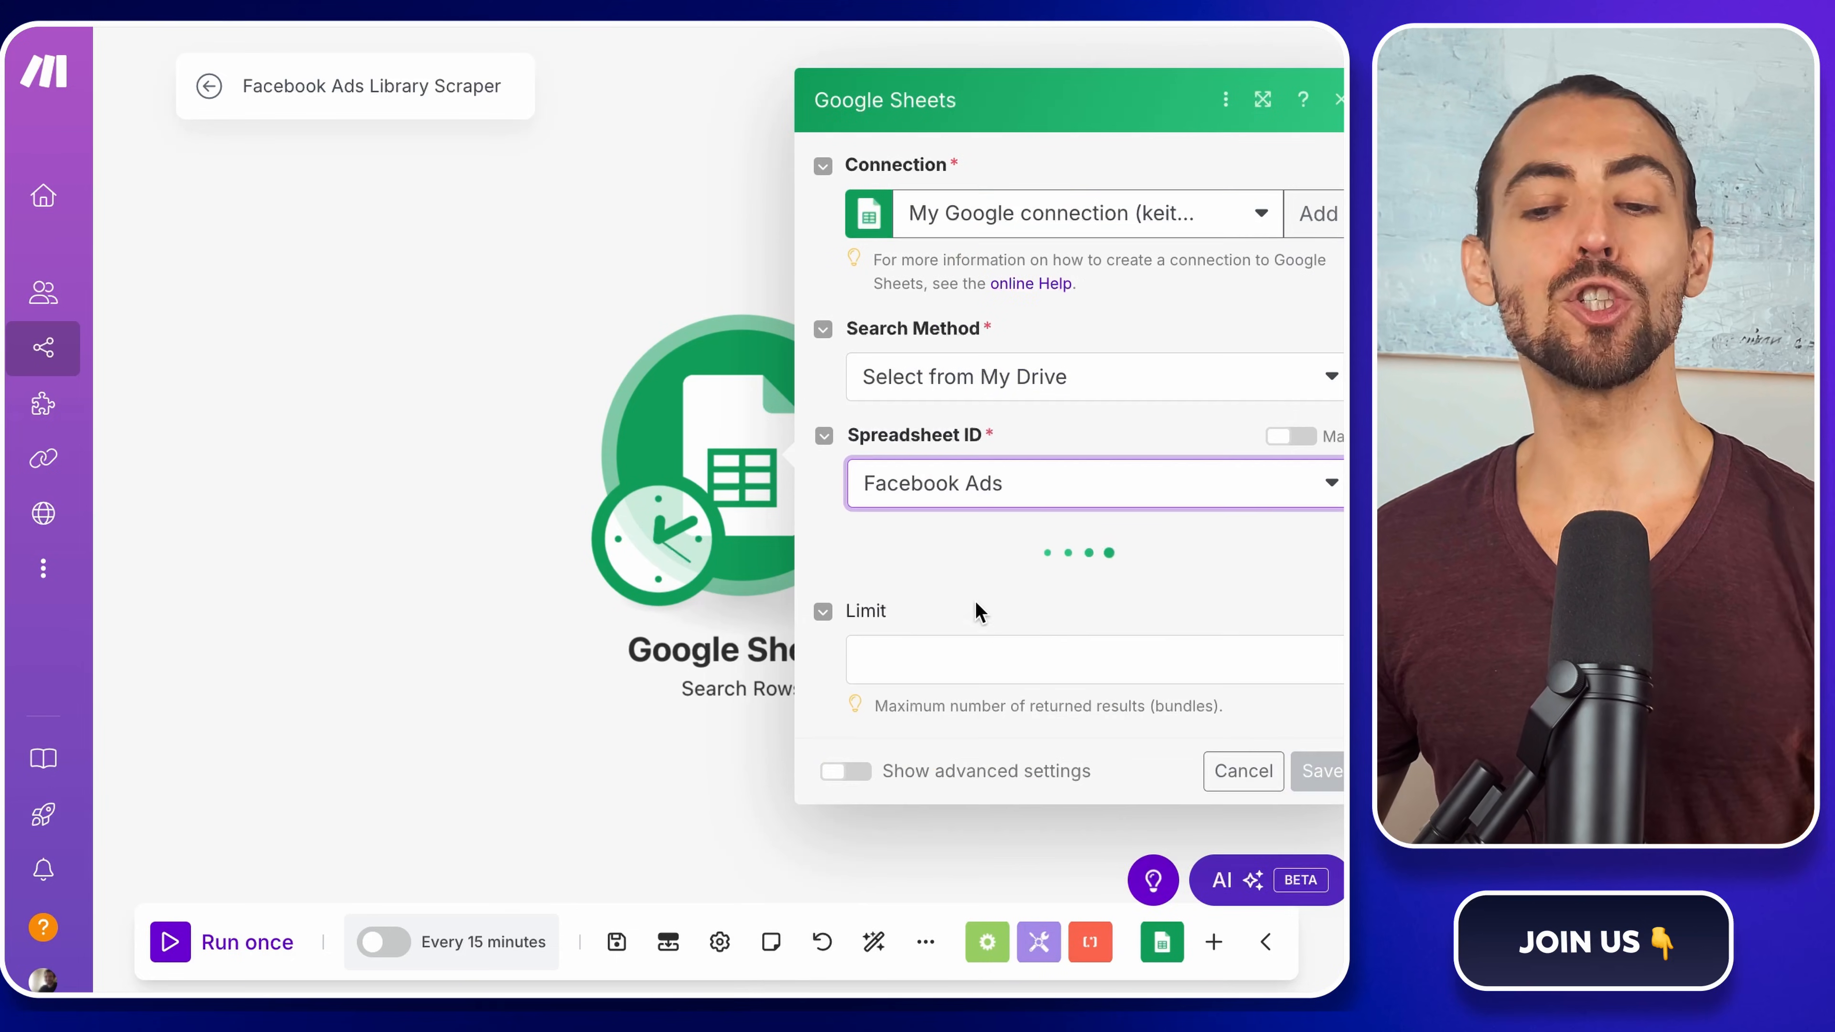
left_click(977, 611)
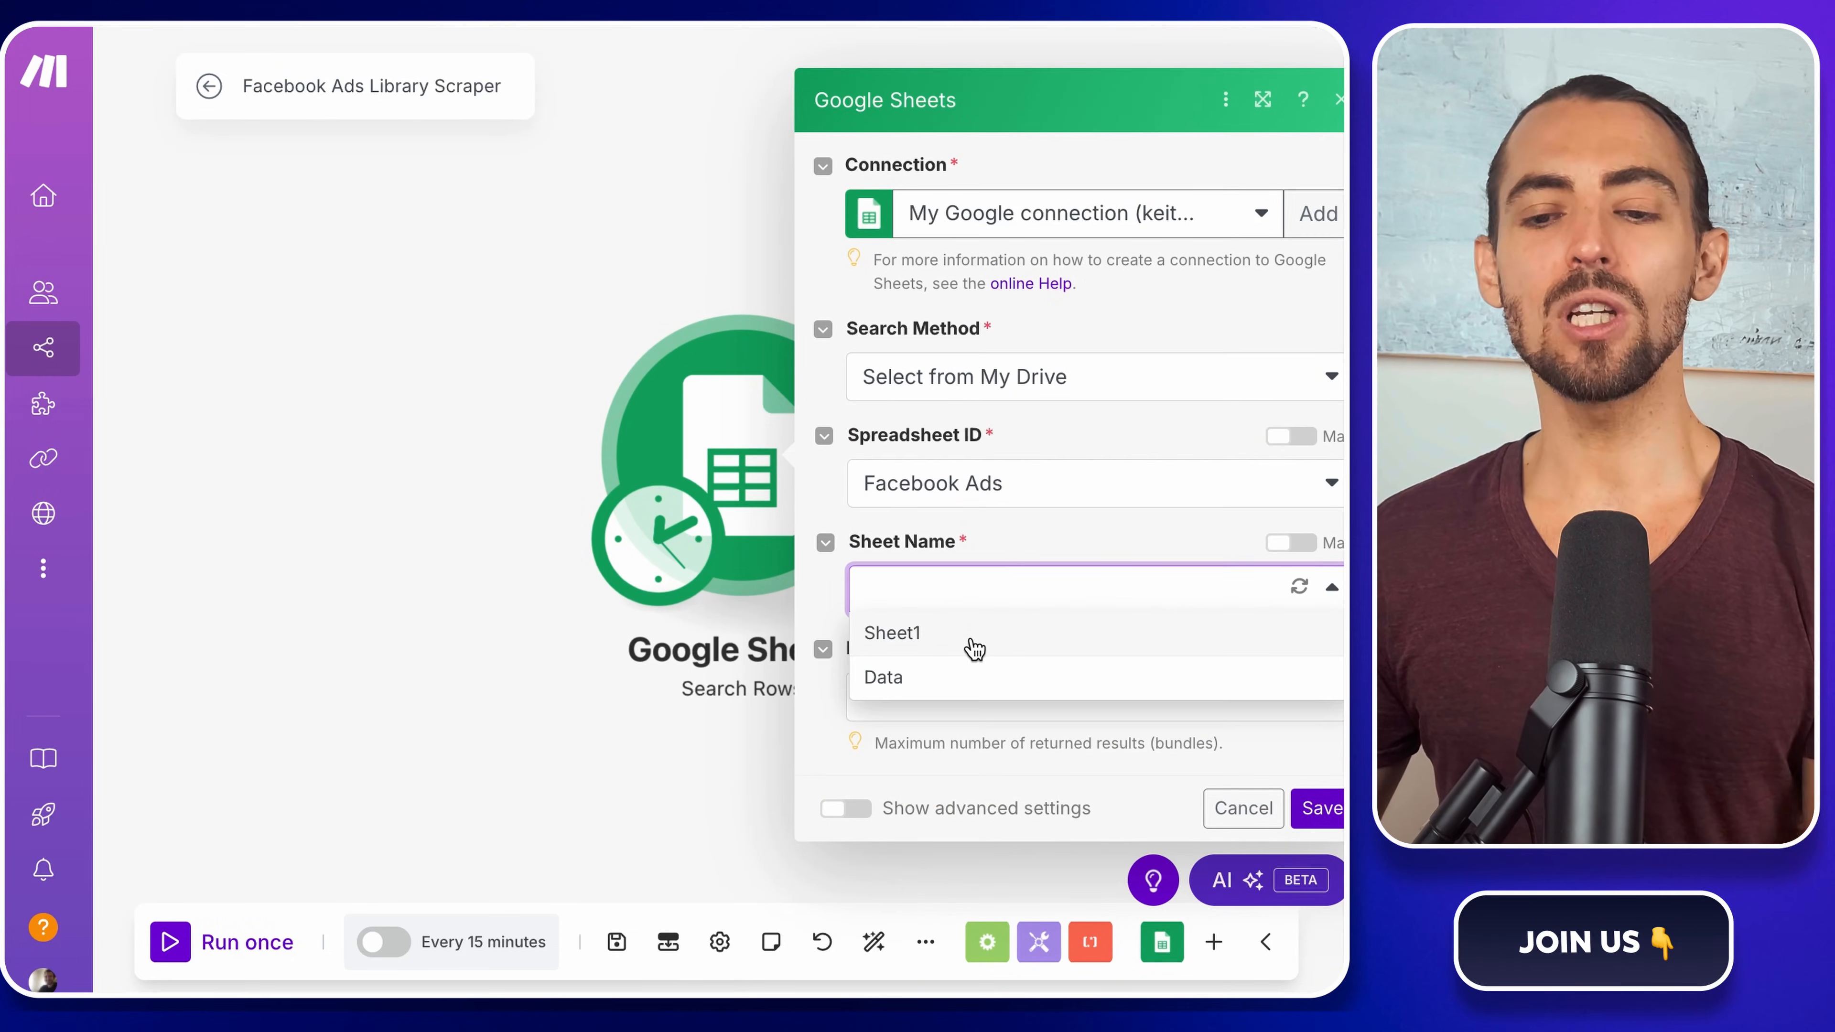
left_click(977, 635)
scroll(1258, 766, "down", 2)
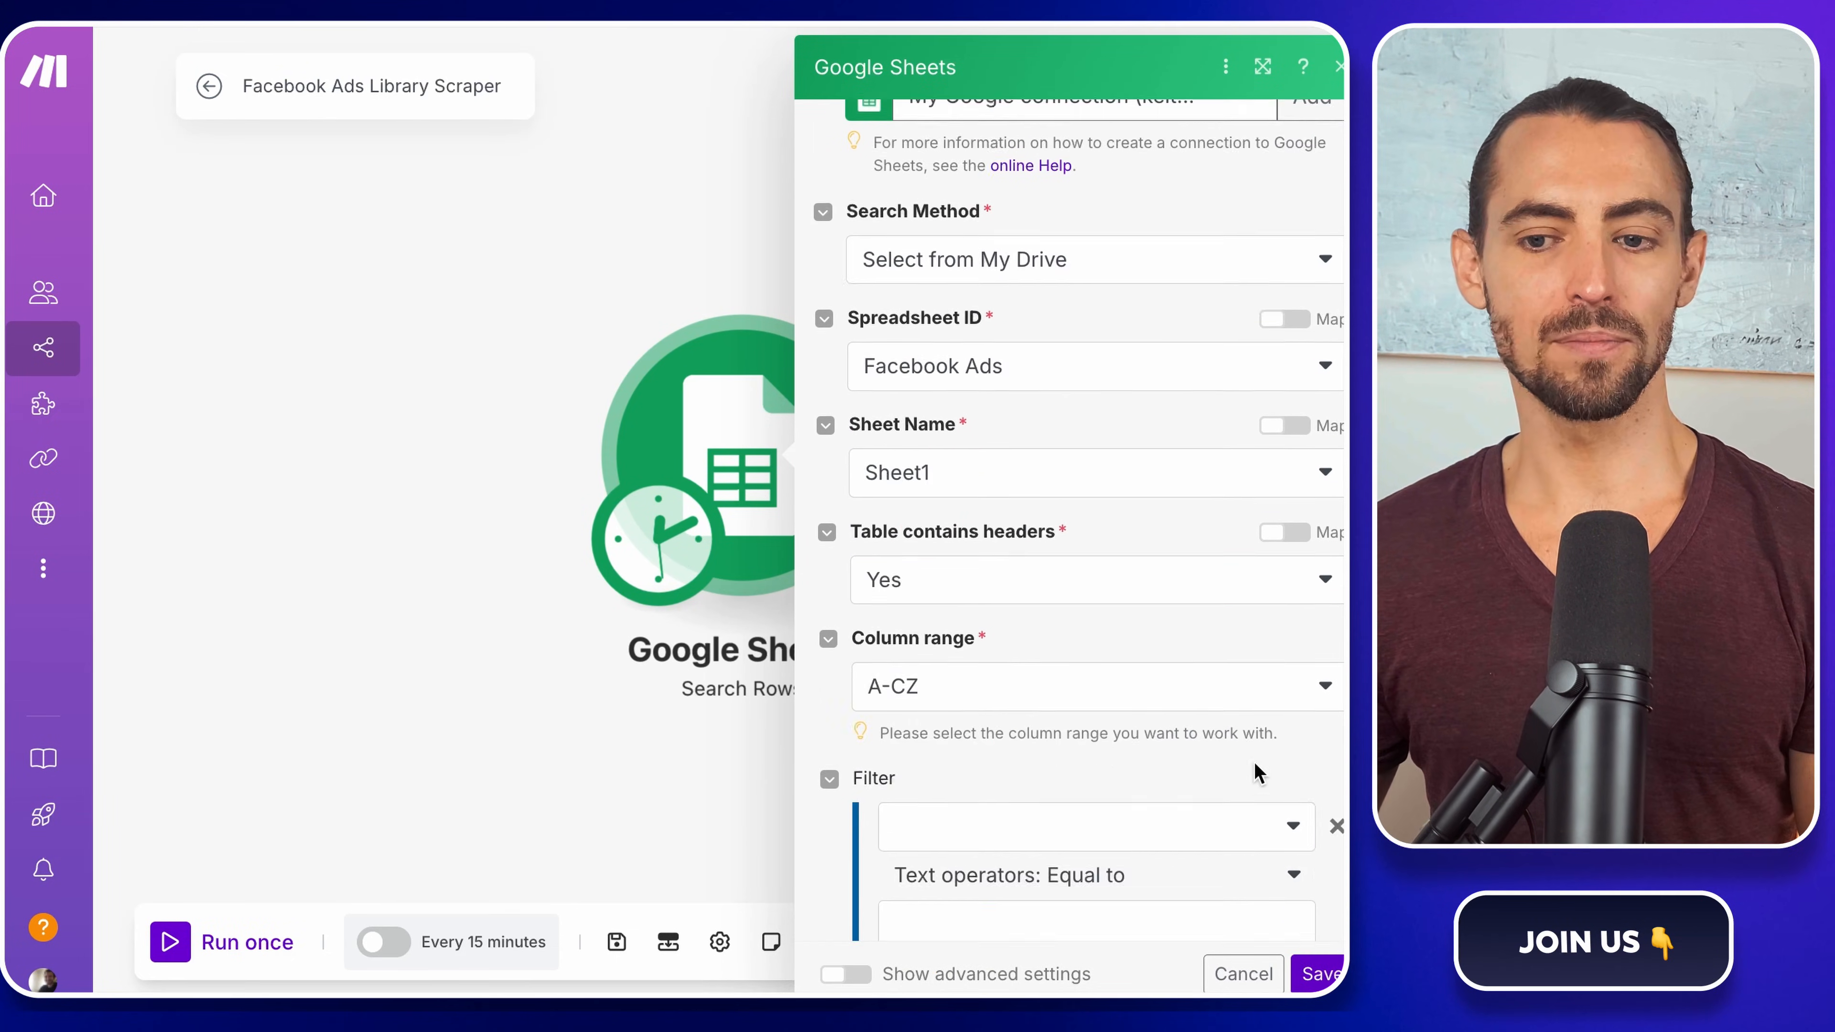
left_click(1316, 976)
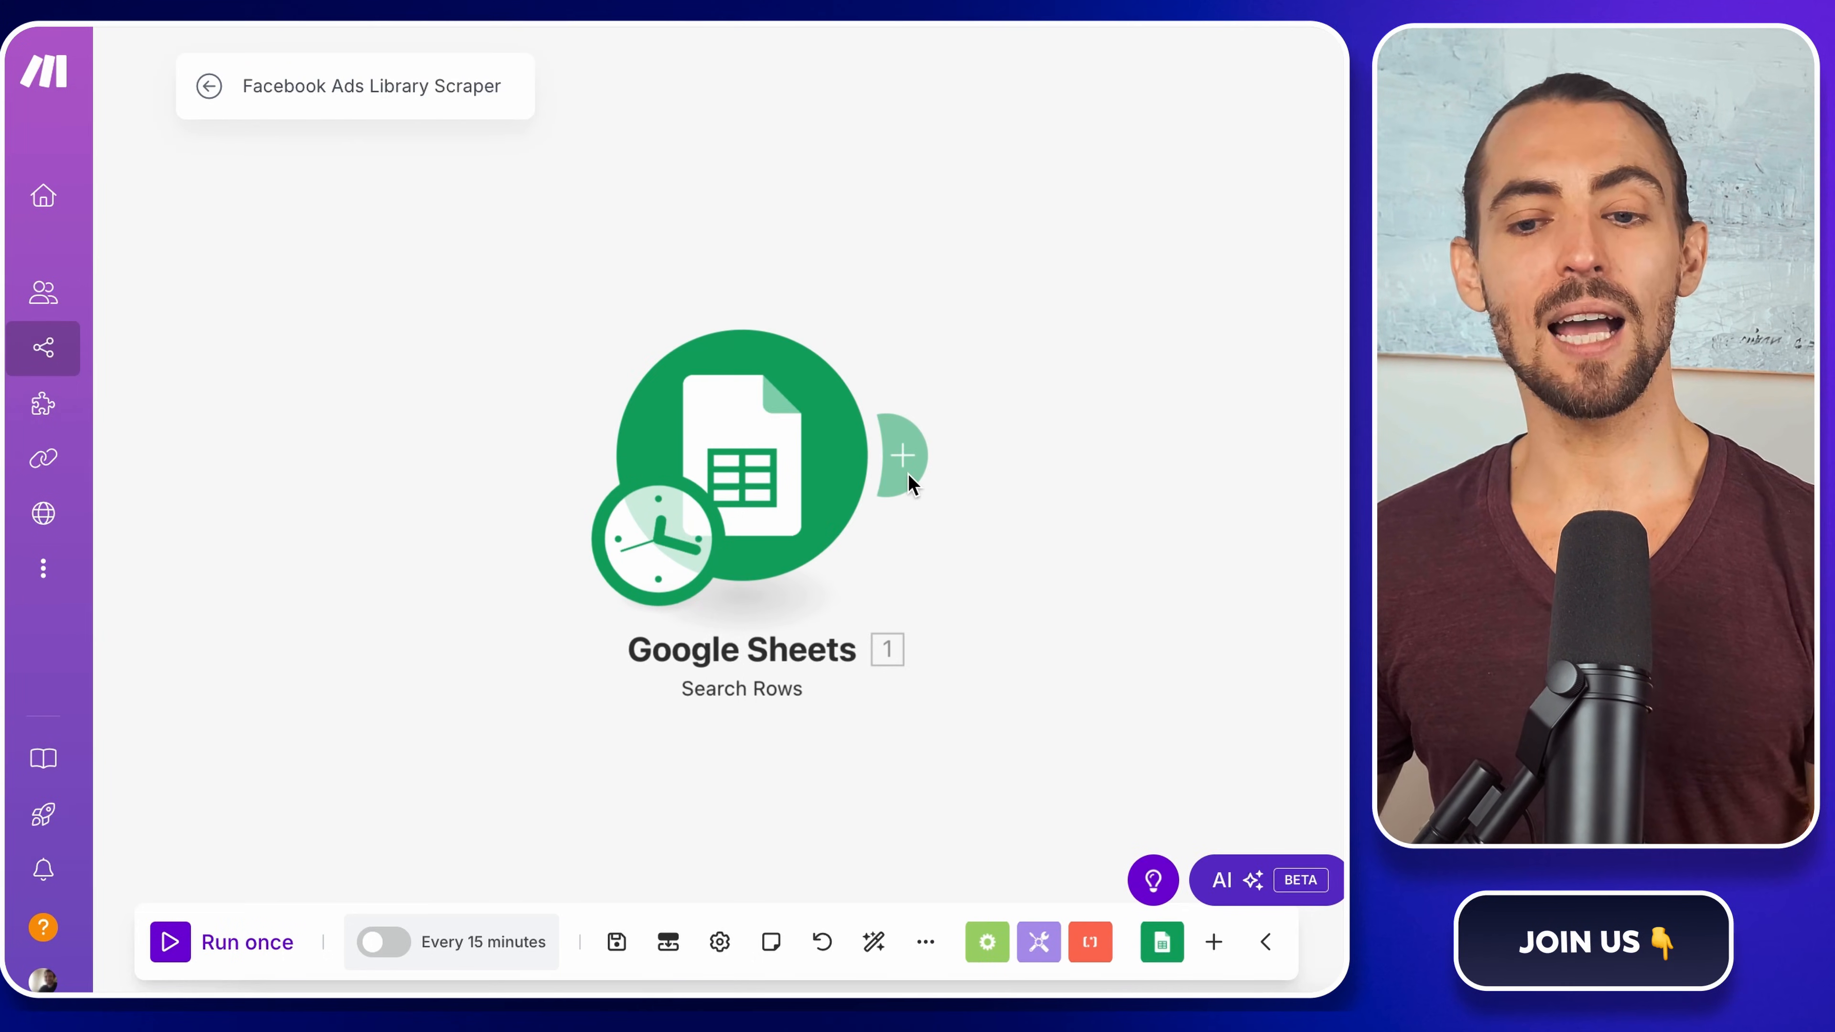
- Add an Apify Run an Actor module after the Google Sheets module
left_click(908, 455)
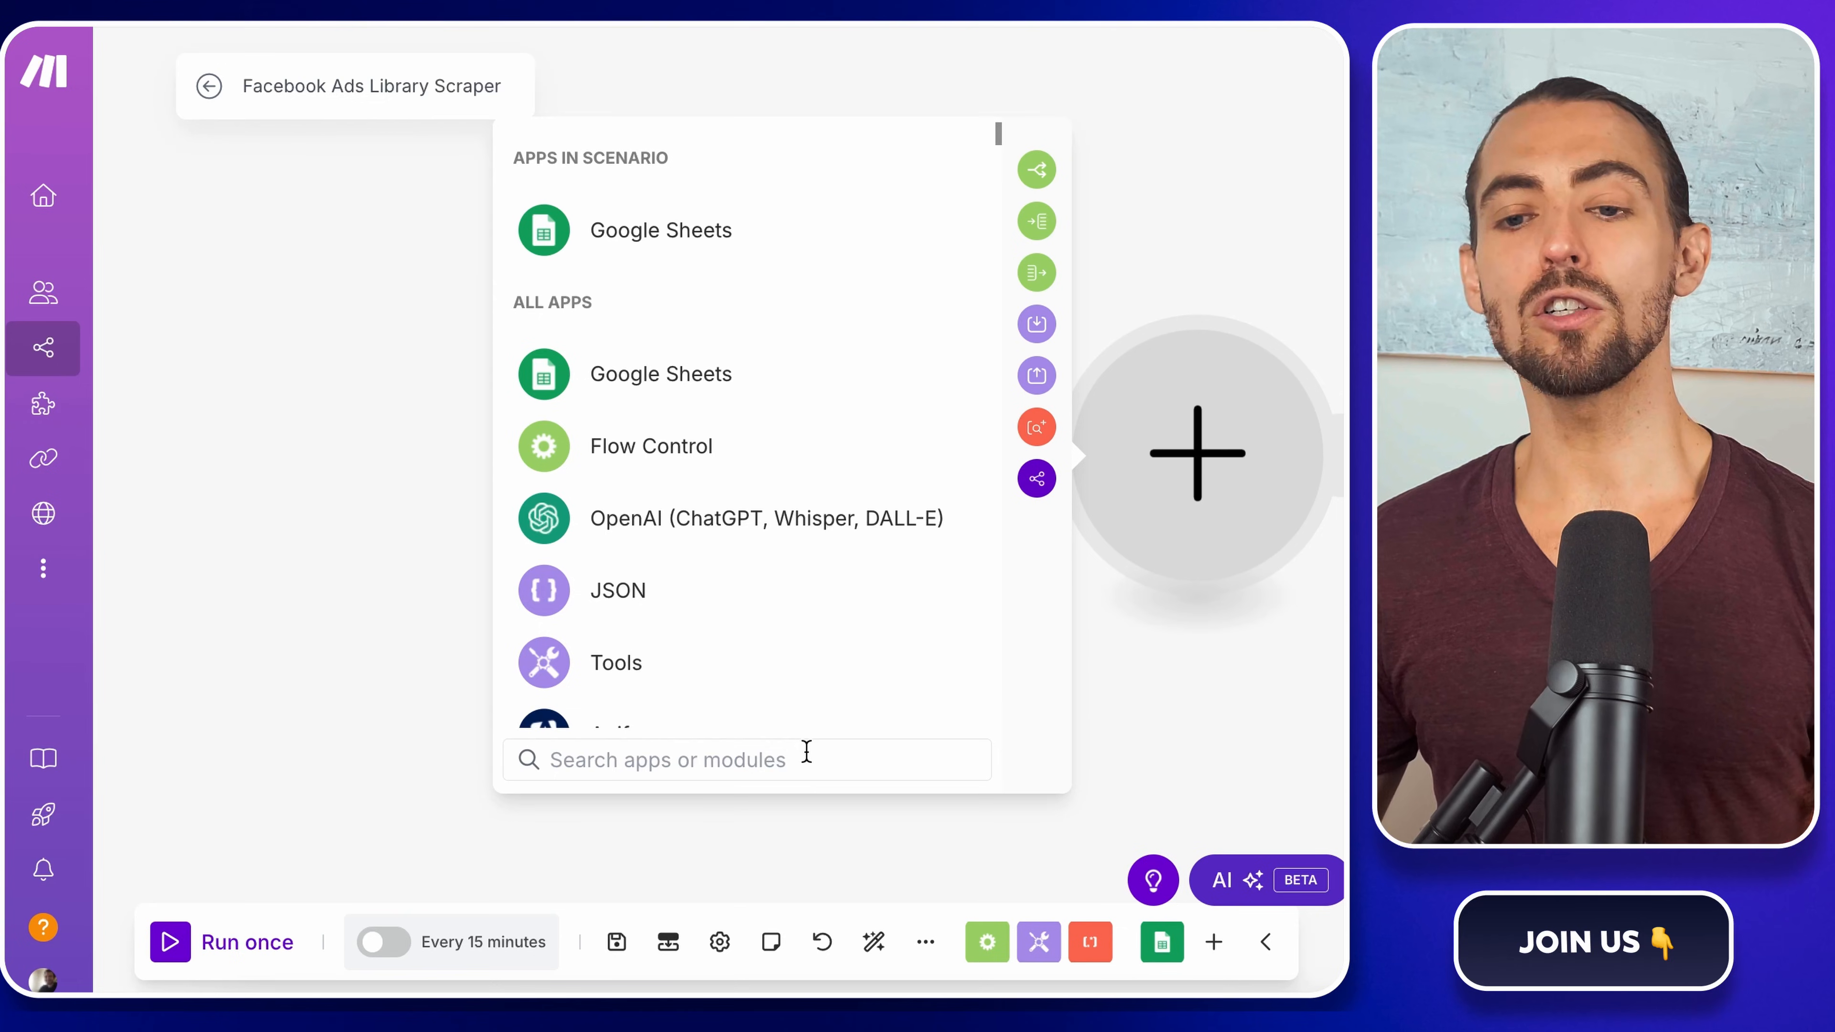
type("apify")
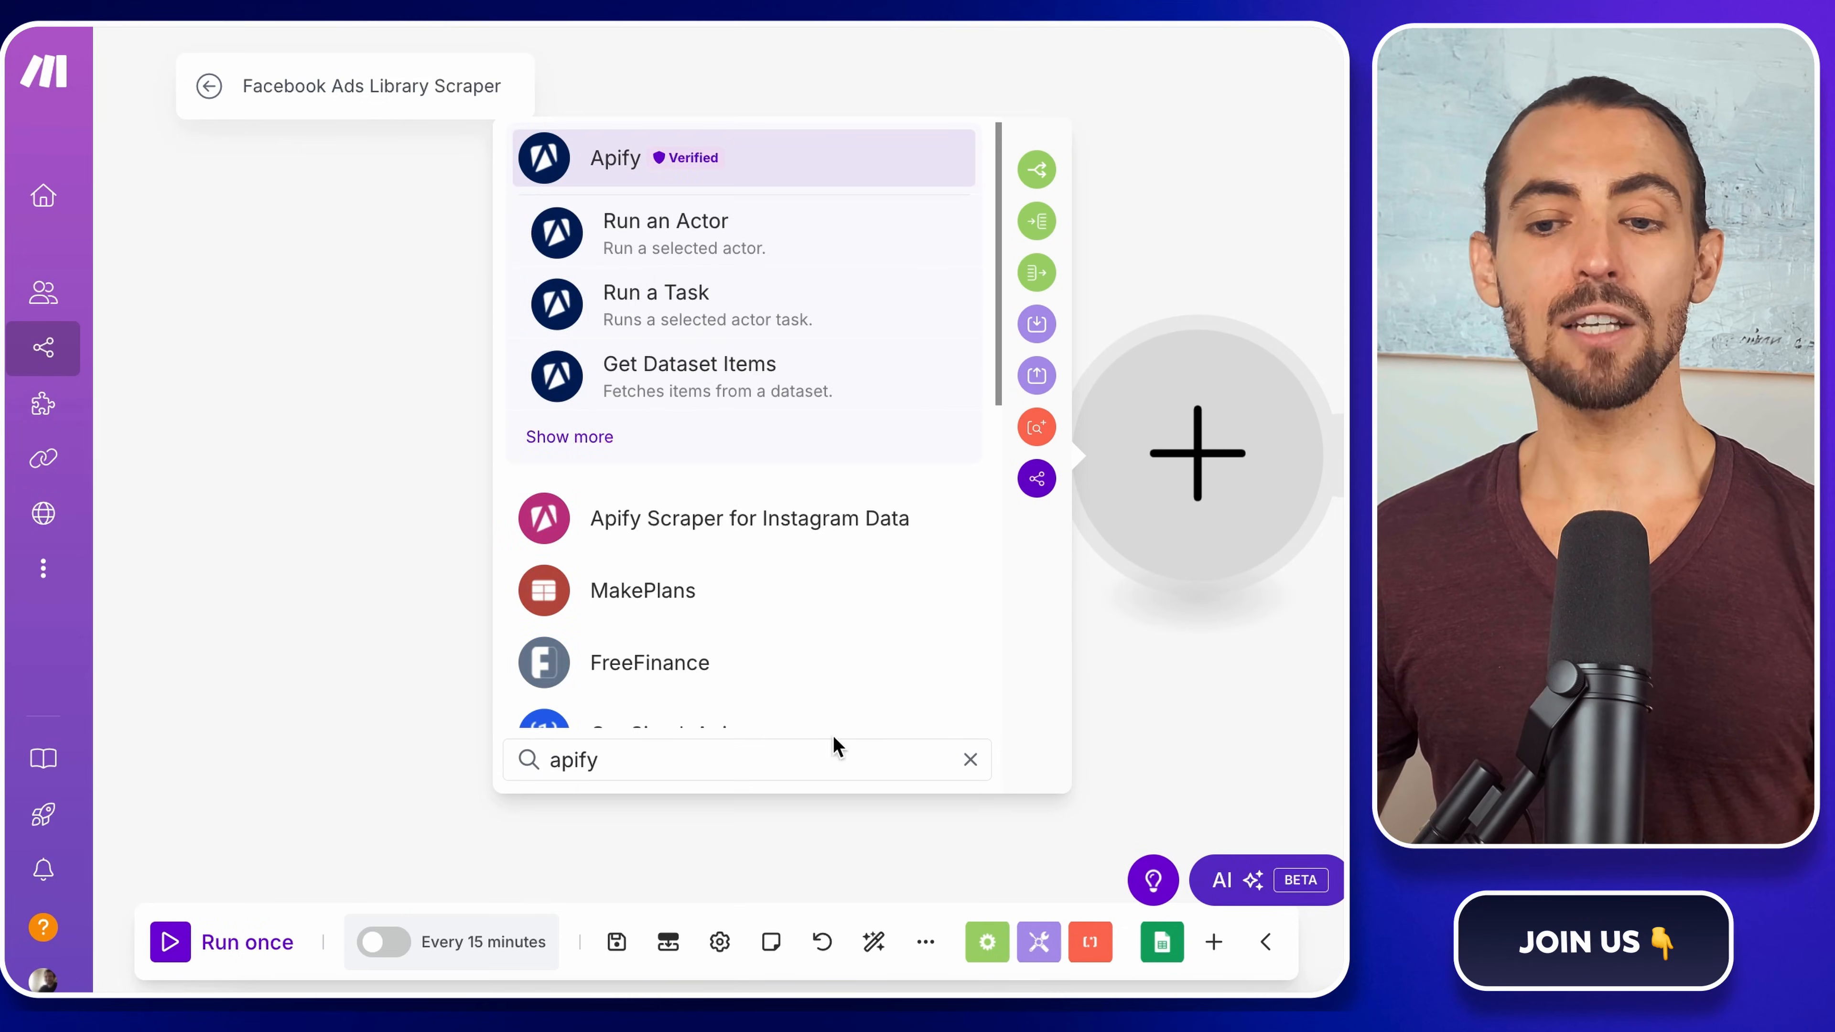
left_click(733, 223)
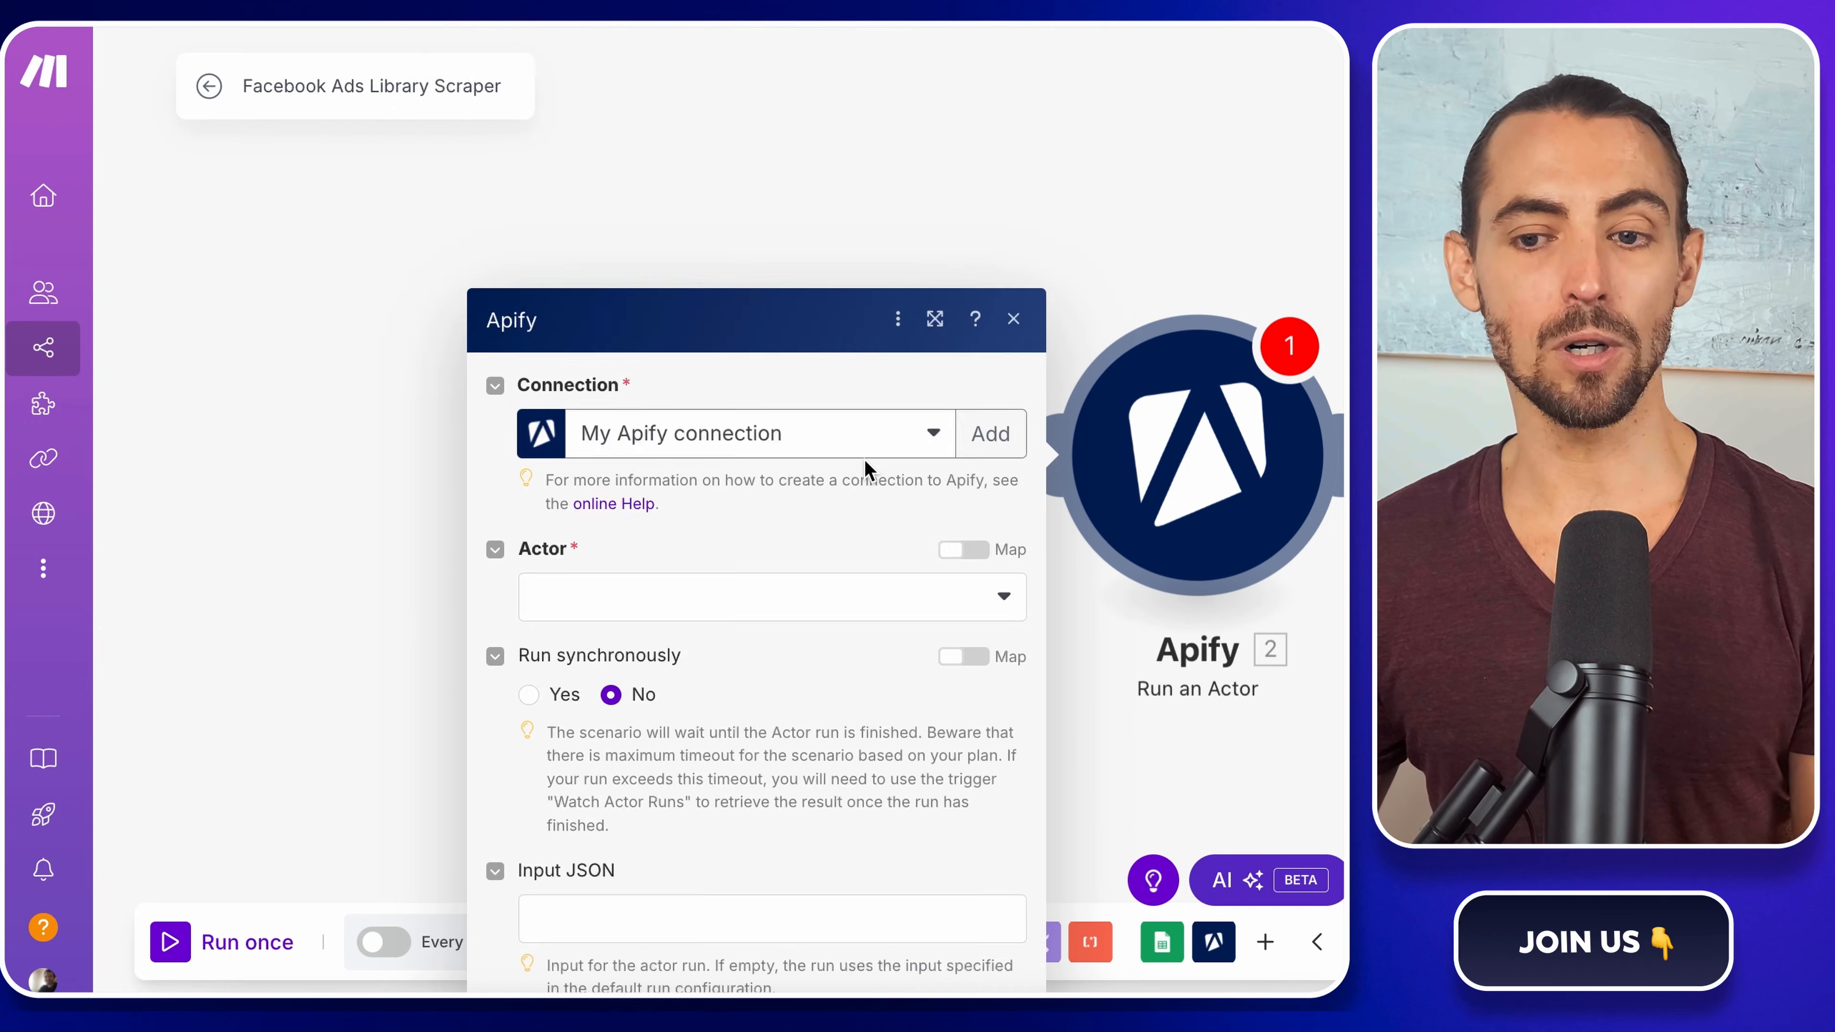
- Create a connection named "My Apify connection" for the Run an Actor module, using the API token copied from the Apify account page
left_click(981, 180)
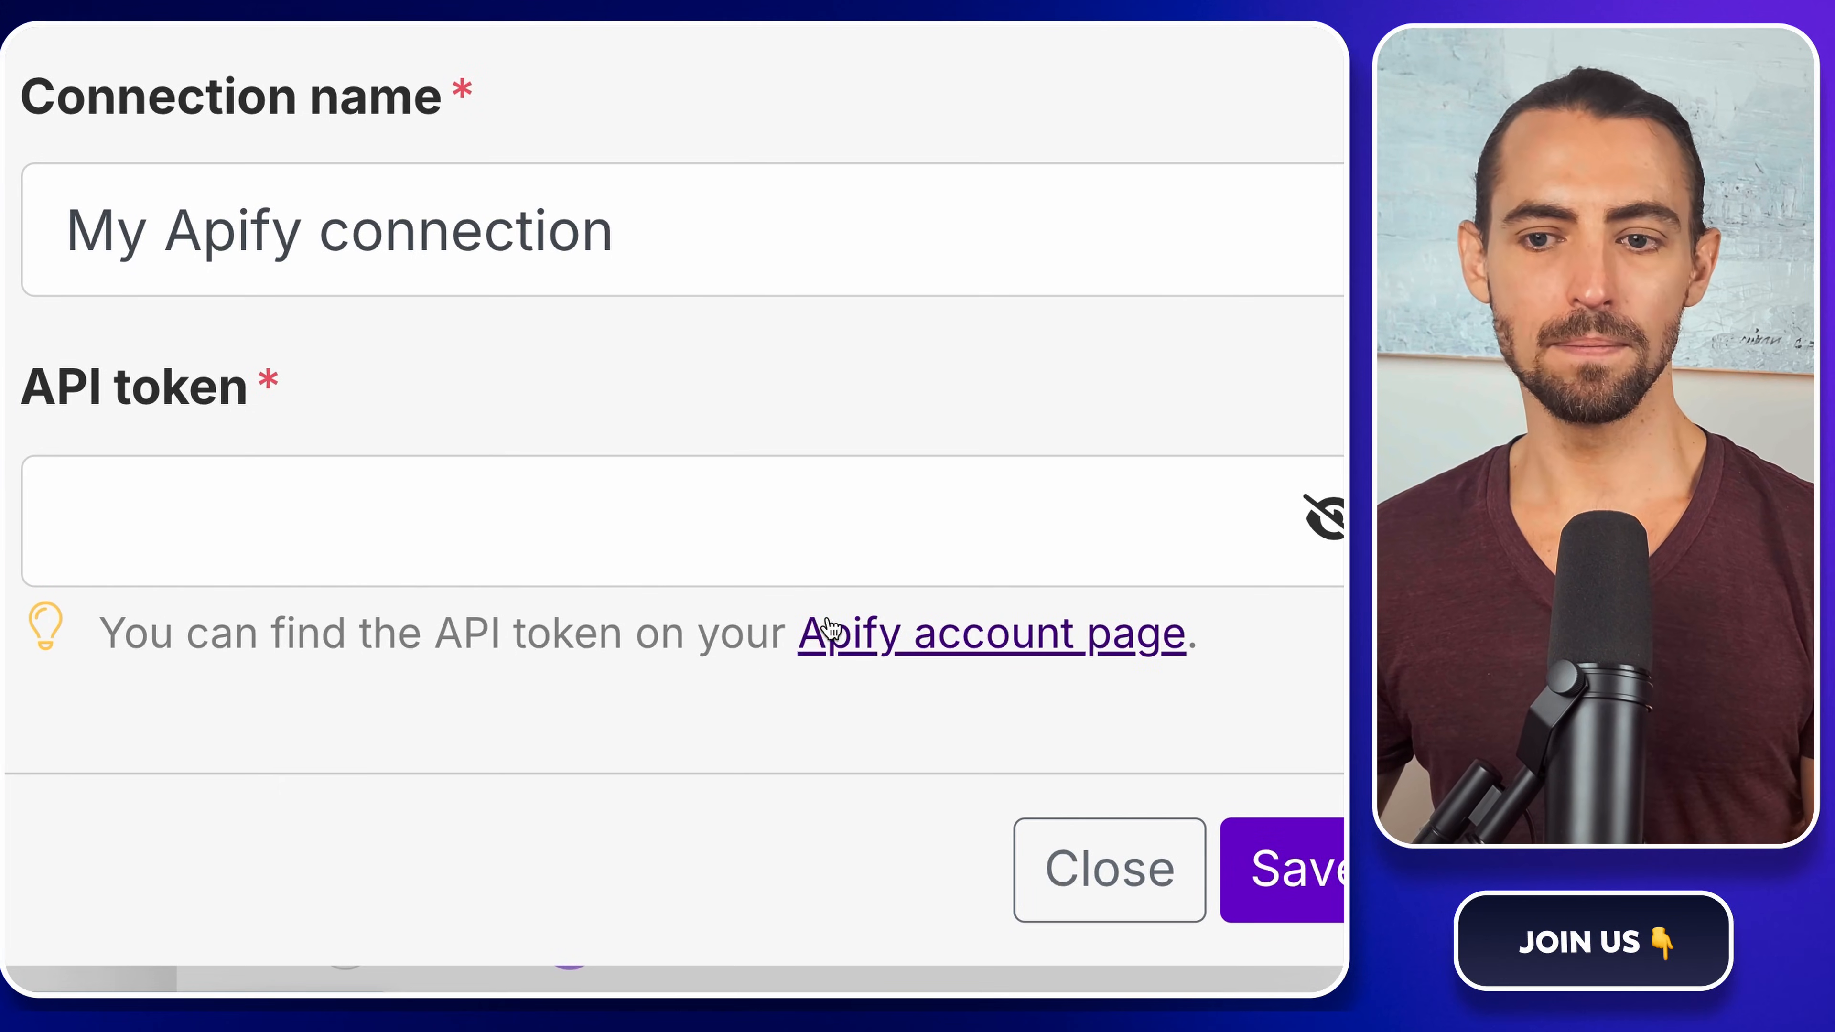
left_click(905, 645)
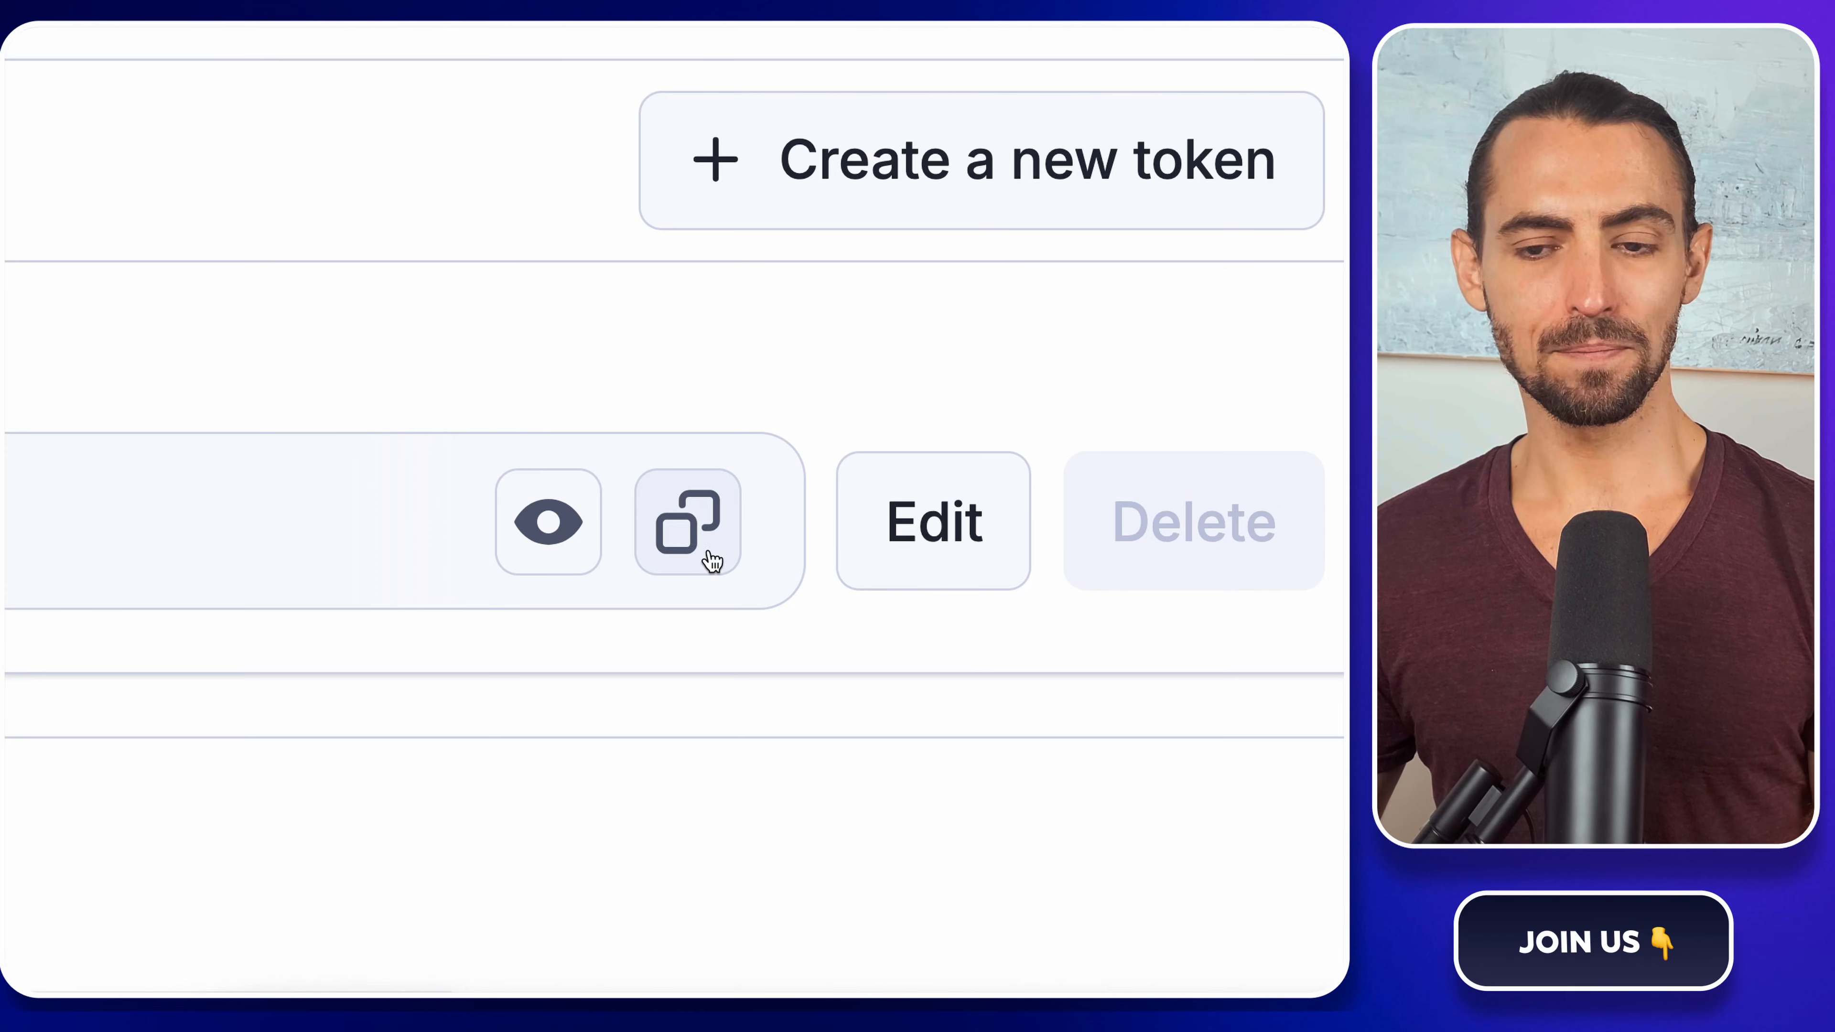
left_click(709, 558)
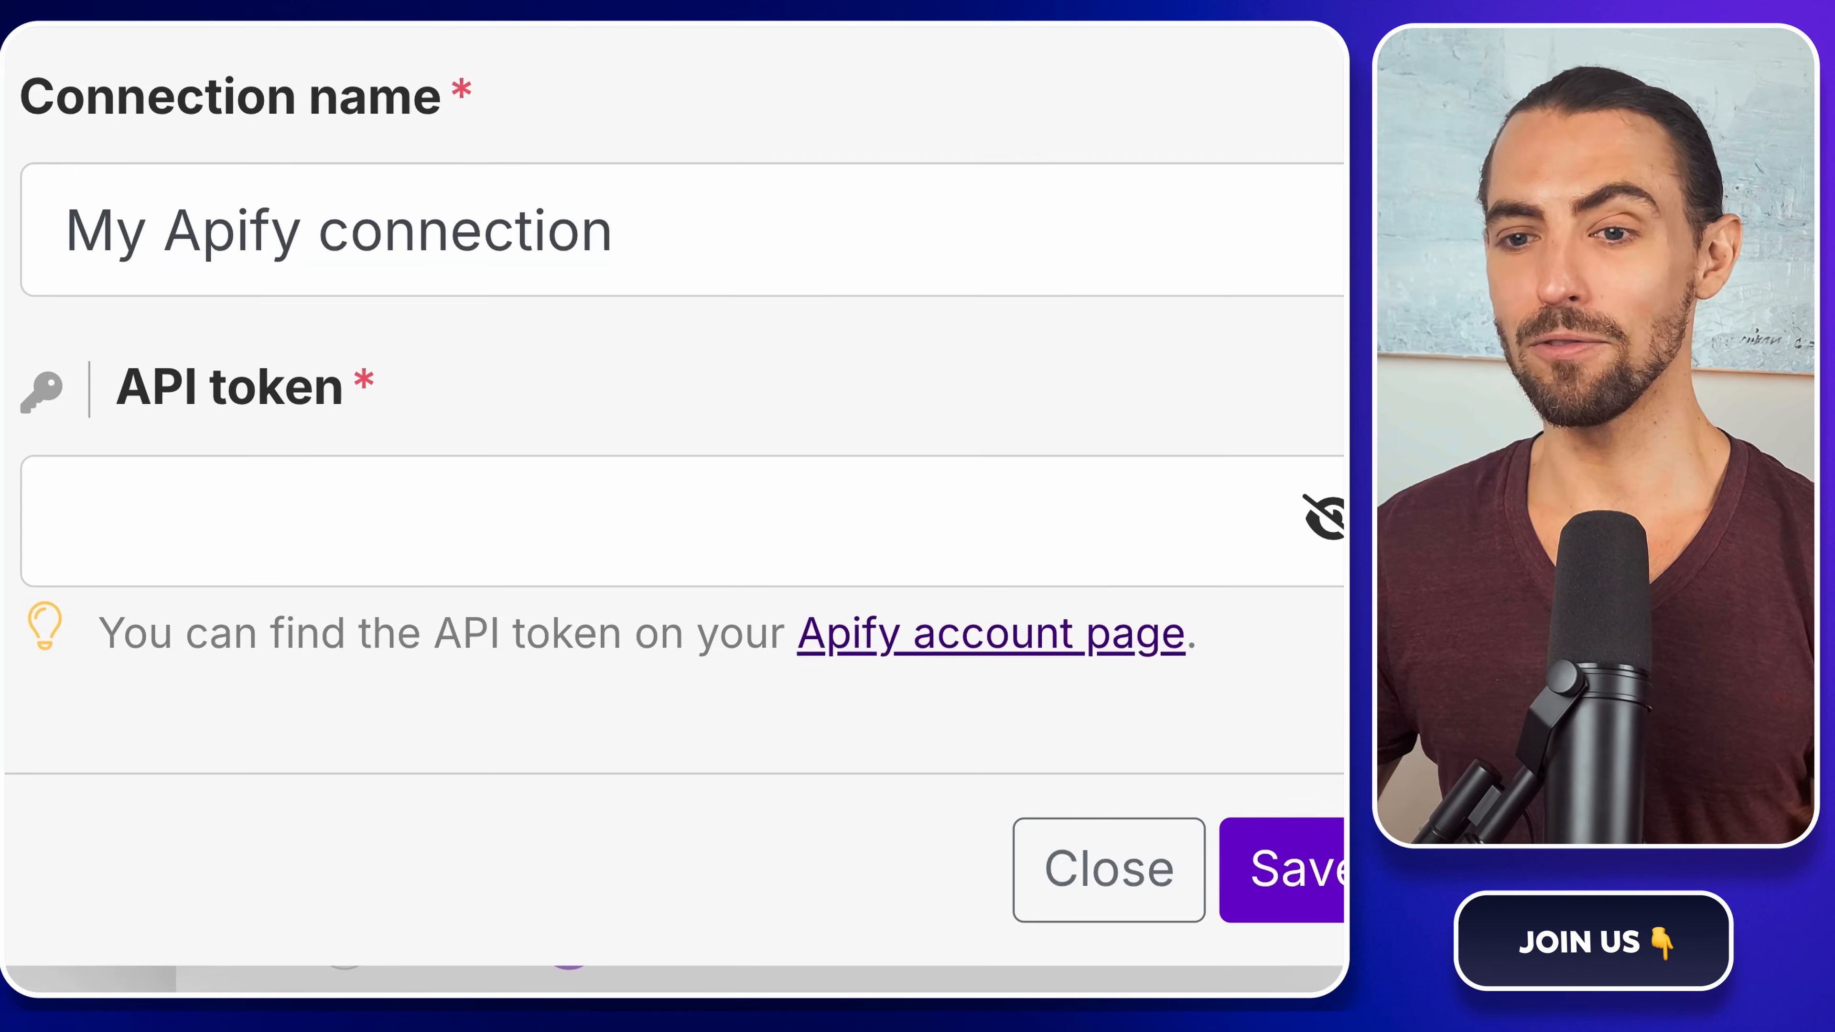
left_click(650, 541)
key("ctrl+v")
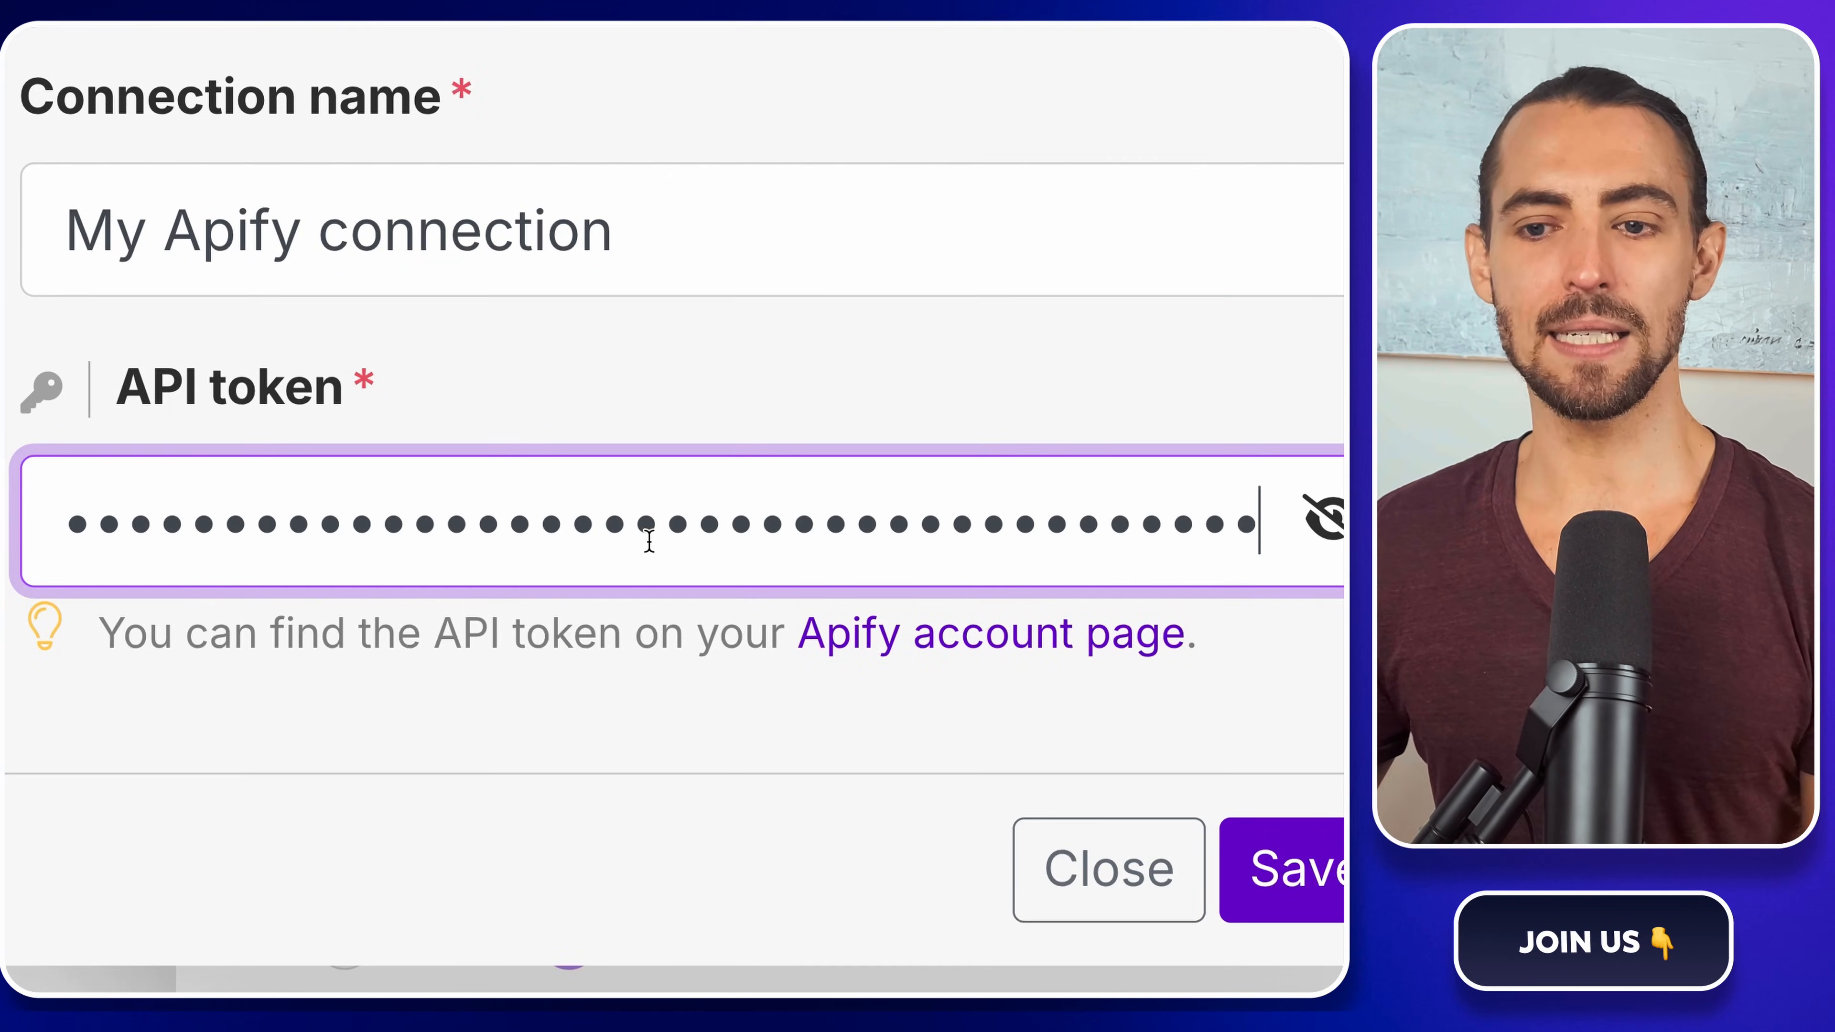
left_click(1283, 907)
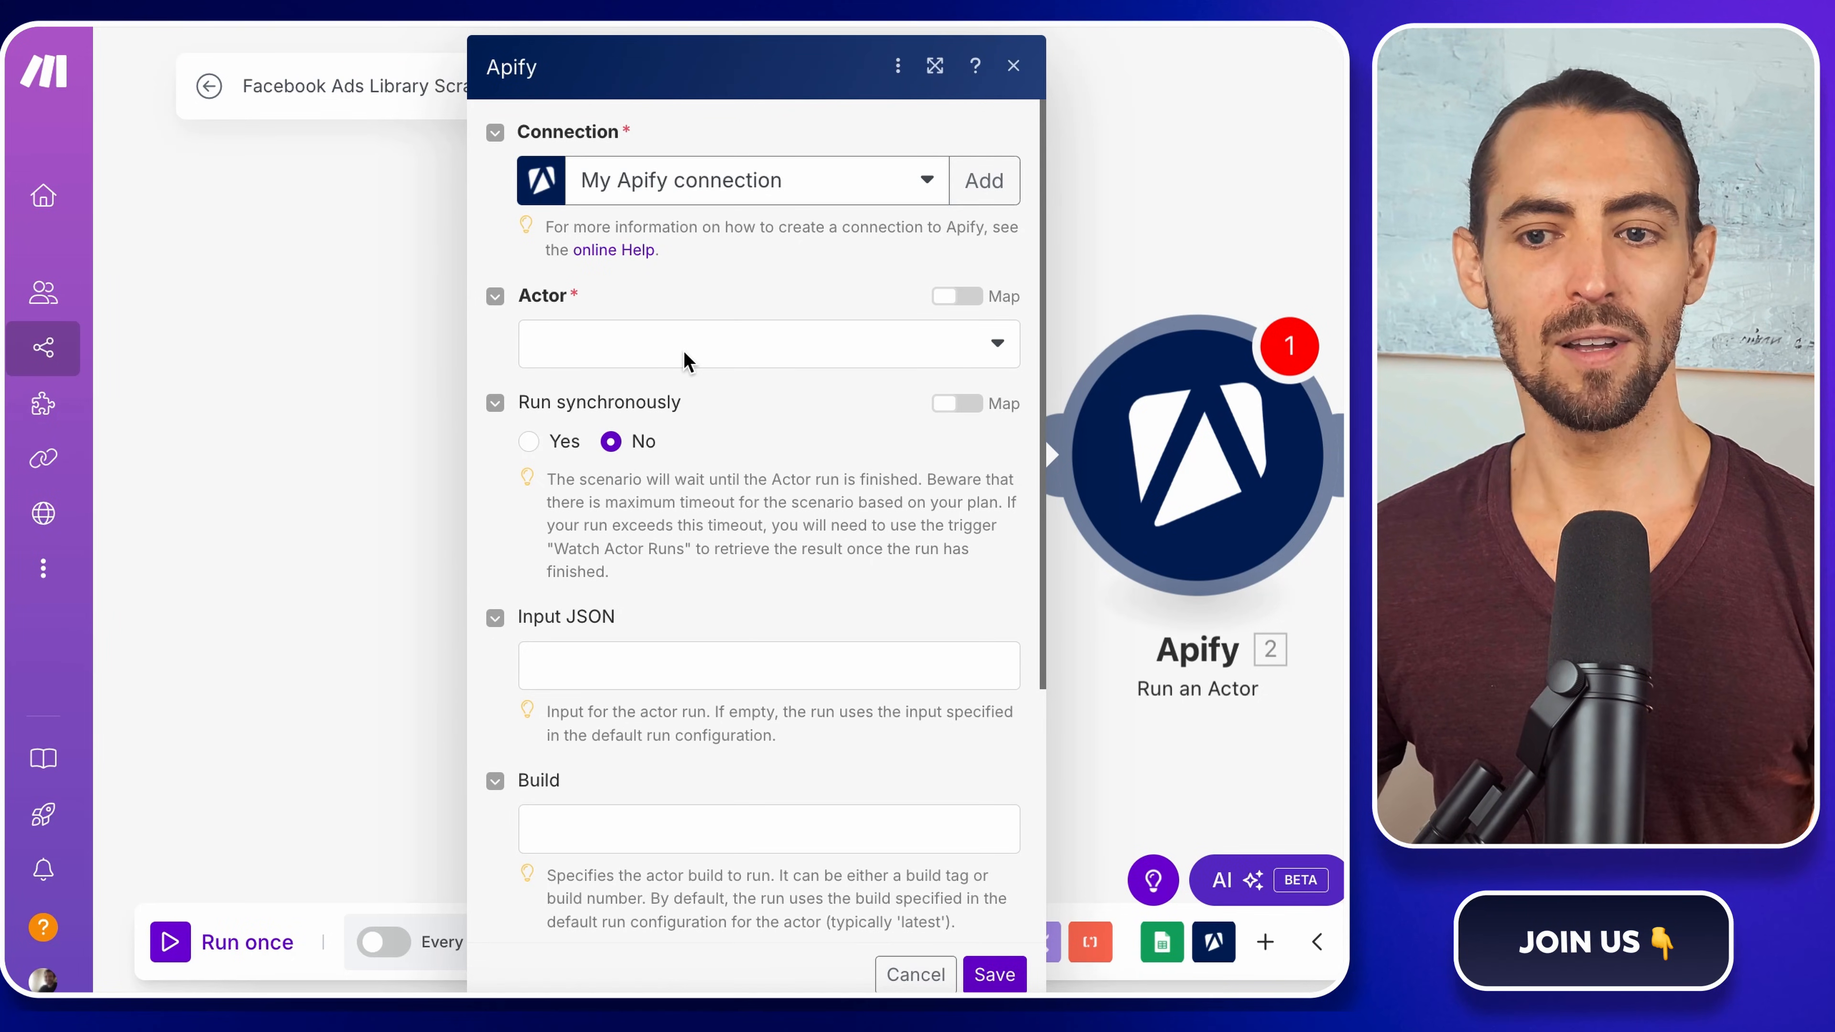
- Set the module's actor to Facebook ad library scraper by curious_coder and make it run synchronously
left_click(668, 351)
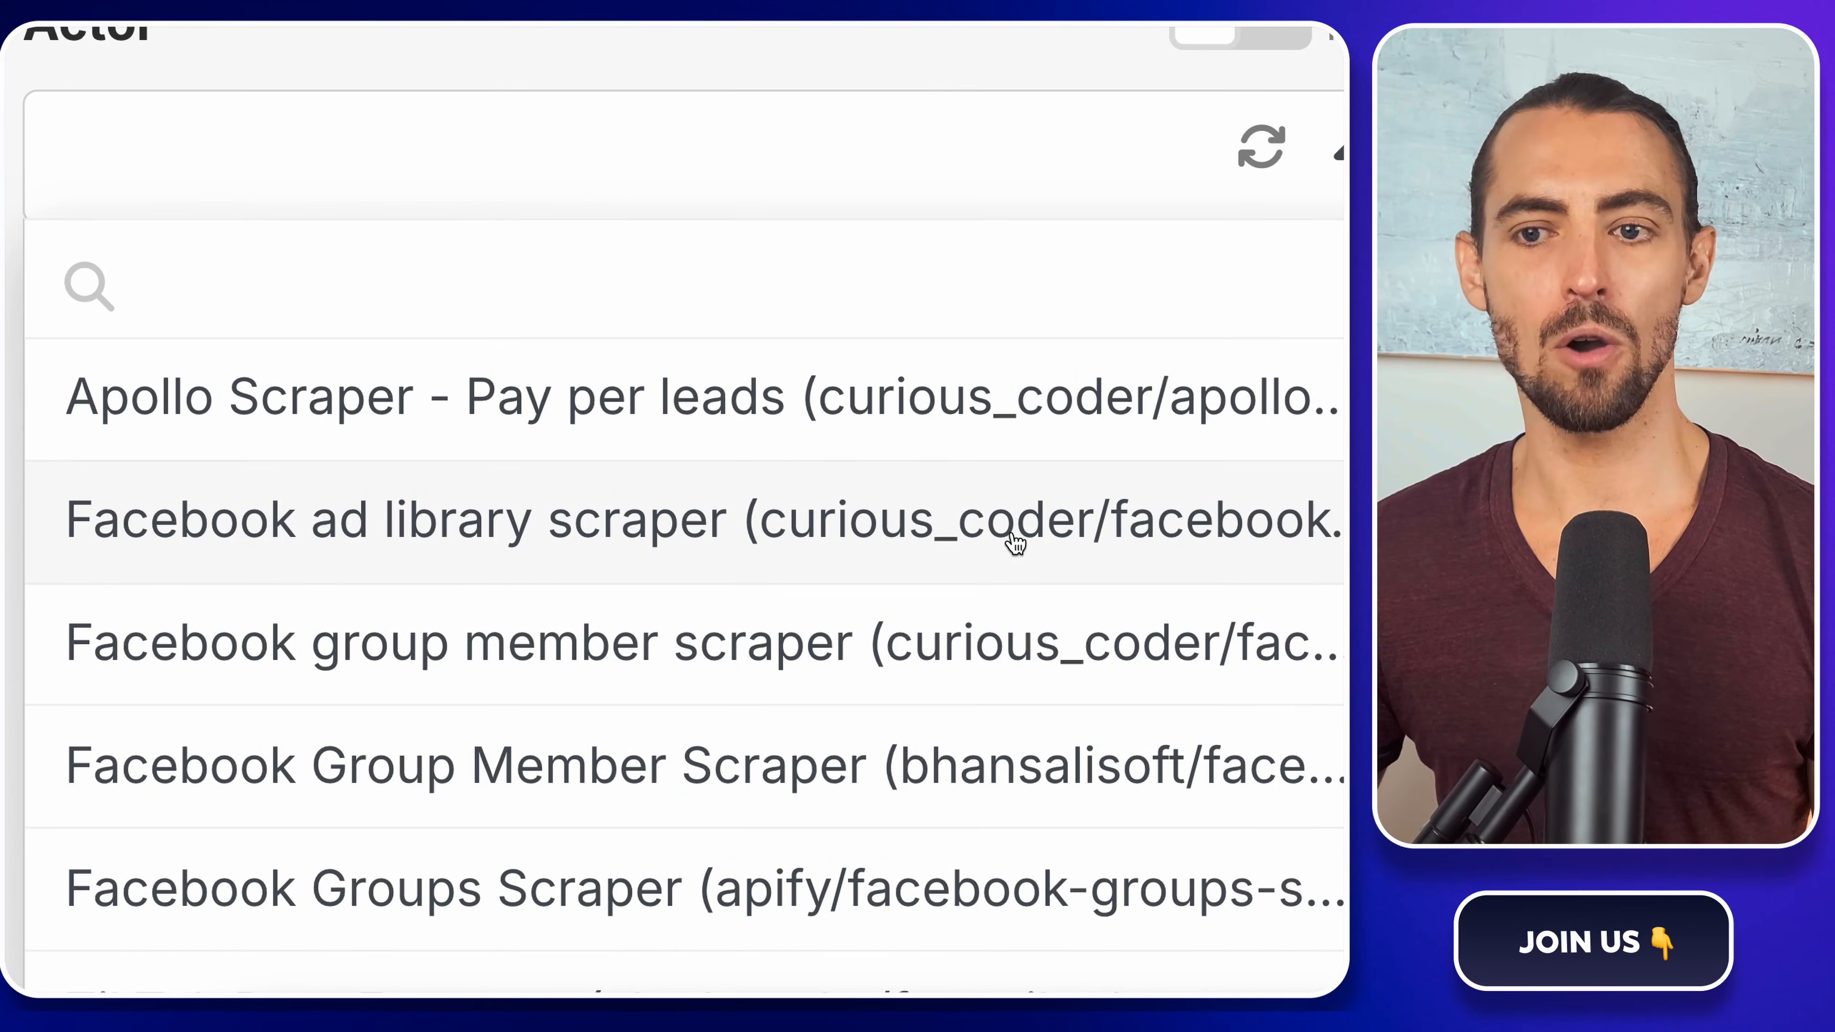
left_click(808, 510)
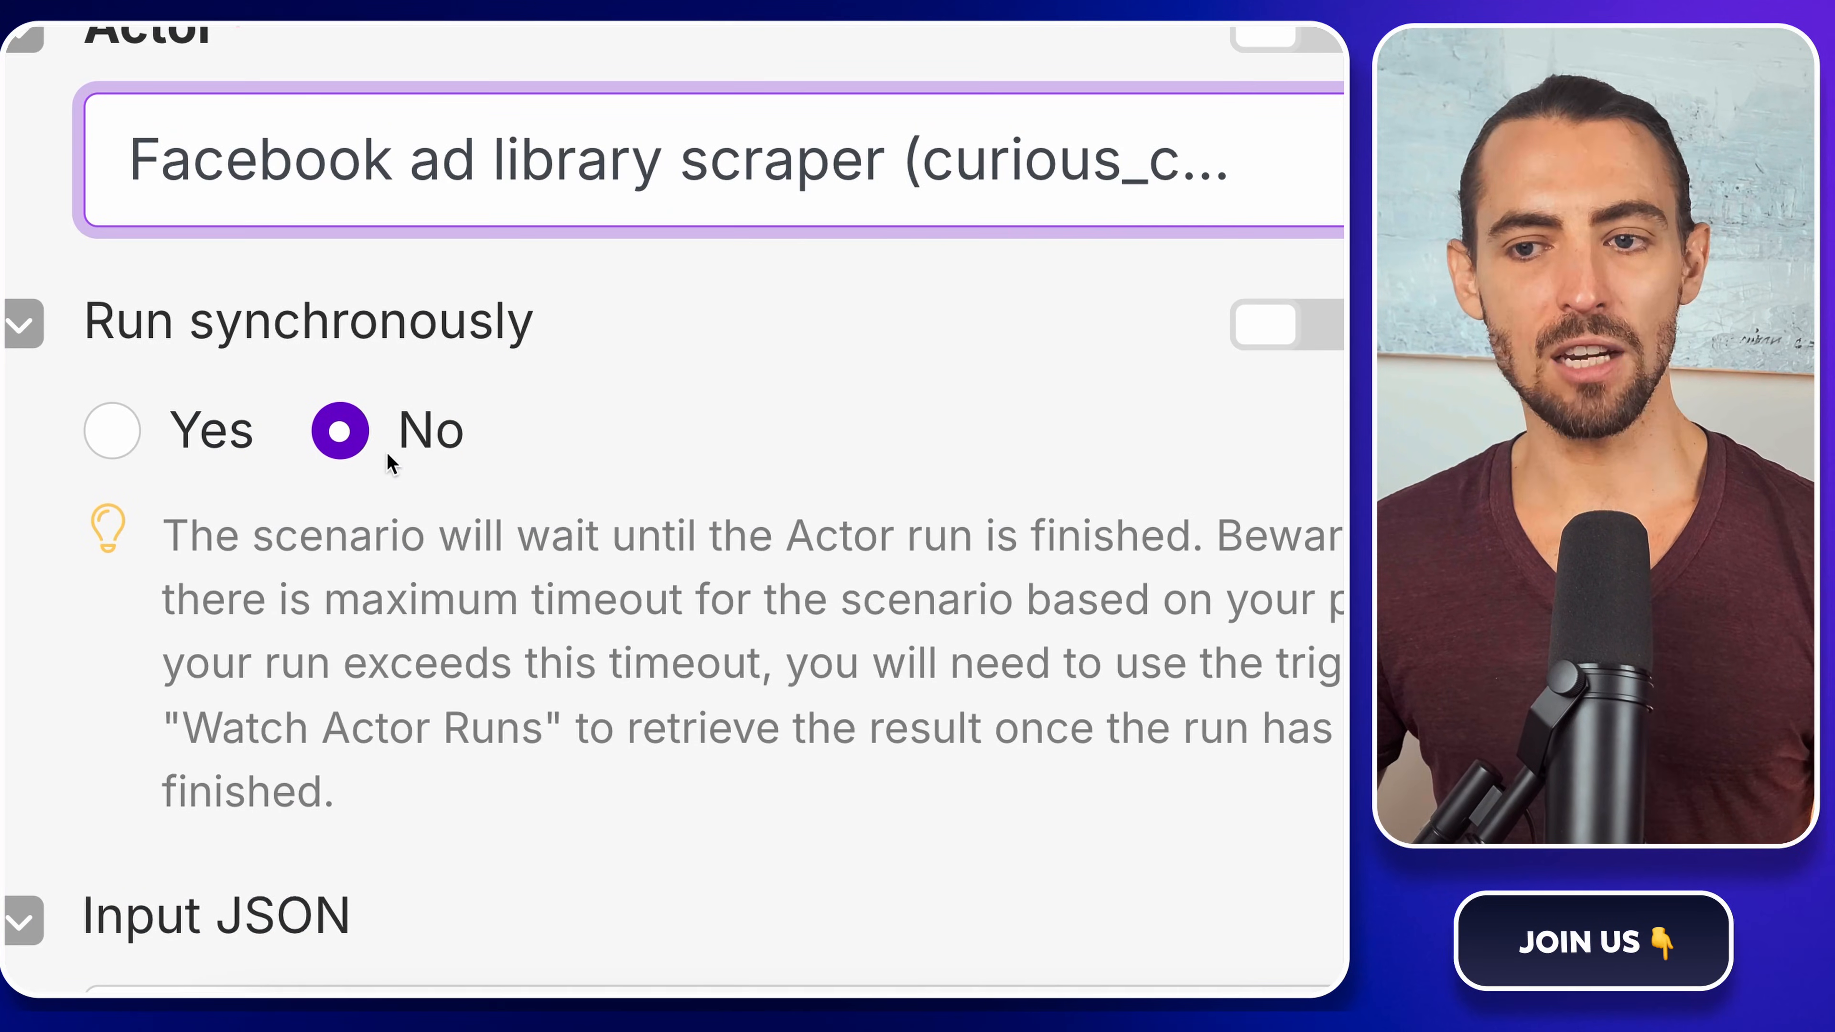
left_click(114, 433)
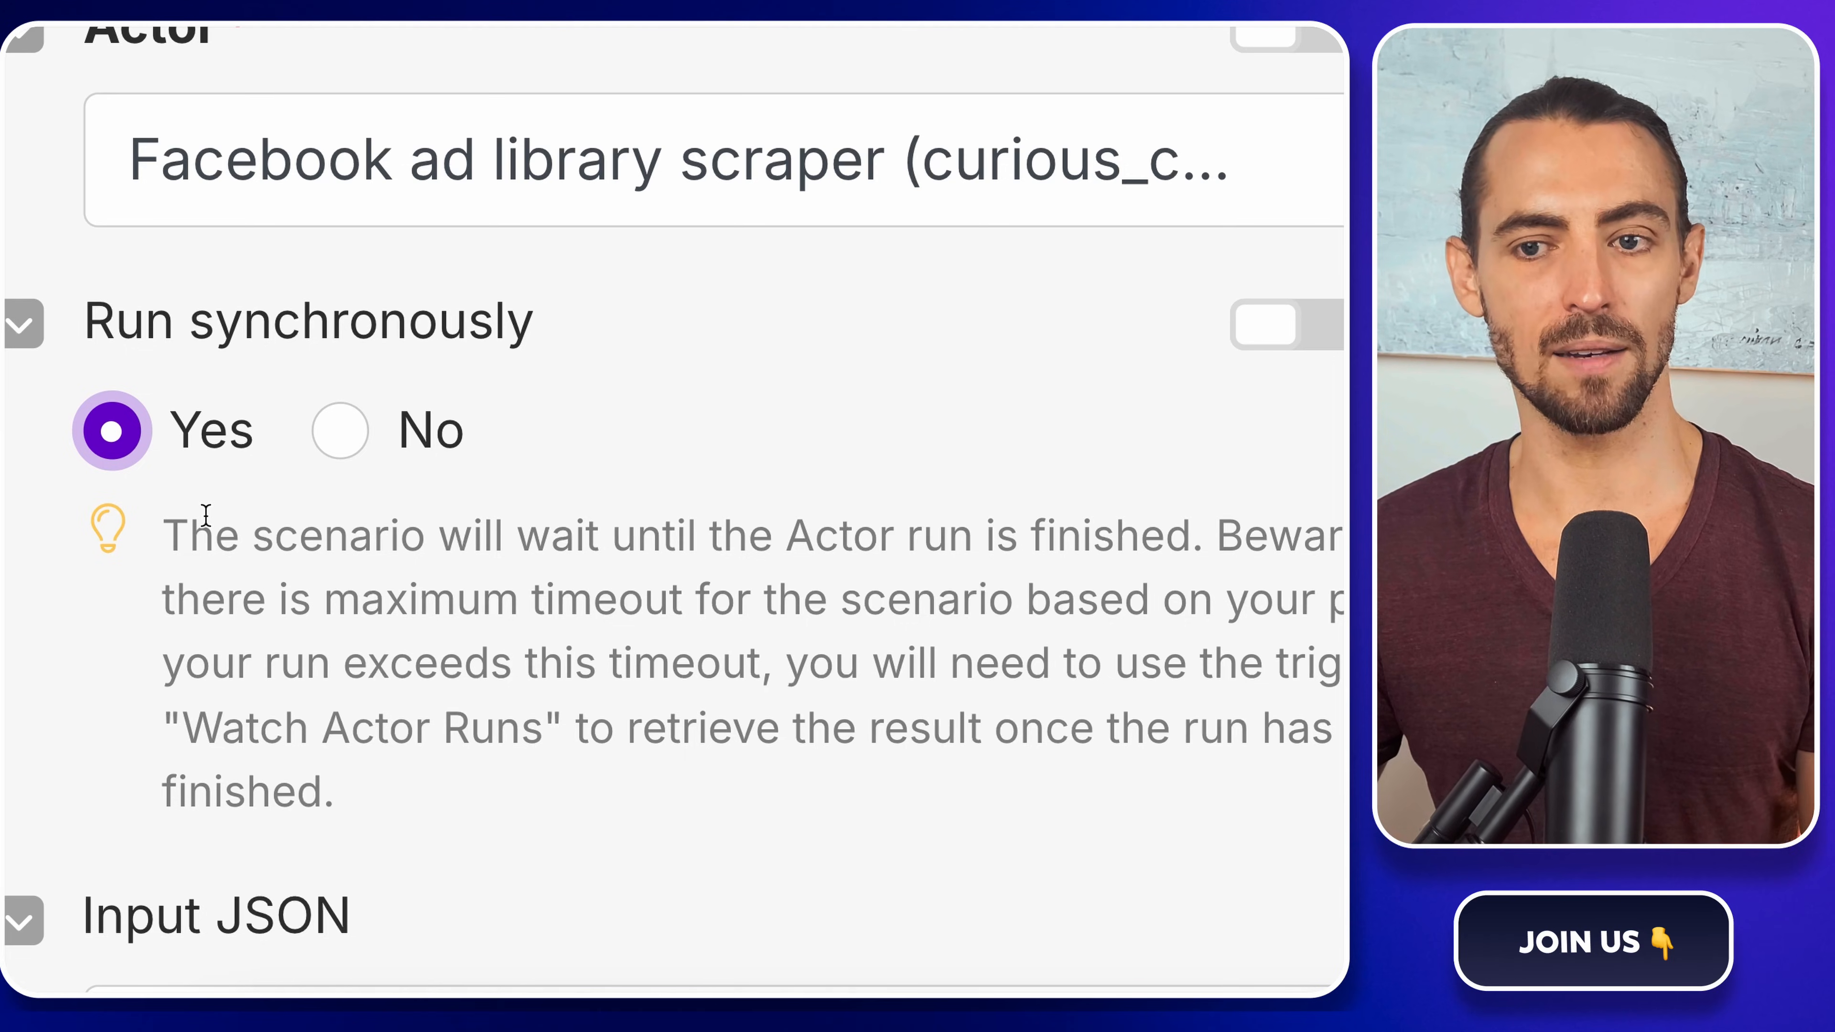
- Switch to Apify and copy the Facebook ad library scraper's entire input in its JSON form
scroll(206, 514, "down", 5)
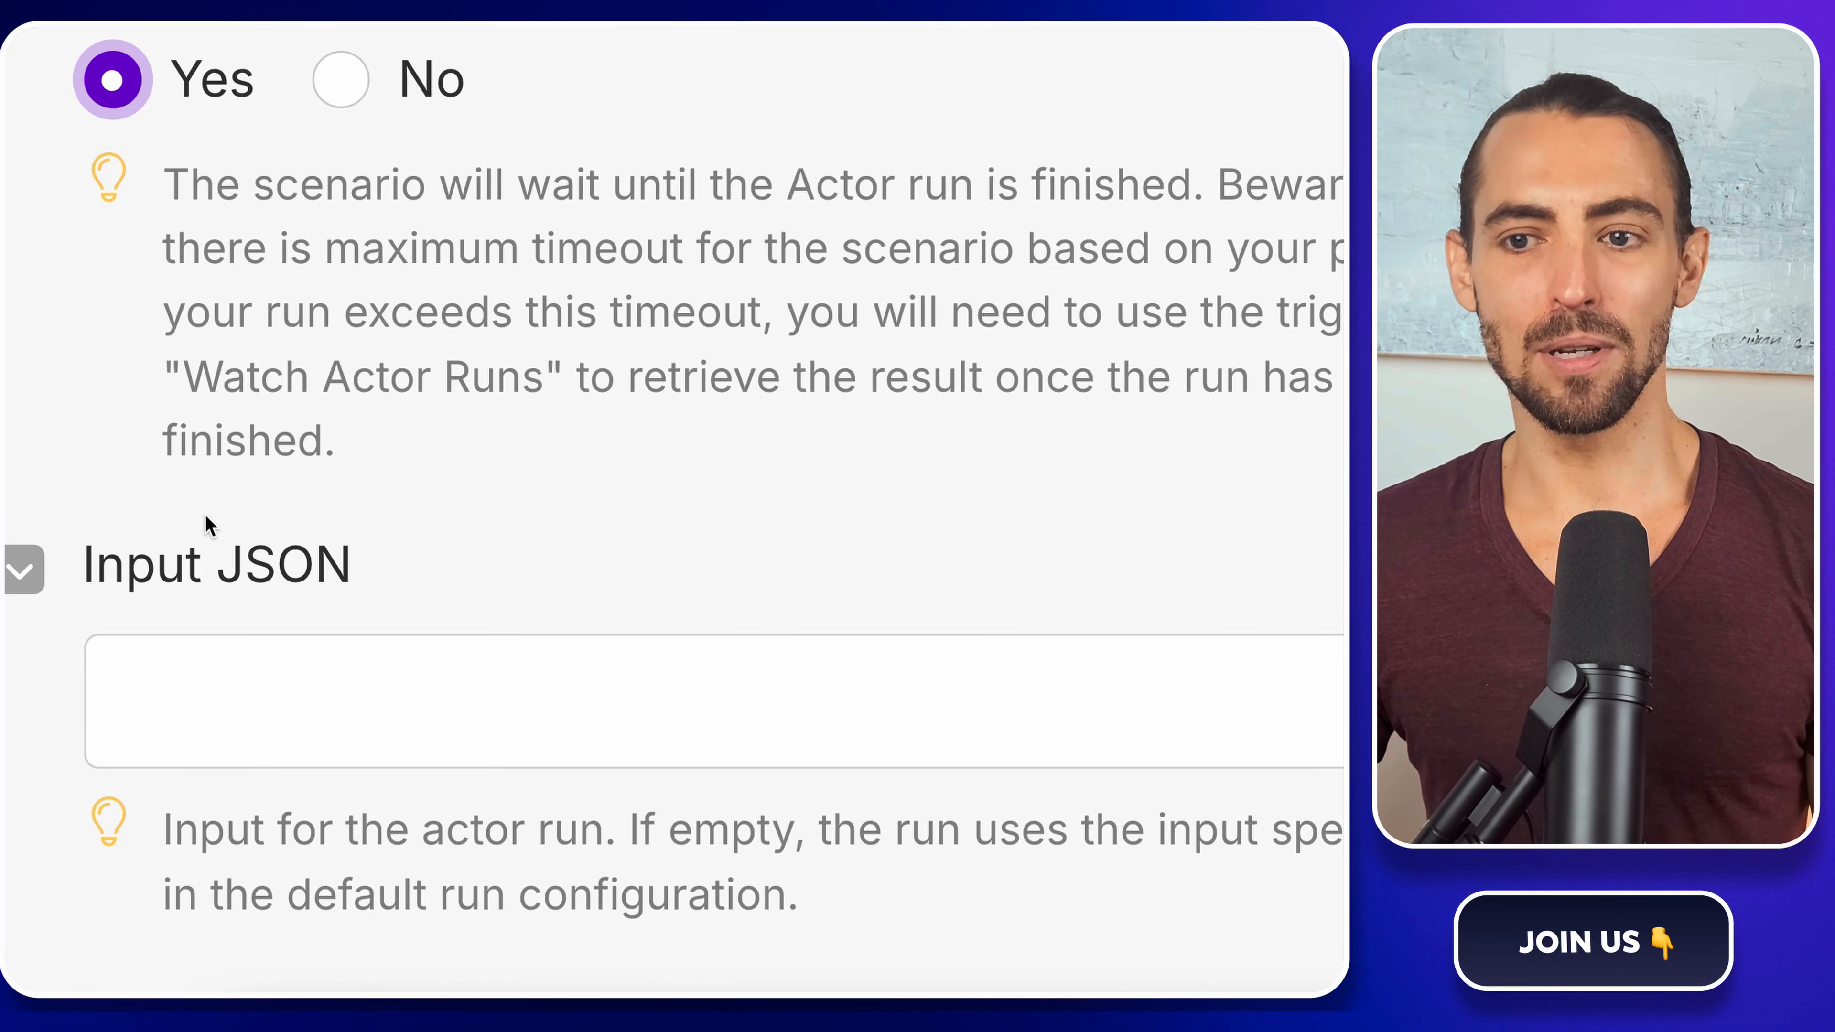
left_click(263, 691)
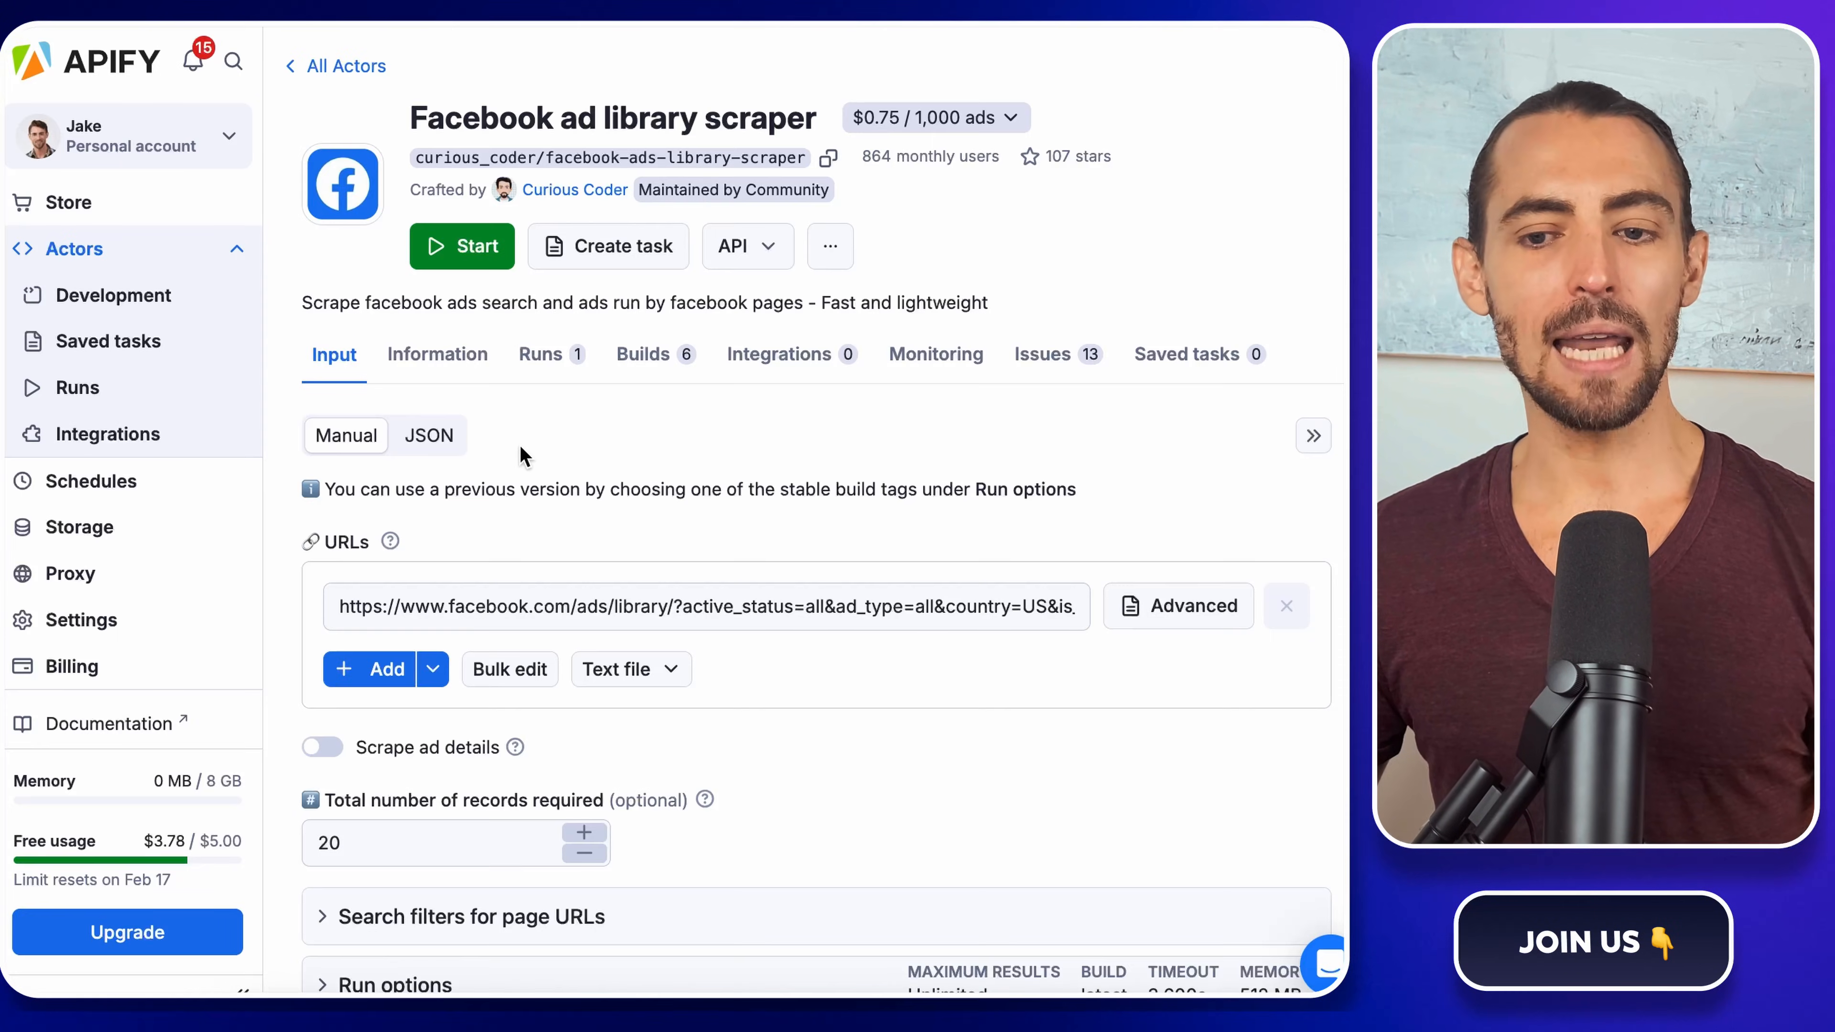
triple_click(447, 122)
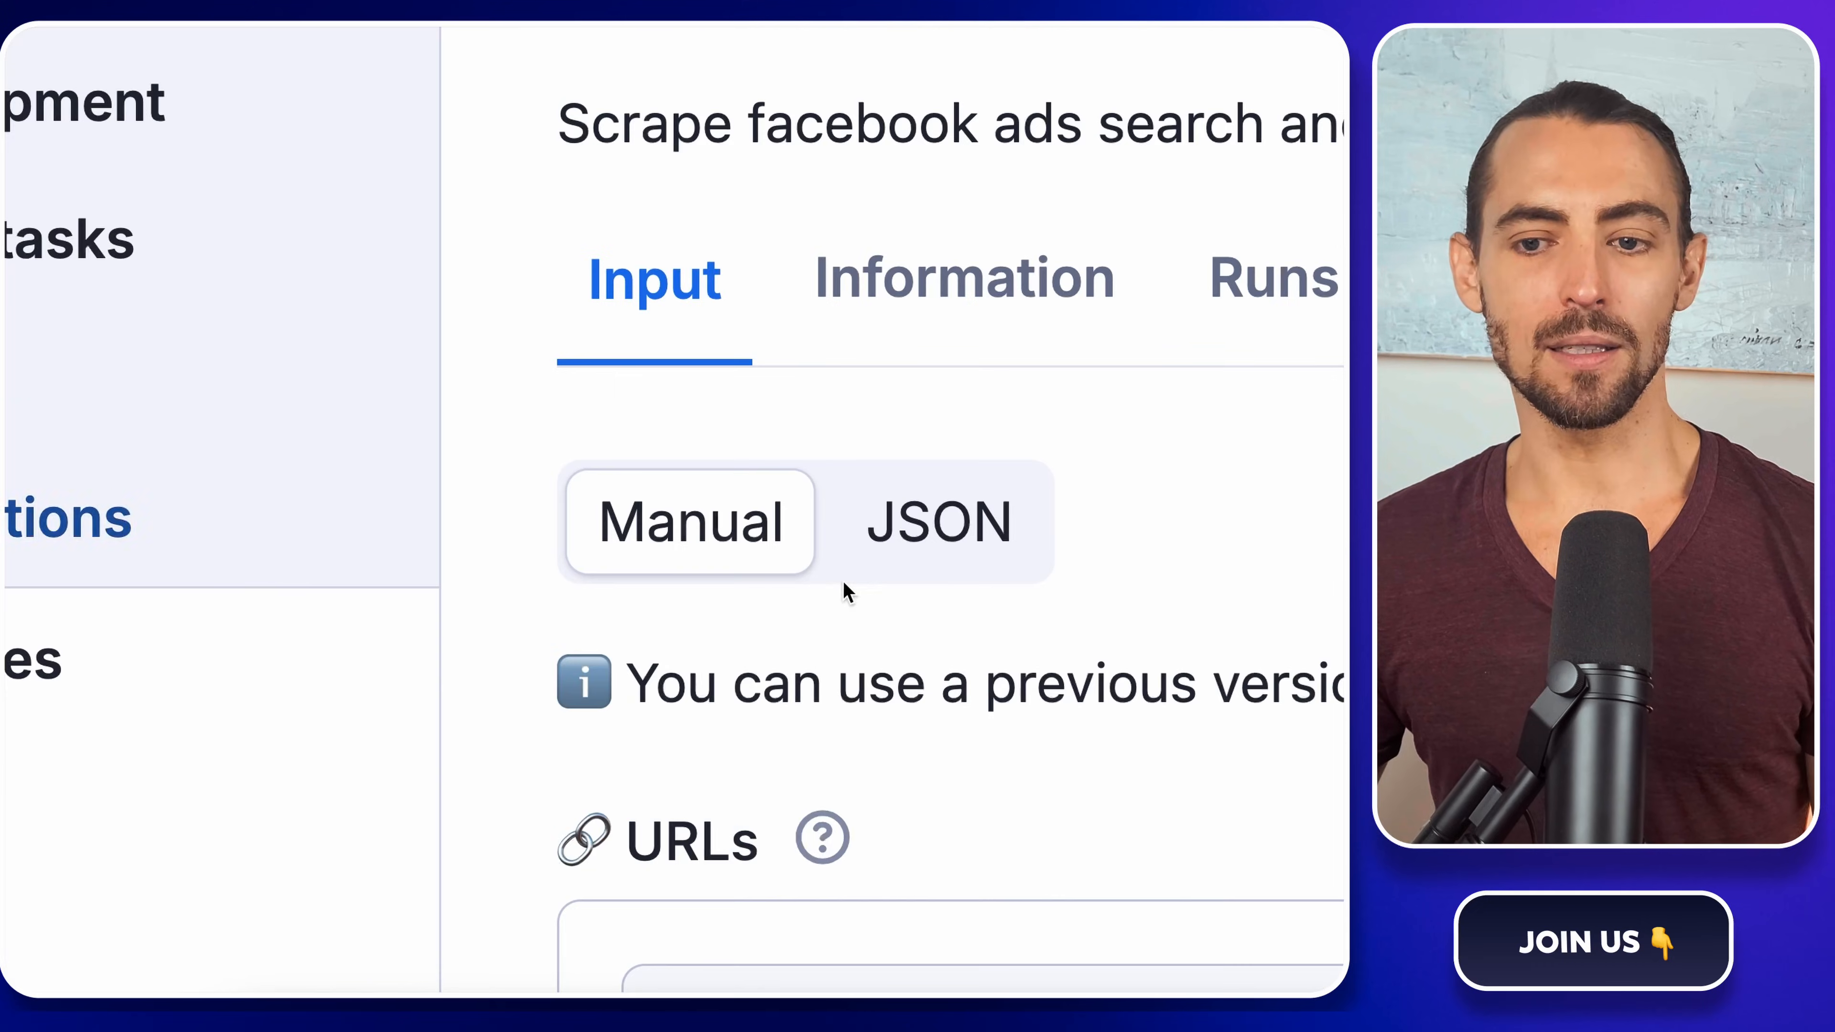
left_click(929, 542)
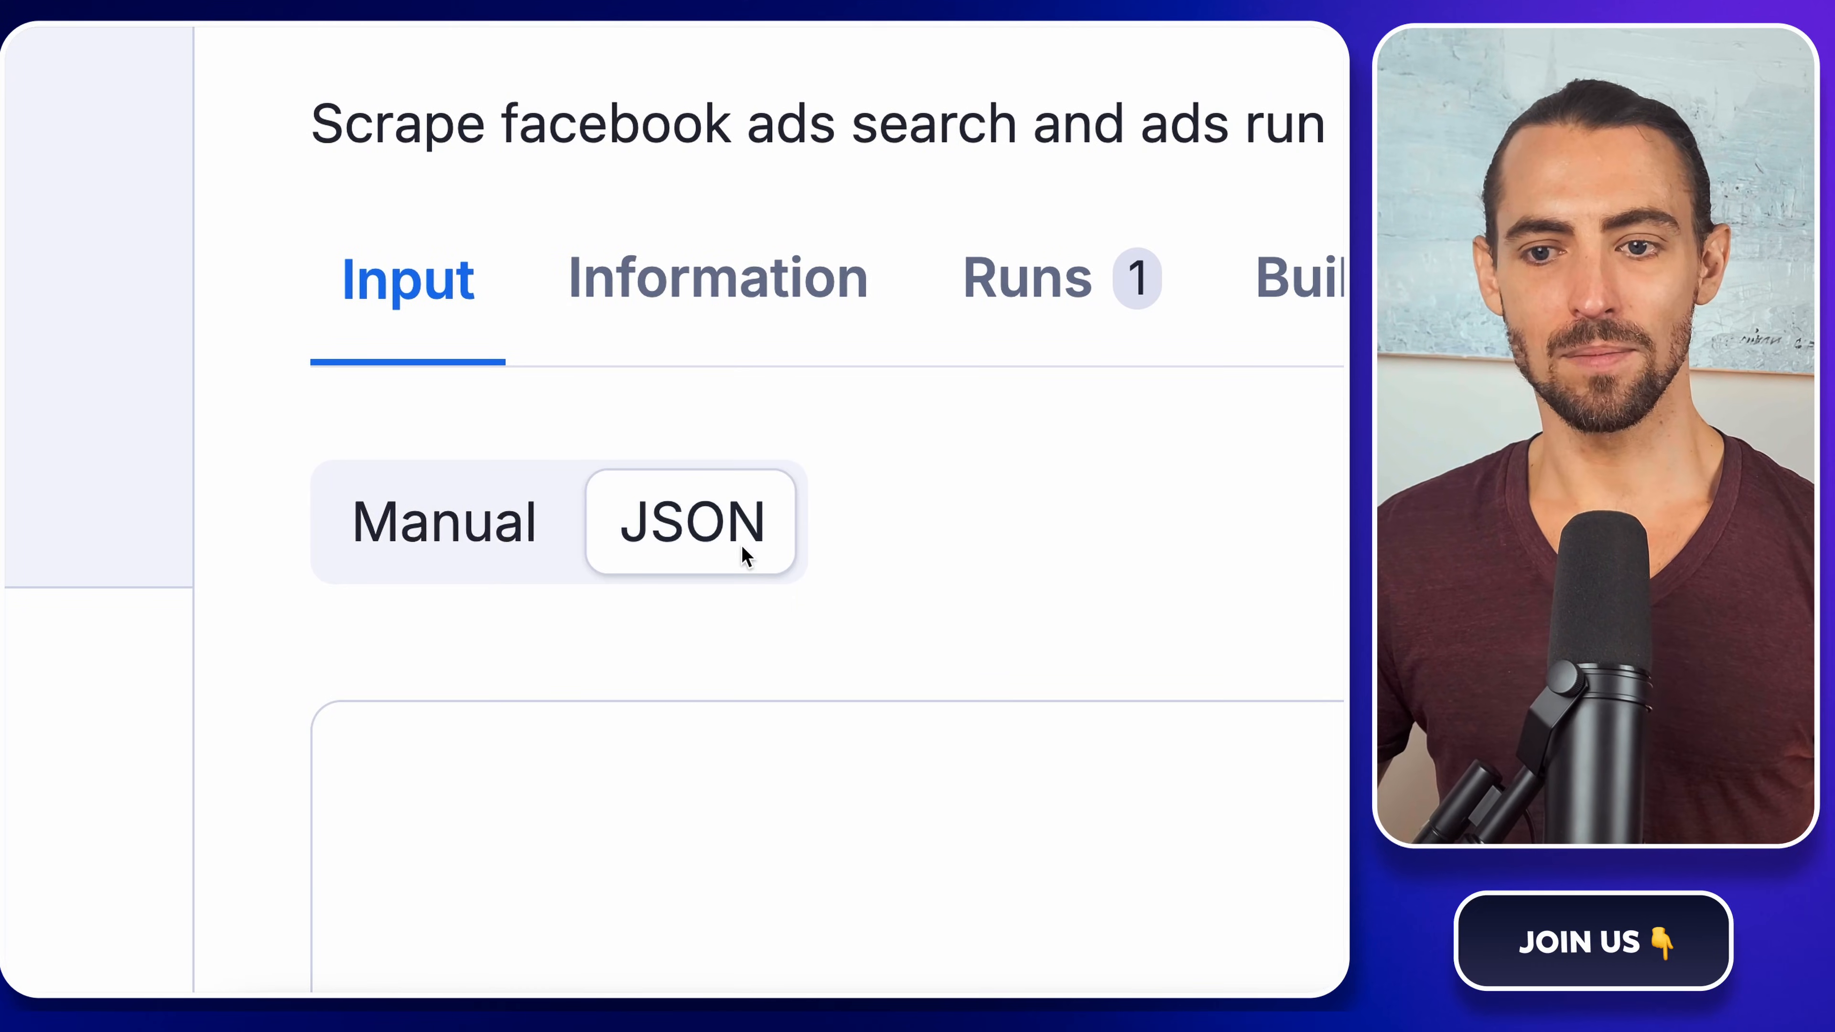
scroll(893, 521, "down", 3)
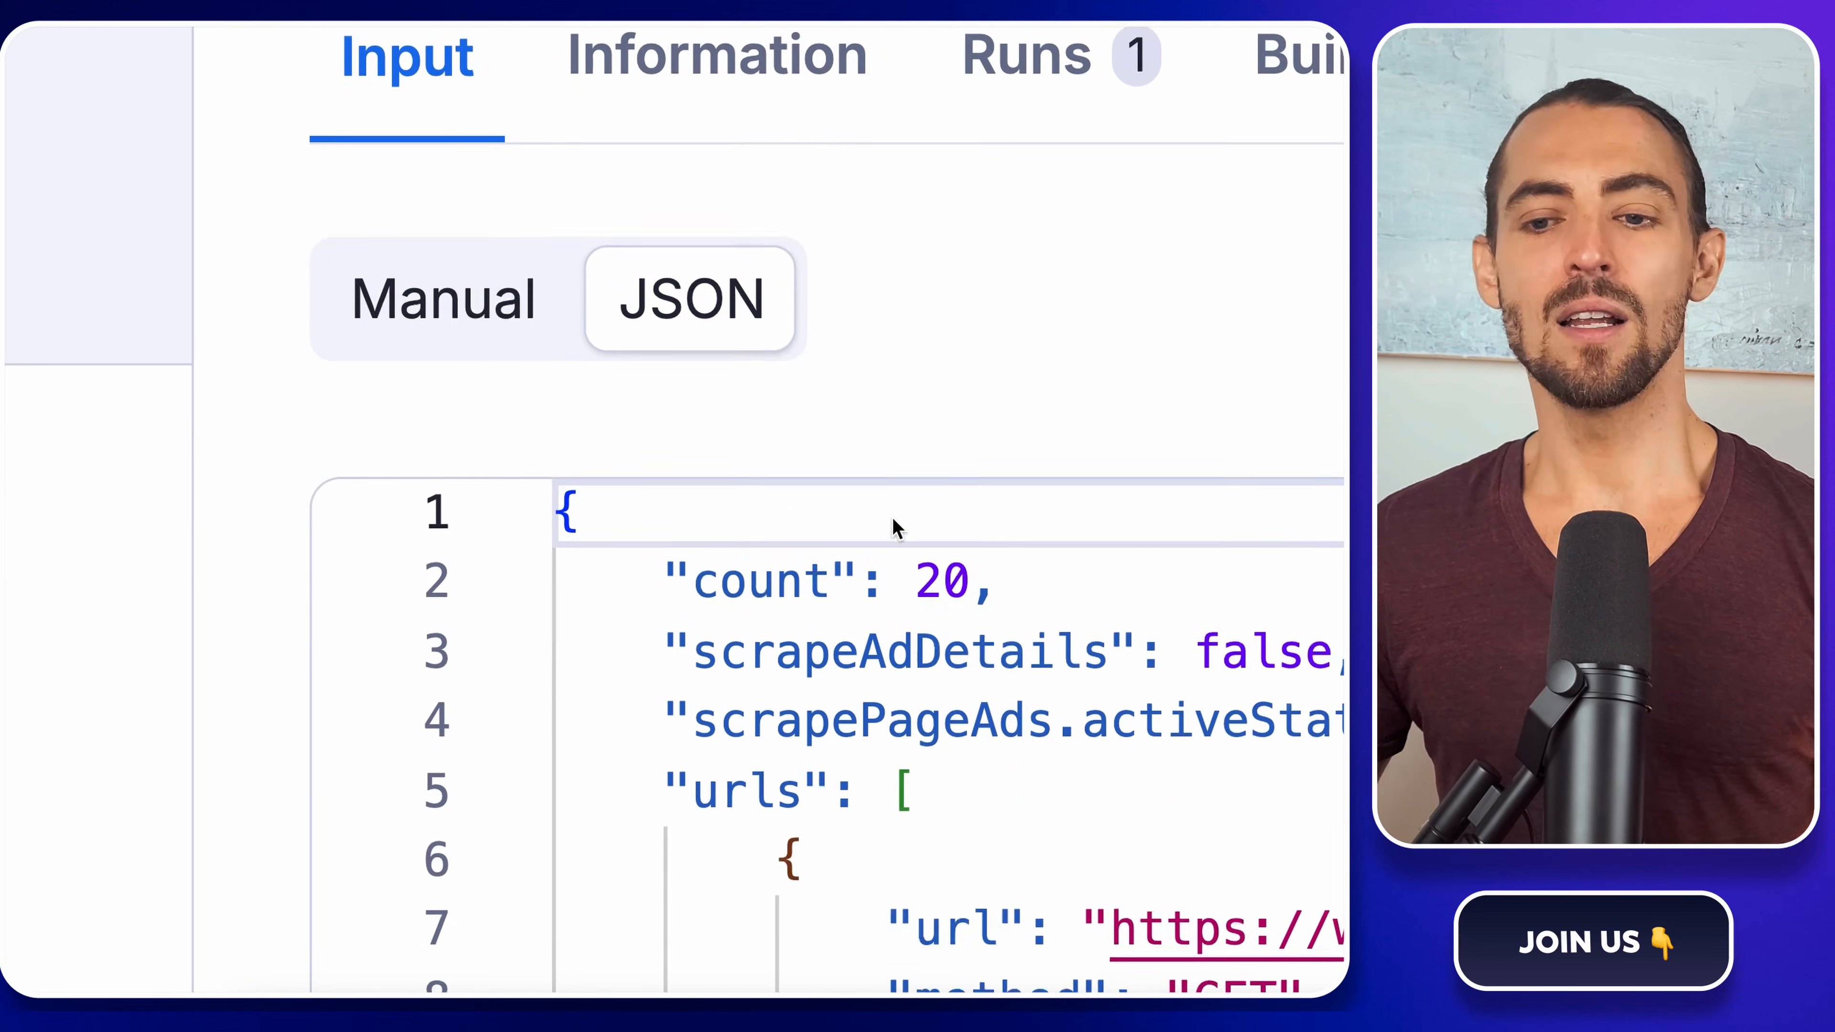
scroll(892, 518, "right", 5)
scroll(892, 517, "left", 5)
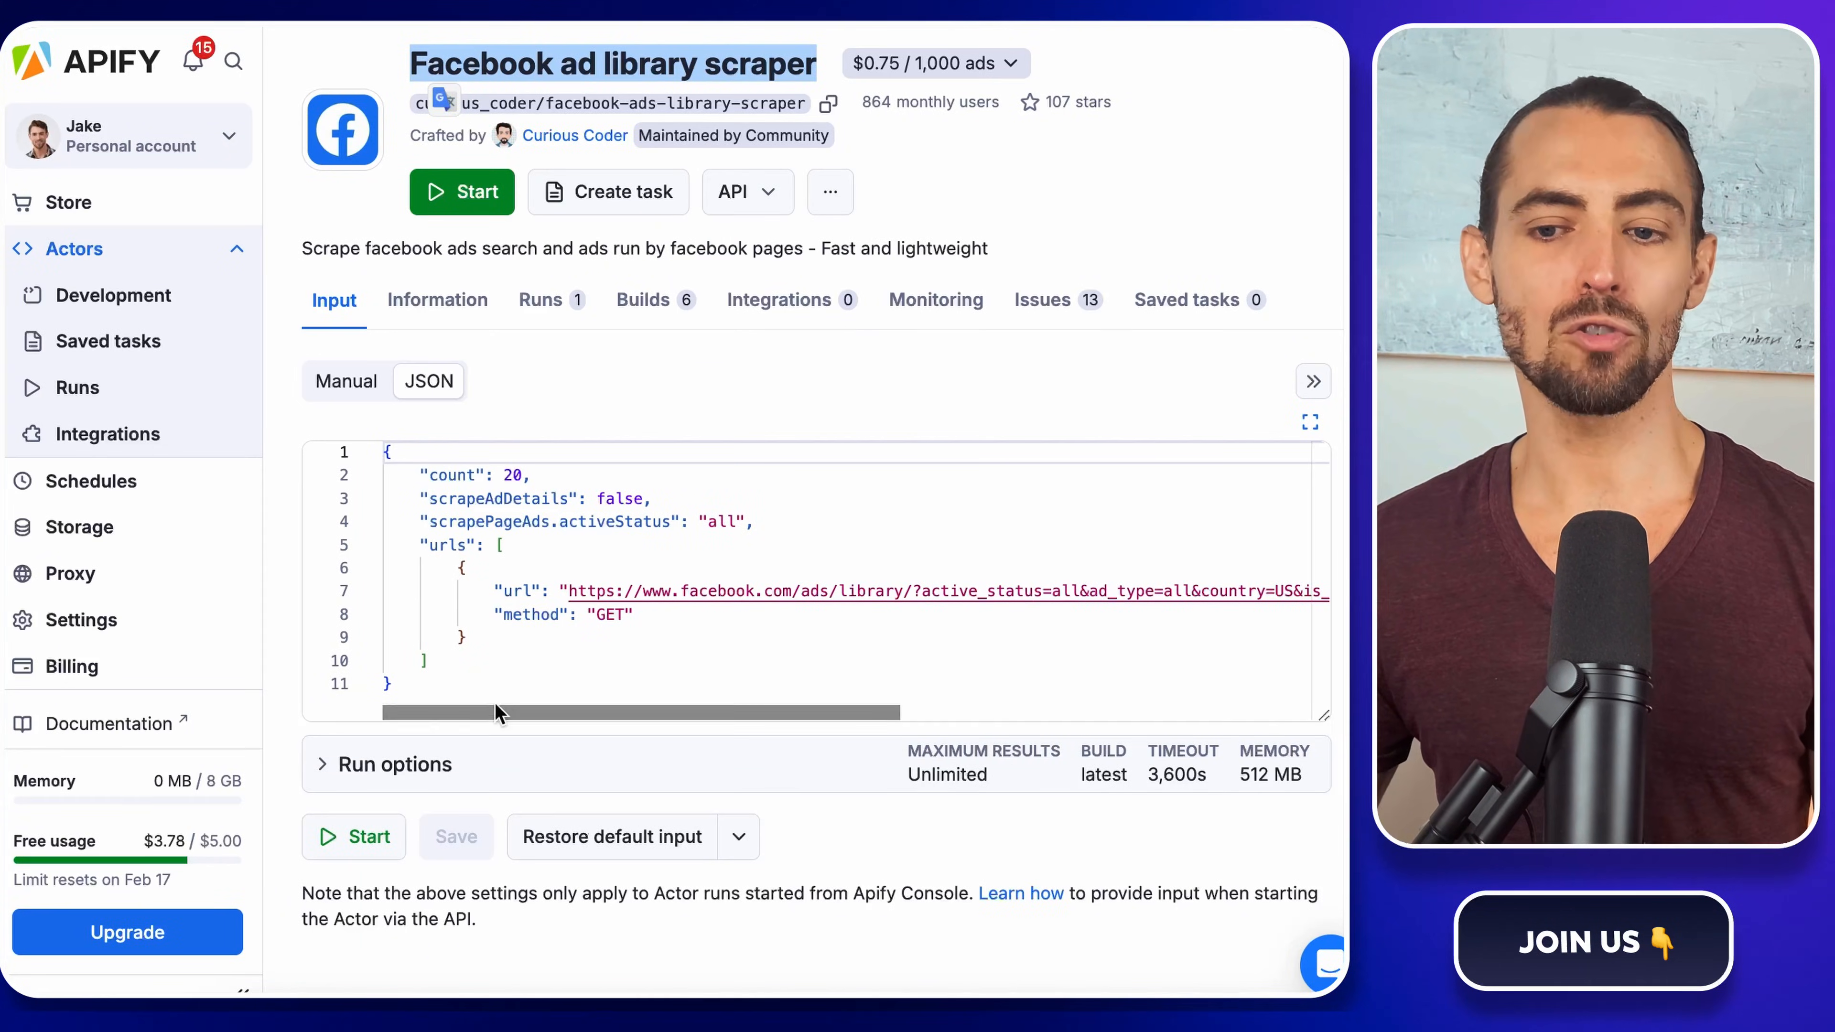
left_click_drag(439, 690, 382, 448)
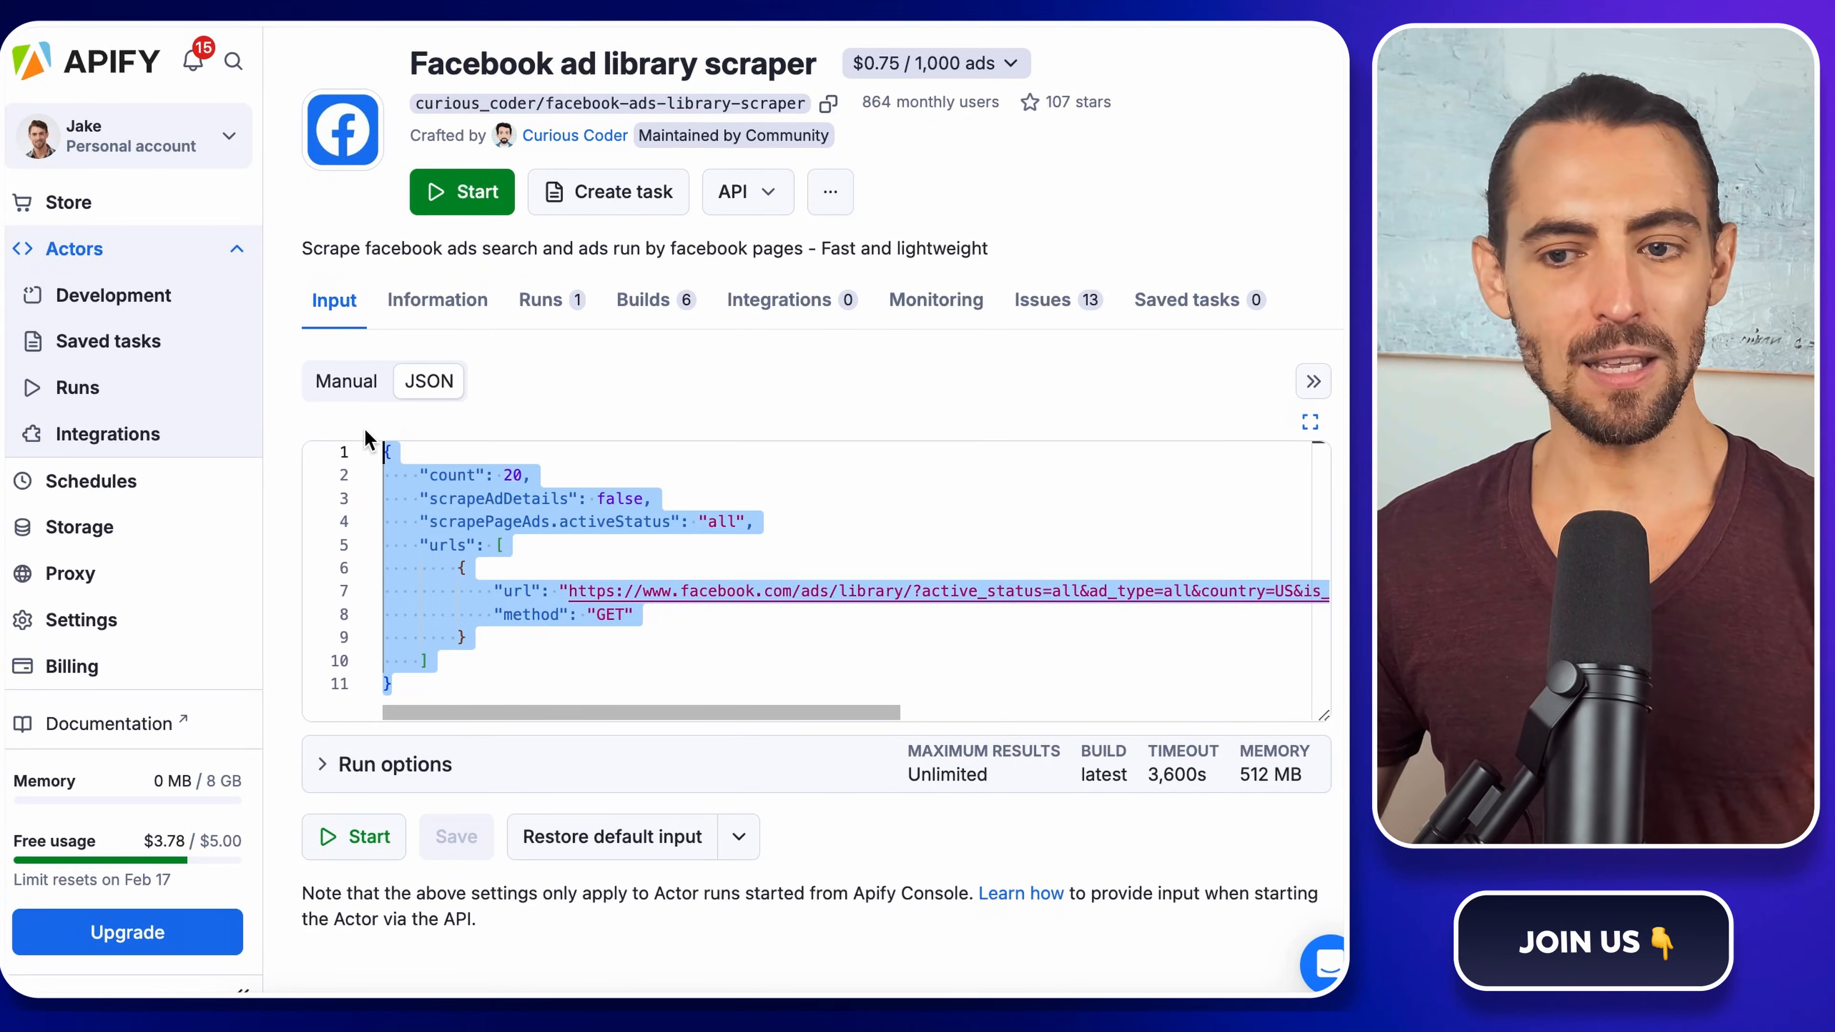
right_click(509, 505)
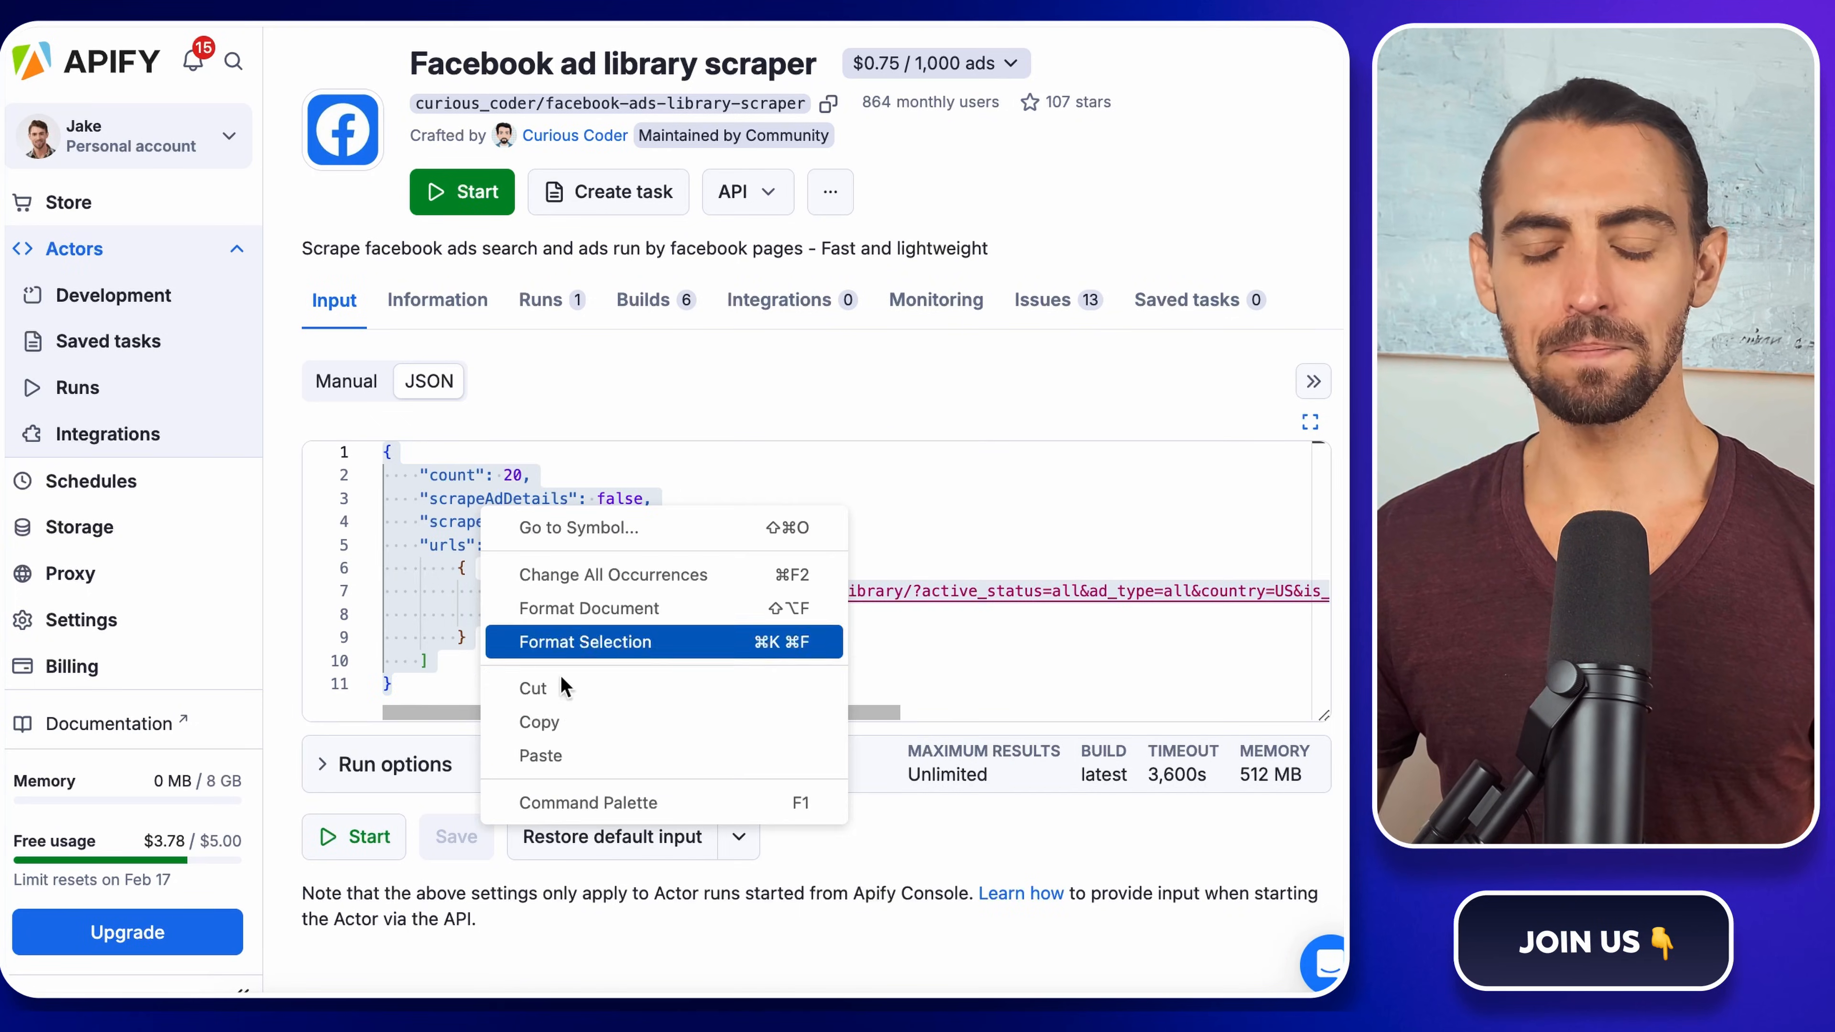
left_click(571, 719)
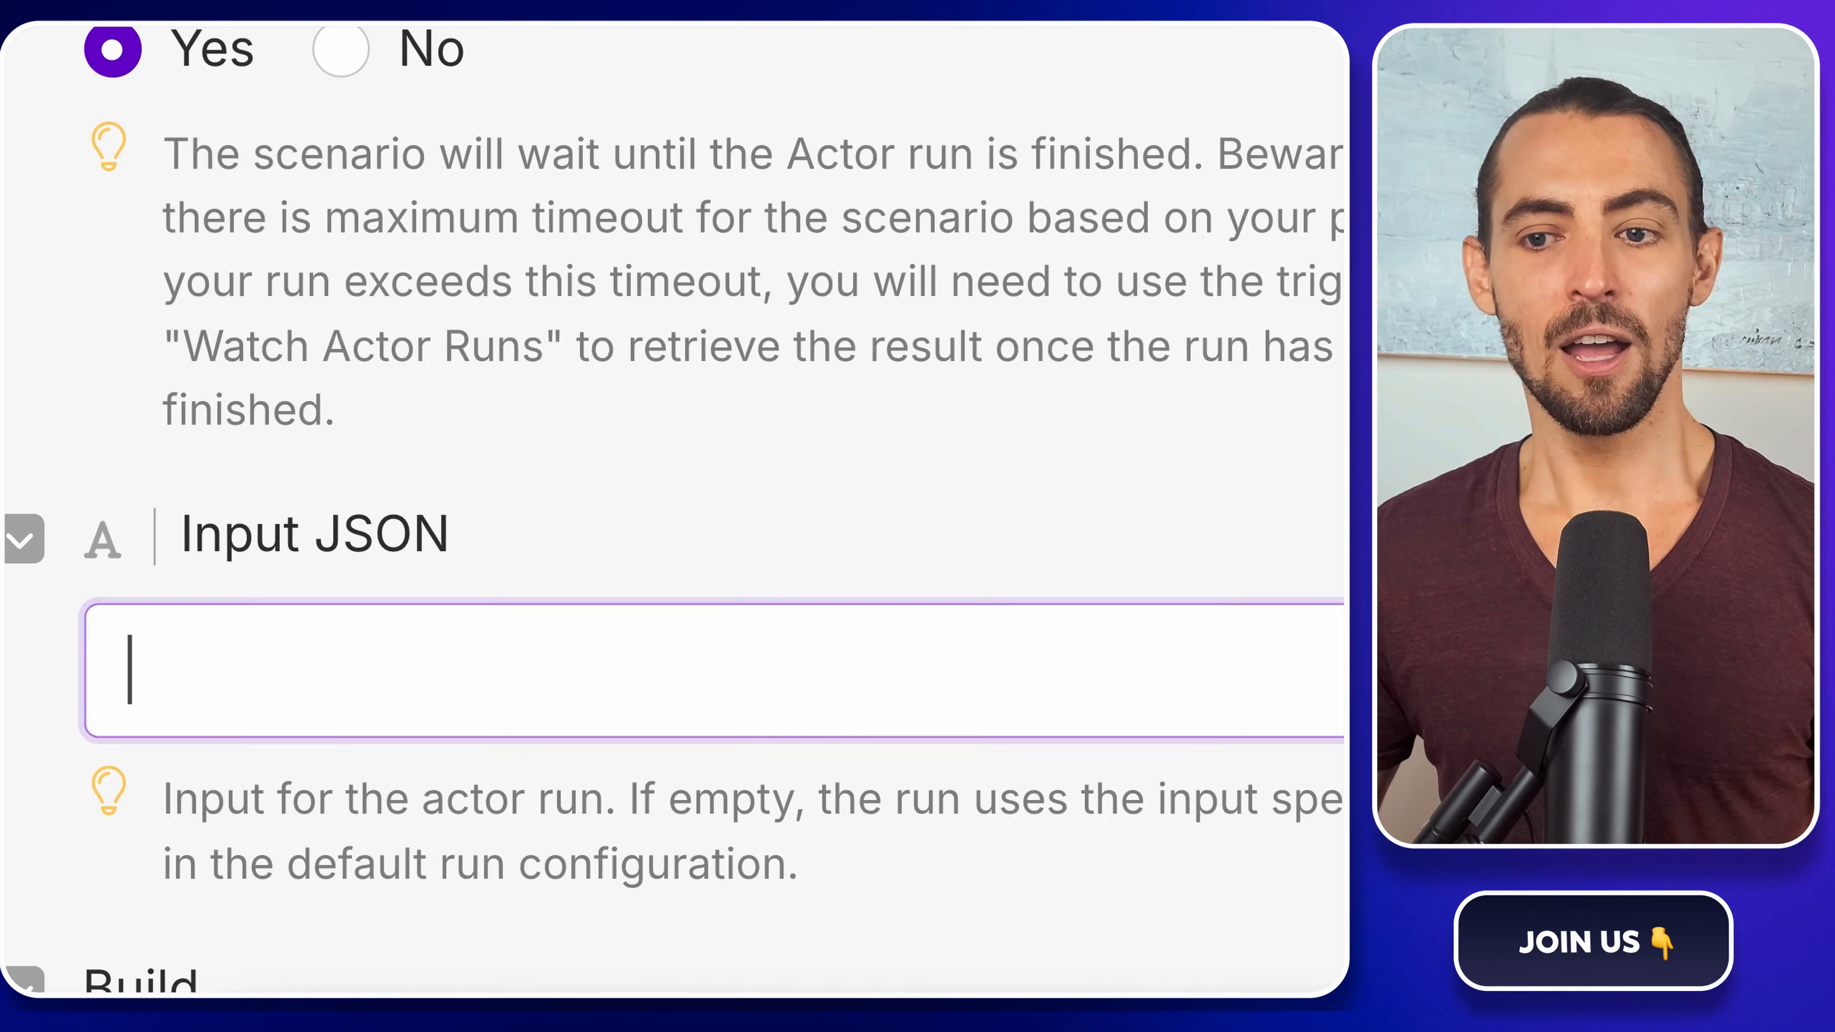
- Switch back to Make and paste the copied scraper input, without formatting, as the Run an Actor module's Input JSON
scroll(560, 655, "down", 1)
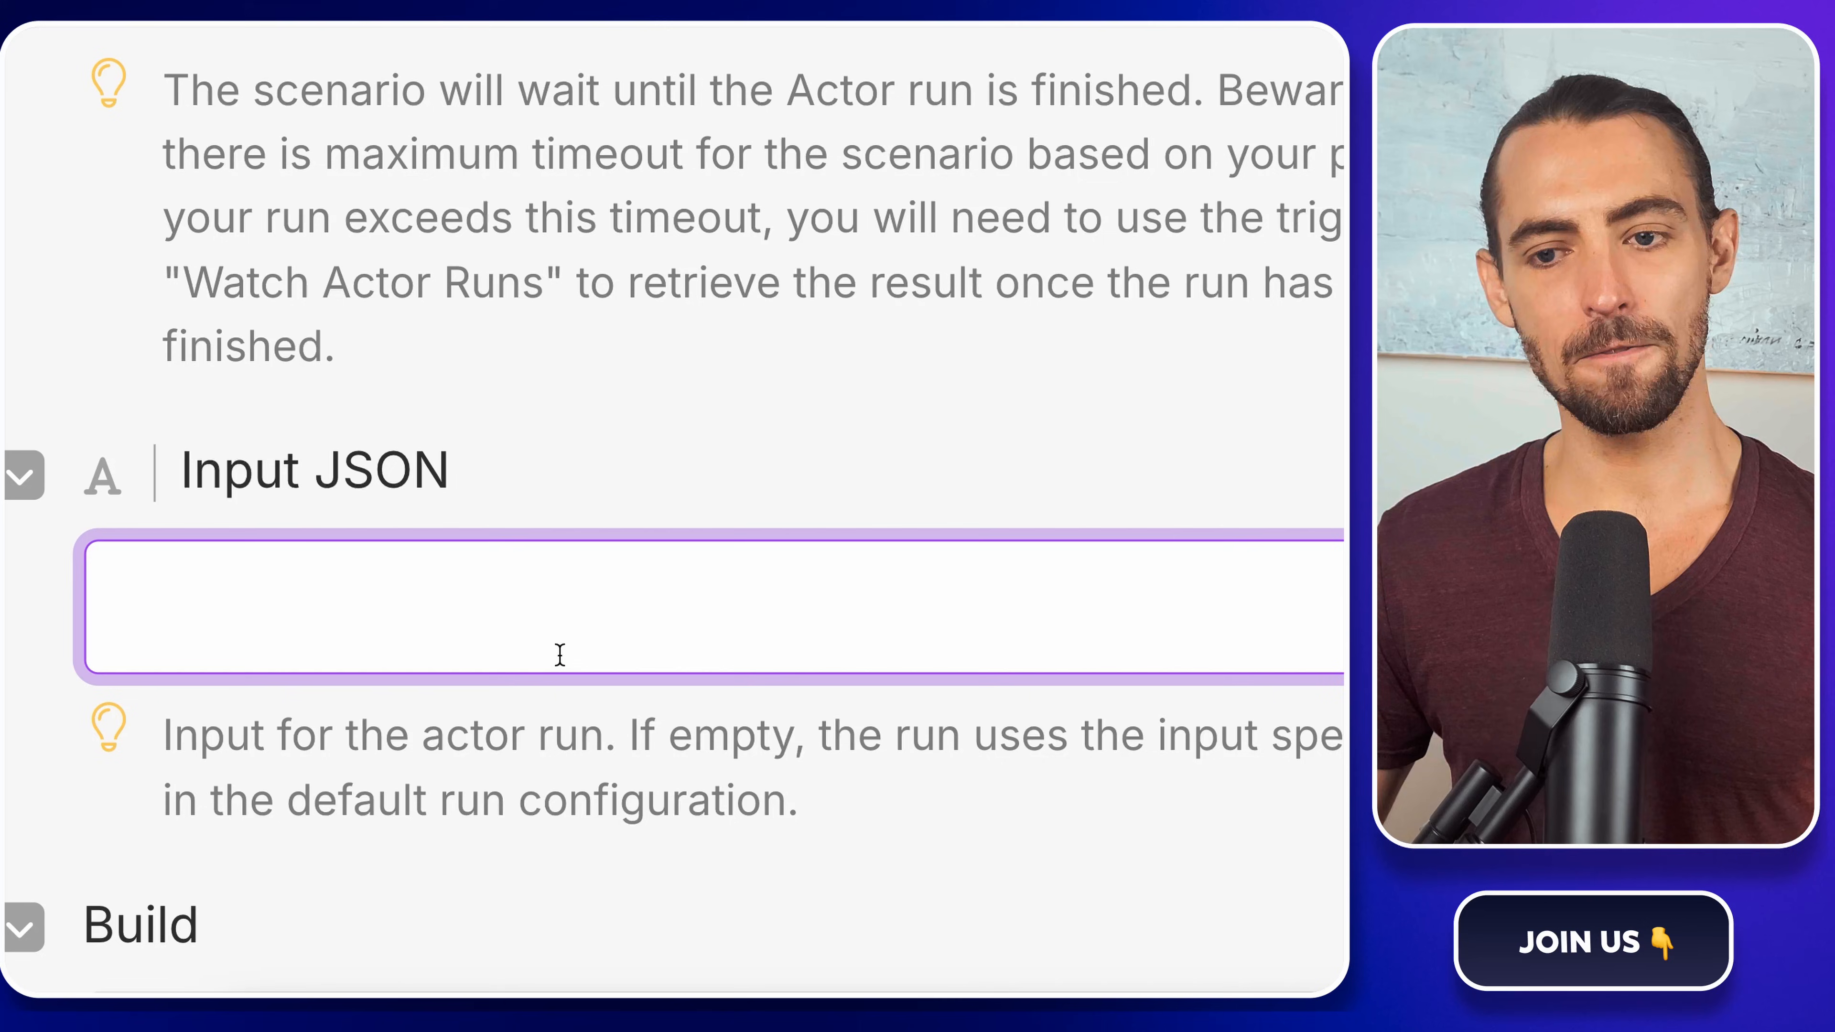
right_click(542, 602)
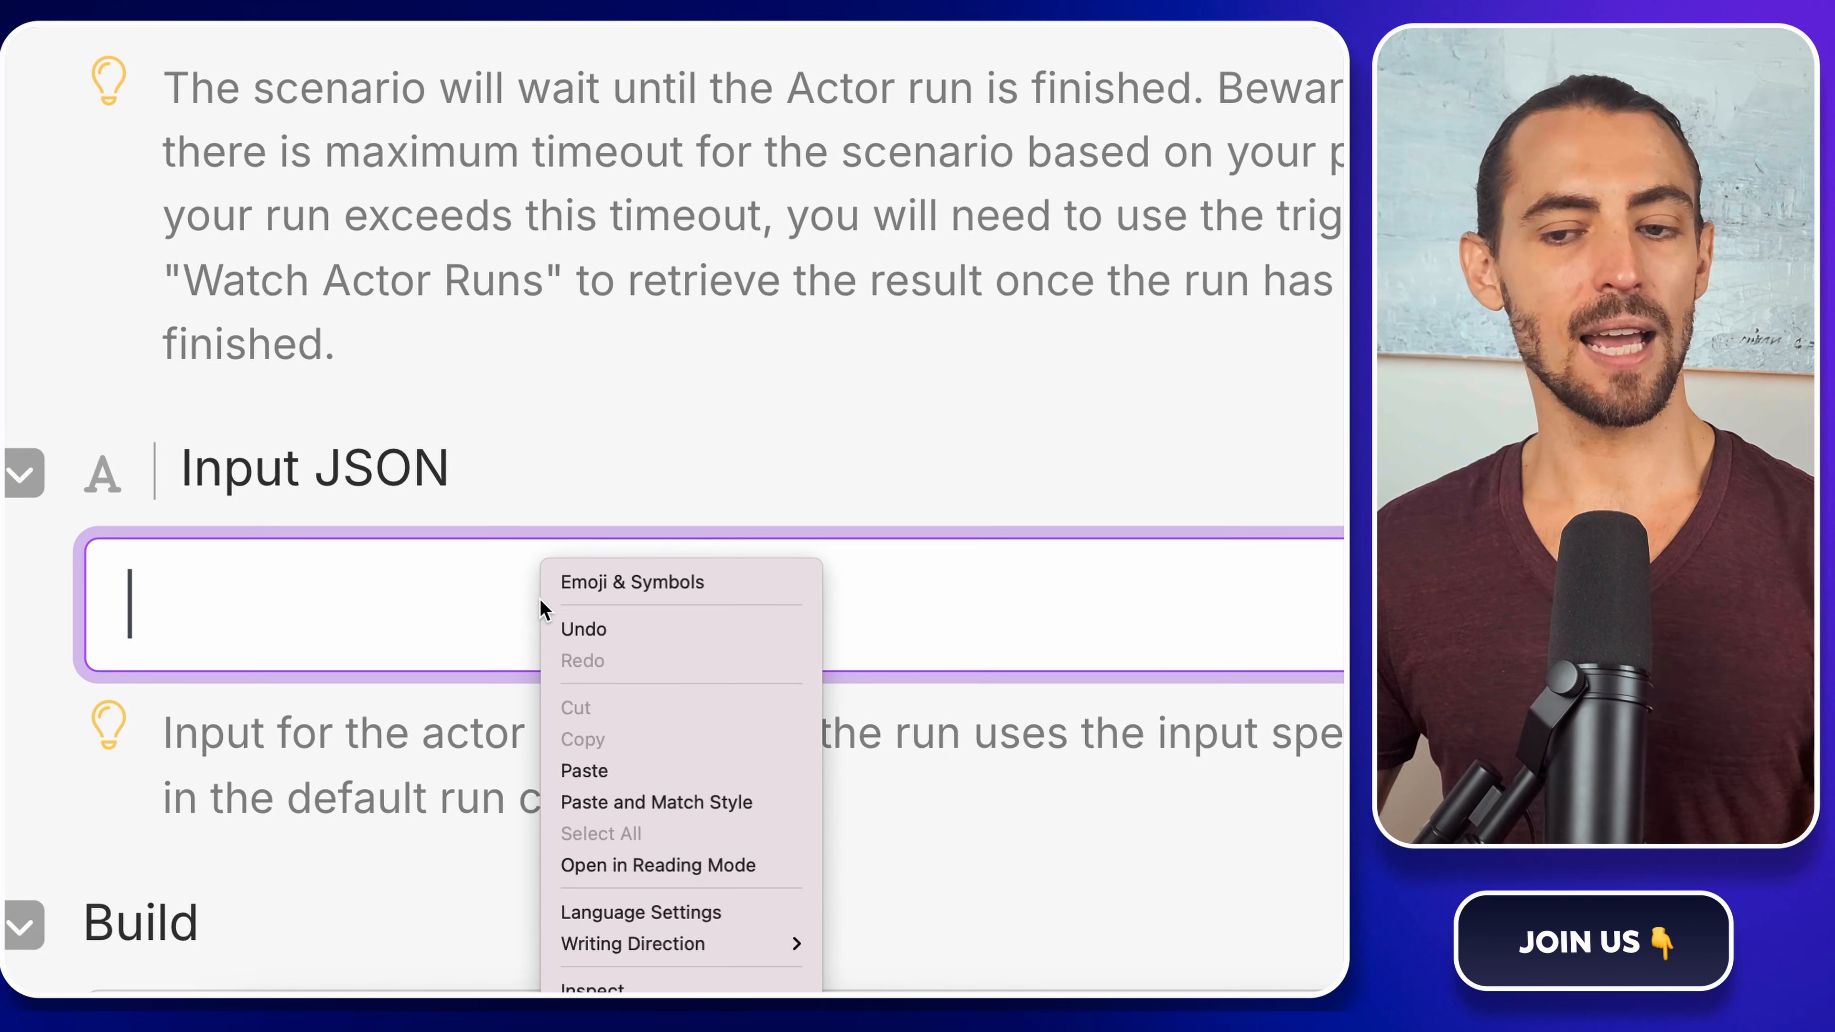
left_click(700, 805)
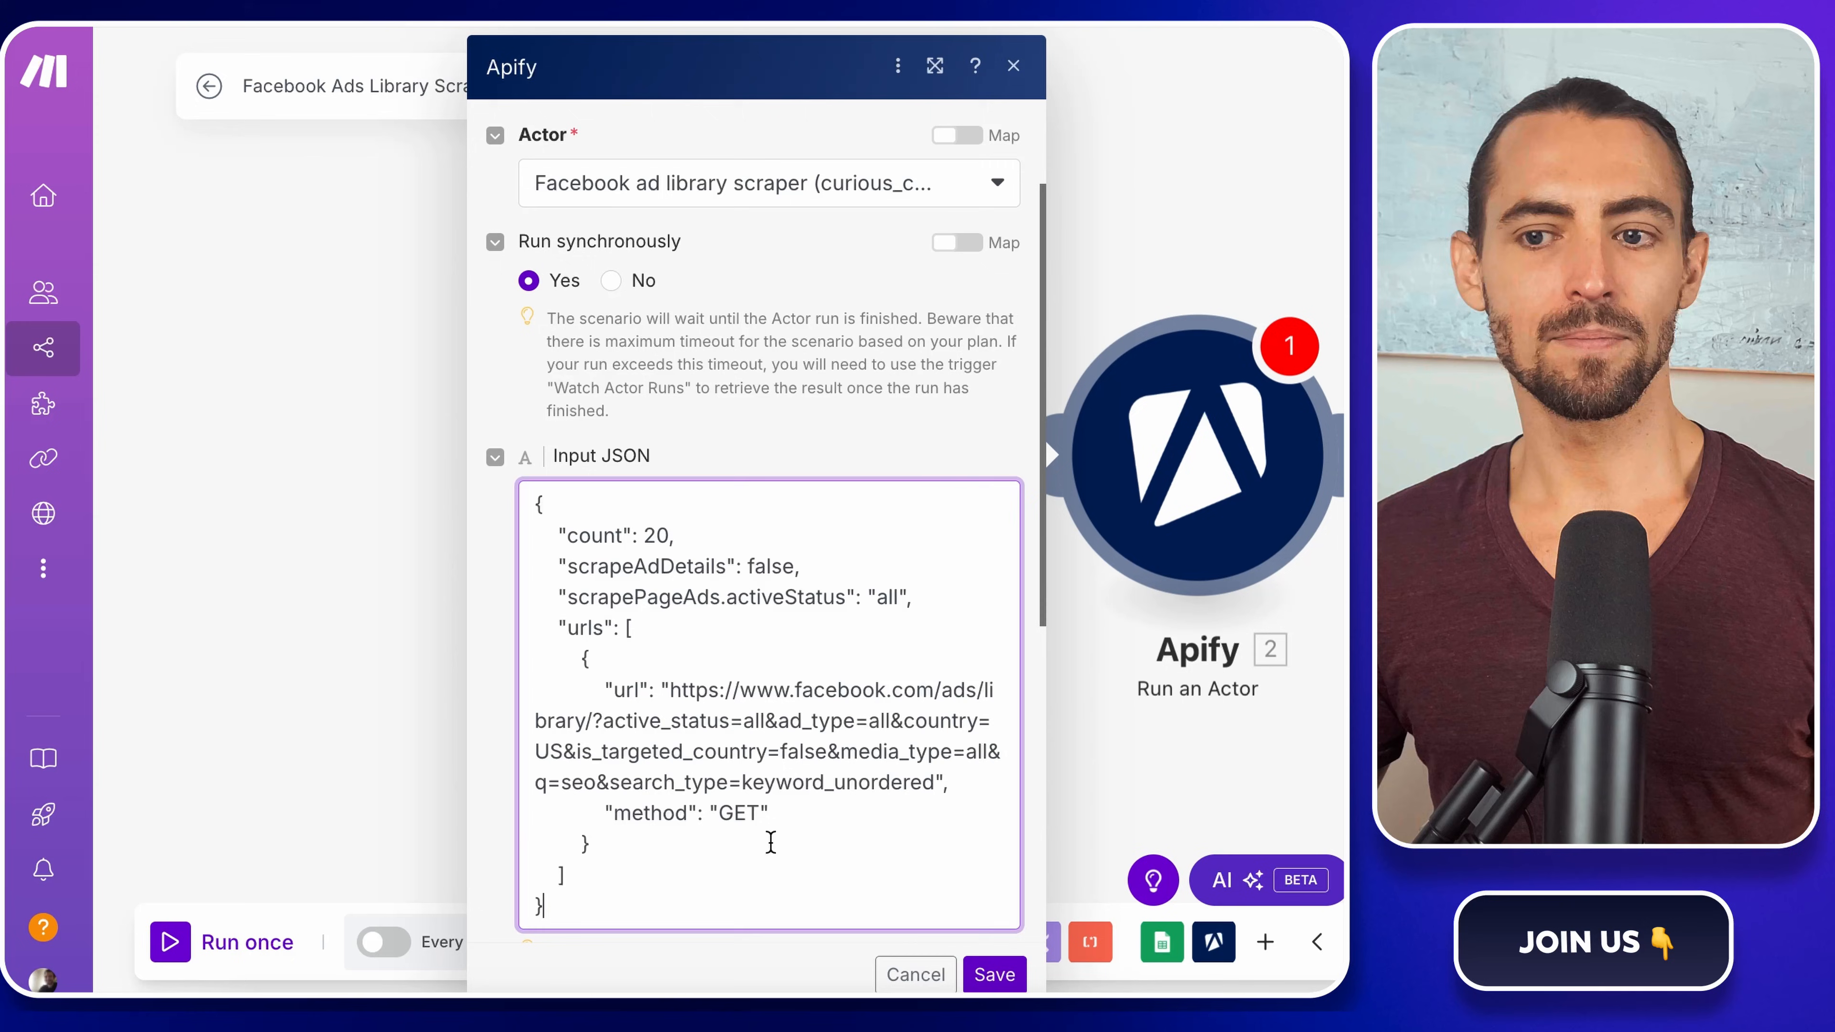
scroll(791, 833, "down", 1)
scroll(792, 833, "down", 1)
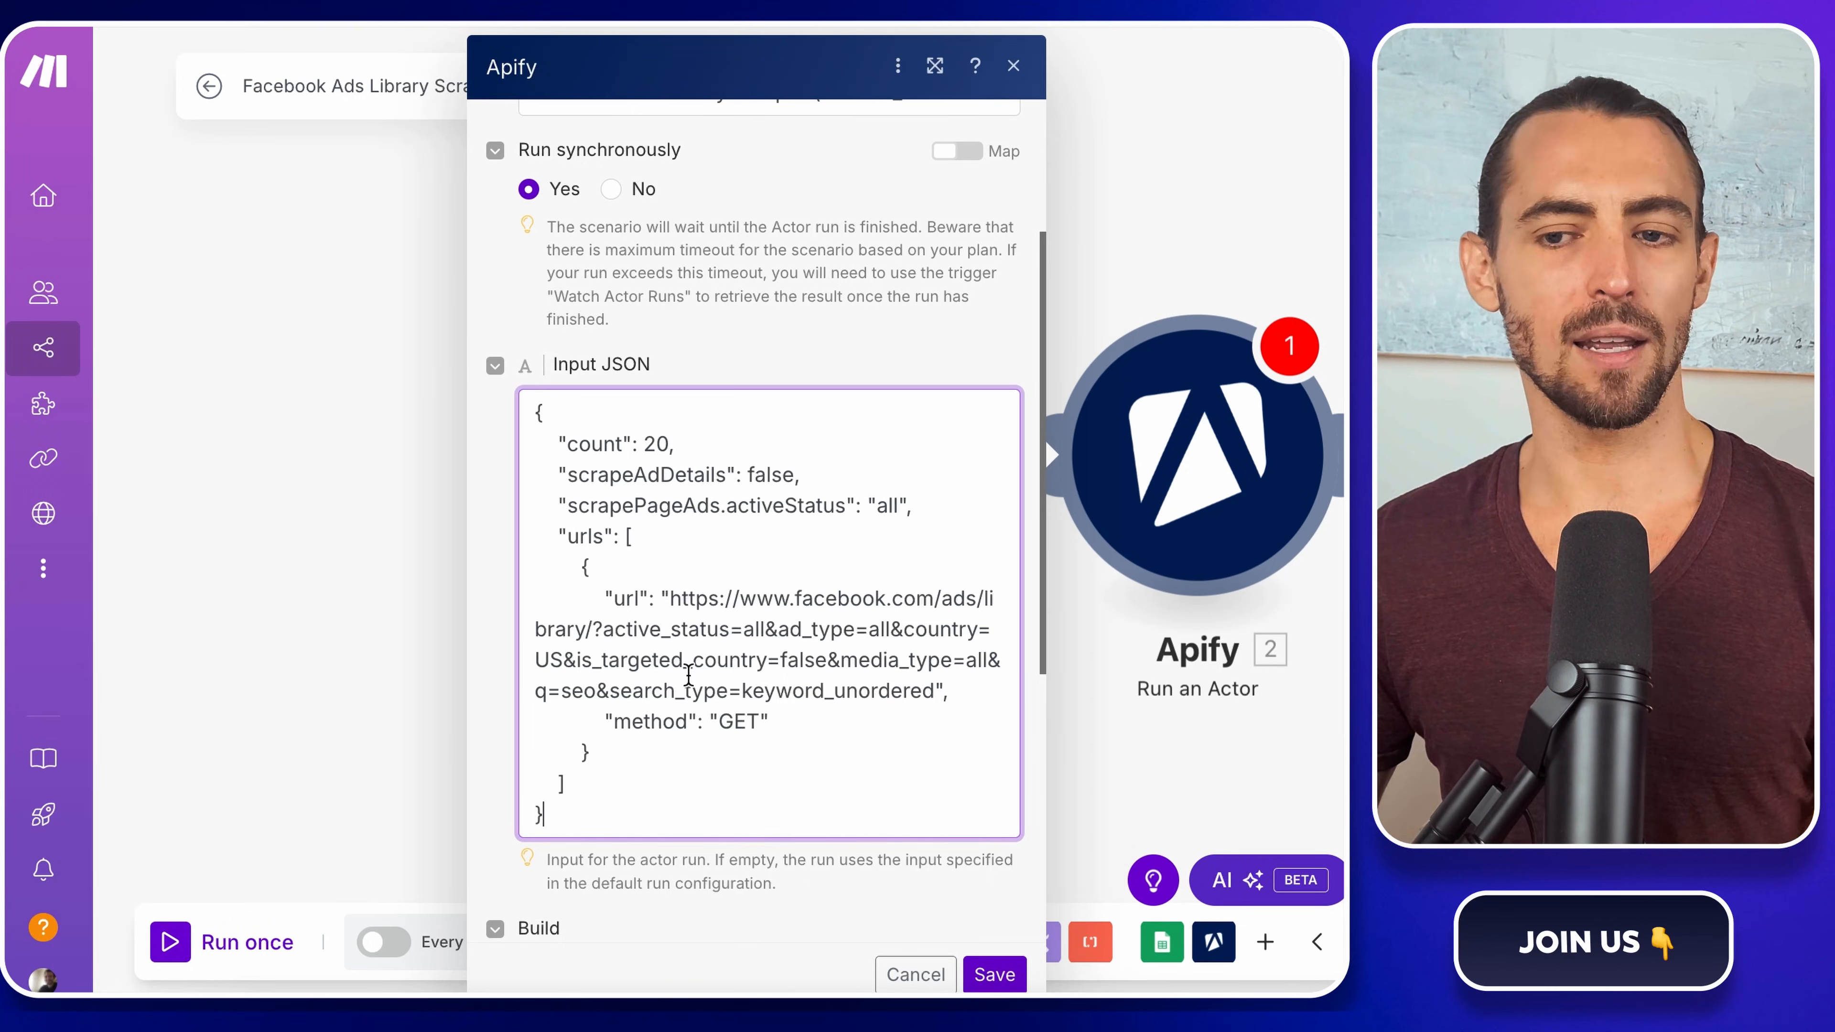
double_click(661, 443)
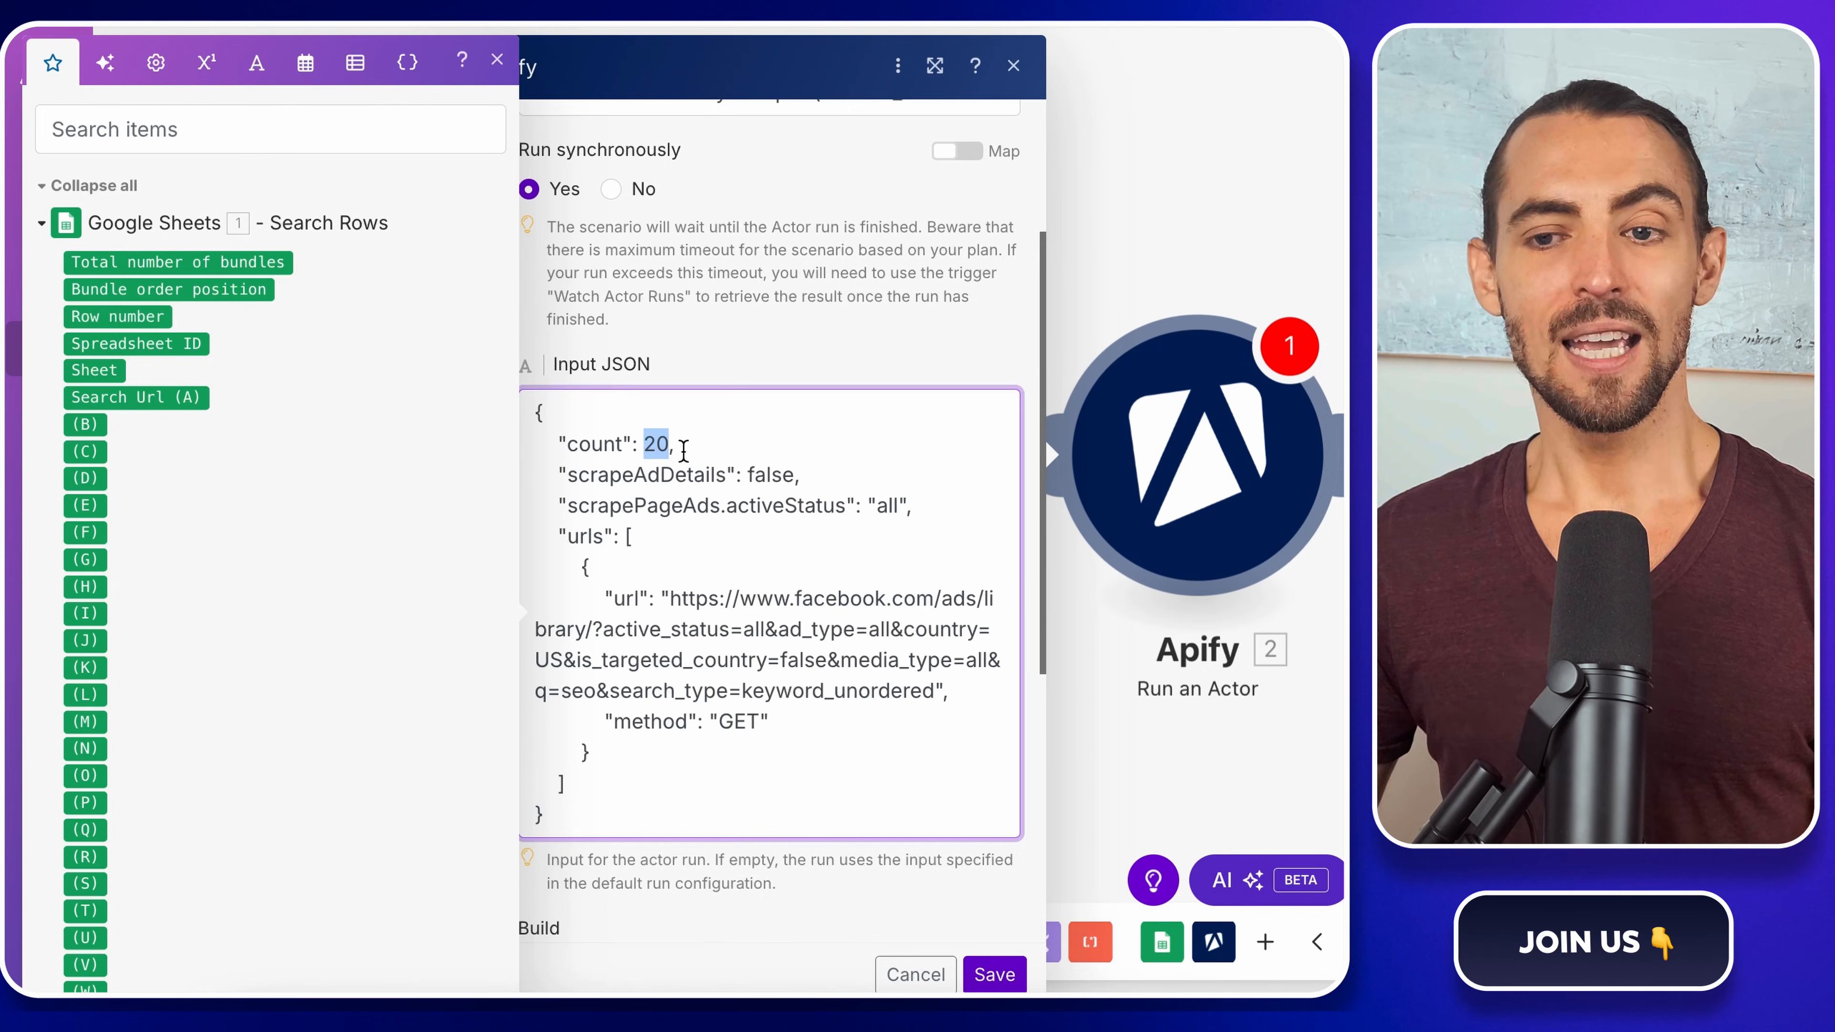
left_click(684, 450)
left_click_drag(683, 450, 563, 443)
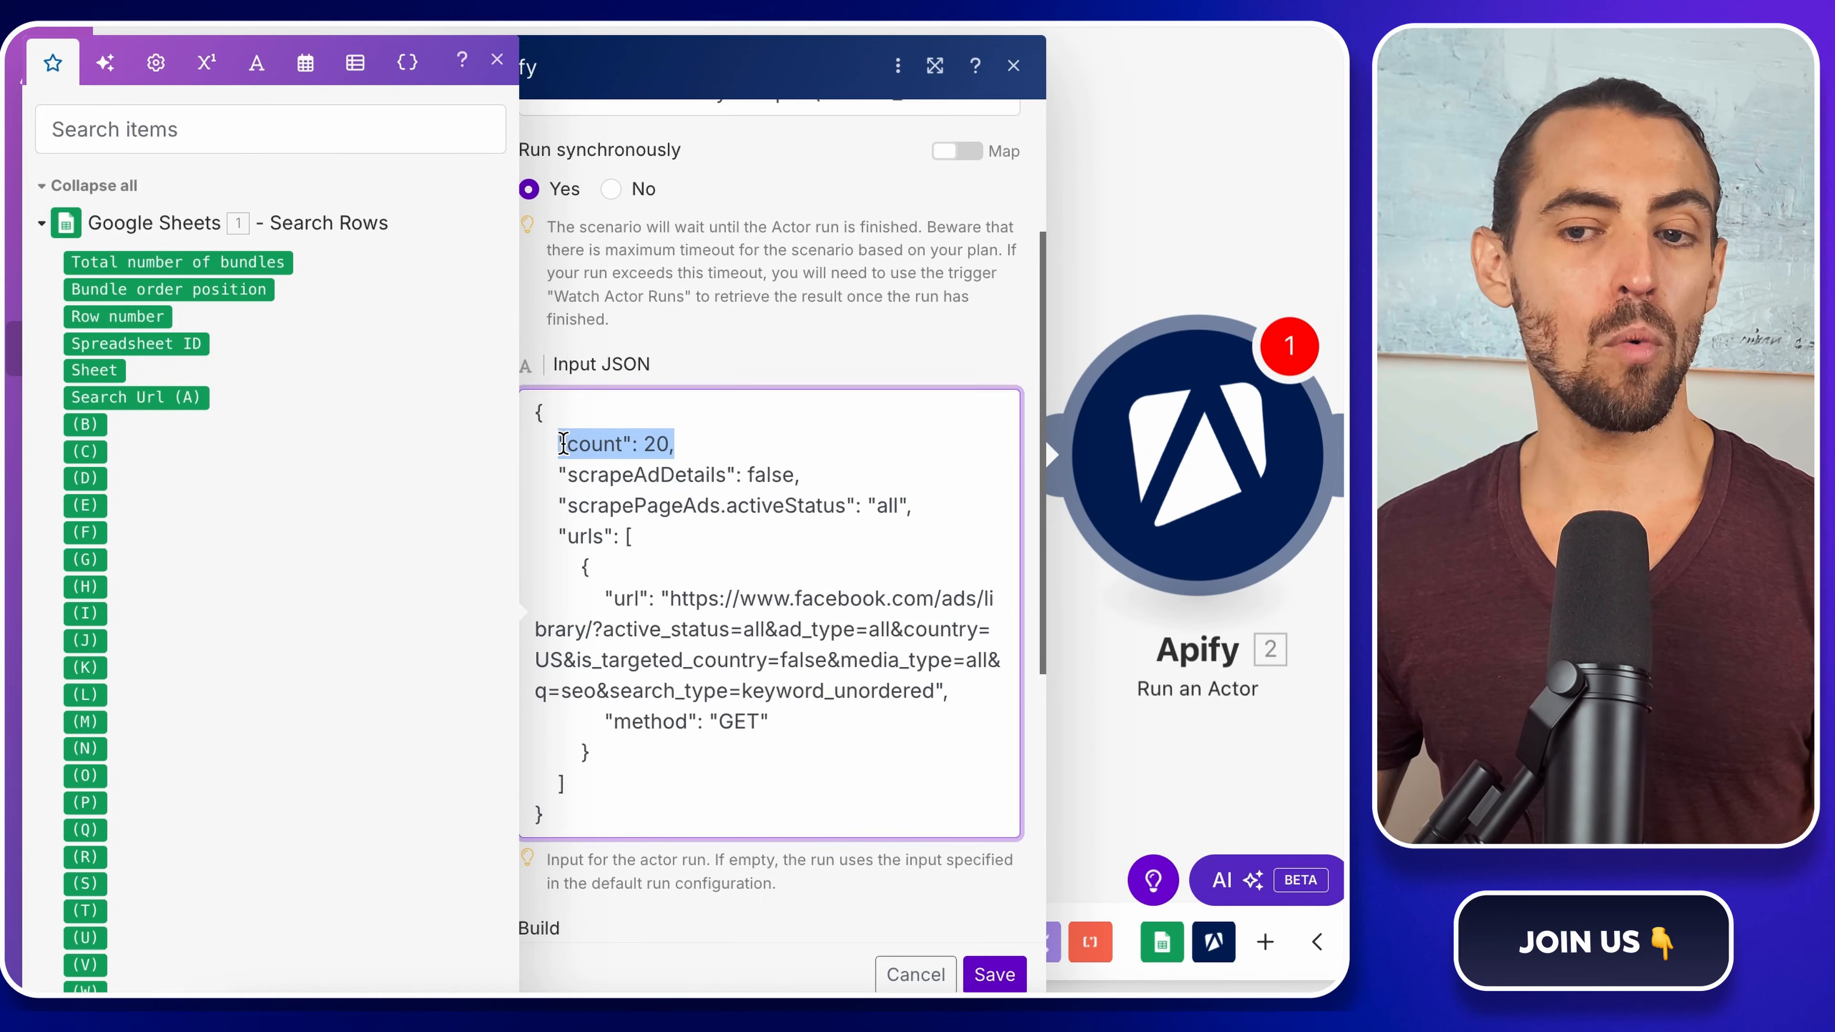
left_click(682, 463)
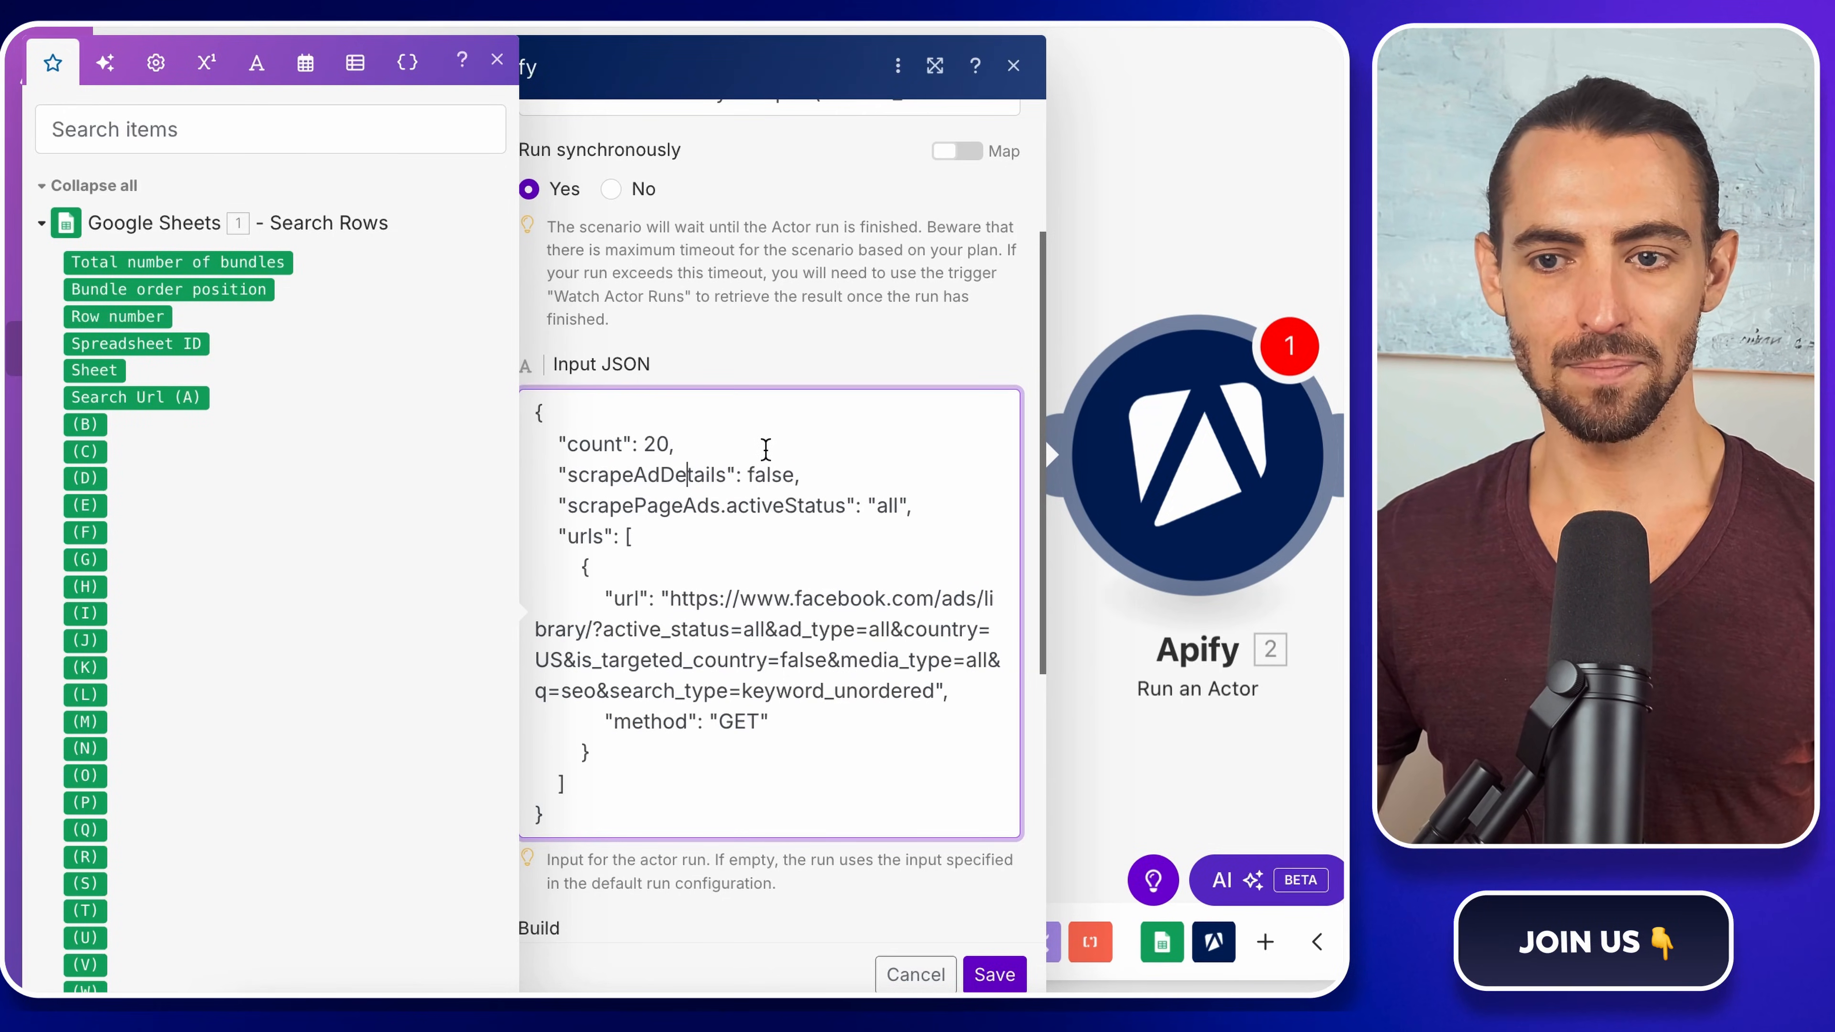
- Replace the Facebook address in the Input JSON's "url" value with the Google Sheets Search Url (A) field, and save the module
scroll(766, 450, "down", 1)
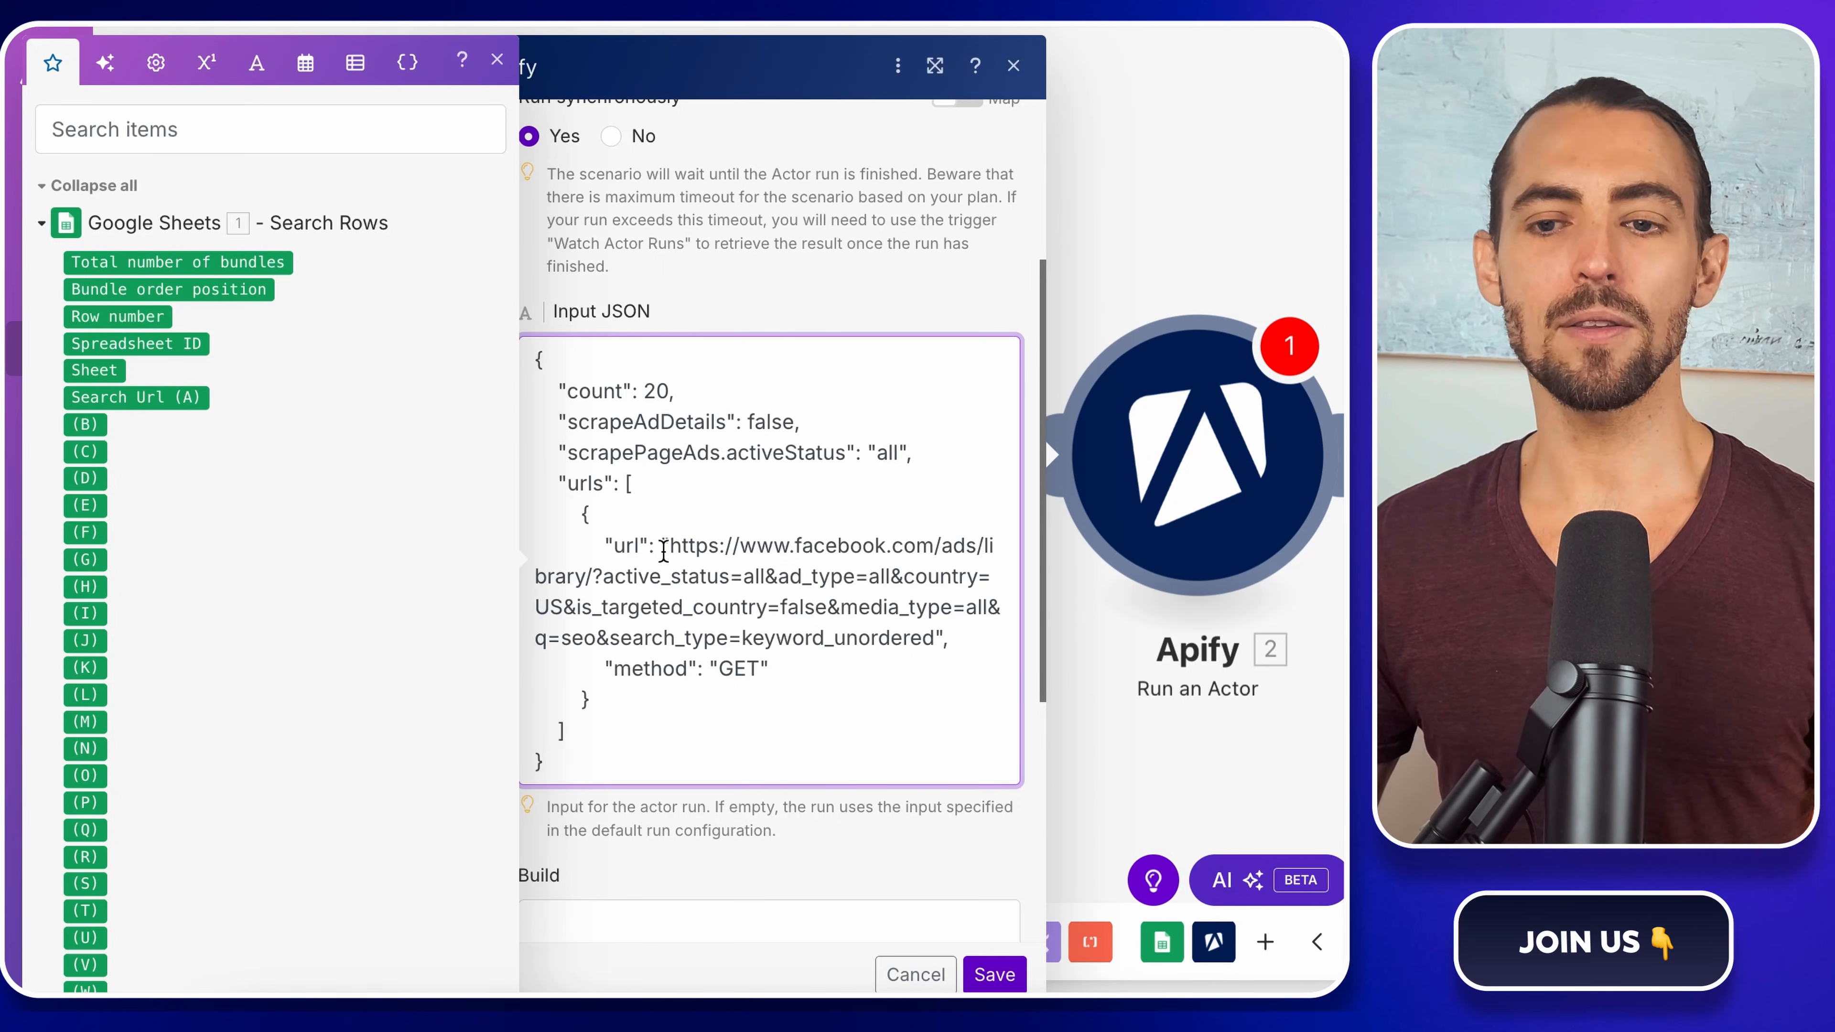
double_click(625, 546)
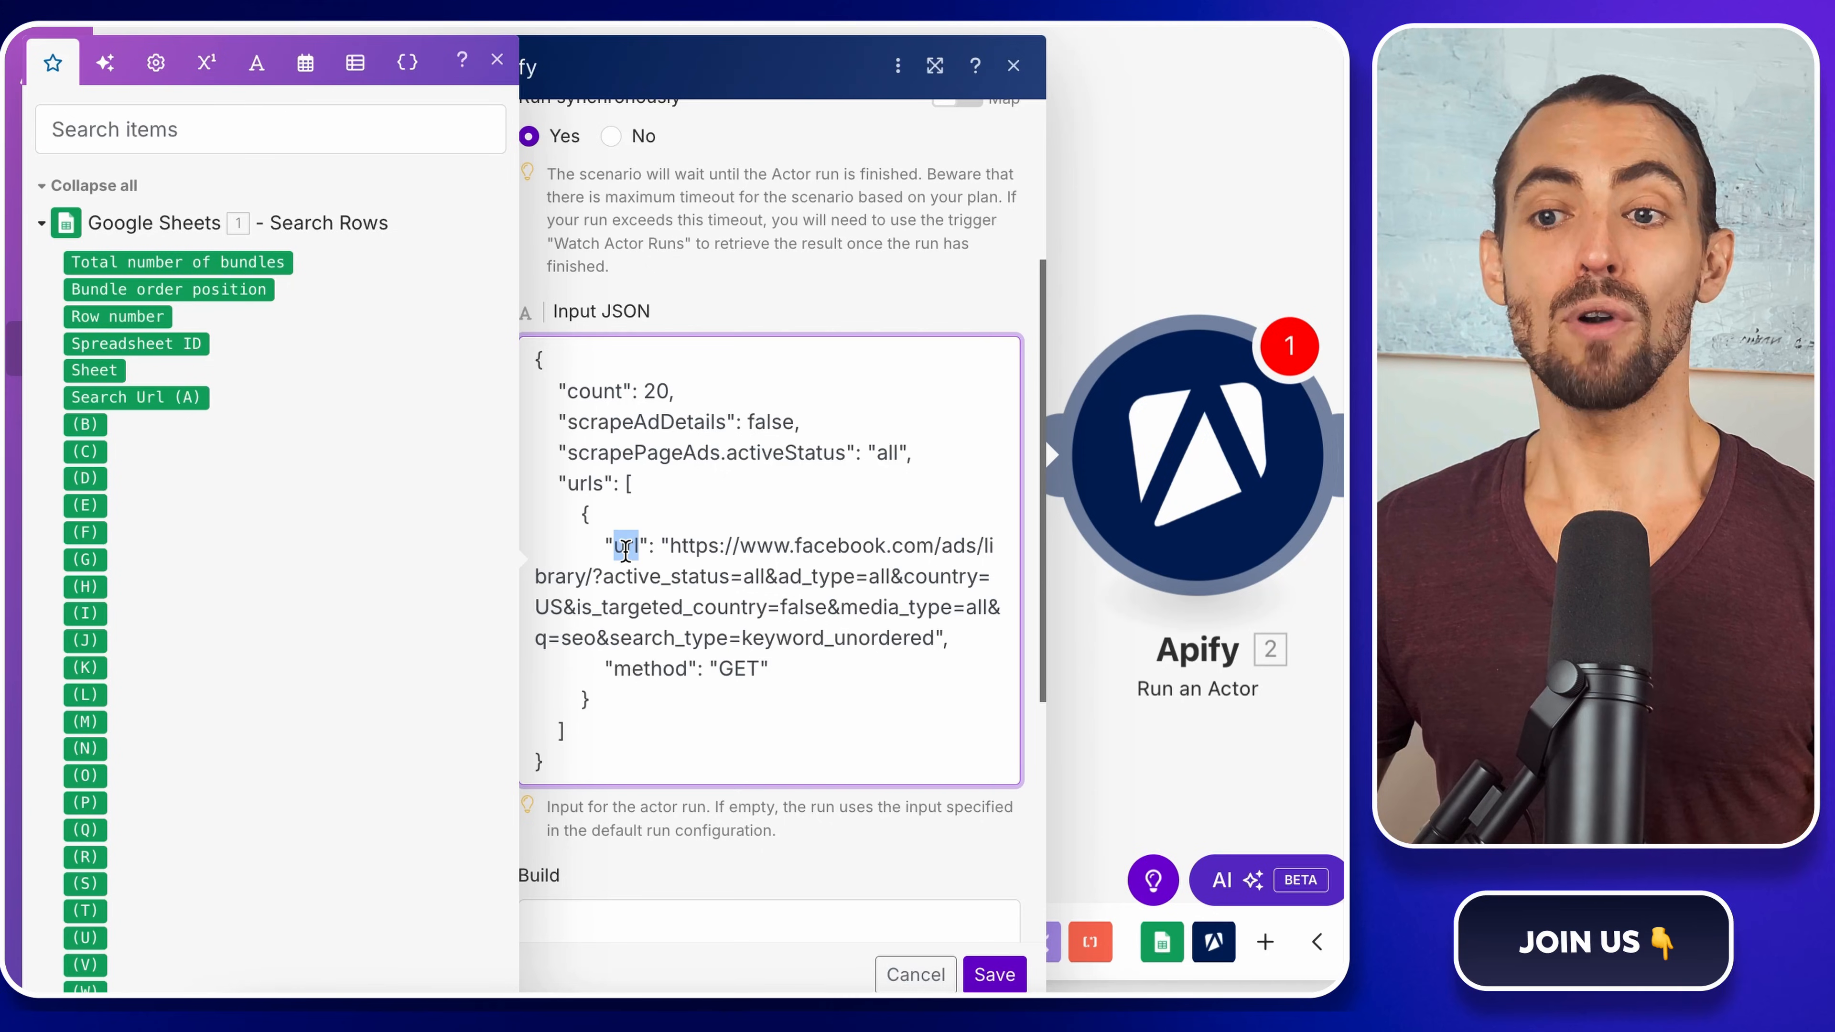
left_click(670, 546)
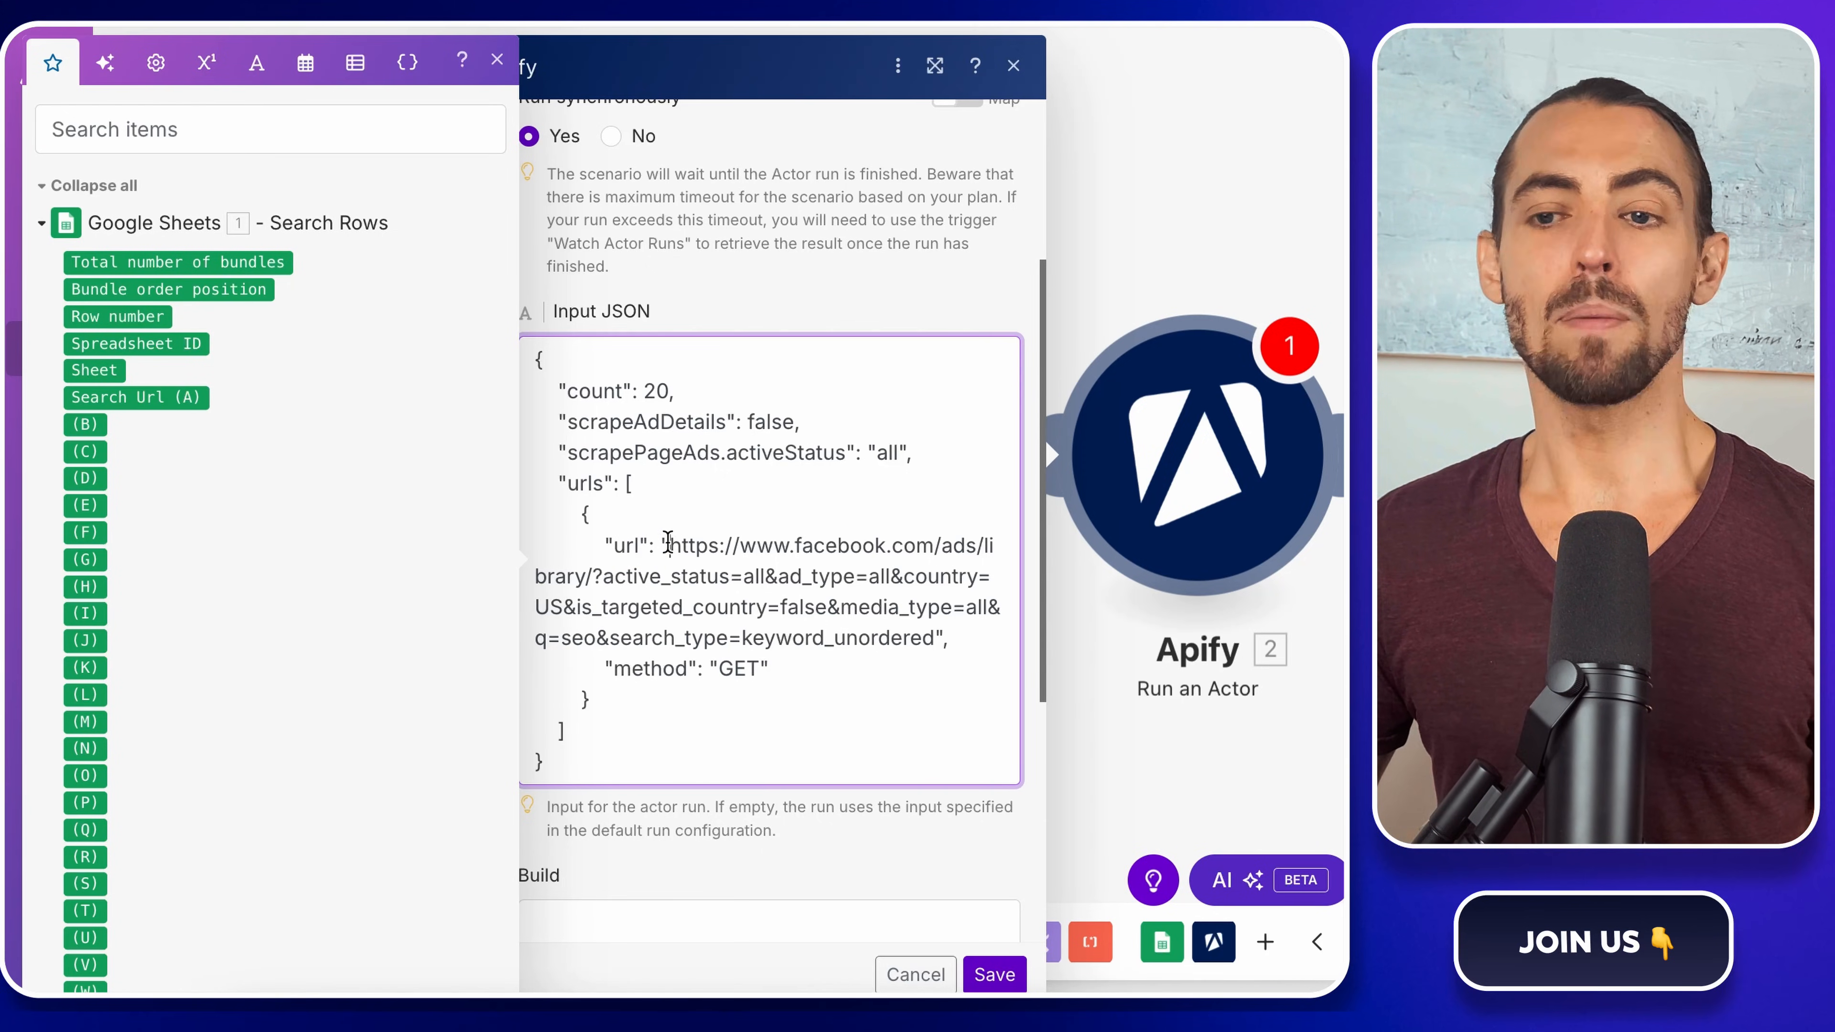
left_click_drag(668, 546, 934, 636)
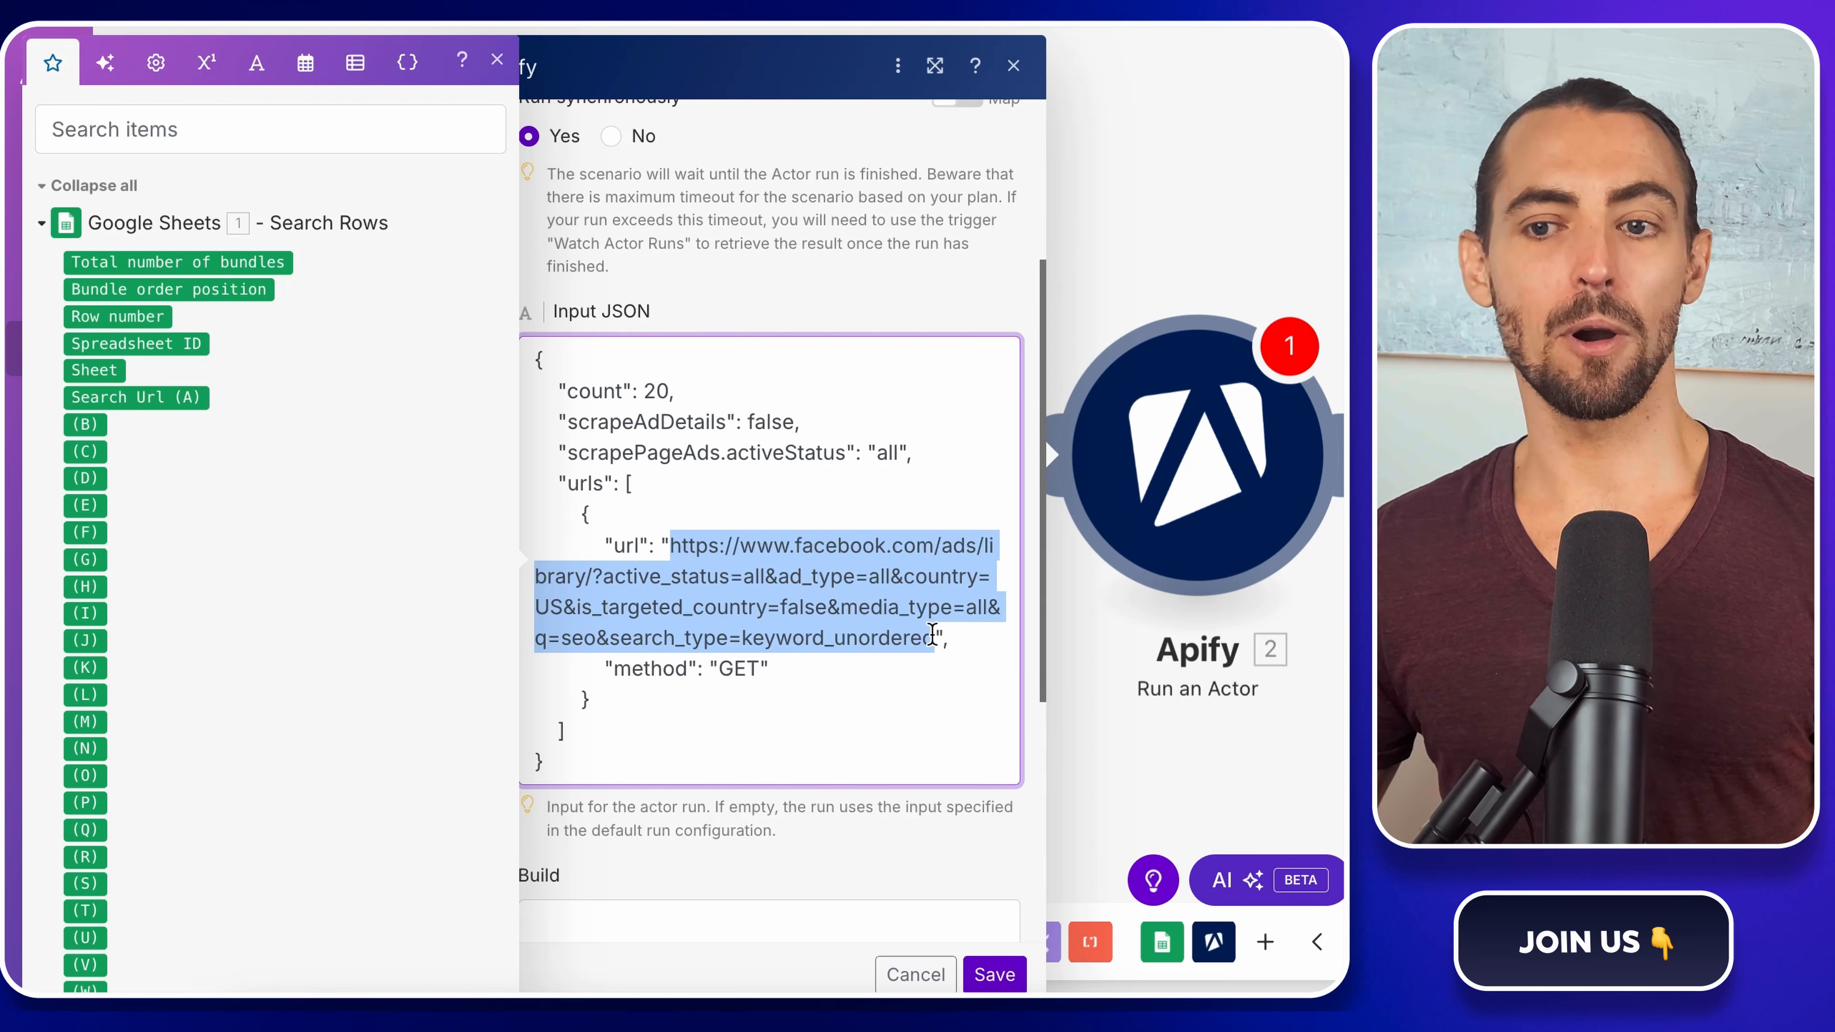
key("BackSpace")
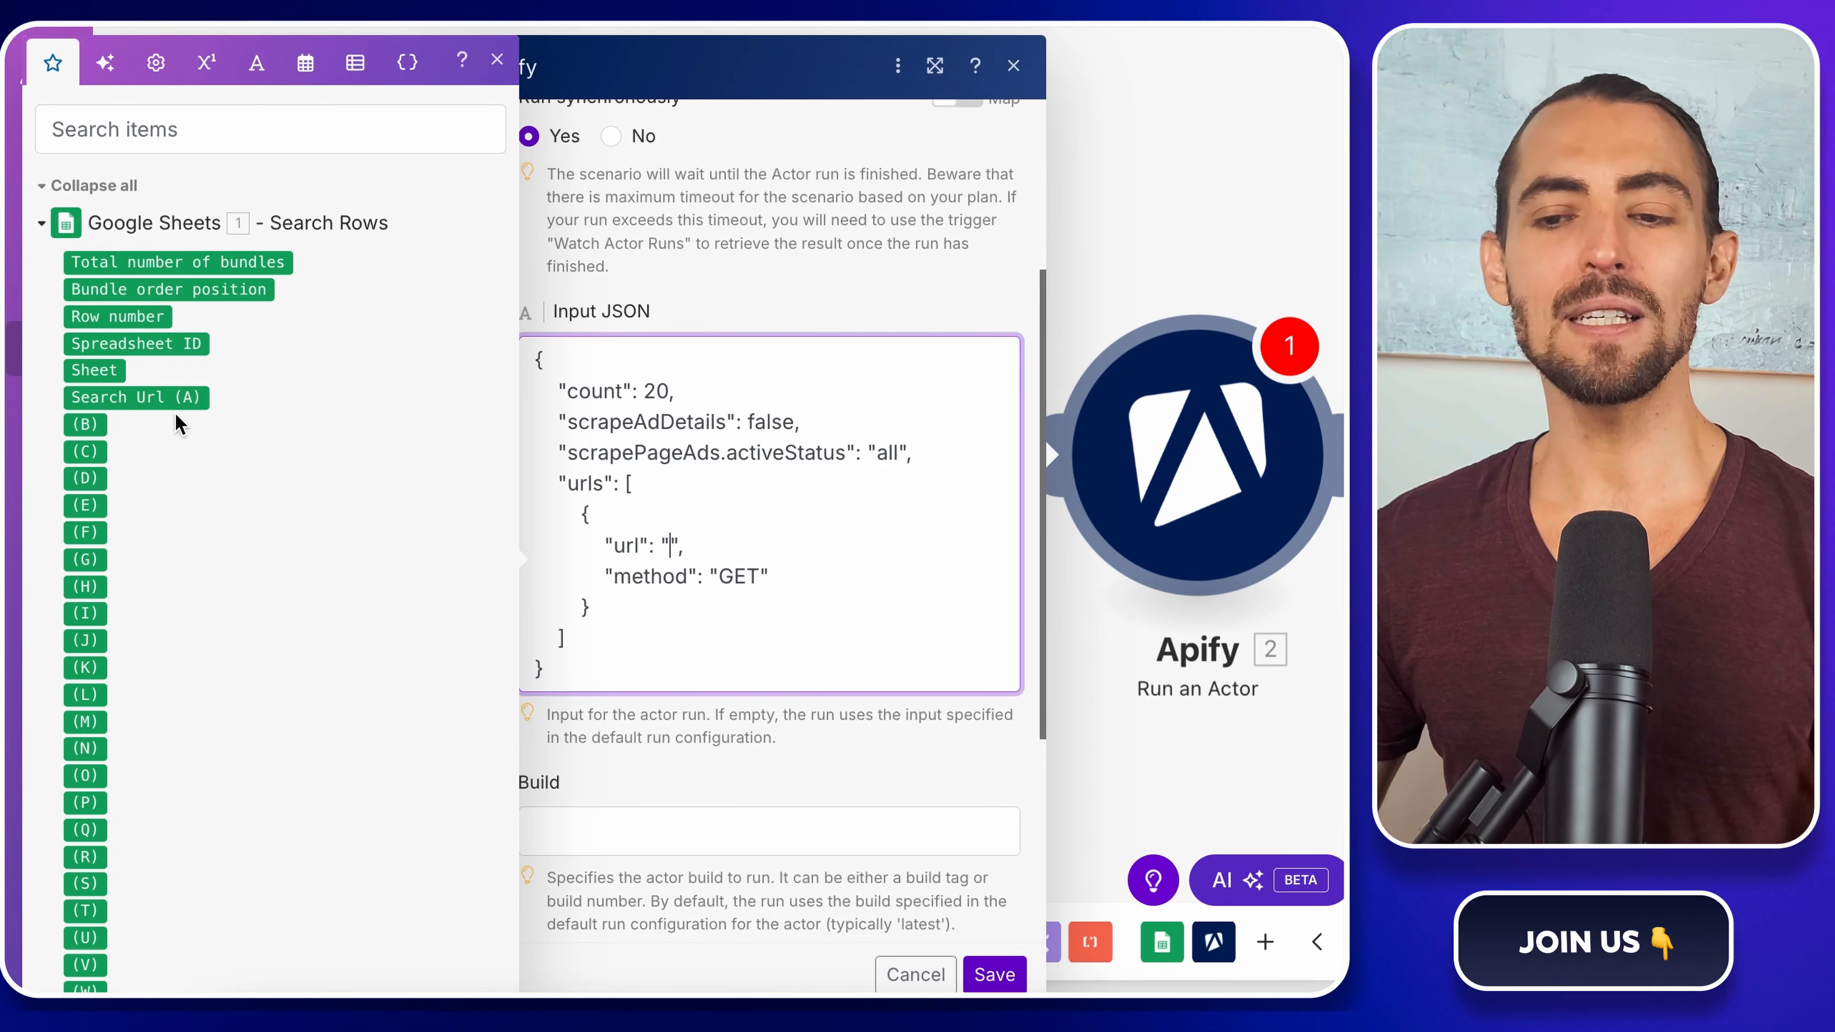
left_click(144, 398)
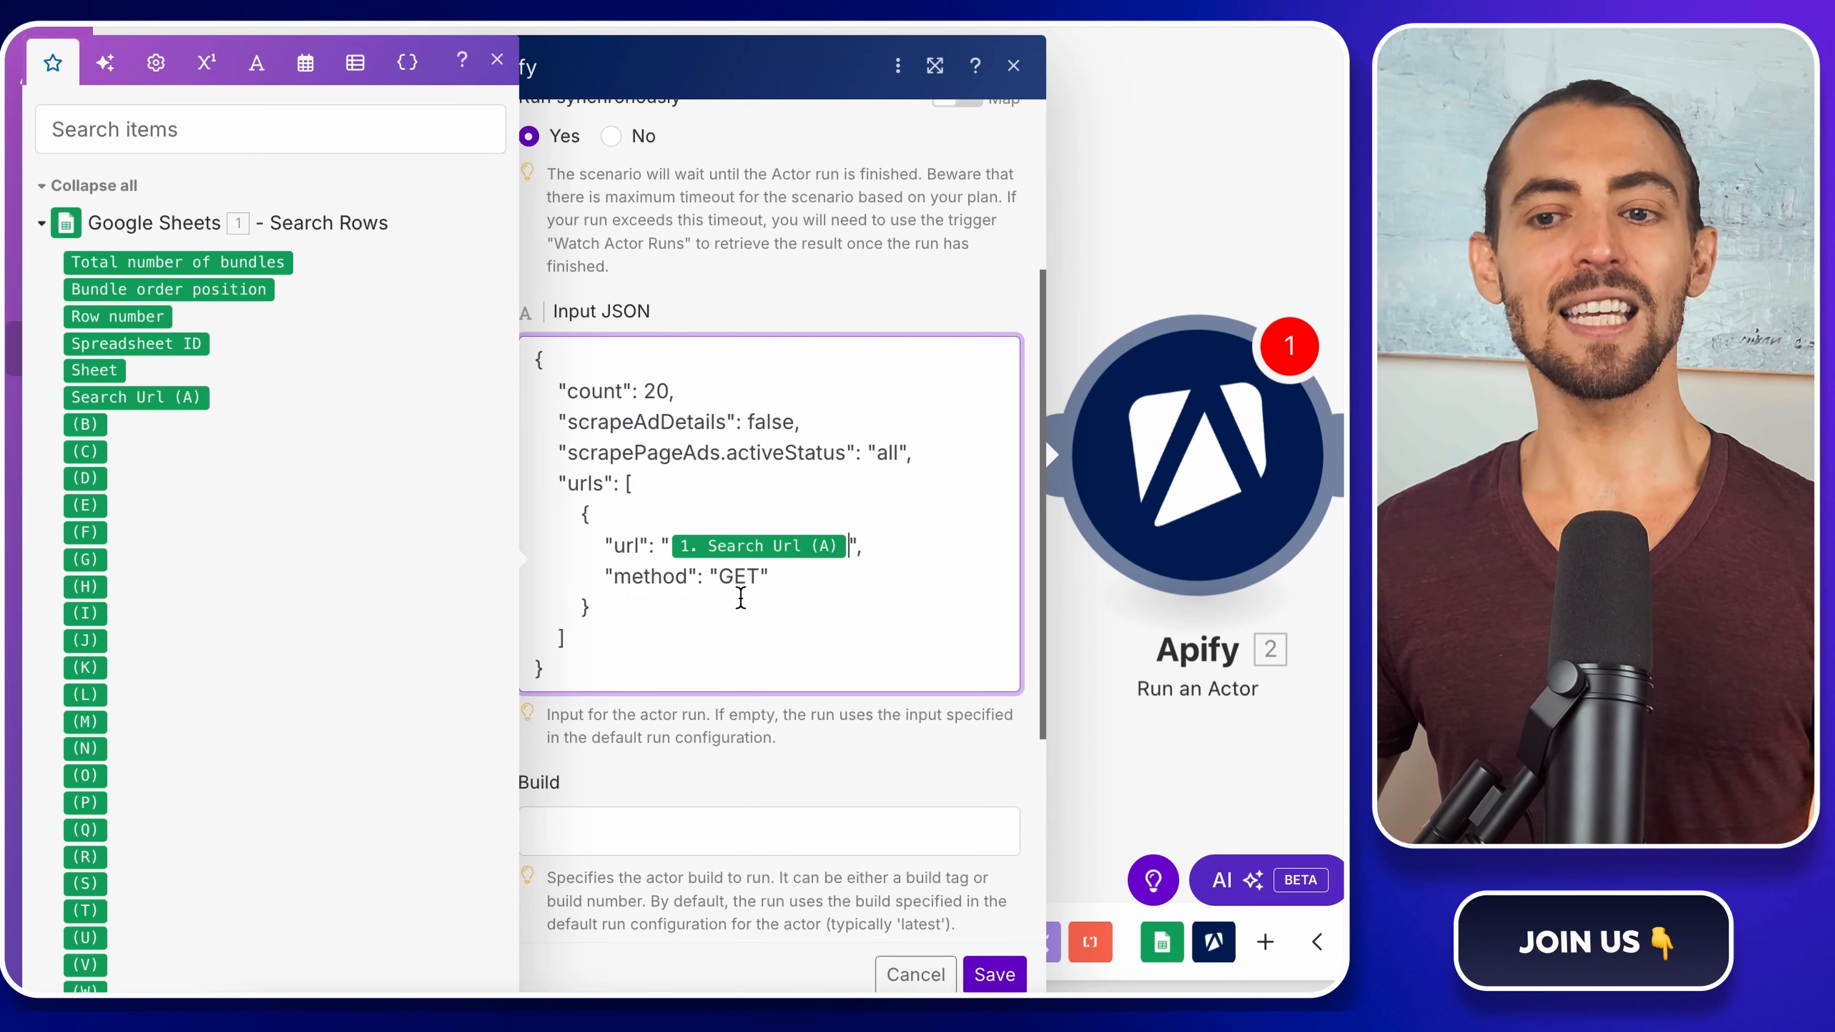
scroll(738, 607, "down", 2)
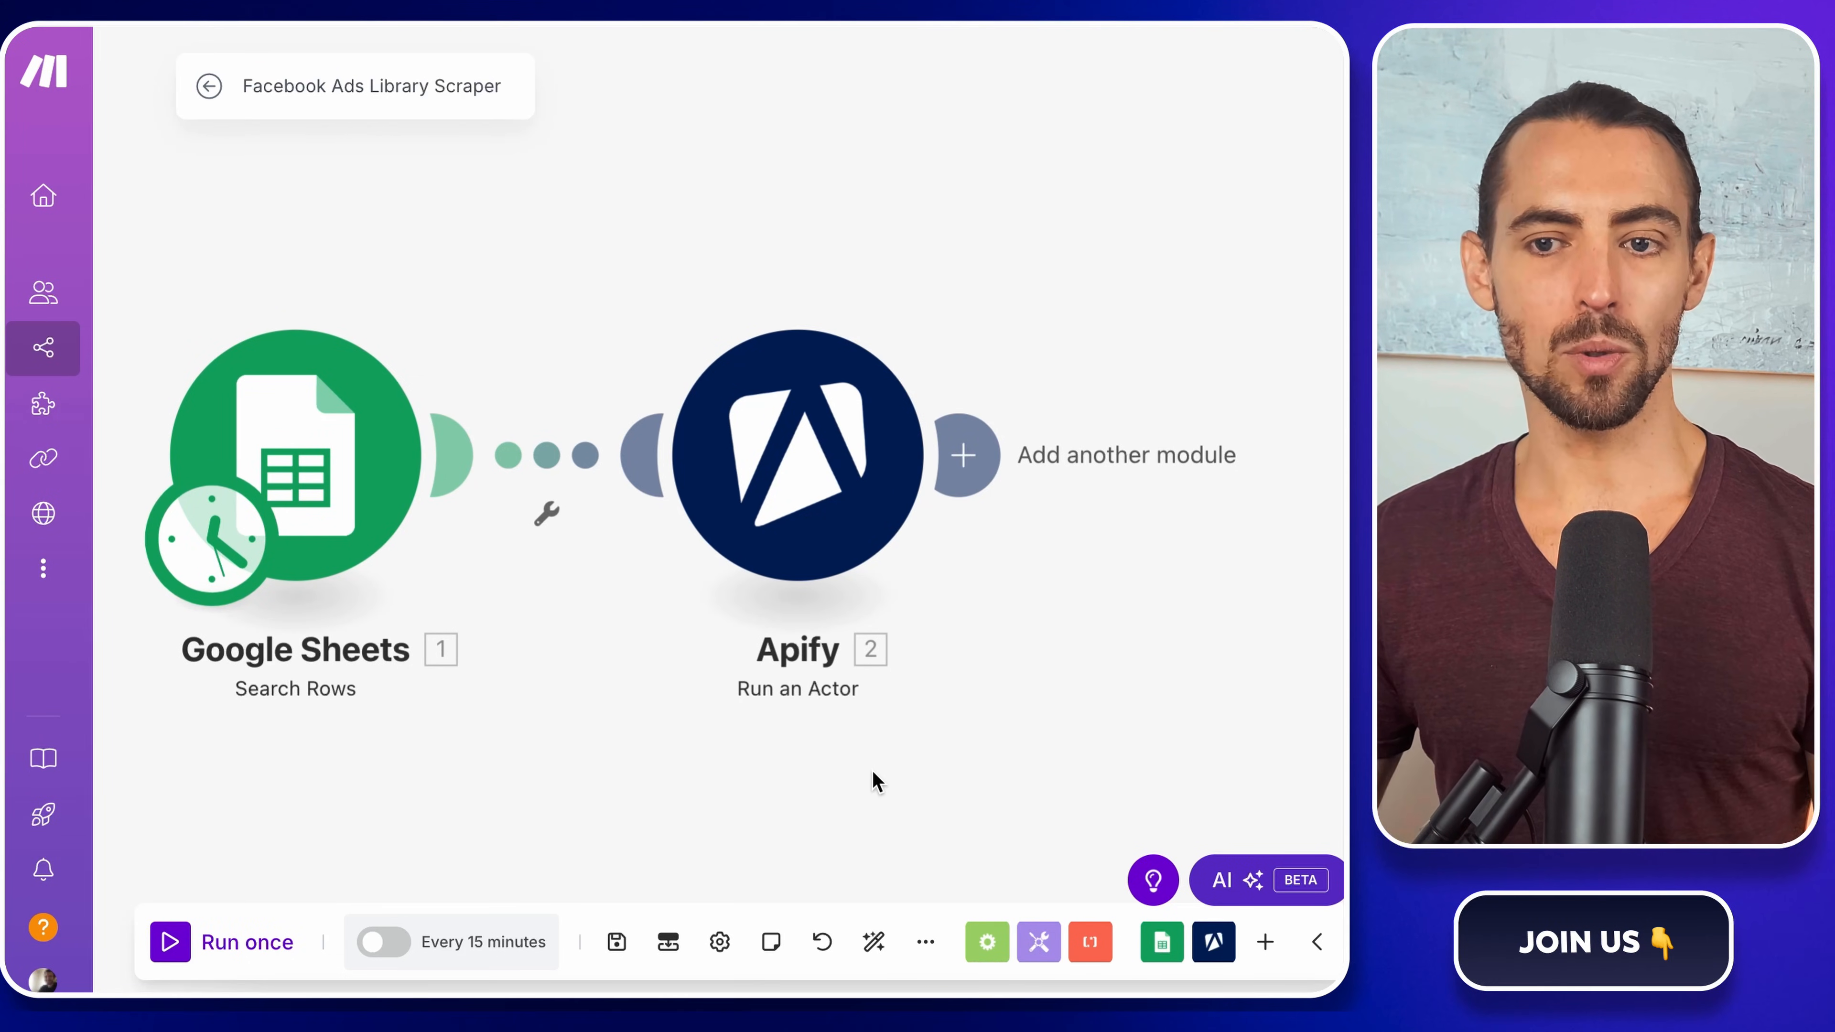
- Add an Apify Get Dataset Items module after the Run an Actor module
left_click(967, 483)
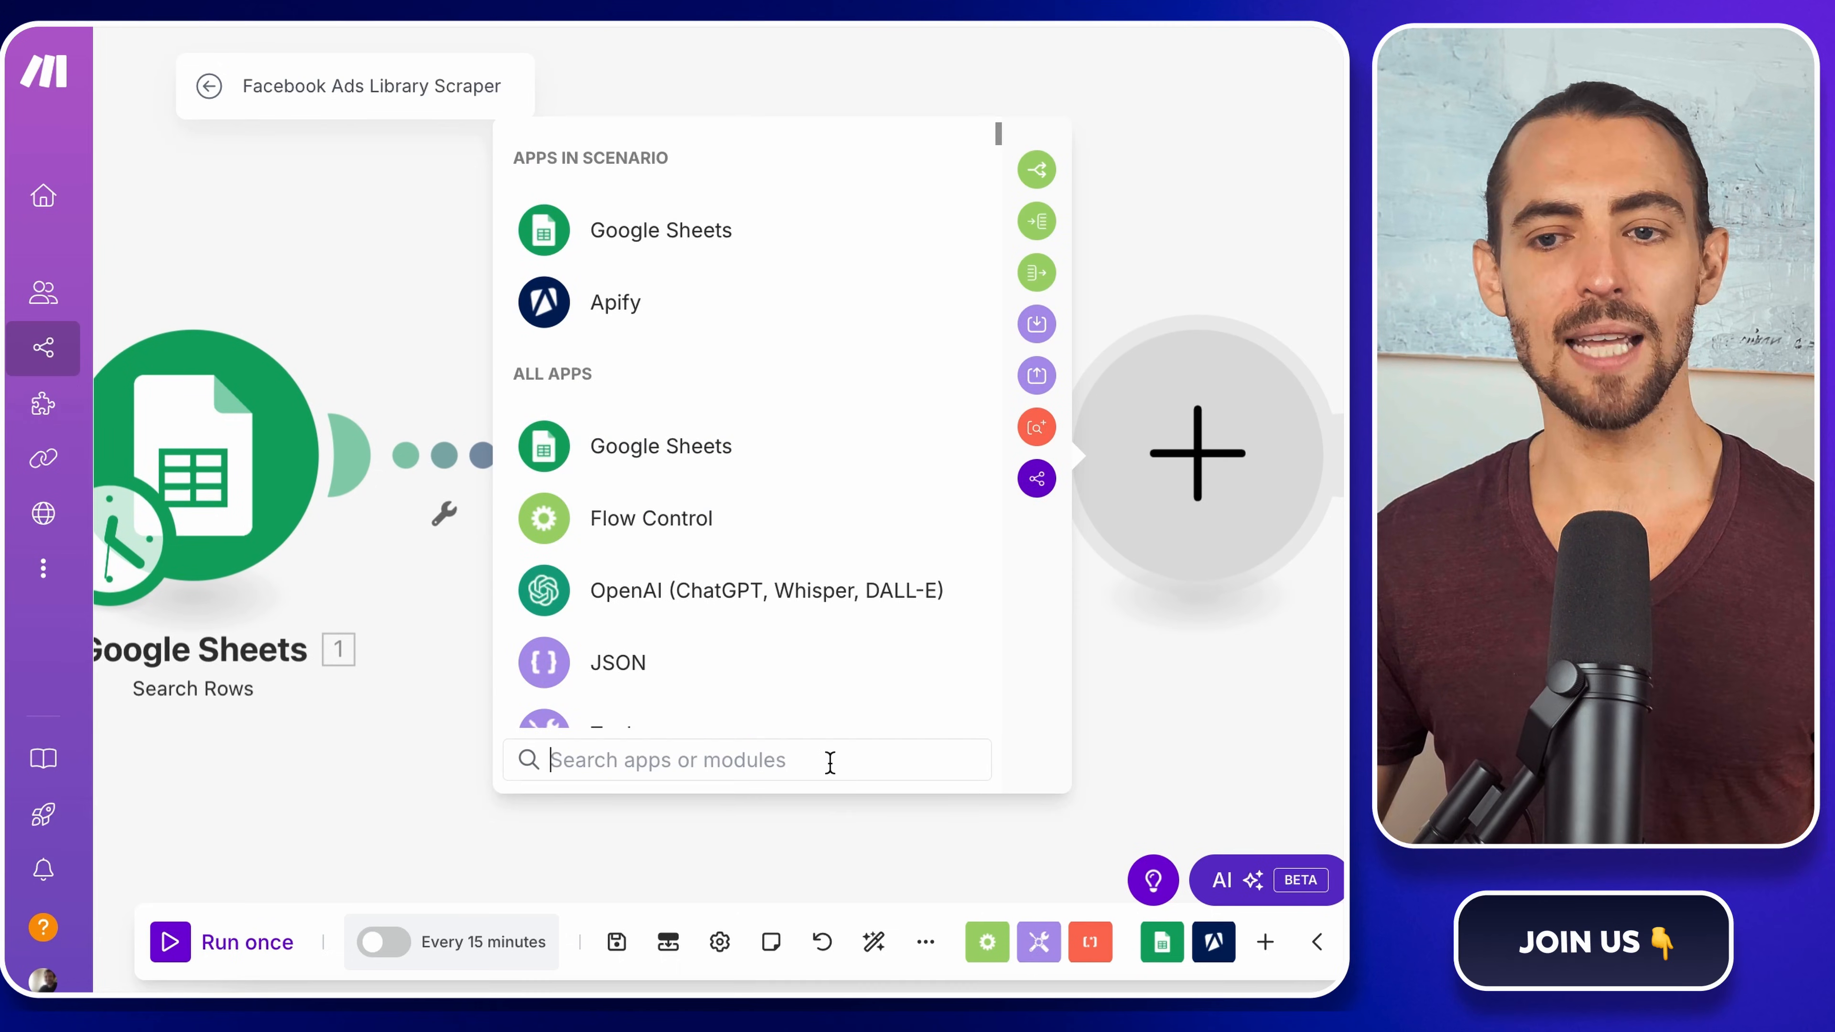
type("apify")
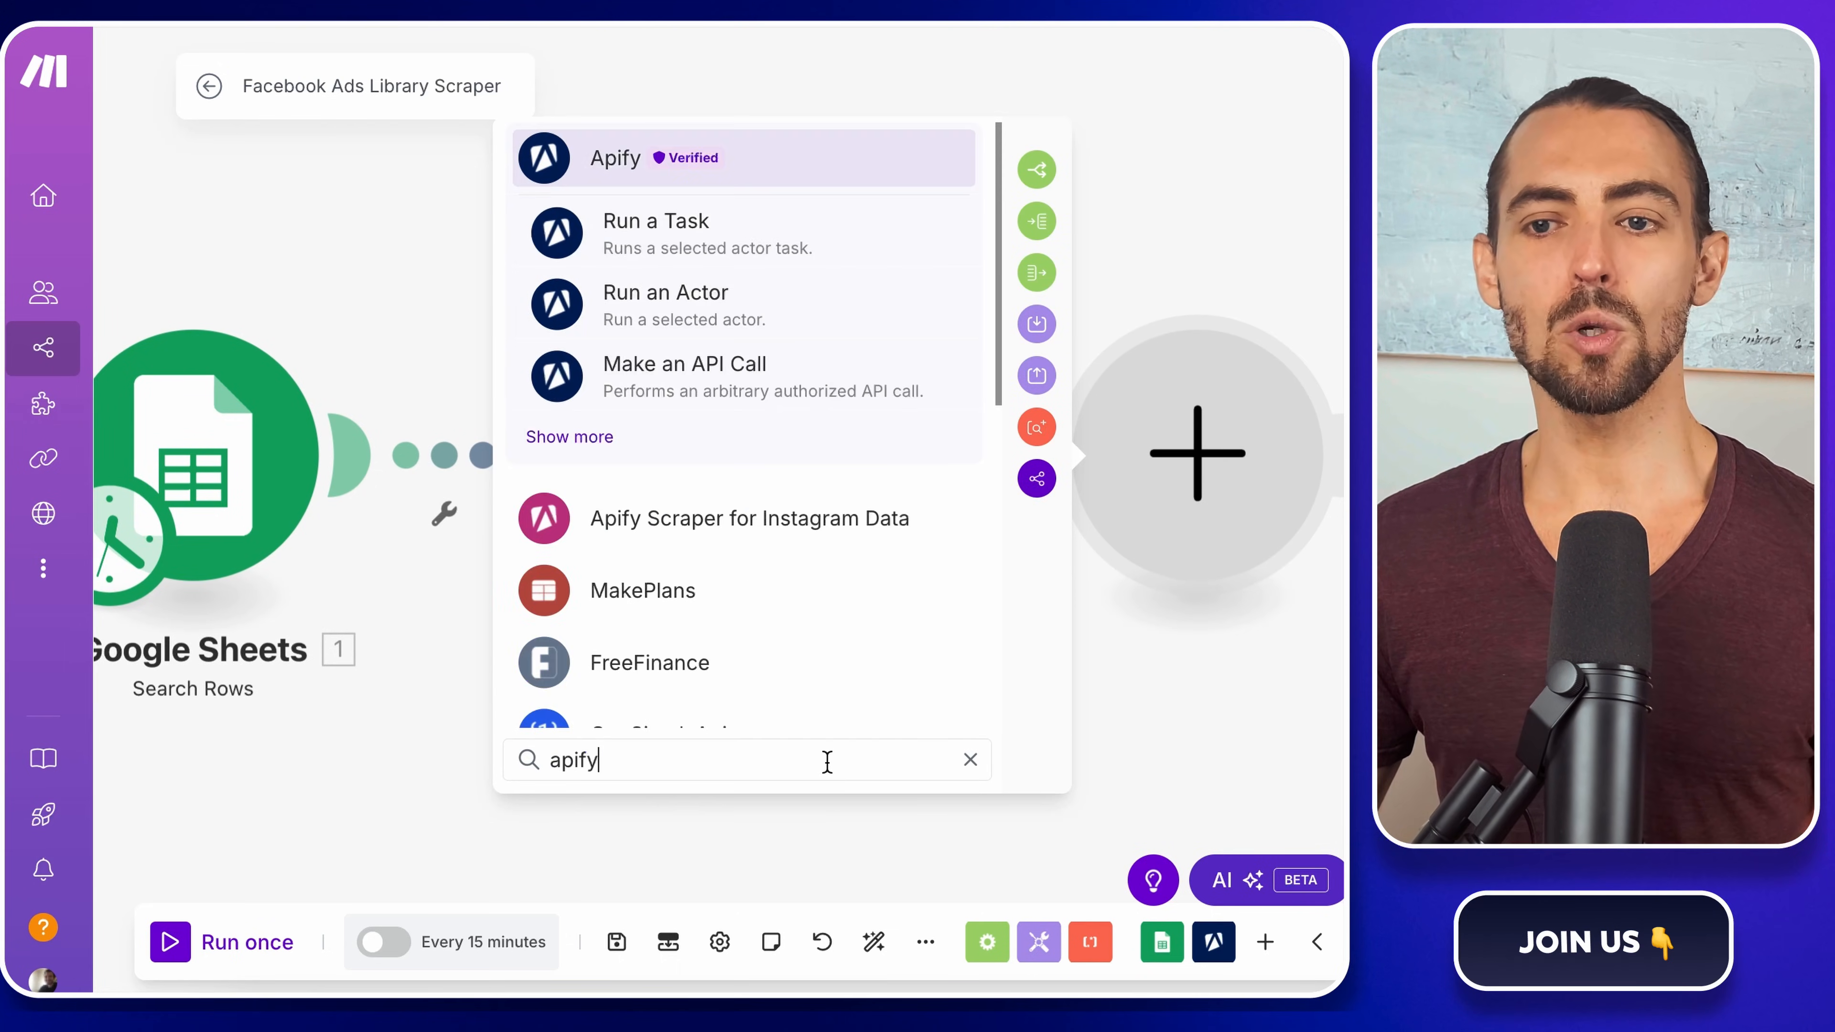
left_click(607, 437)
scroll(683, 622, "down", 2)
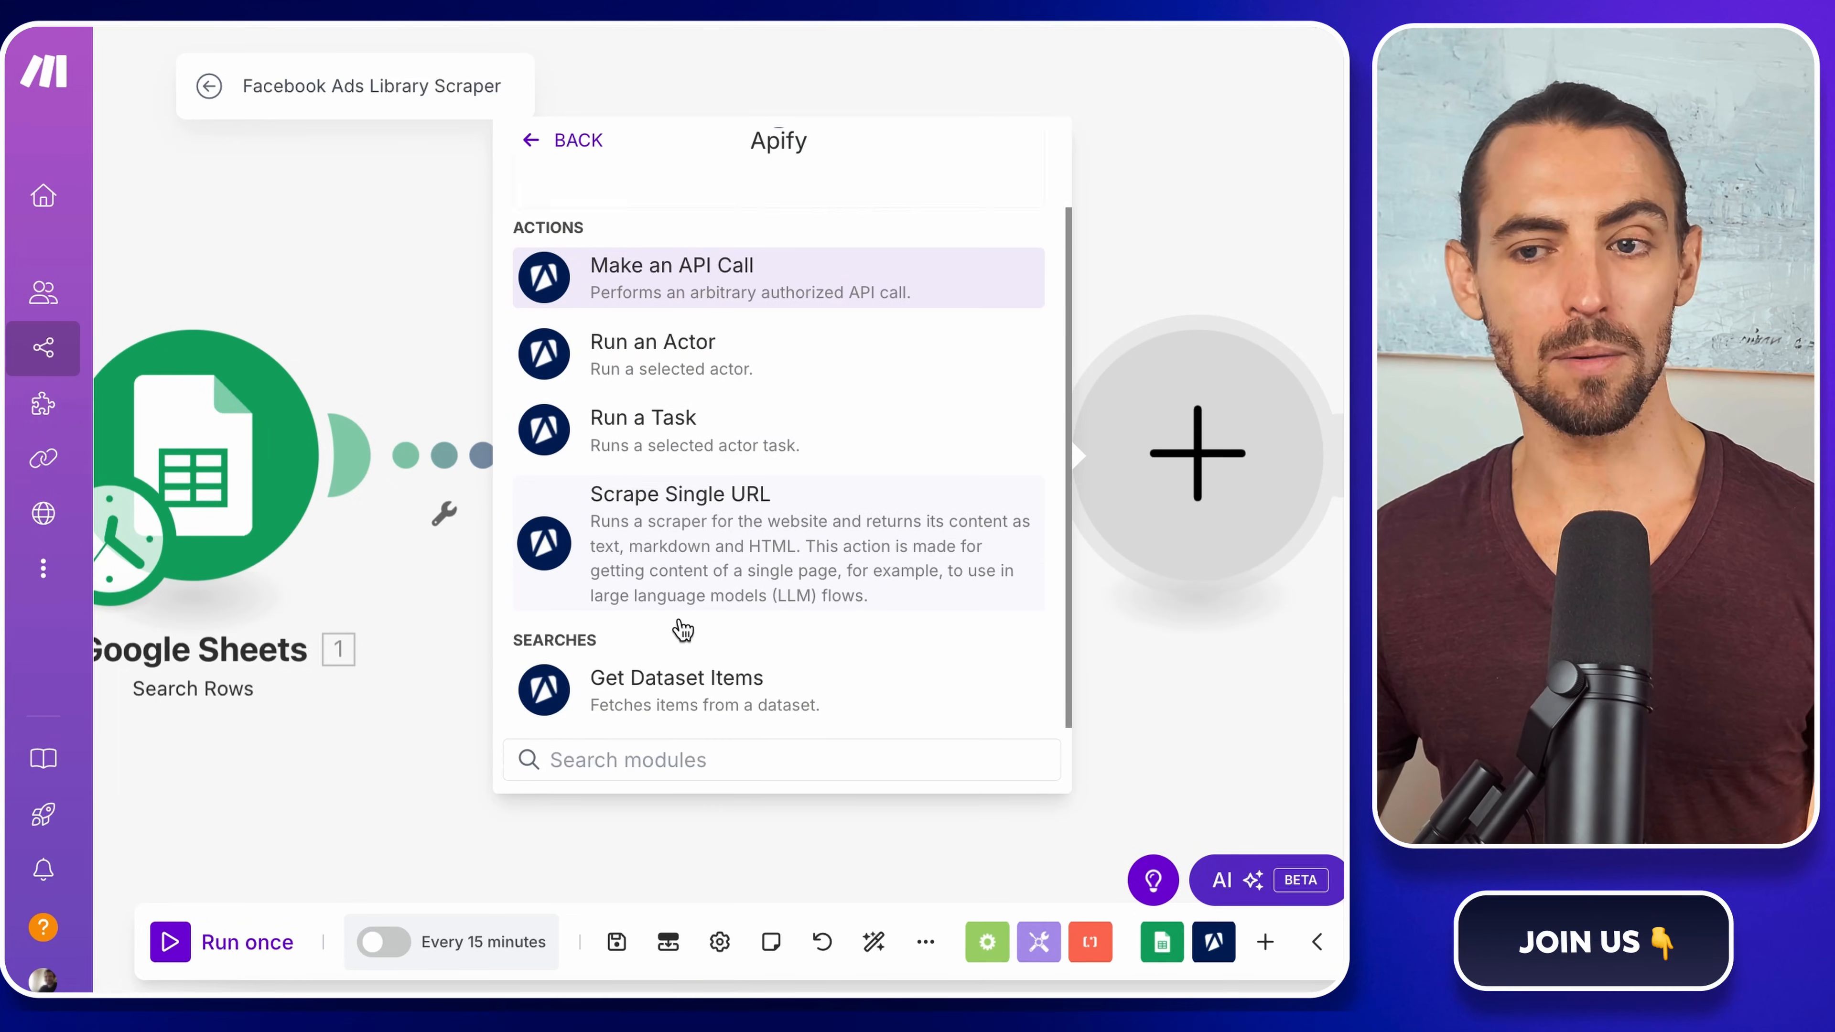
left_click(713, 688)
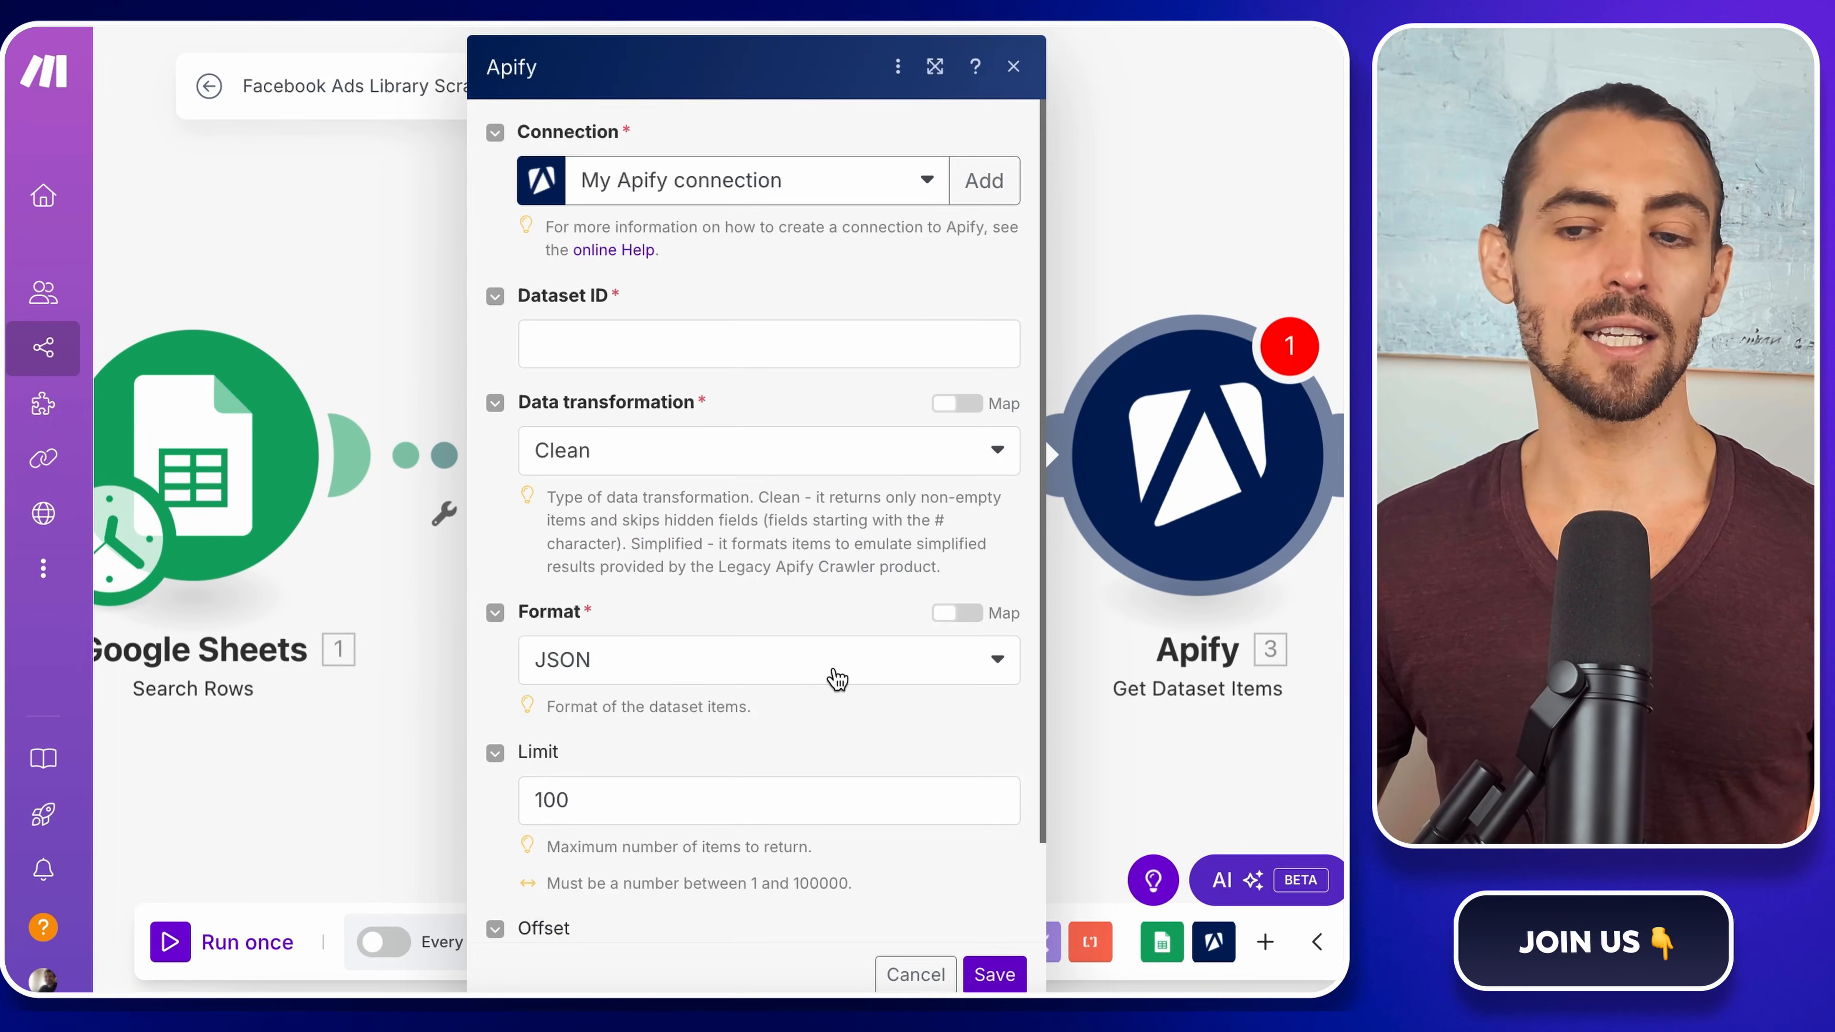
- Map the Get Dataset Items module's Dataset ID to the Run an Actor module's defaultDatasetId
left_click(564, 346)
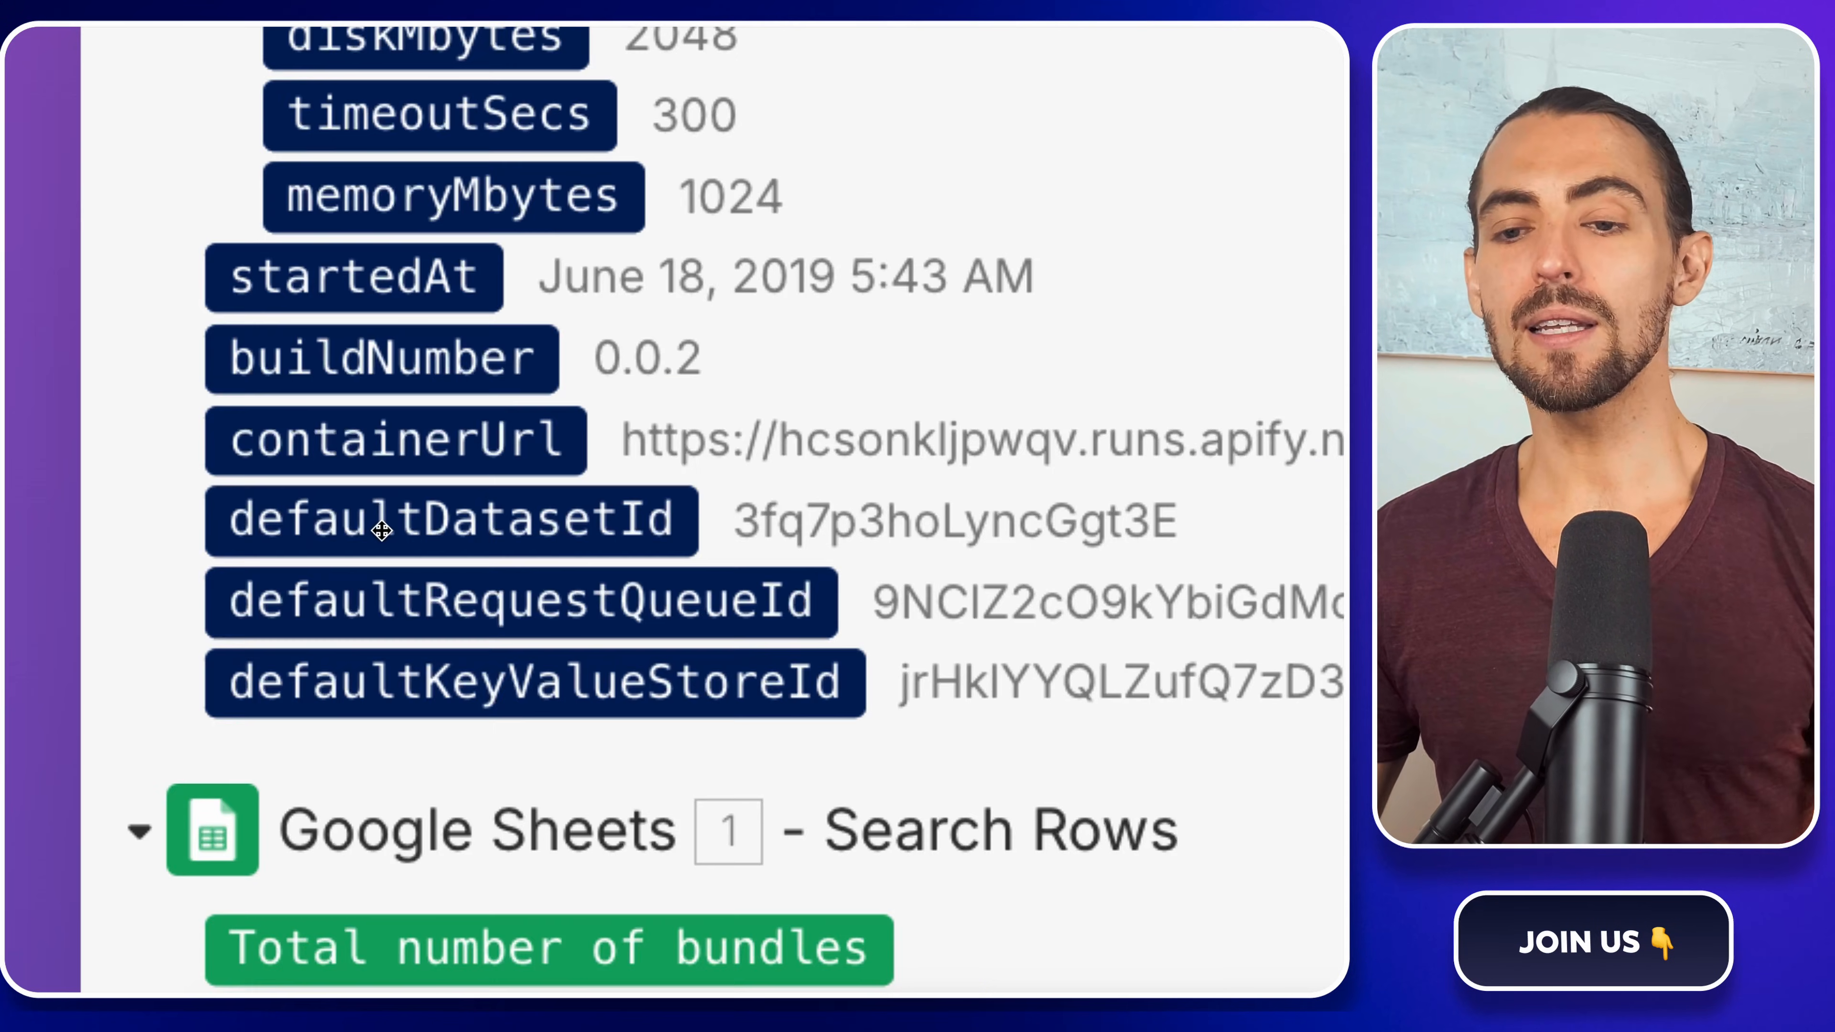
left_click(381, 529)
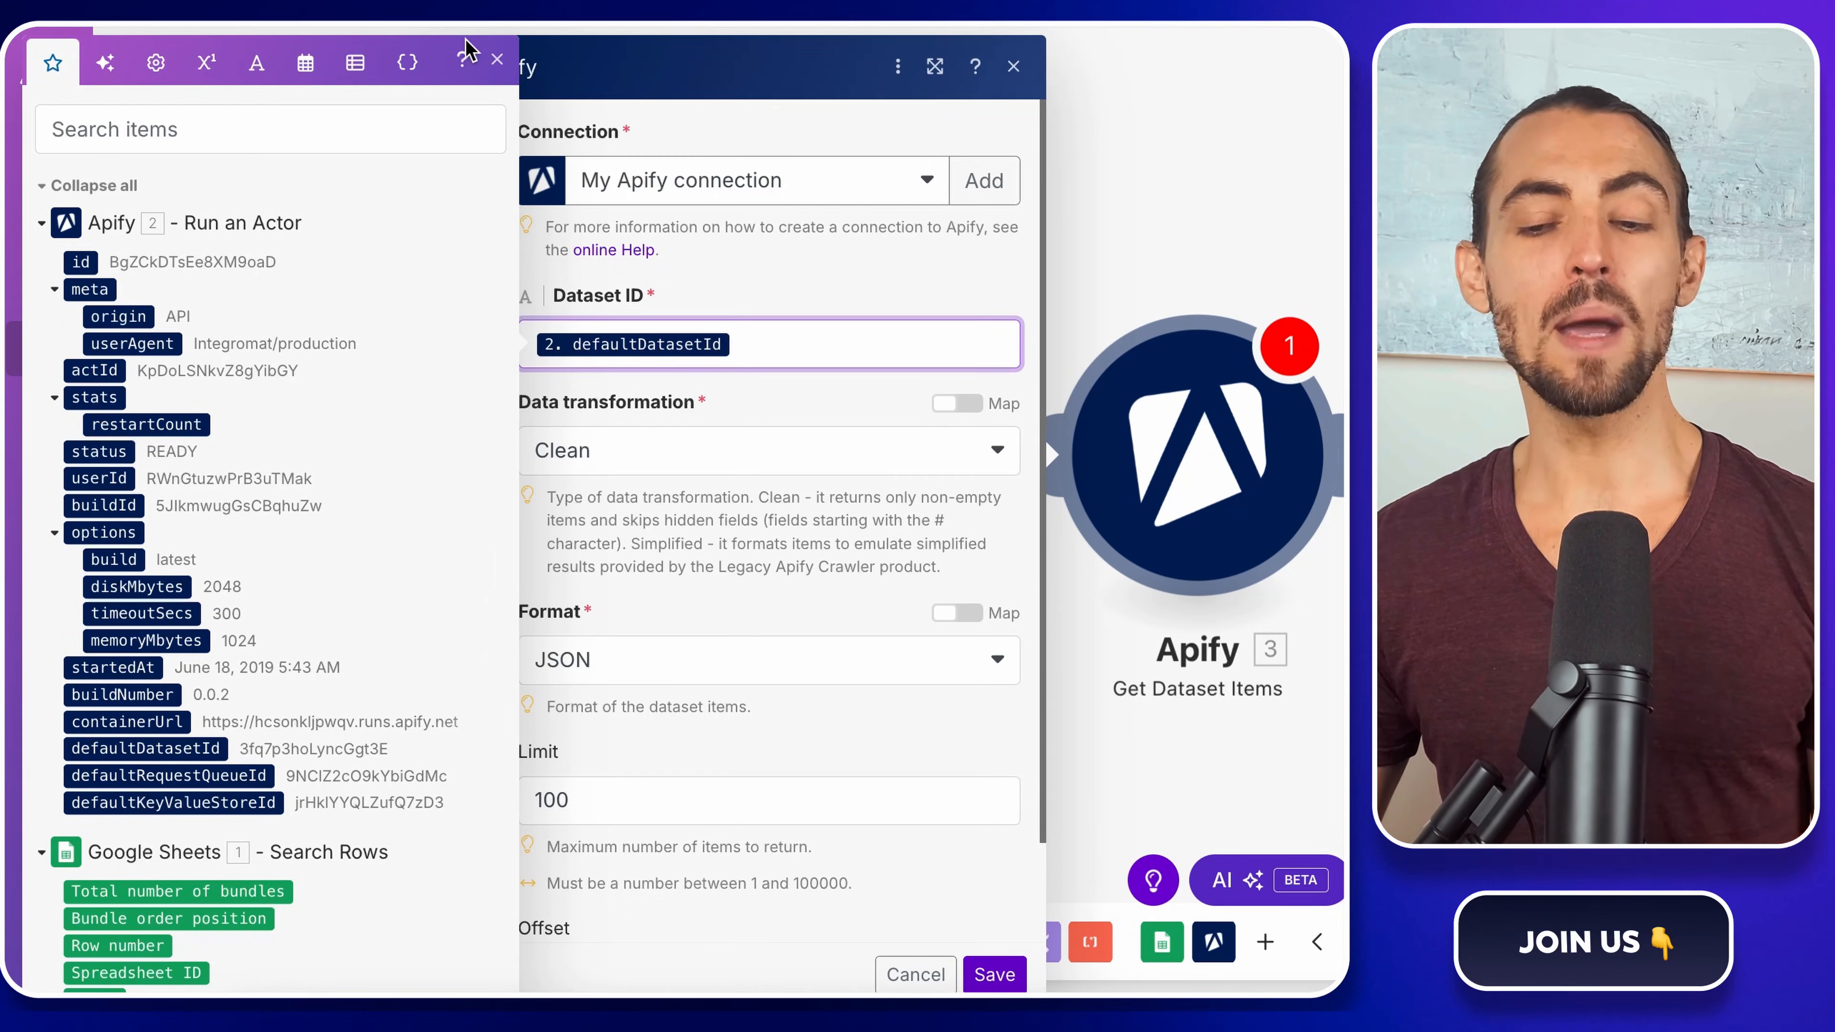
left_click(497, 59)
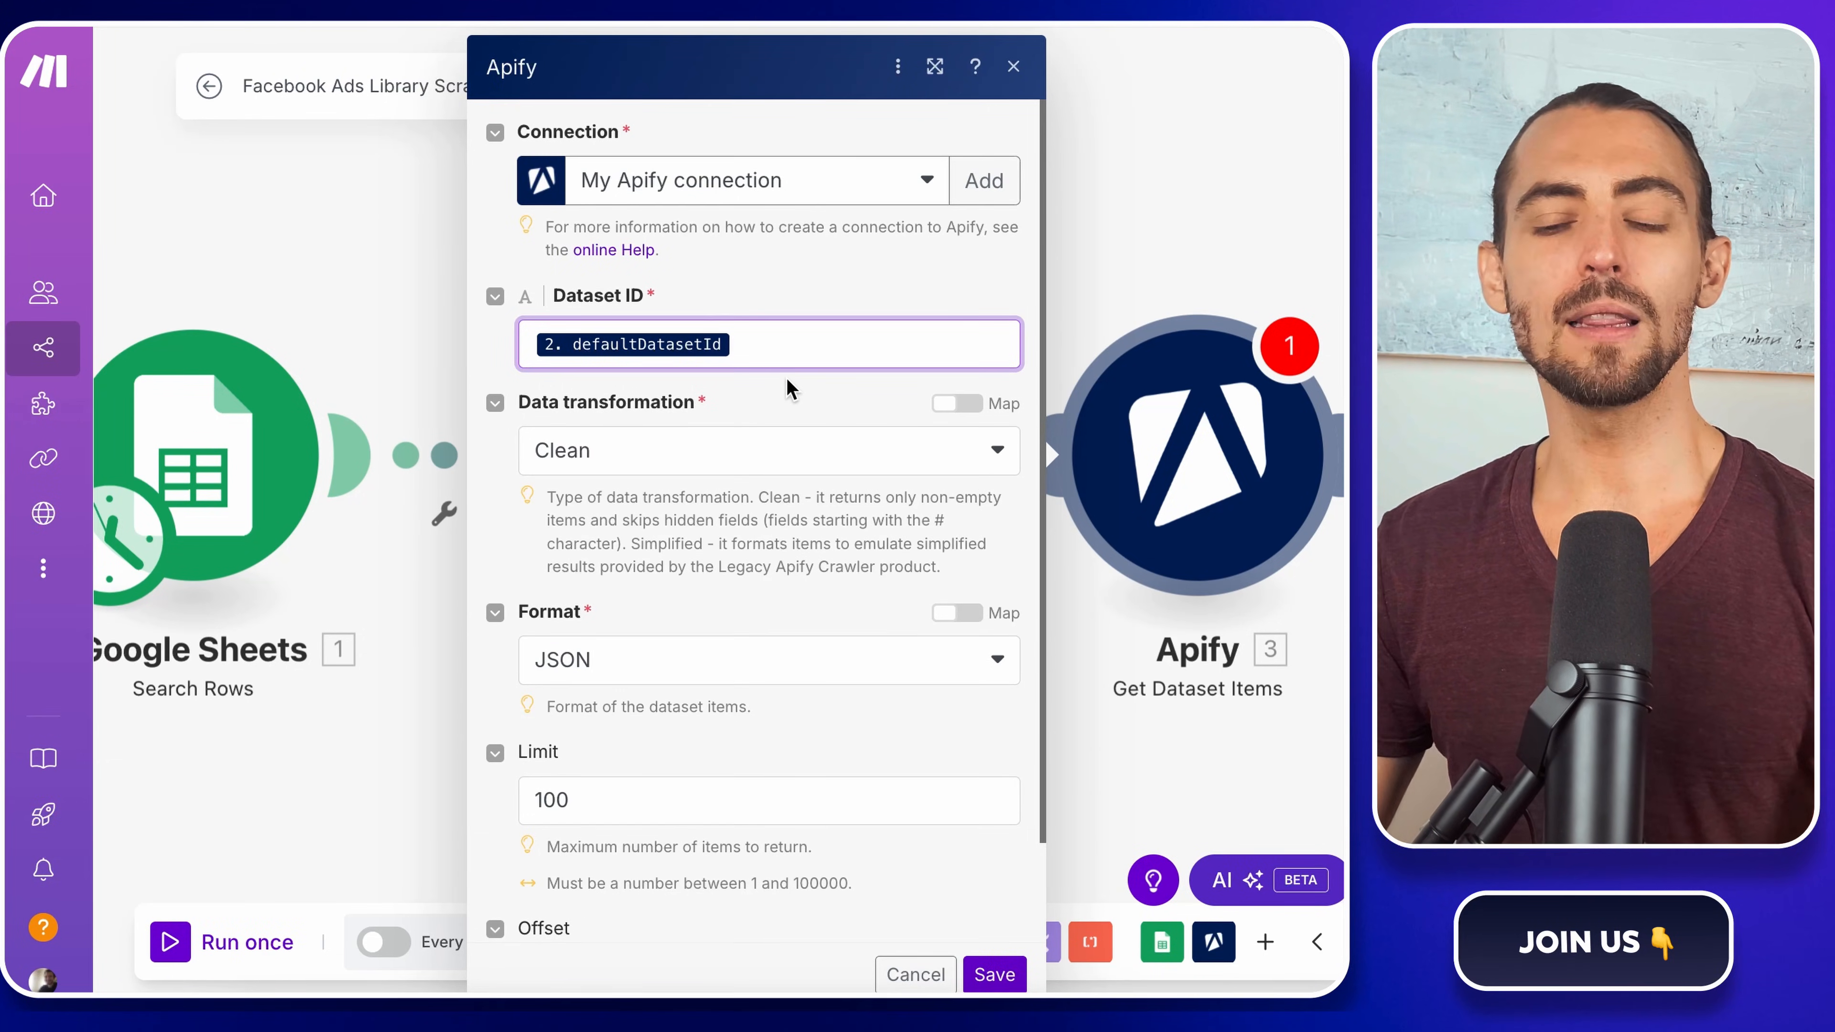
- Set the Get Dataset Items module's Limit to 20 and save the module
scroll(787, 379, "down", 2)
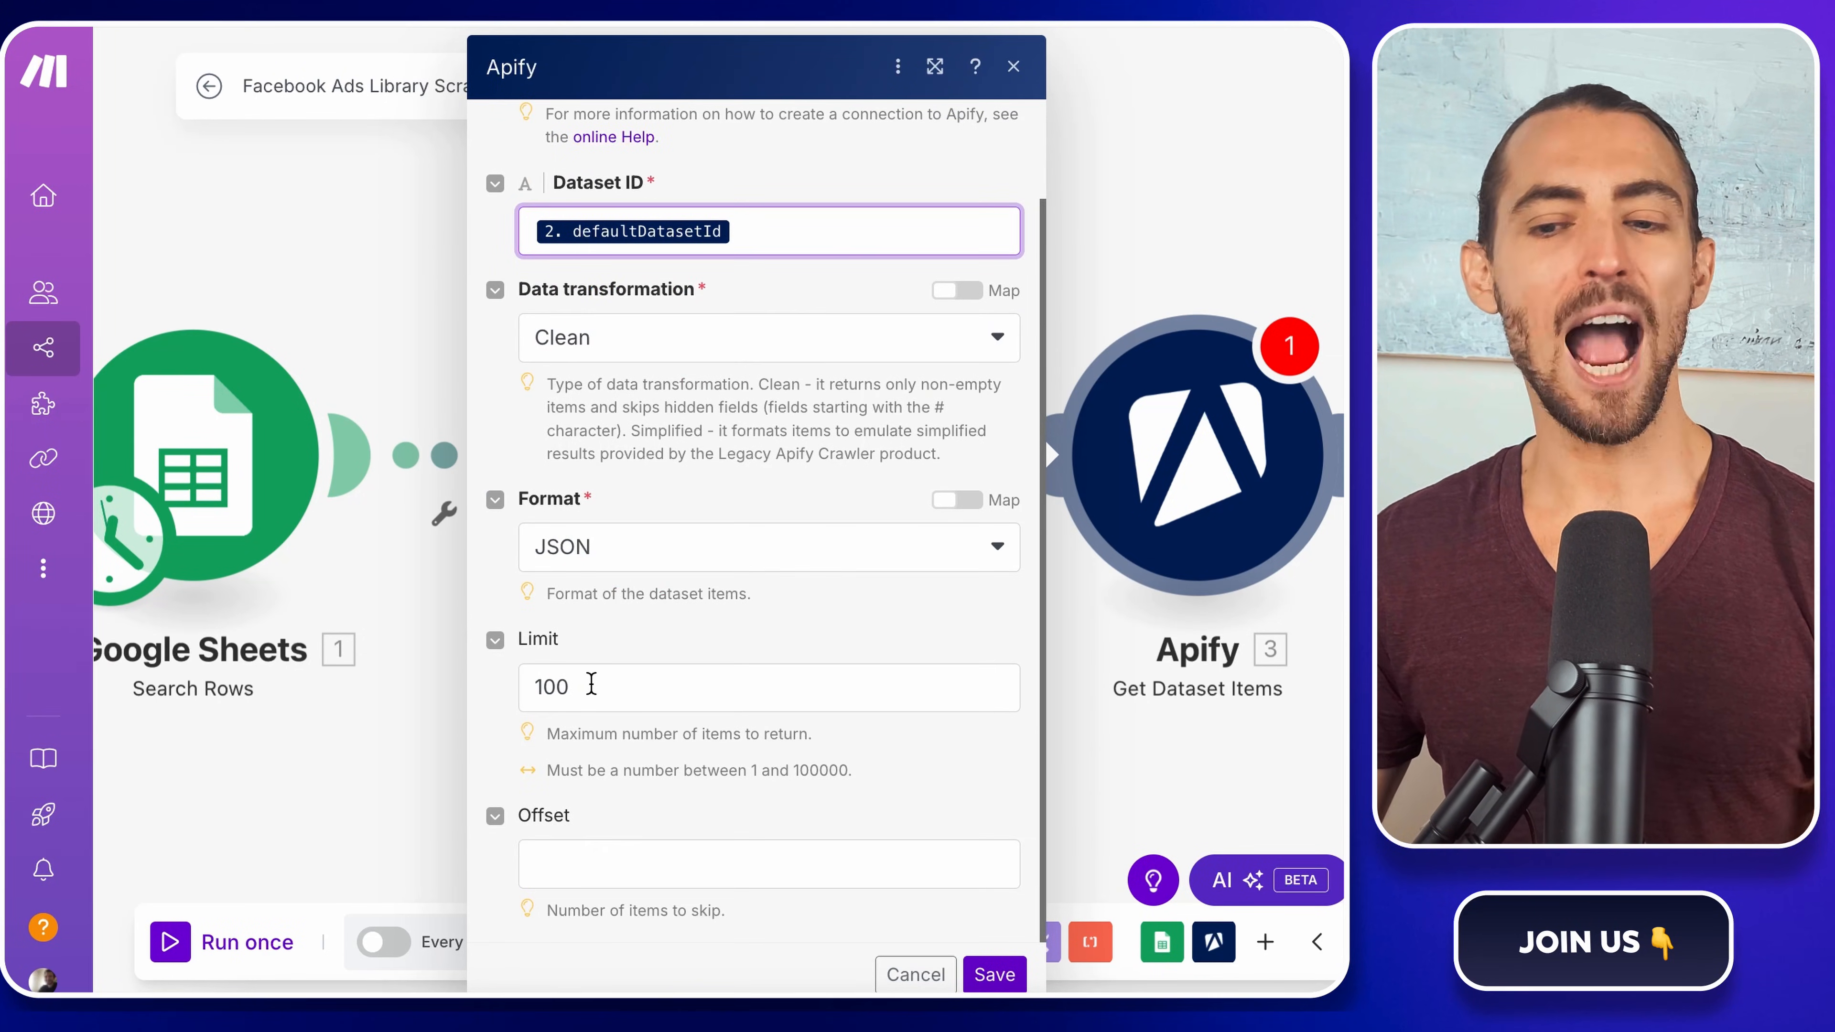
left_click_drag(591, 683, 529, 683)
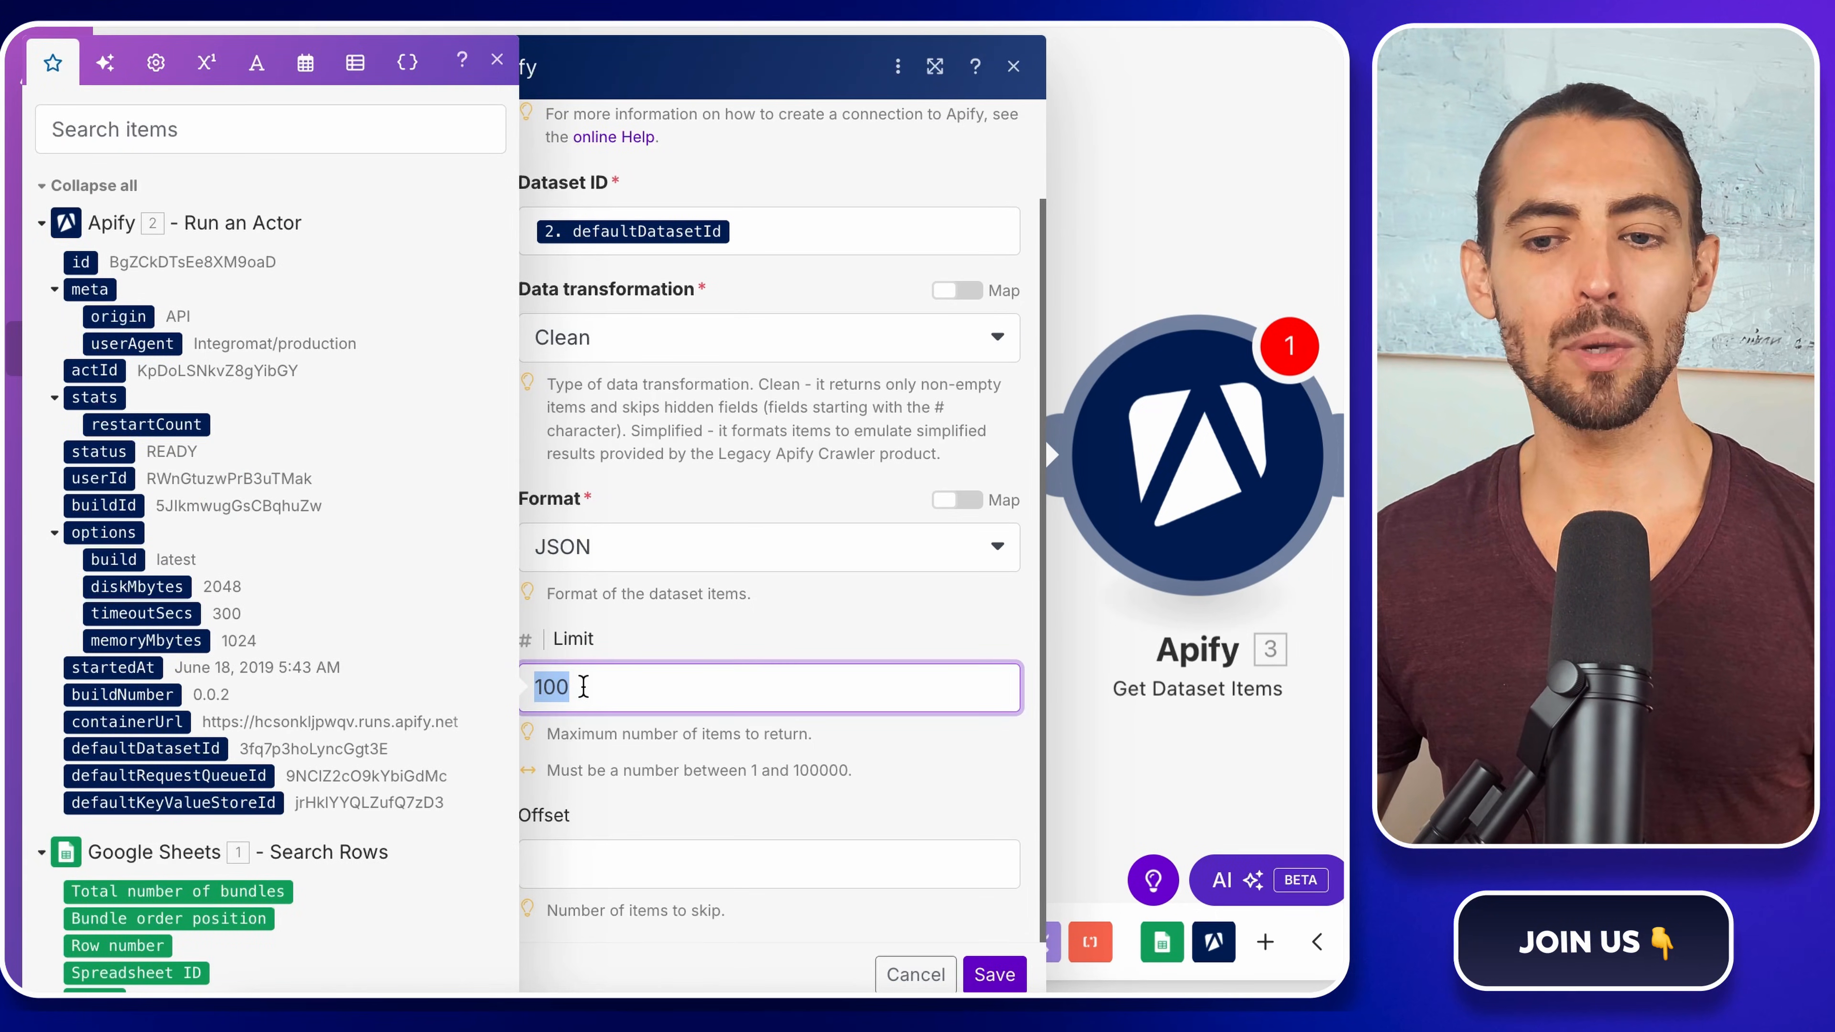
type("20")
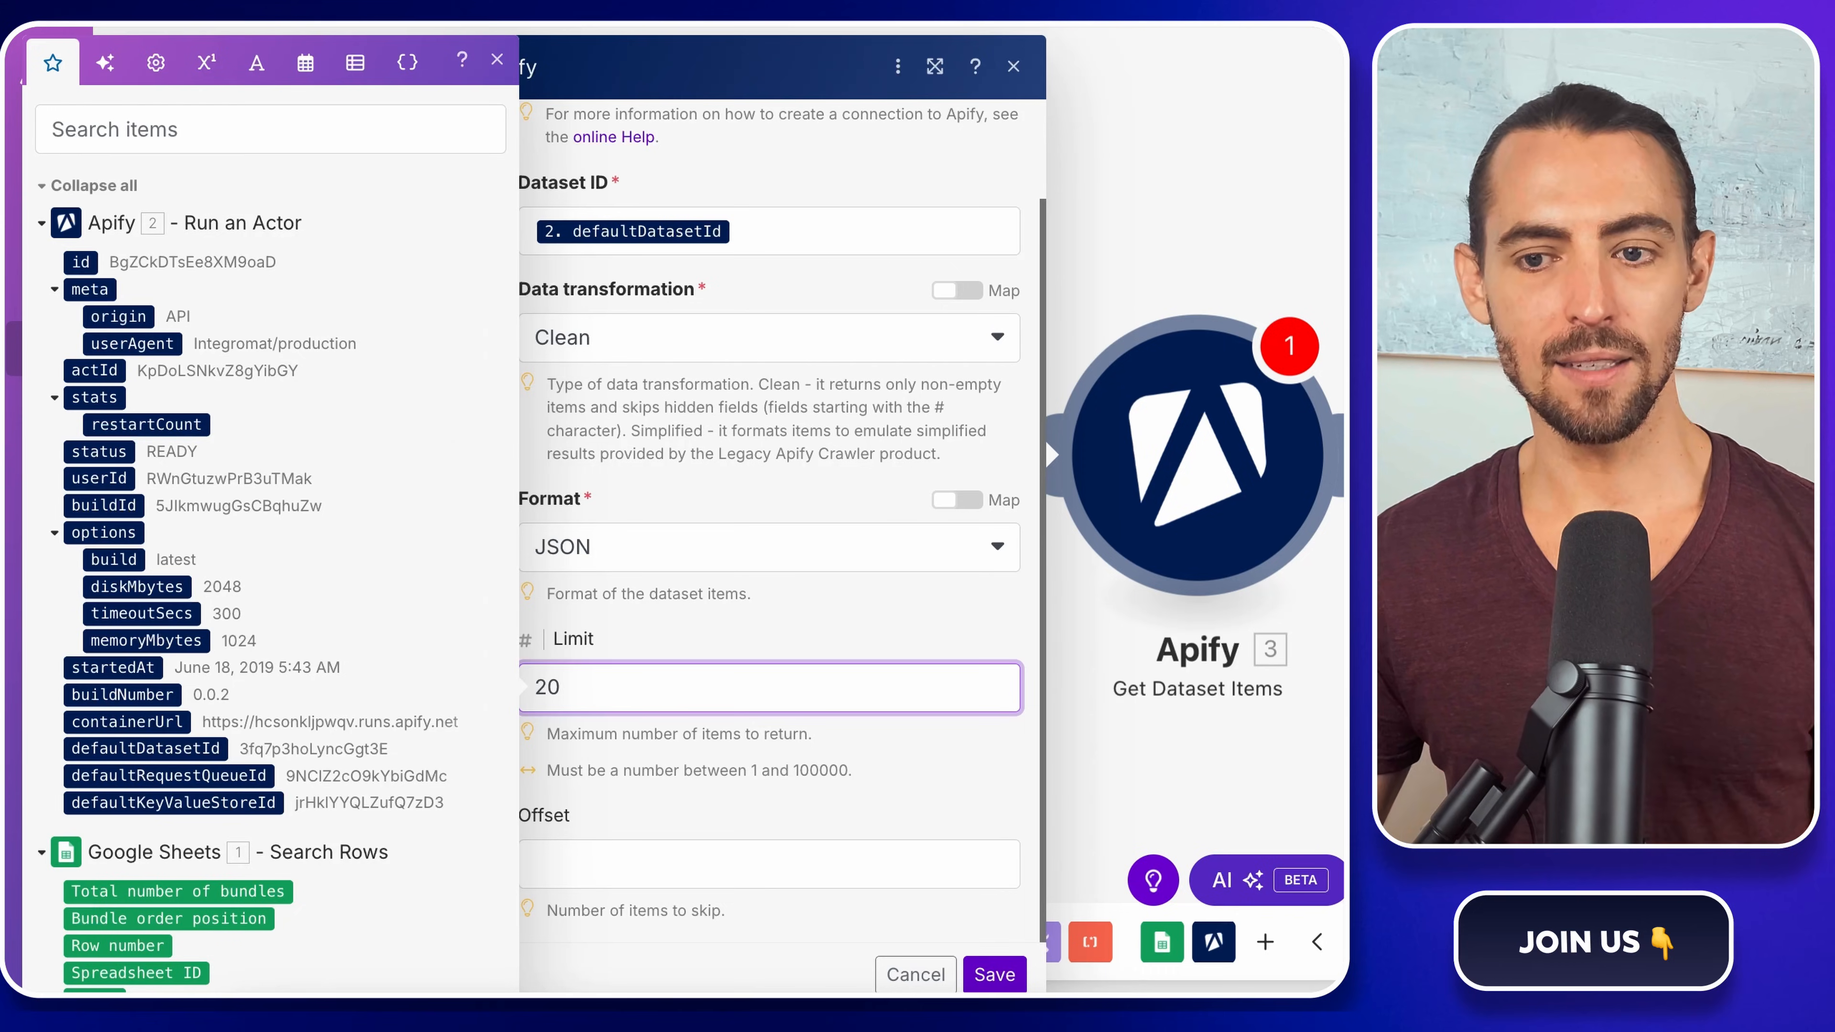
left_click(893, 751)
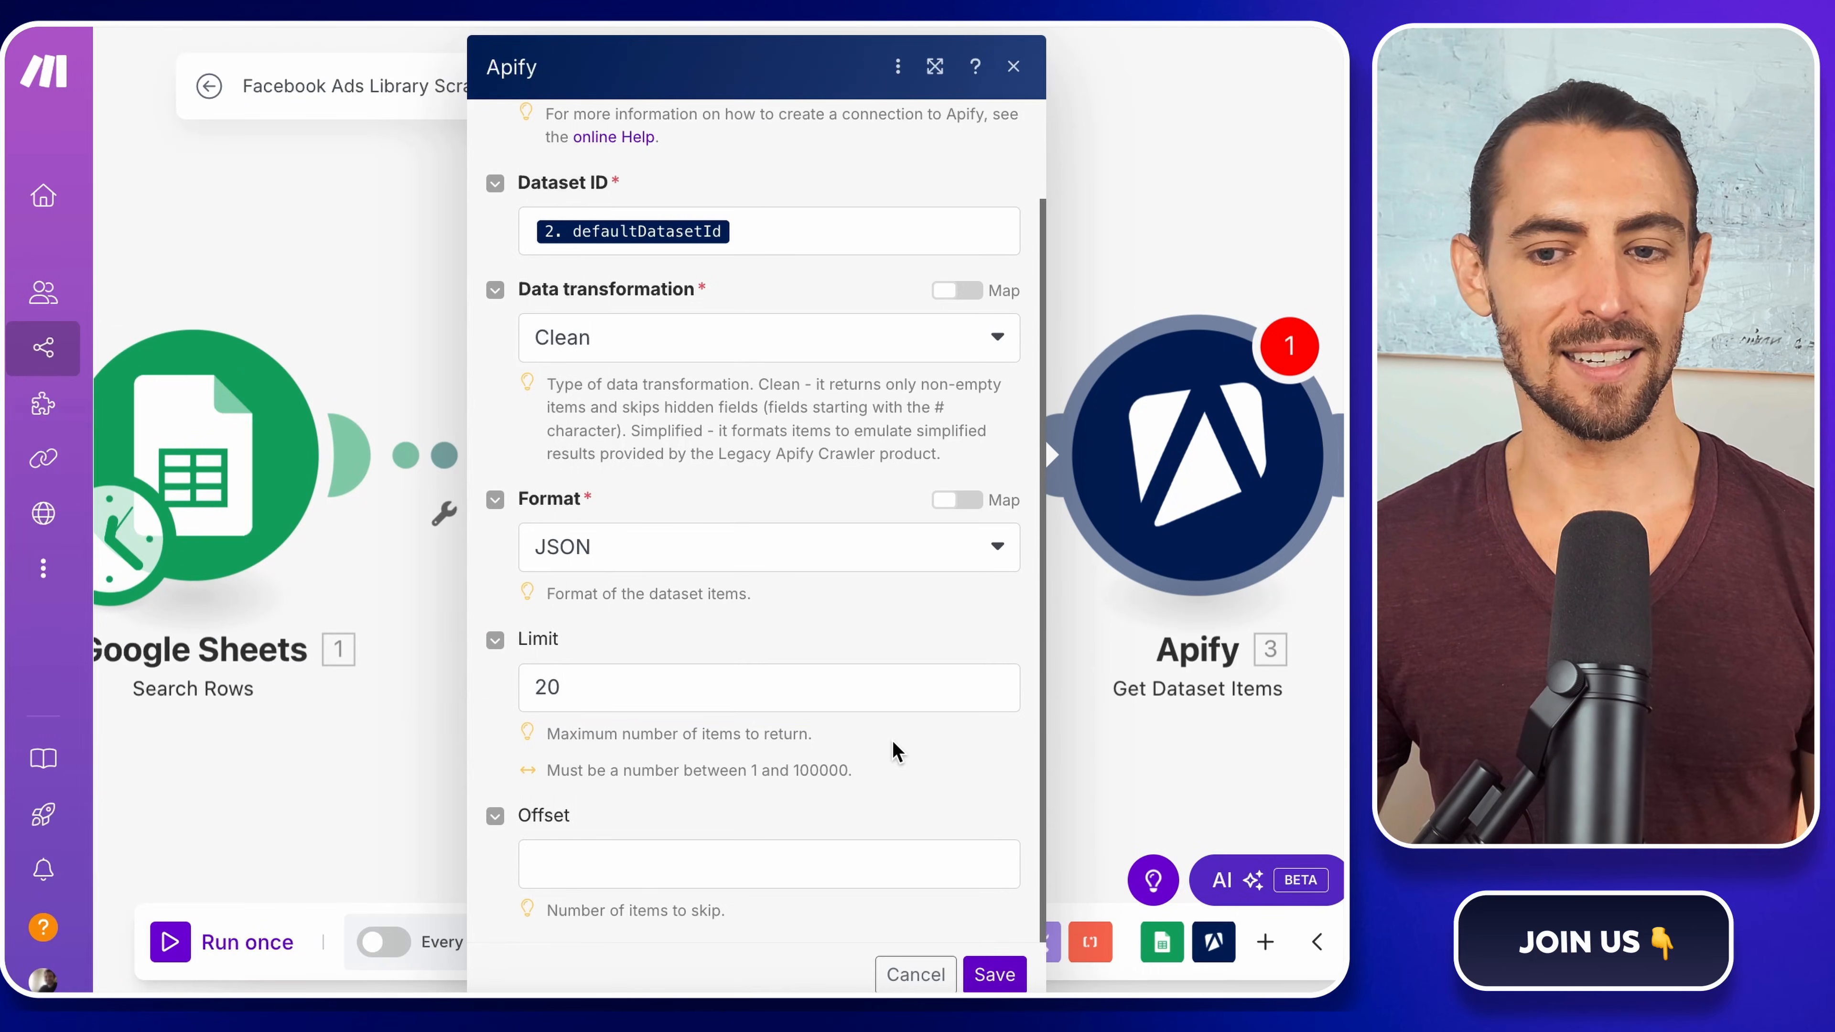
left_click(995, 973)
- Run the scenario once and examine the Get Dataset Items output bundle, including its publisher_platform array
left_click(193, 944)
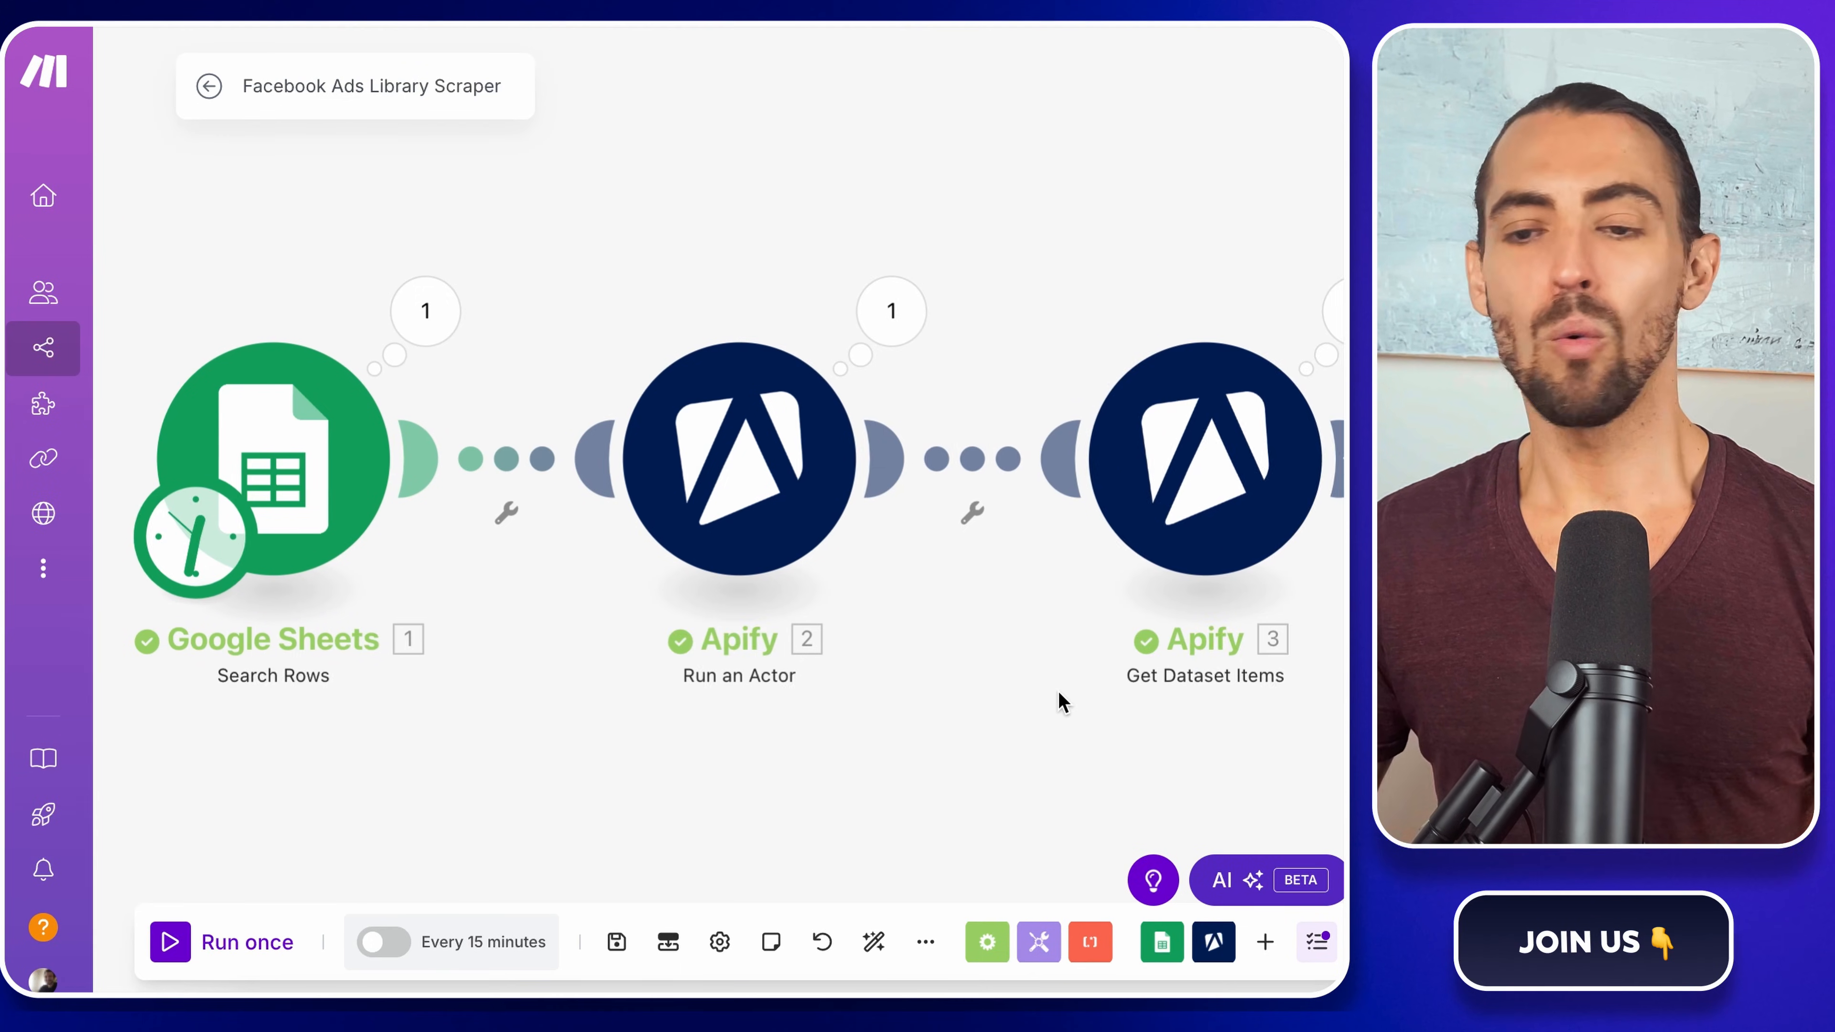
left_click(1189, 309)
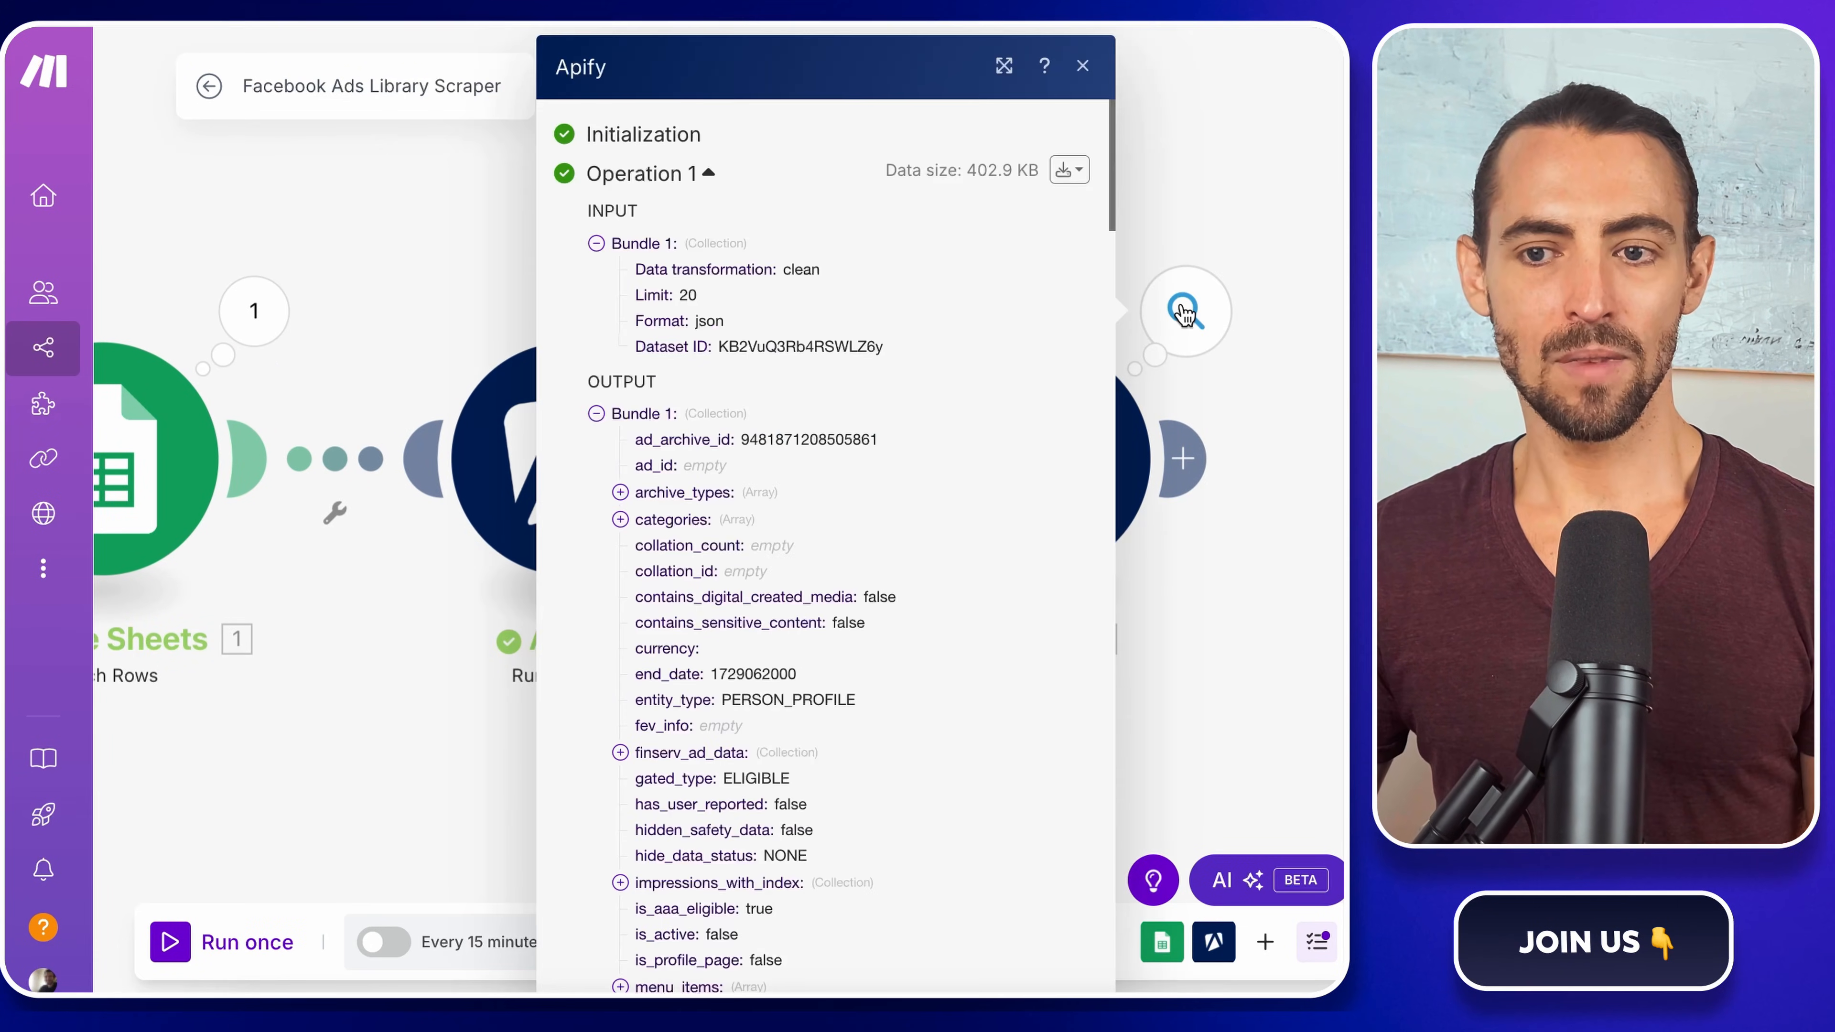
scroll(891, 561, "down", 5)
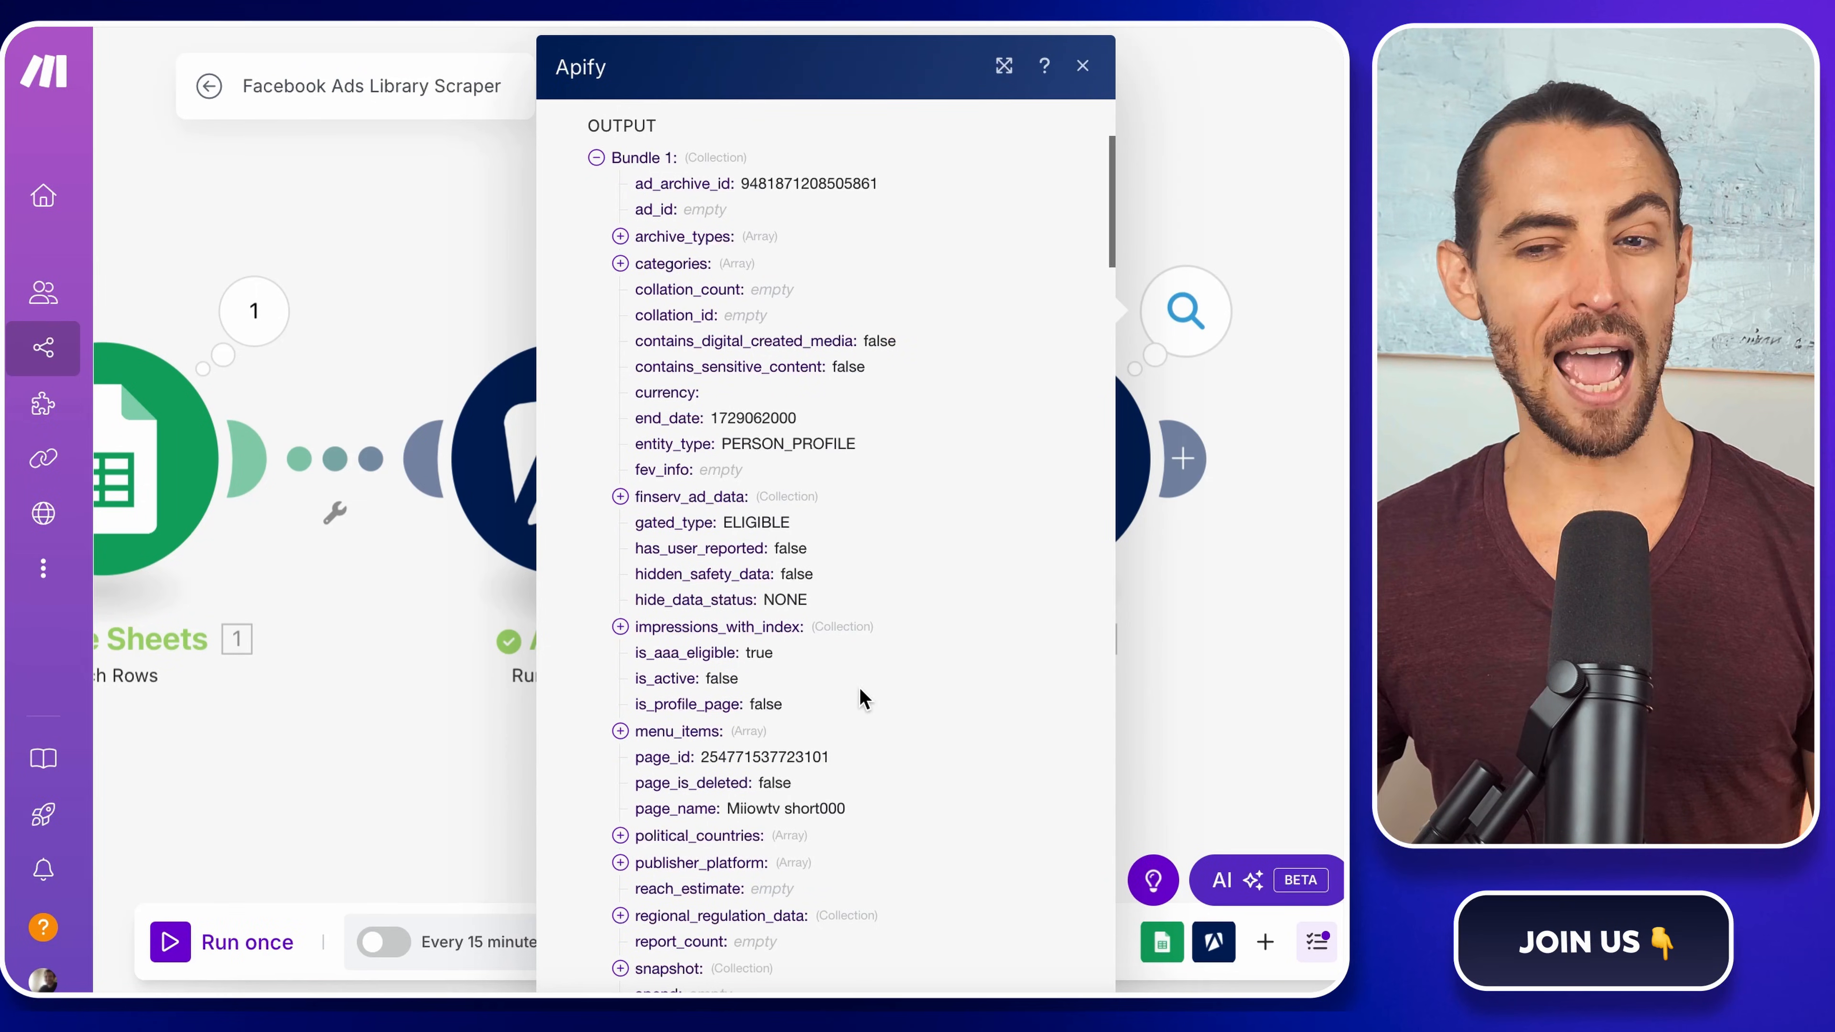
scroll(786, 756, "down", 4)
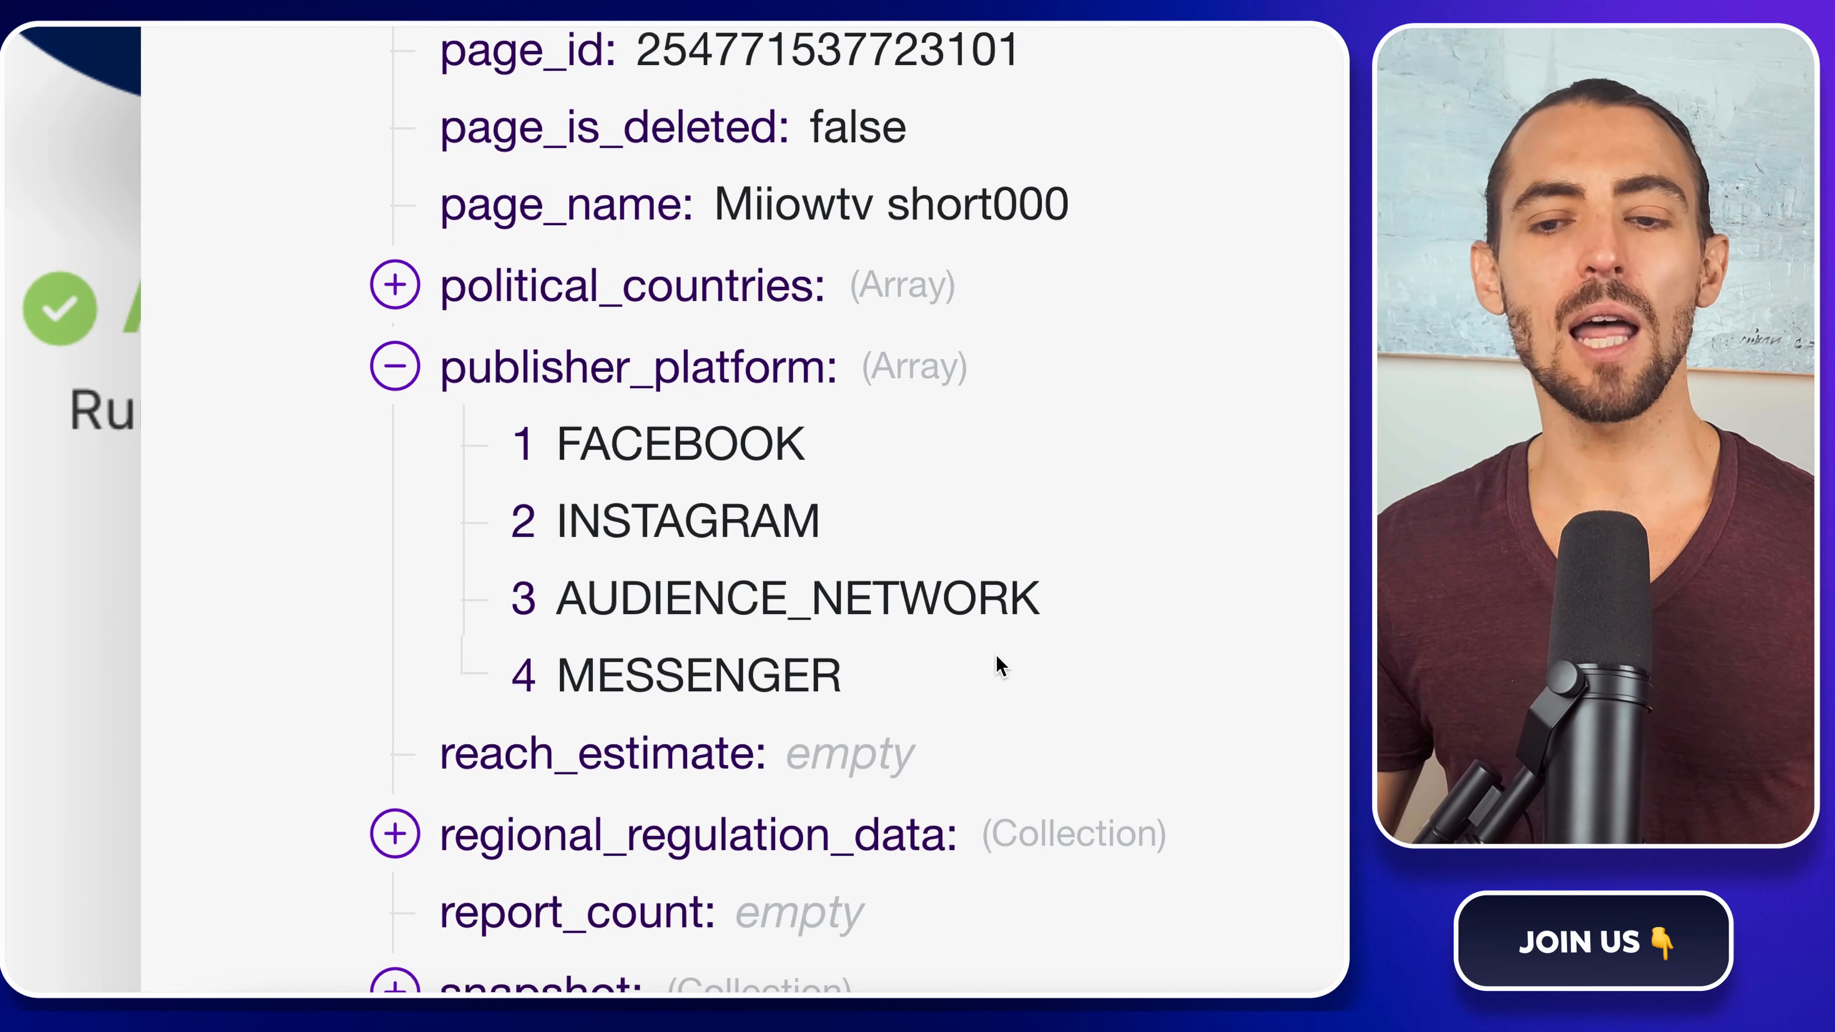
left_click(888, 65)
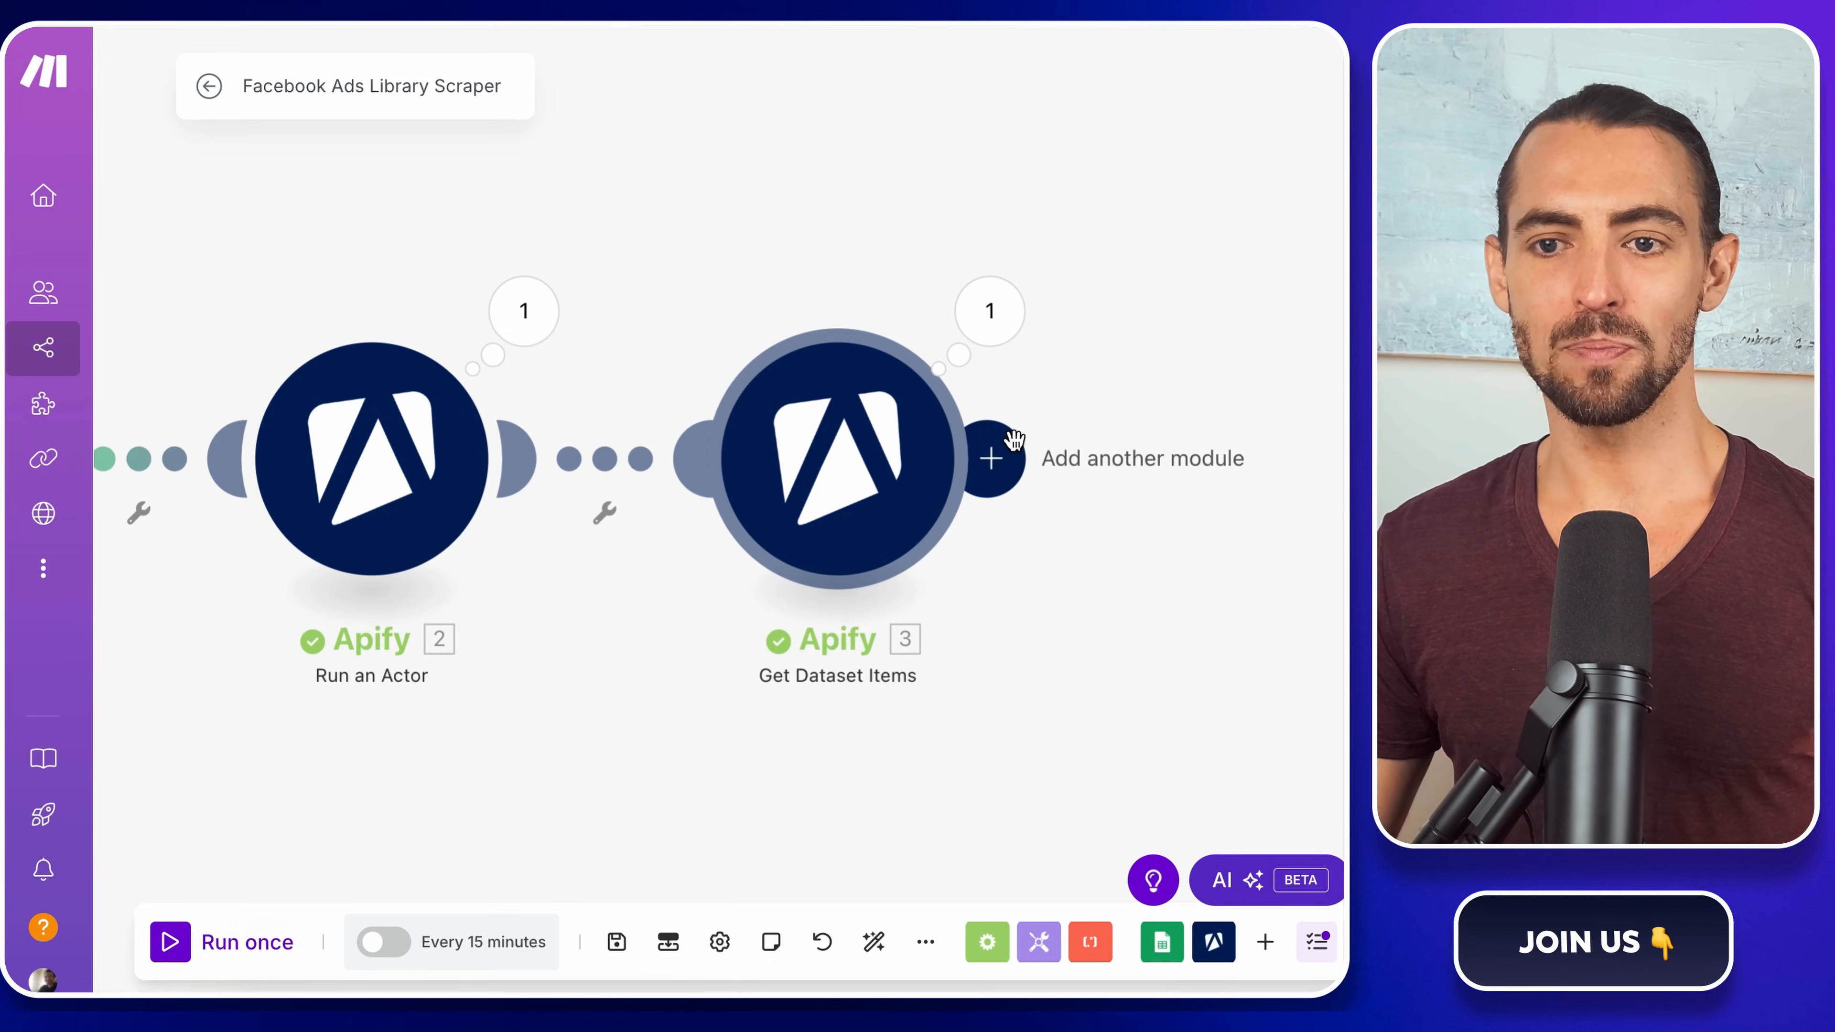
- Add a Flow Control Iterator module after the Get Dataset Items module
left_click(1013, 439)
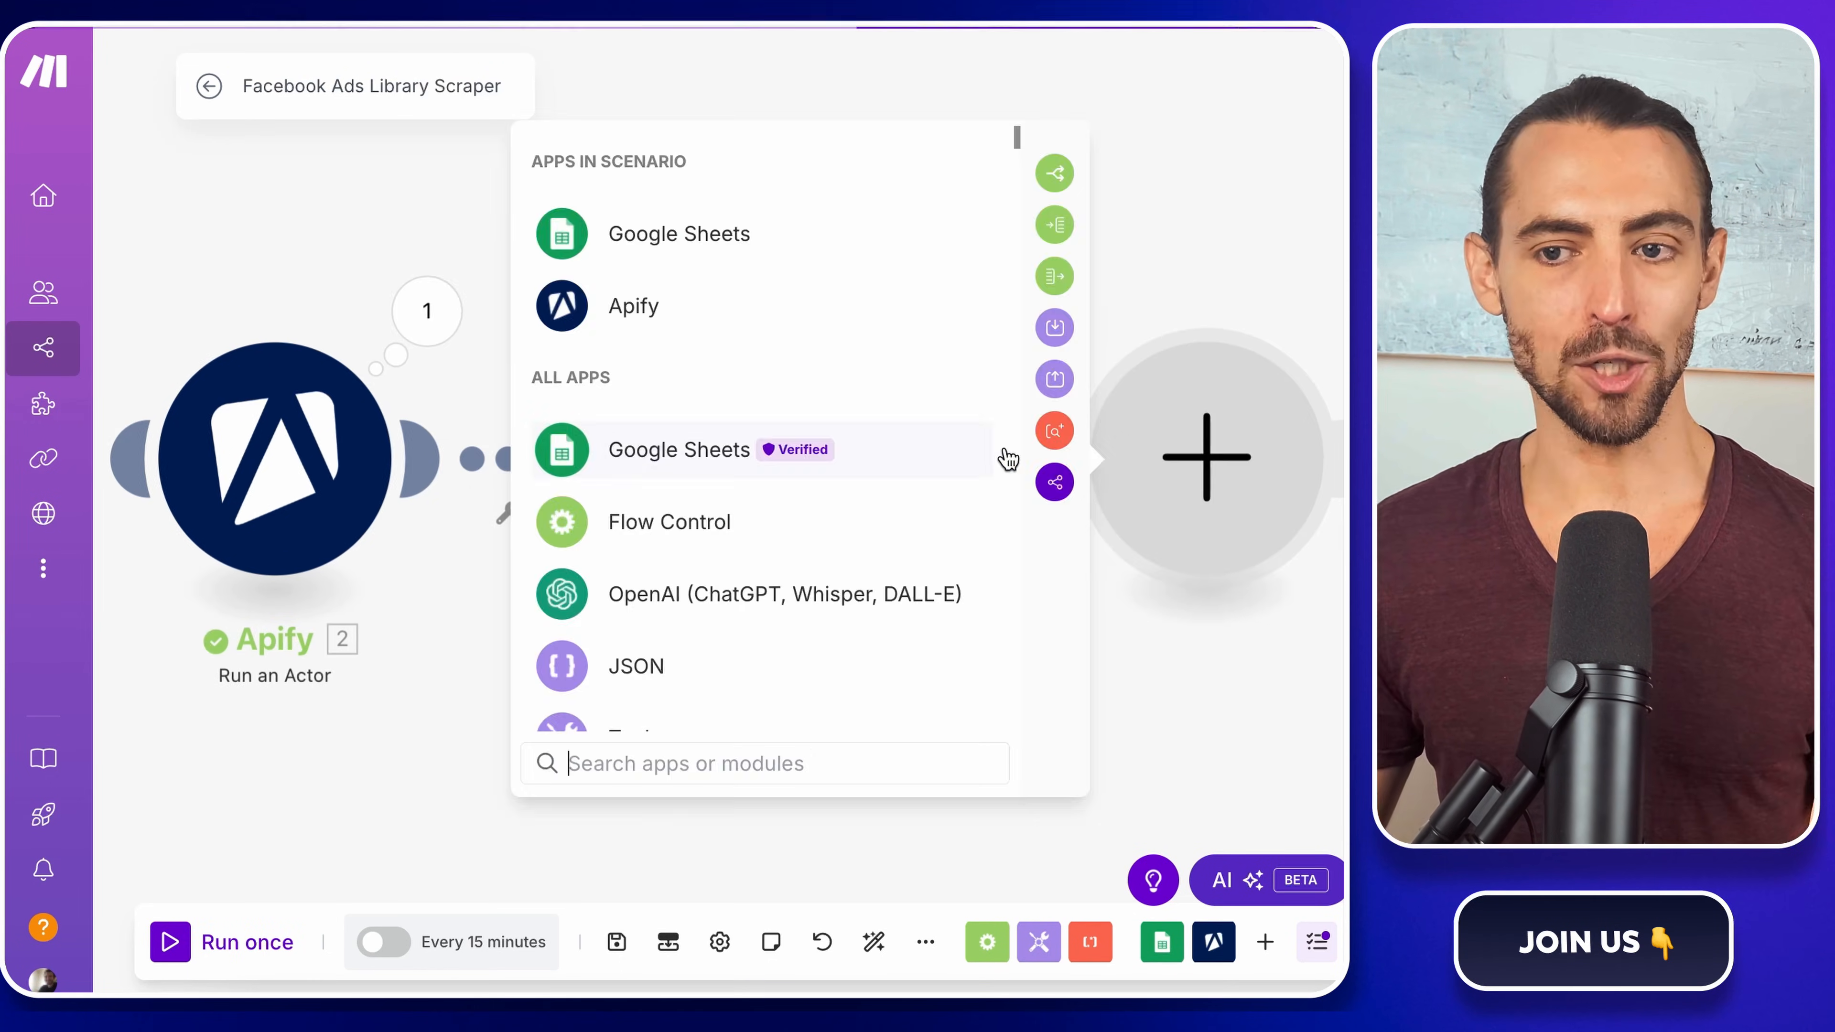
type("iterator")
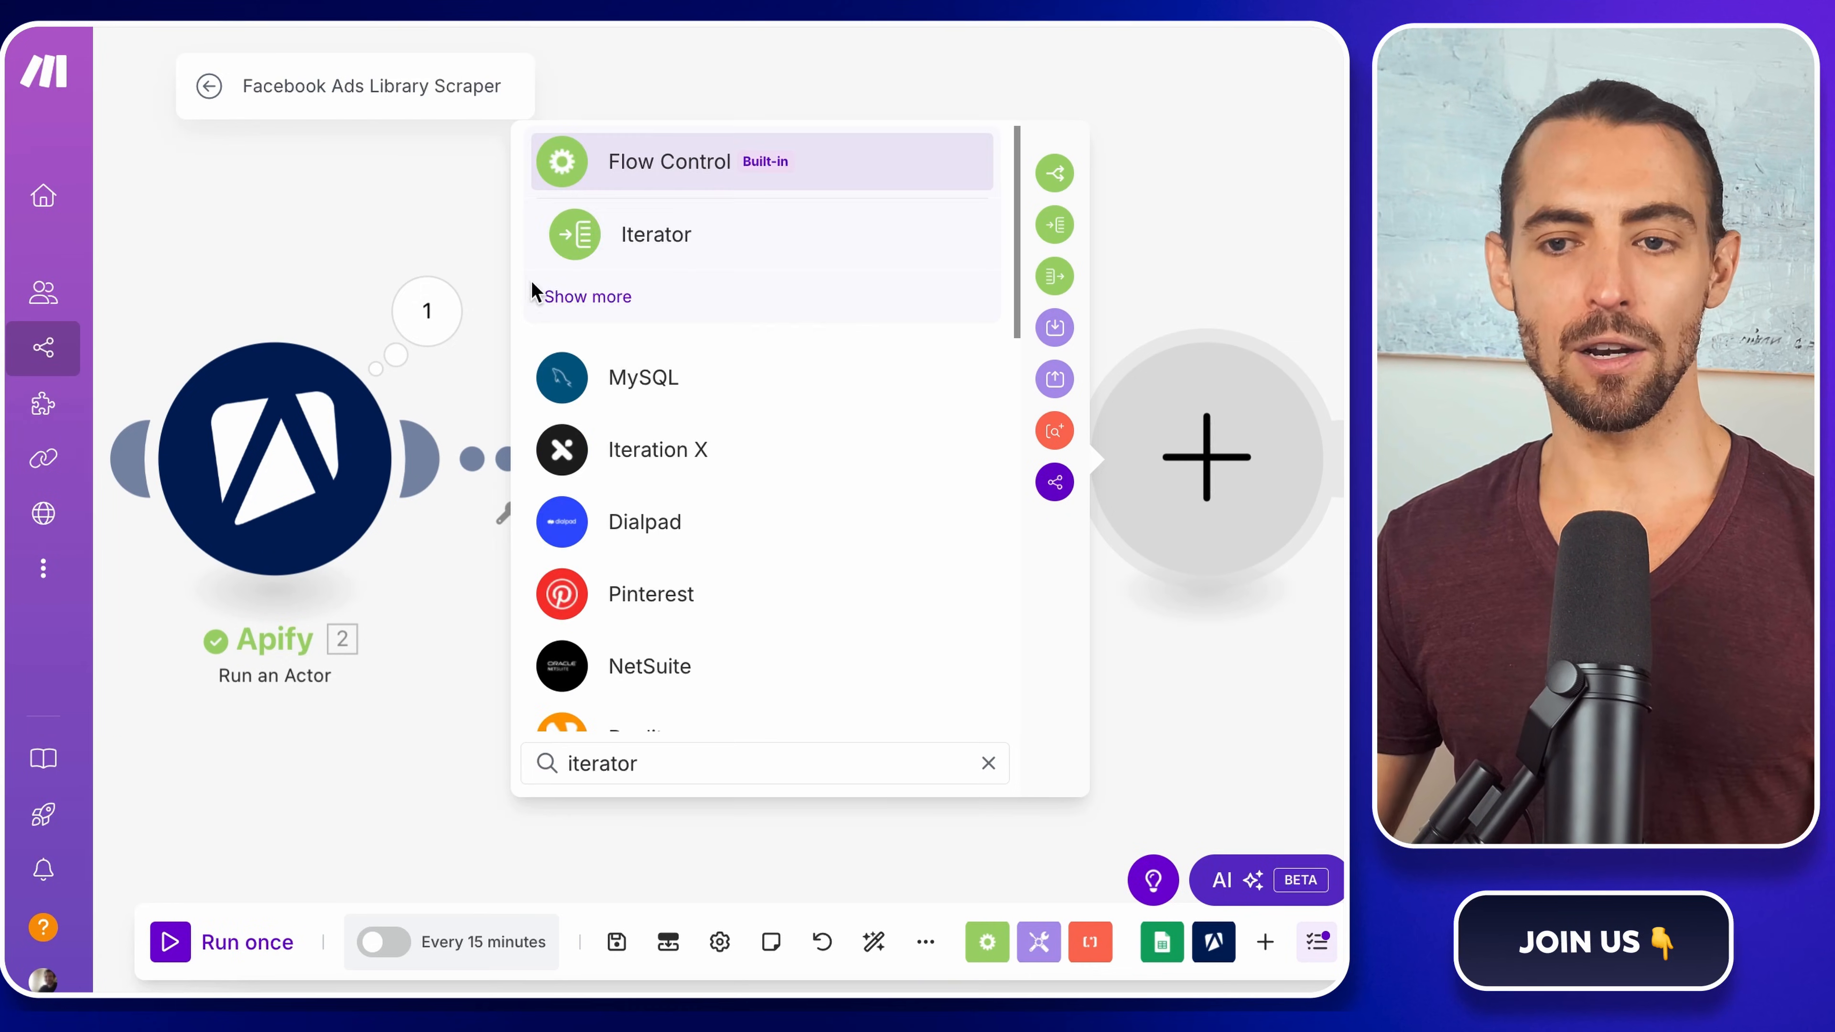
left_click(622, 235)
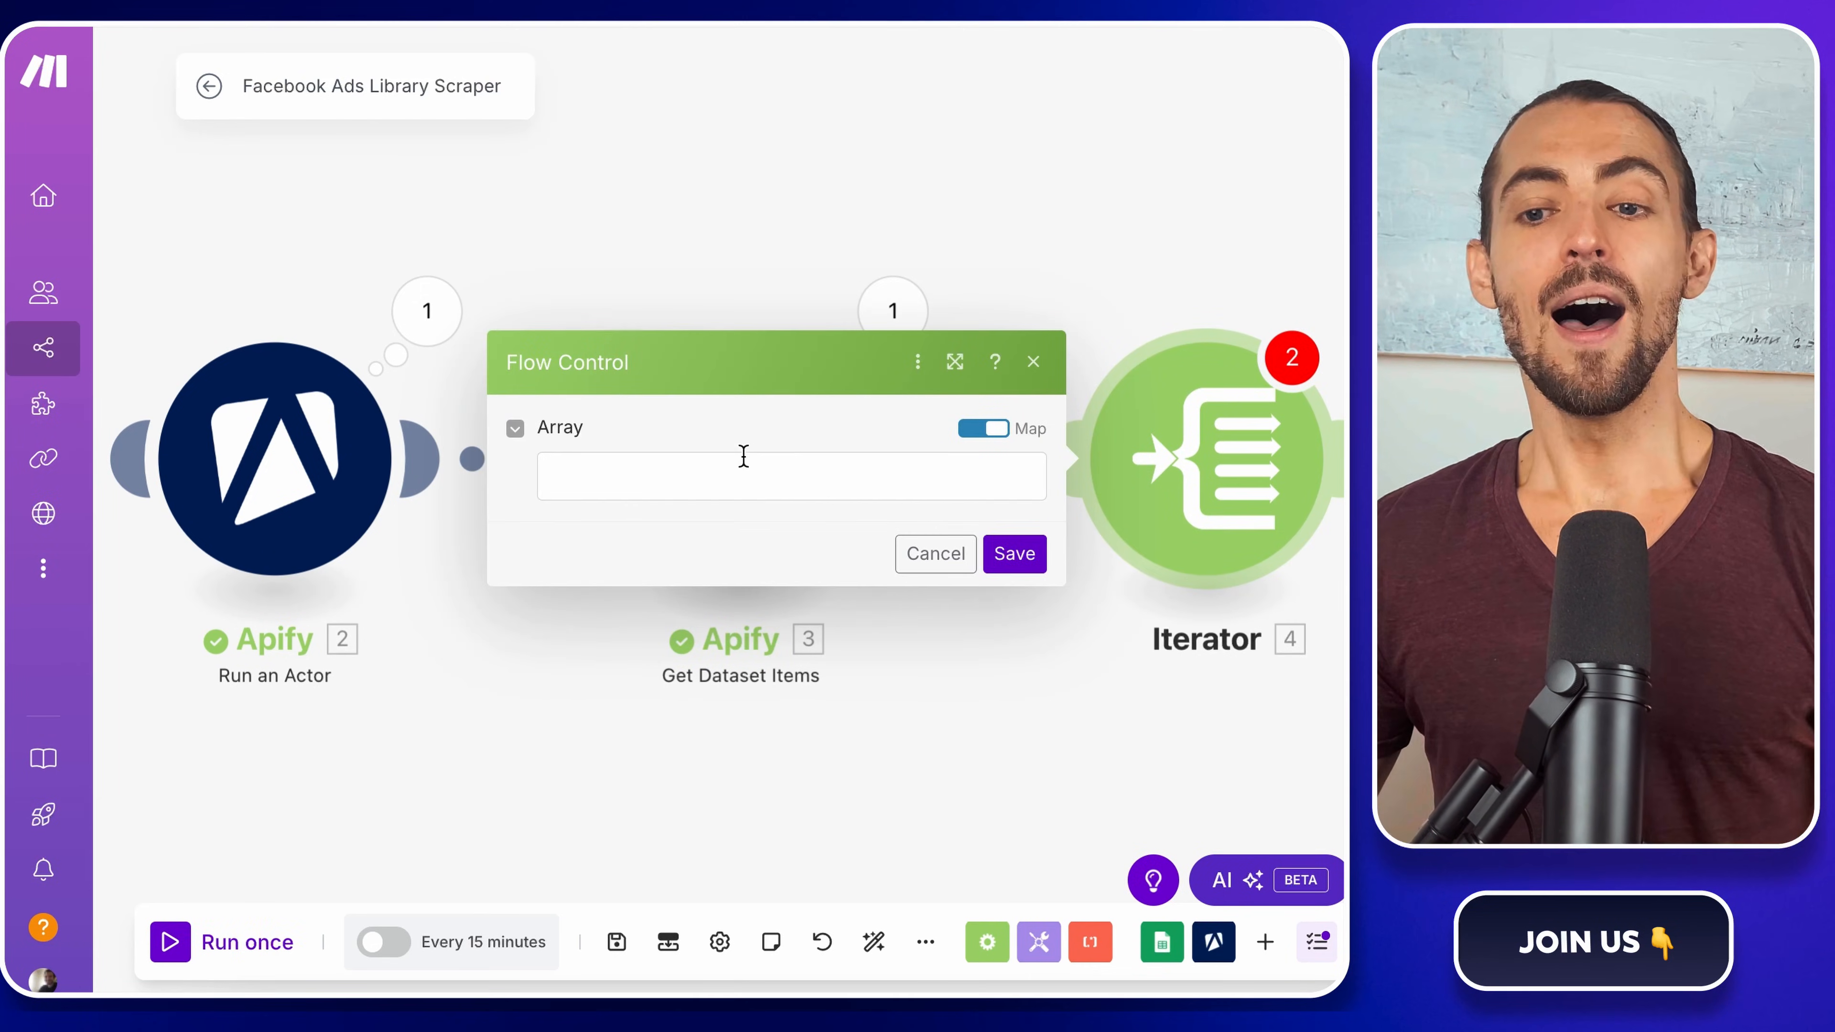
- Map the Iterator's Array to the publisher_platform[] field from Get Dataset Items and save the module
left_click(726, 477)
scroll(284, 620, "down", 6)
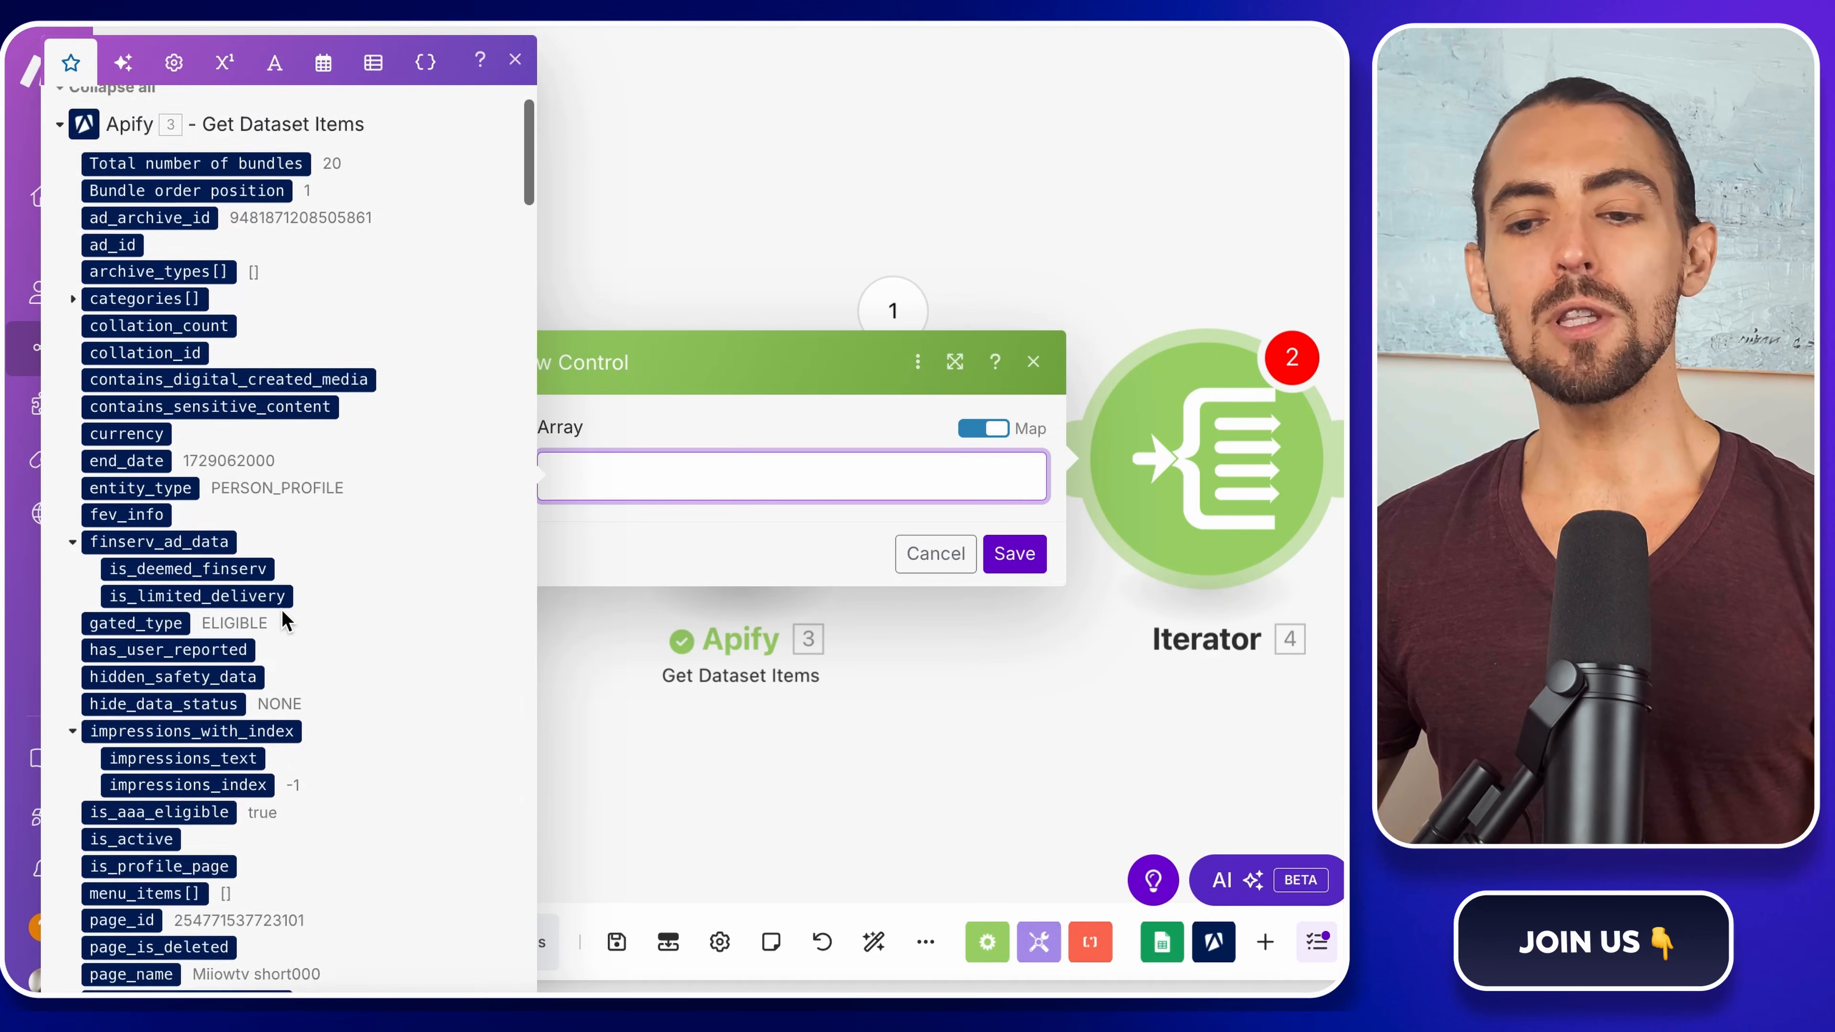
scroll(284, 620, "down", 2)
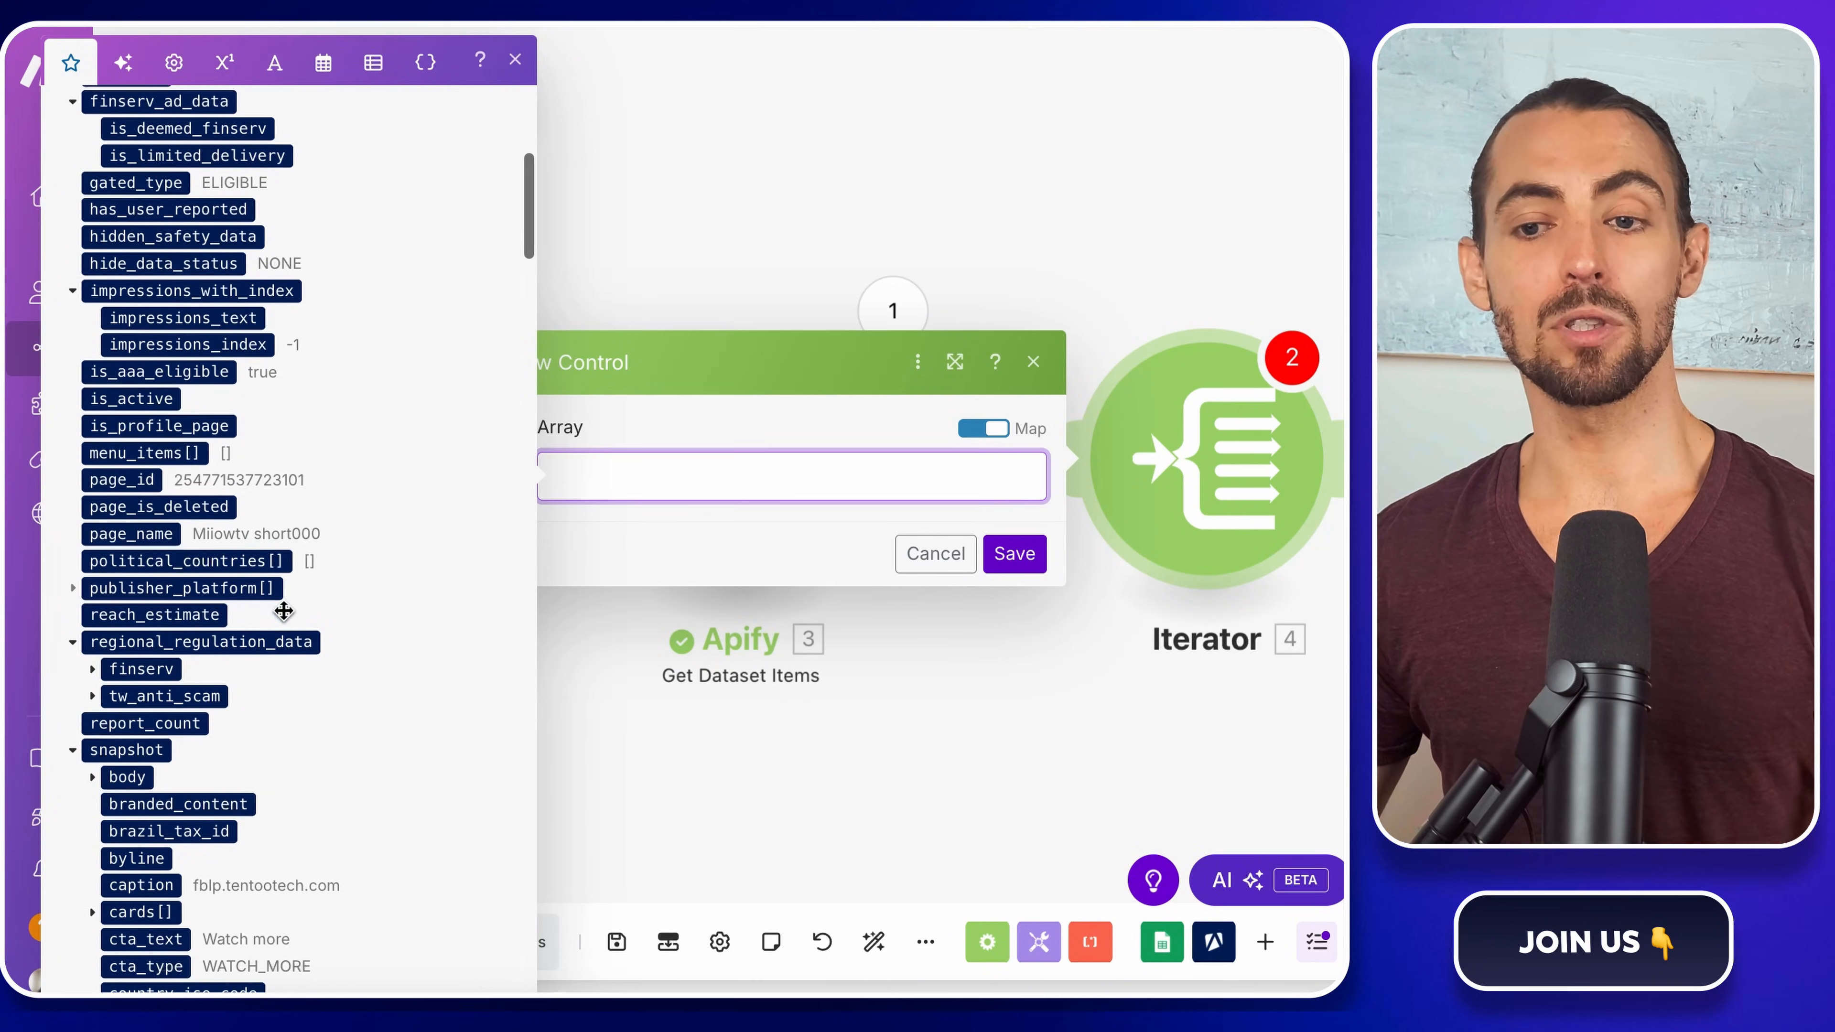
left_click(247, 588)
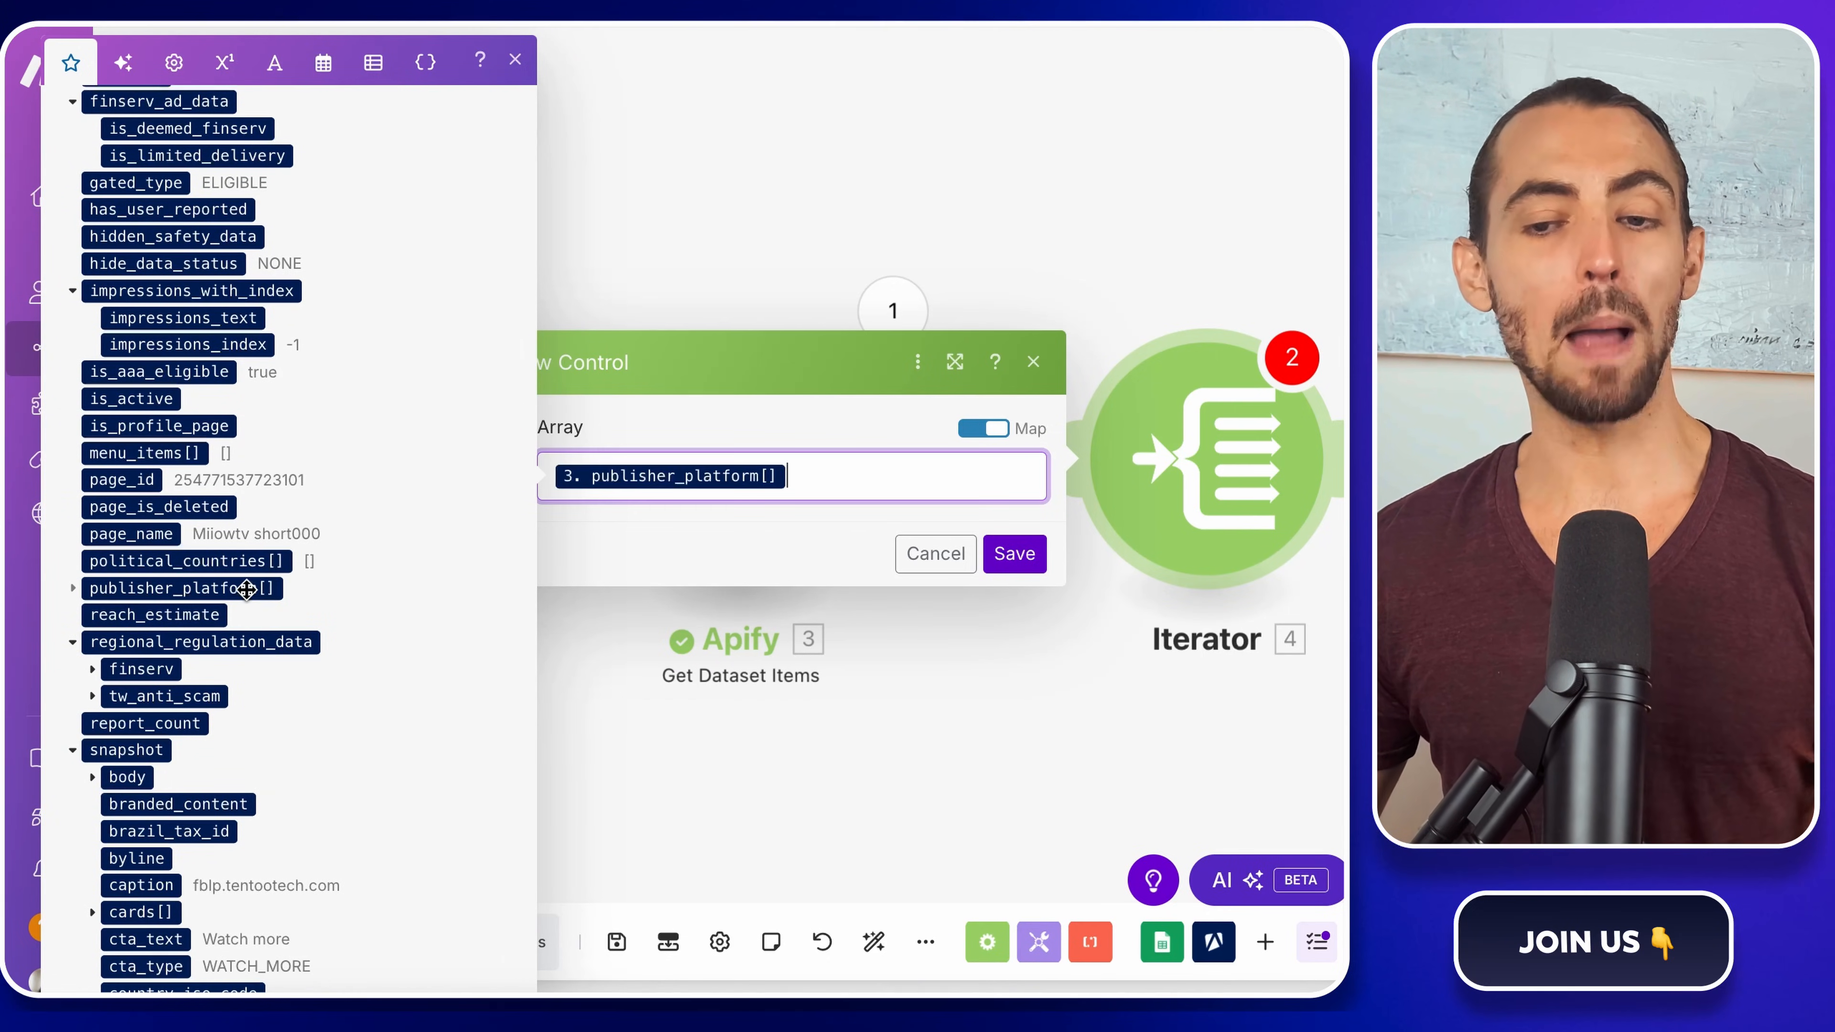
left_click(712, 542)
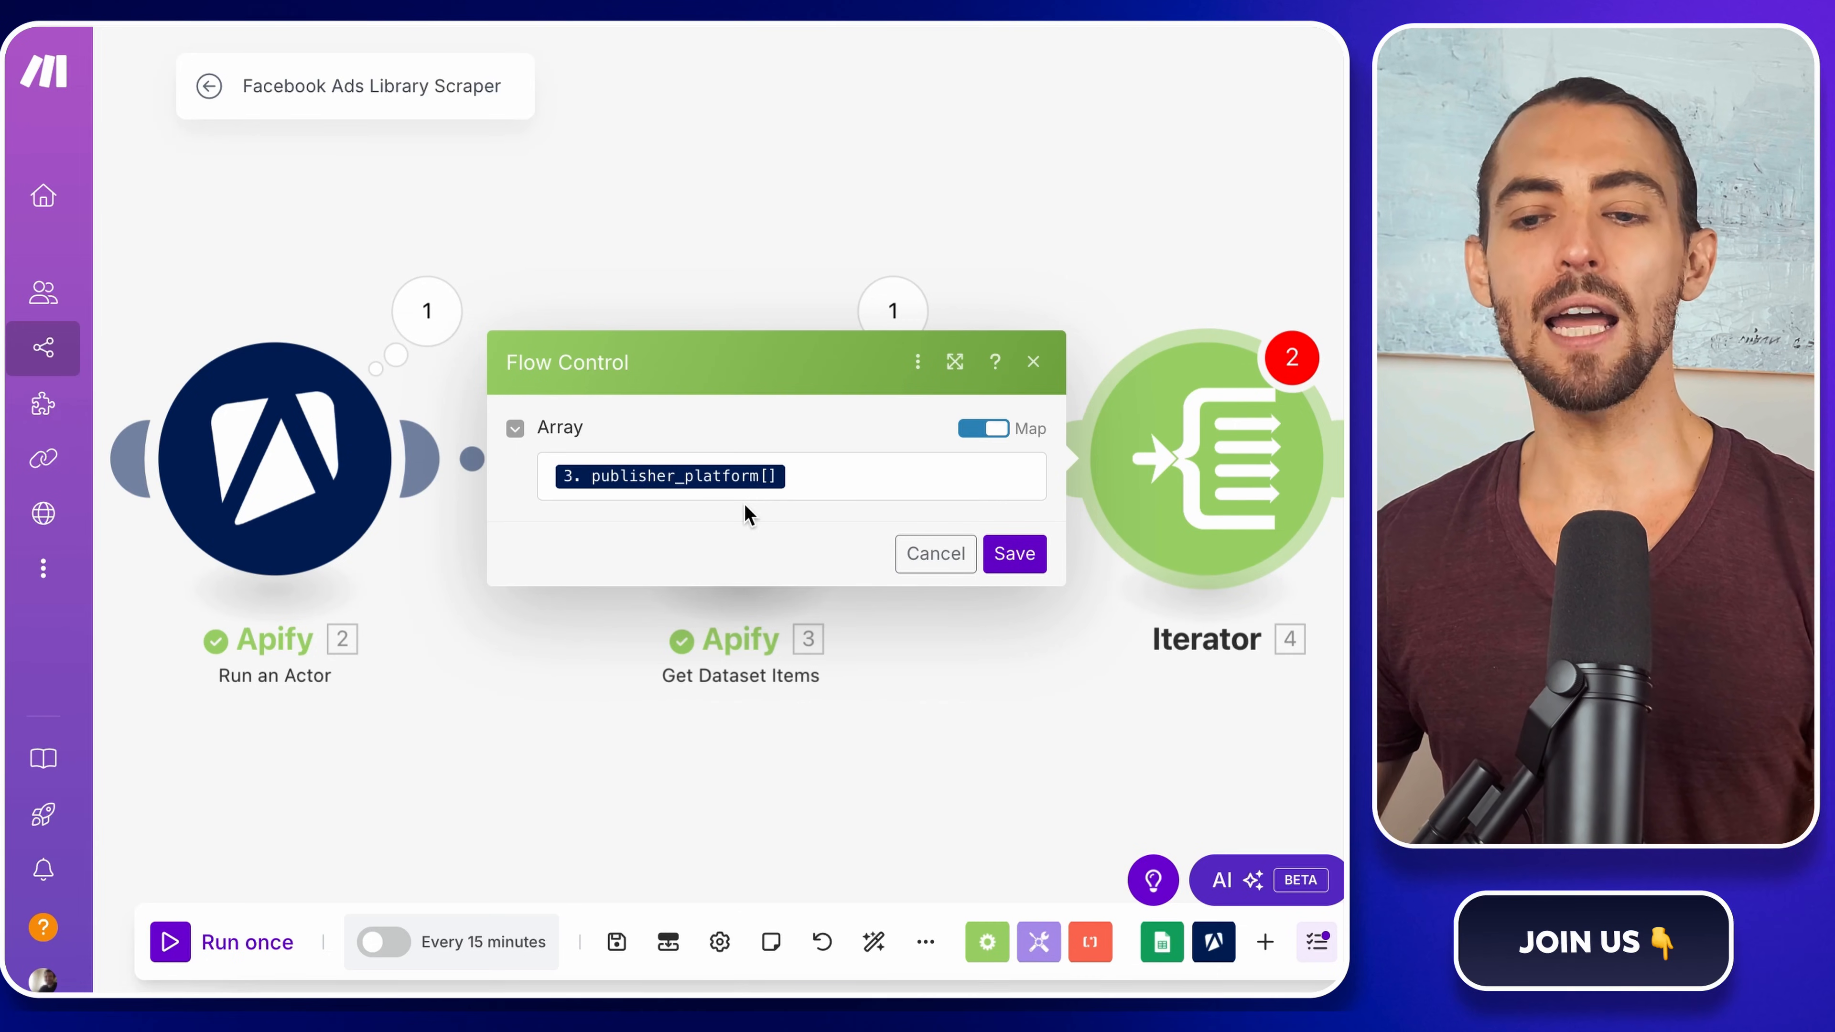
left_click(1015, 554)
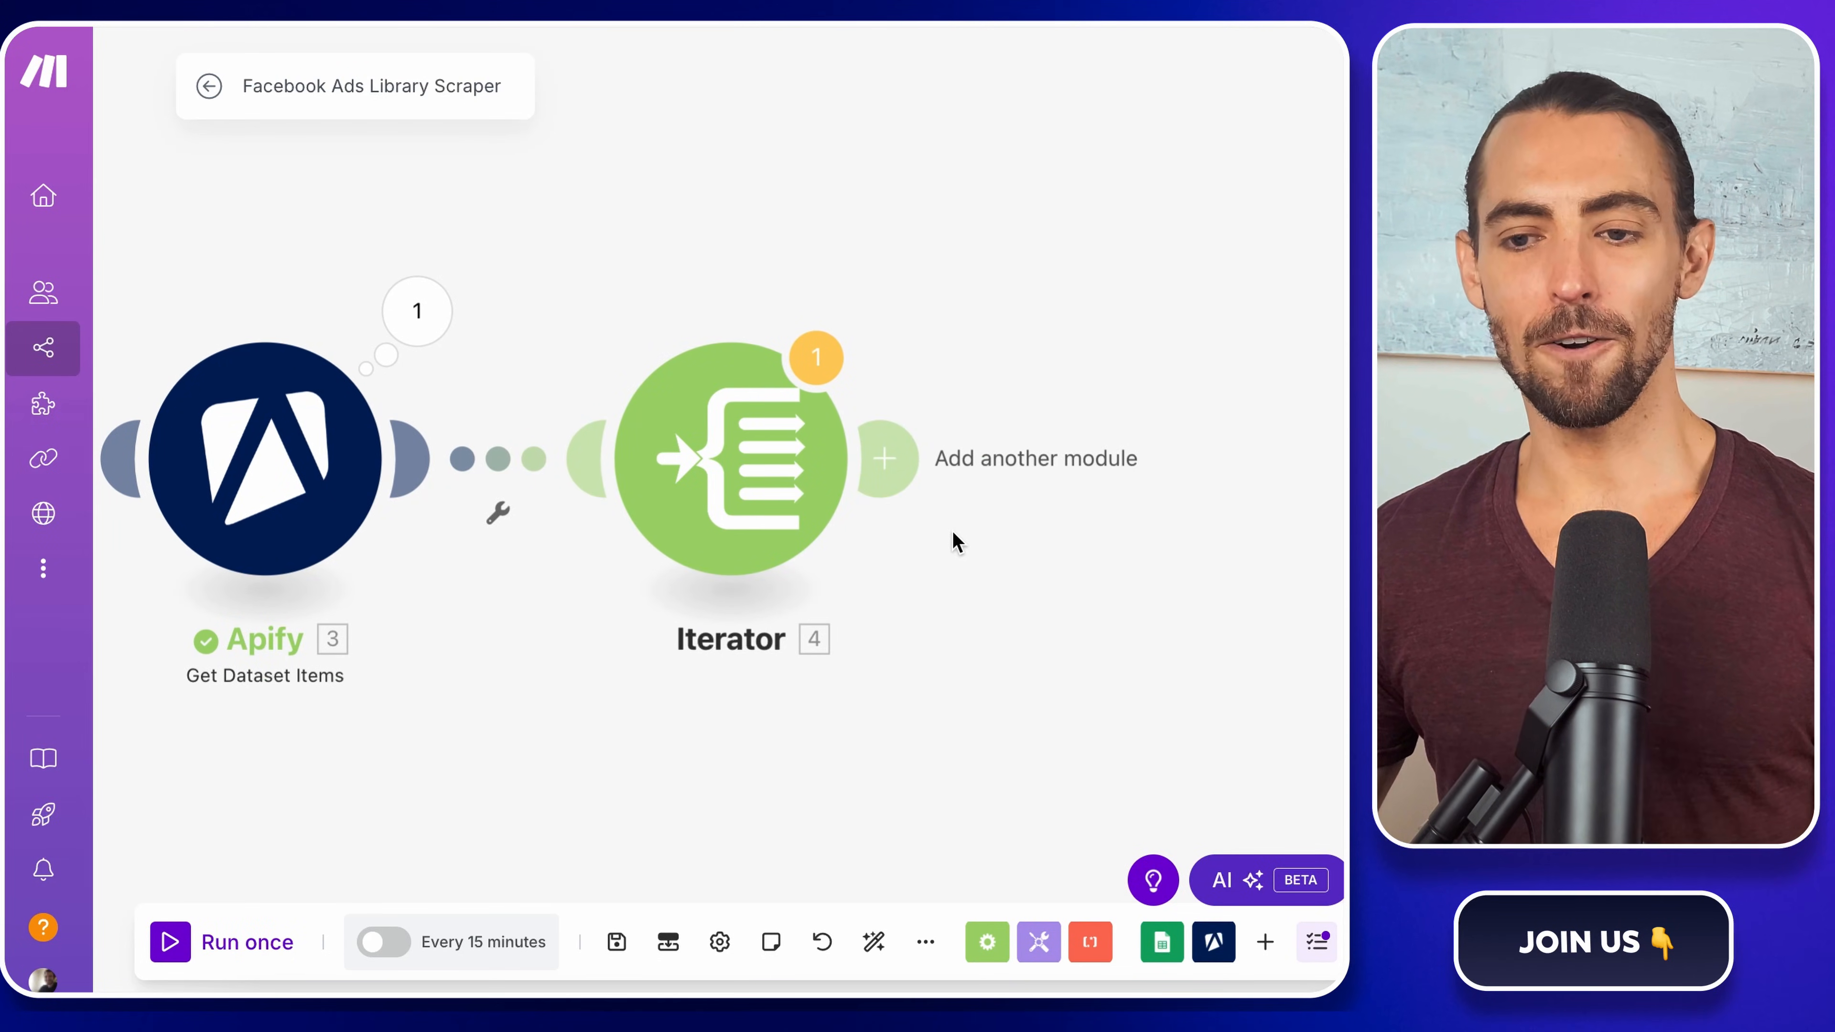
- Add a Tools Text aggregator module after the Iterator
left_click(889, 466)
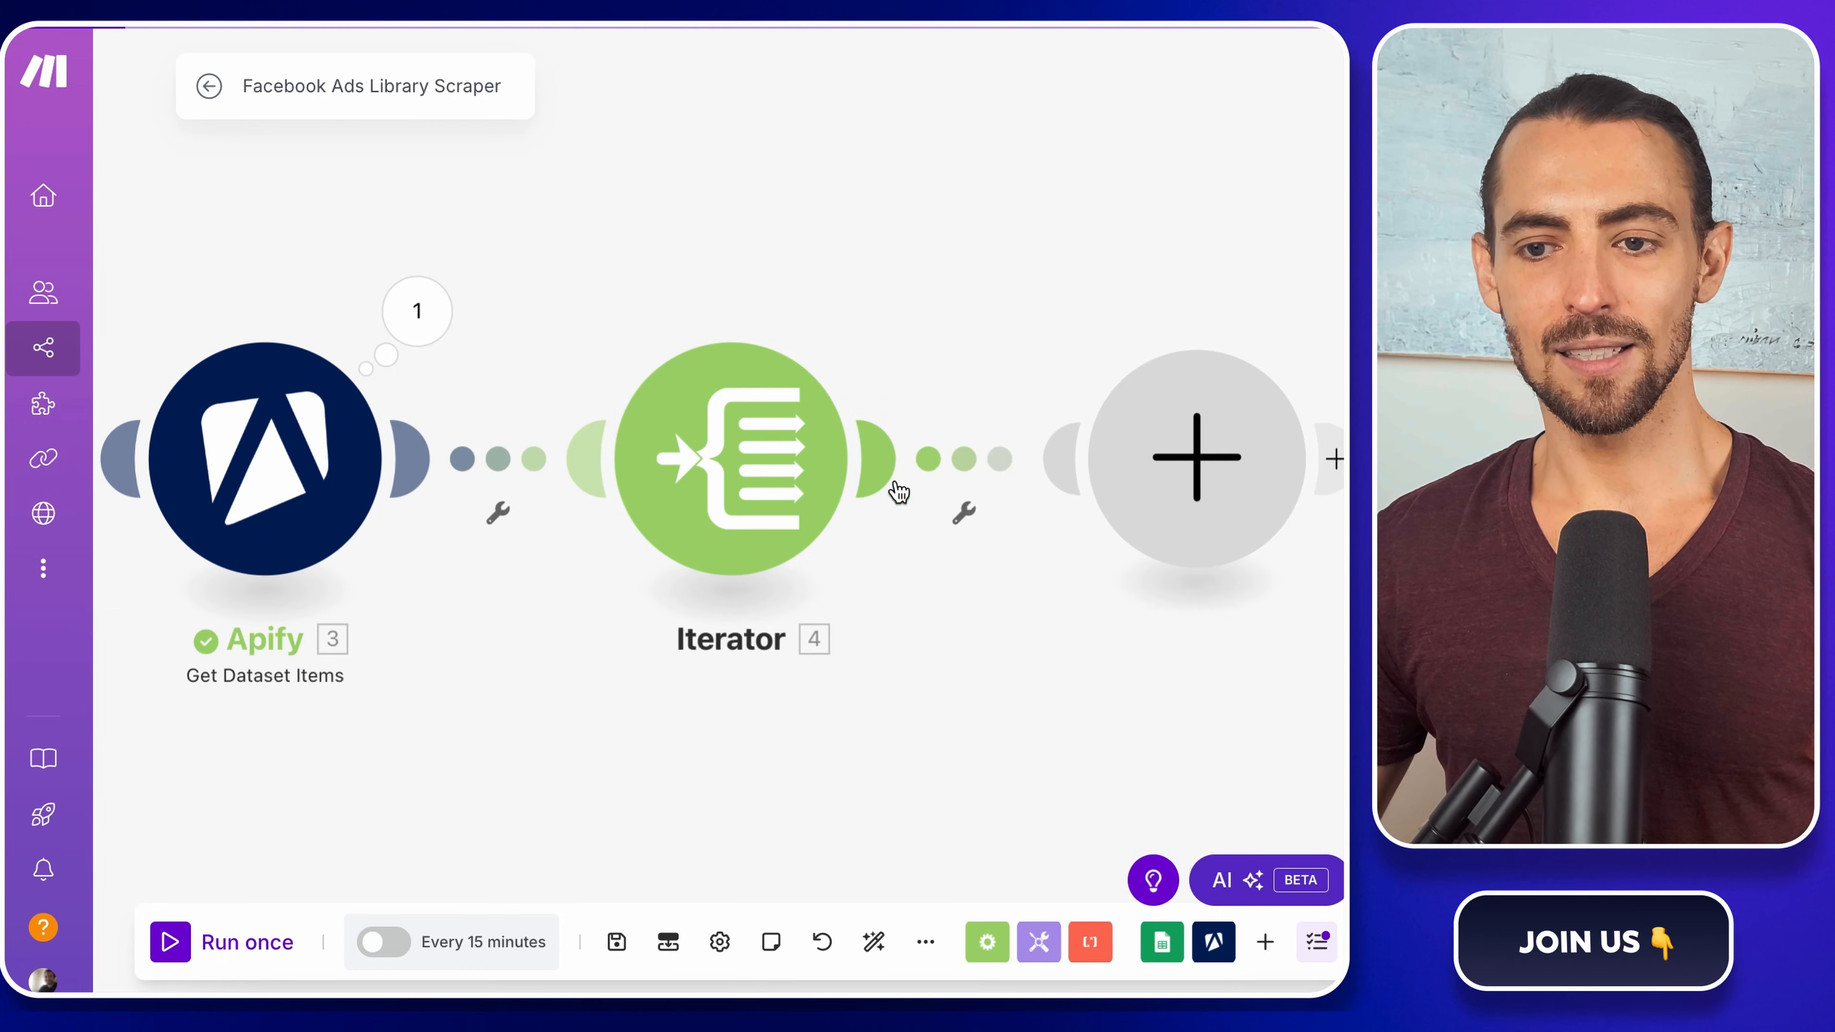
type("tools")
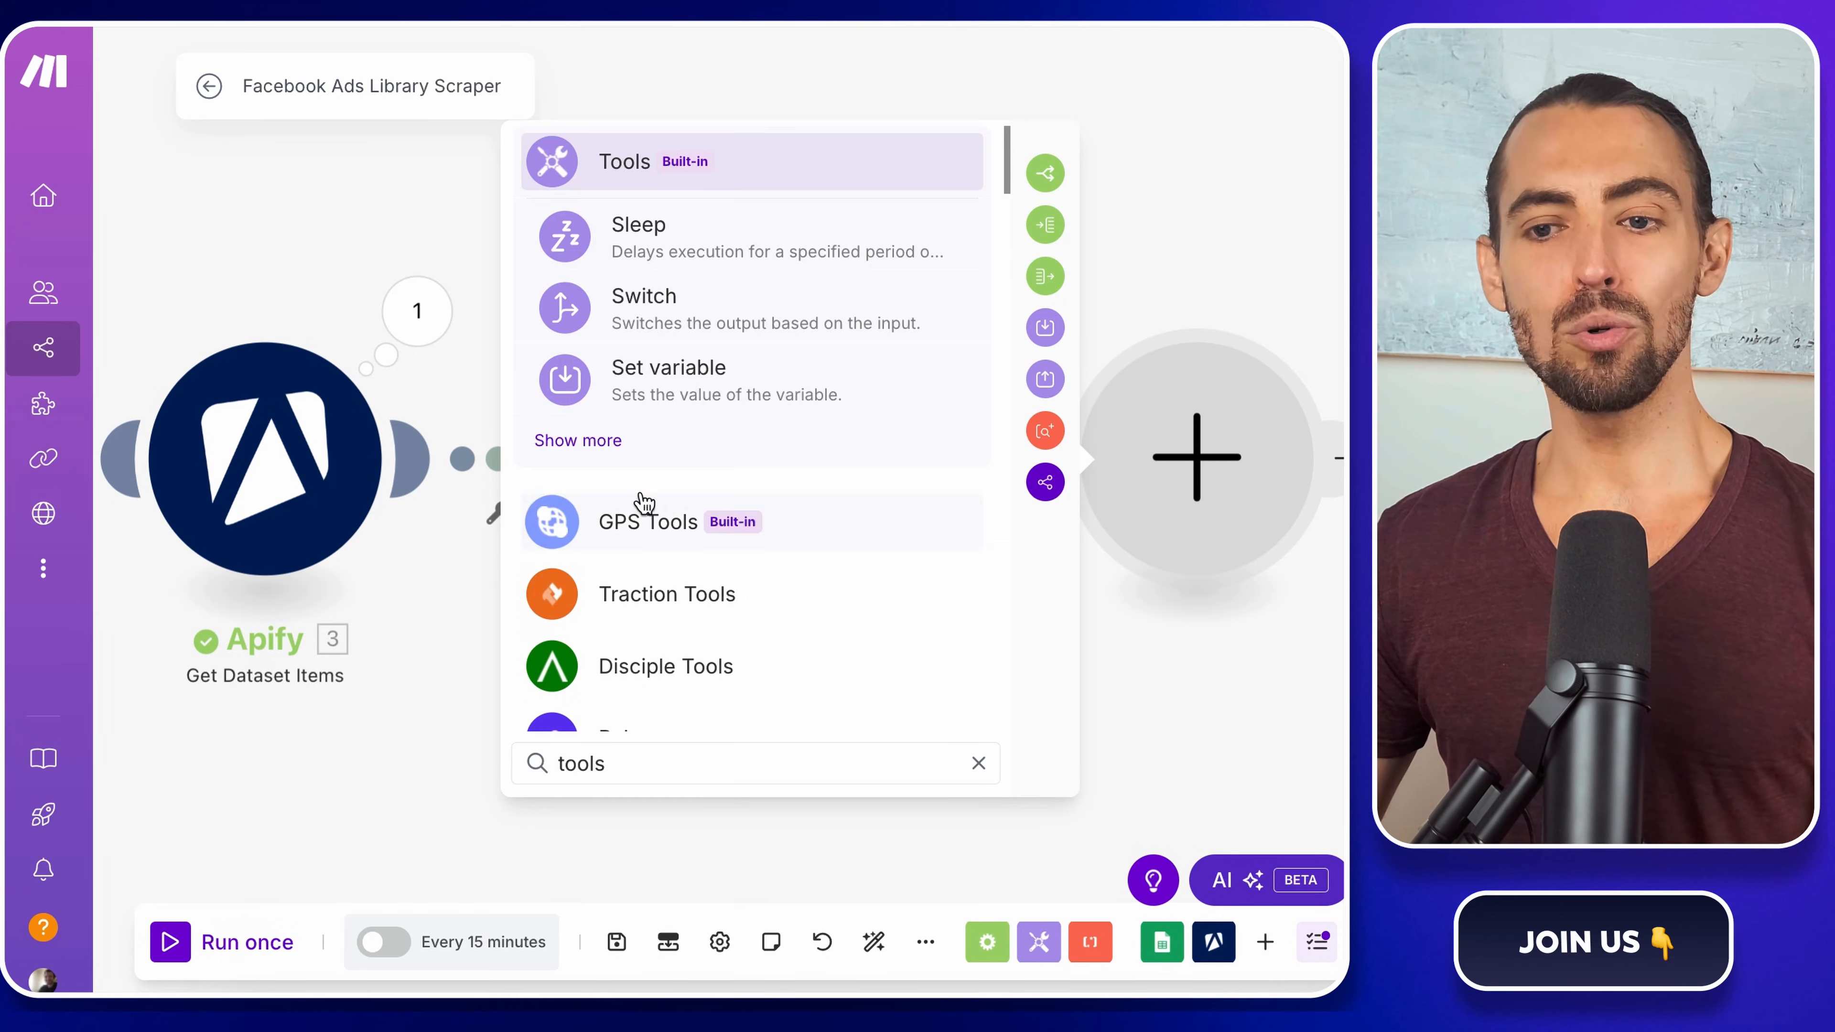
left_click(610, 443)
scroll(650, 506, "down", 5)
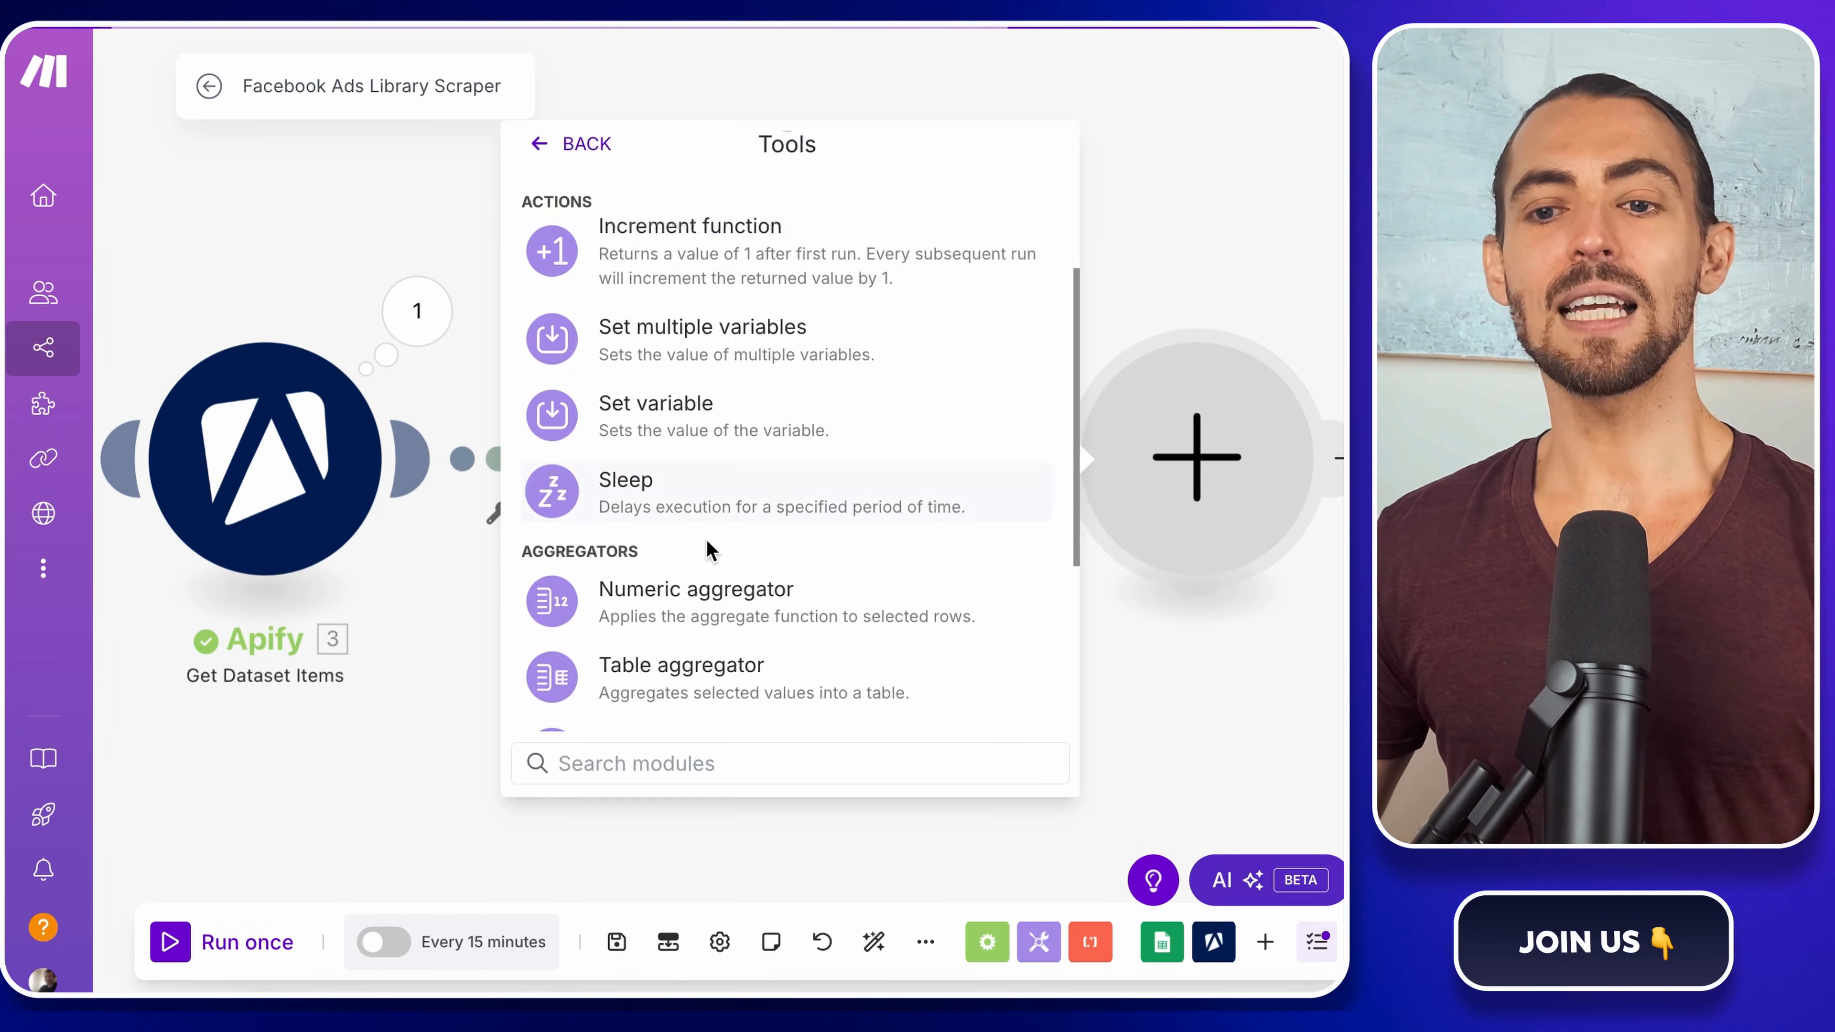
scroll(720, 553, "down", 2)
left_click(713, 442)
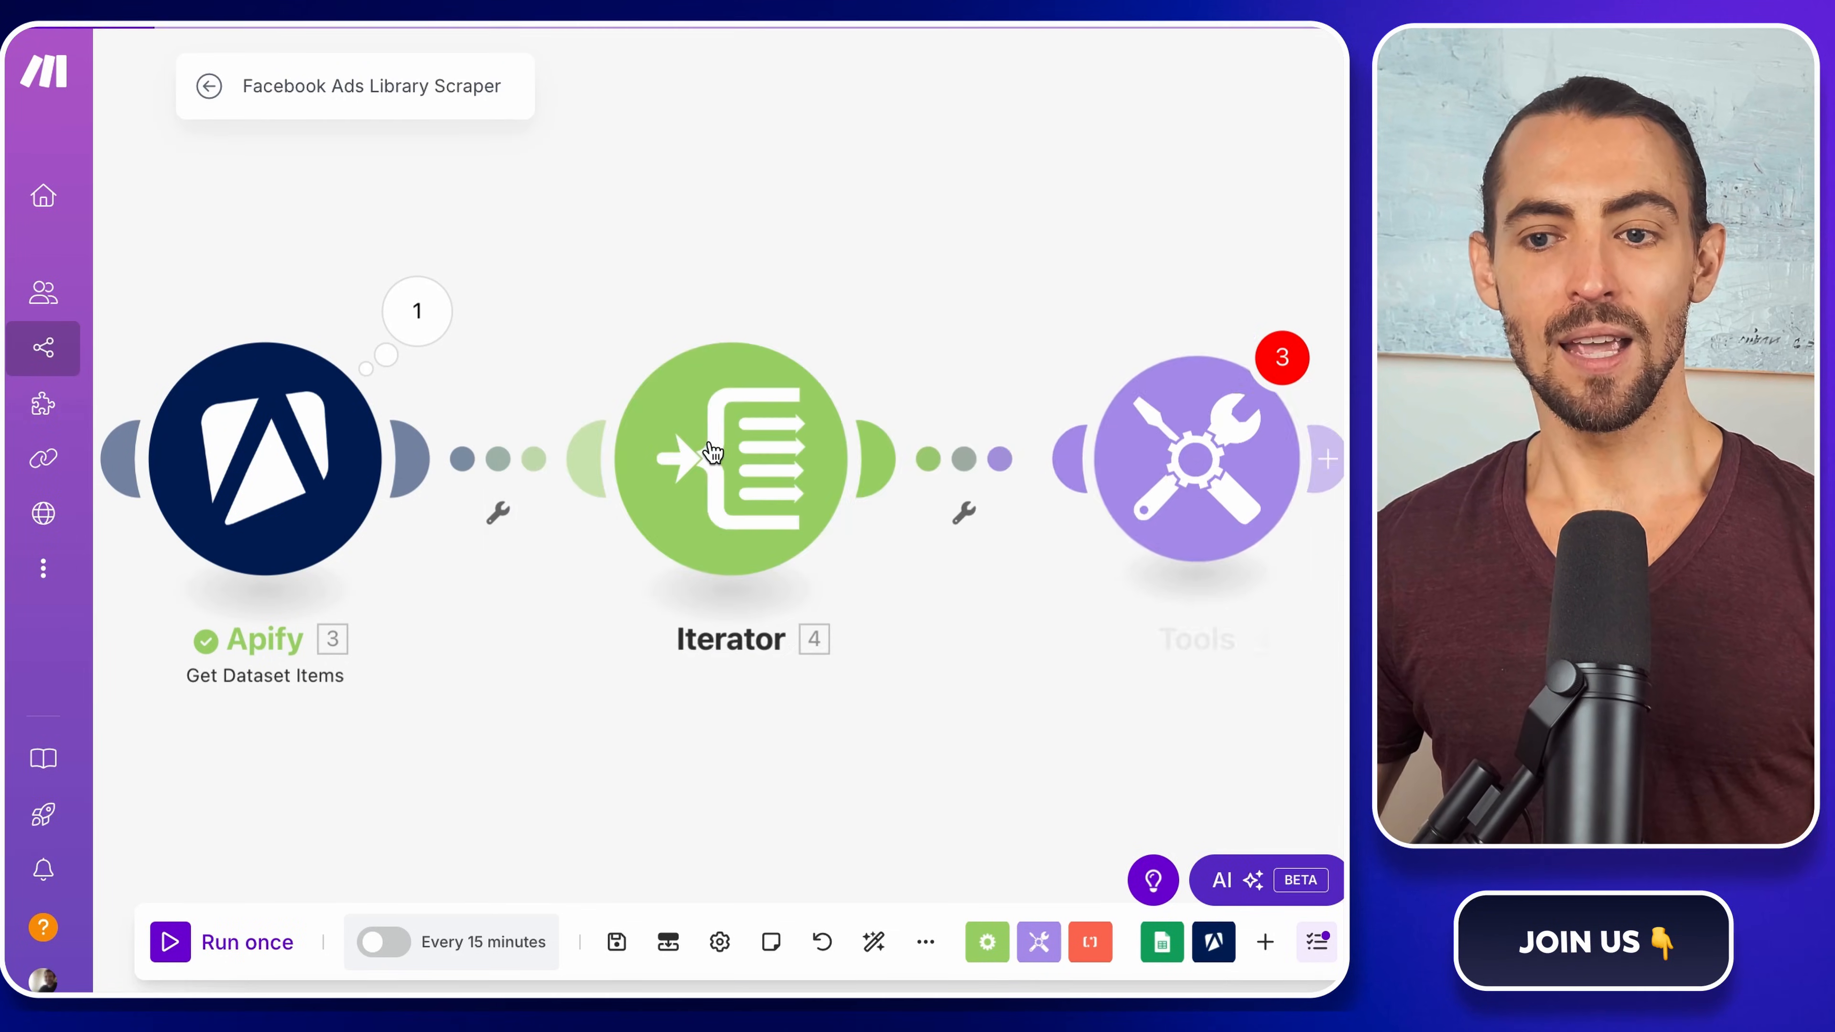
- Set the Text aggregator's source module to Iterator [4] and its text to the Iterator's Value followed by a comma, and save it
left_click(727, 427)
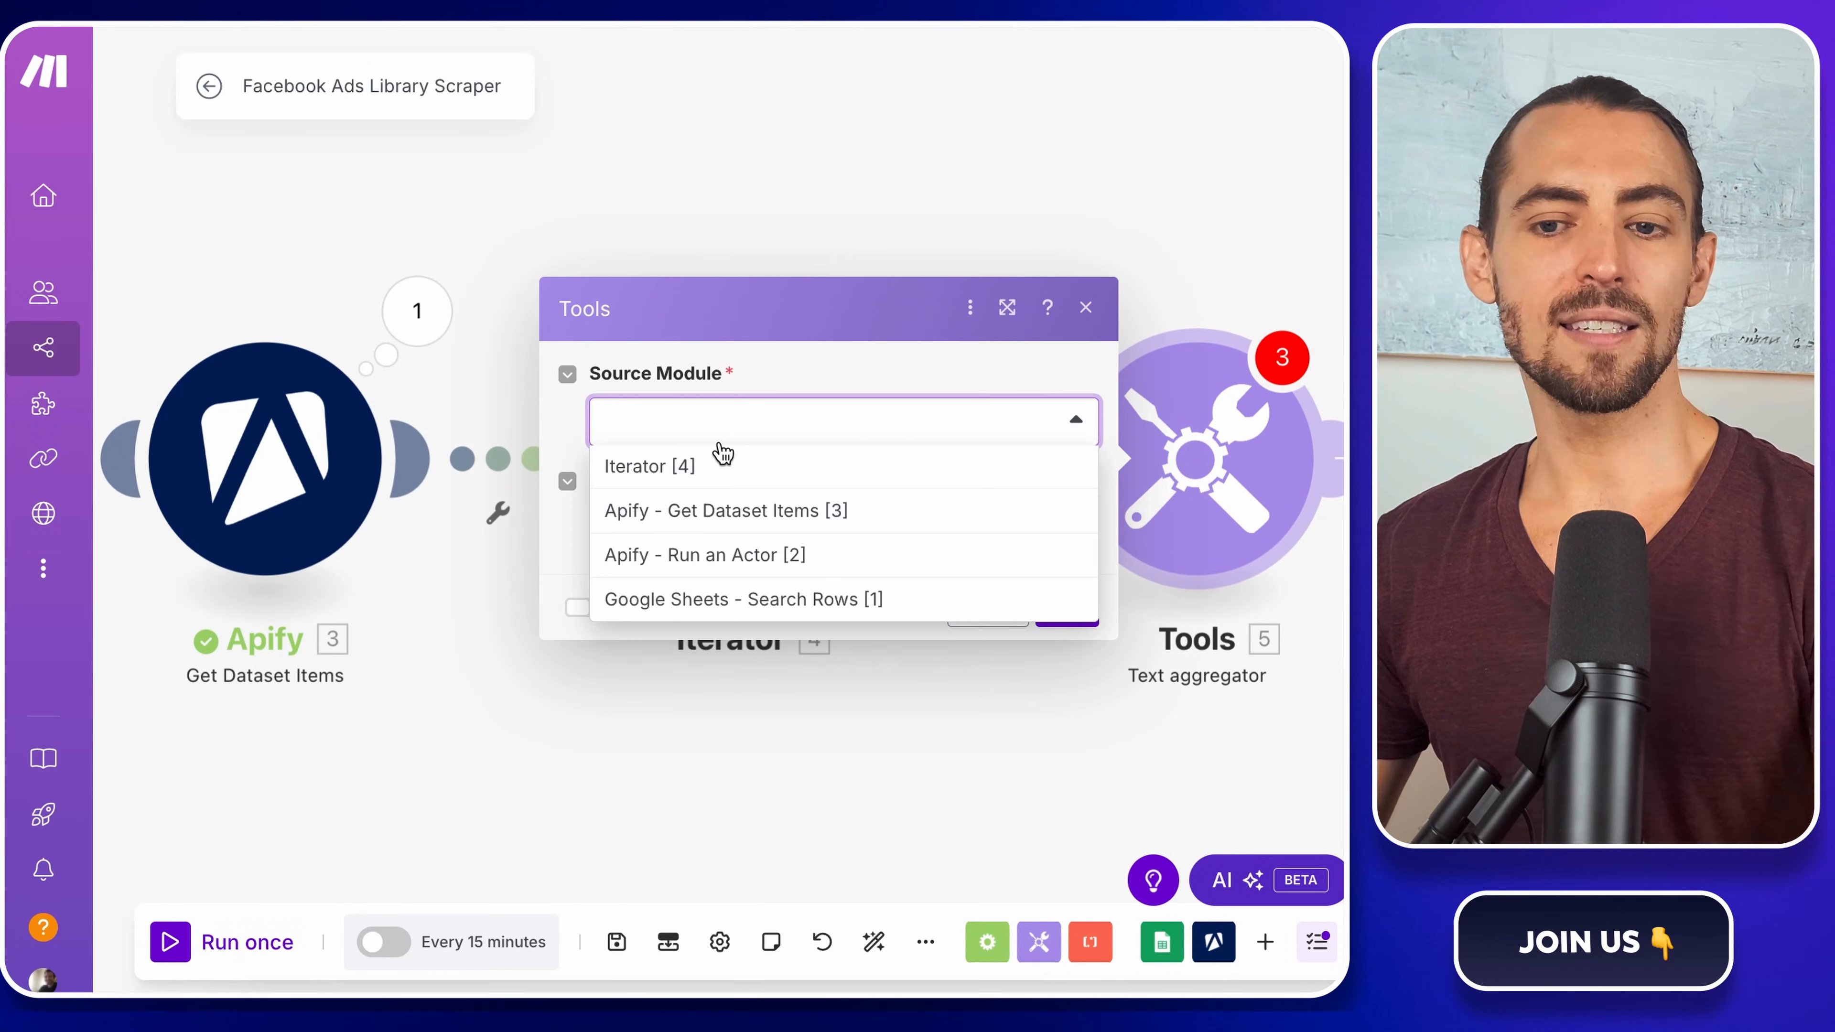
left_click(710, 480)
left_click(737, 542)
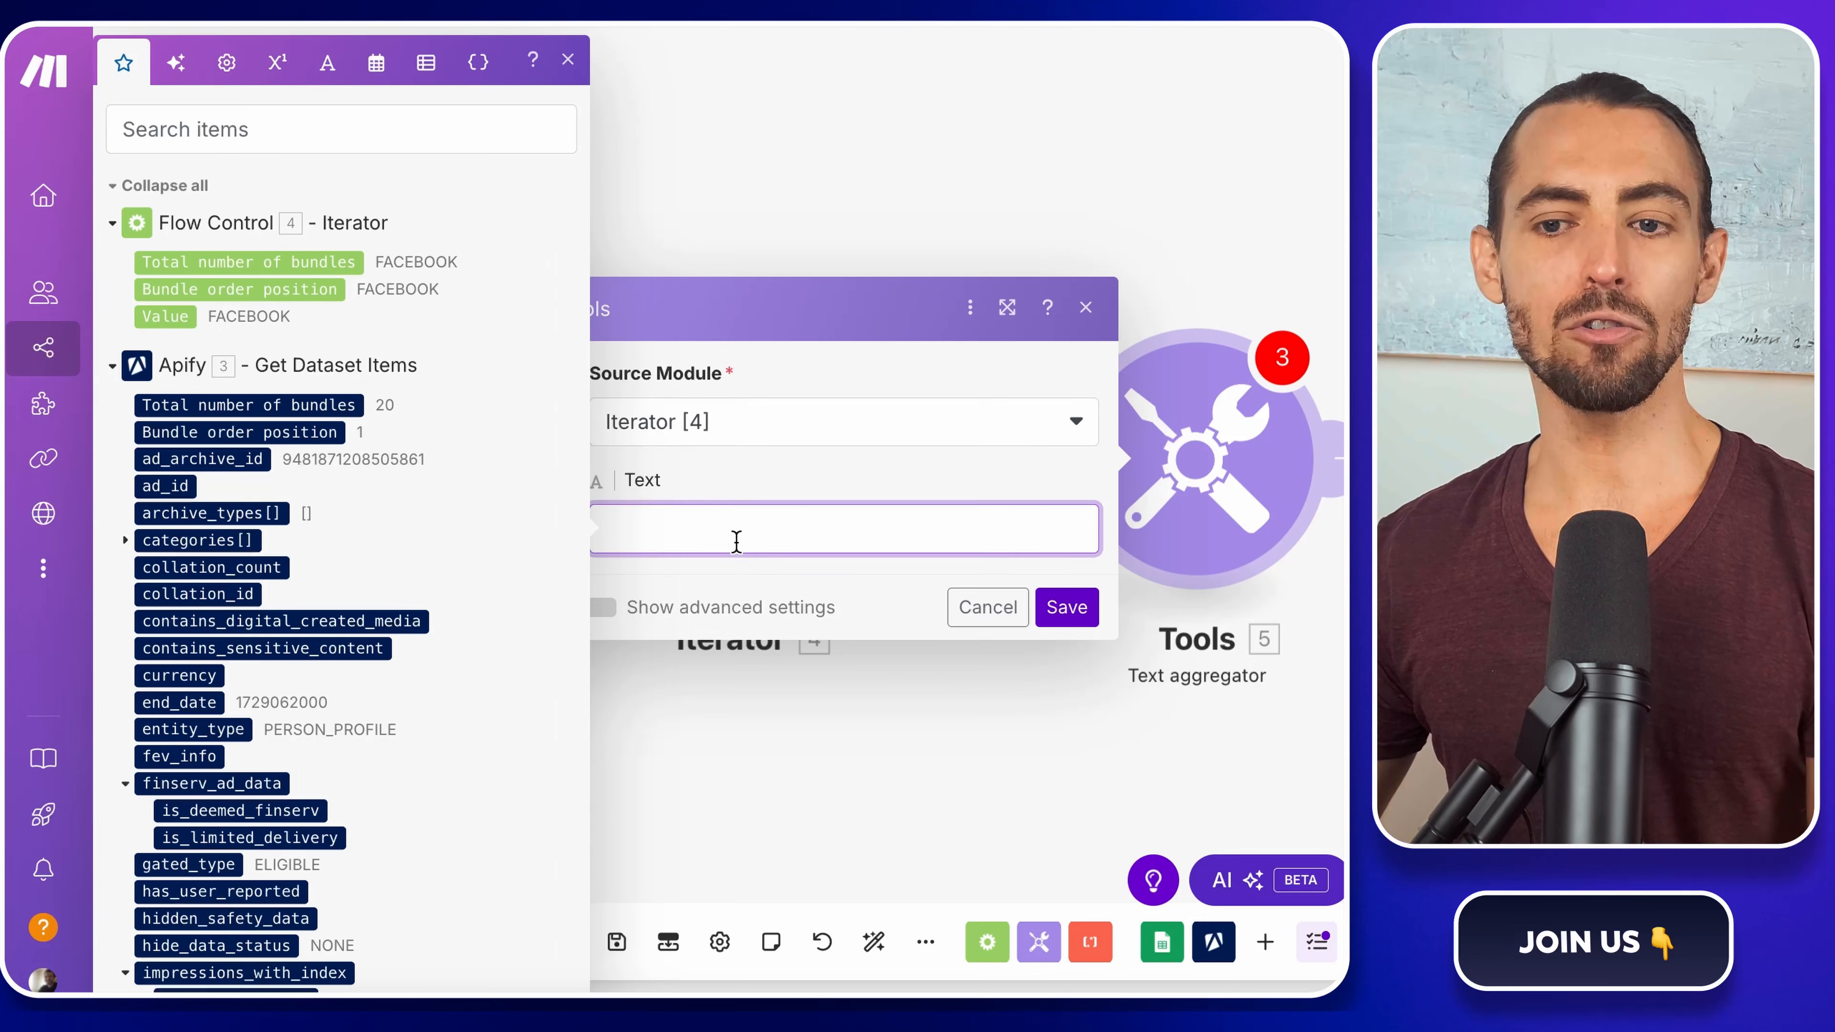
left_click(177, 318)
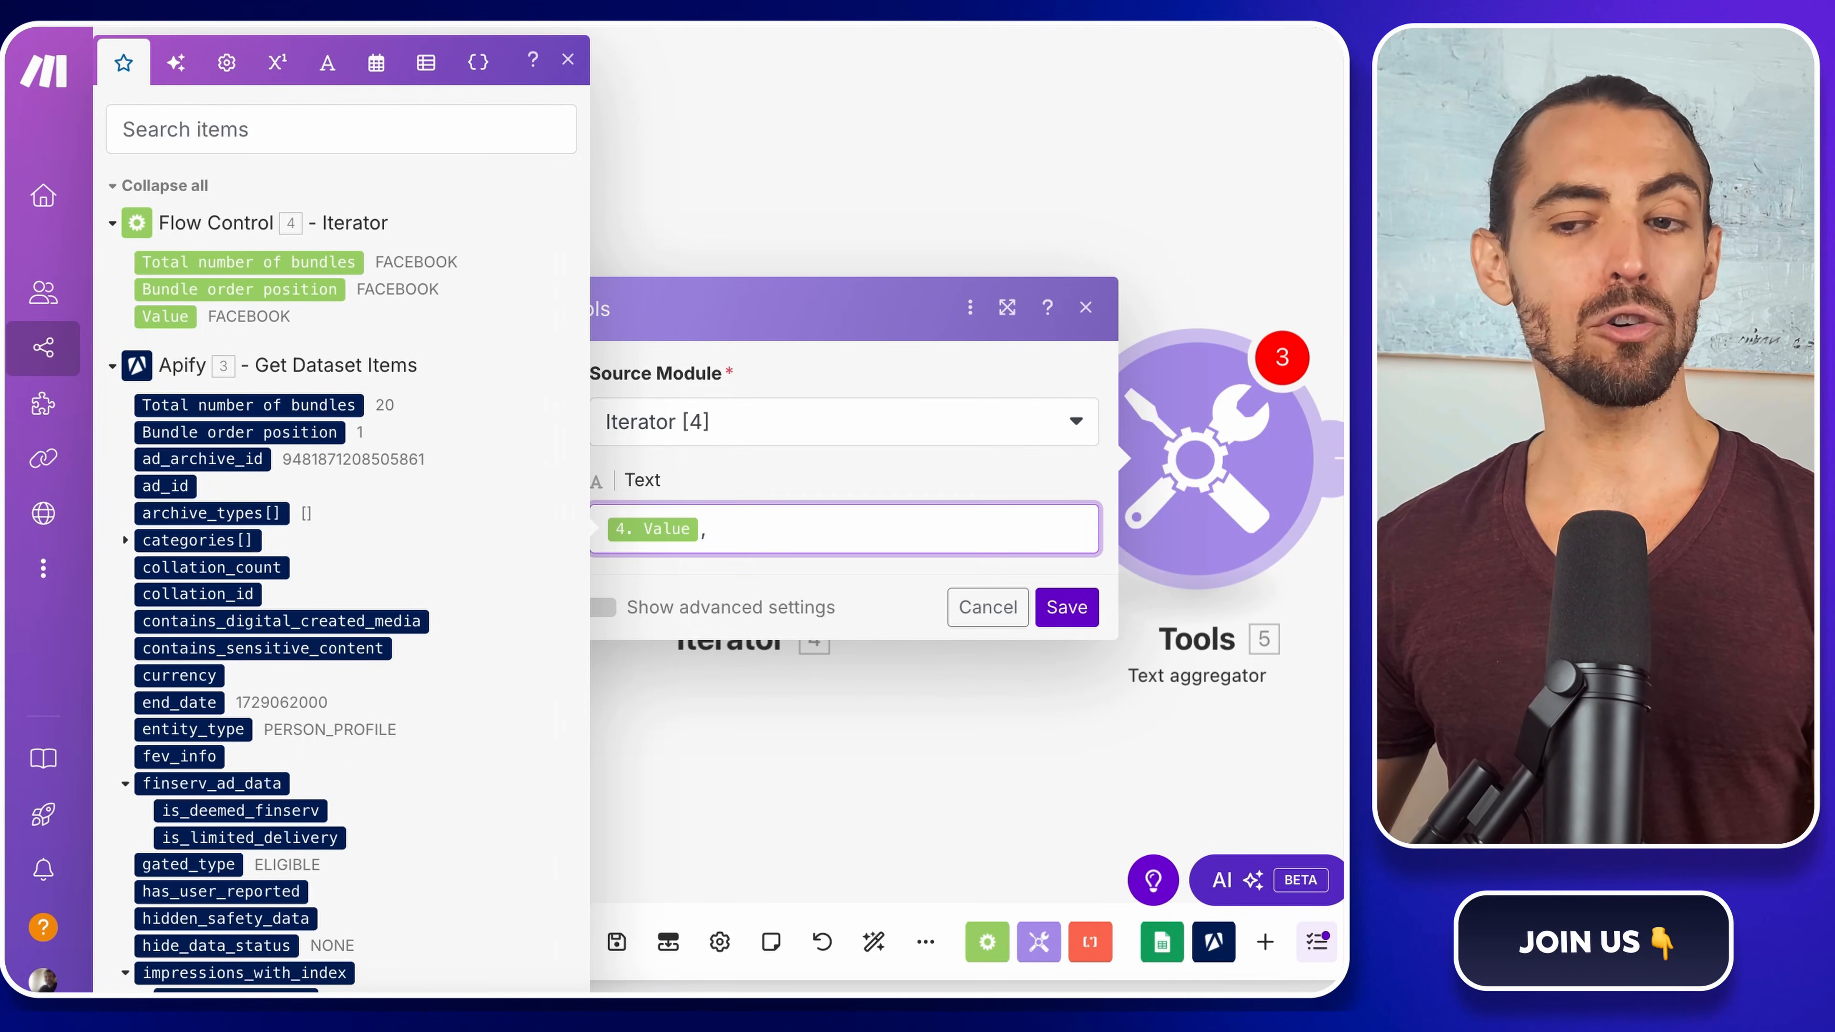
left_click(855, 582)
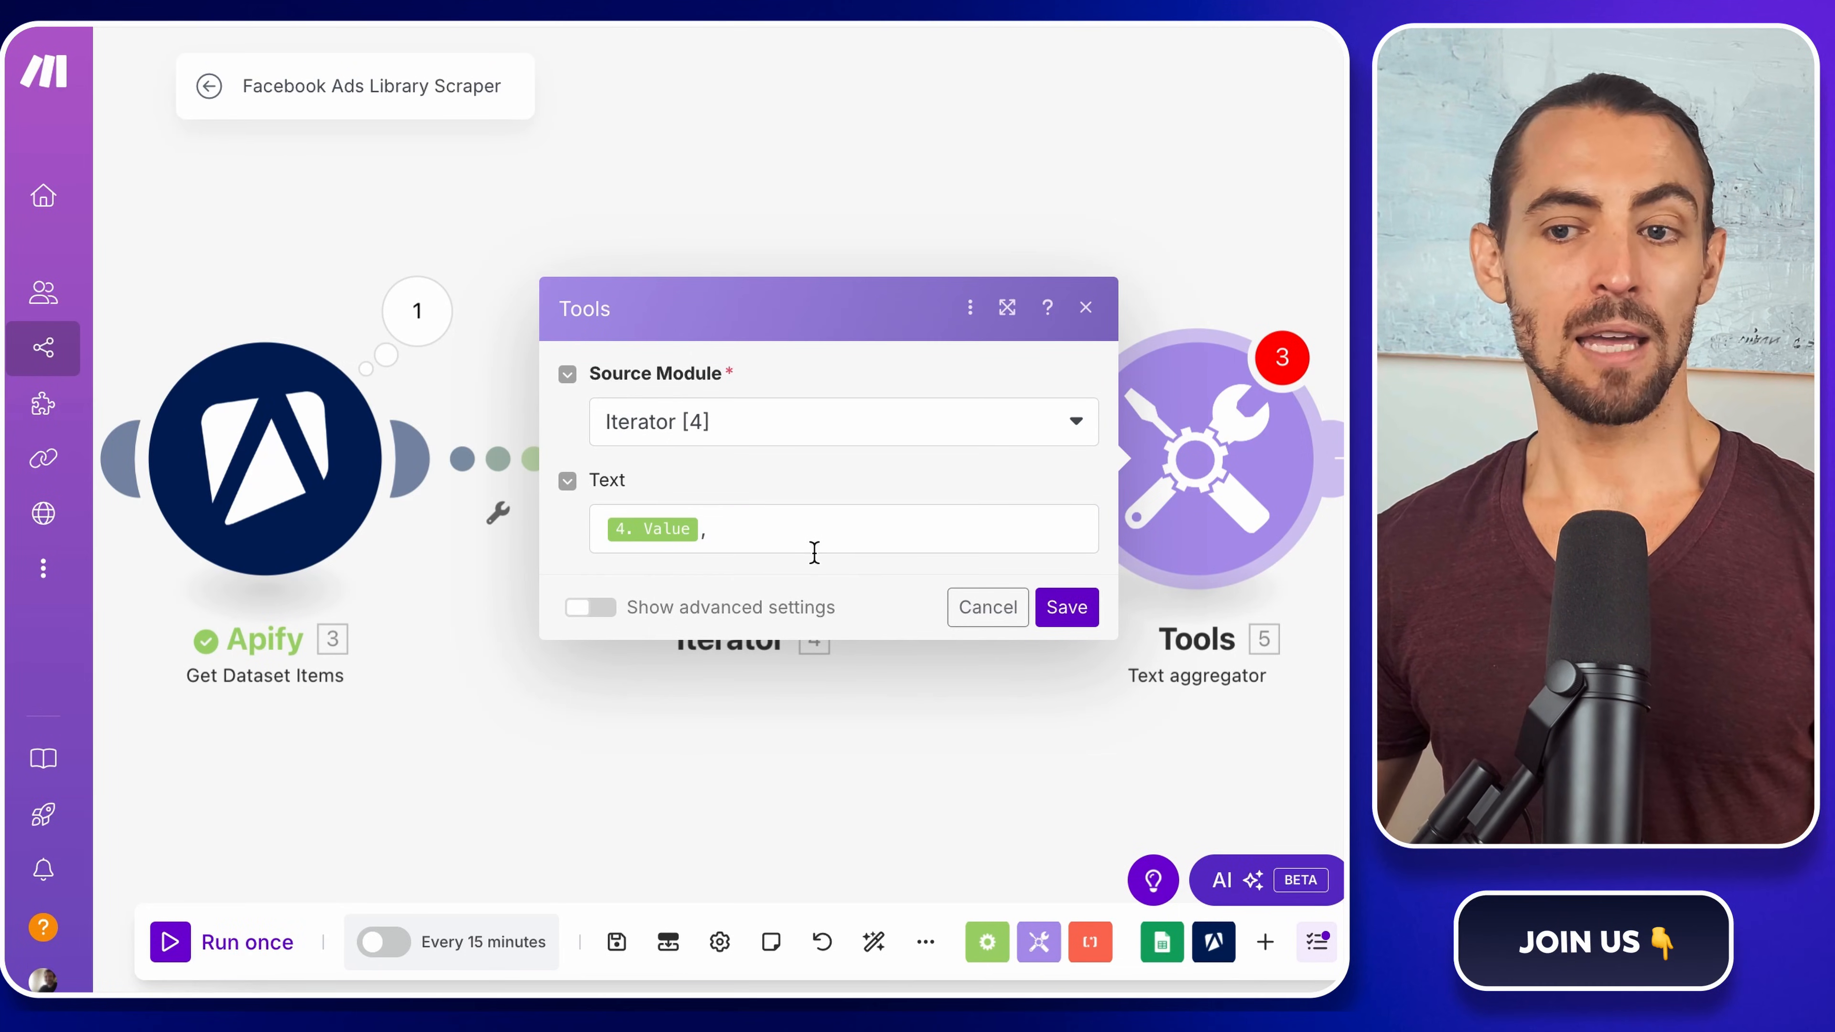
left_click(1091, 608)
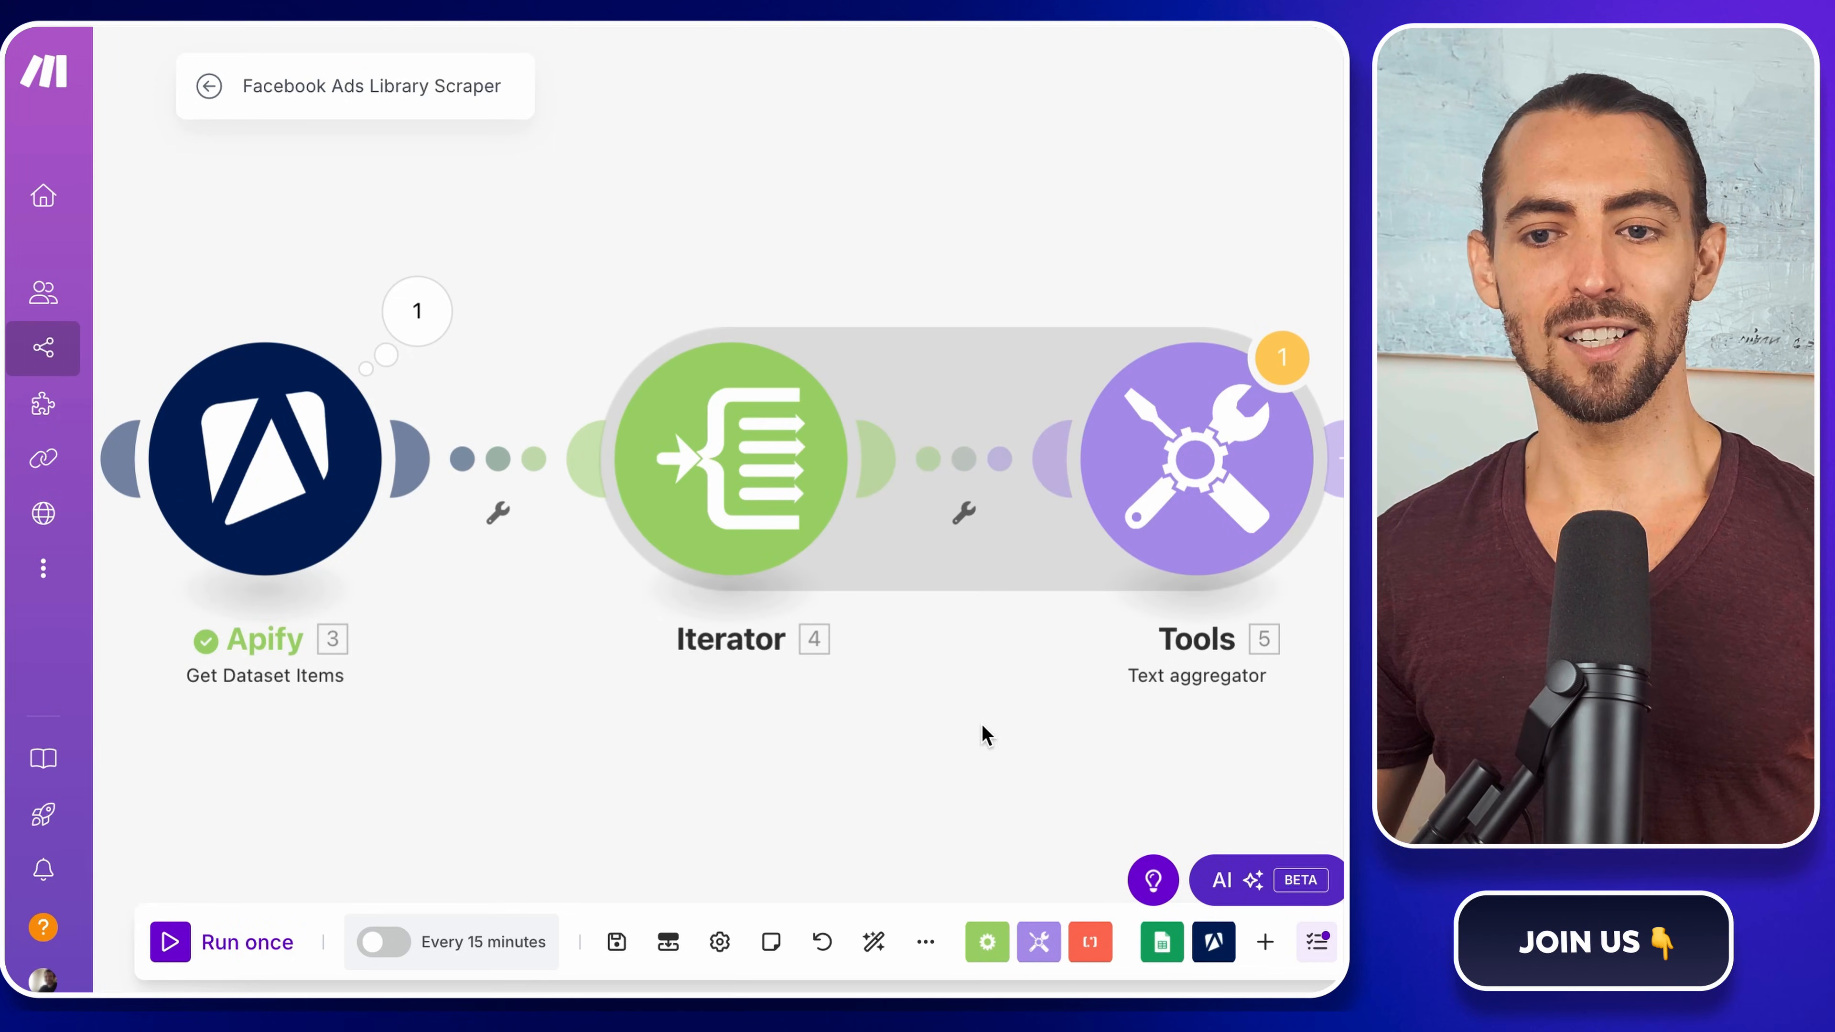
- Add a Flow Control Router after the Text aggregator module
scroll(982, 723, "right", 10)
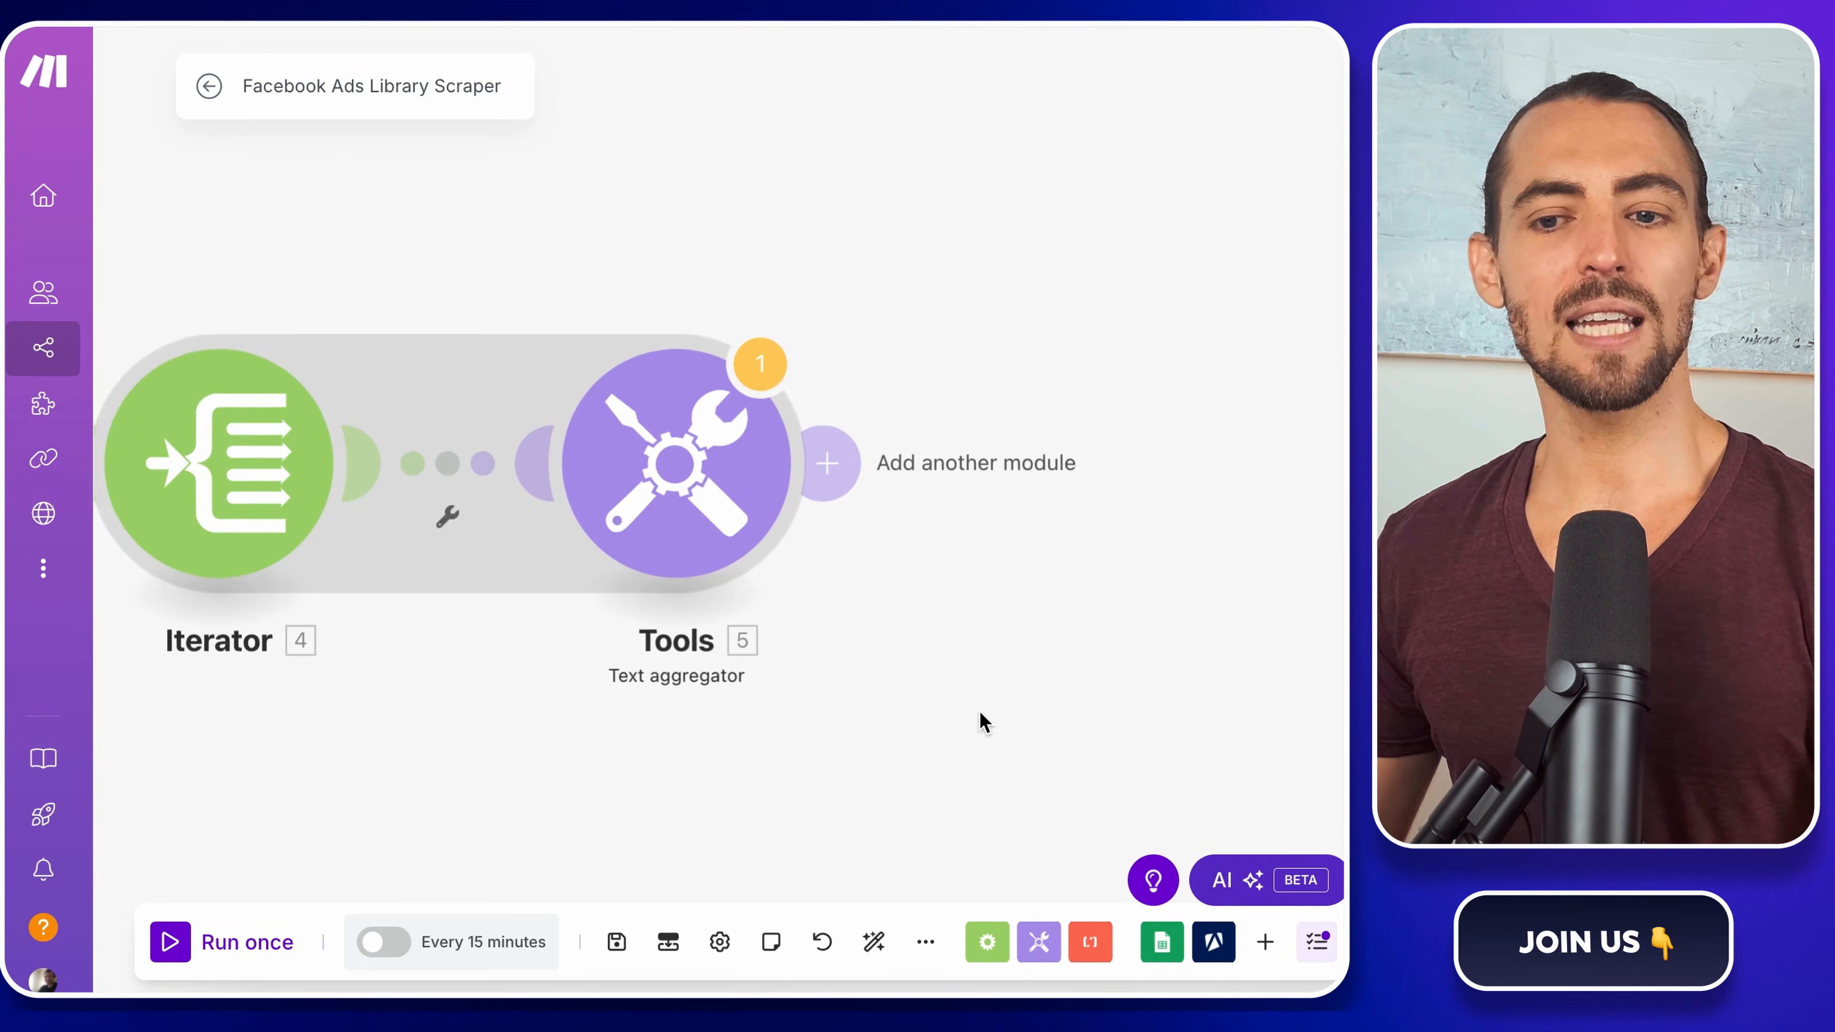
scroll(982, 723, "down", 2)
scroll(982, 723, "right", 3)
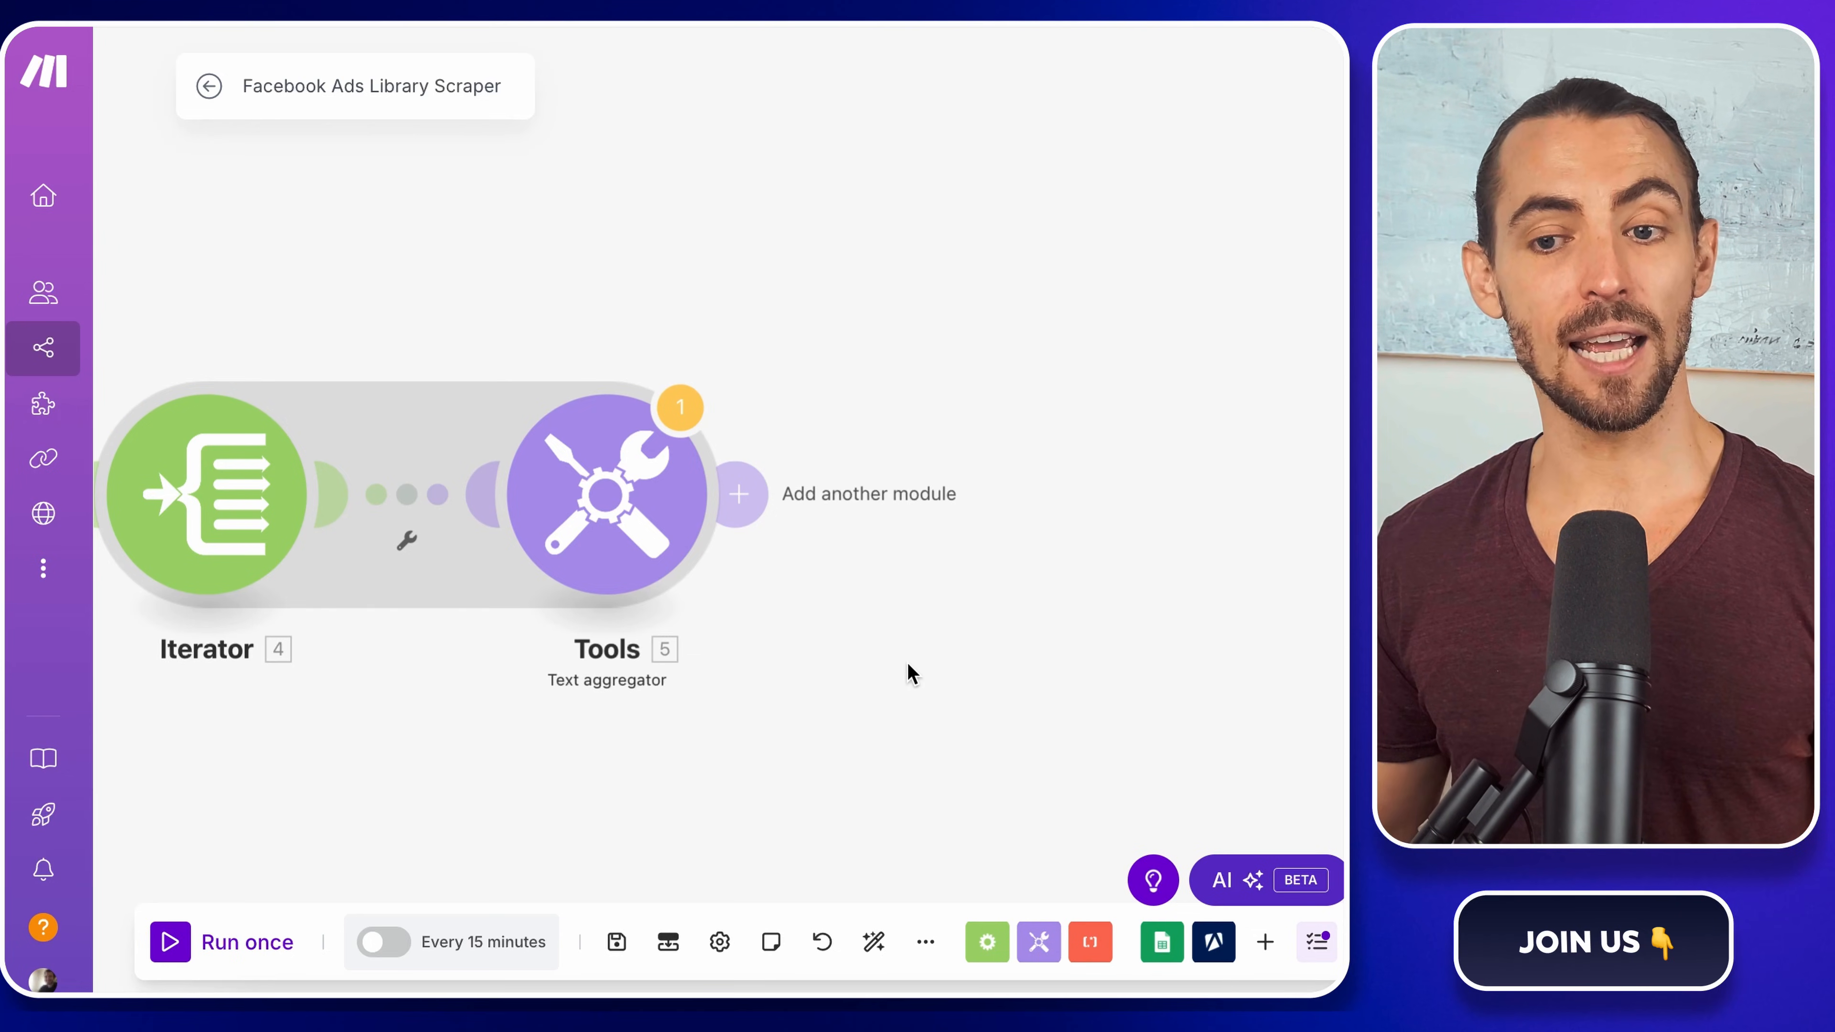
left_click(744, 495)
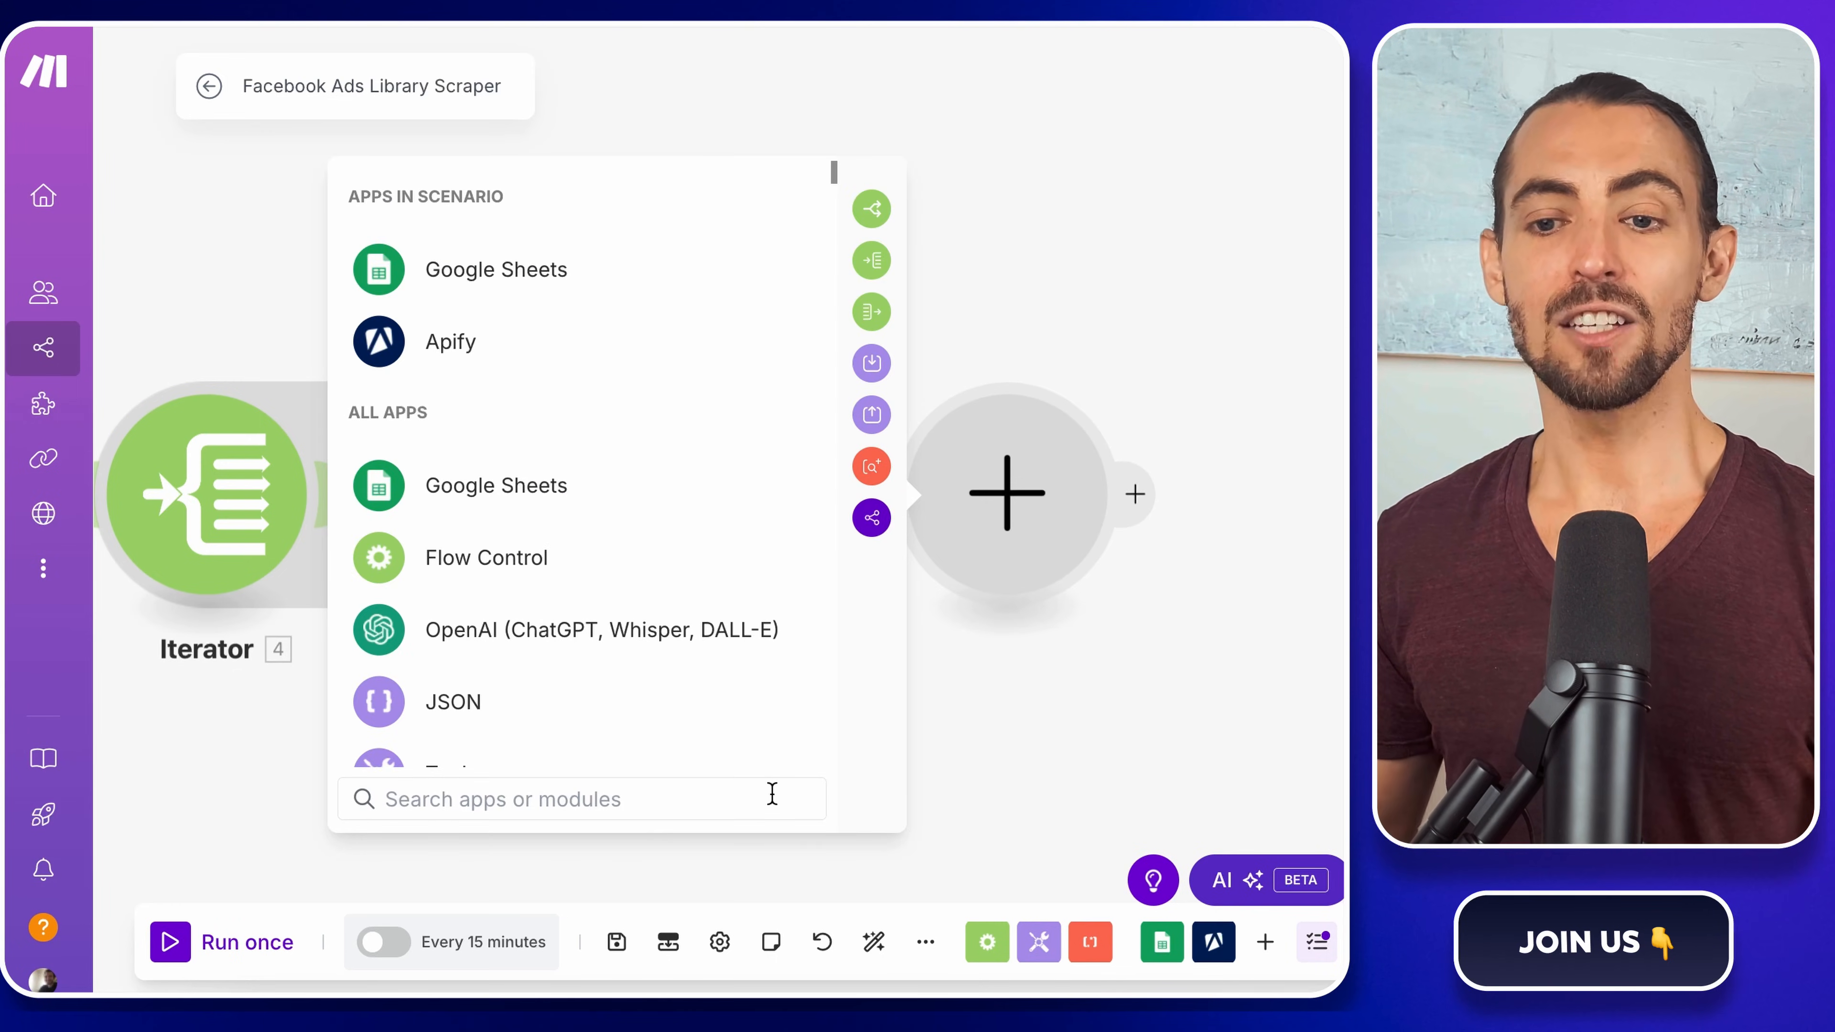
type("router")
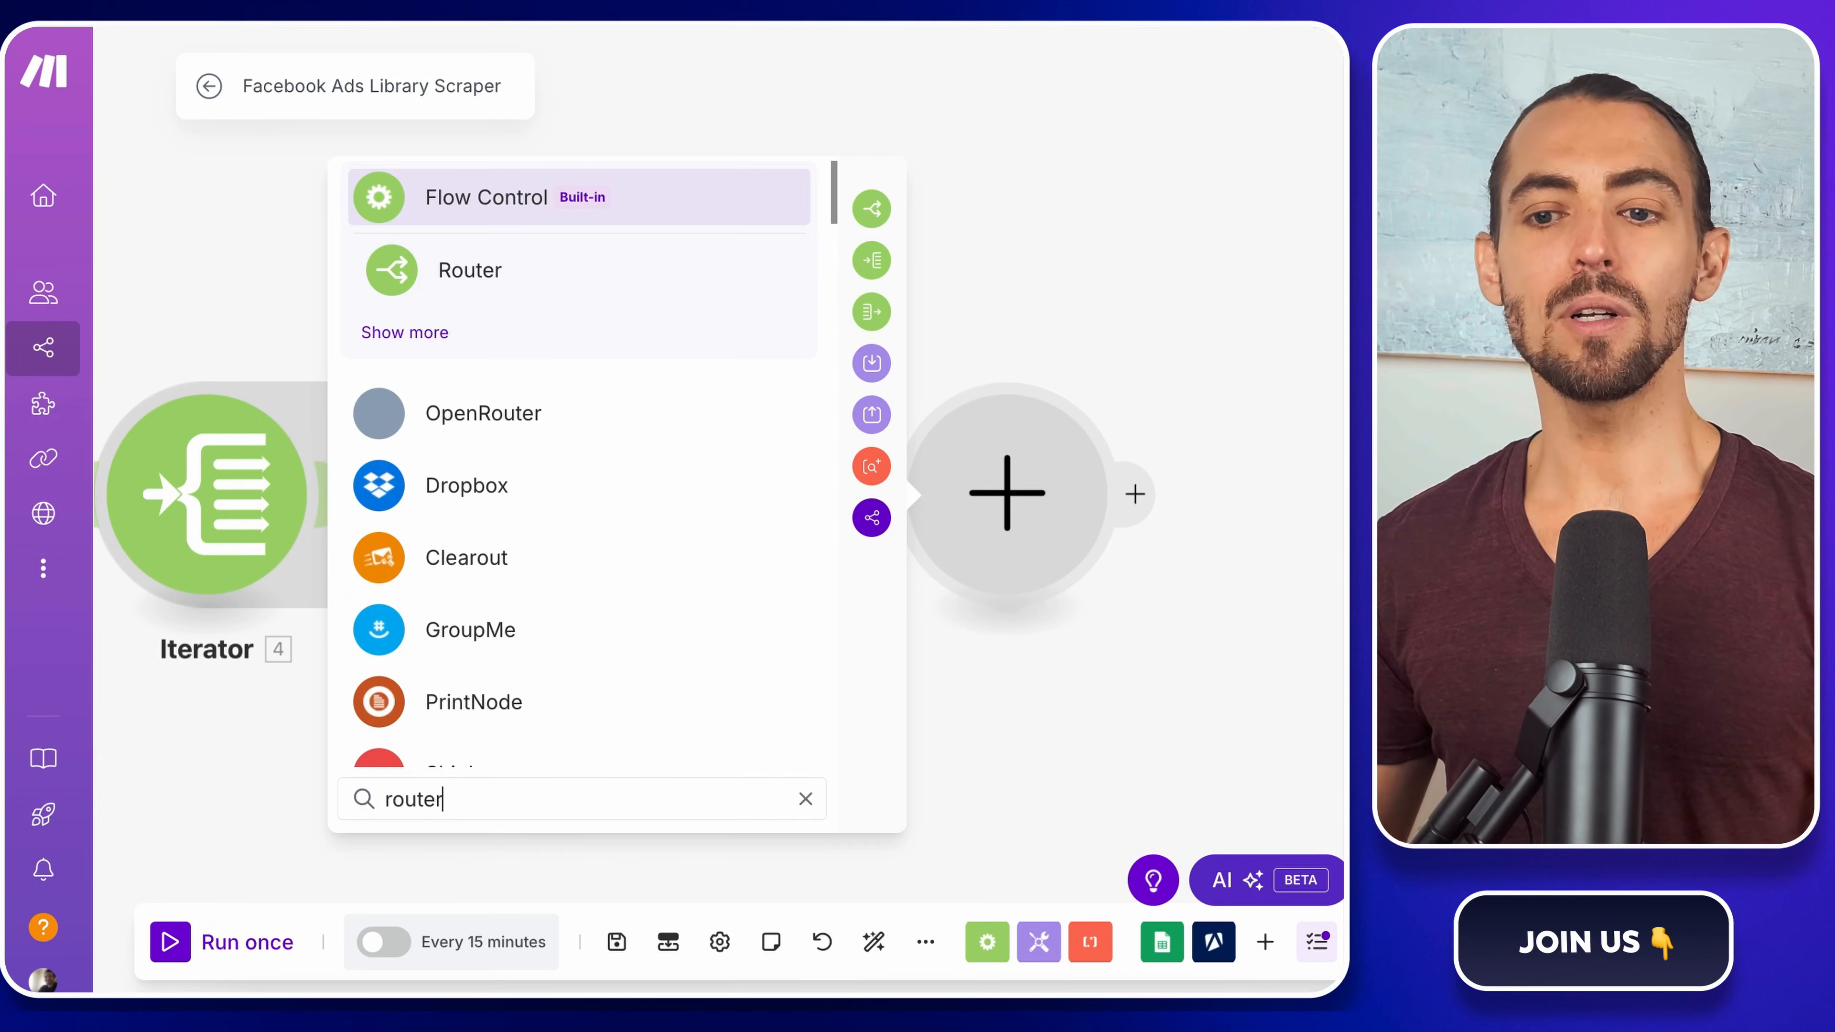
left_click(512, 287)
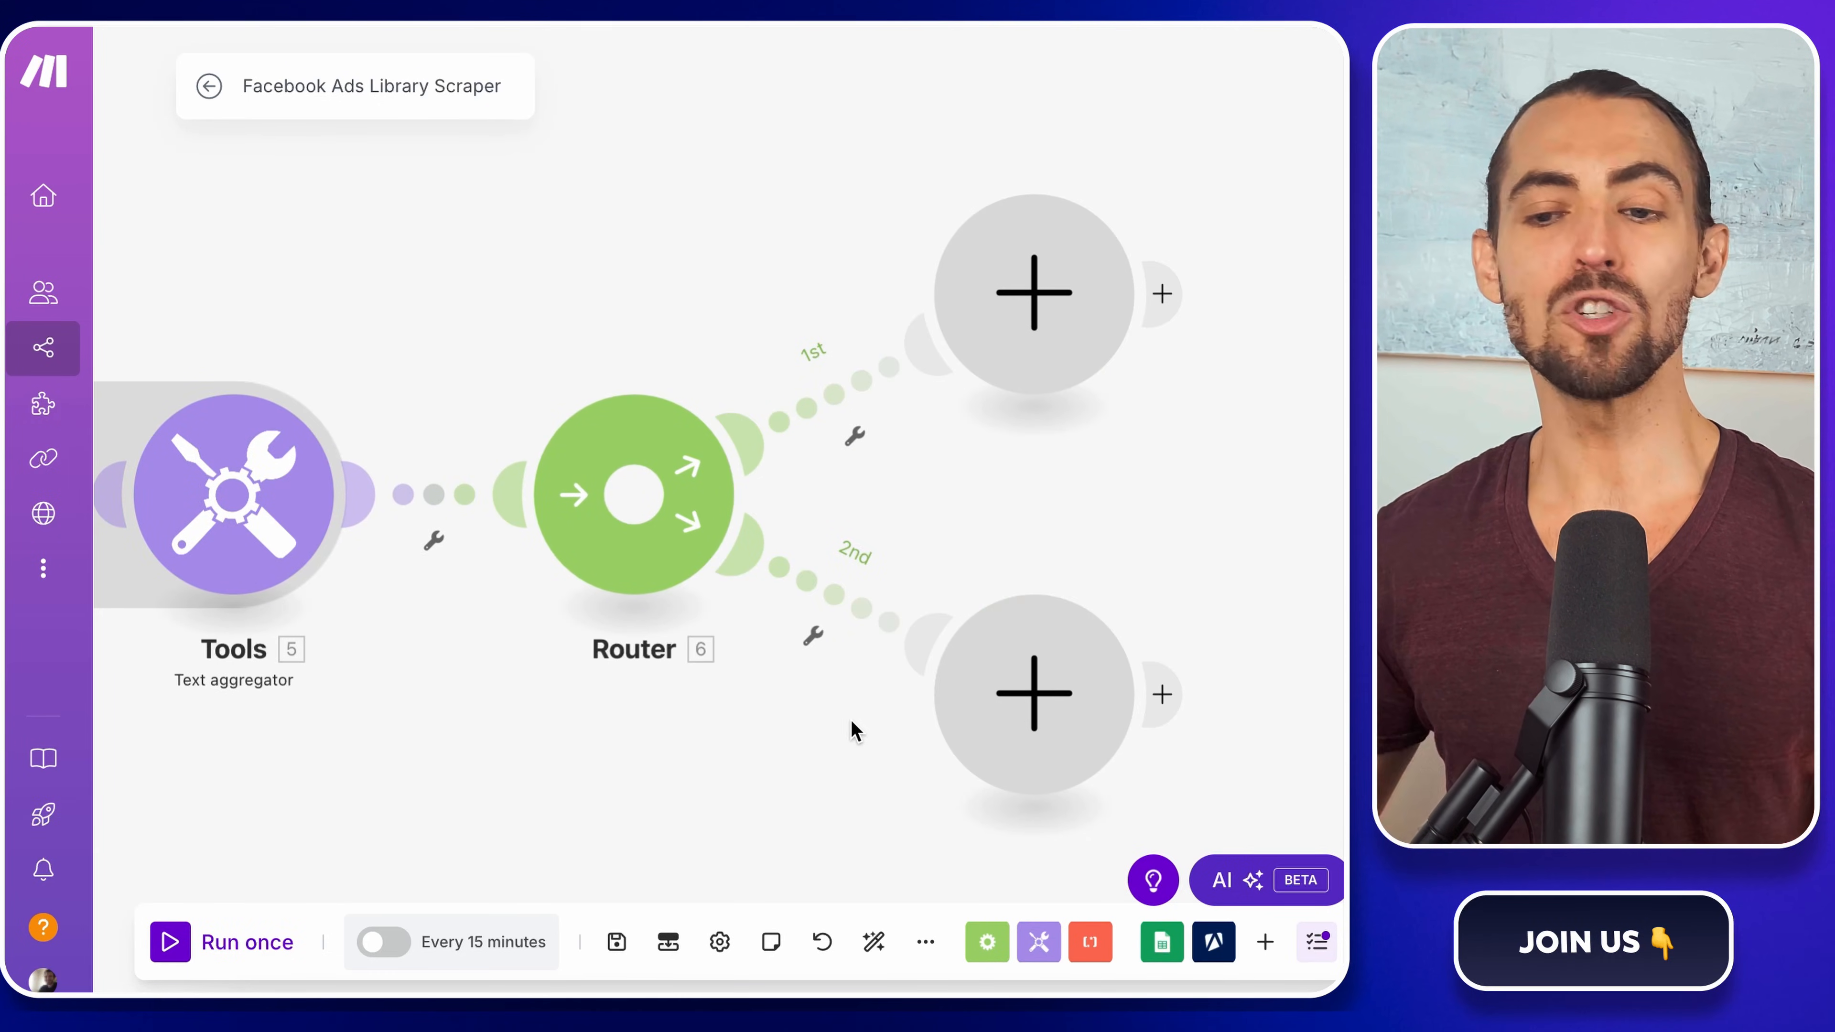
left_click_drag(1146, 357, 1058, 355)
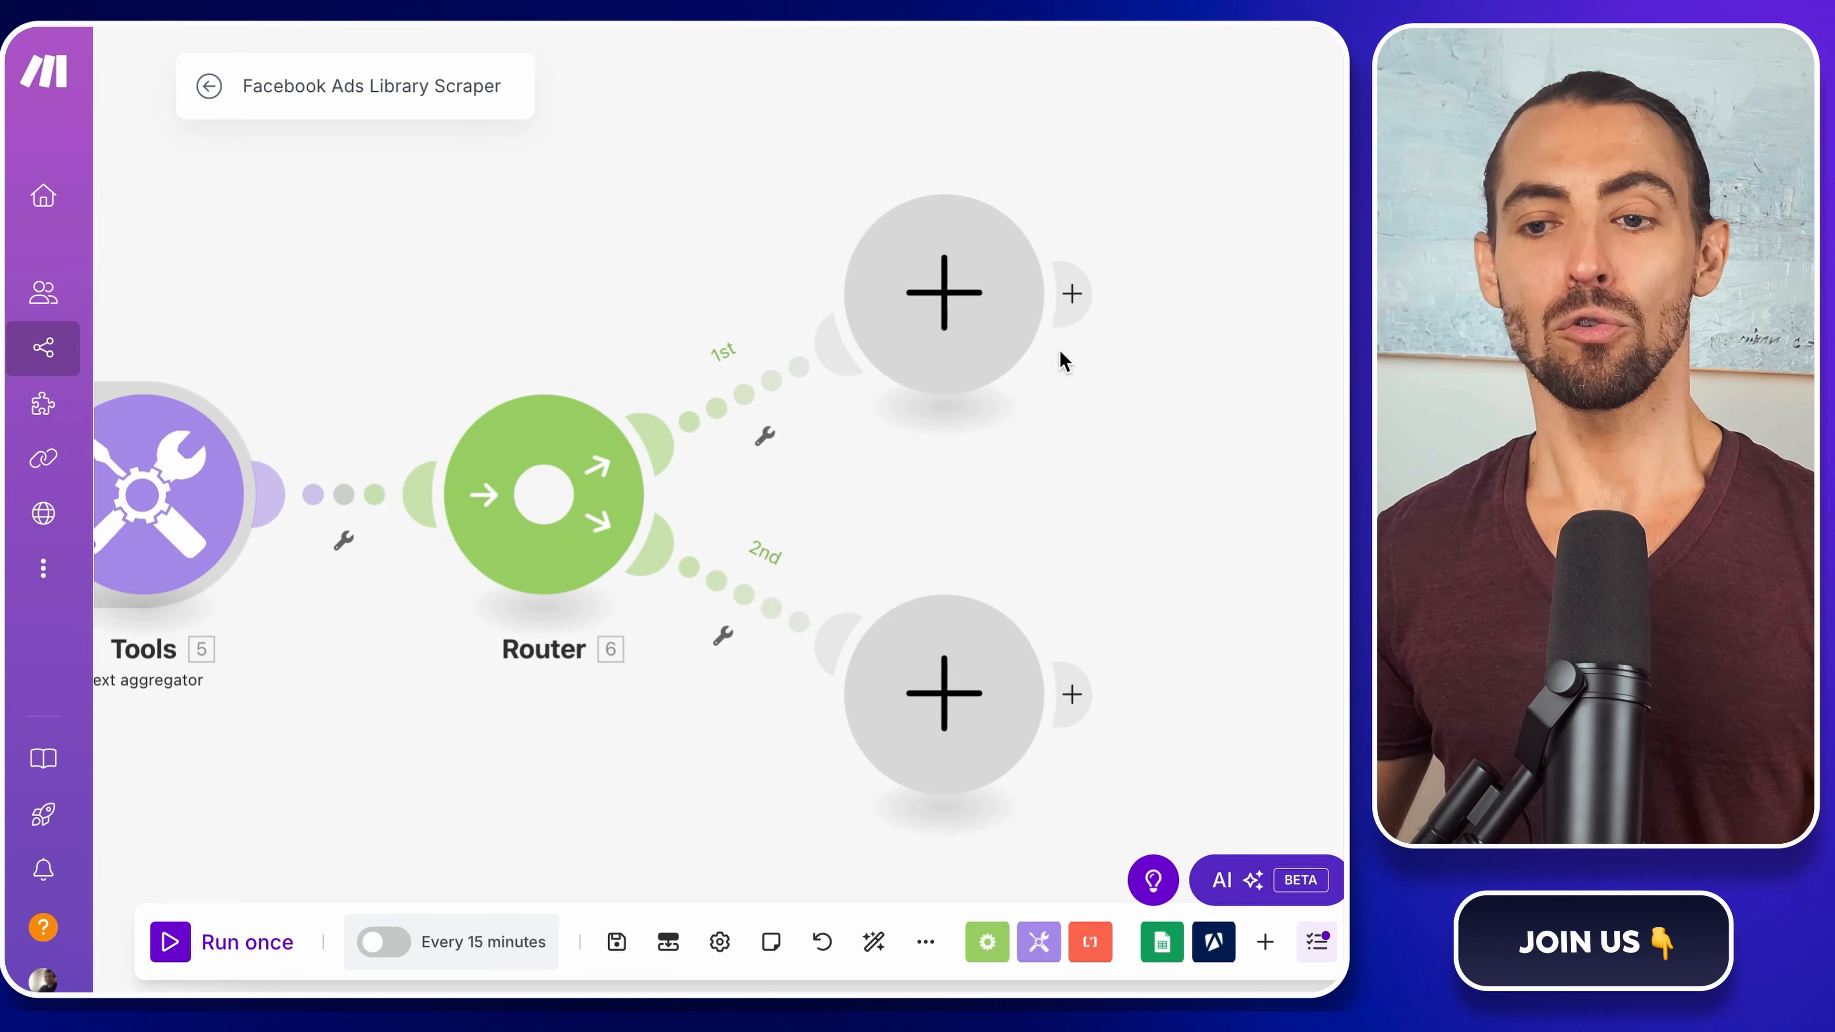
- Add a Flow Control Iterator module to the Router's 1st route
left_click(945, 311)
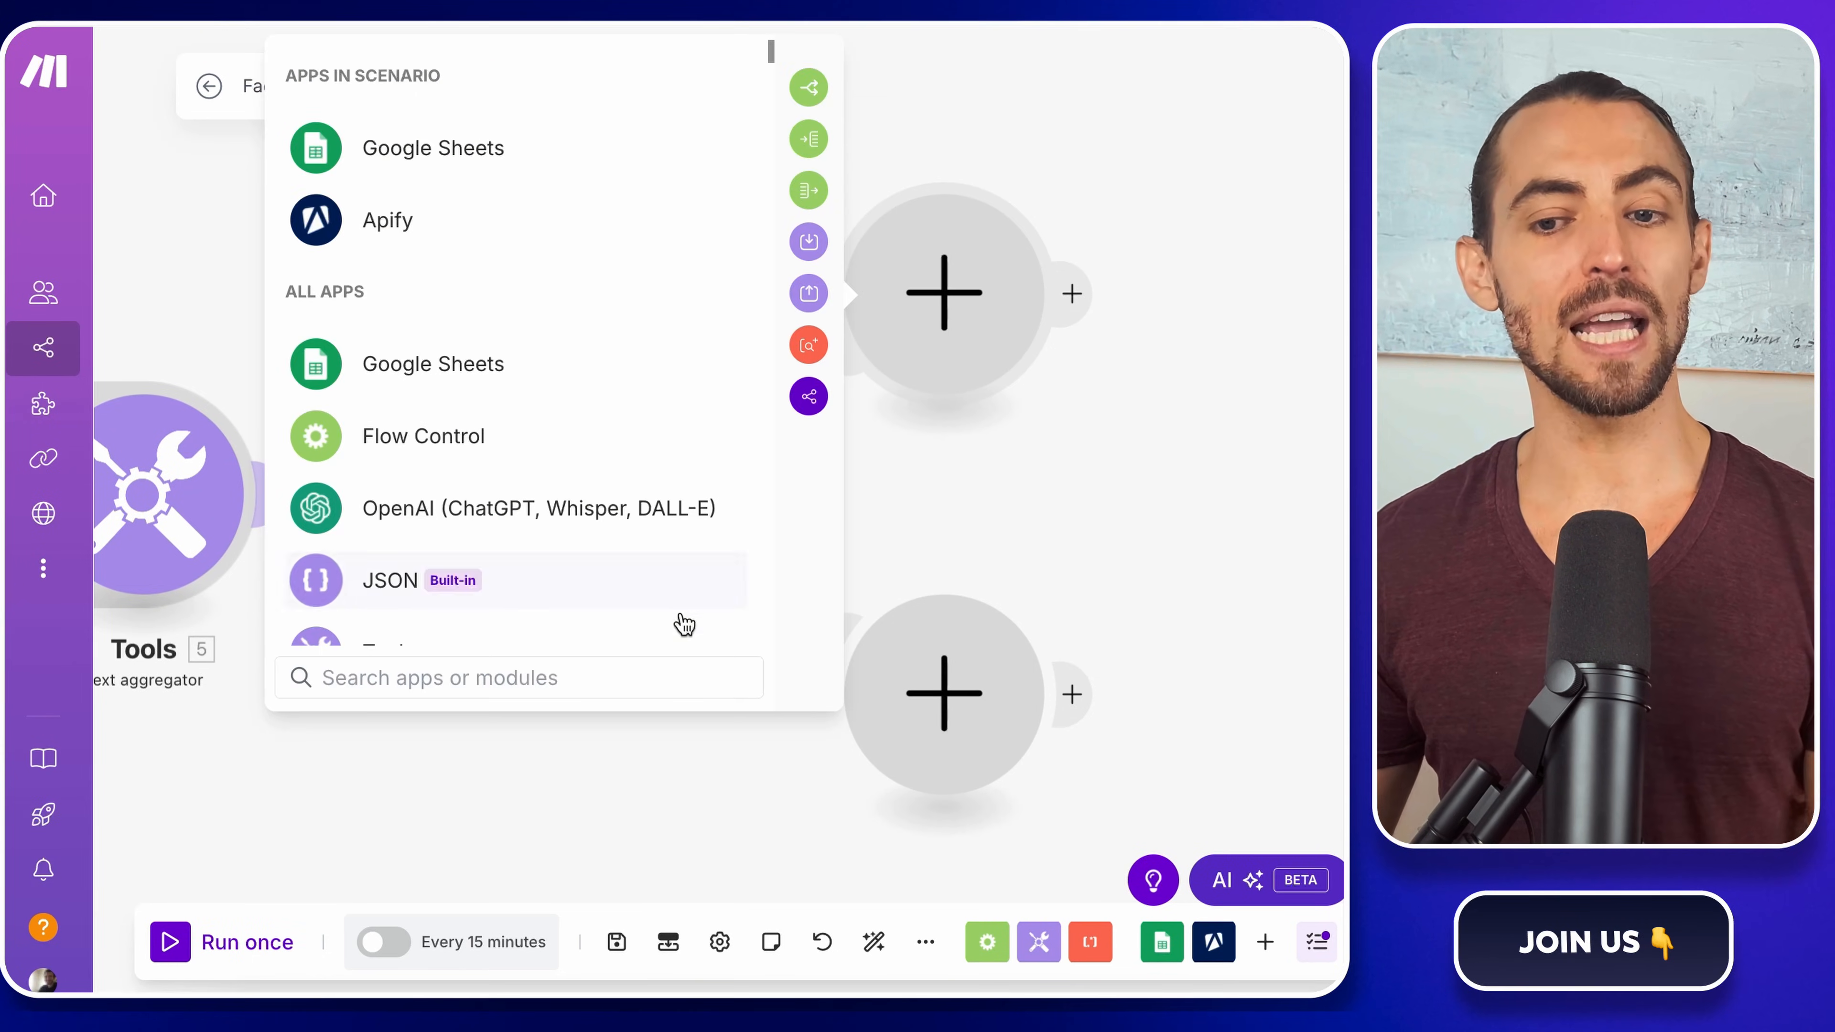
left_click(660, 678)
type("itera")
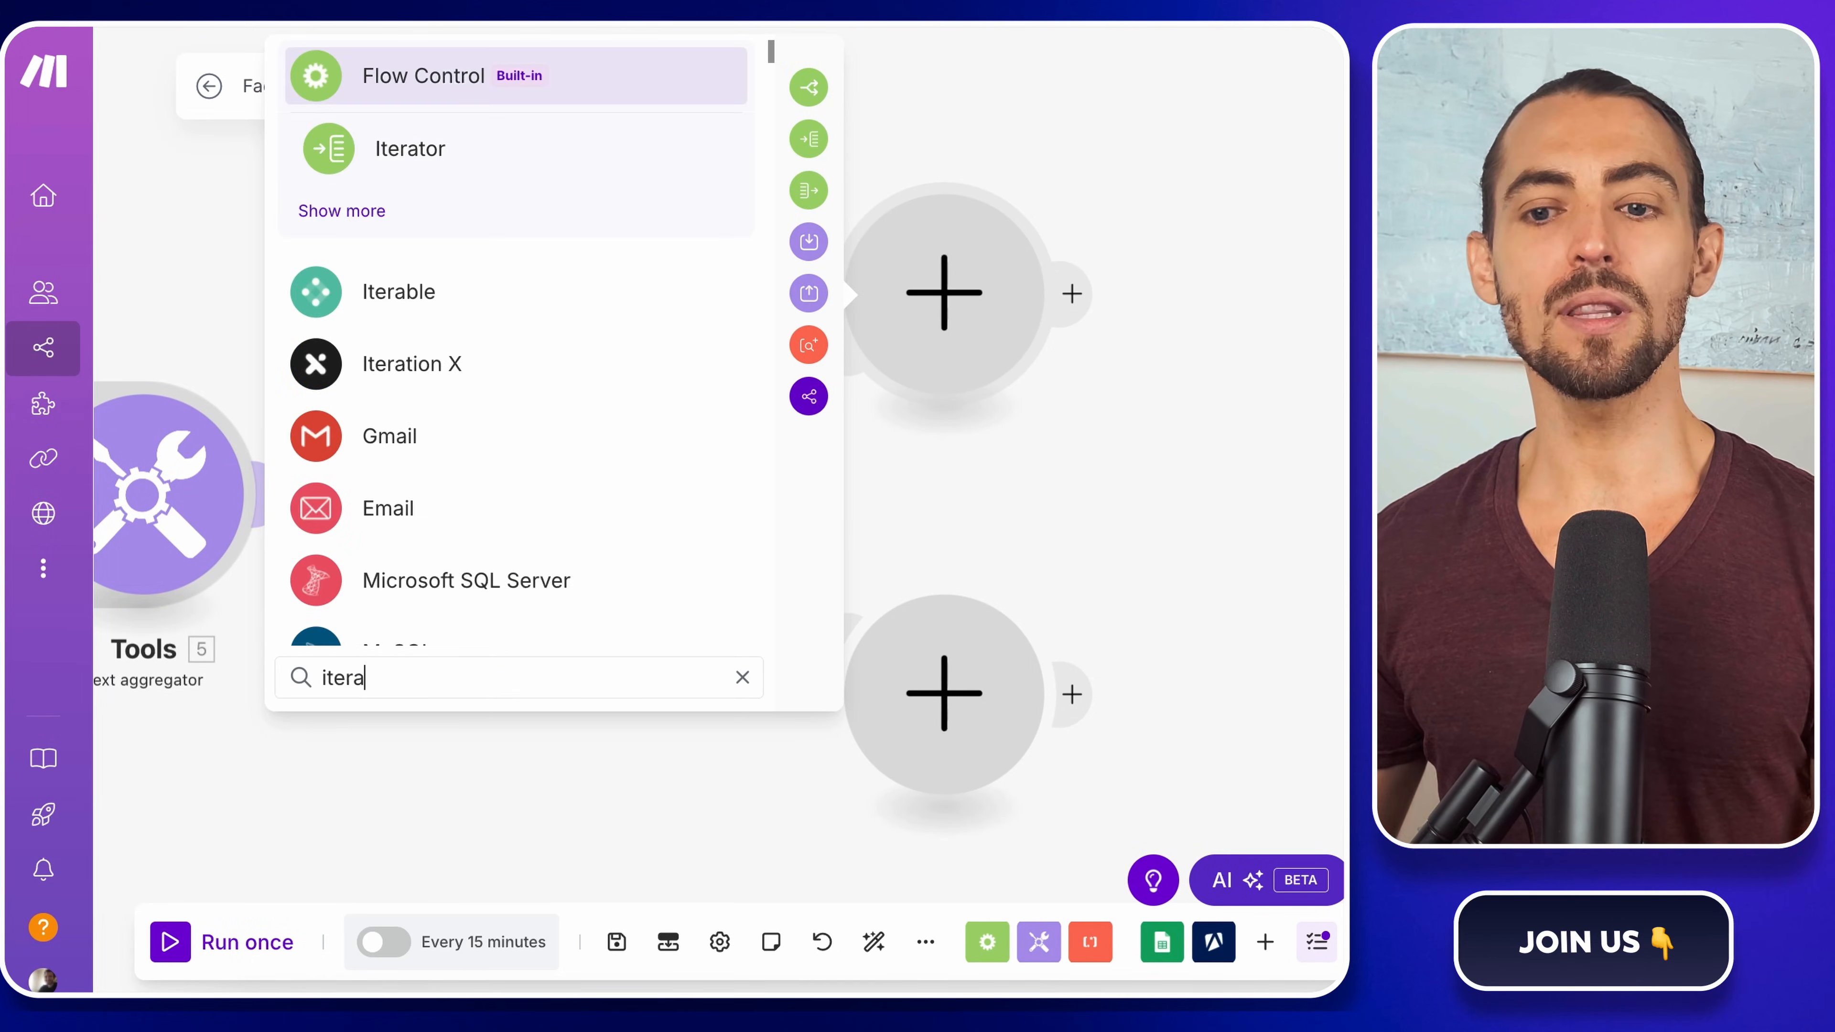
left_click(475, 162)
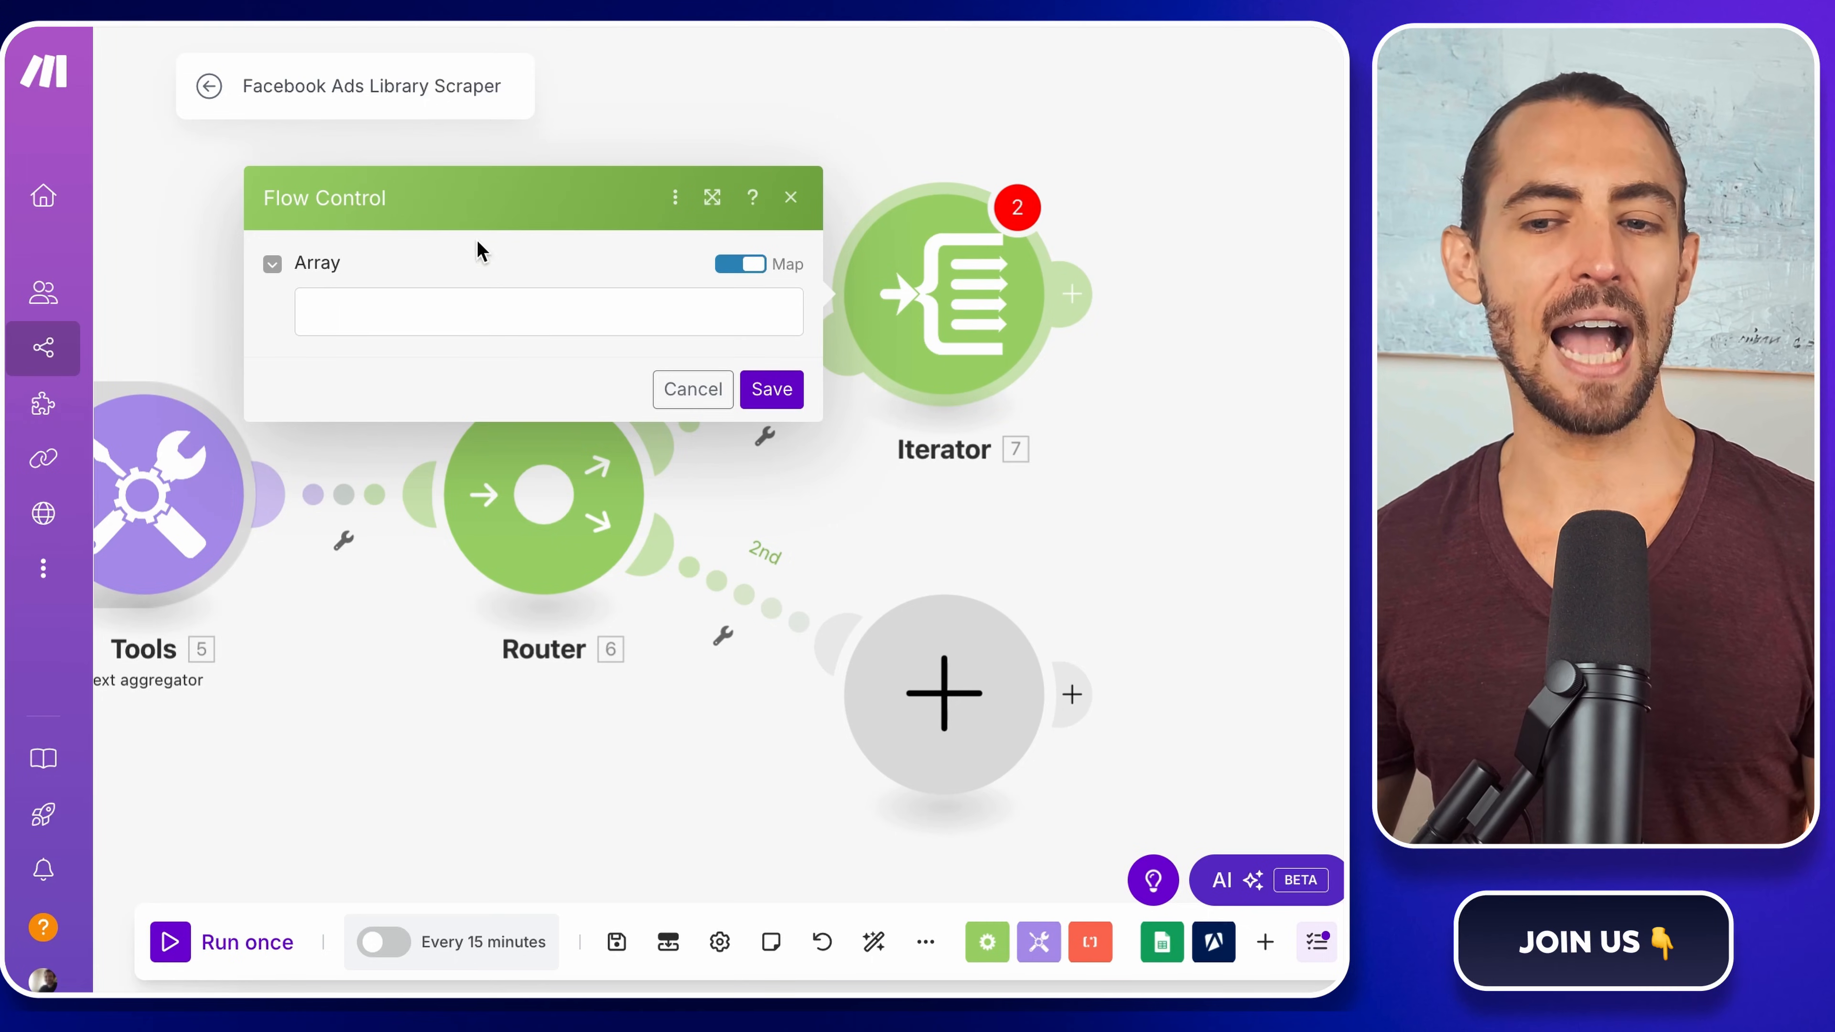
- Map the new Iterator's Array to the snapshot: cards[] field from Get Dataset Items and save the module
left_click(562, 319)
scroll(1036, 566, "down", 6)
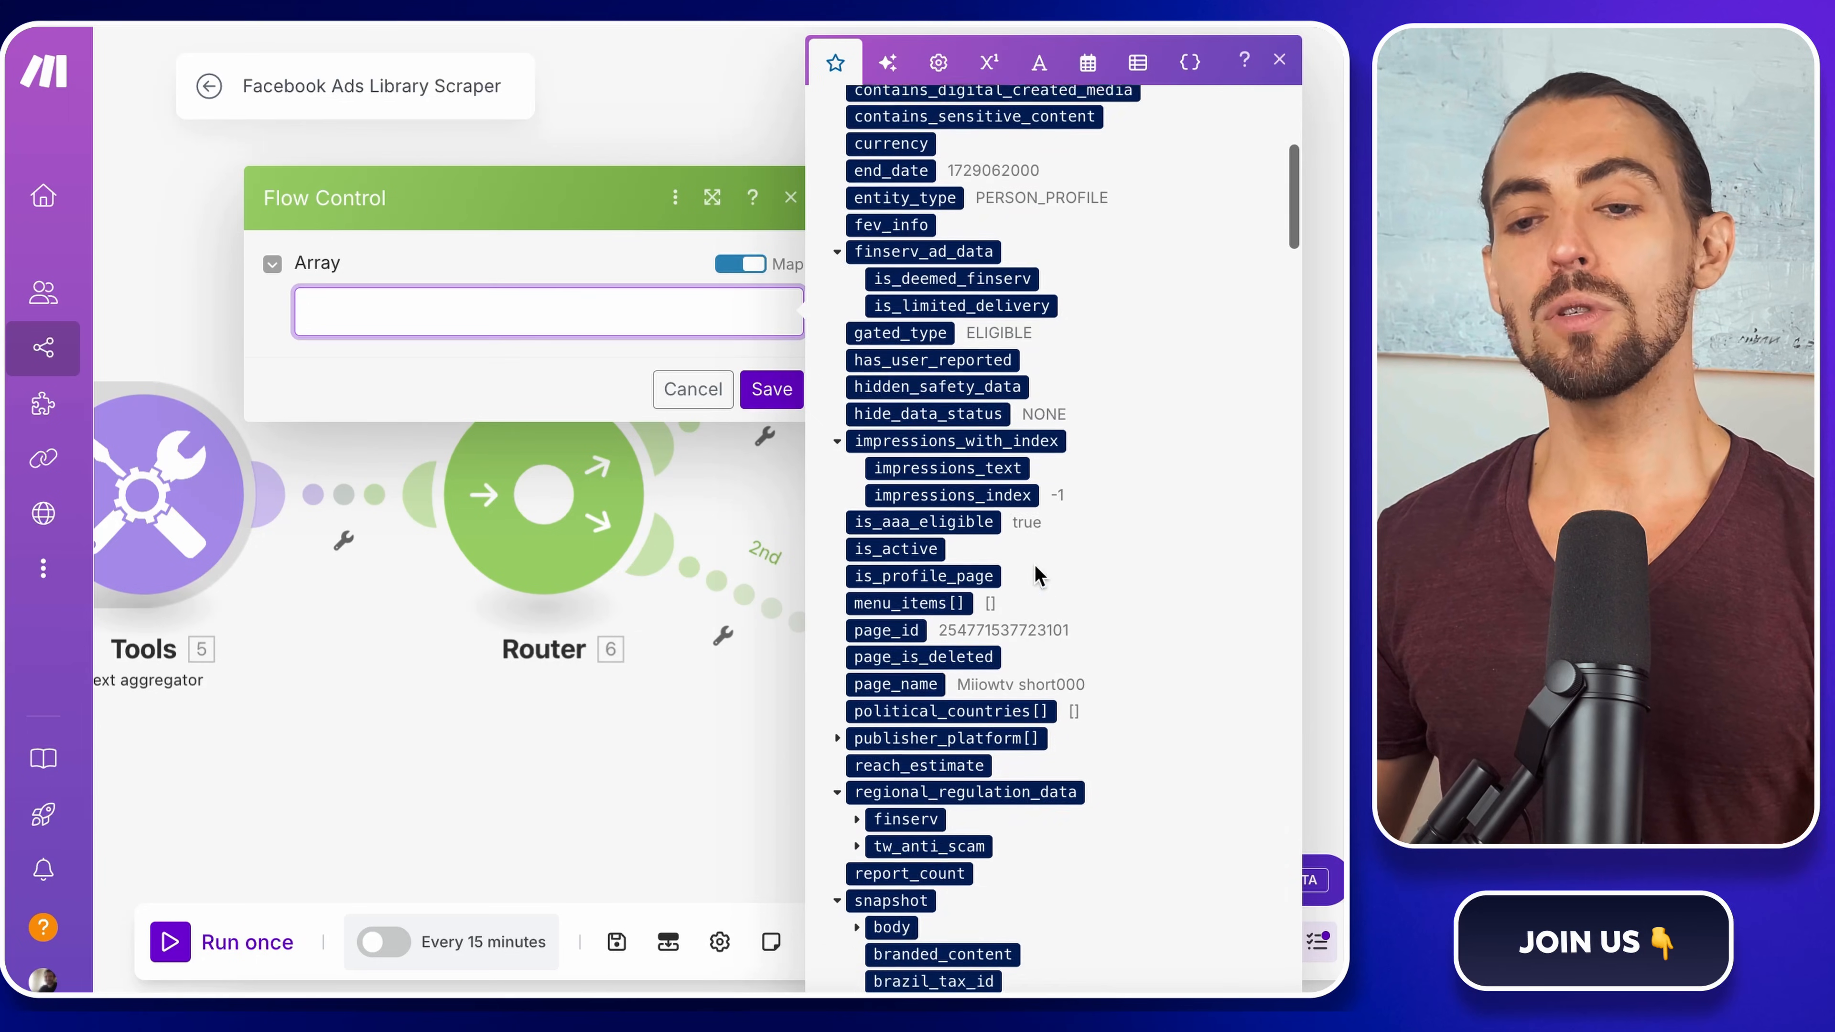
scroll(1036, 567, "down", 7)
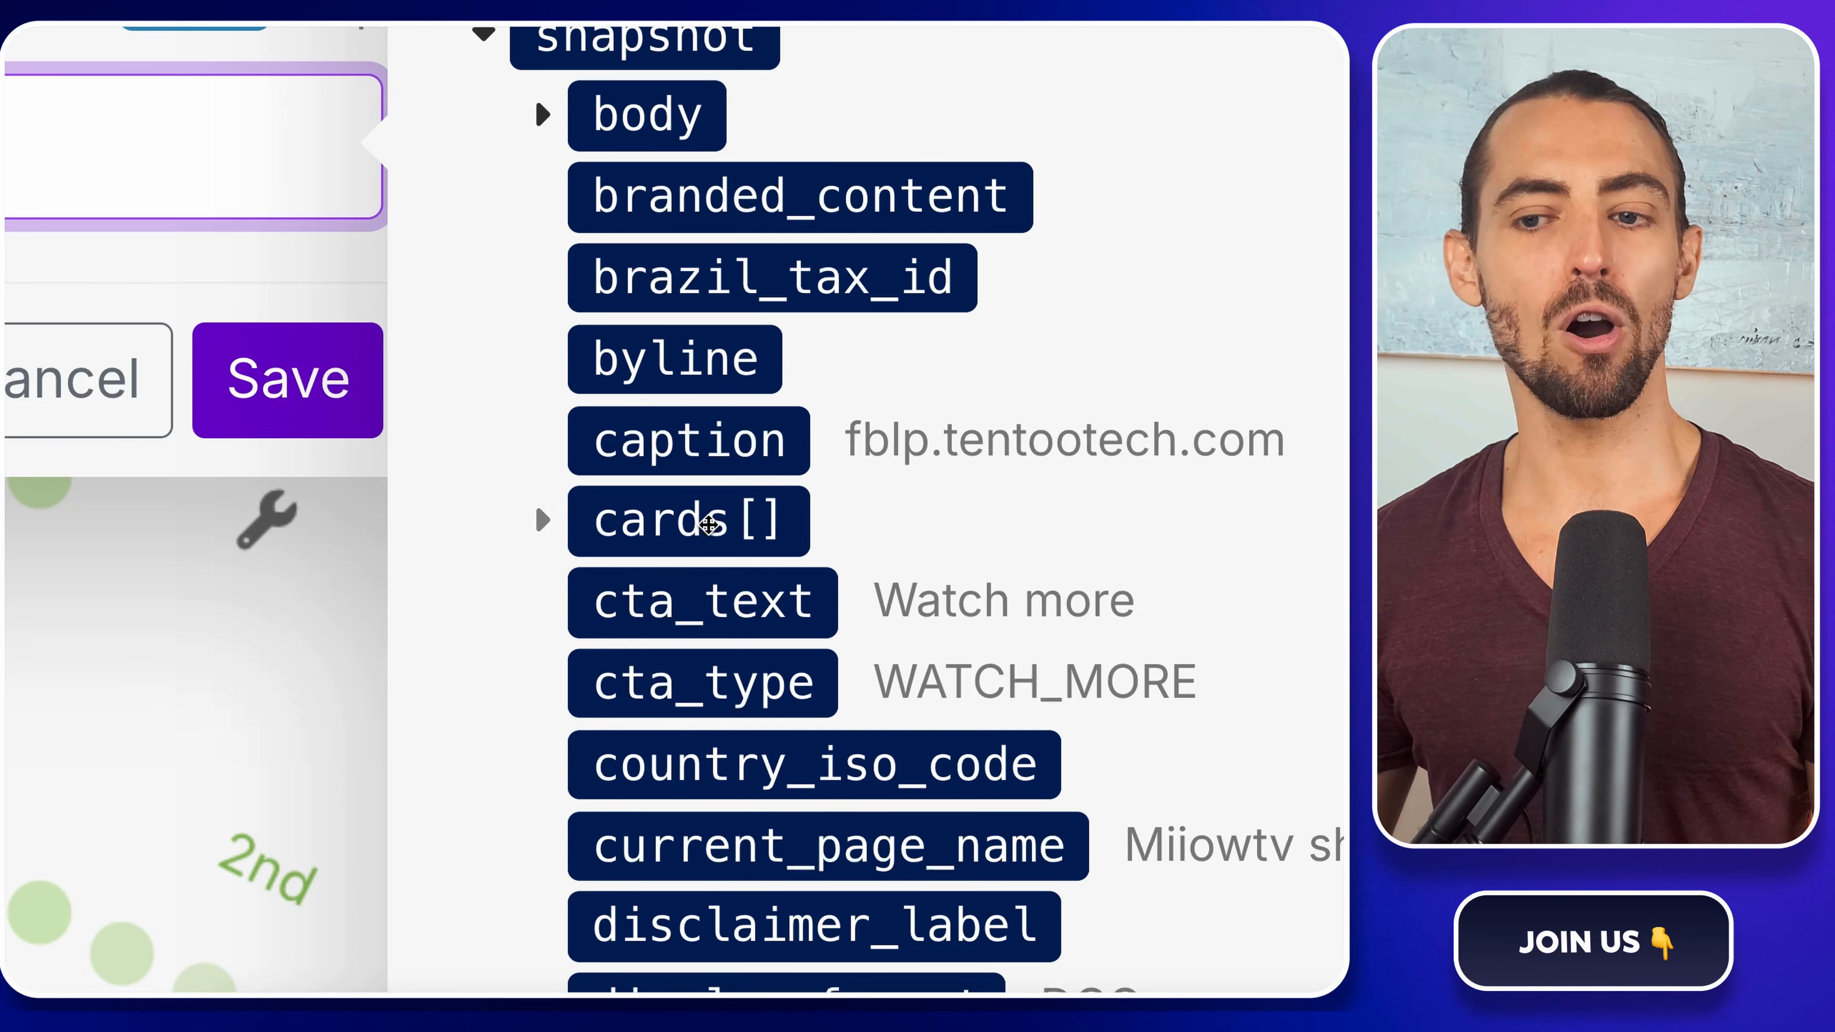
left_click(709, 524)
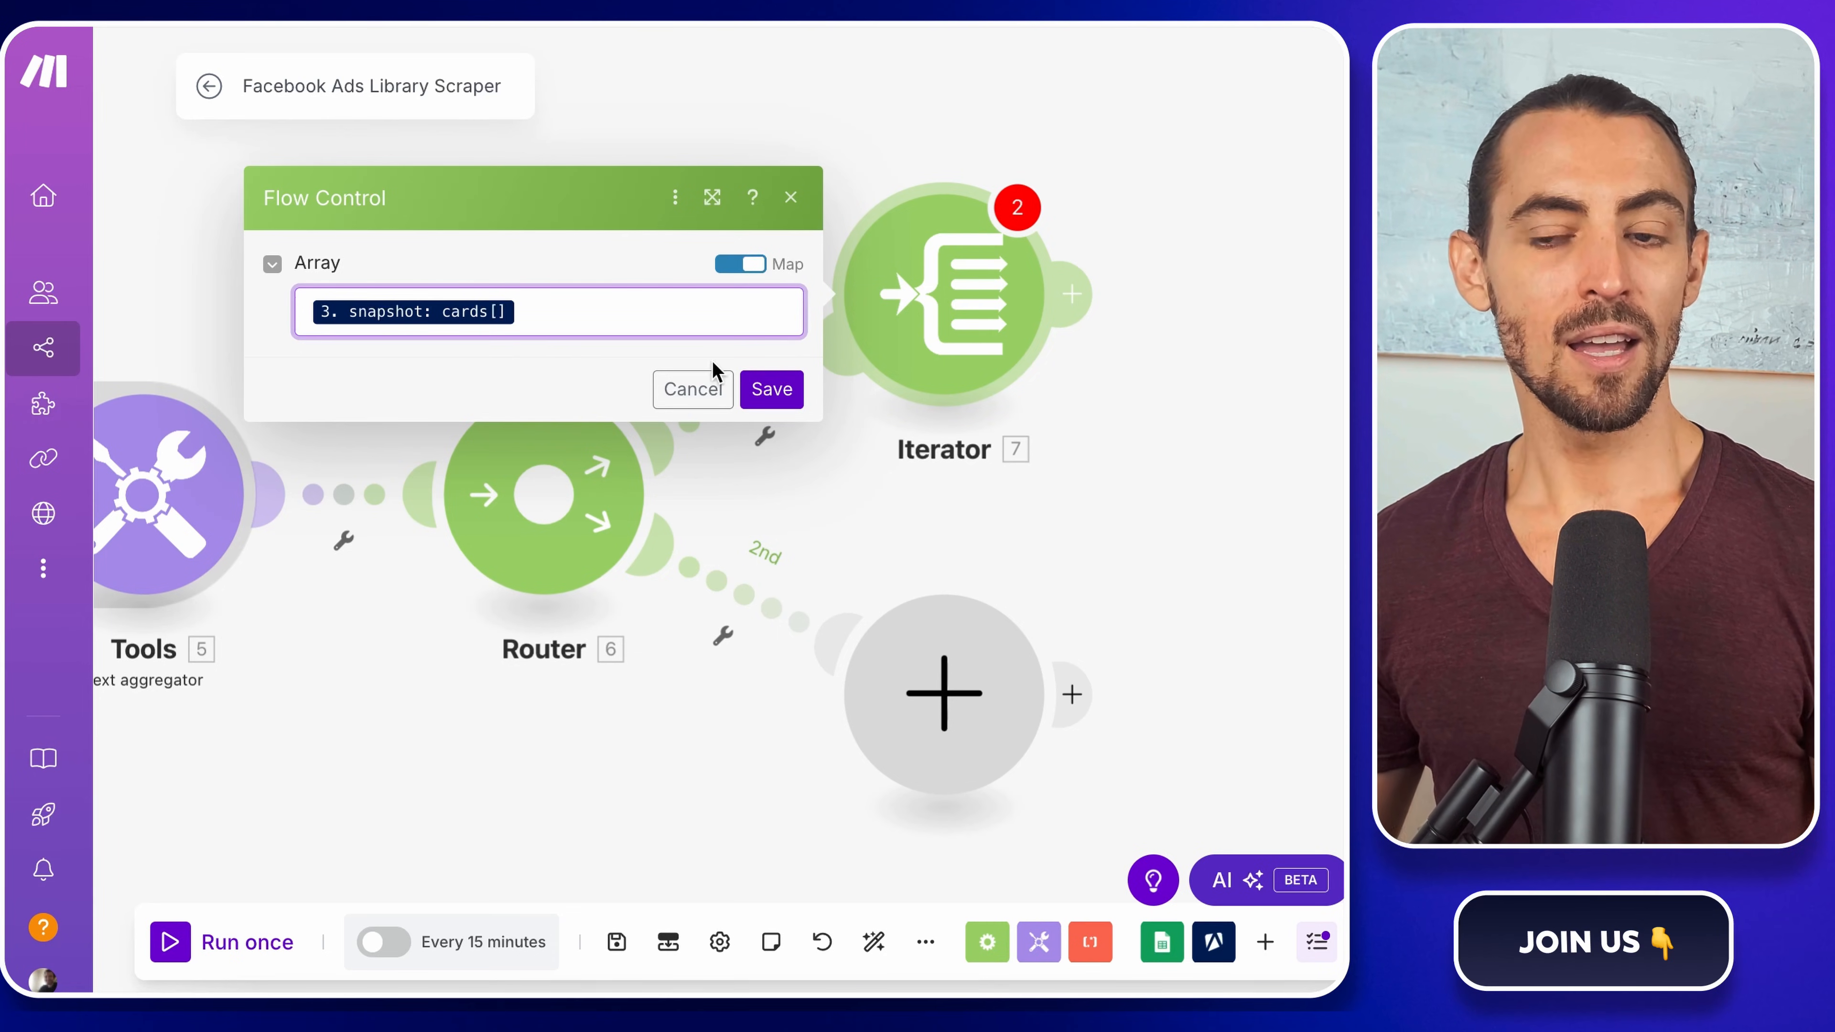
left_click(770, 391)
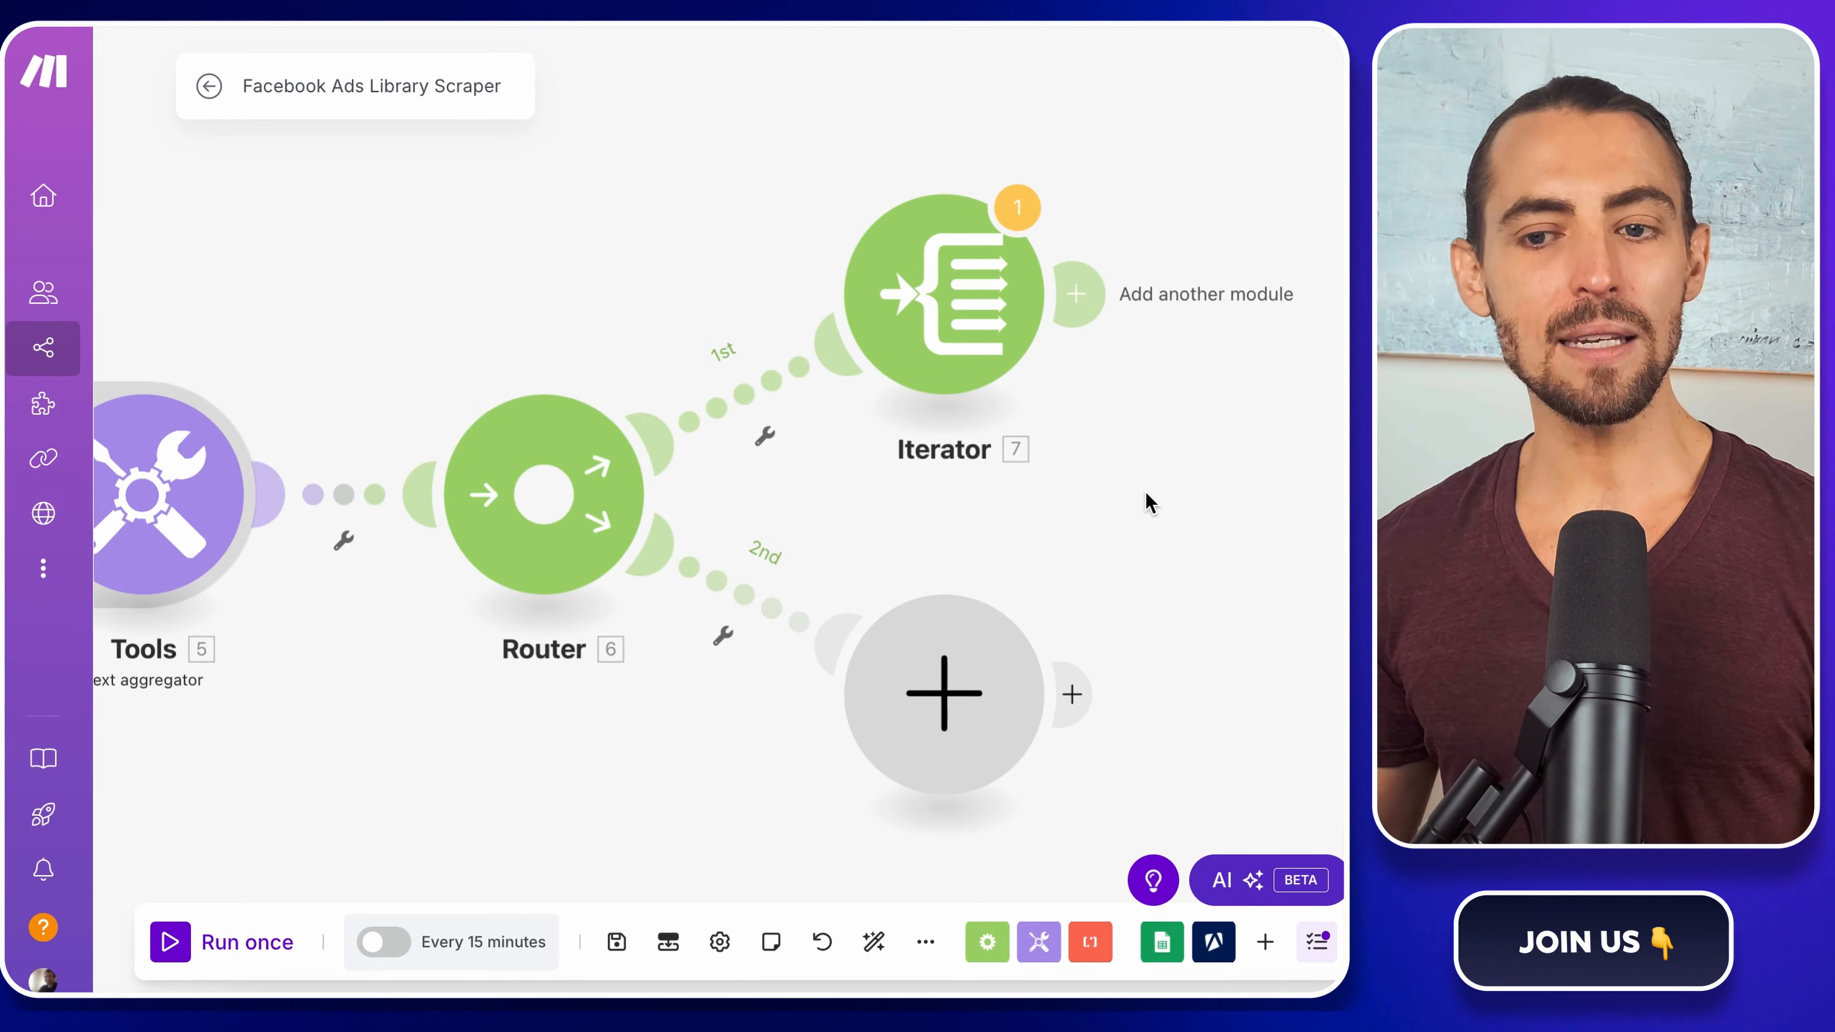
- Add an Array aggregator after the 1st route's Iterator and set its source module to Iterator [7]
scroll(1147, 495, "right", 5)
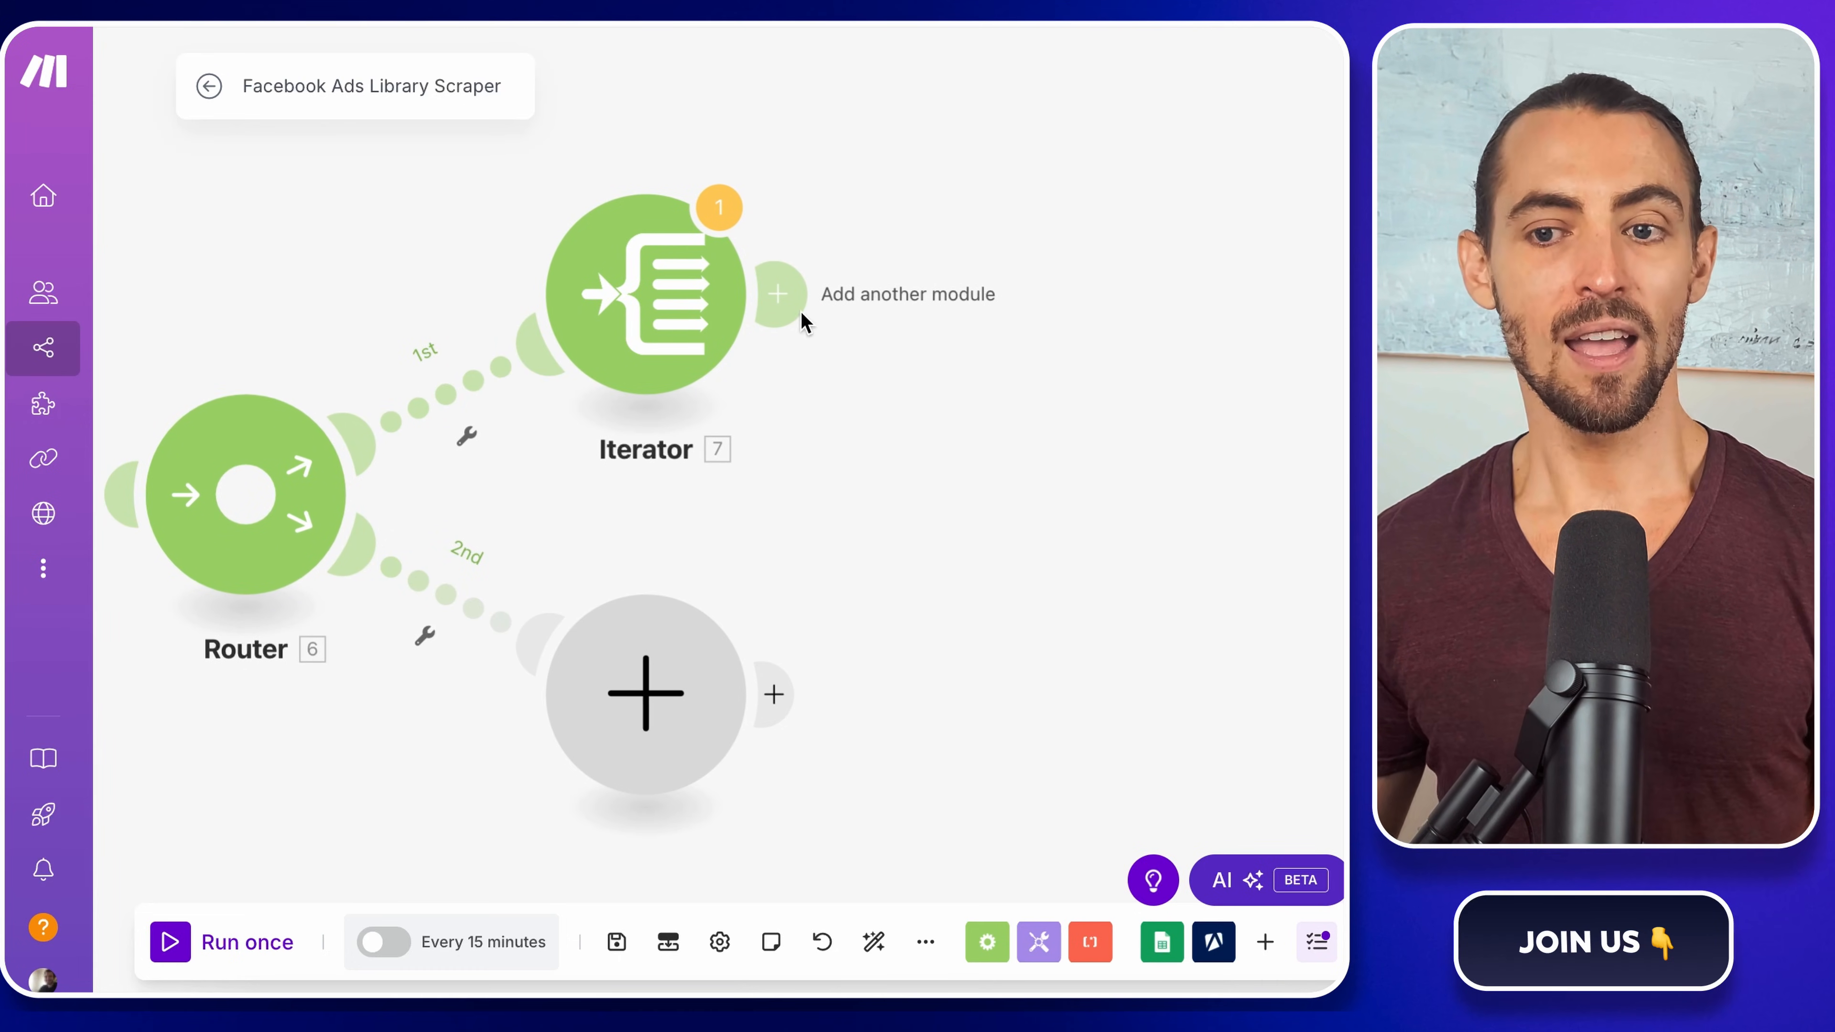
left_click(787, 296)
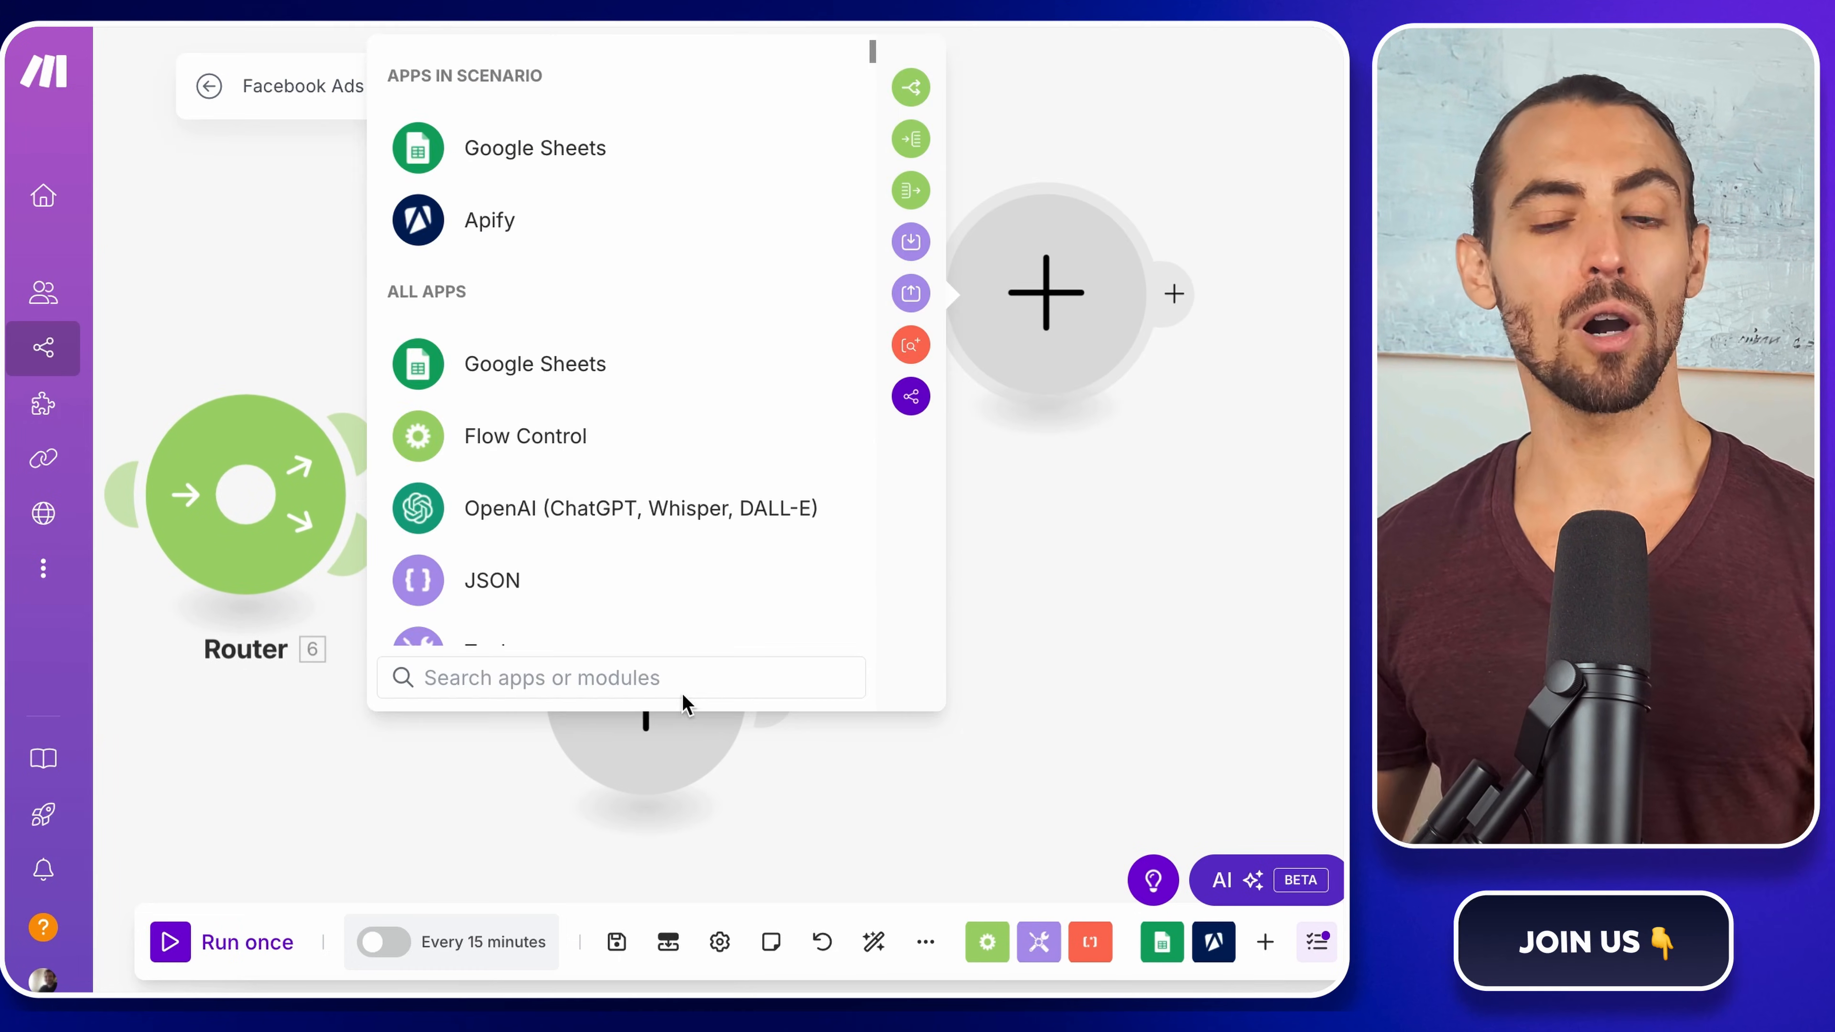
type("array")
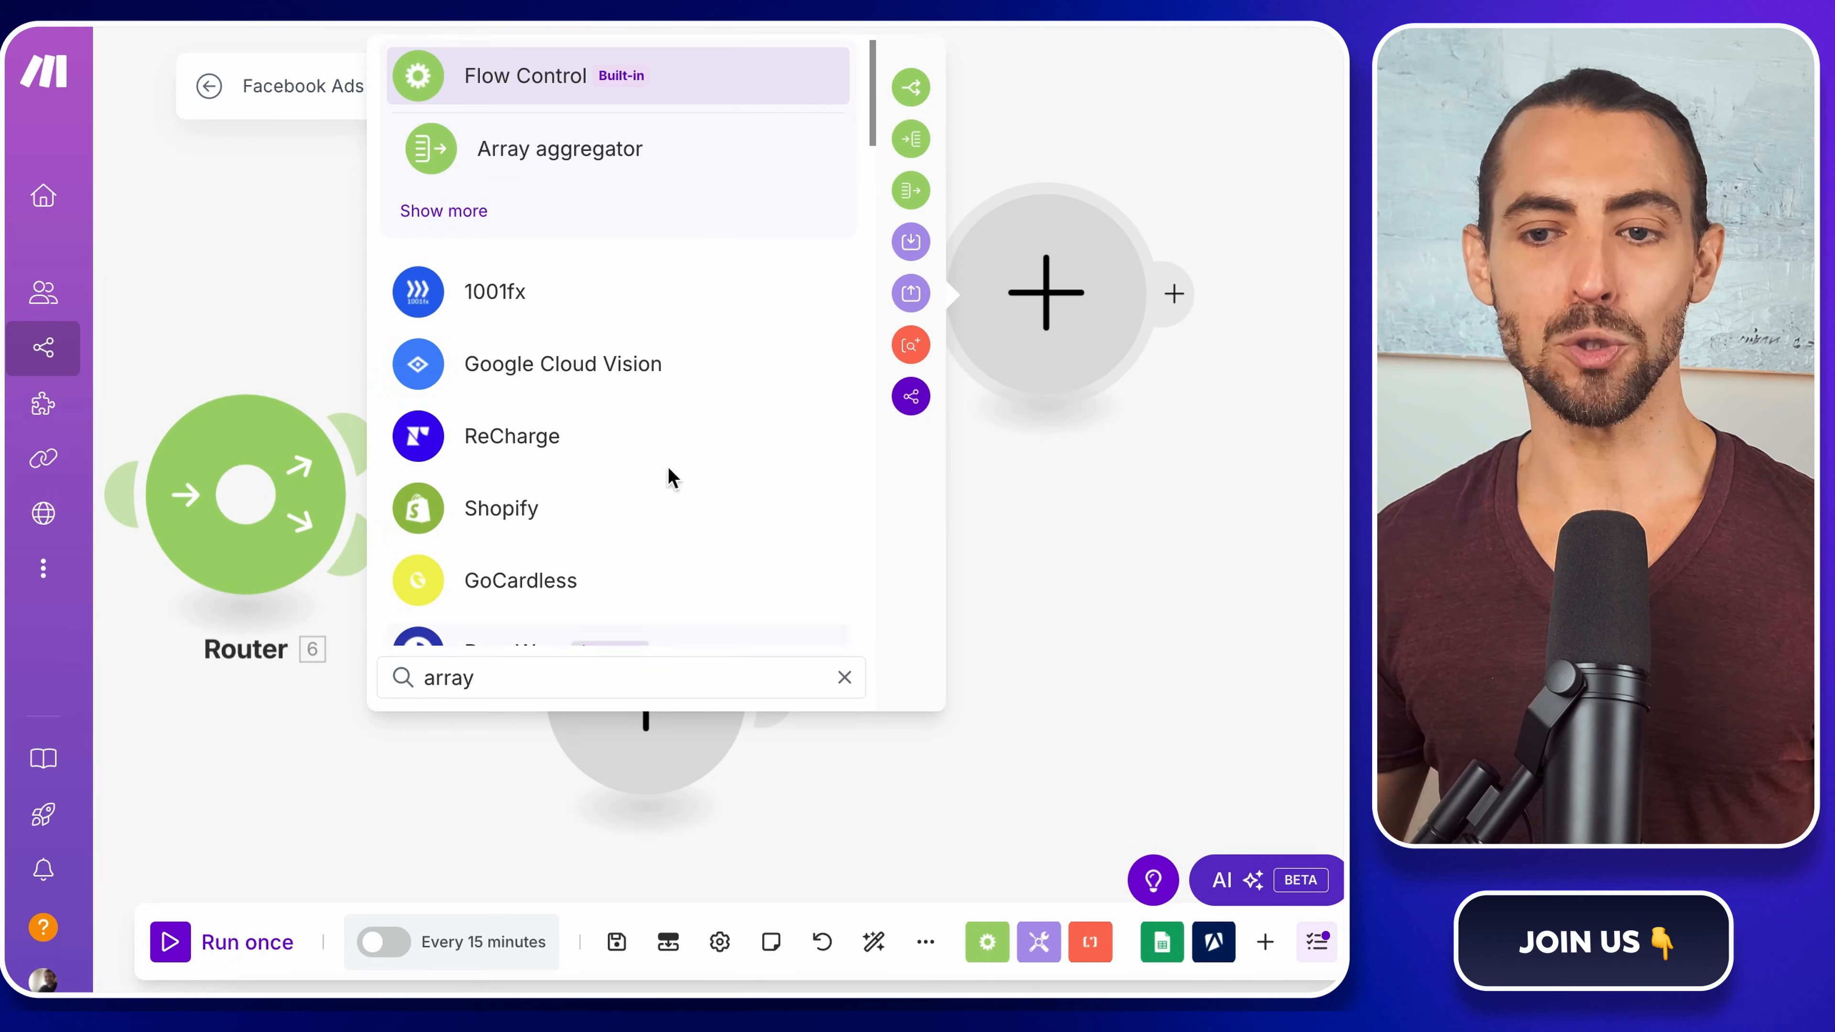
left_click(623, 152)
left_click(759, 192)
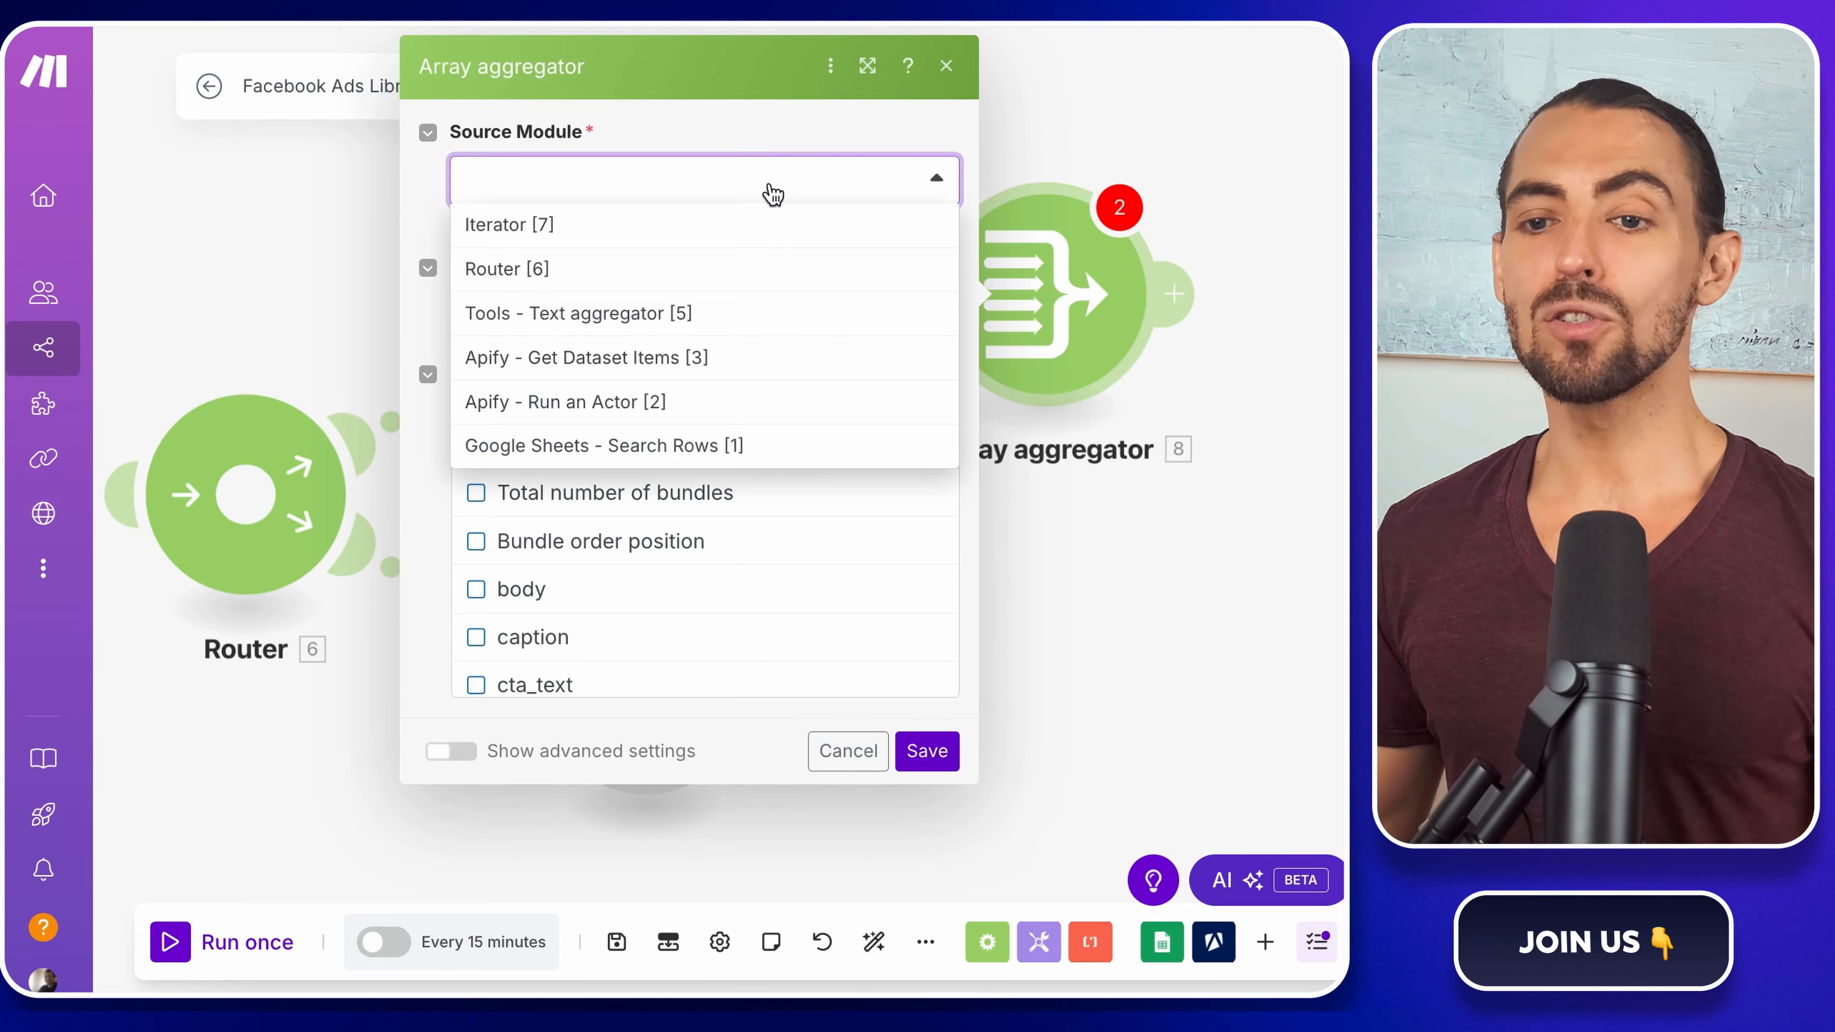
left_click(715, 229)
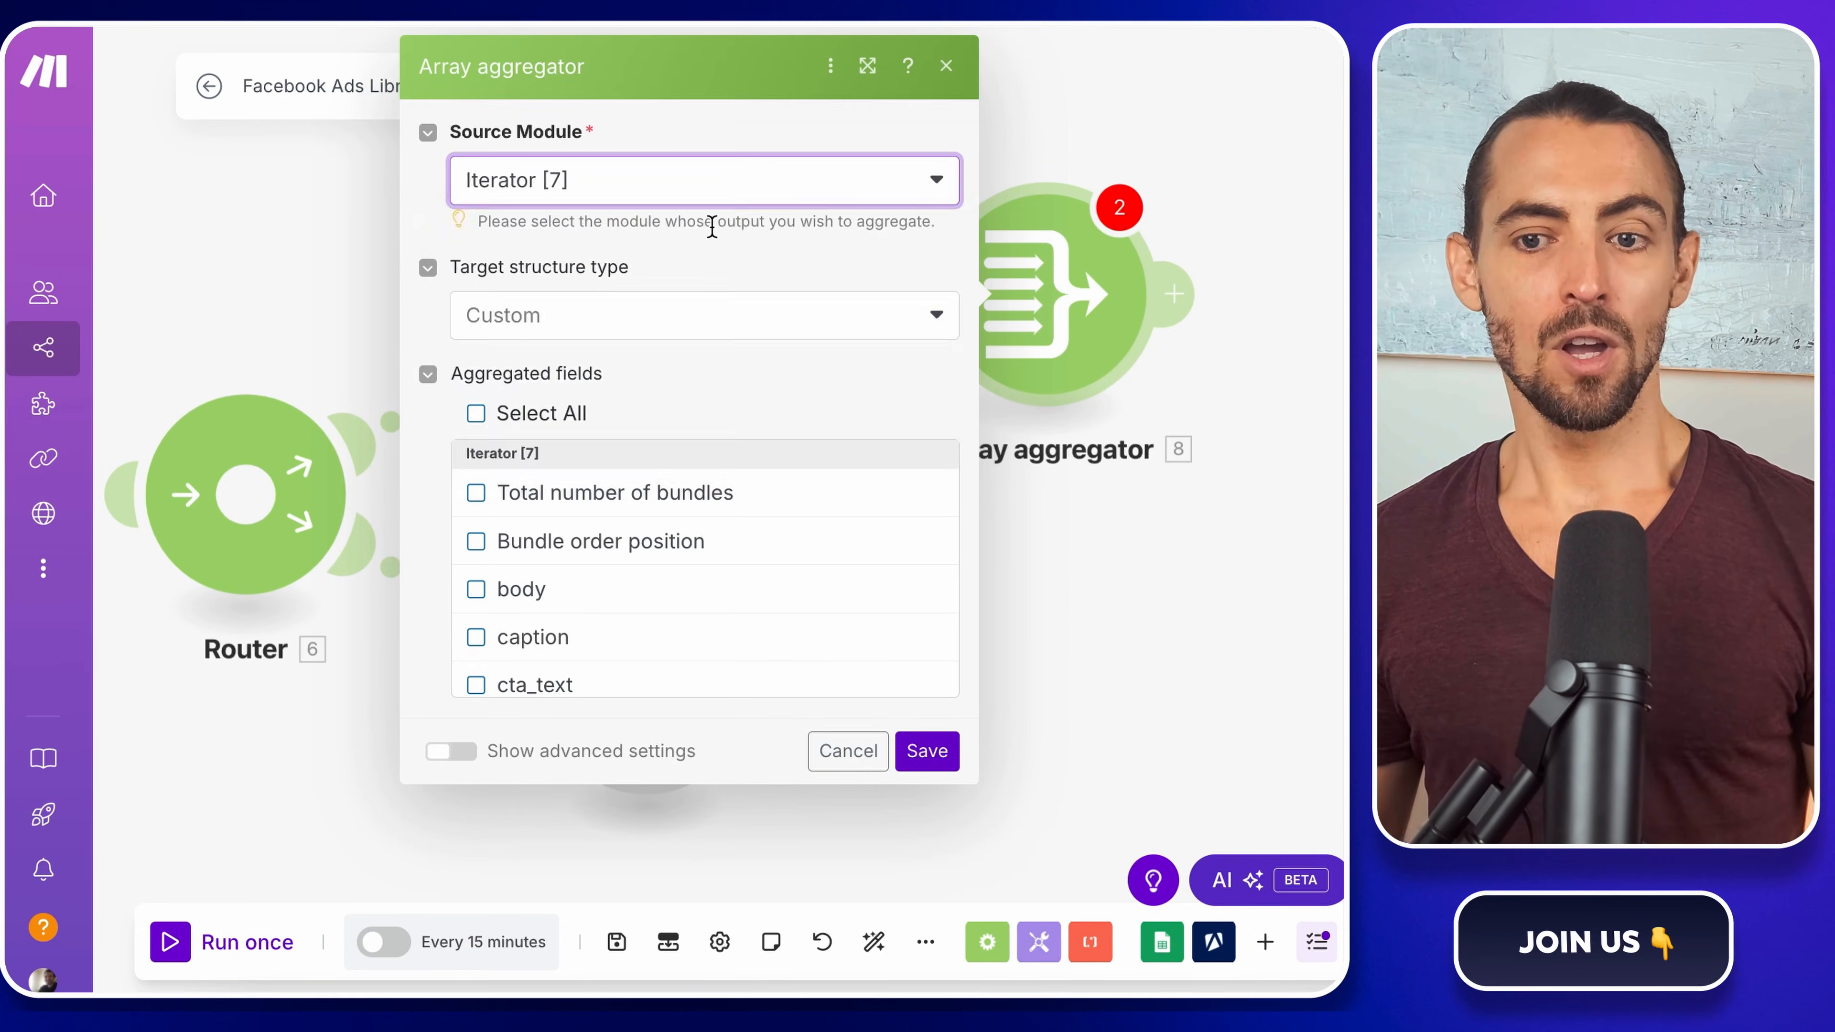
- Include body, cta_text, link_url, video_hd_url and original_image_url in the Array aggregator's aggregated fields and save it
left_click(626, 587)
scroll(625, 600, "down", 3)
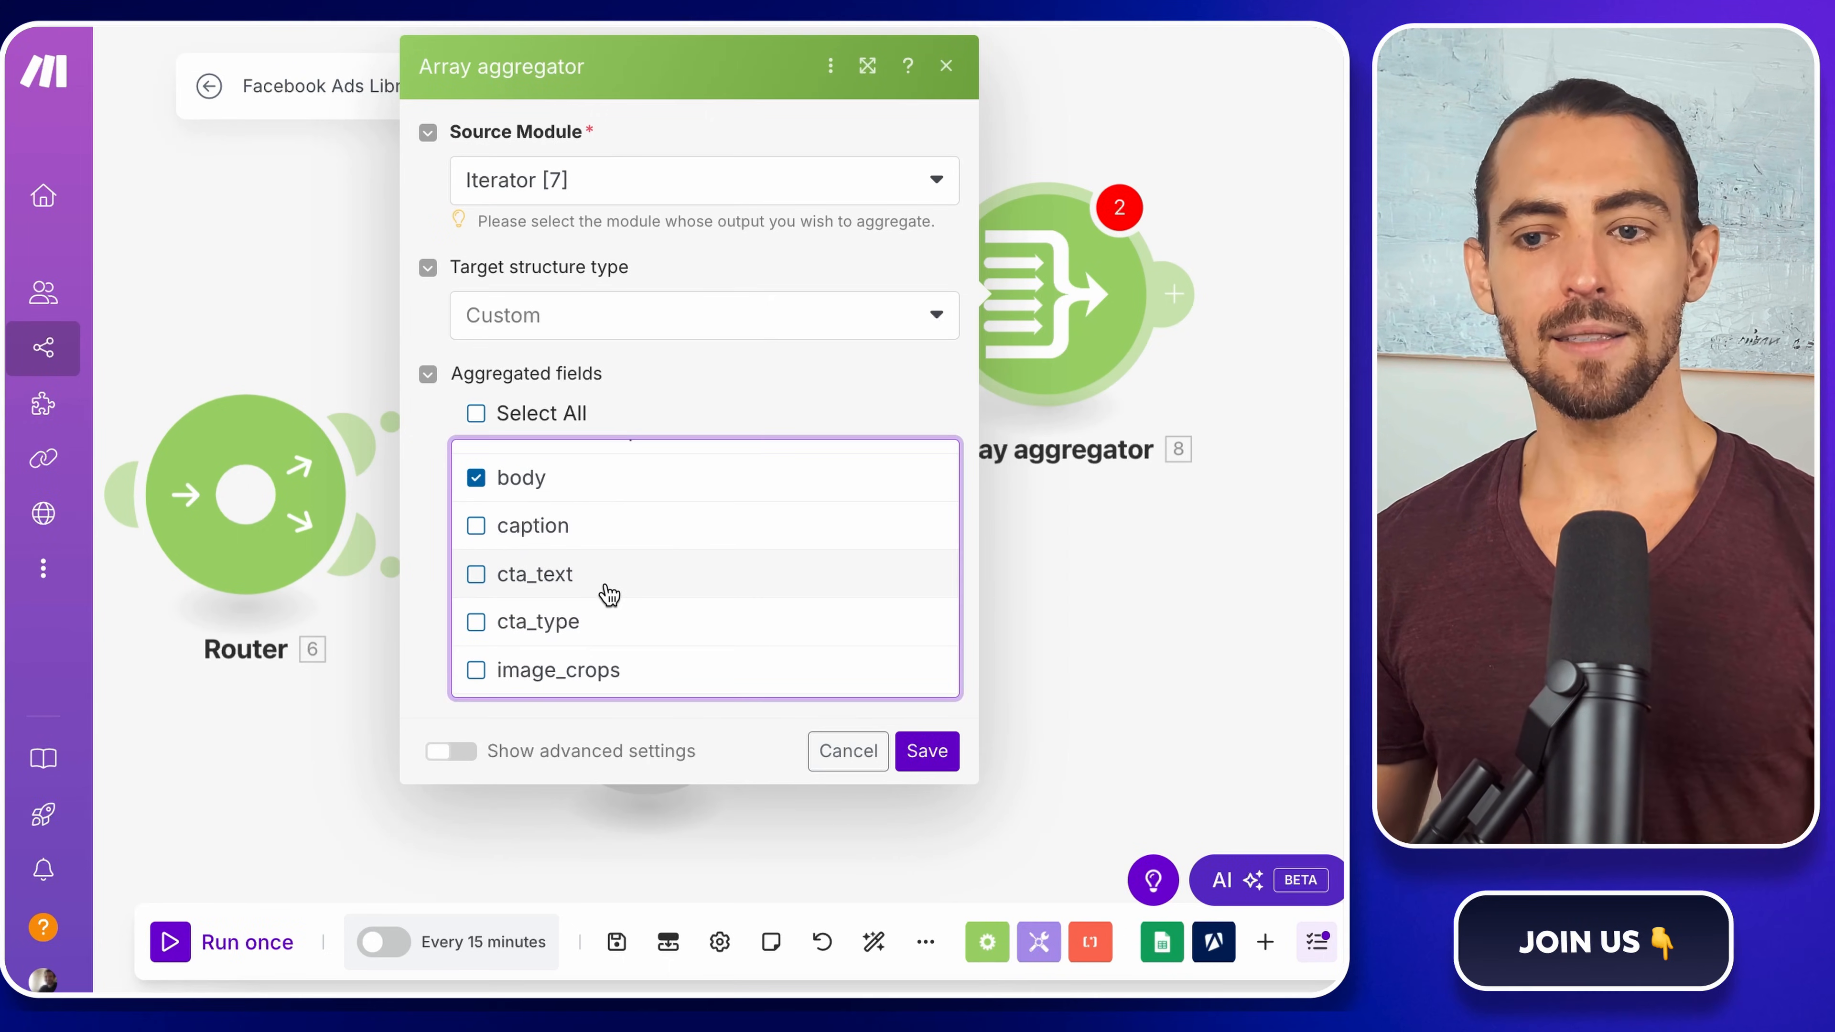
scroll(607, 594, "down", 4)
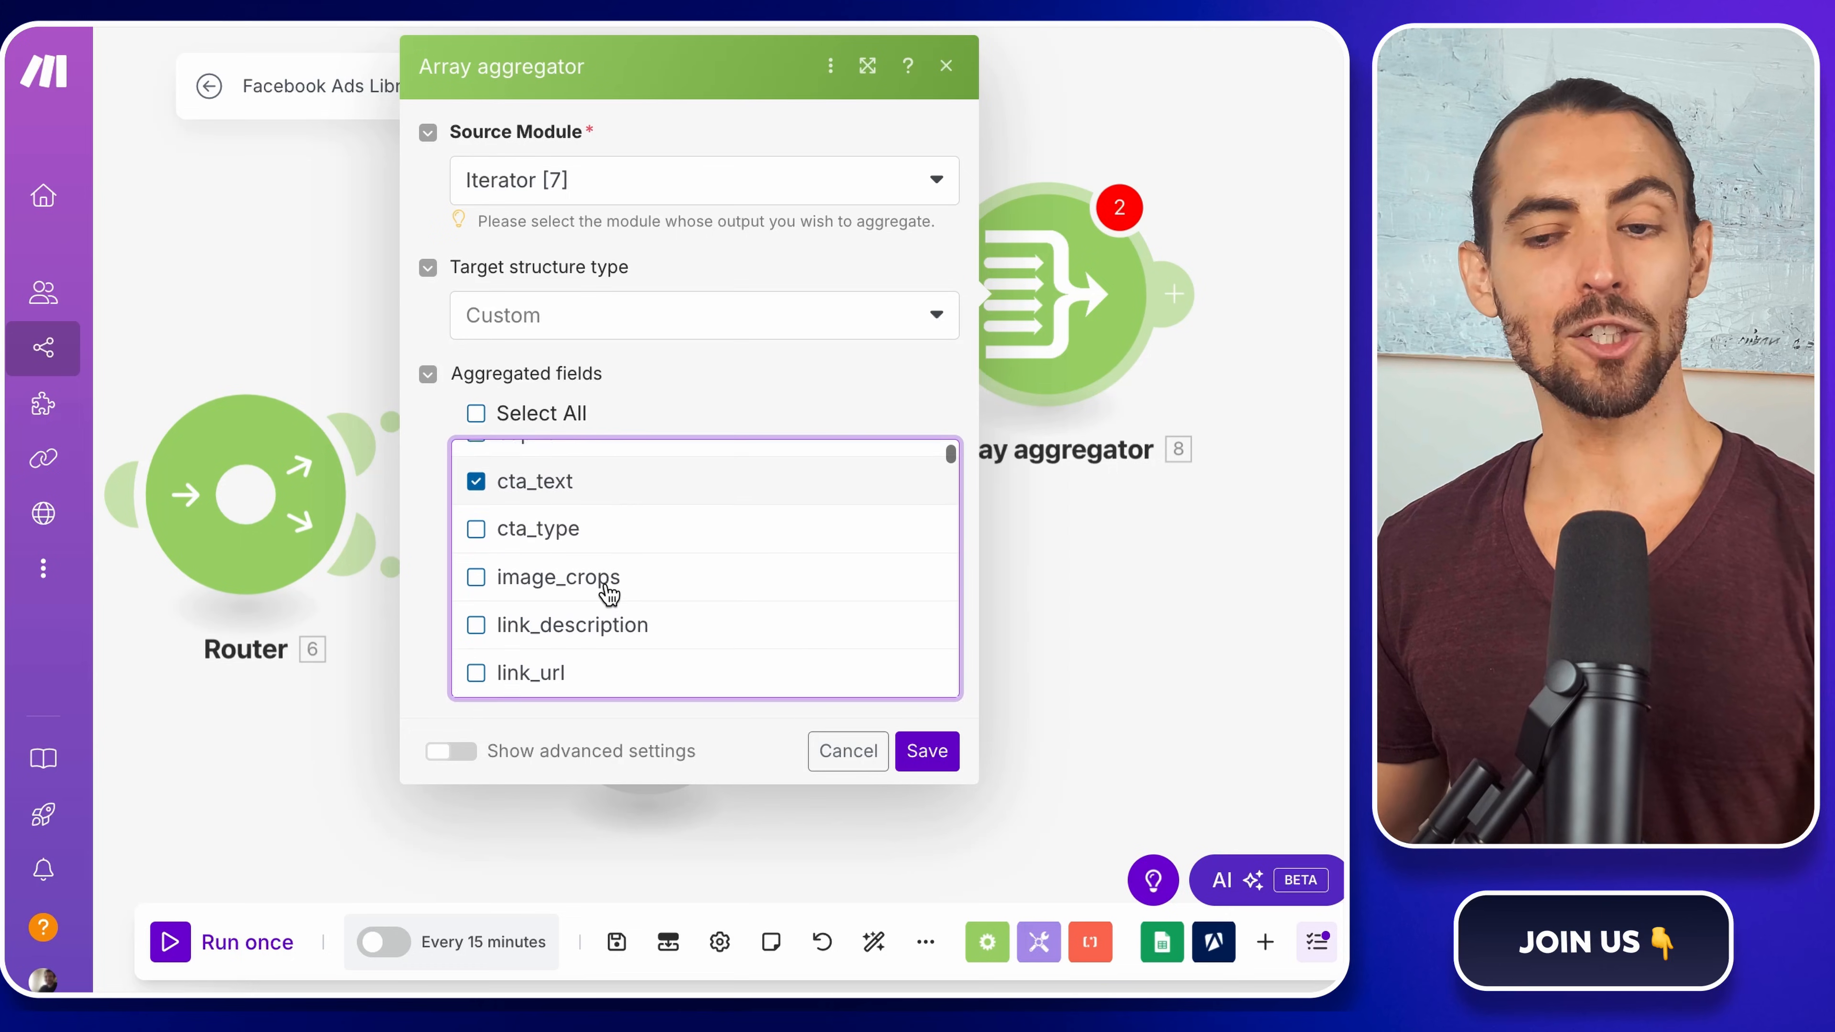
left_click(601, 594)
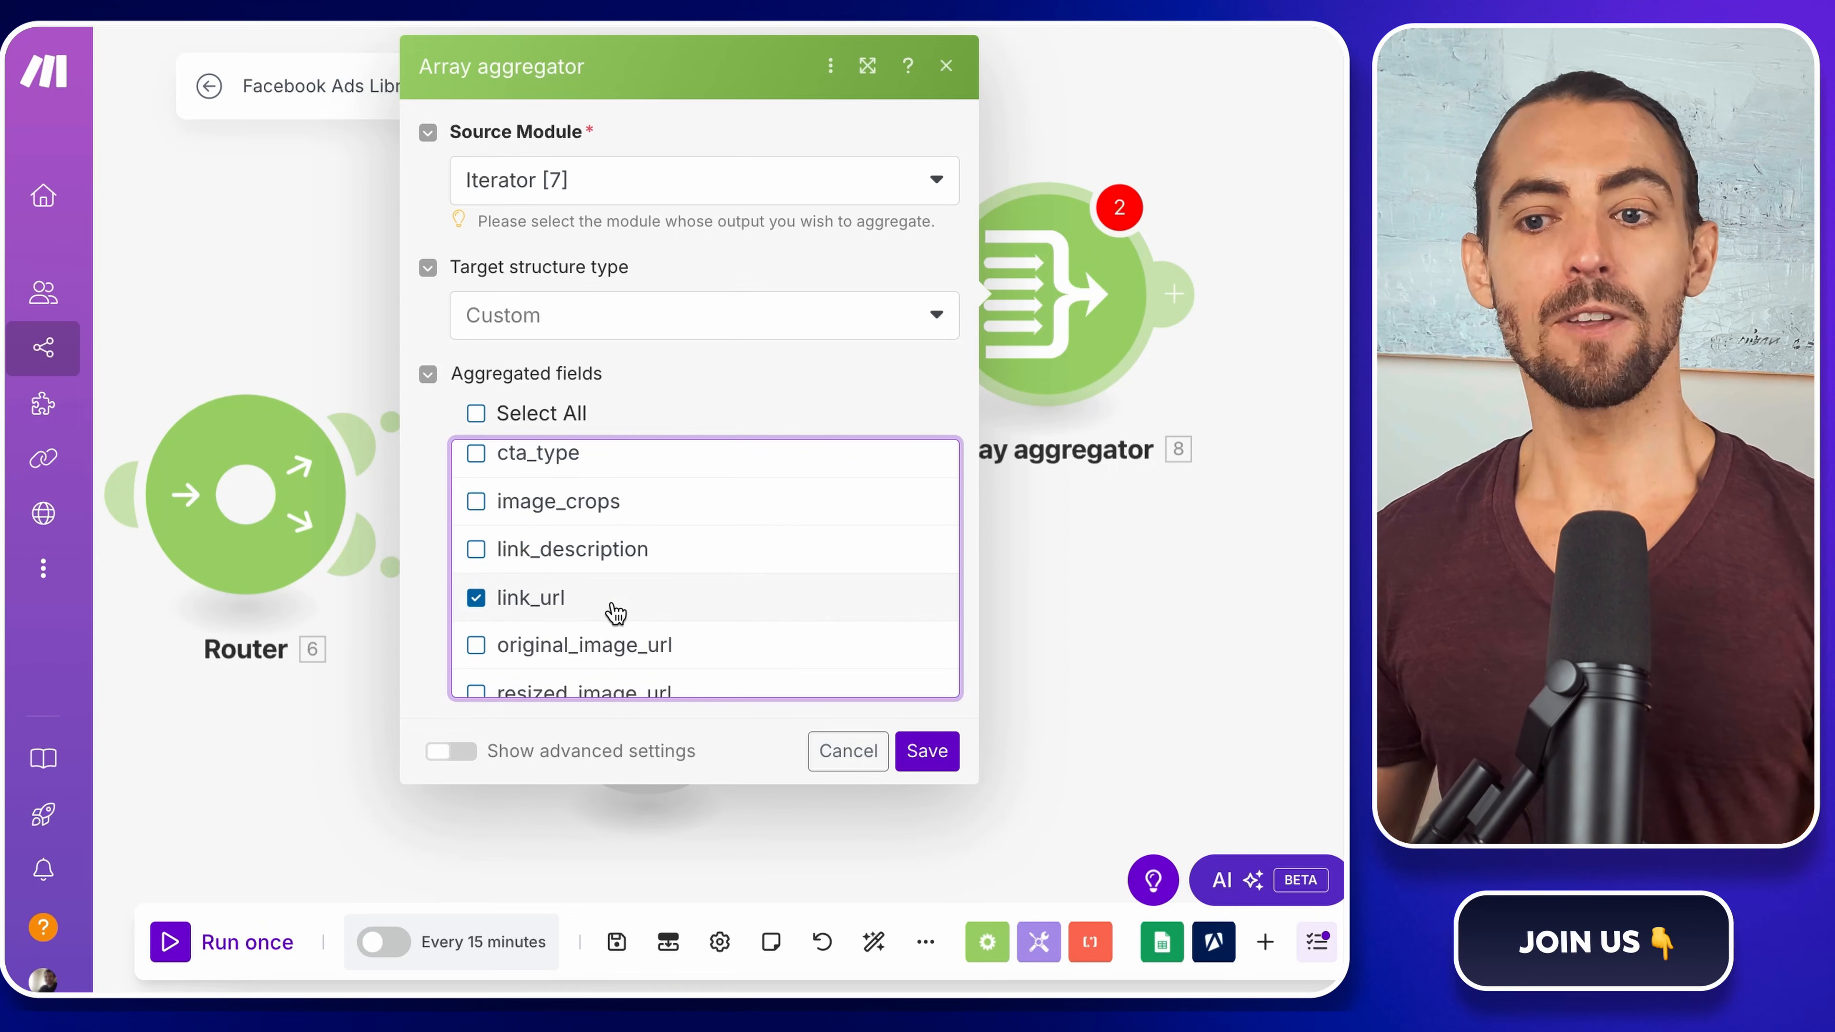
scroll(611, 608, "down", 3)
scroll(614, 613, "down", 2)
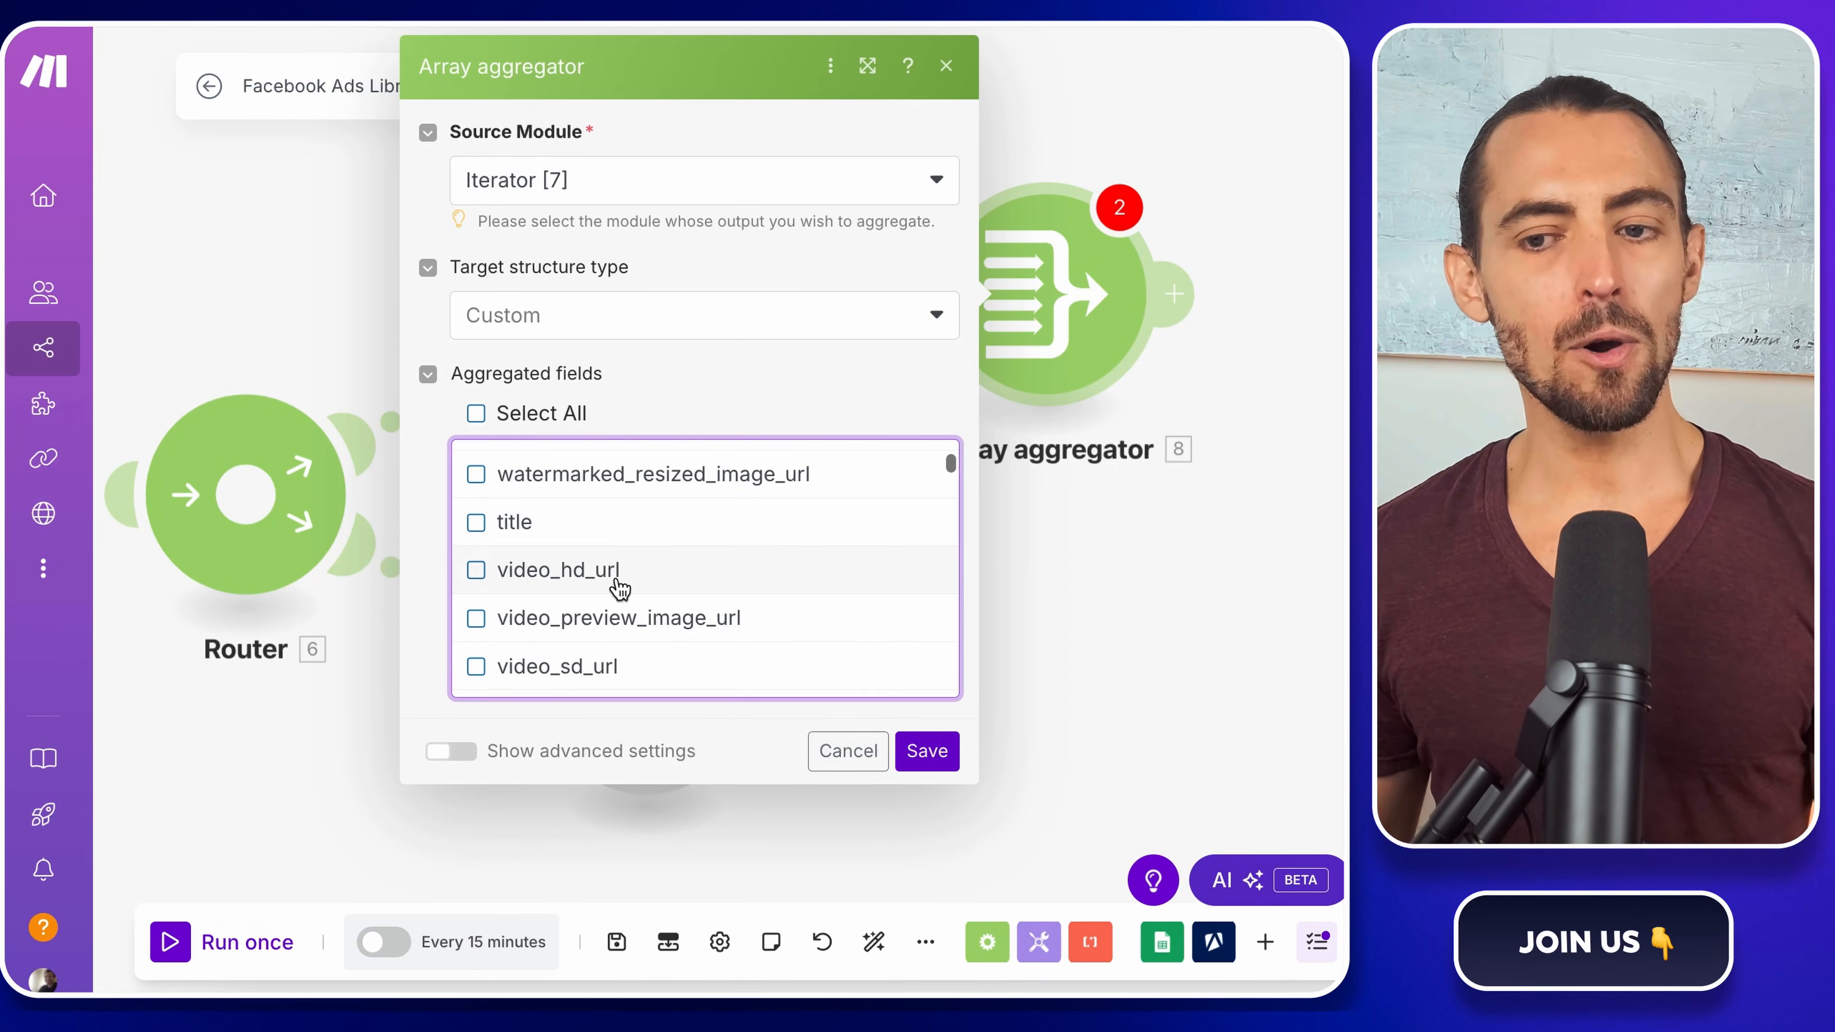
left_click(621, 582)
scroll(625, 587, "up", 2)
scroll(624, 587, "up", 2)
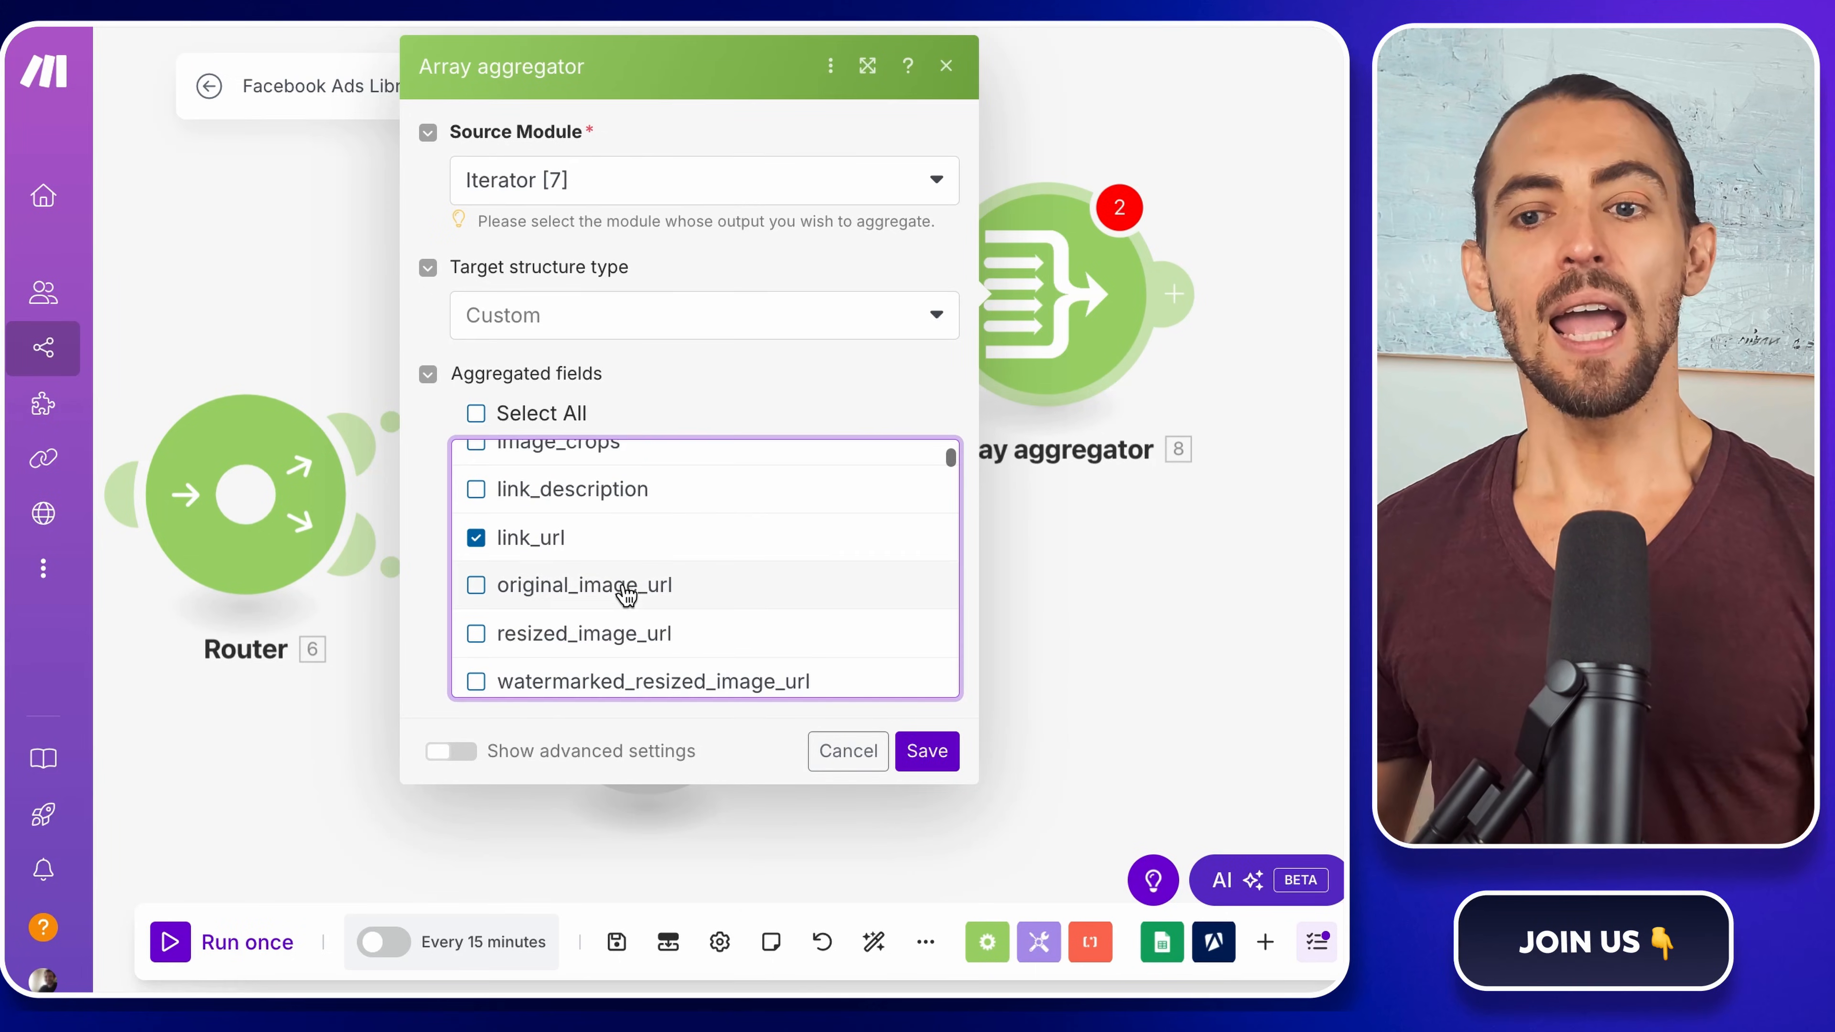
left_click(624, 585)
left_click(941, 761)
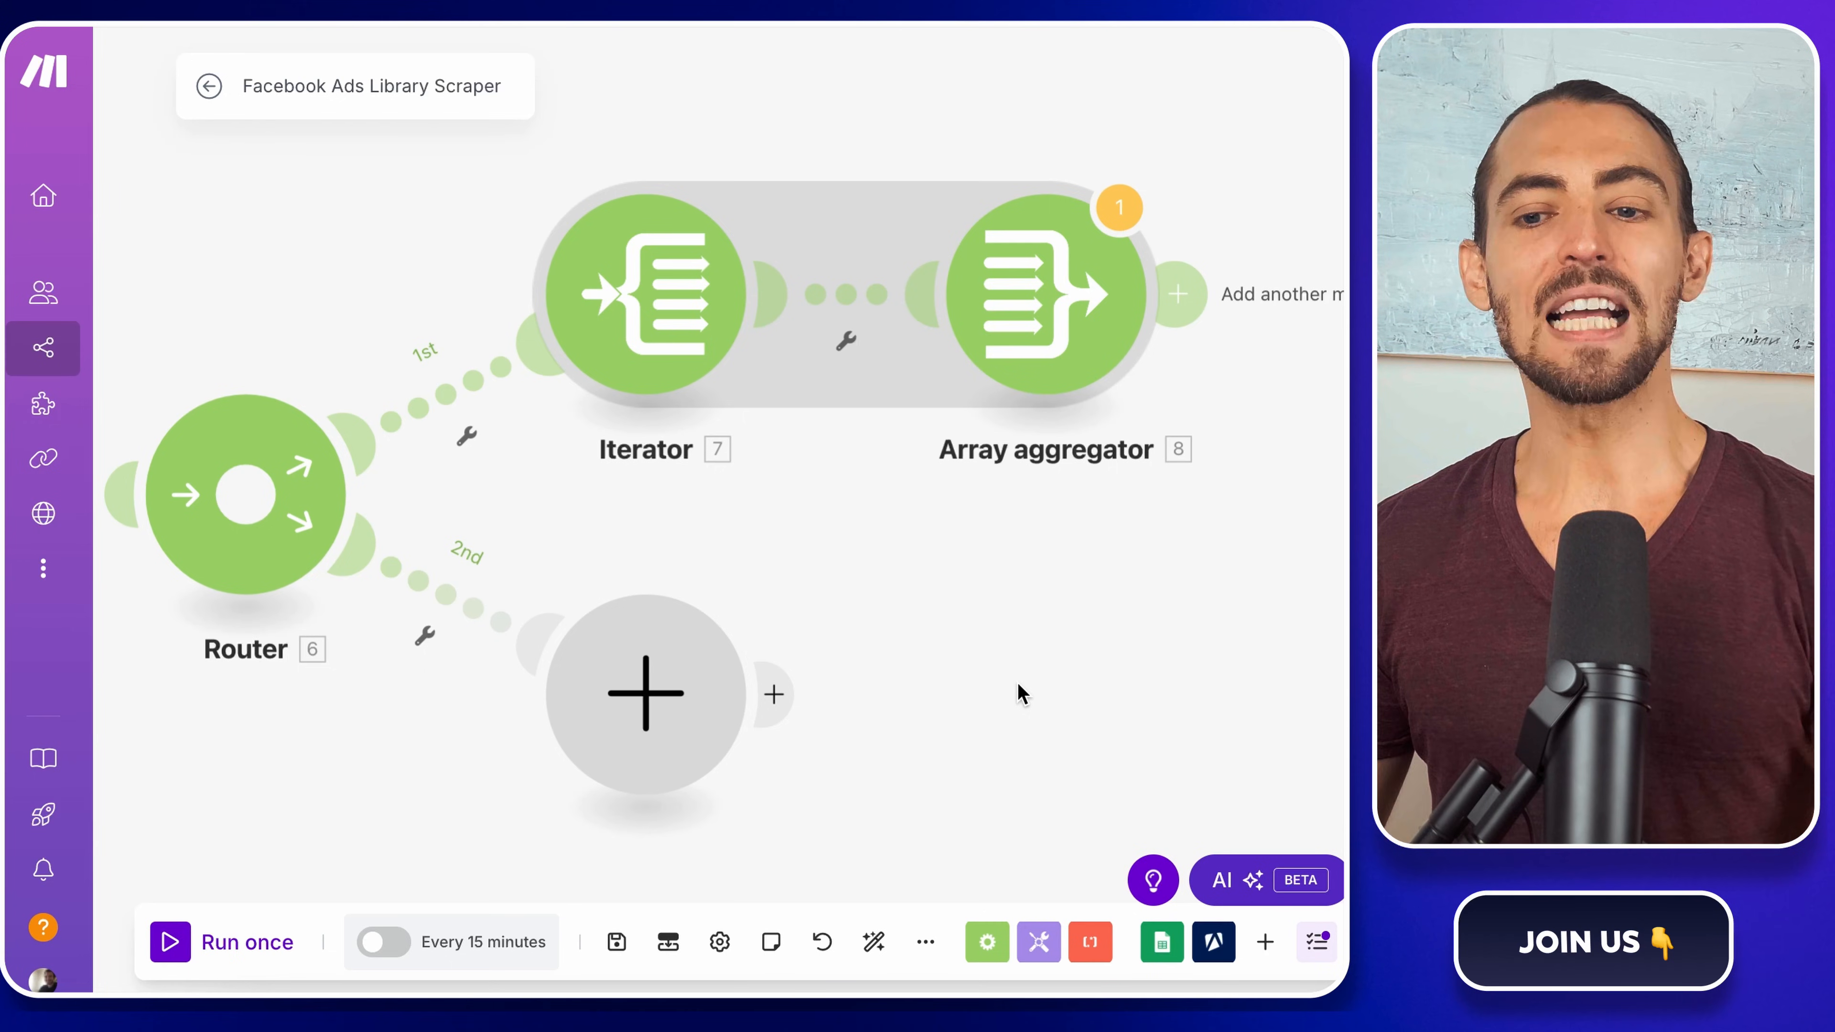
- Add a Google Sheets Add a Row module after the Array aggregator
scroll(1018, 683, "right", 5)
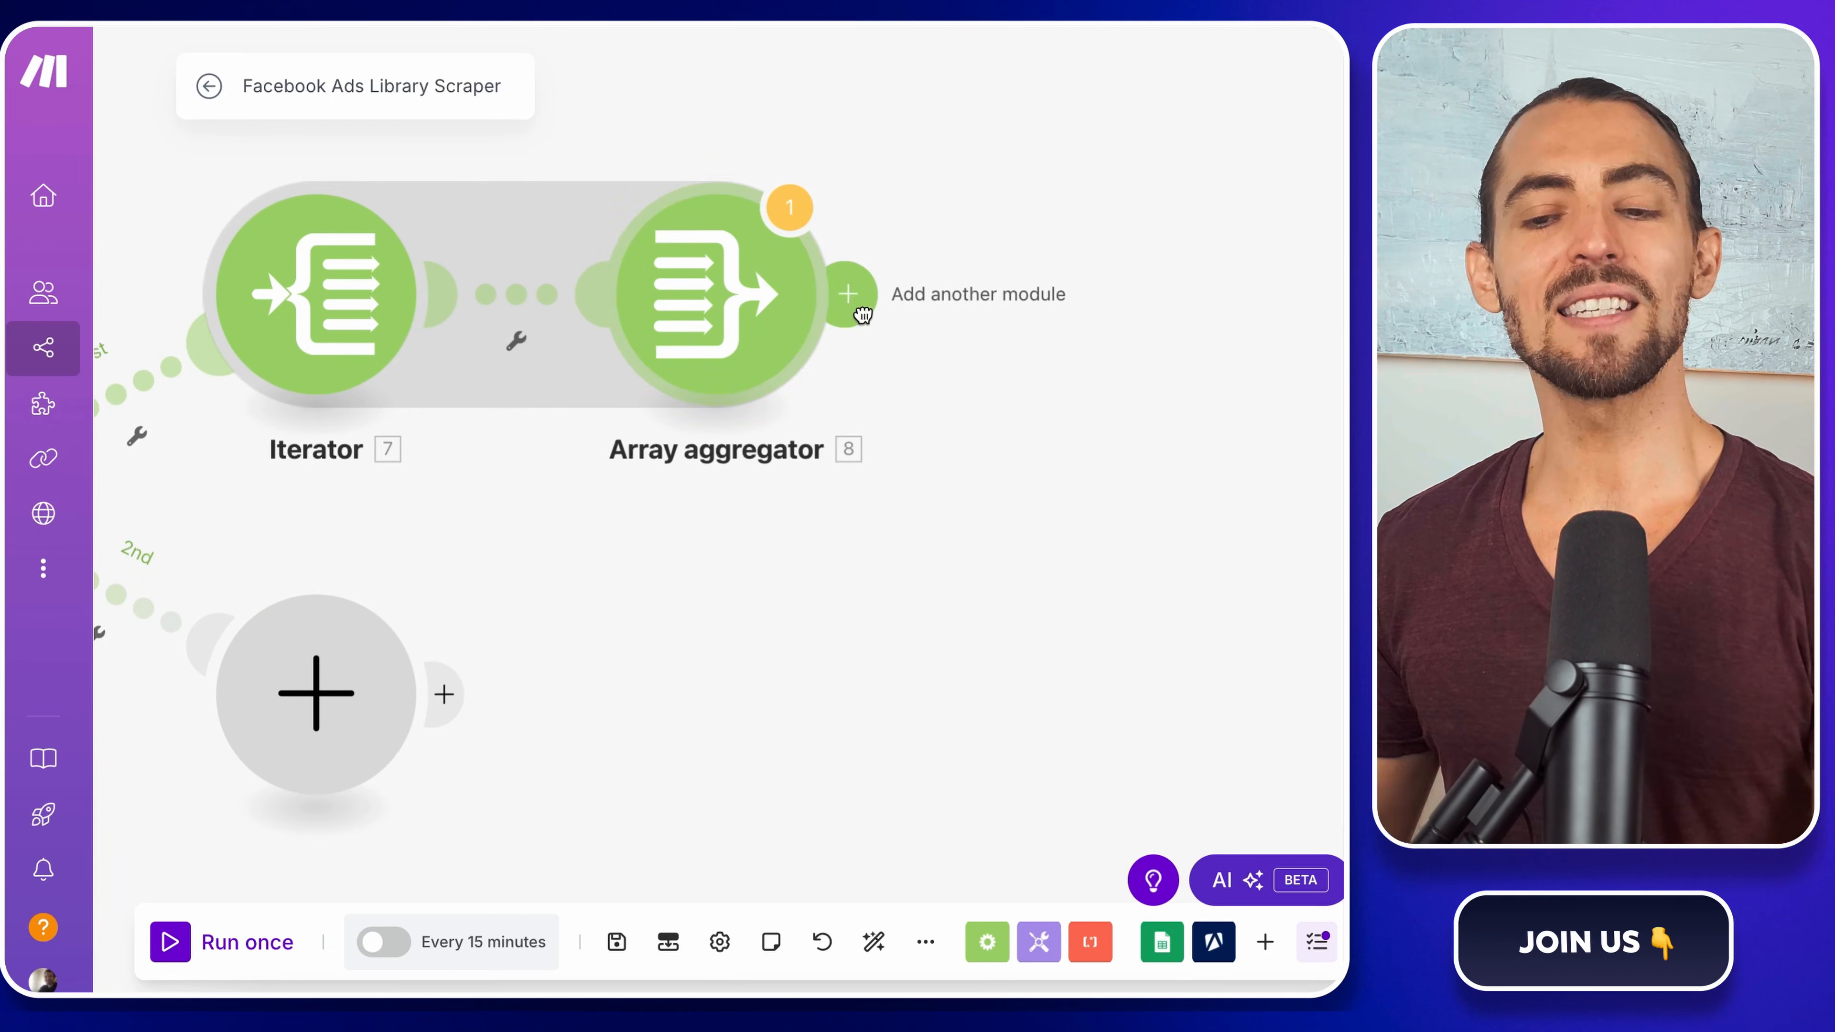
left_click(859, 310)
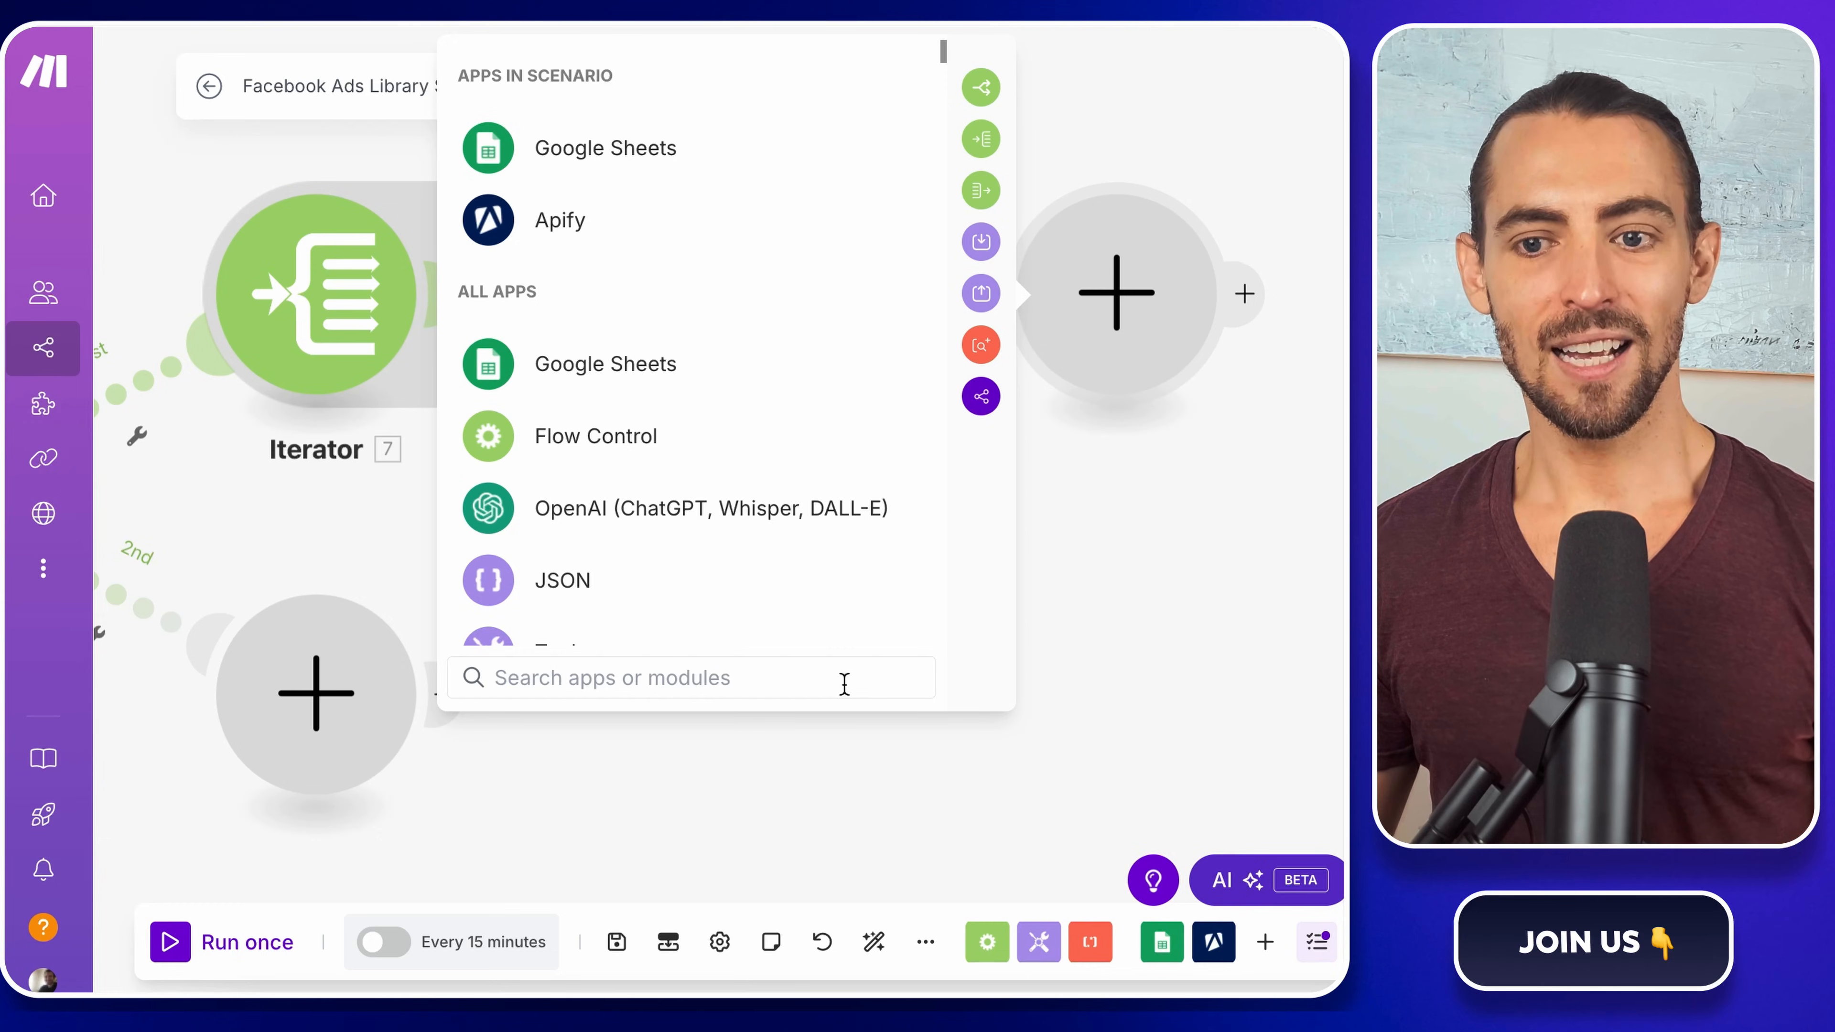
type("google she")
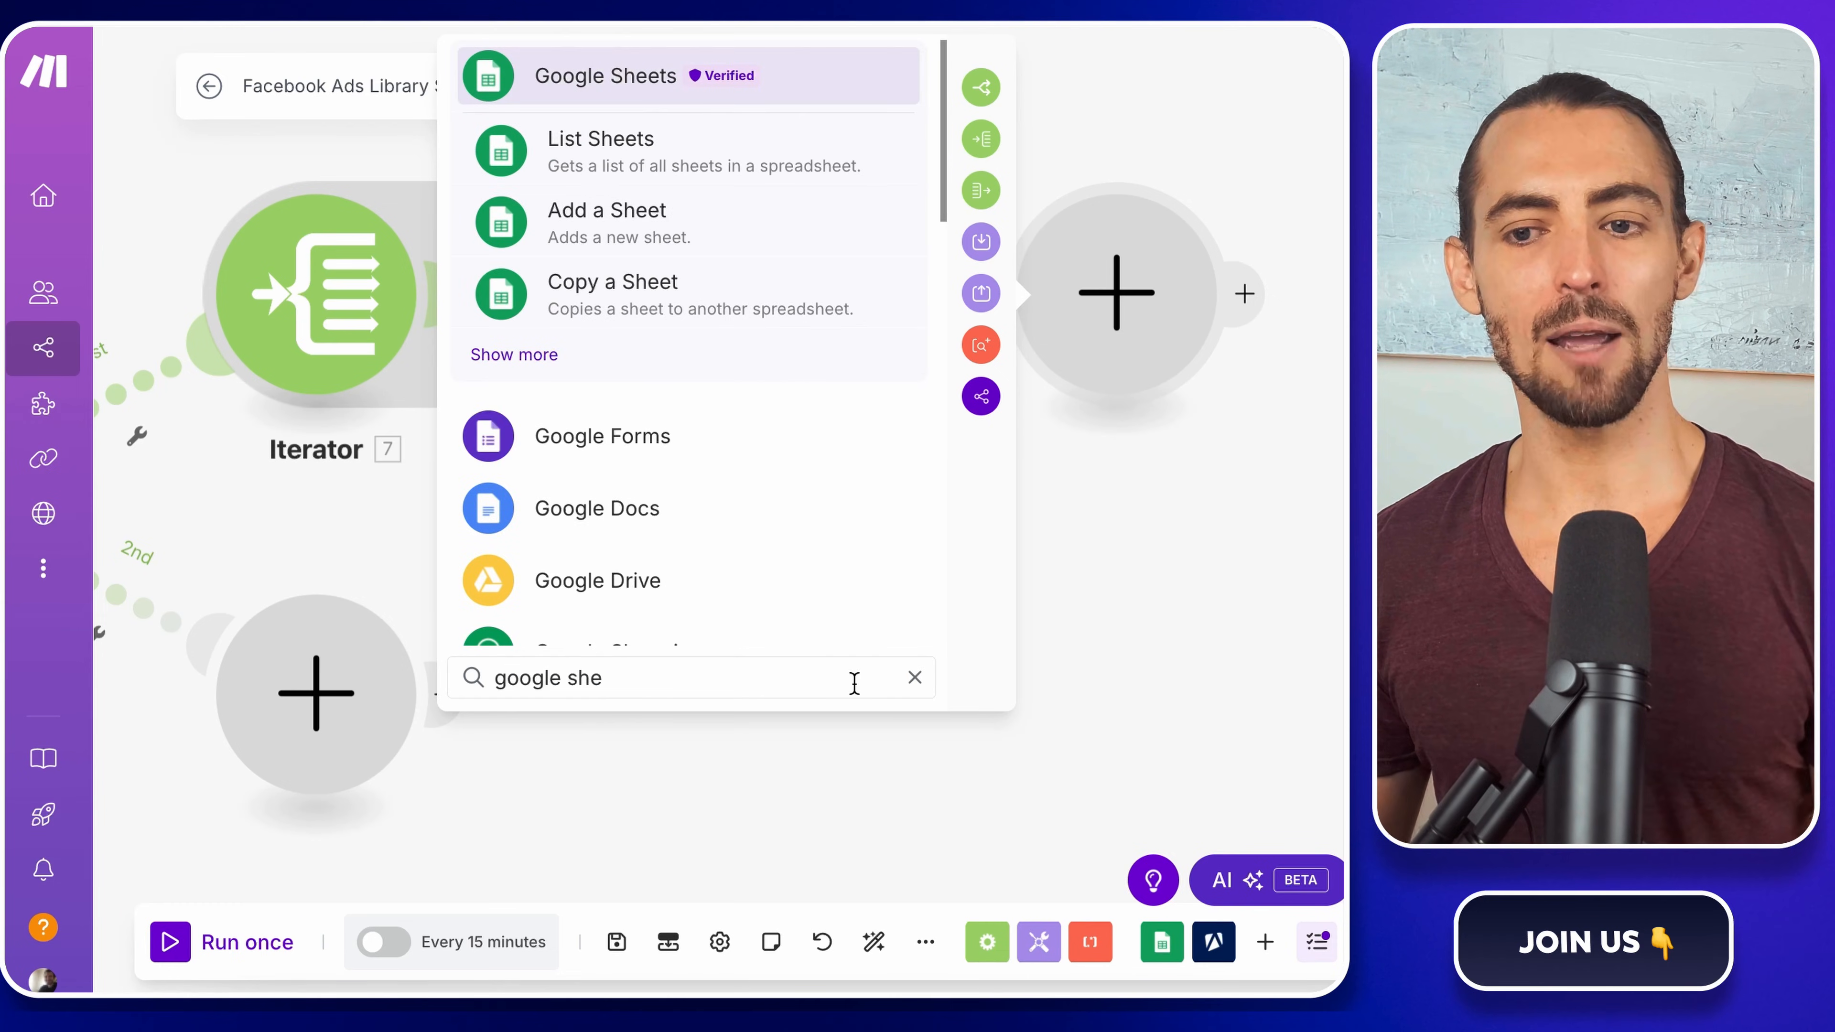
left_click(526, 357)
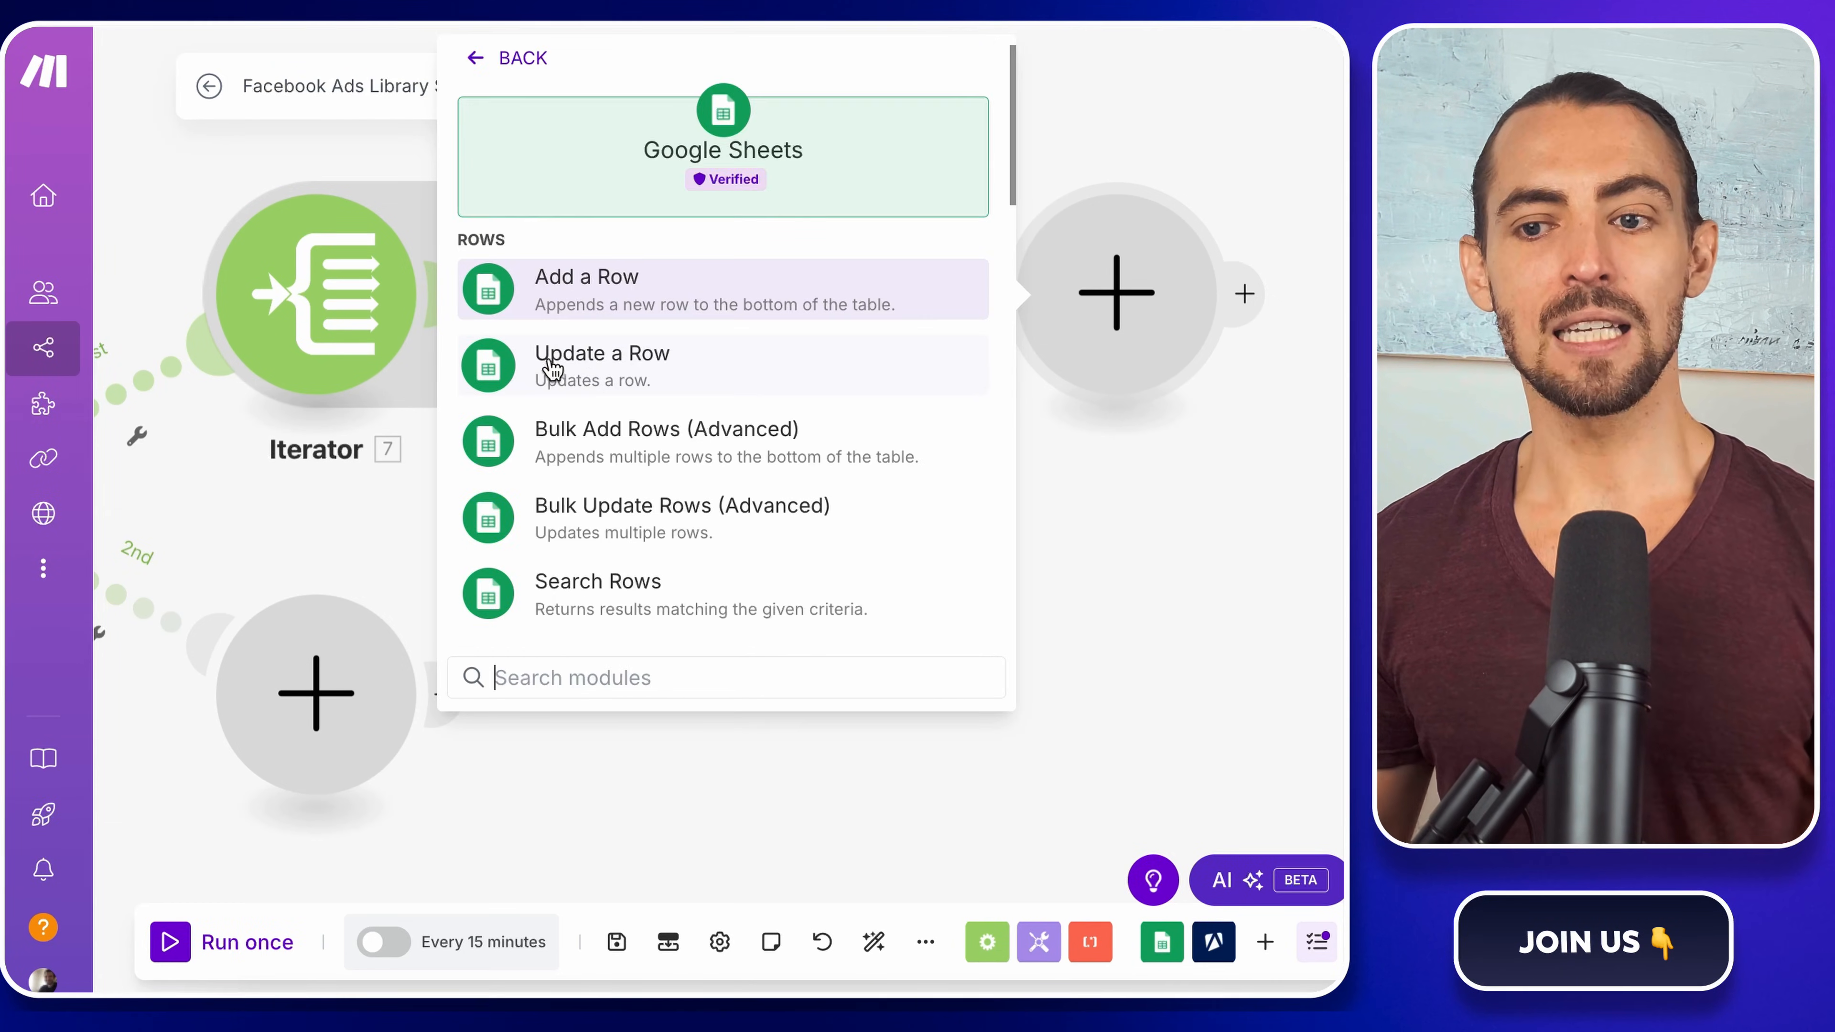
left_click(519, 303)
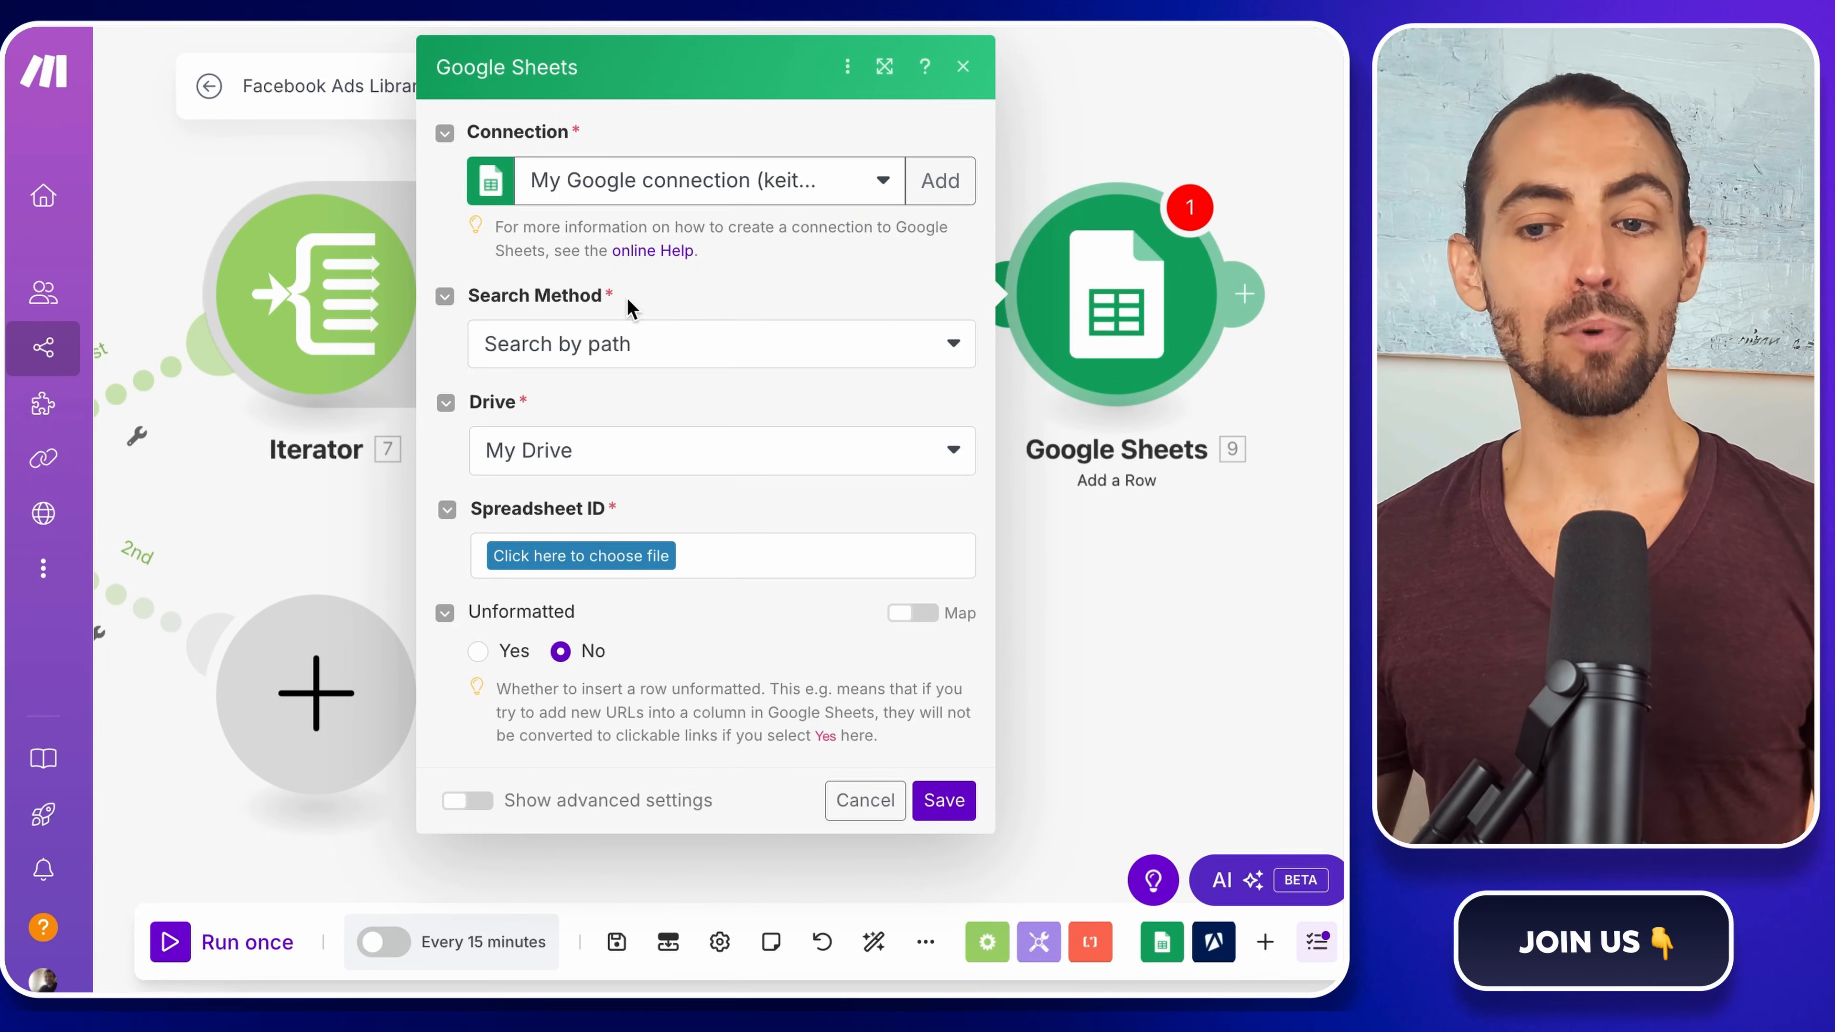
- Set the Add a Row module's spreadsheet to Facebook Ads in the Facebook Scraping folder and its sheet to Data
left_click(627, 561)
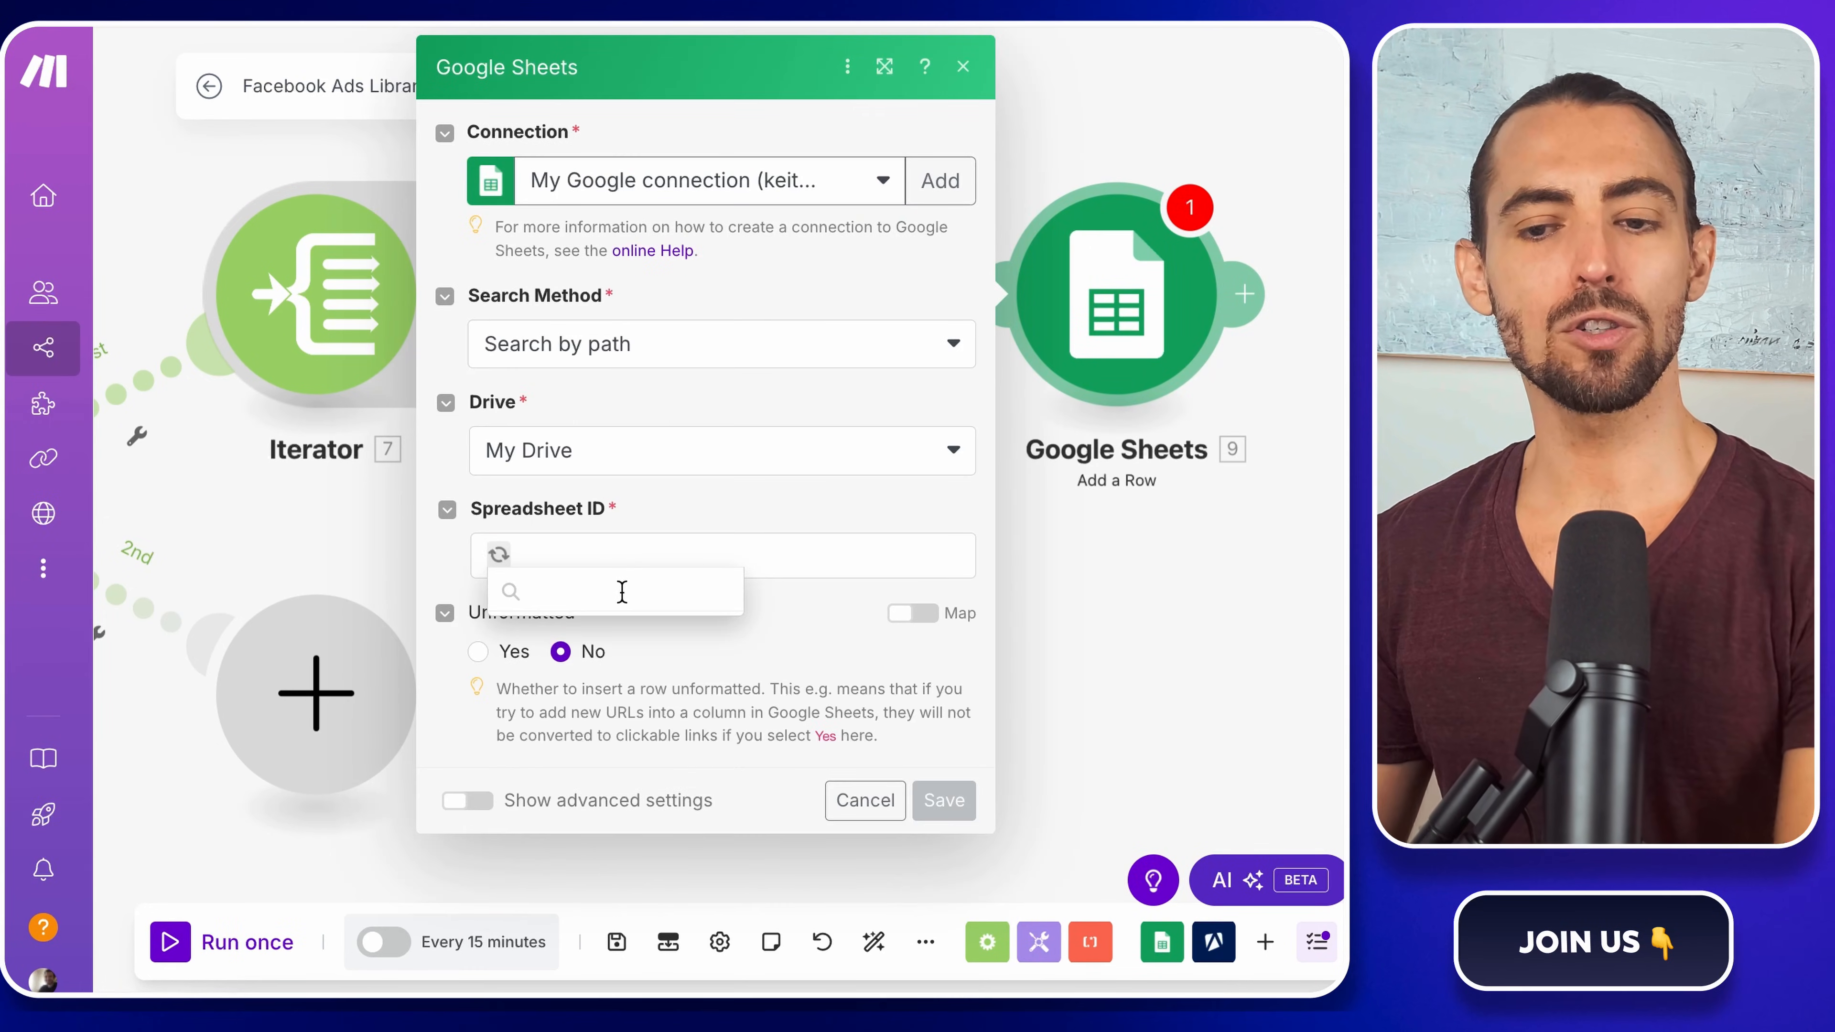
type("fa")
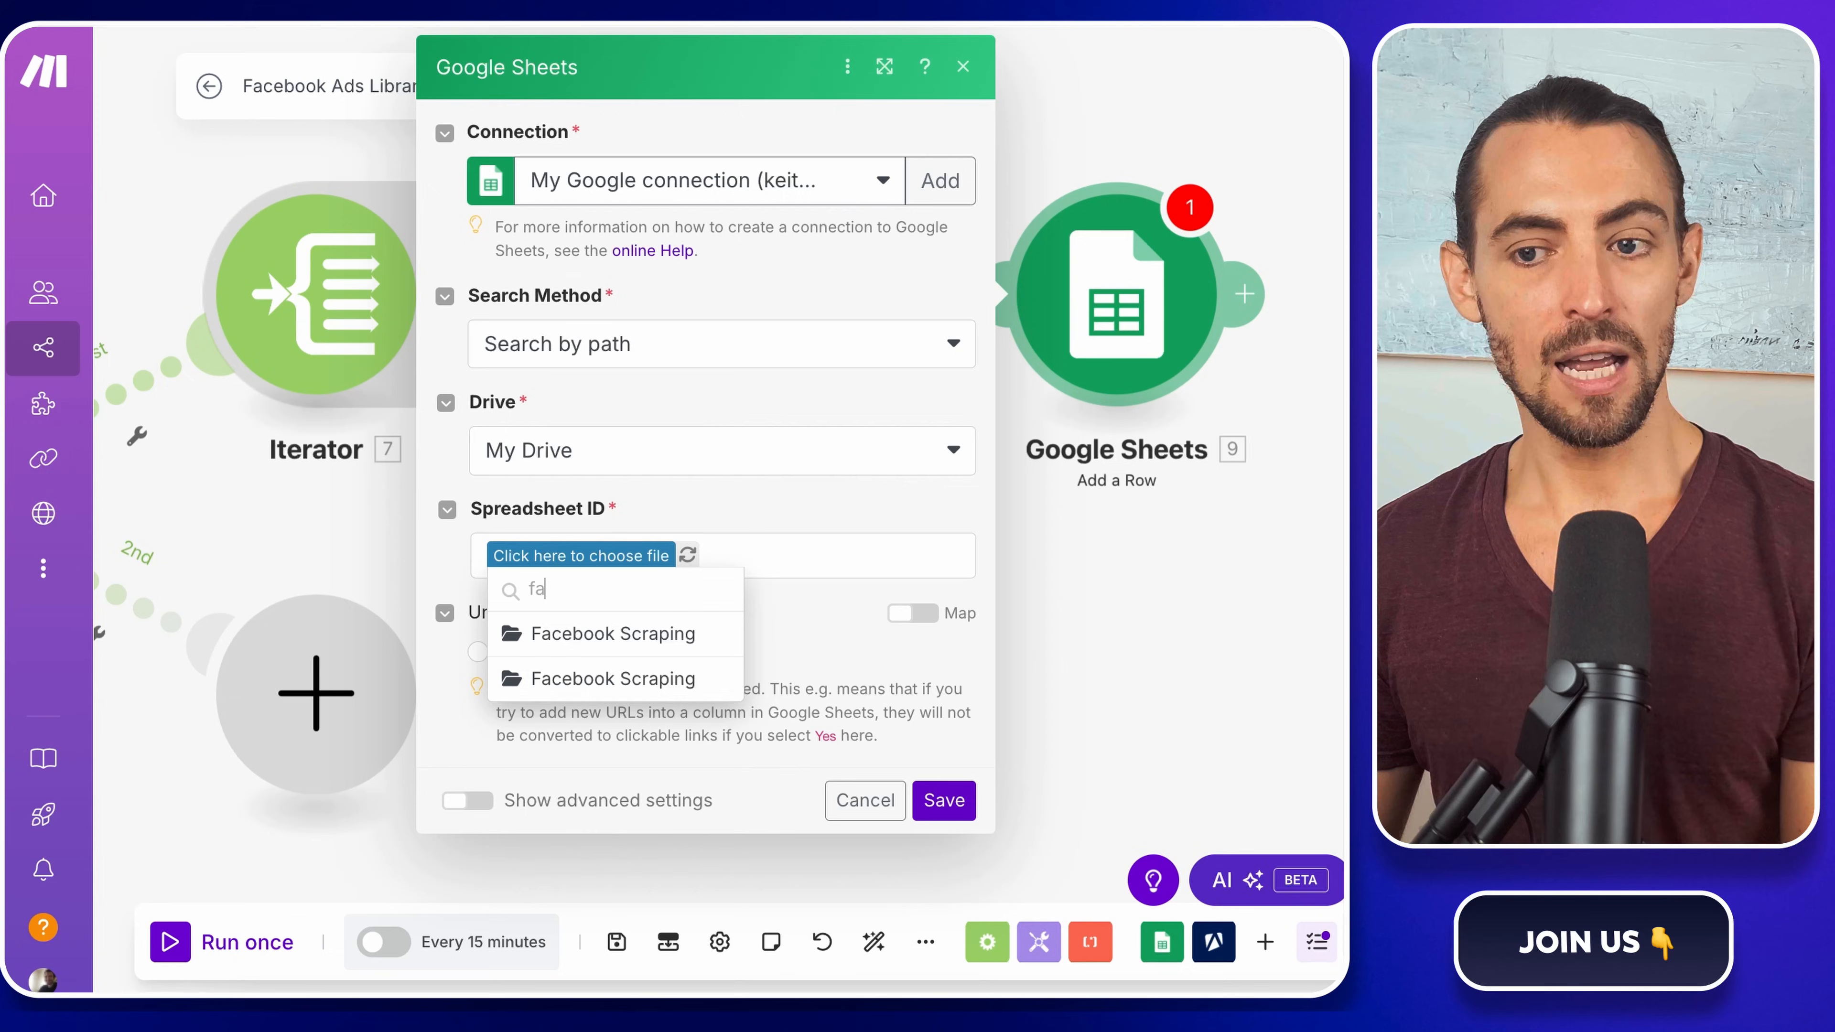
left_click(636, 673)
left_click(740, 559)
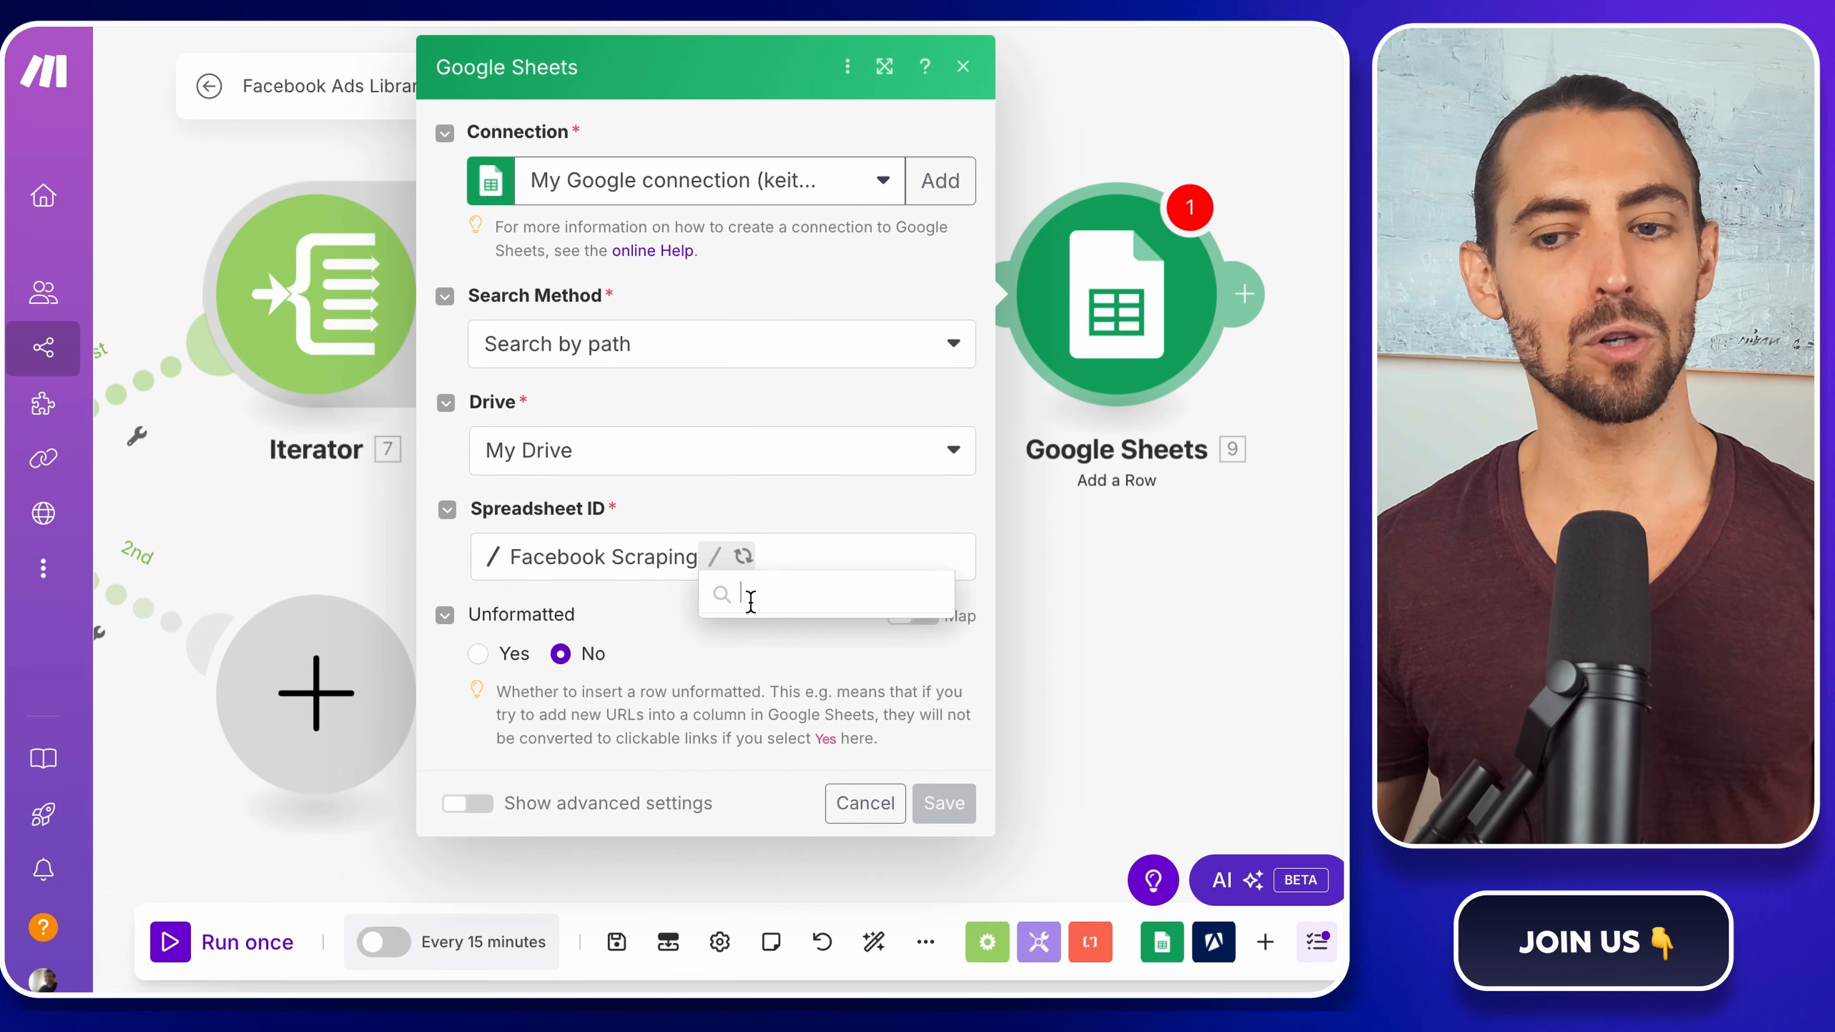
left_click(781, 591)
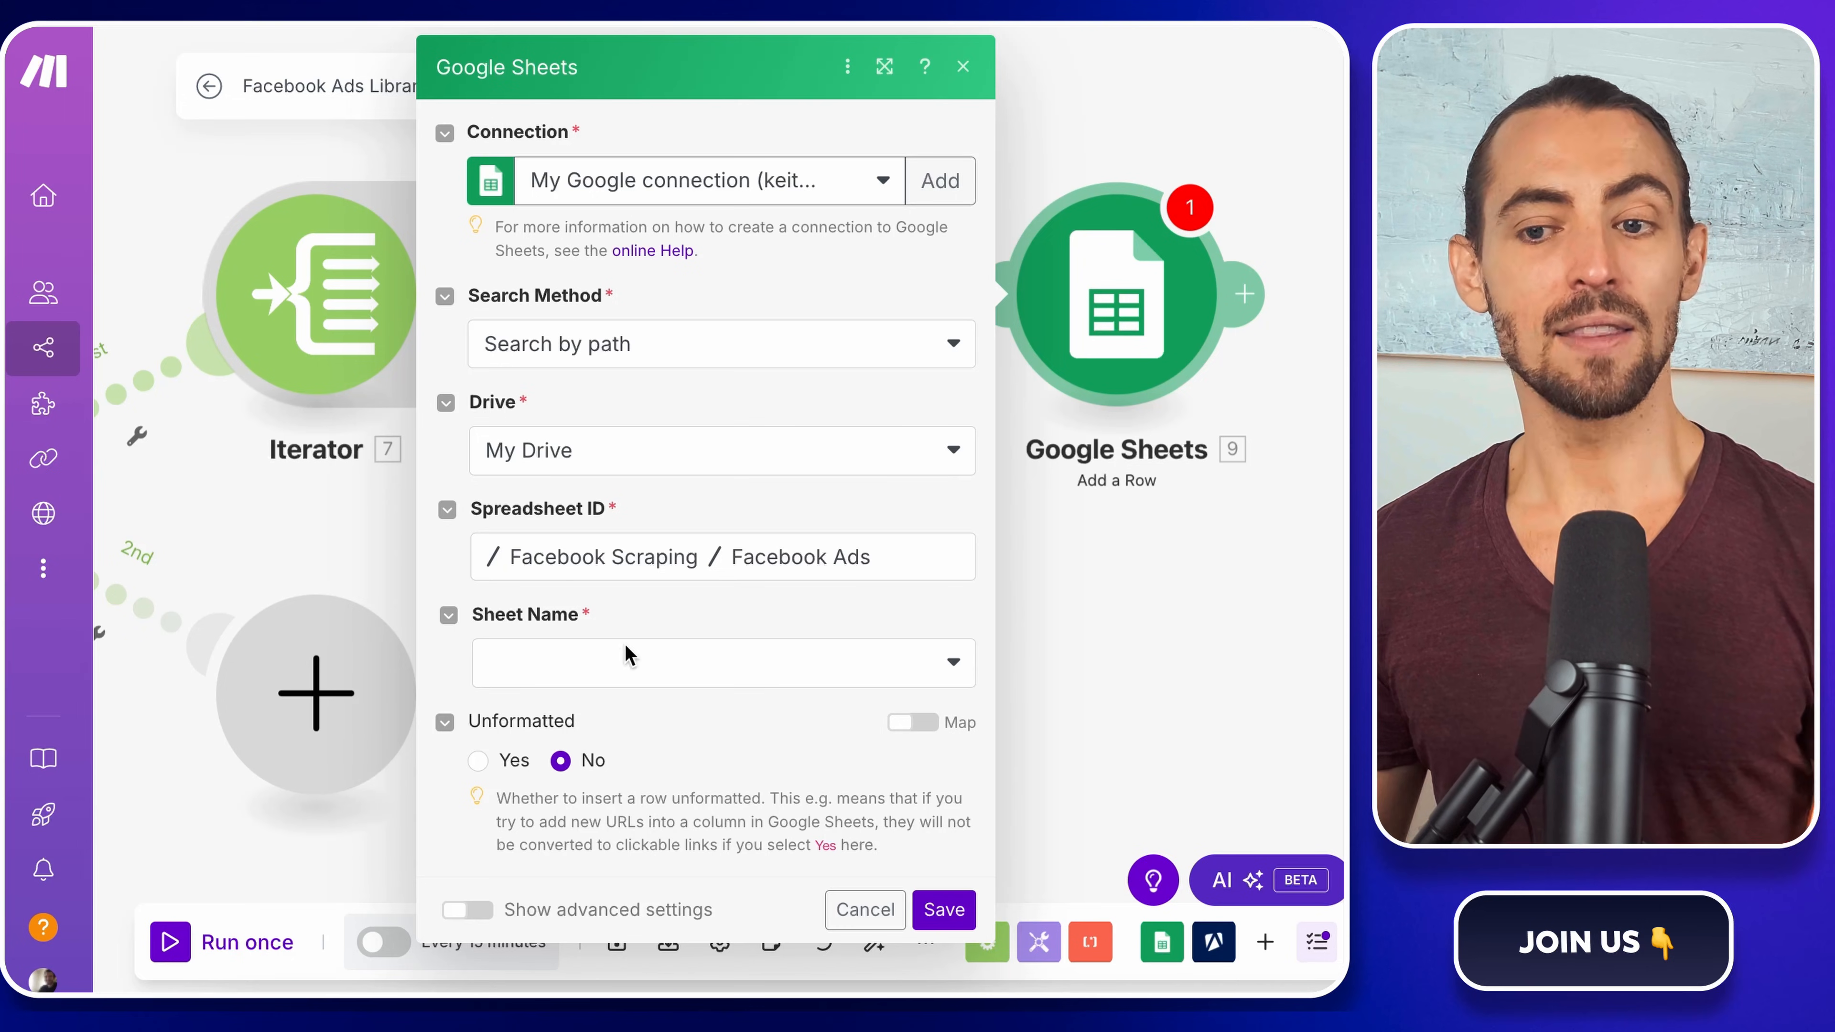
left_click(629, 657)
left_click(585, 751)
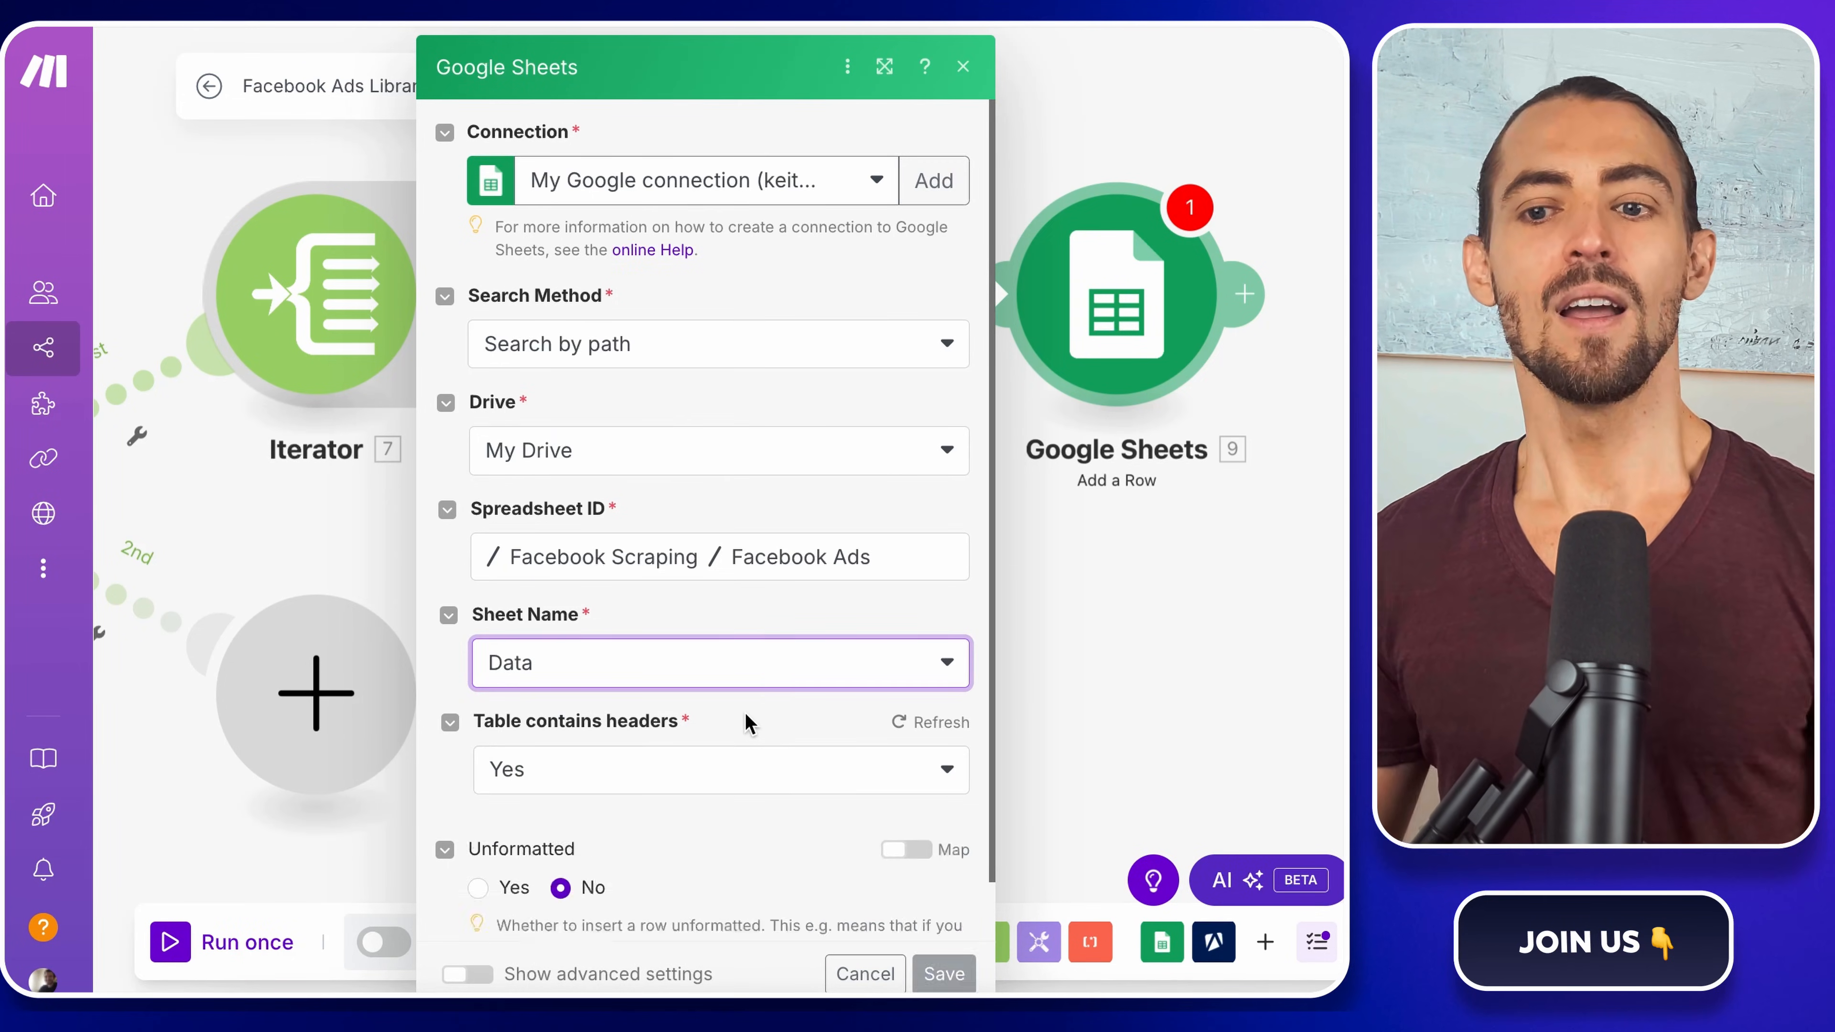
- Review the Add a Row module's value mappings for Search URL, Ad URL, Page Name and Page URL
scroll(745, 712, "down", 5)
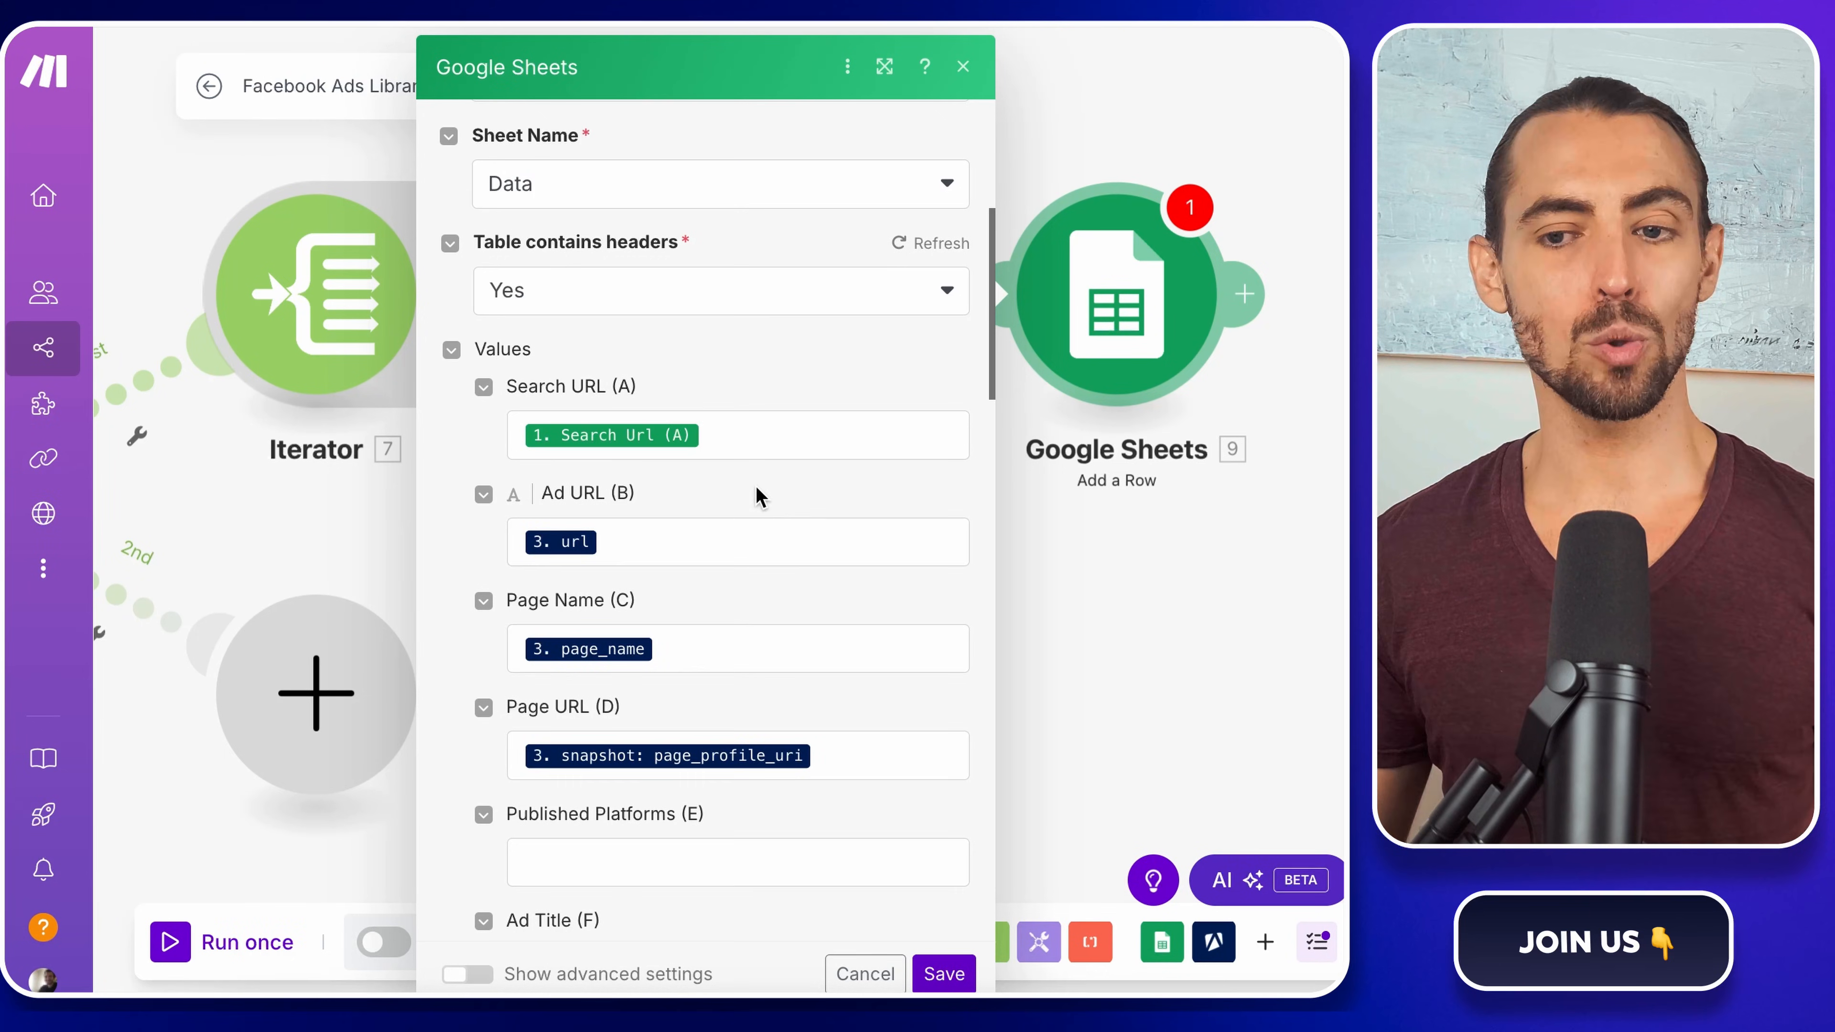
left_click(672, 483)
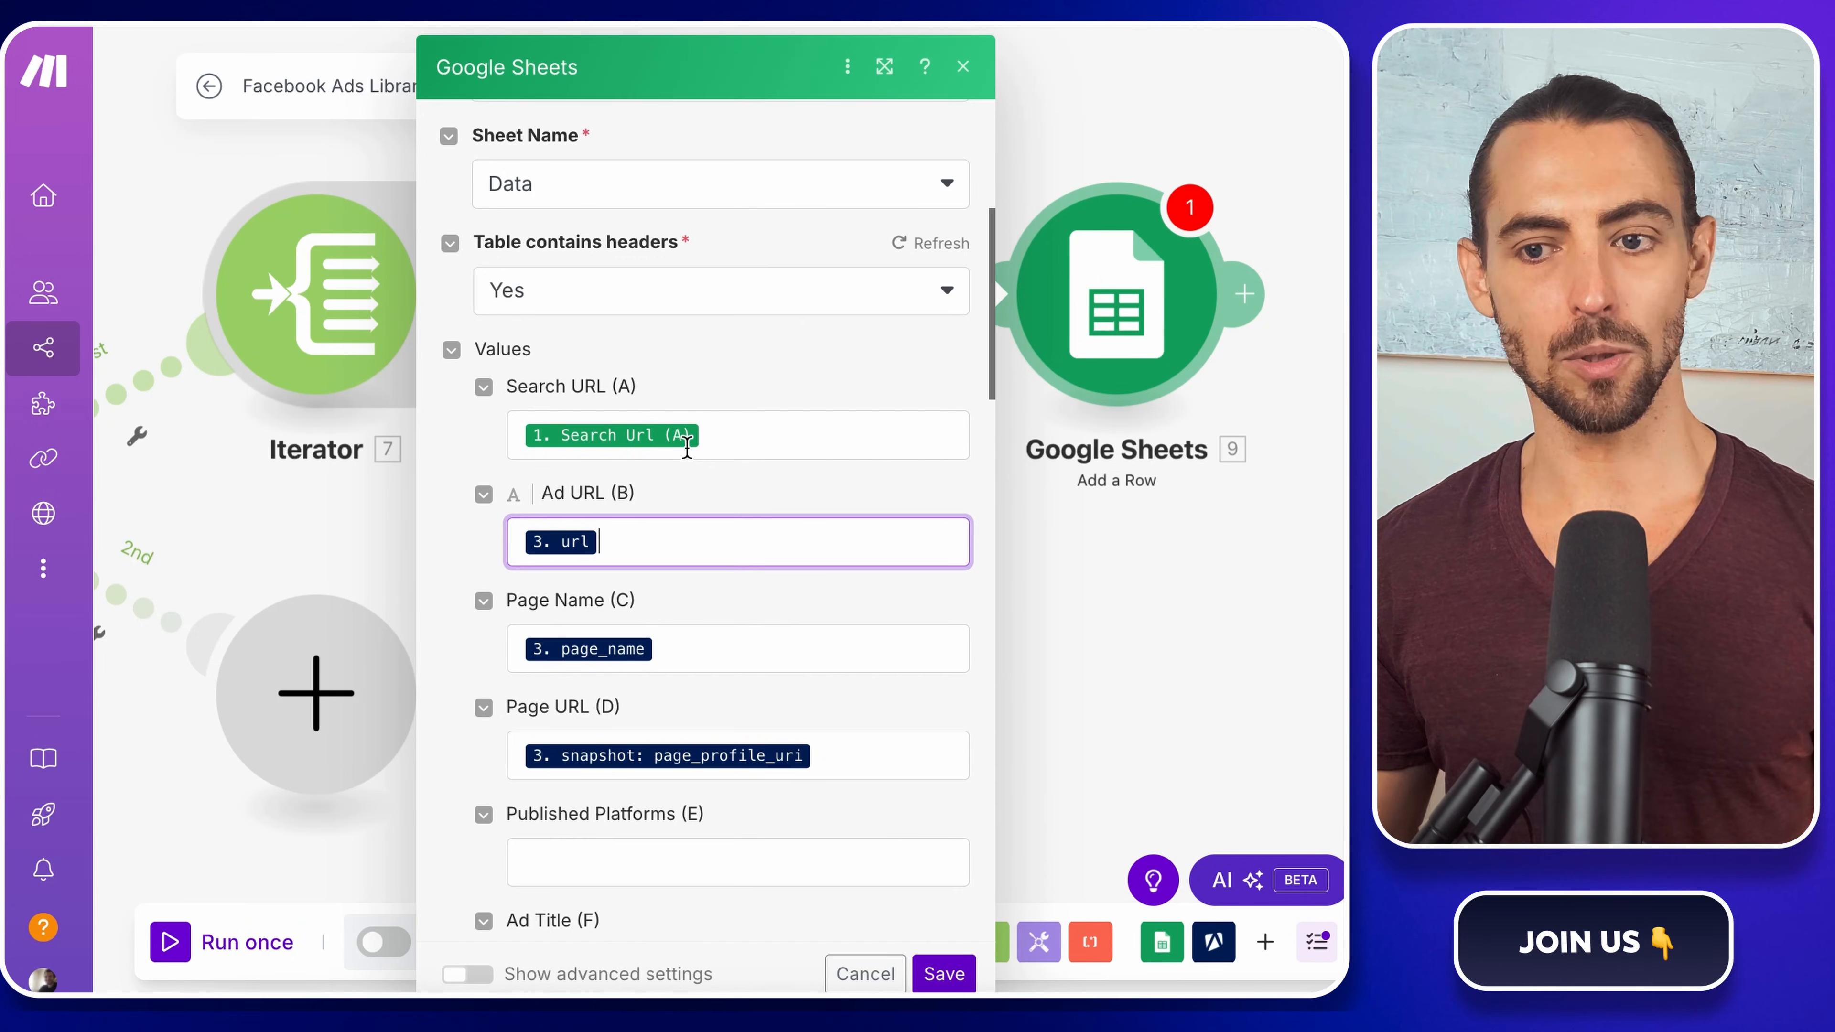
left_click(708, 441)
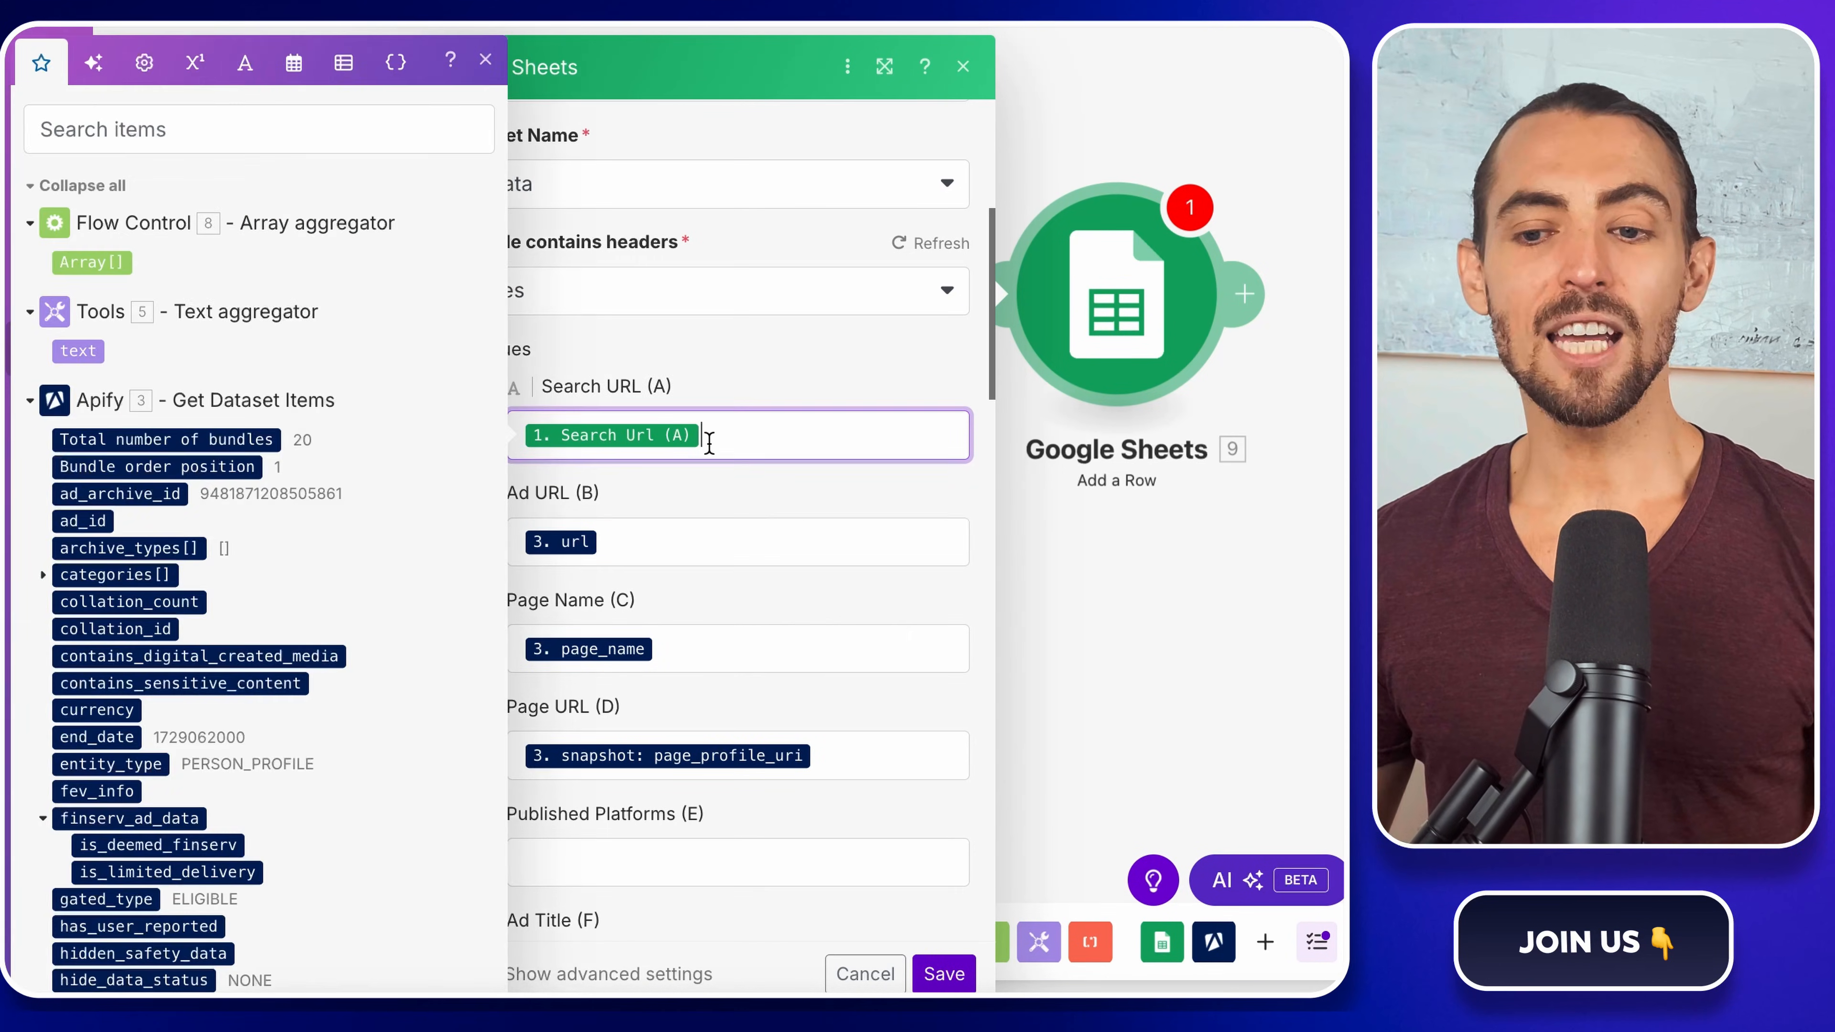
left_click(704, 483)
scroll(627, 543, "down", 2)
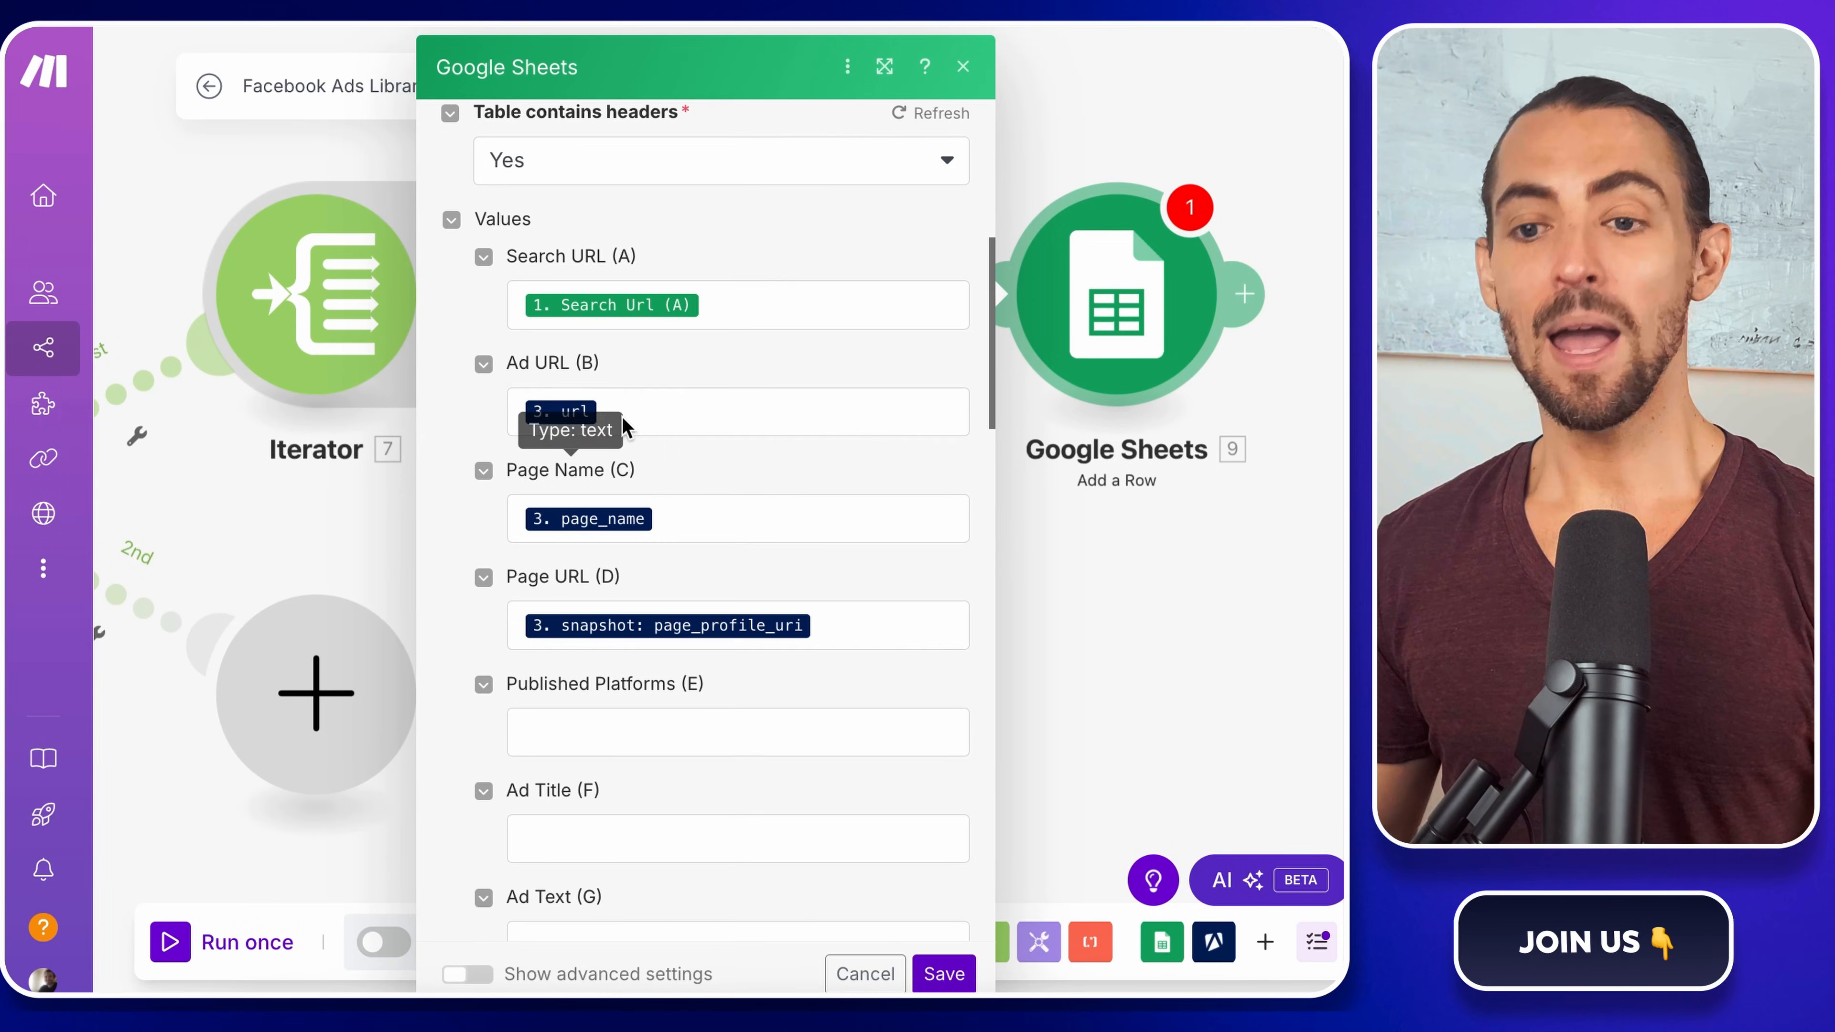
scroll(687, 507, "down", 1)
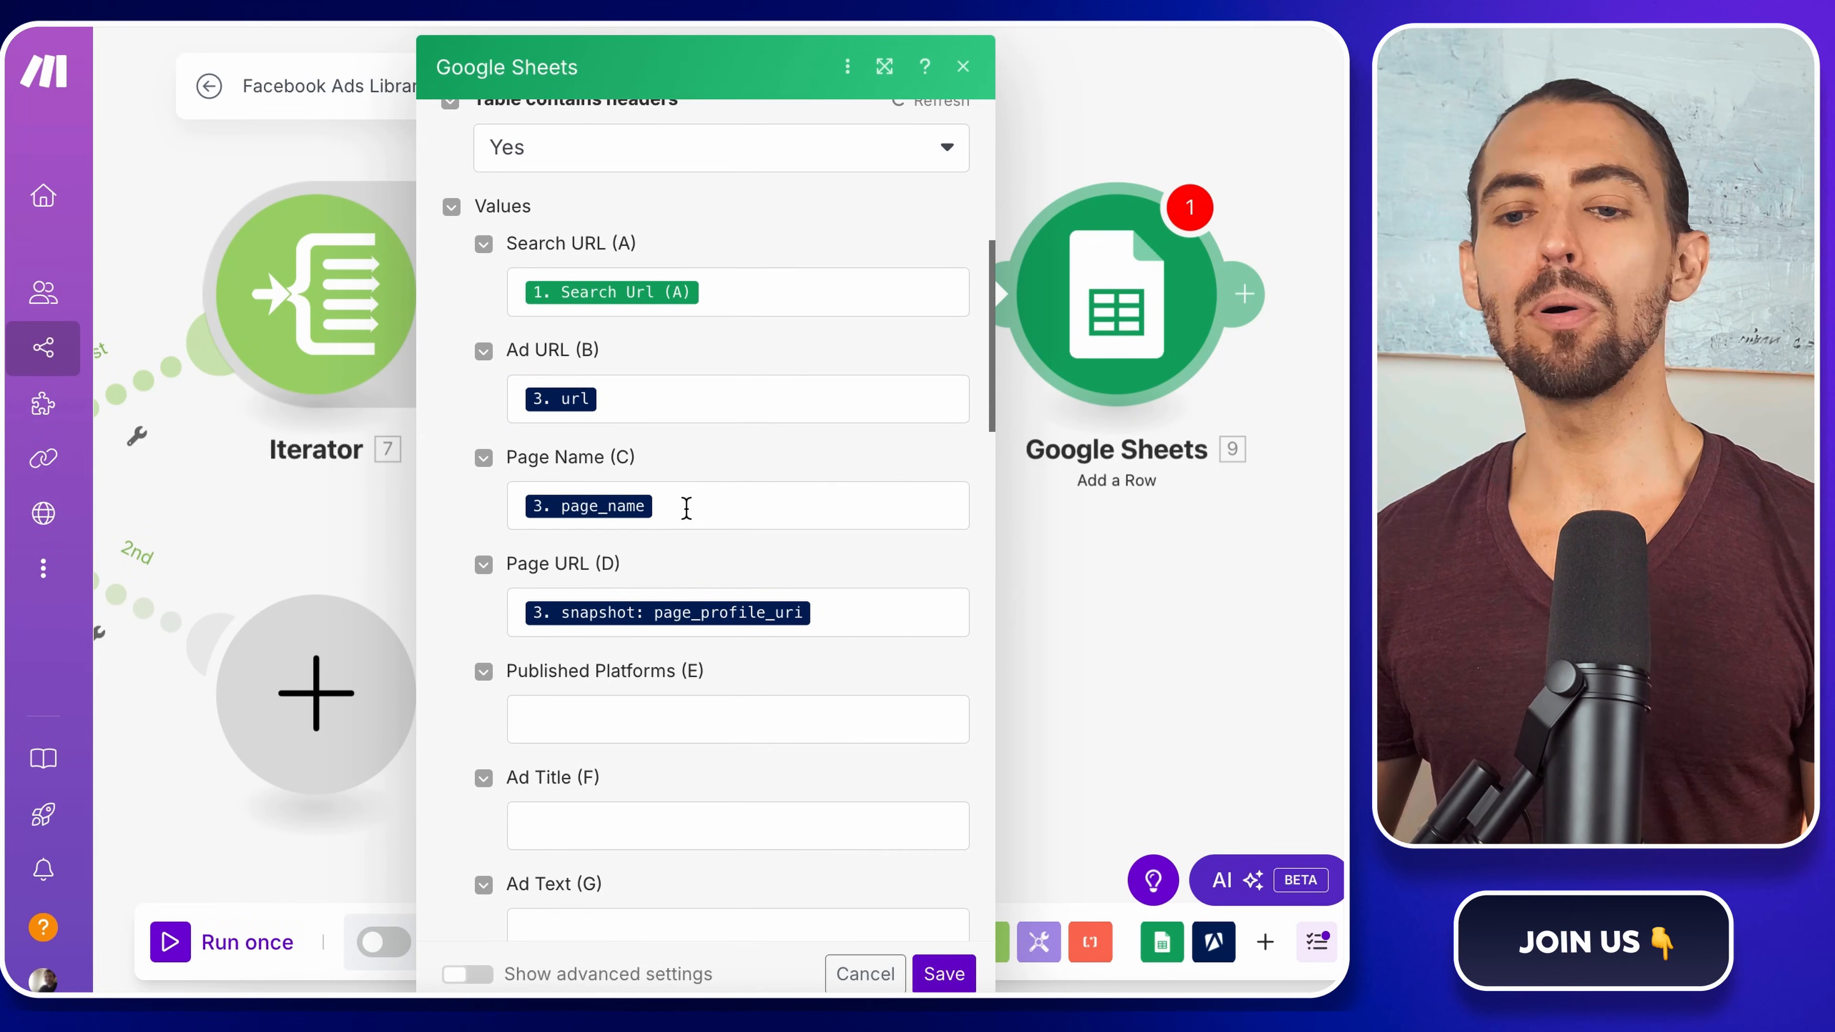
scroll(838, 614, "down", 1)
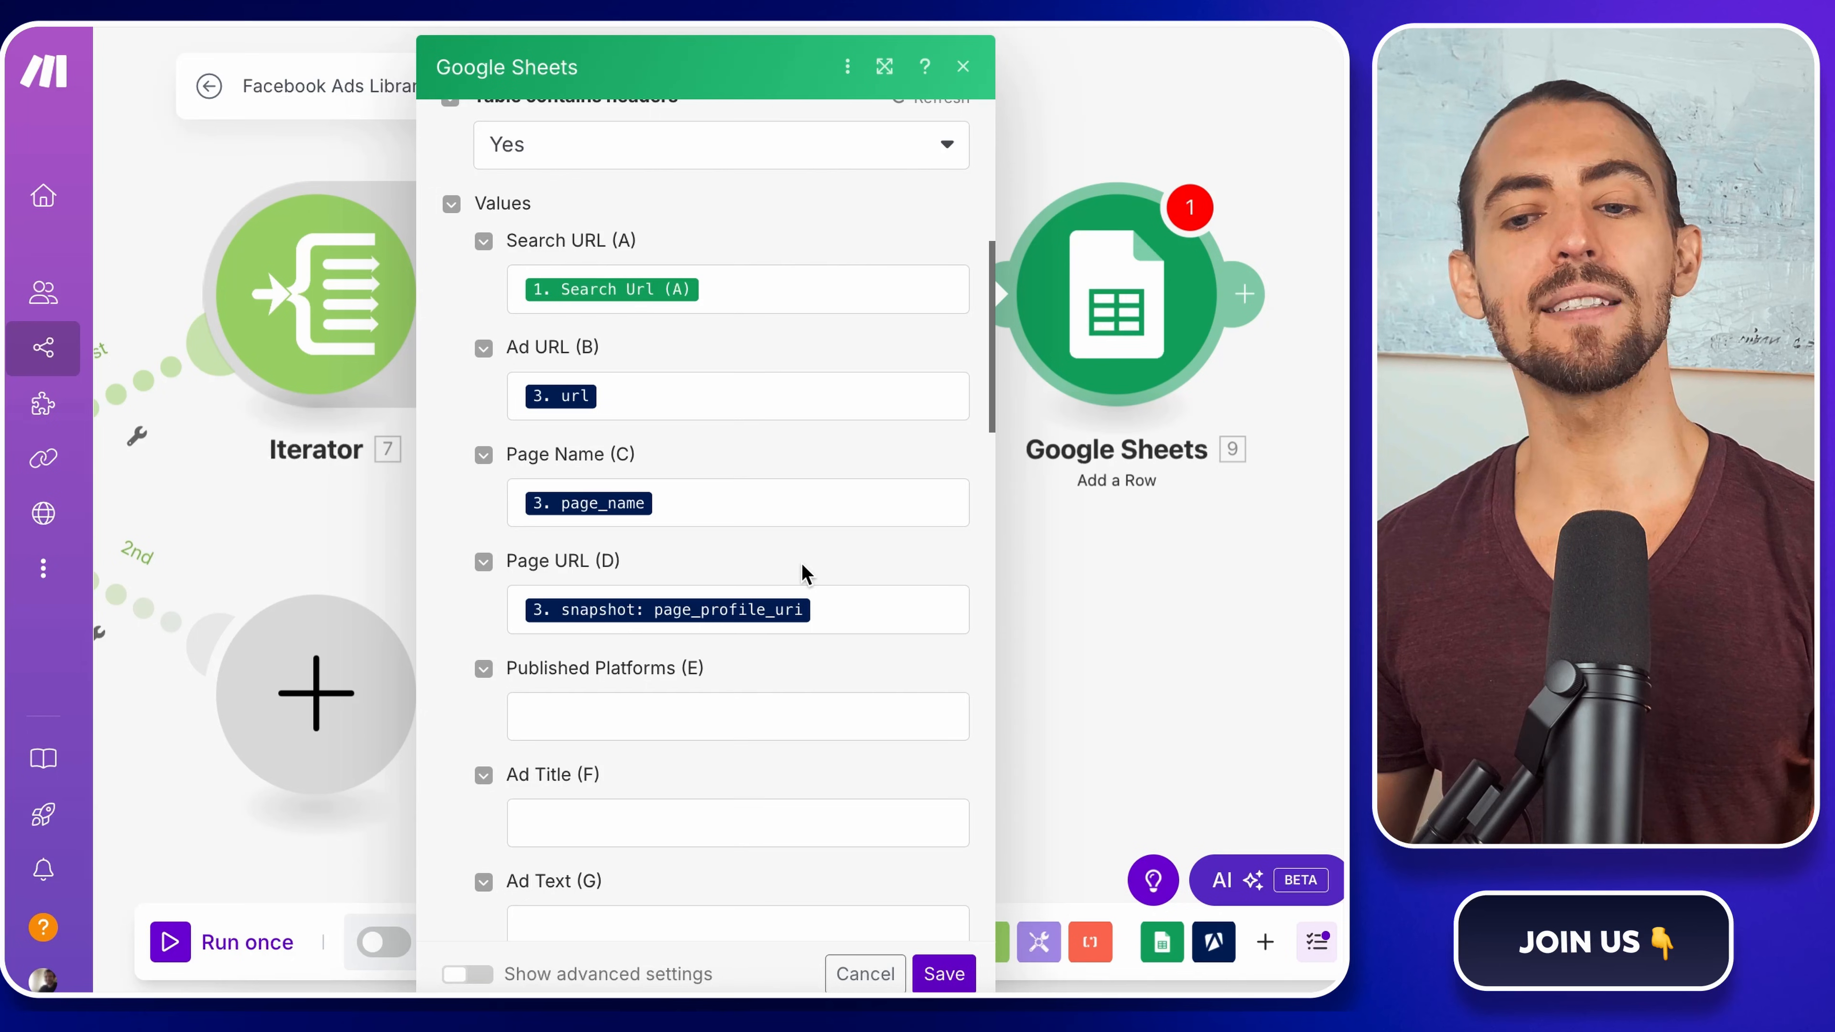
left_click(760, 500)
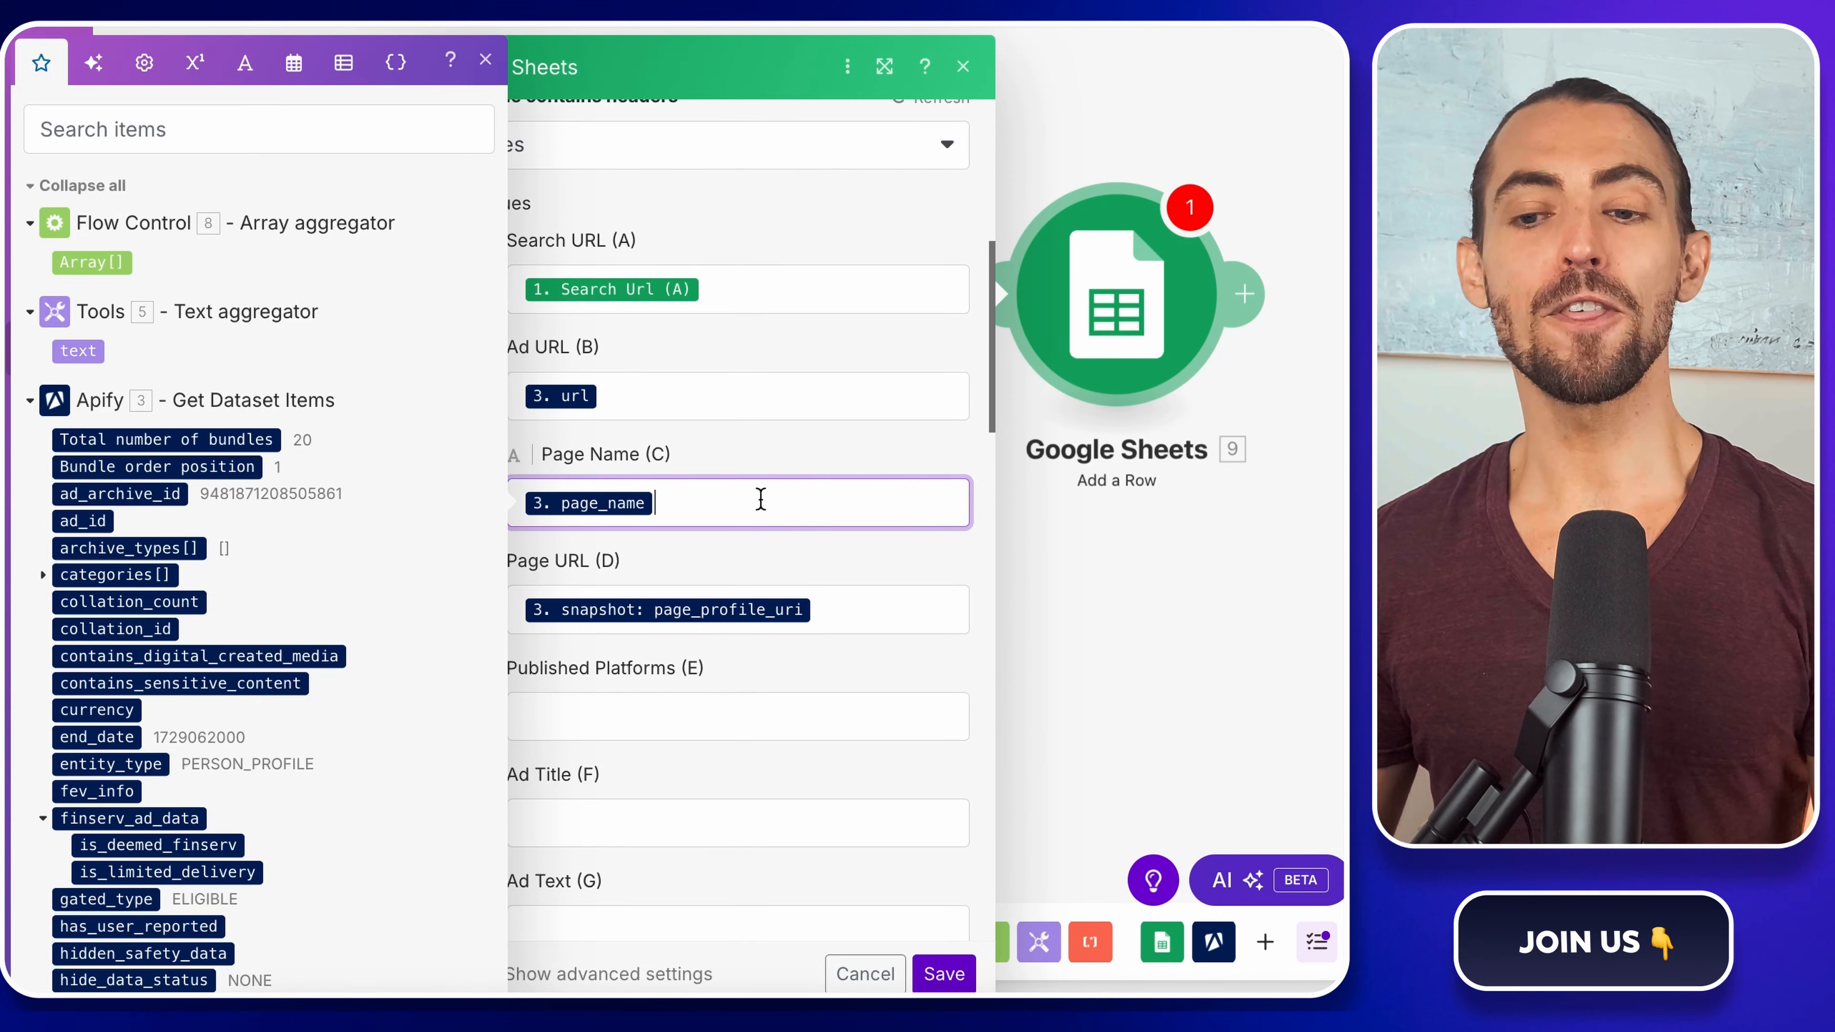
- Map the Published Platforms (E) column to the Text aggregator's text output
scroll(760, 498, "down", 5)
left_click(706, 393)
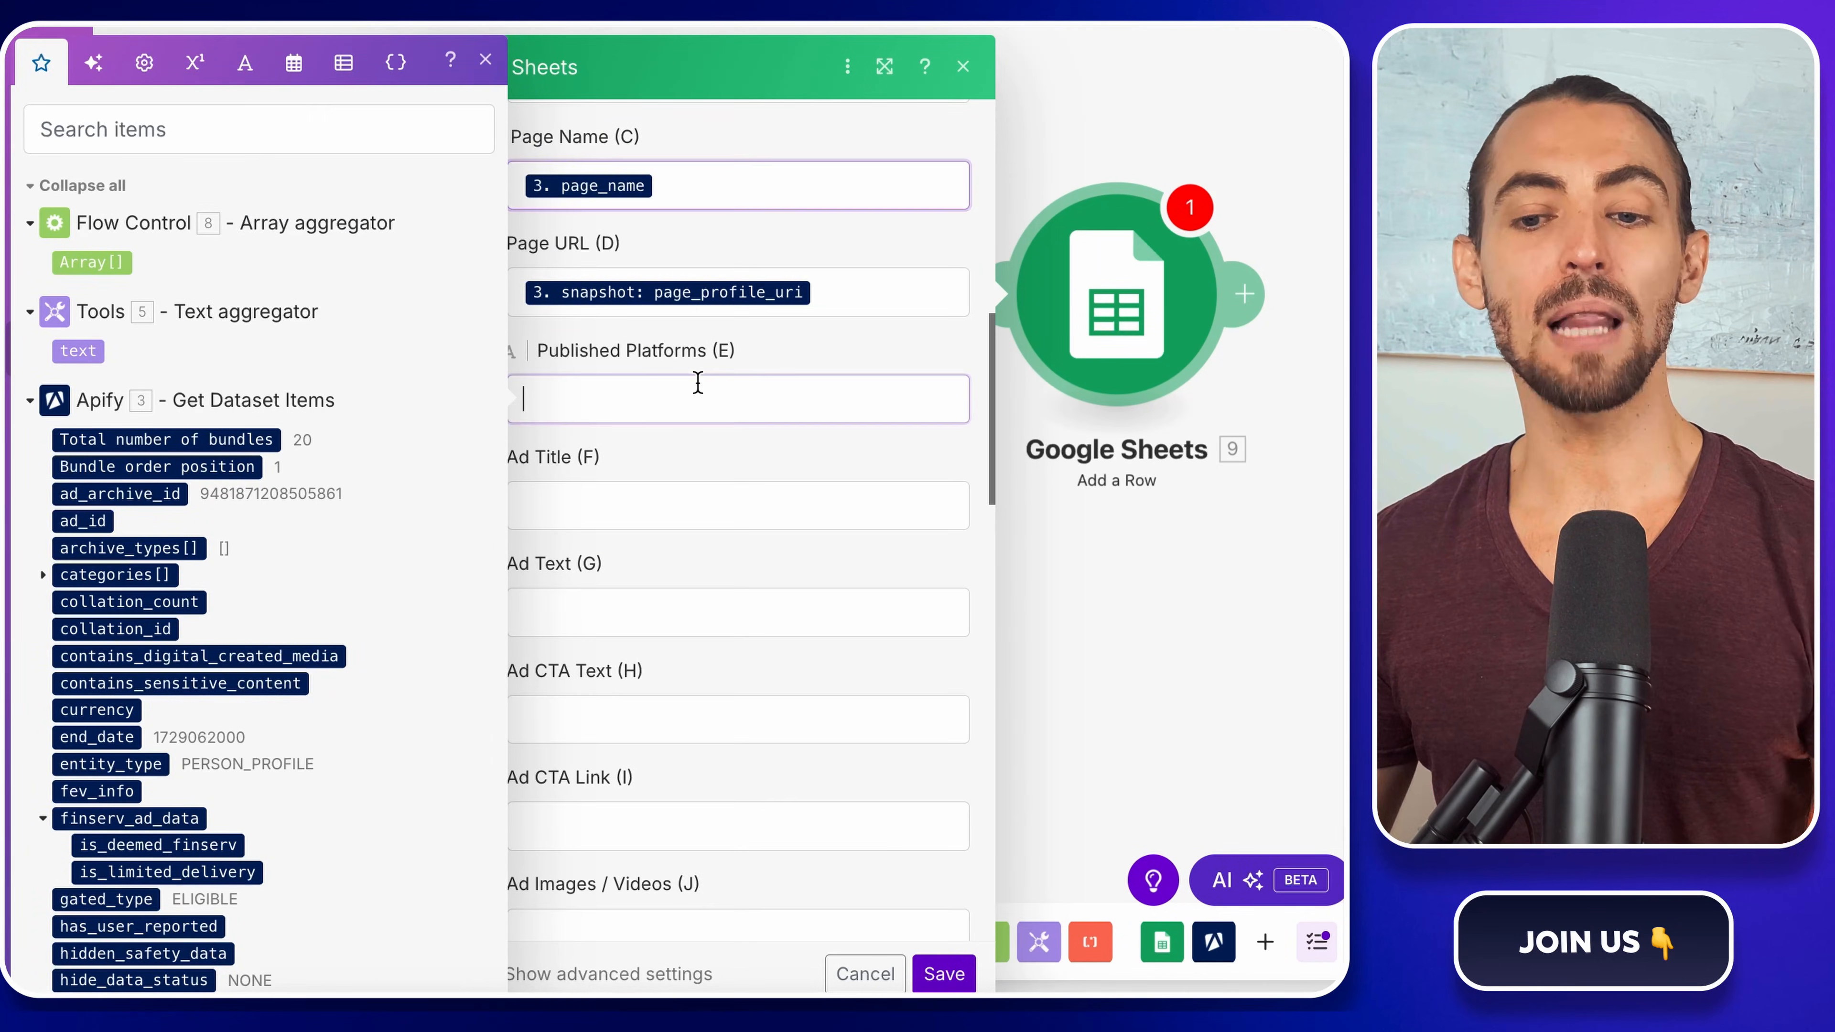
scroll(658, 393, "up", 1)
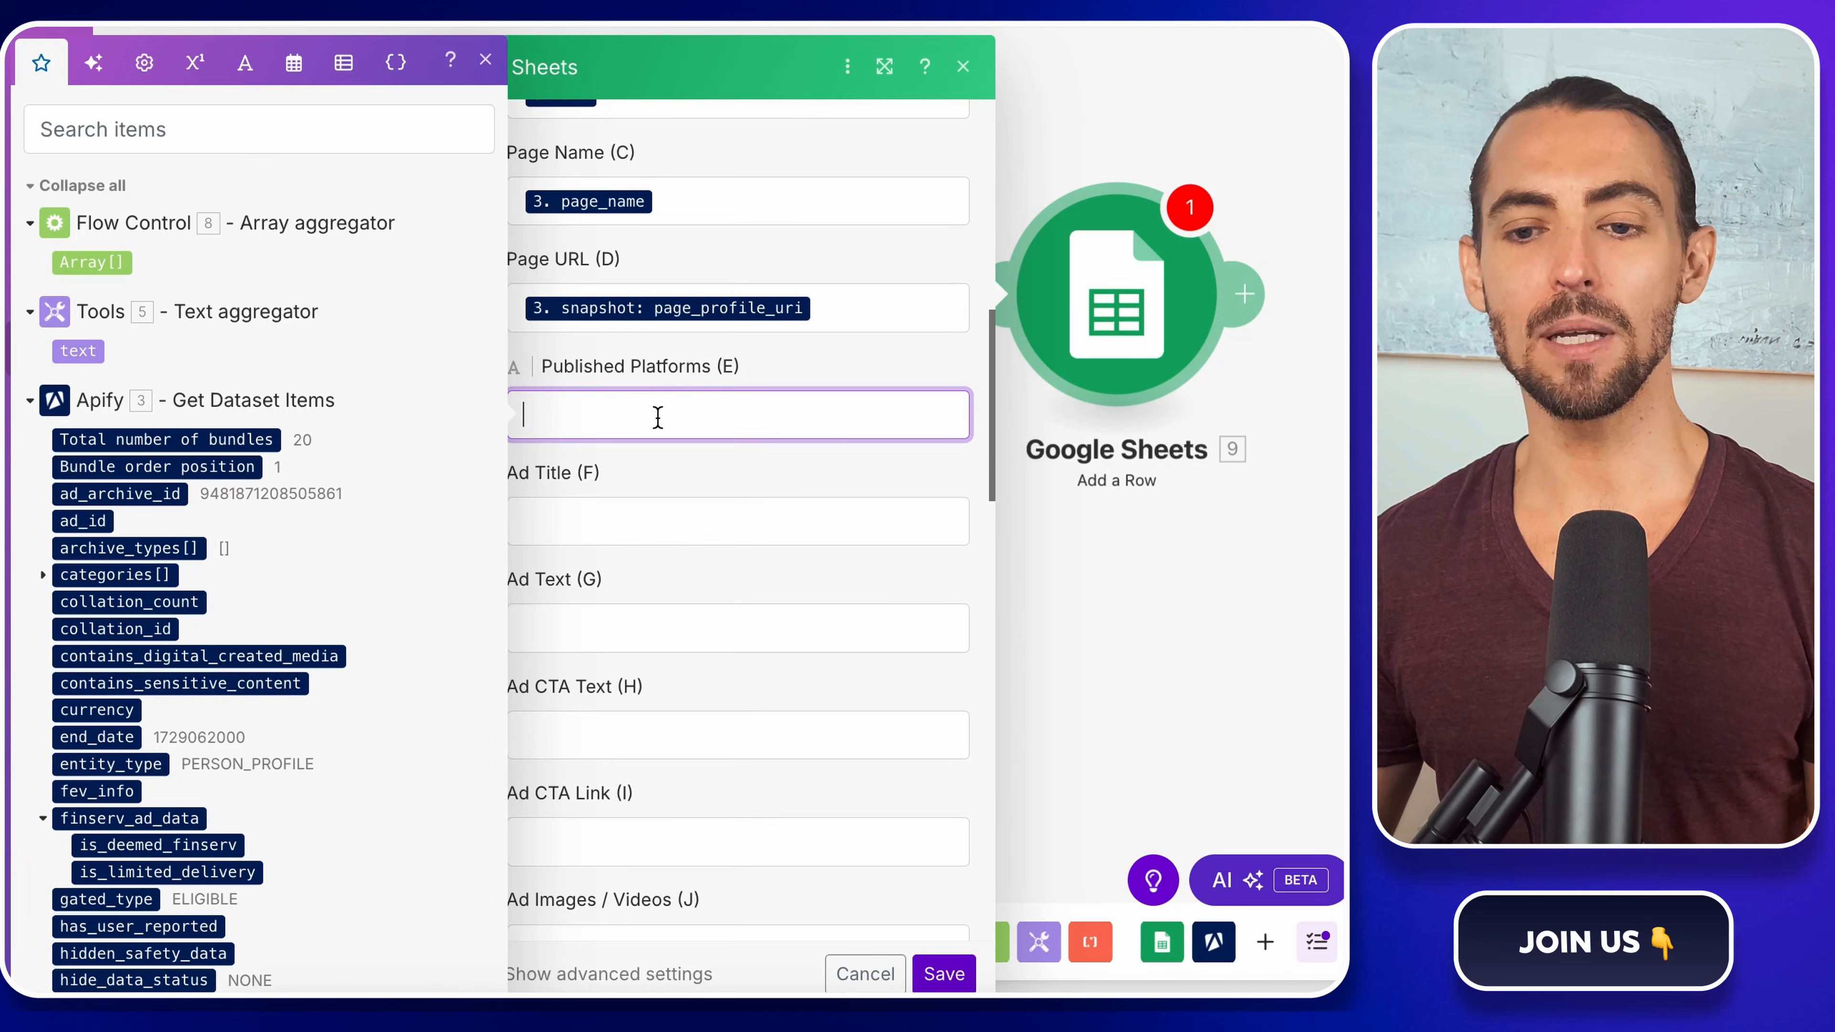
scroll(673, 395, "up", 1)
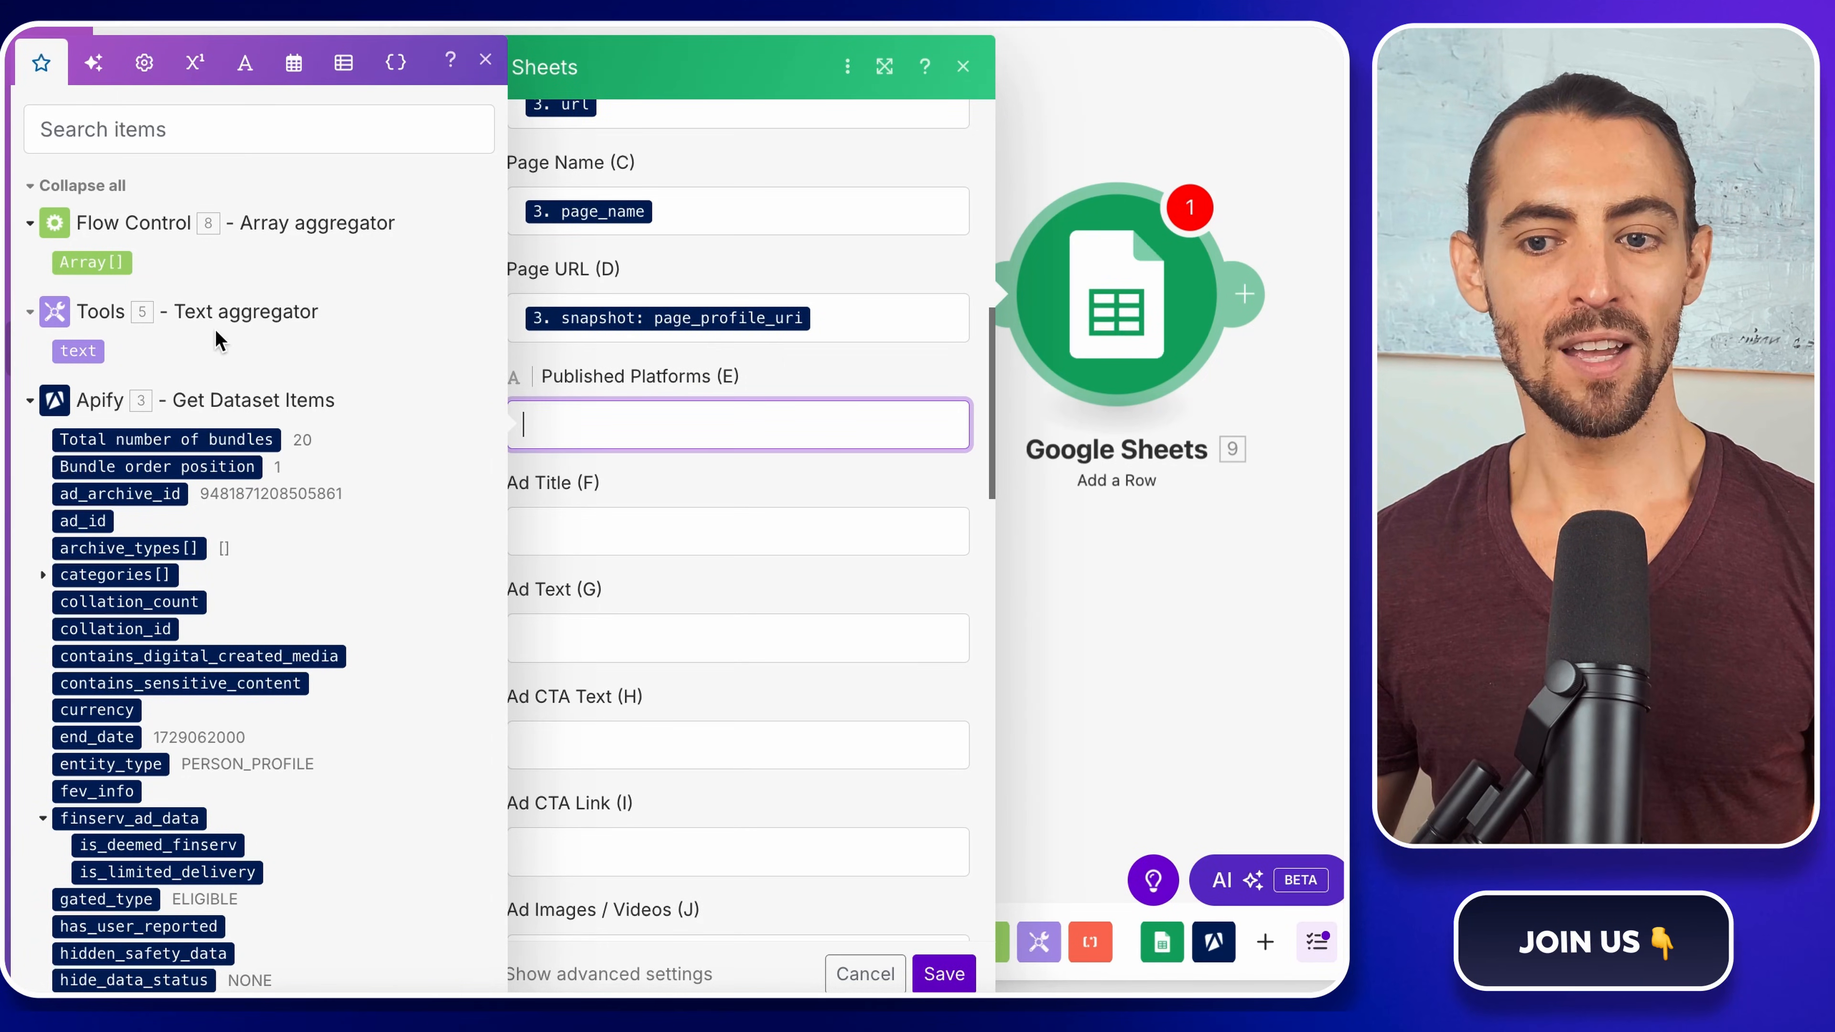
left_click(85, 353)
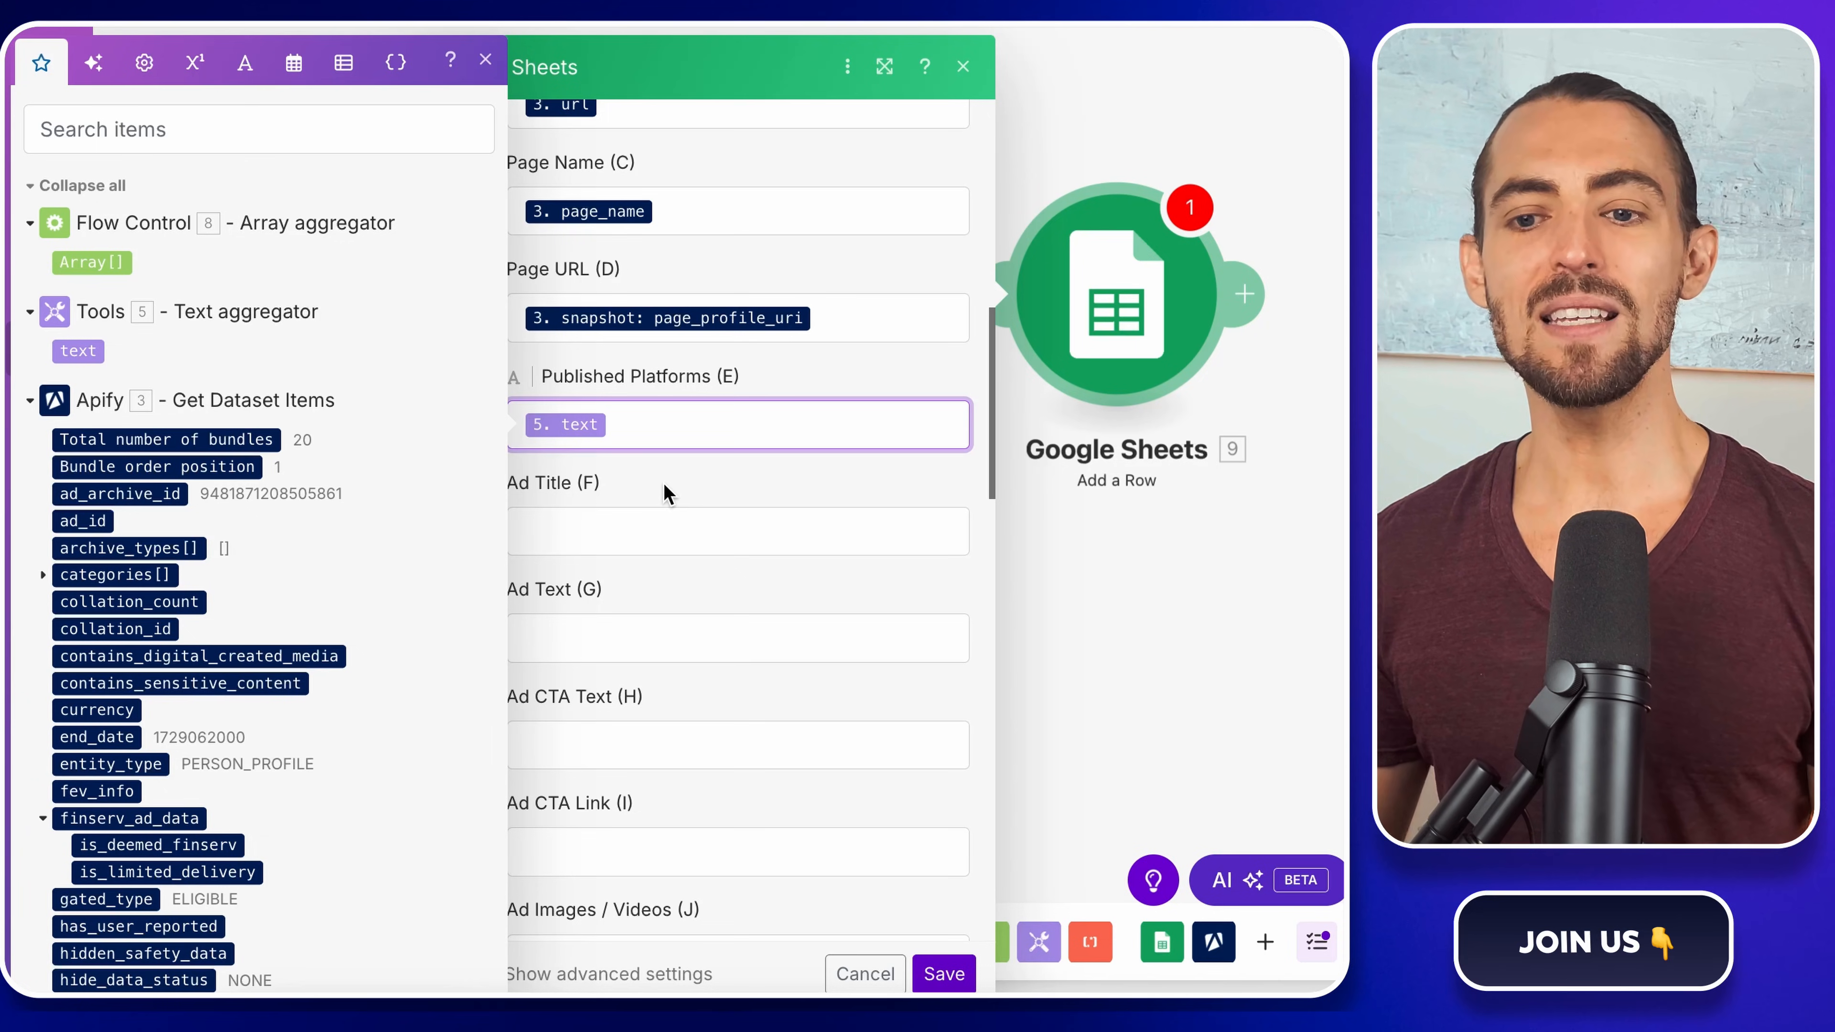
- Map Ad Title (F) to title and Ad Text (G) to body from the Apify snapshot's cards array
scroll(663, 483, "down", 2)
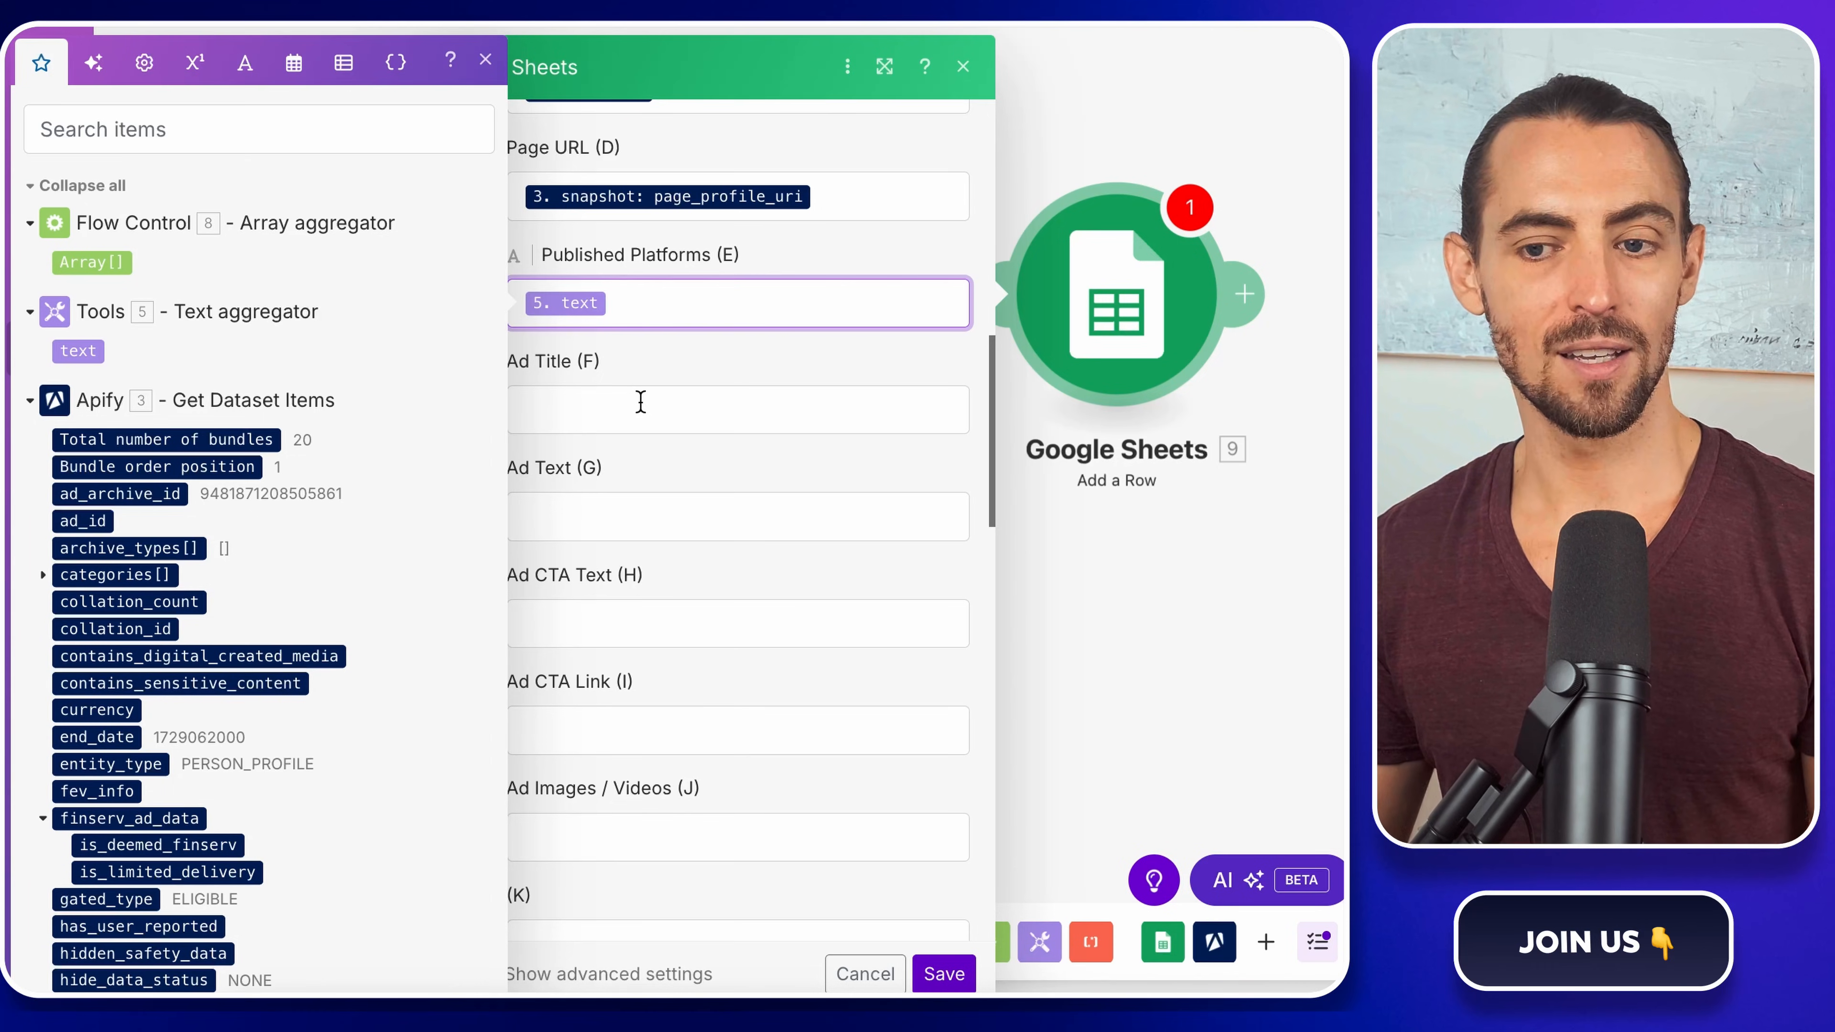
left_click(608, 406)
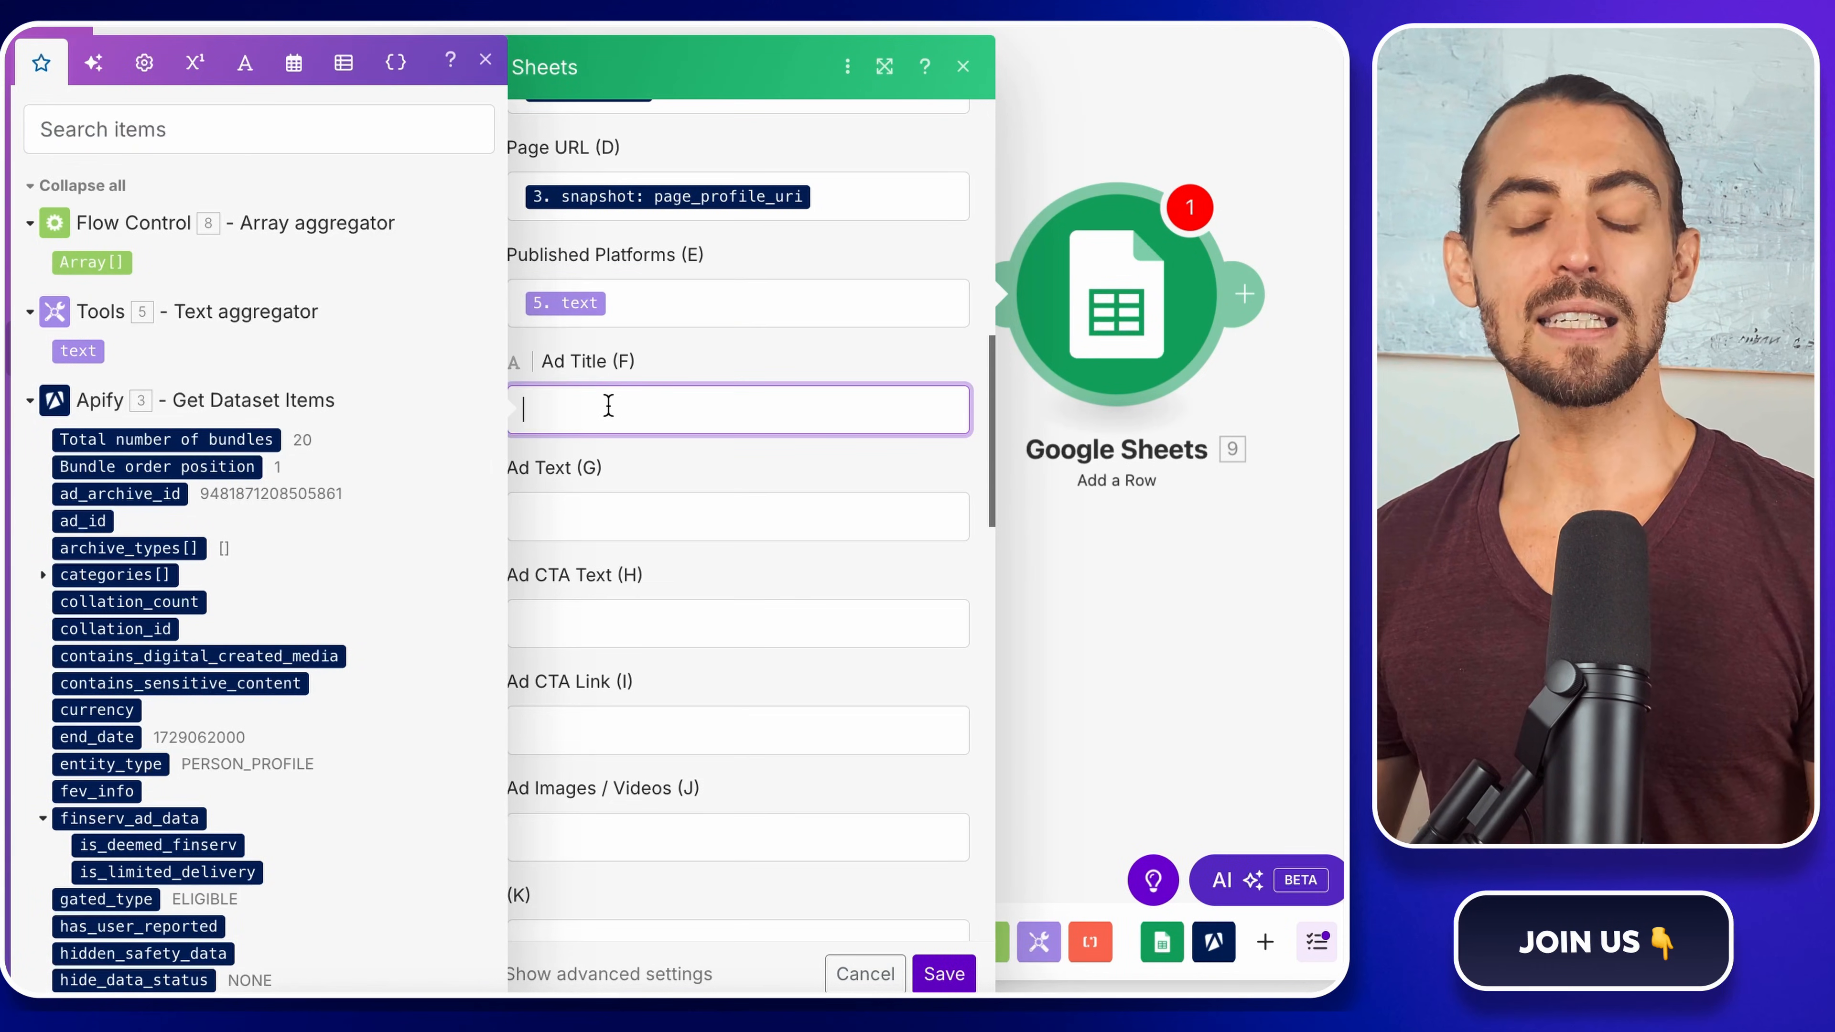
scroll(368, 578, "down", 5)
scroll(364, 578, "down", 15)
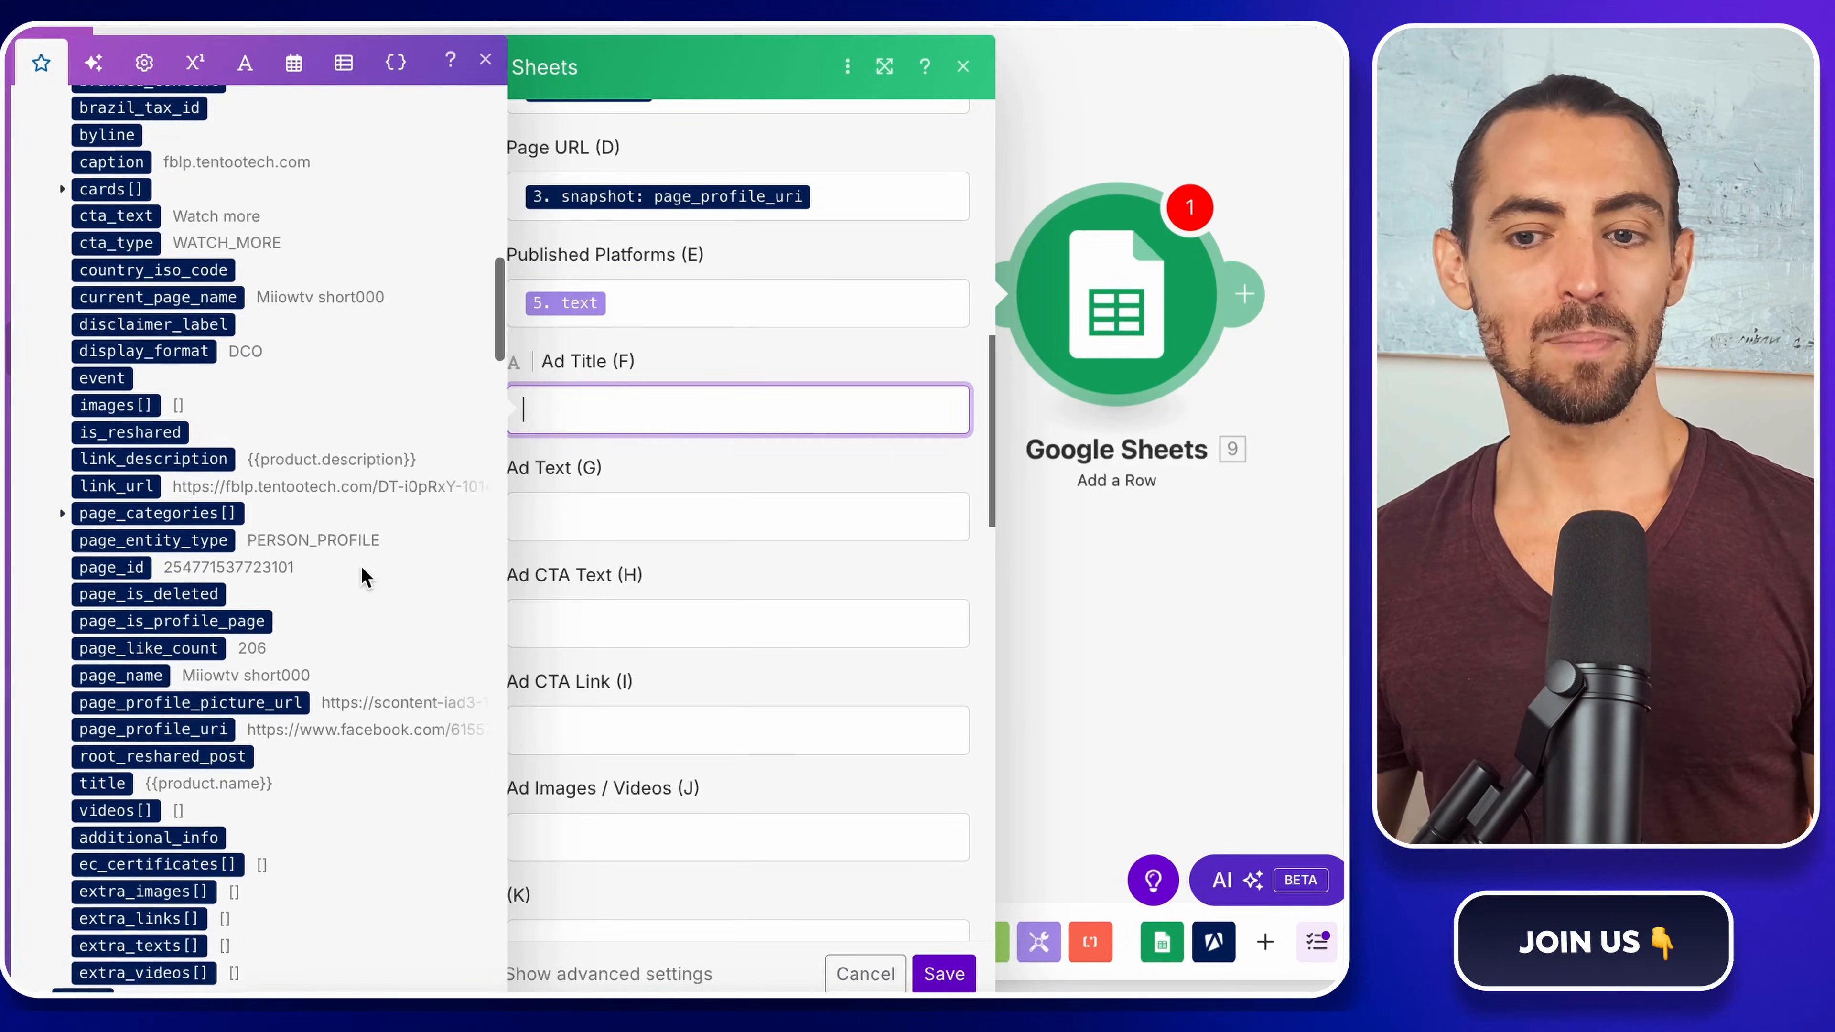
scroll(361, 564, "up", 2)
left_click(62, 226)
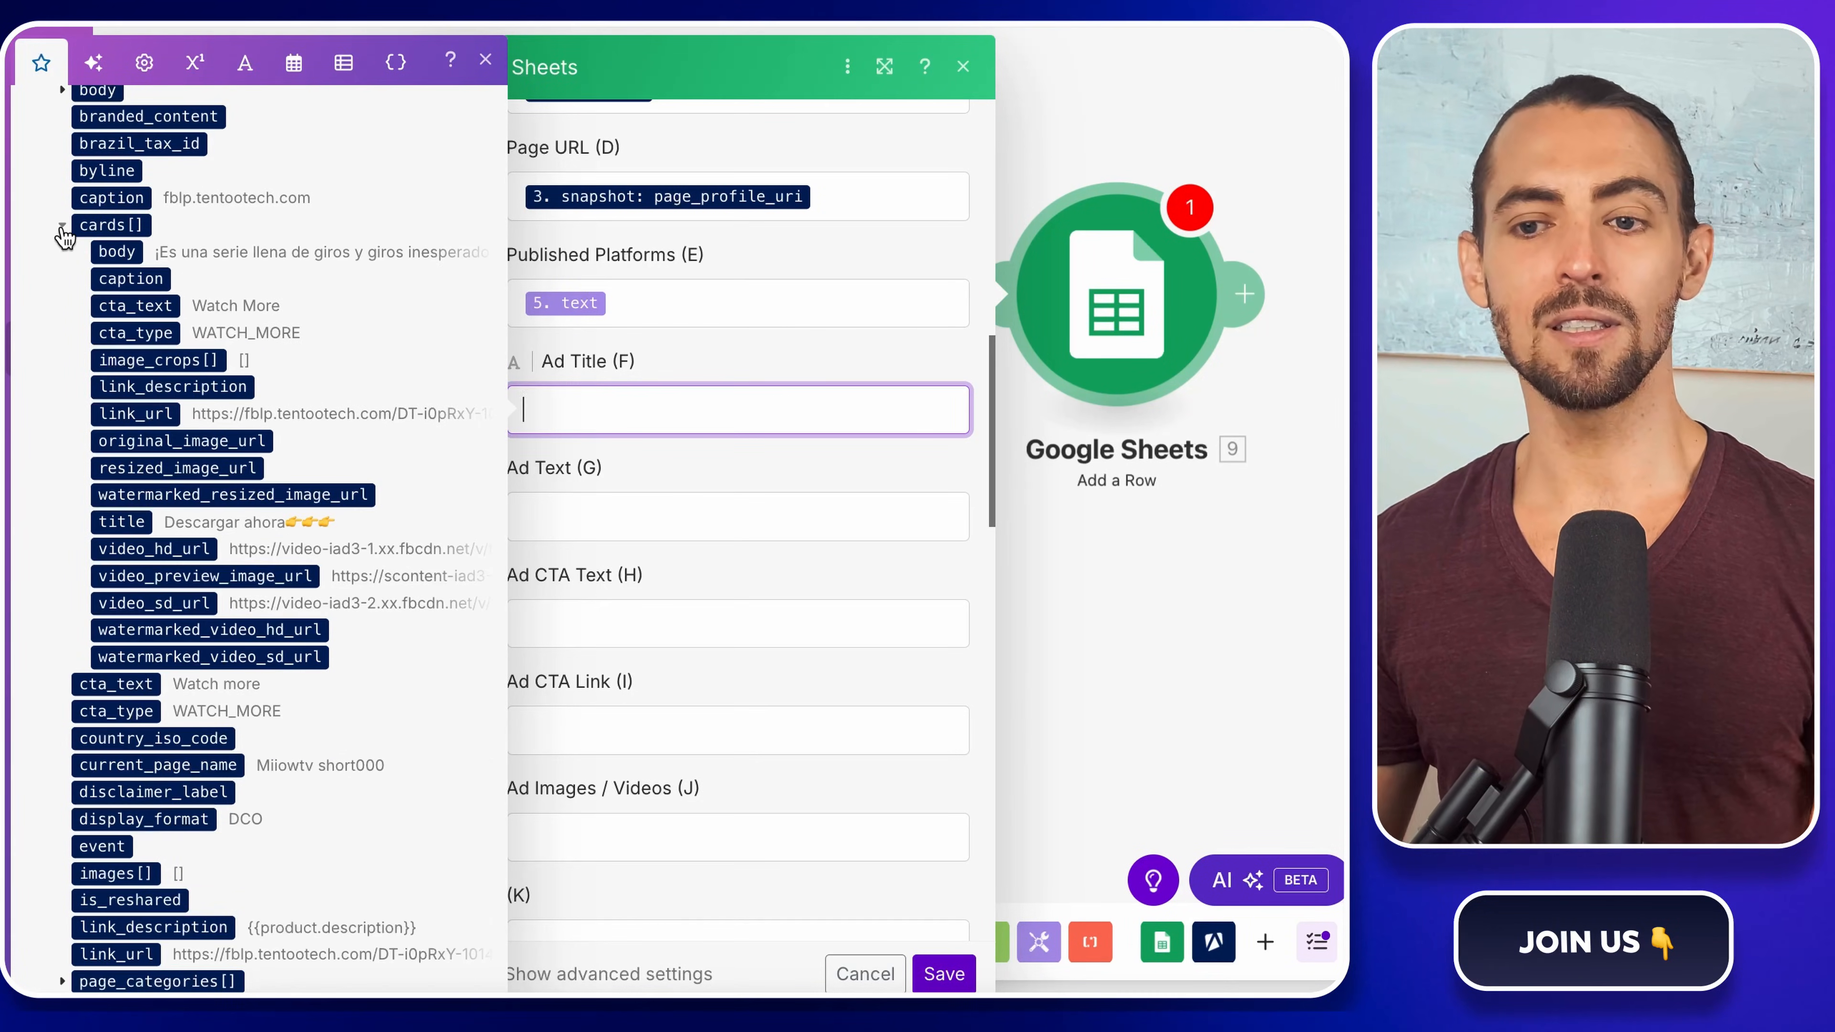
left_click(117, 522)
left_click(650, 517)
left_click(110, 232)
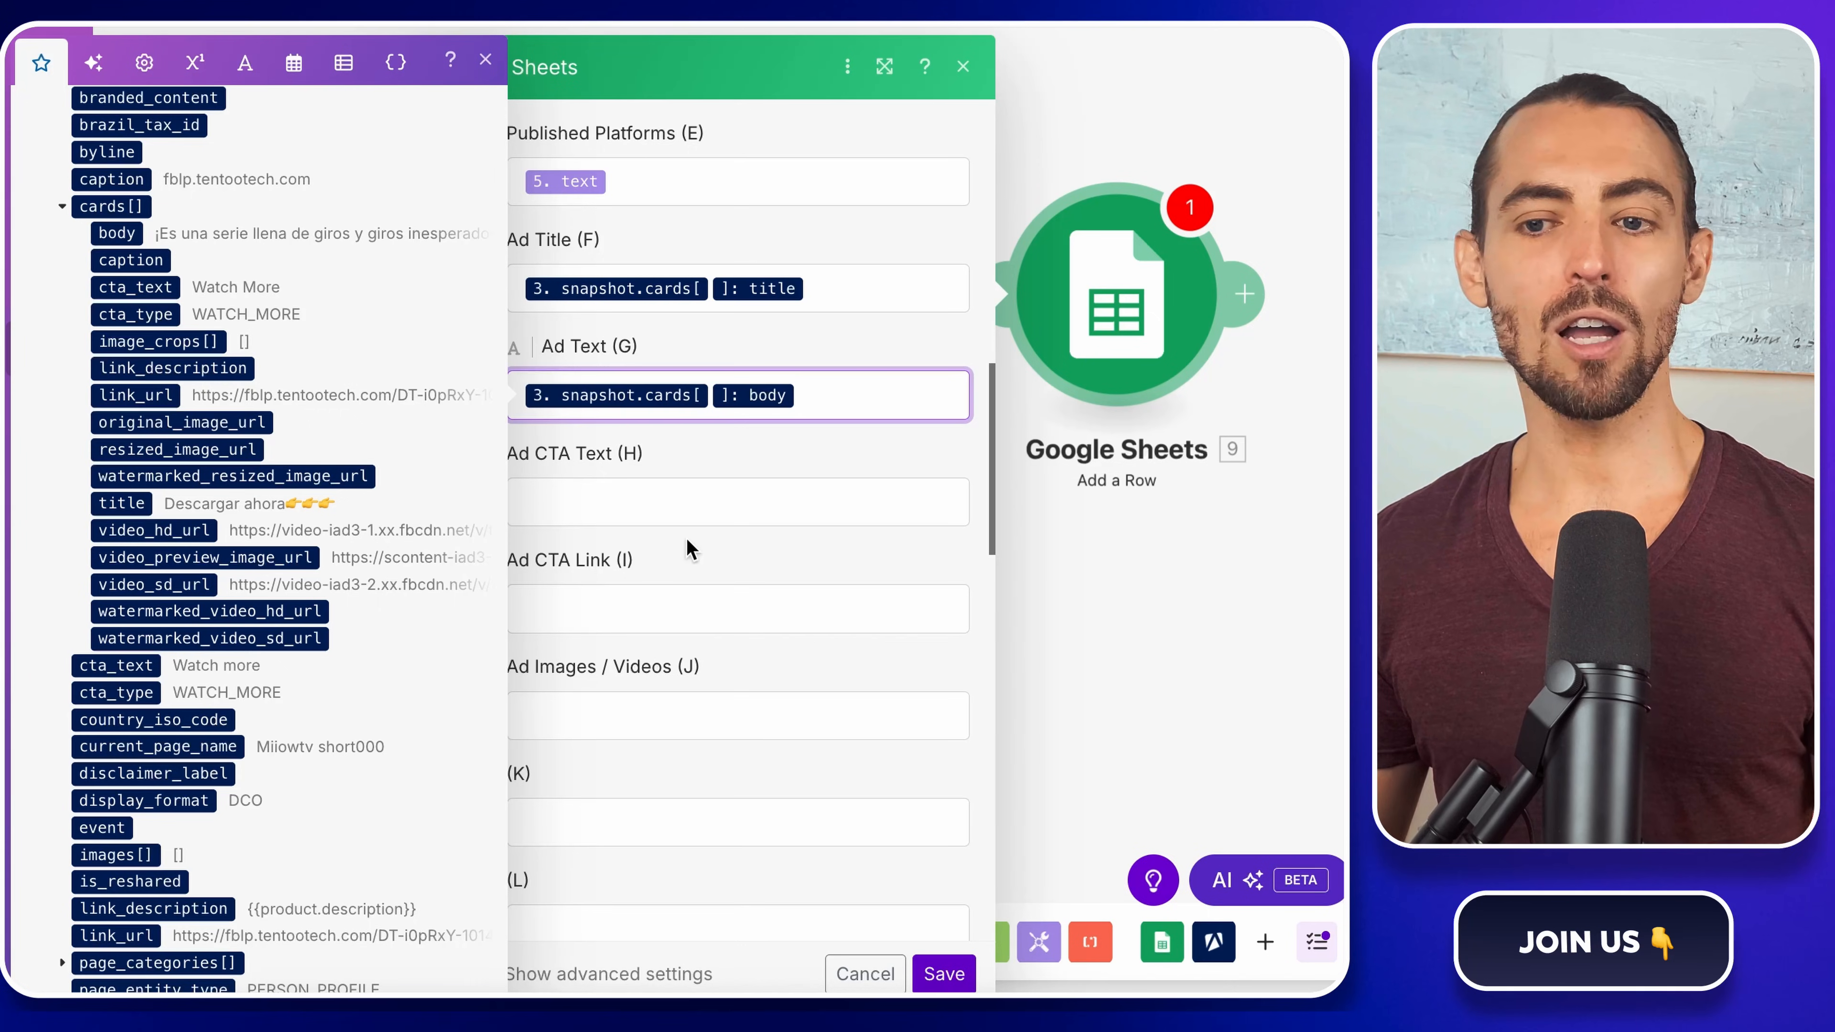
- Map Ad CTA Text (H) to cta_text and Ad CTA Link (I) to link_url from the Apify snapshot's cards array
left_click(599, 491)
left_click(137, 288)
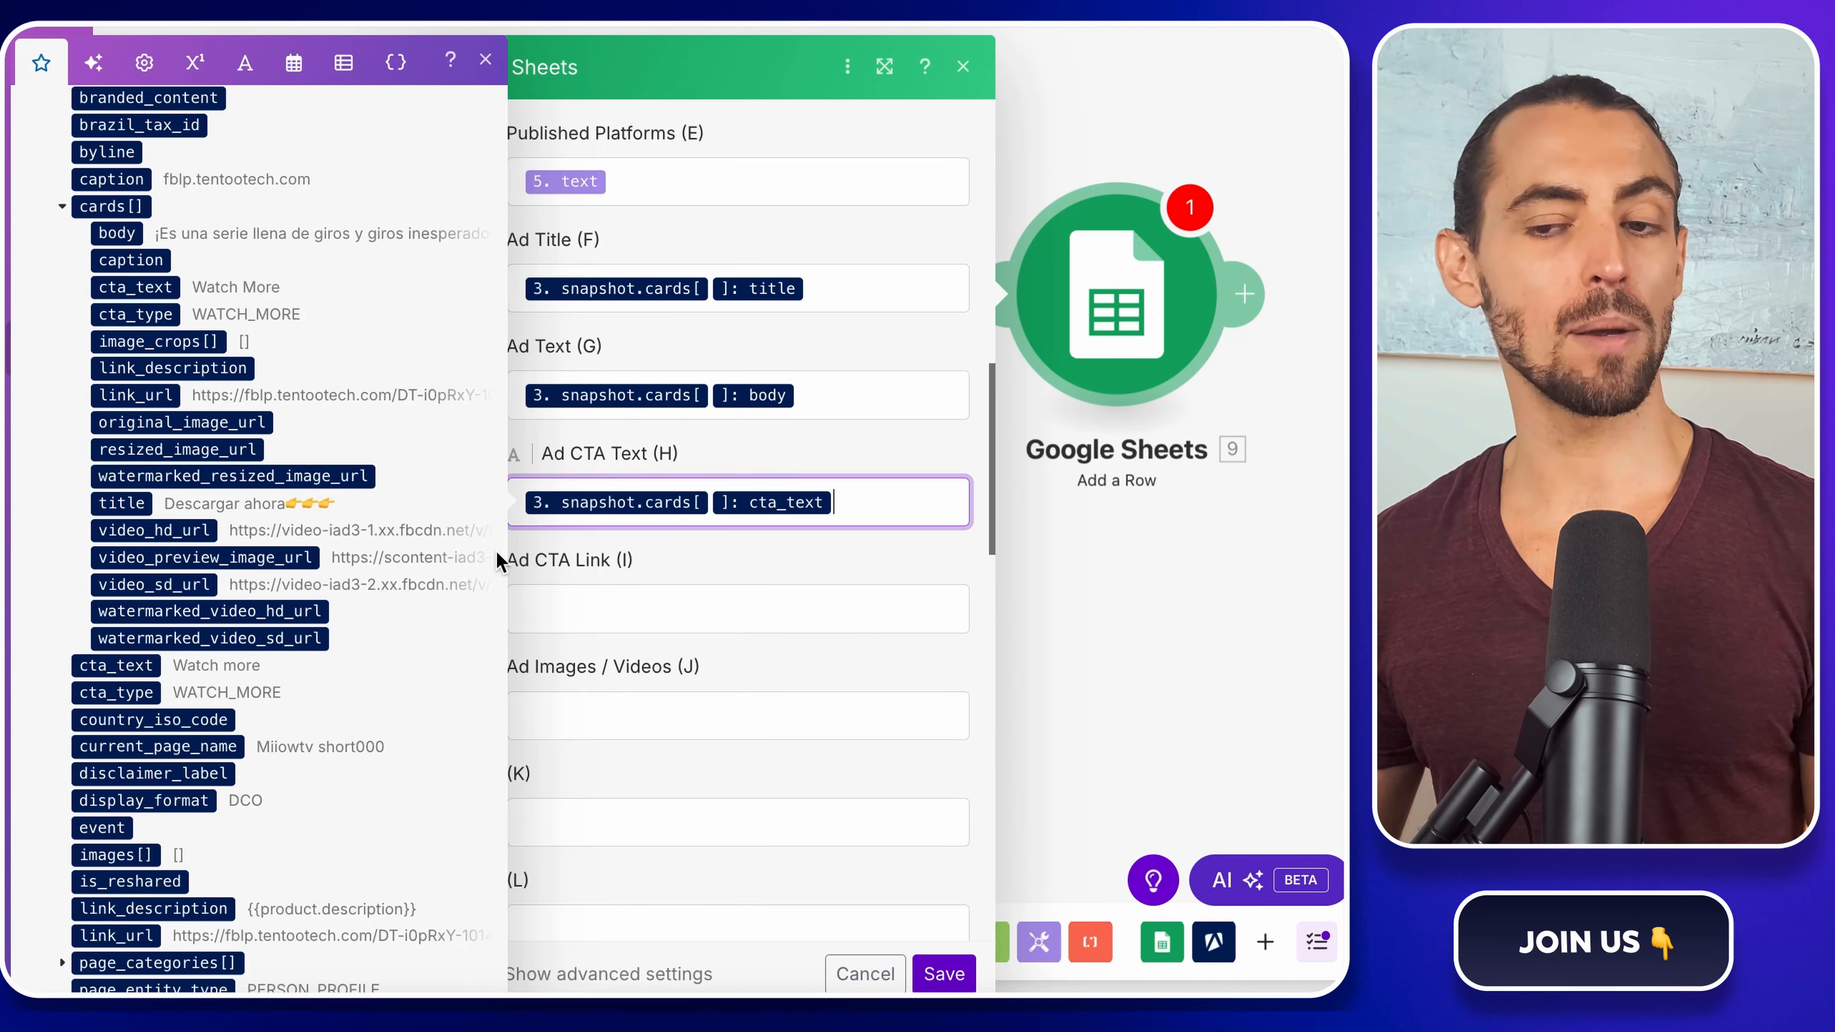
left_click(552, 607)
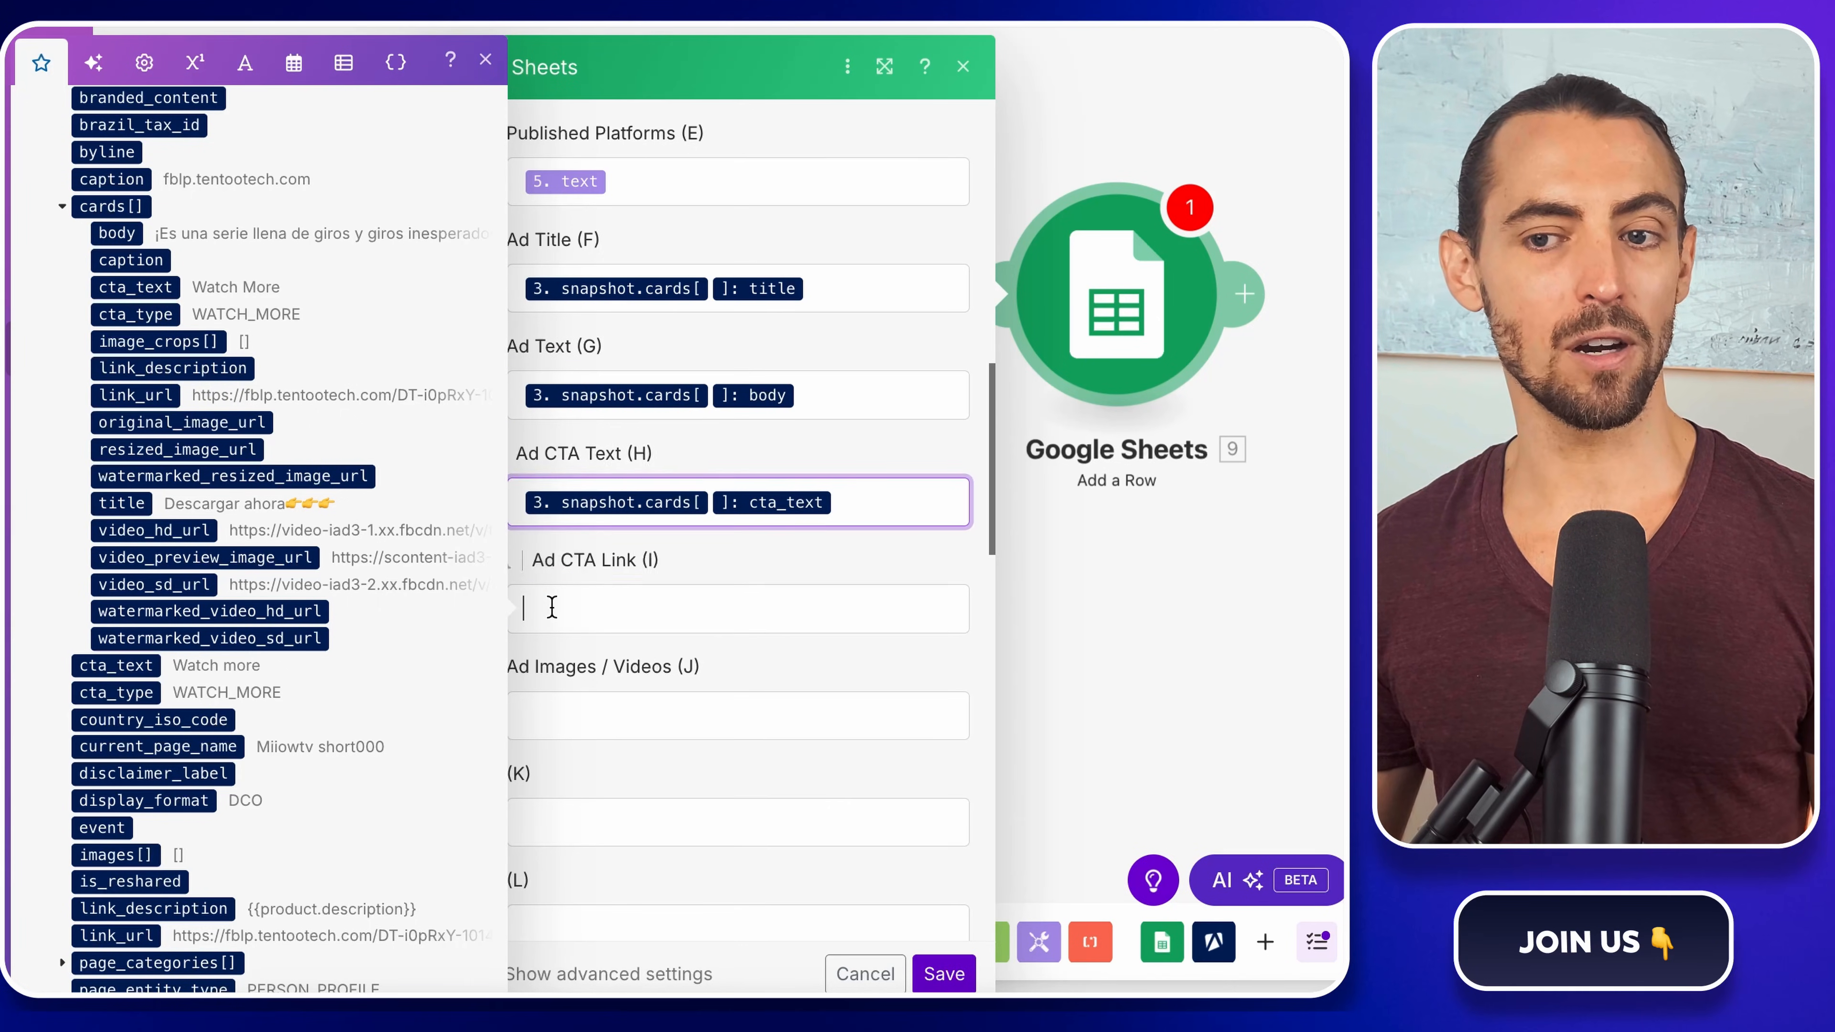
left_click(152, 396)
- Map Ad Images / Videos (J) to the Array aggregator's video_hd_url with array index 1
scroll(704, 708, "down", 2)
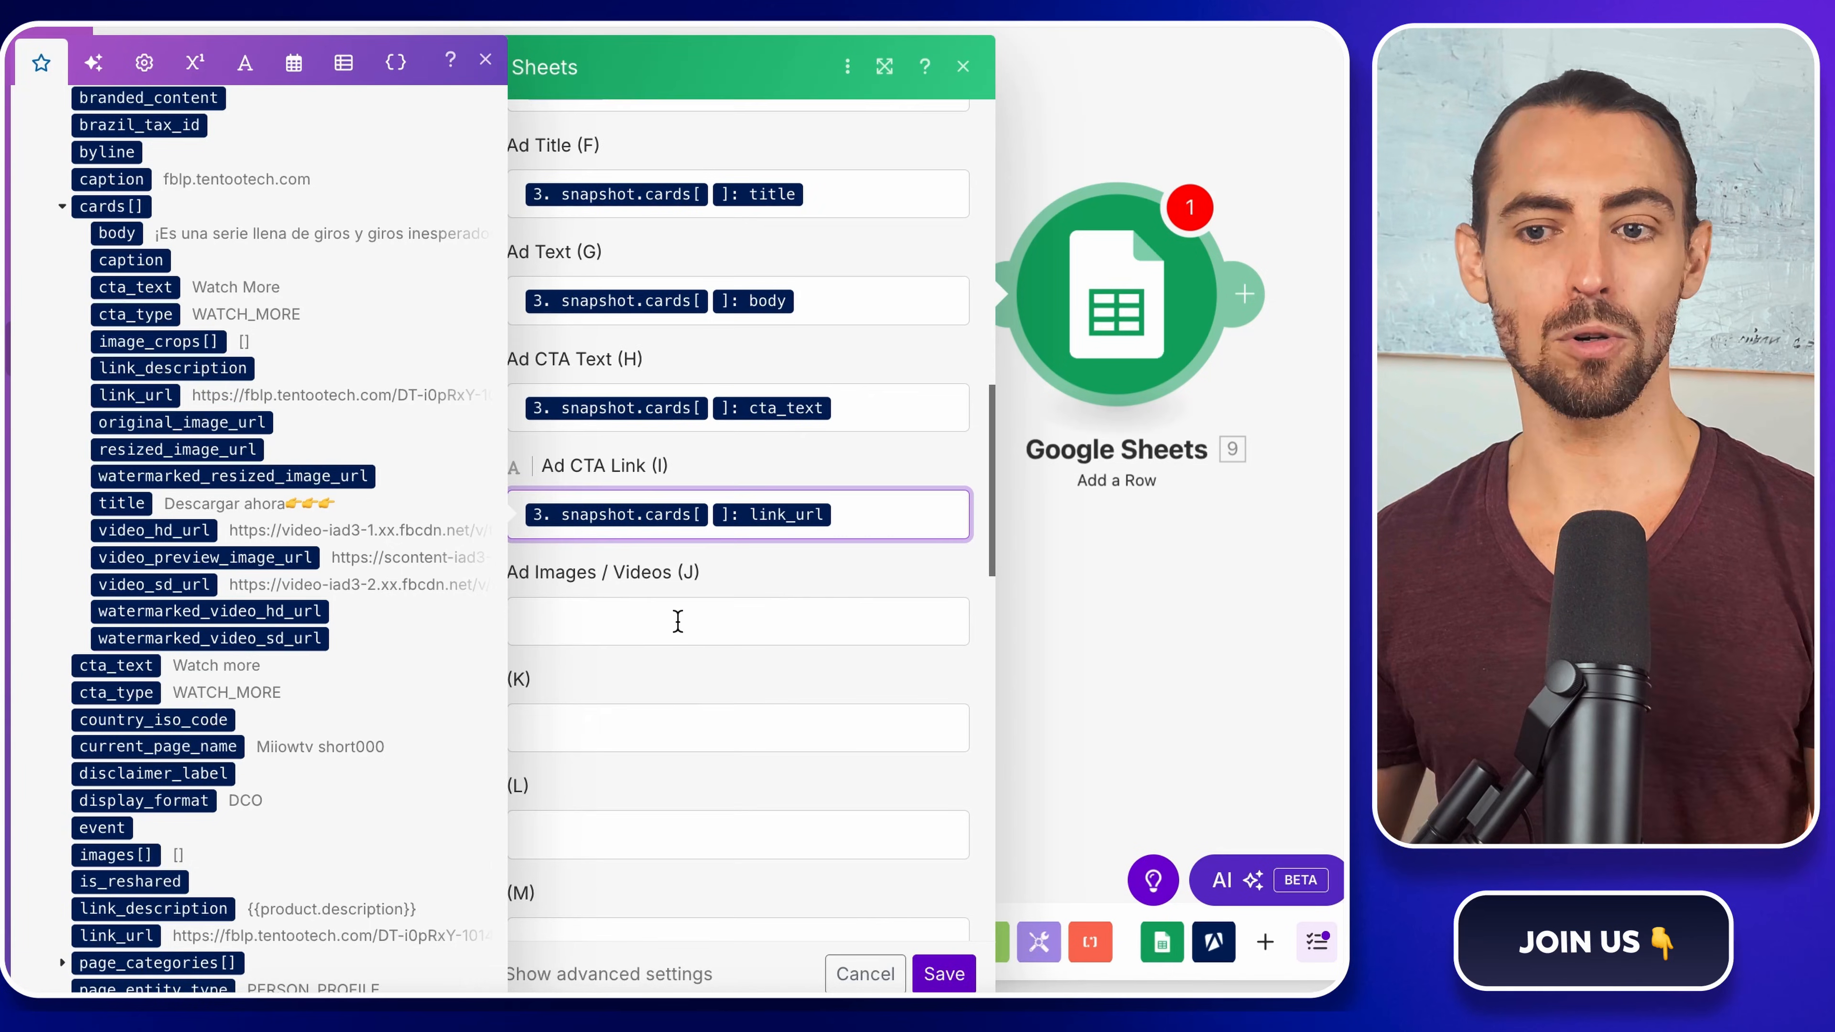
left_click(744, 608)
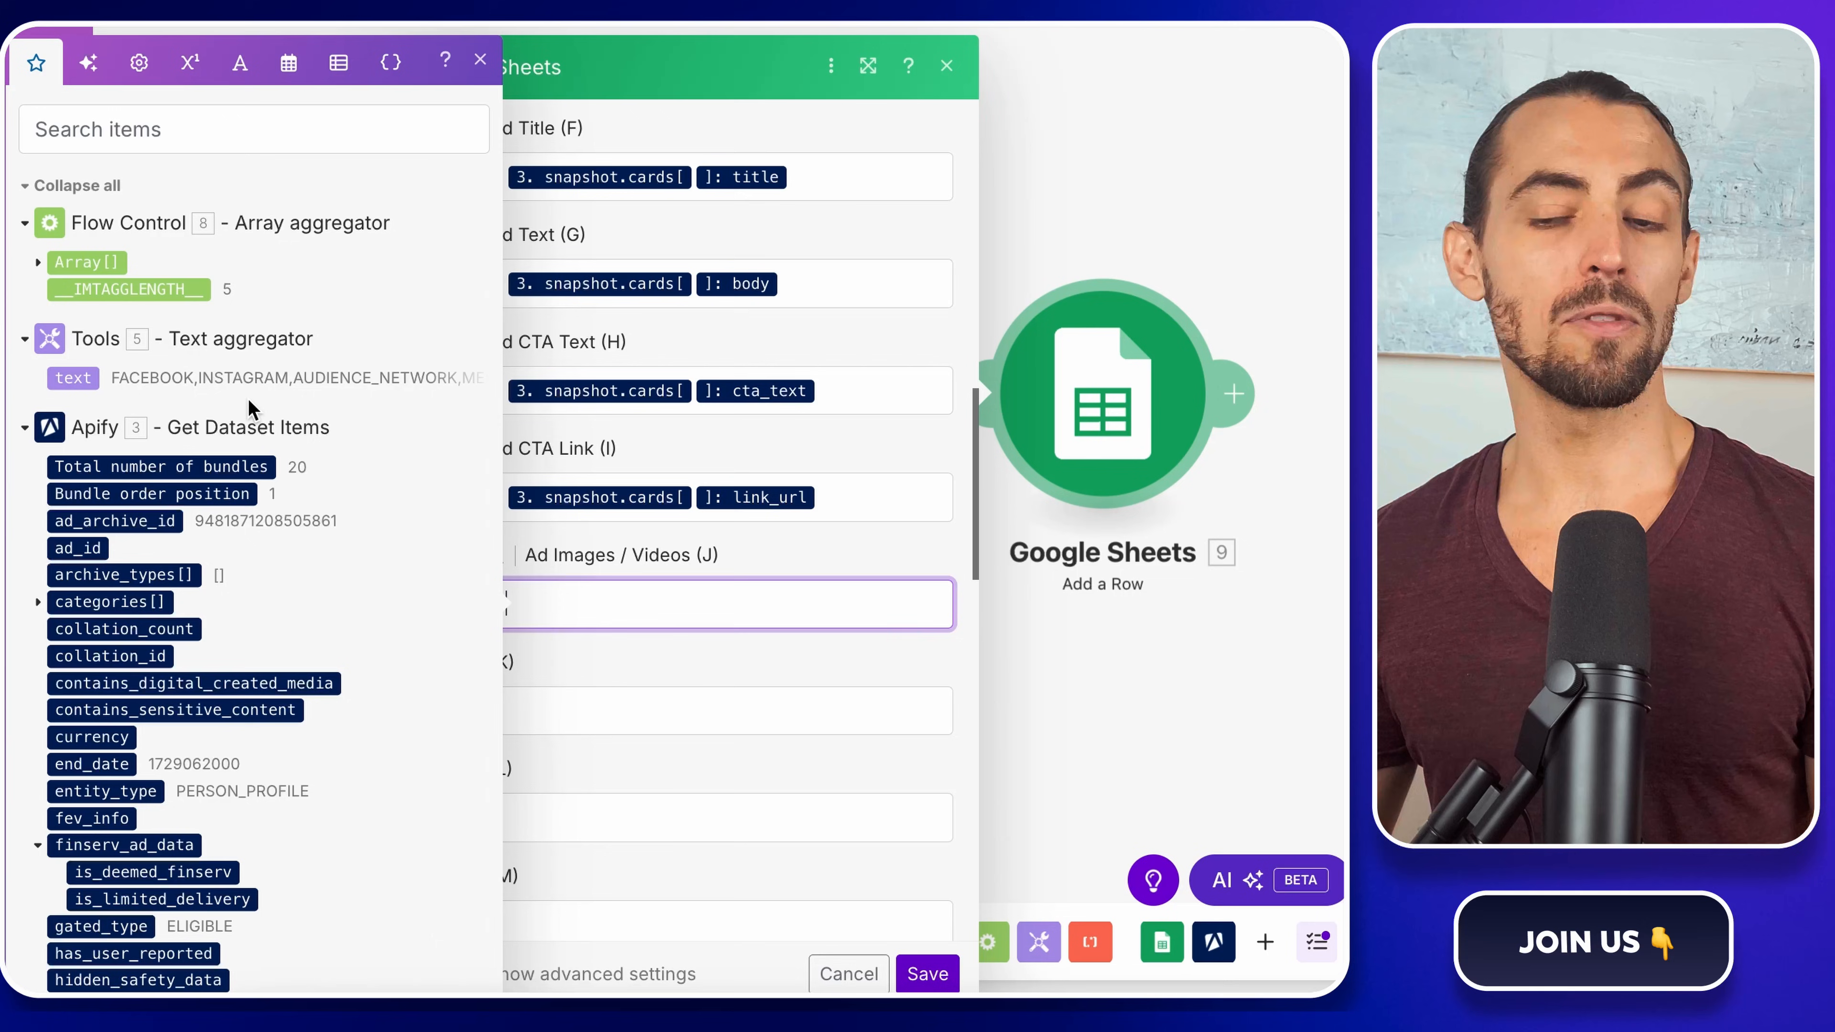
left_click(40, 265)
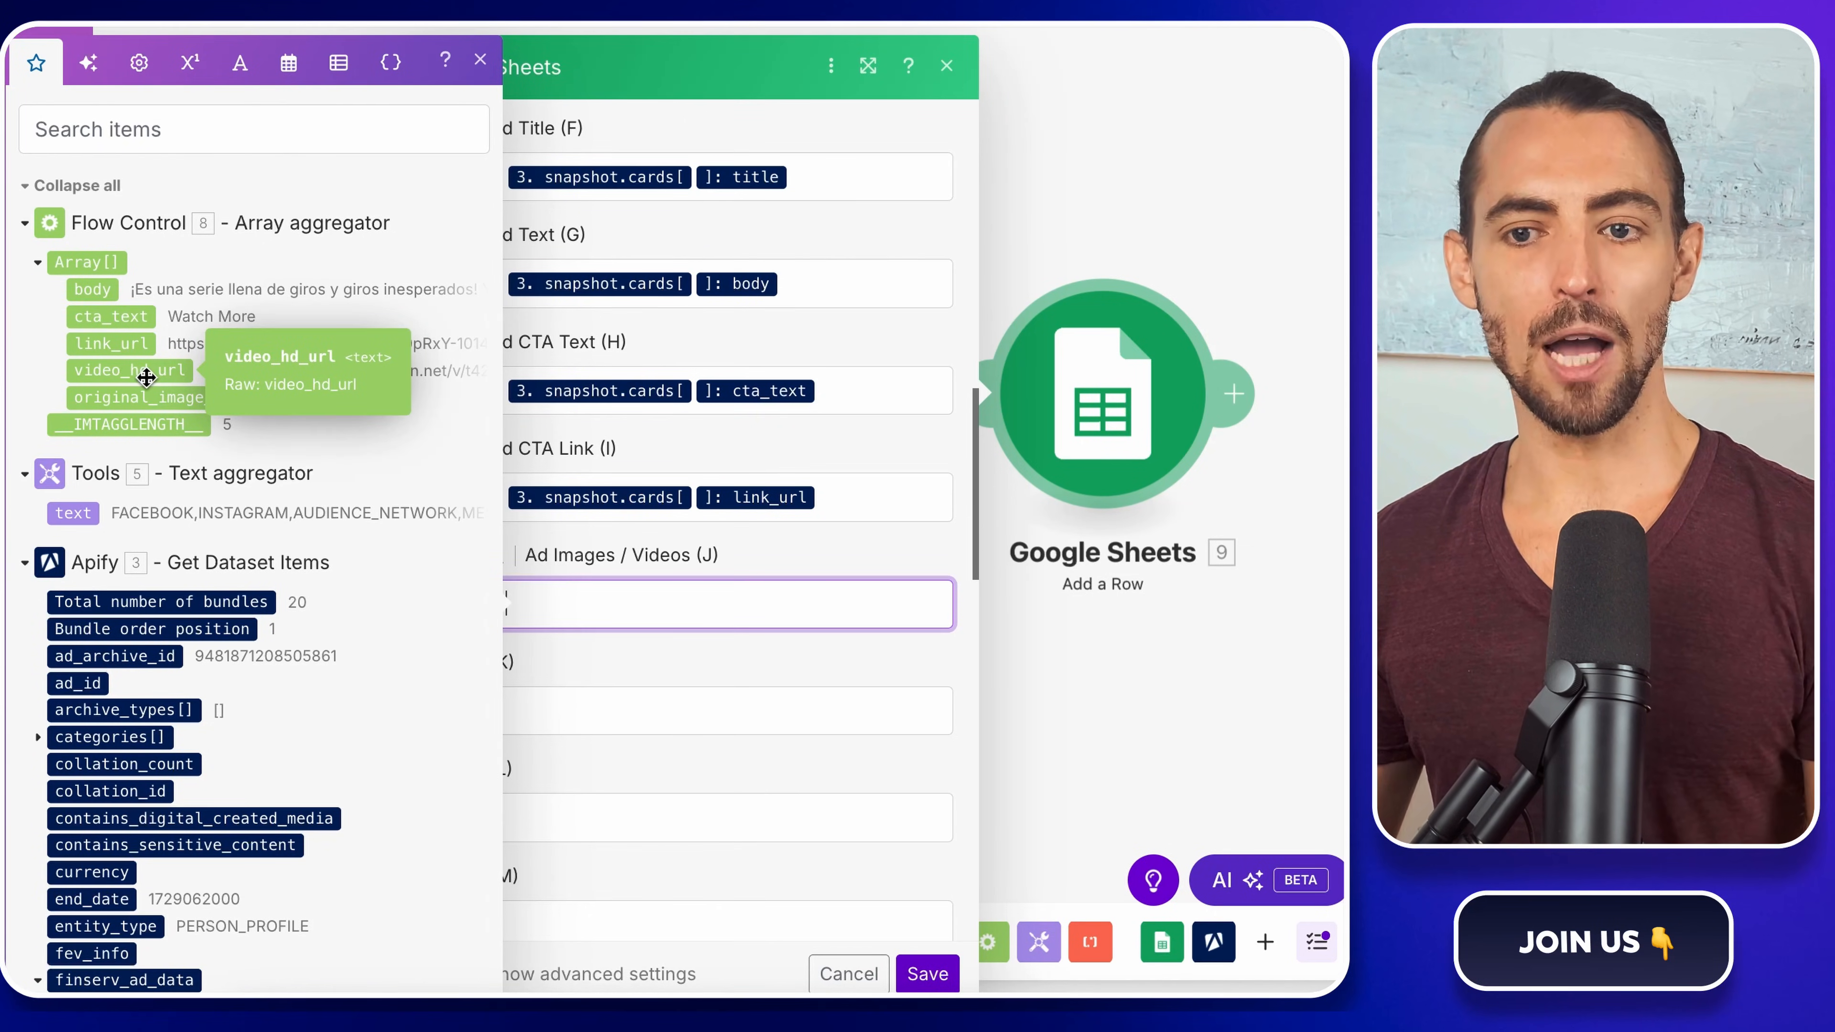
left_click(112, 376)
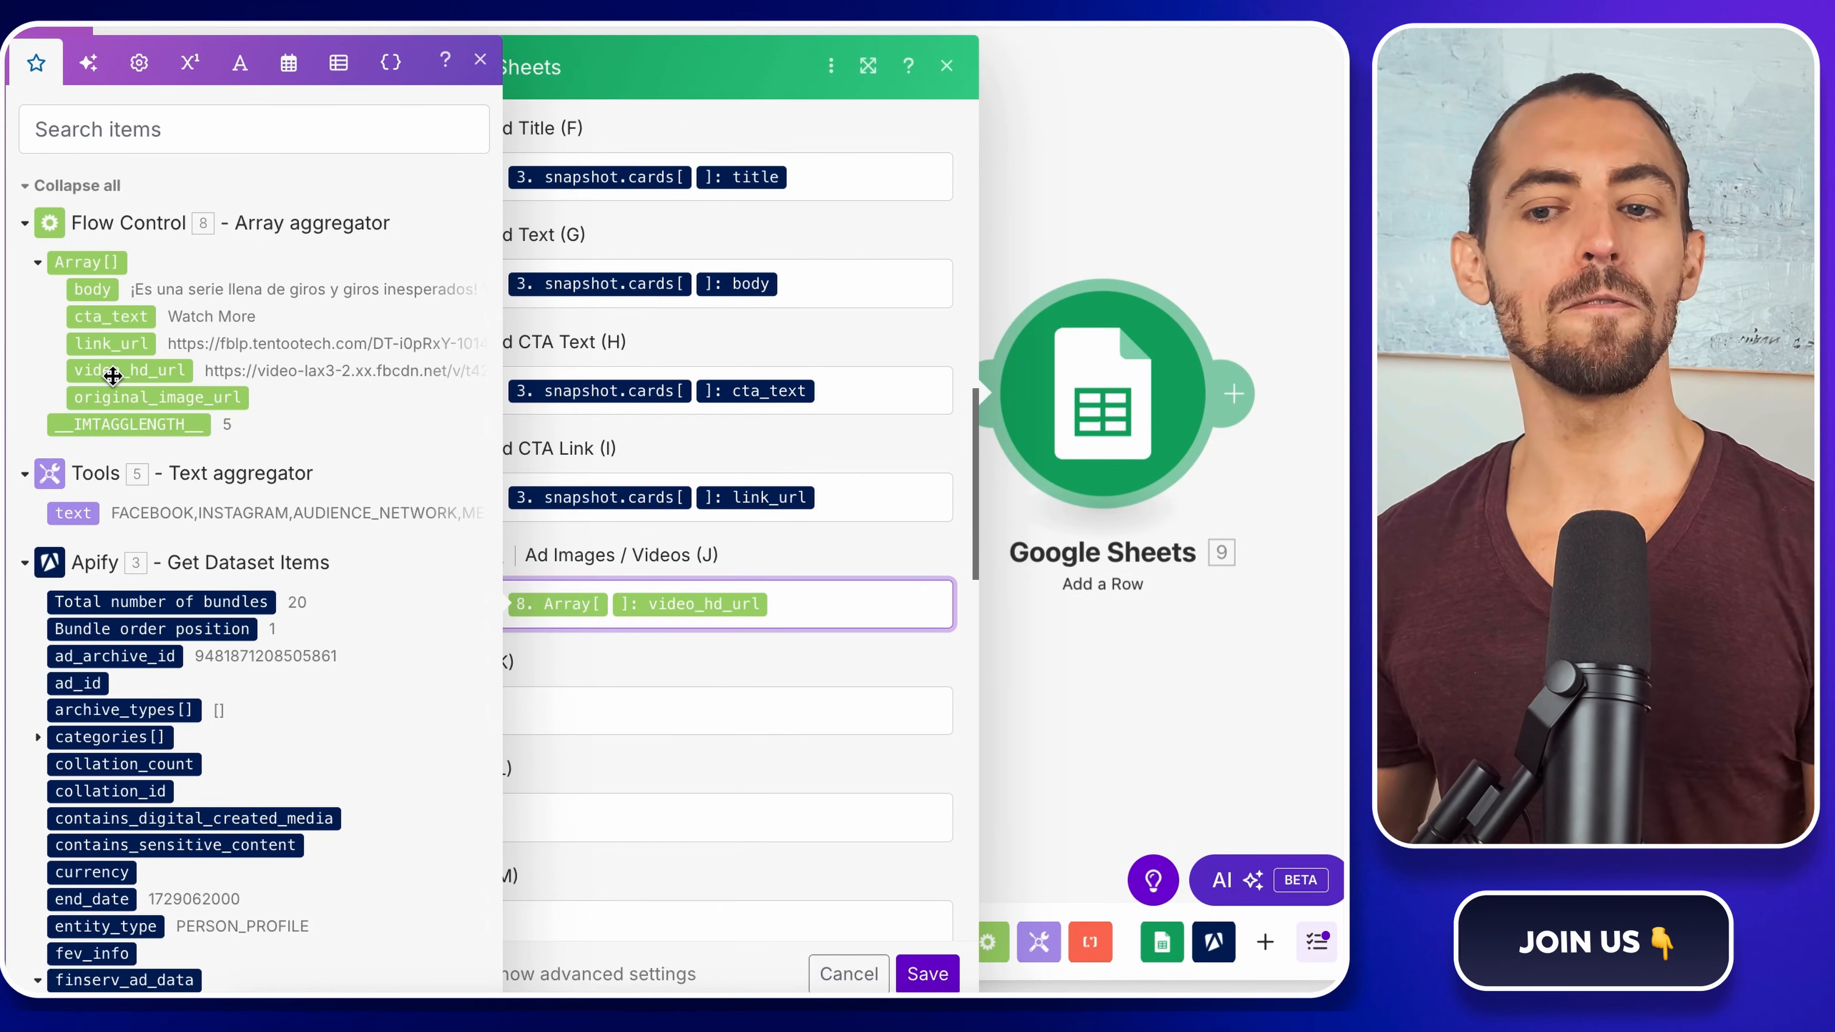
left_click(610, 605)
type("1")
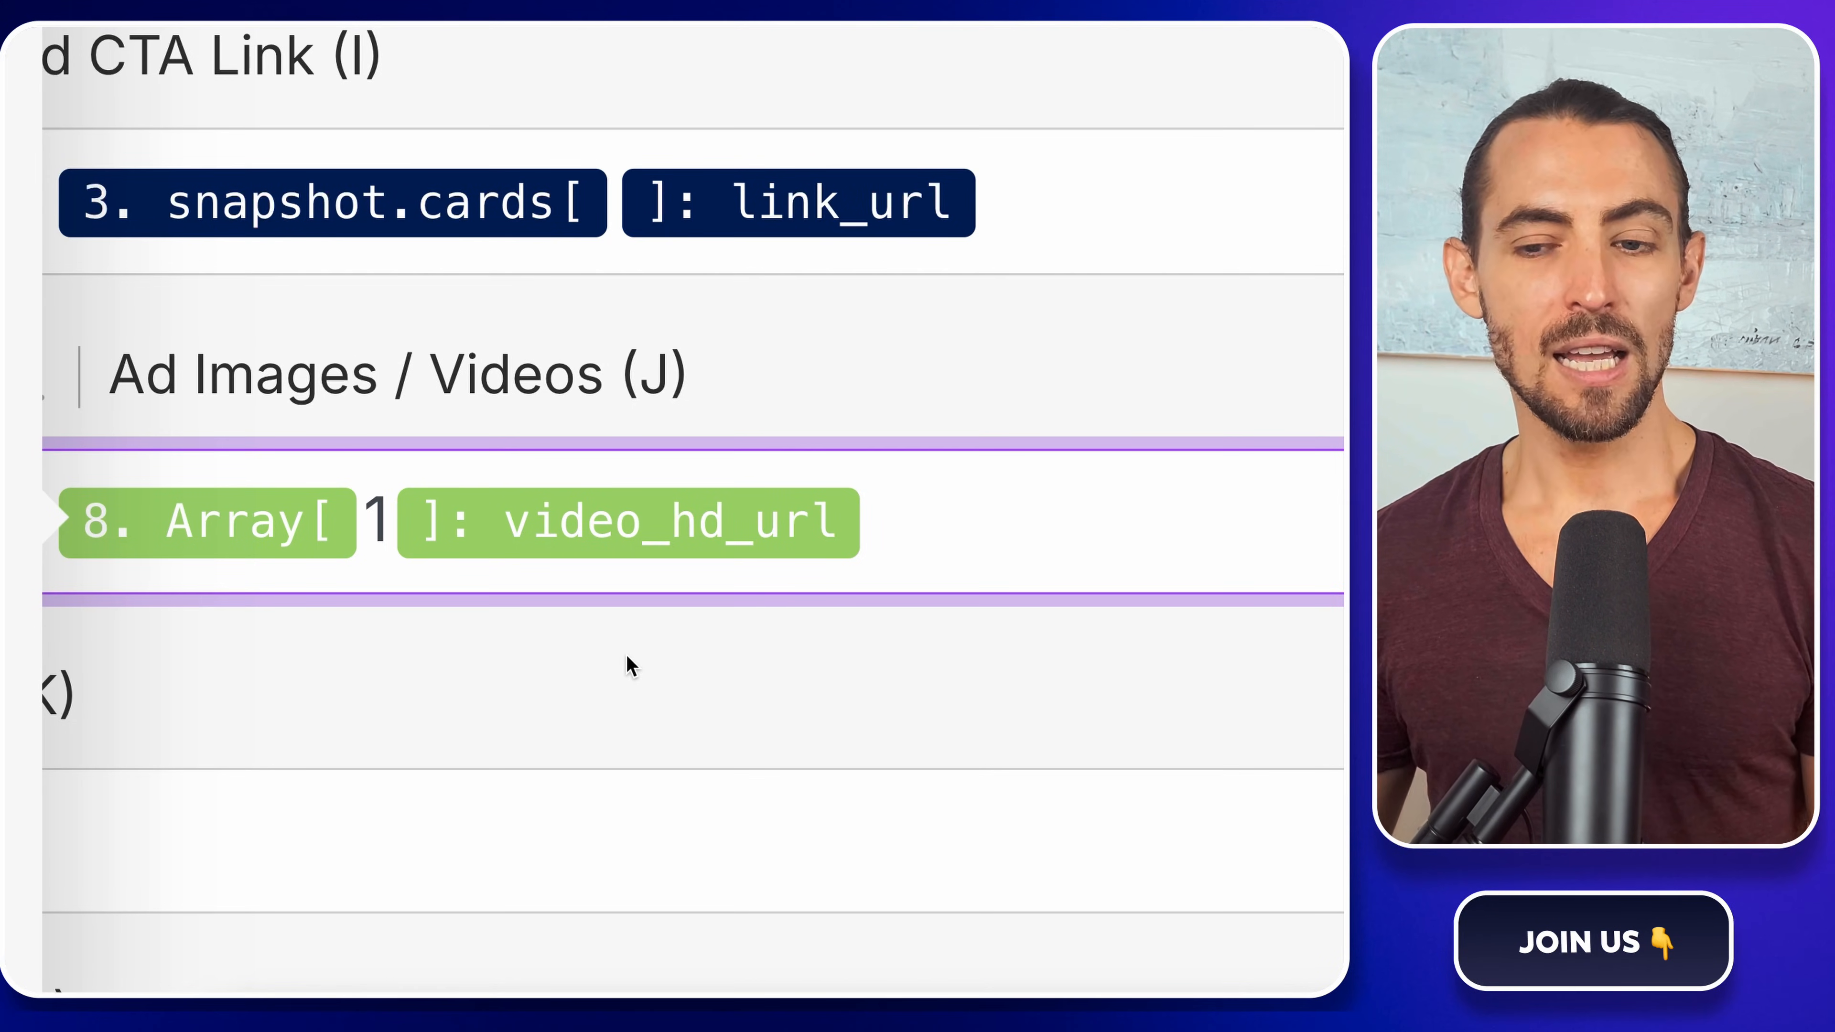
- Map column K to the Array aggregator's original_image_url with array index 1
scroll(625, 653, "down", 1)
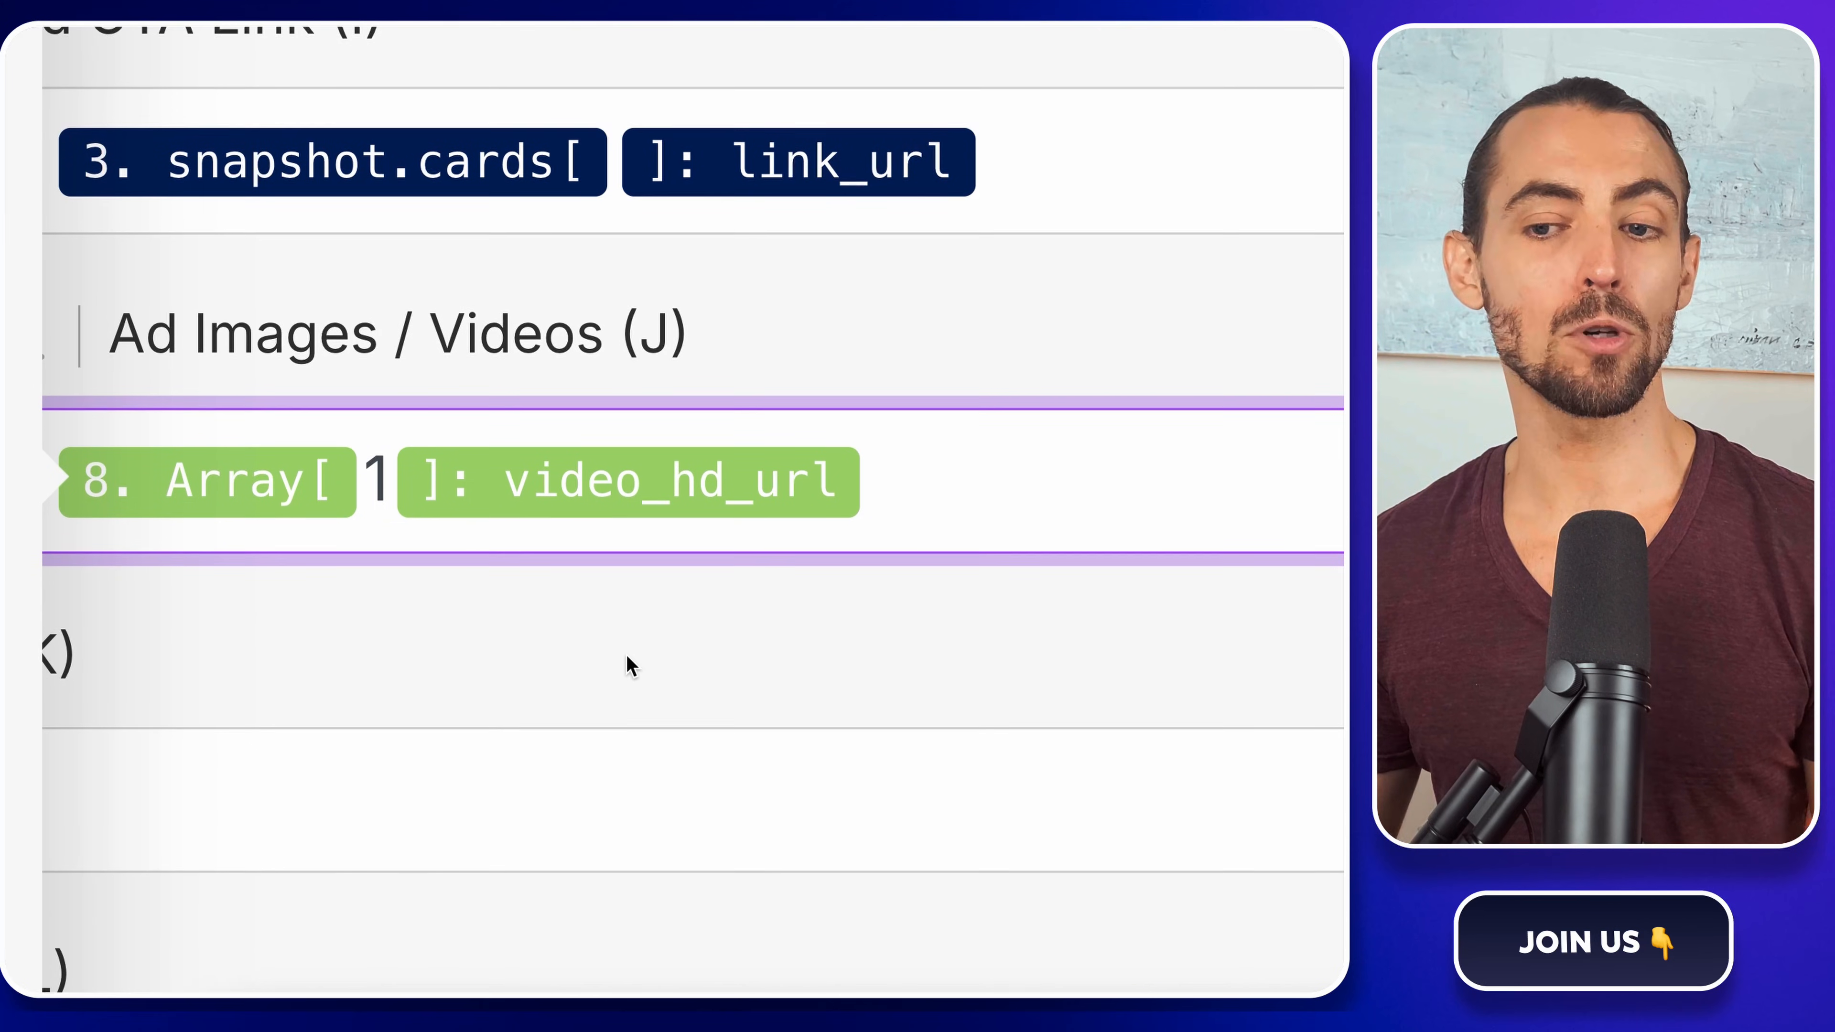
left_click(643, 778)
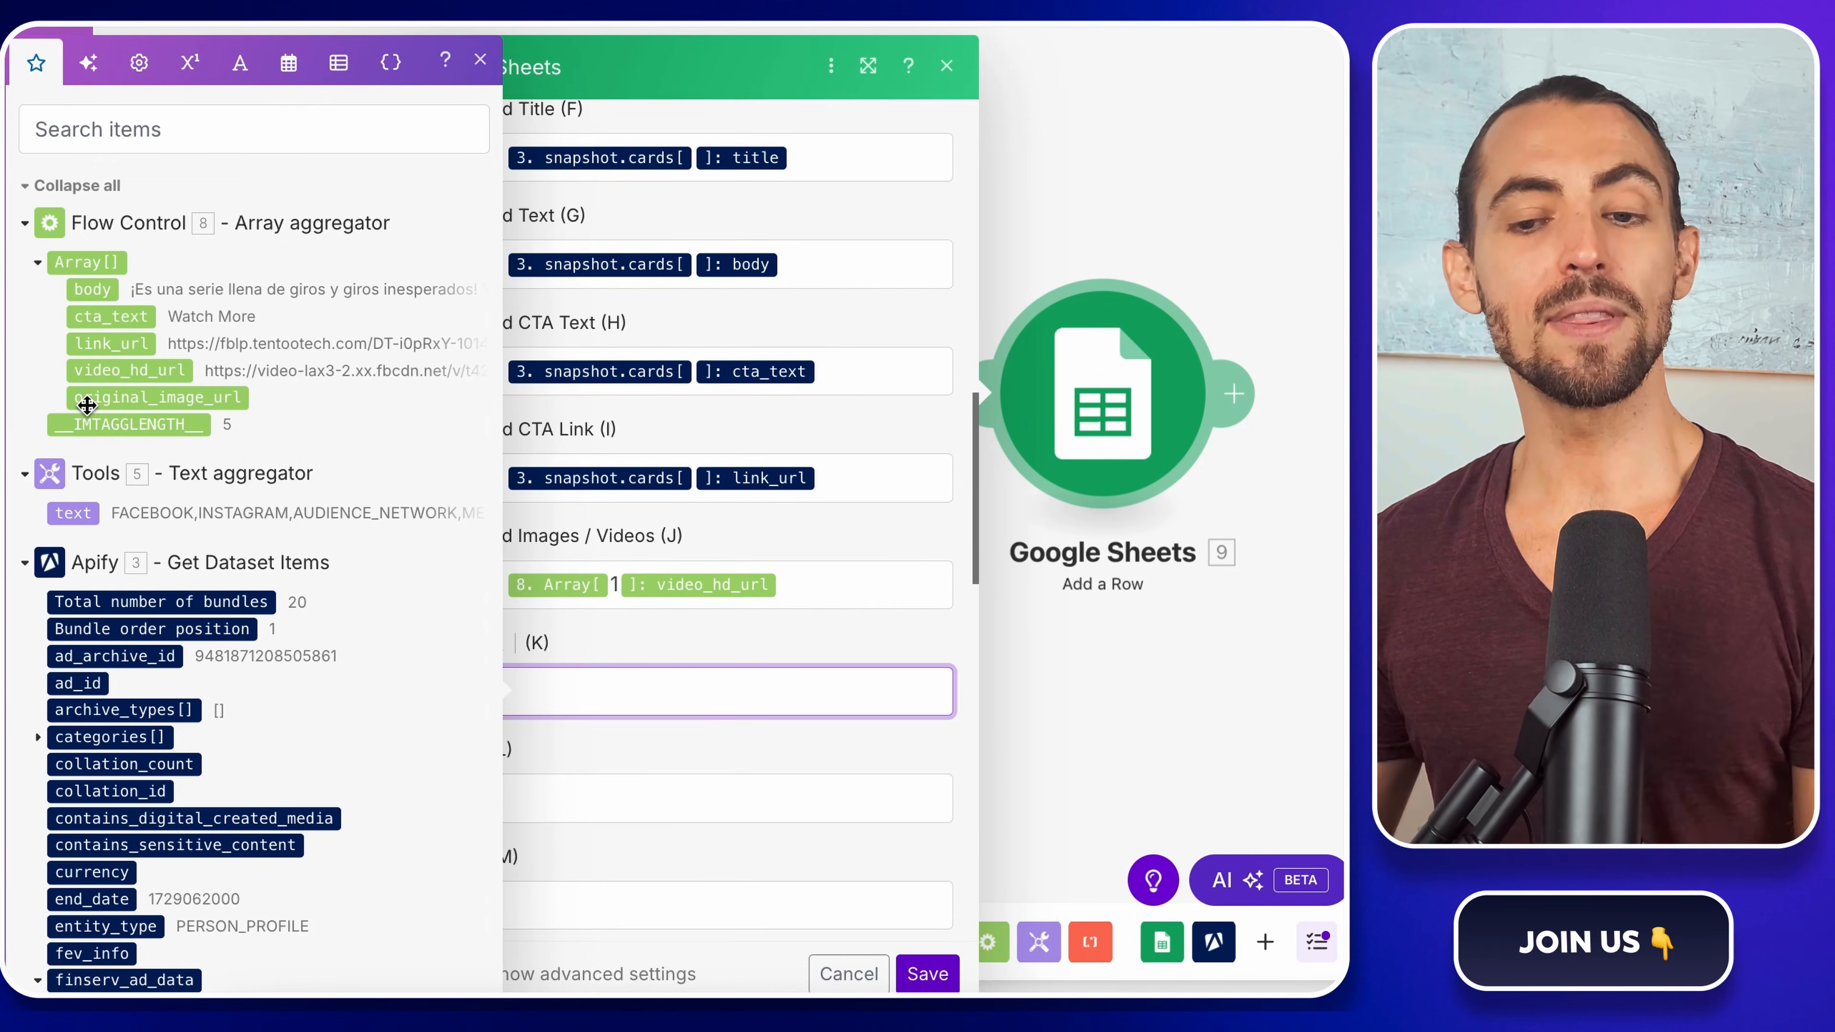
left_click_drag(104, 403, 651, 692)
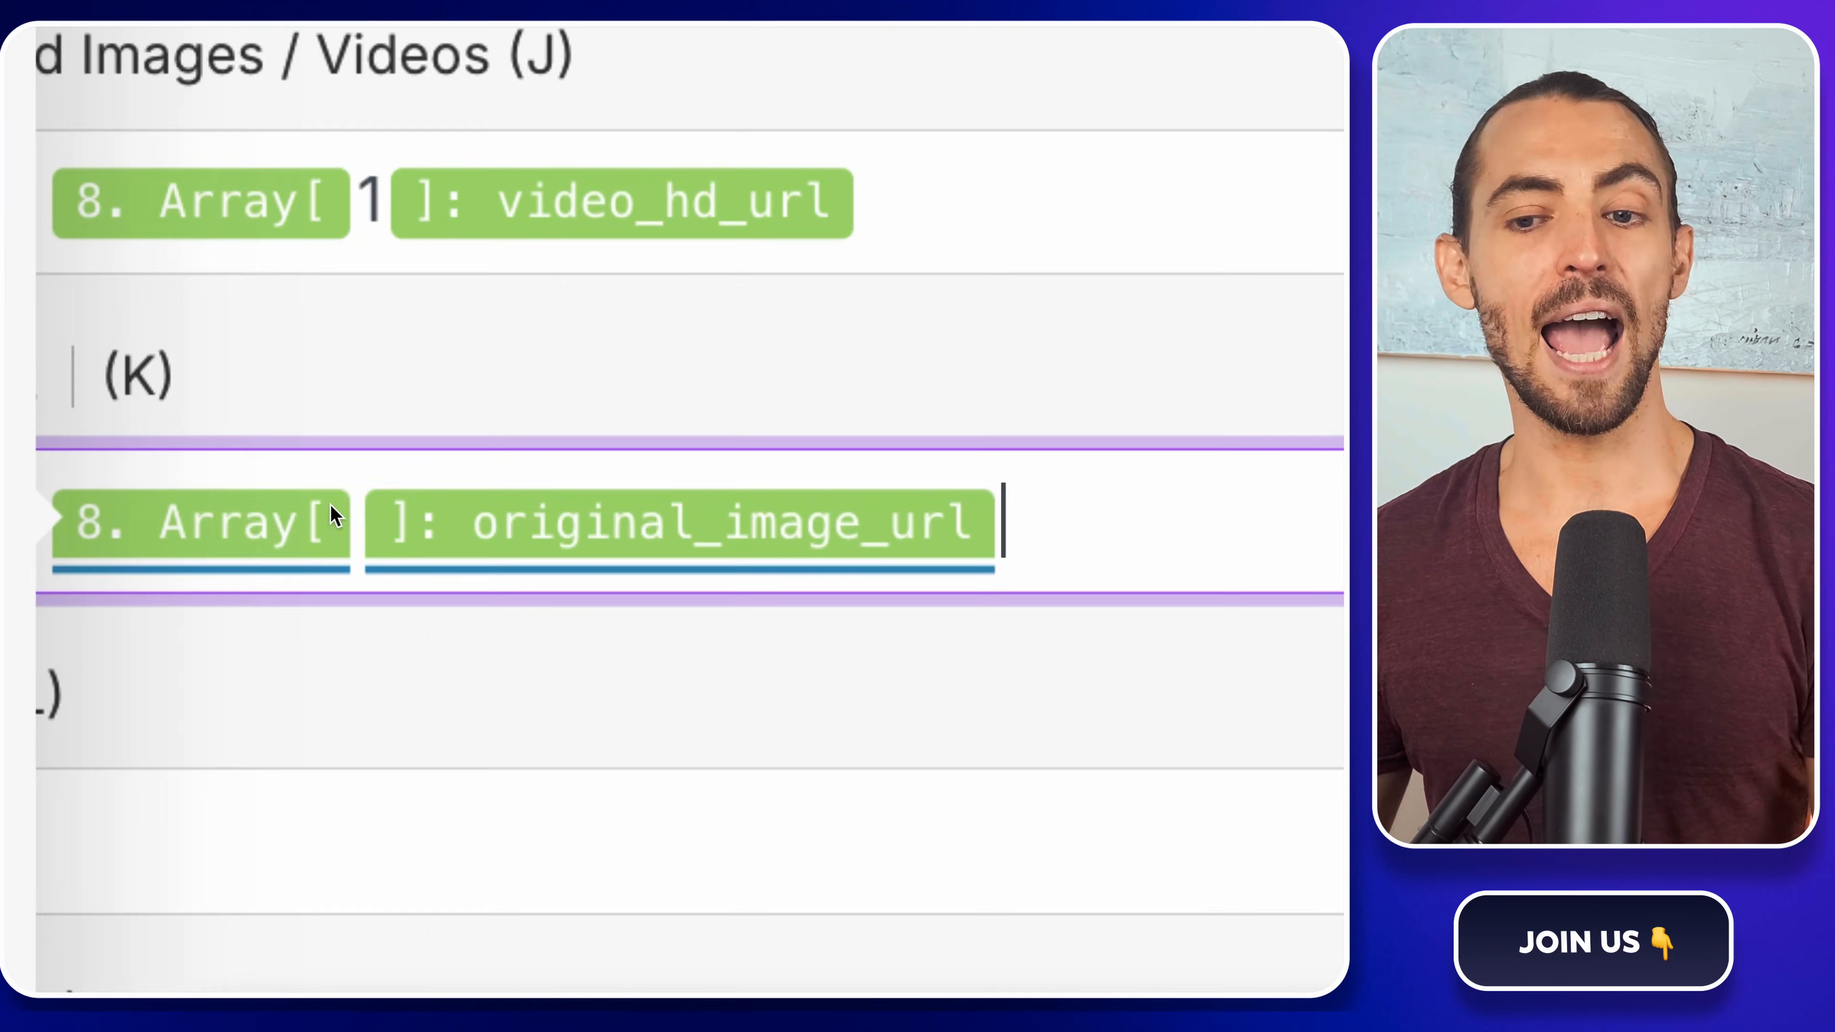
left_click(363, 516)
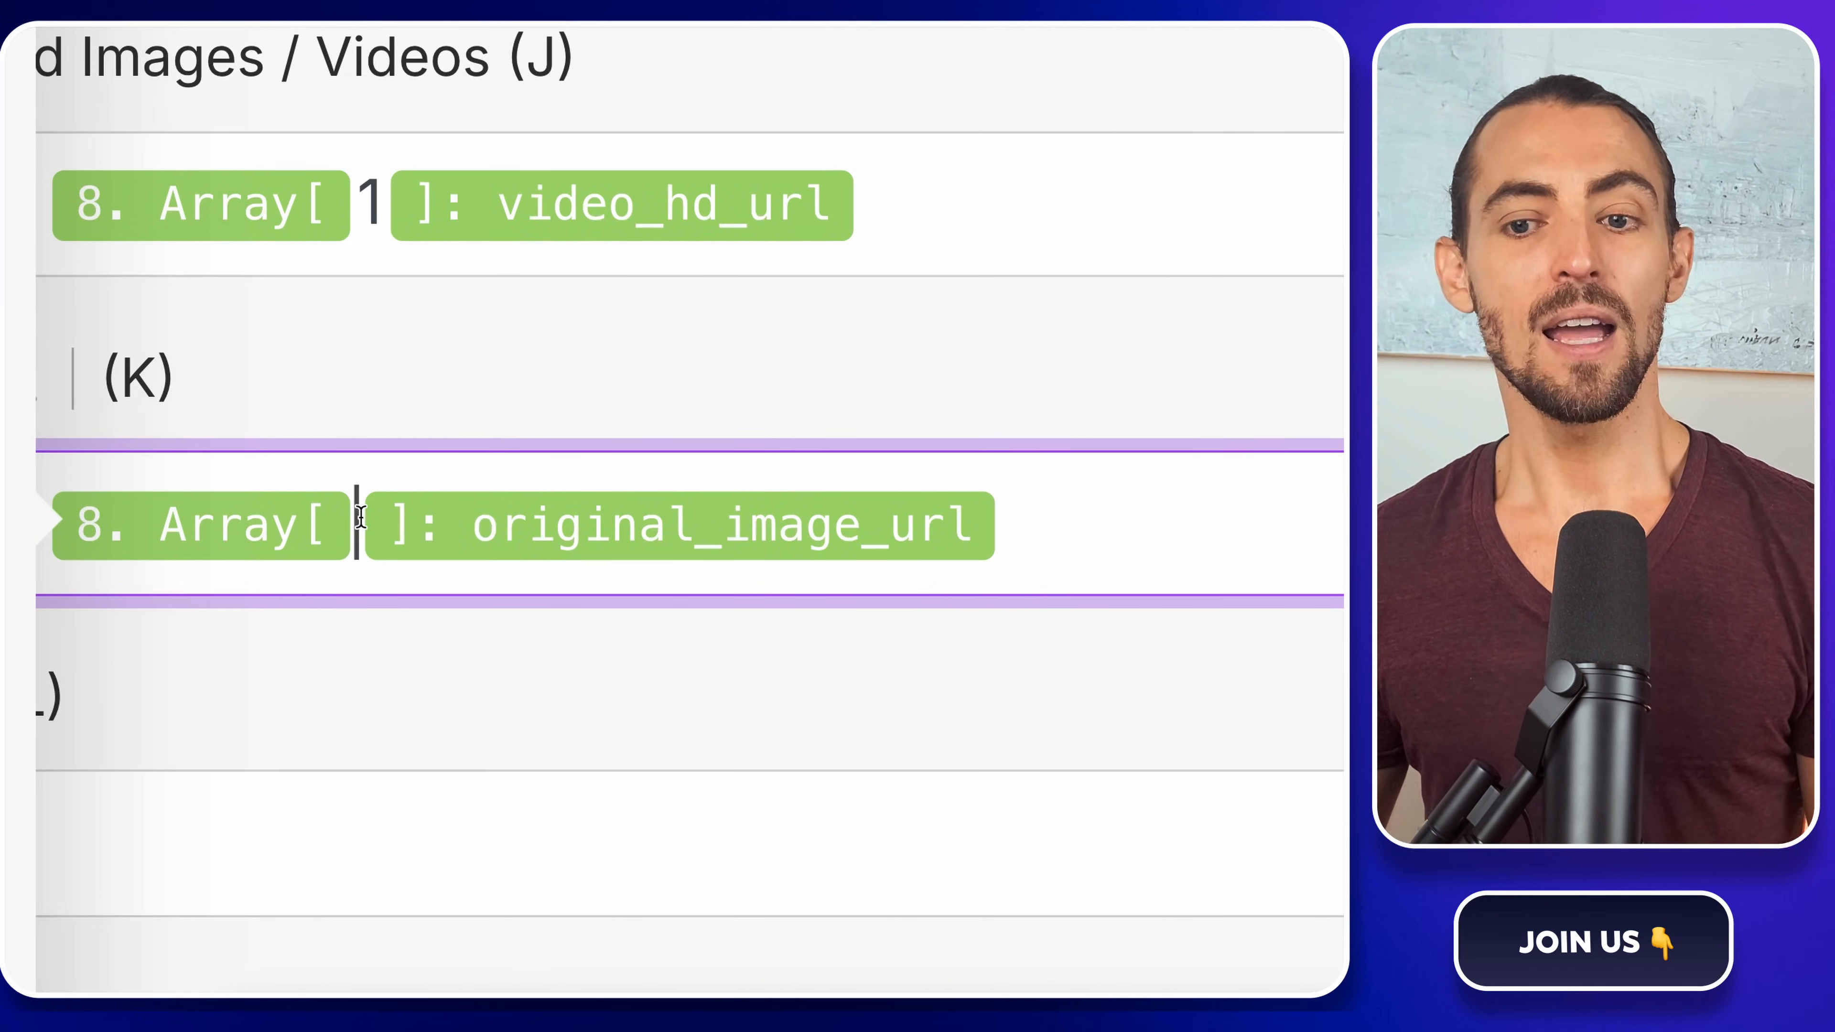
type("1")
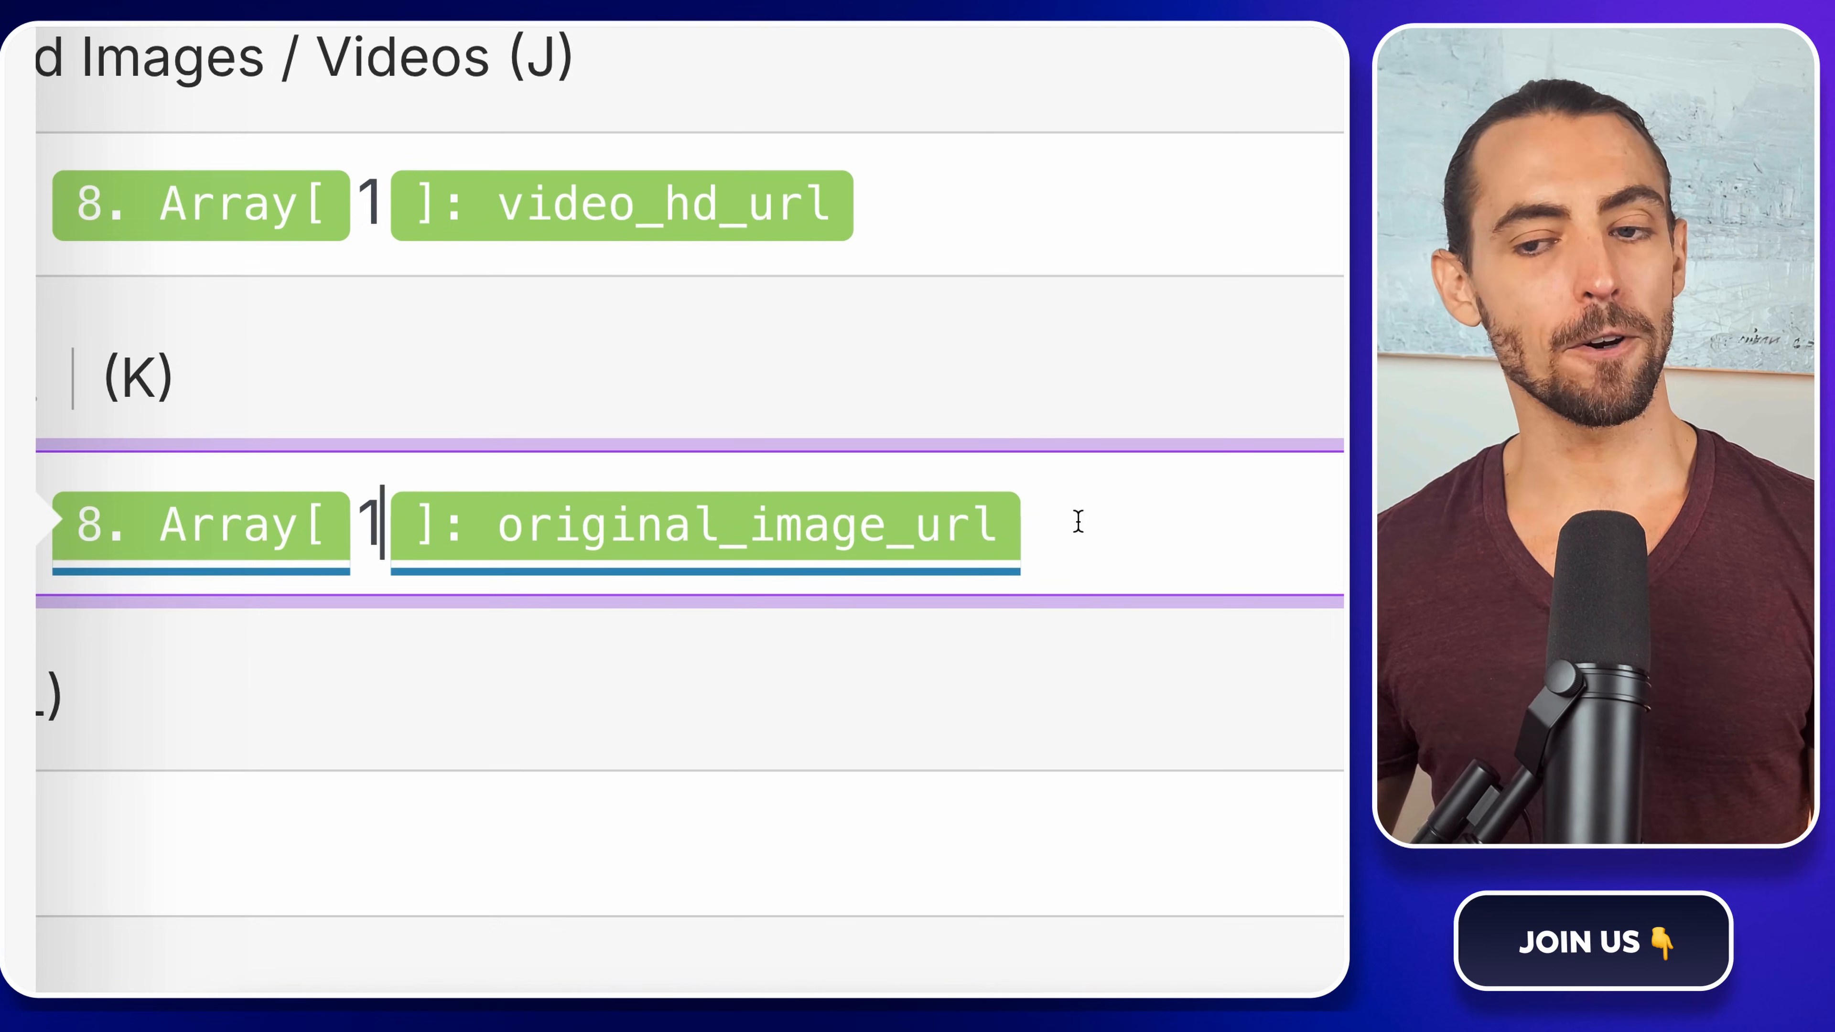
- Copy column K's original_image_url mapping into column L and set its array index to 2
left_click_drag(1077, 520, 9, 497)
key("ctrl+c")
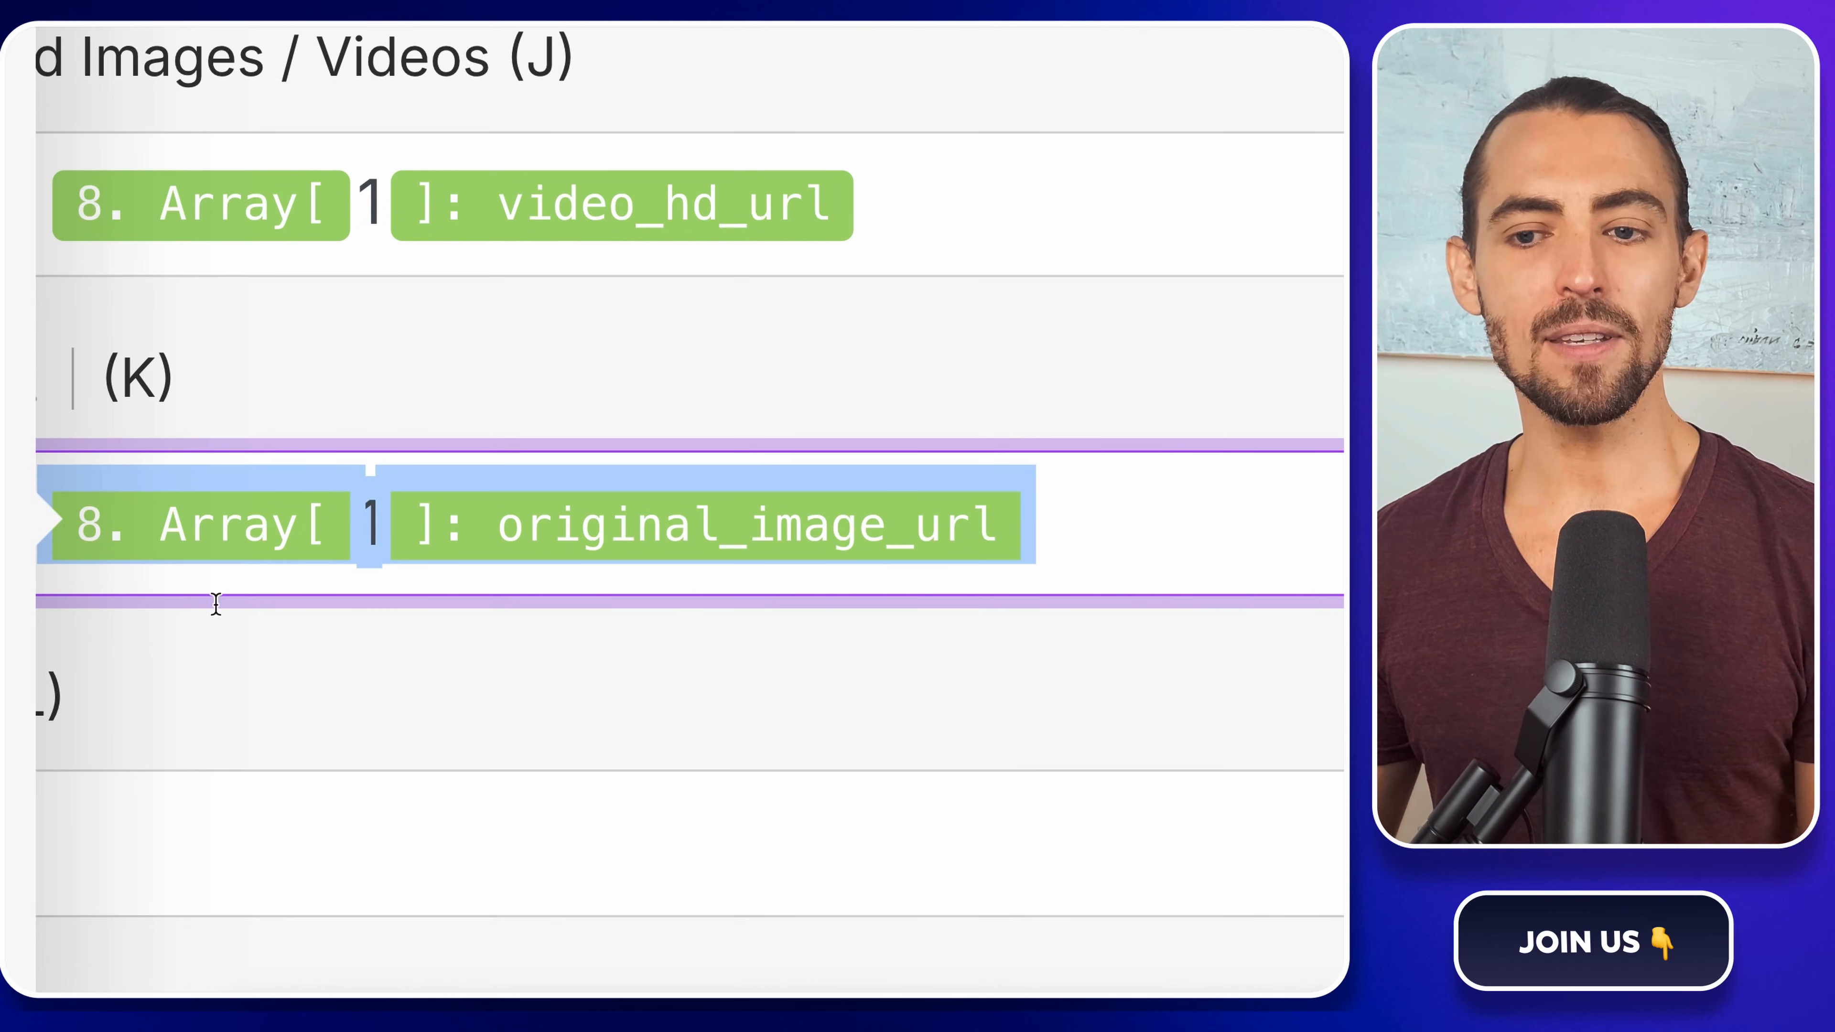
left_click(401, 824)
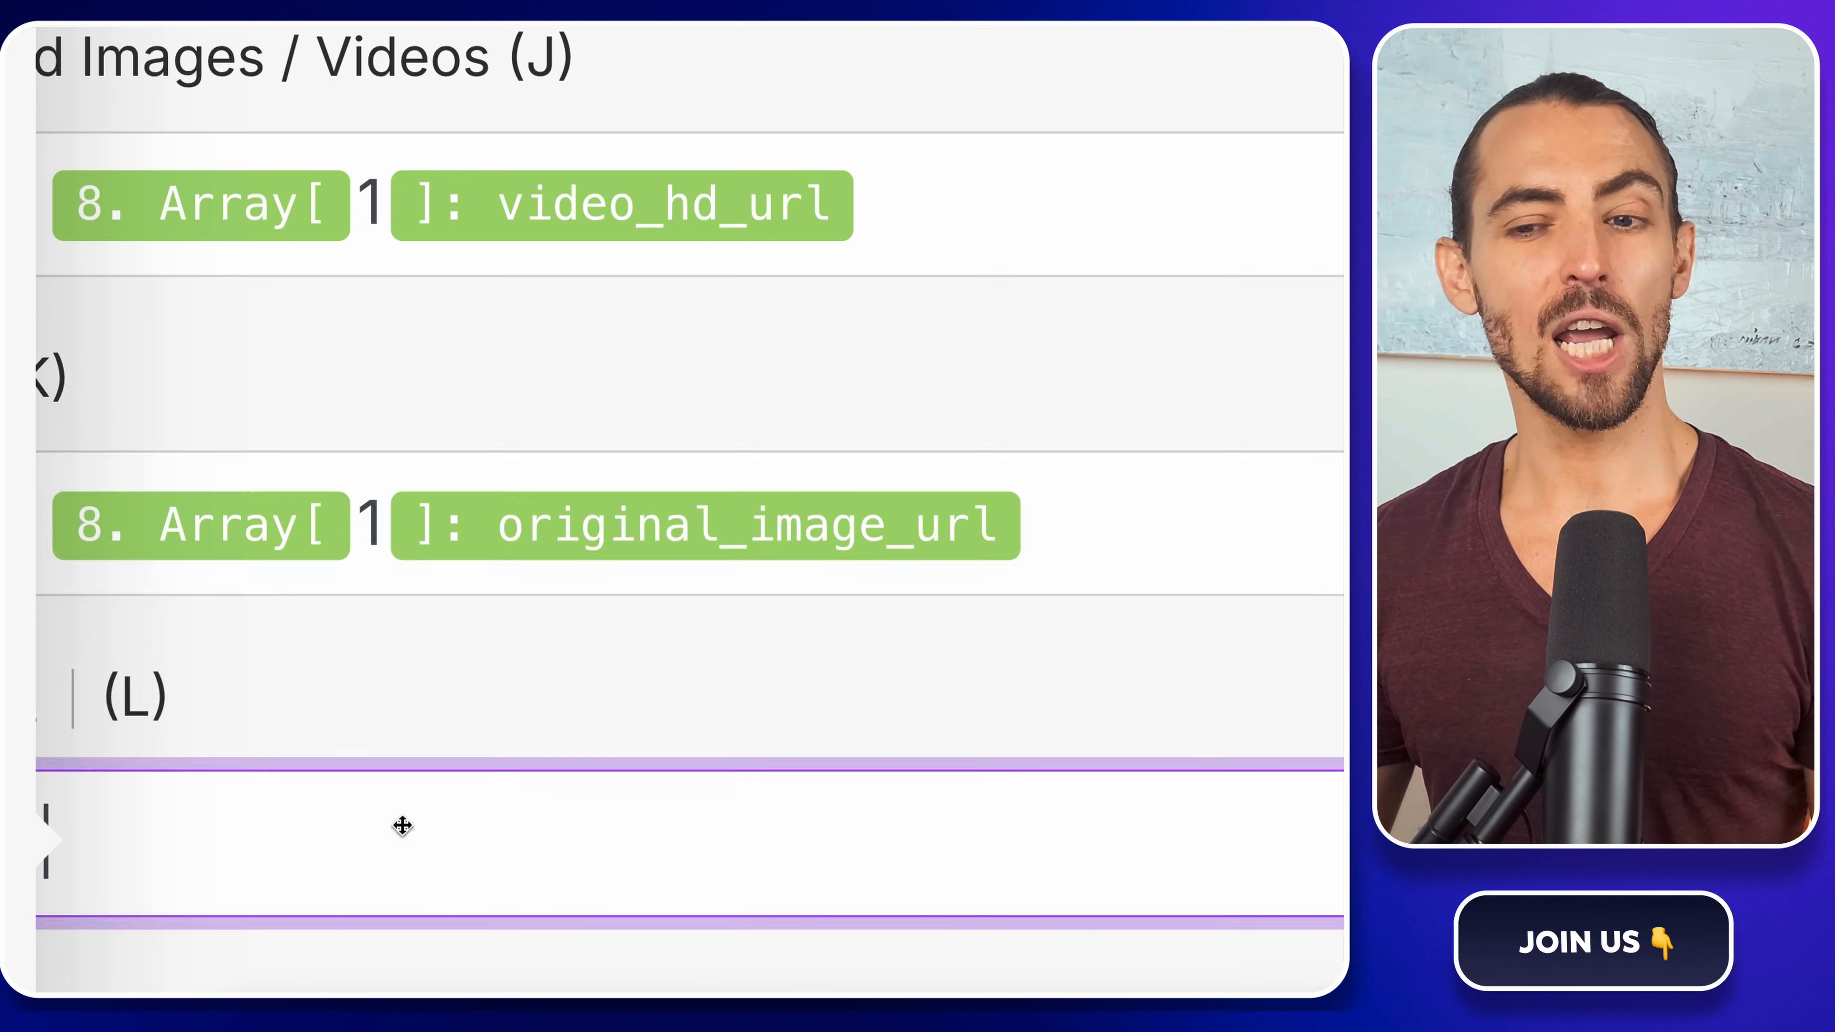
key("ctrl+v")
key("Left")
key("BackSpace")
type("2")
- Paste the copied original_image_url mapping into column M and set its array index to 3
scroll(385, 796, "down", 3)
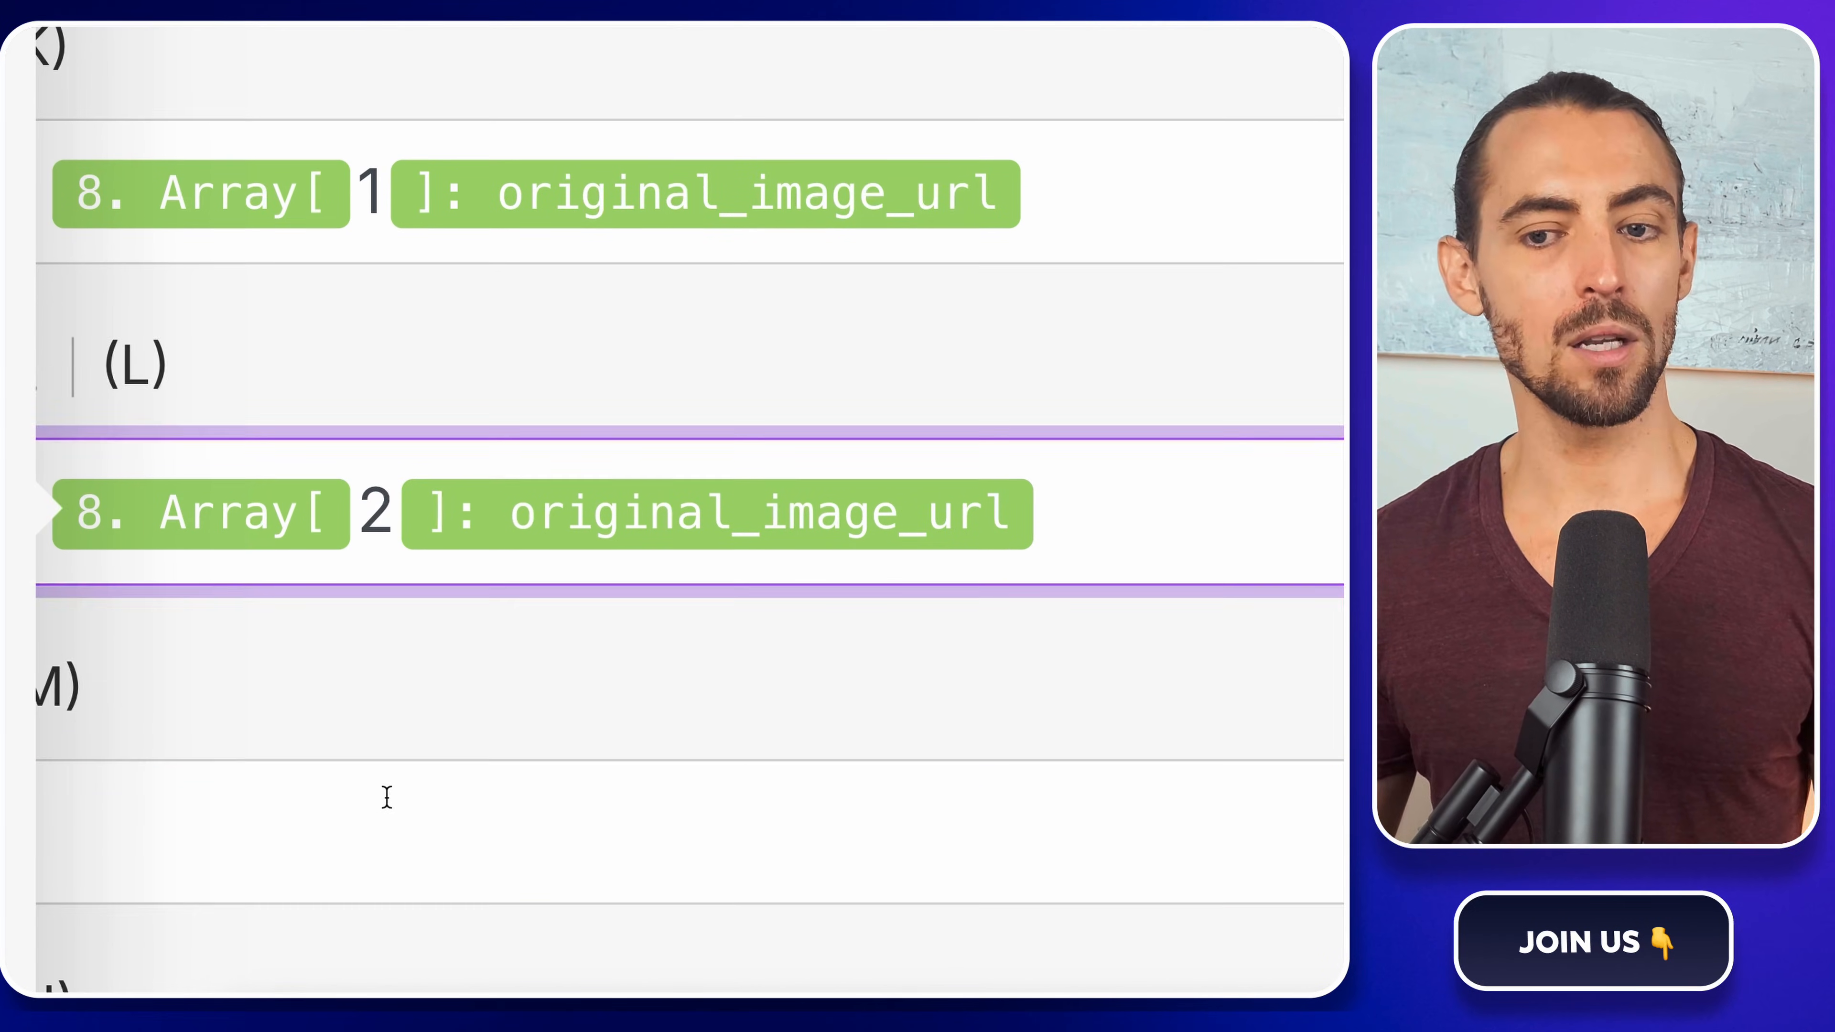
left_click(381, 821)
key("ctrl+v")
key("Left")
key("BackSpace")
type("3")
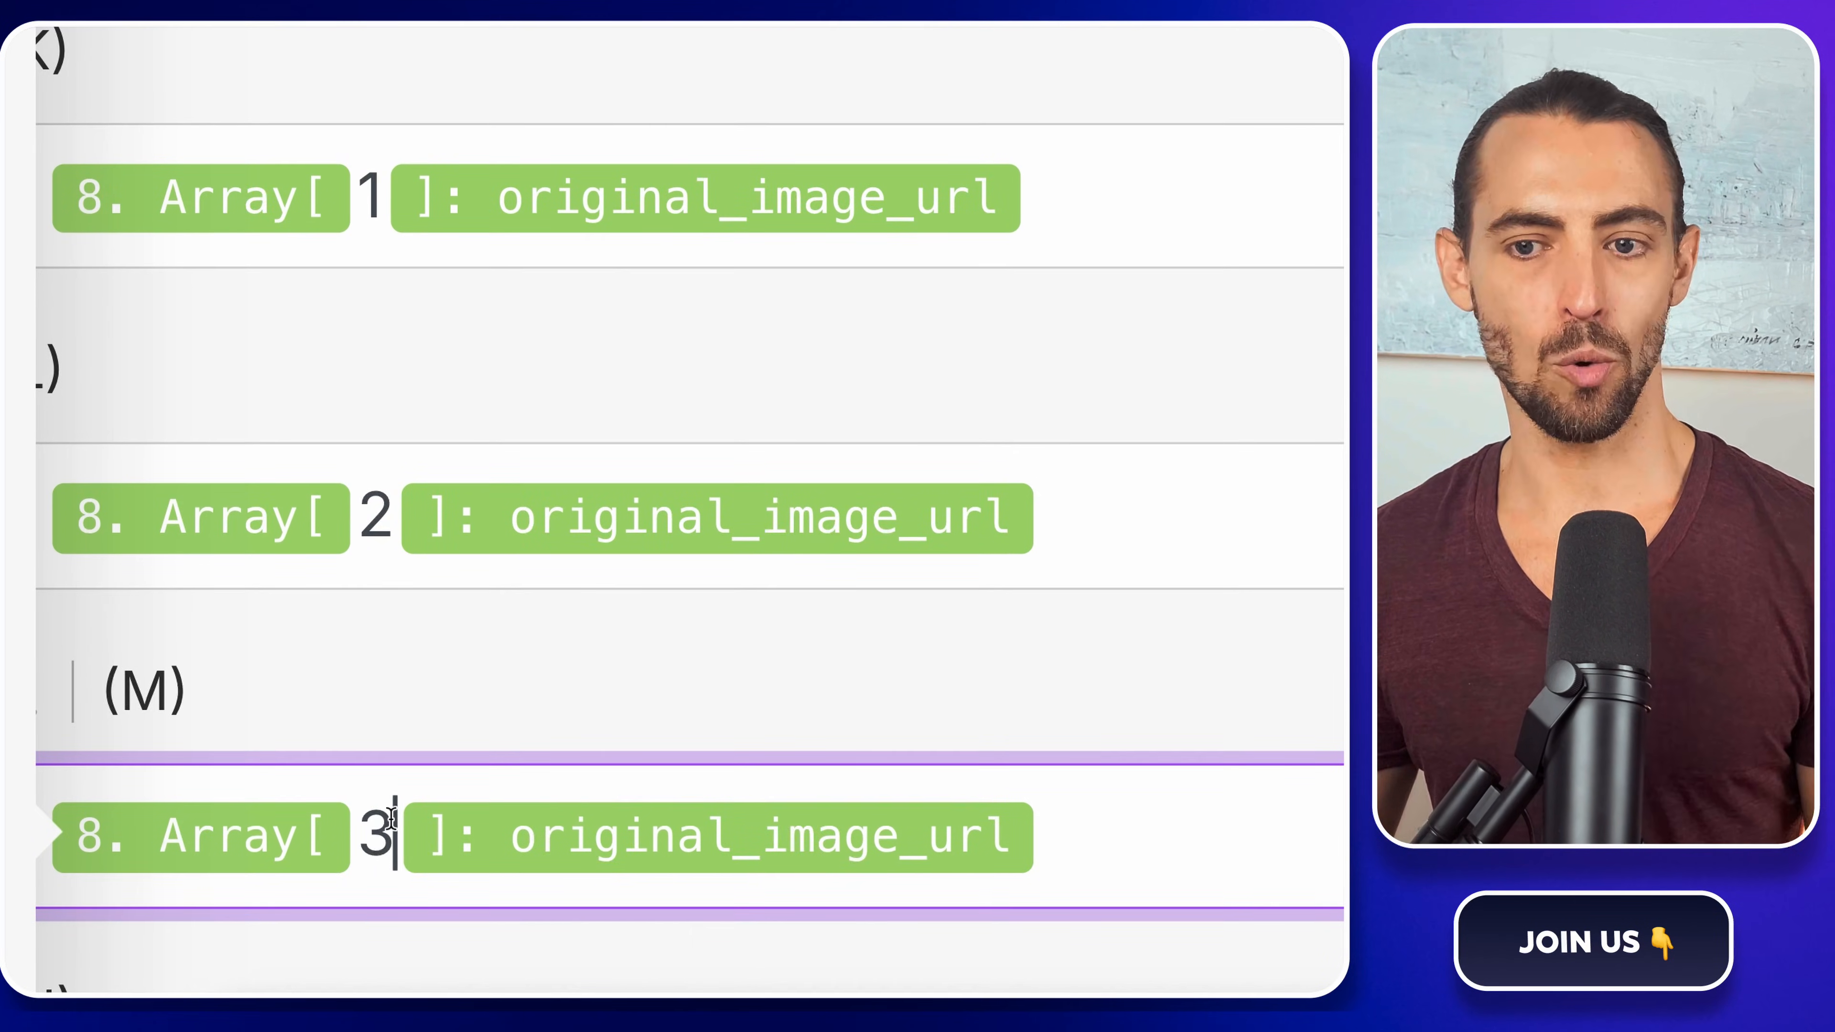
- Paste the copied original_image_url mapping into column N and set its array index to 4
scroll(383, 795, "down", 3)
left_click(390, 831)
type("8. Array[1]: original_image_url")
key("Left")
key("BackSpace")
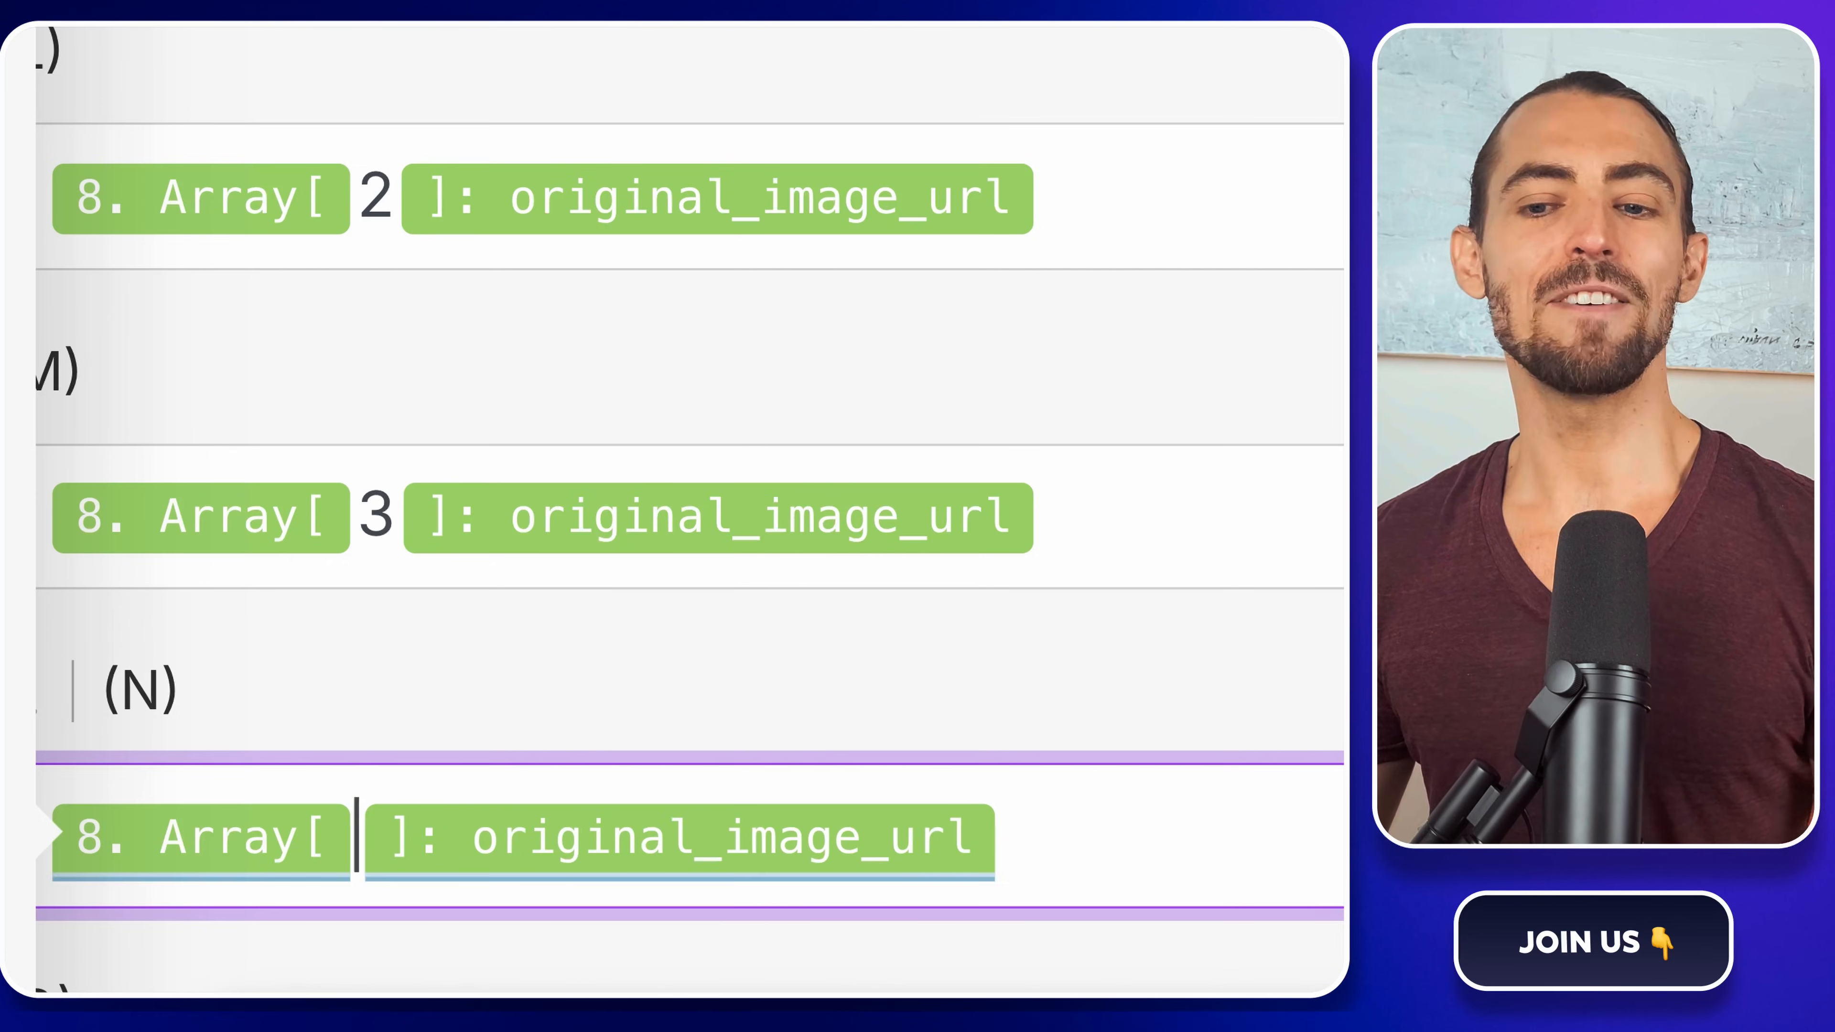
type("4")
- Paste the copied original_image_url mapping into column O and set its array index to 5
scroll(387, 831, "down", 3)
left_click(387, 831)
key("ctrl+v")
key("Left")
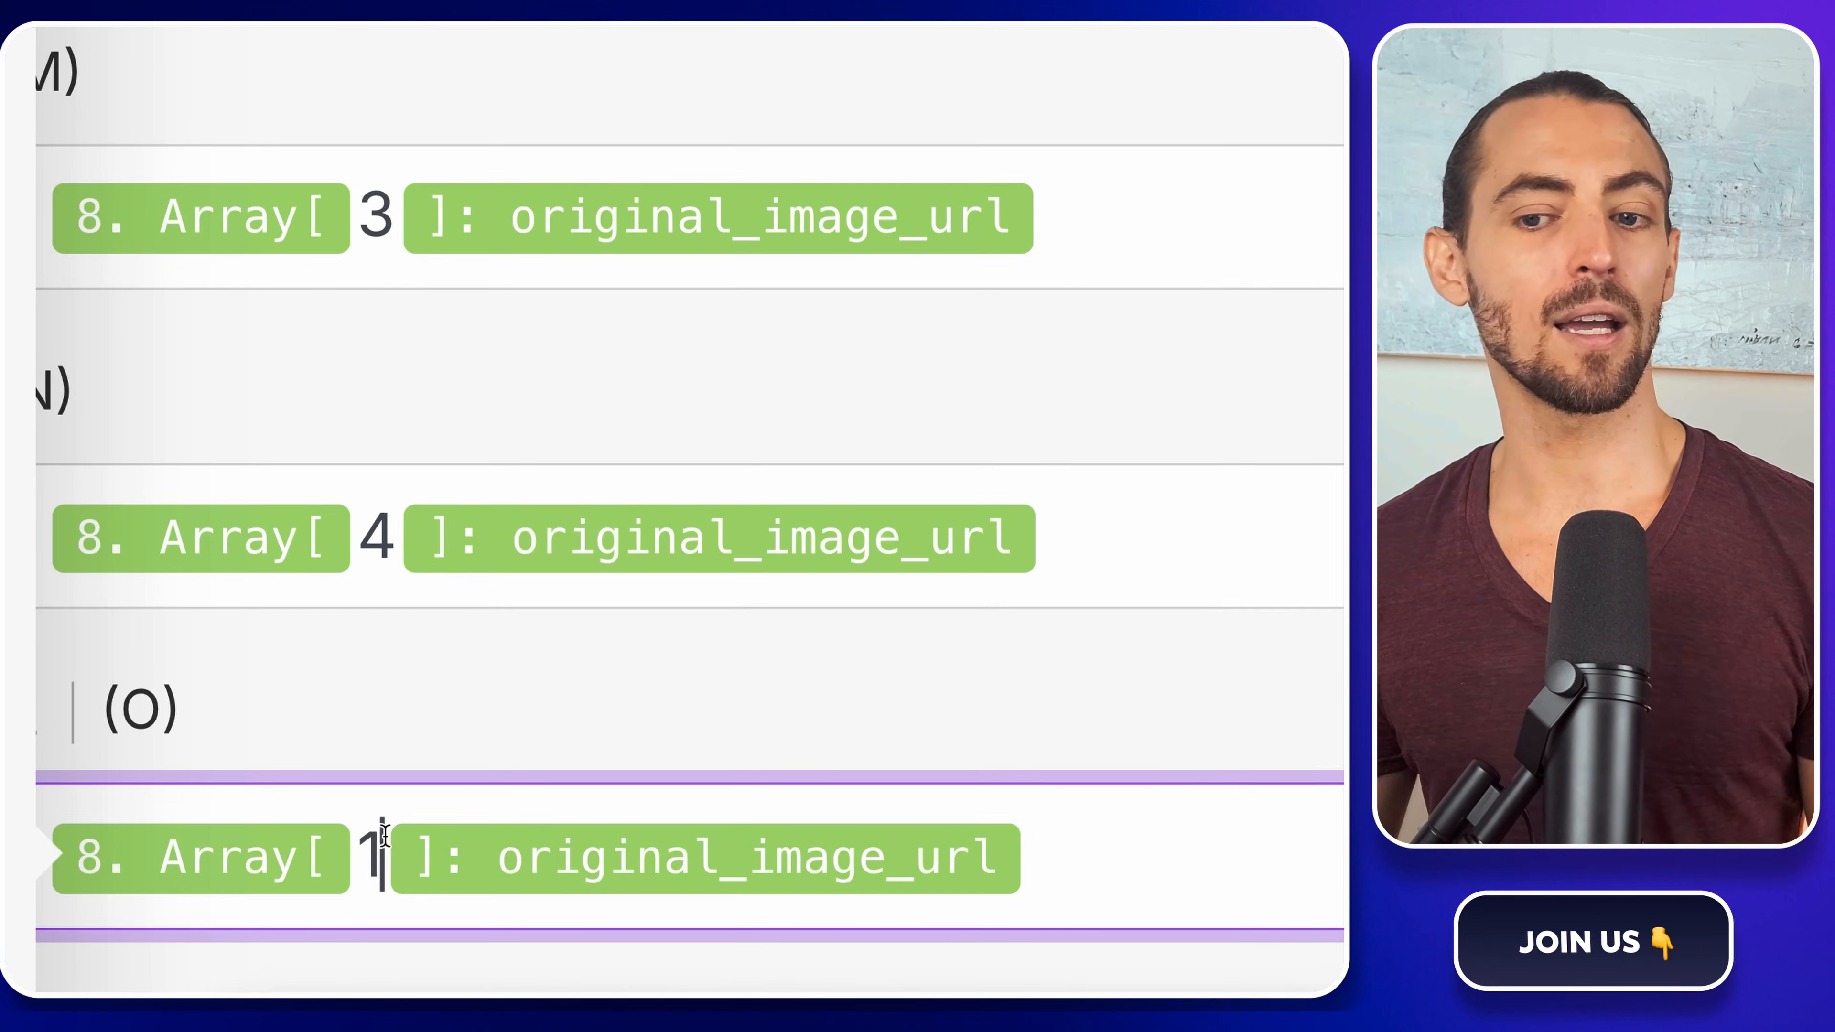
key("BackSpace")
type("5")
scroll(383, 838, "down", 3)
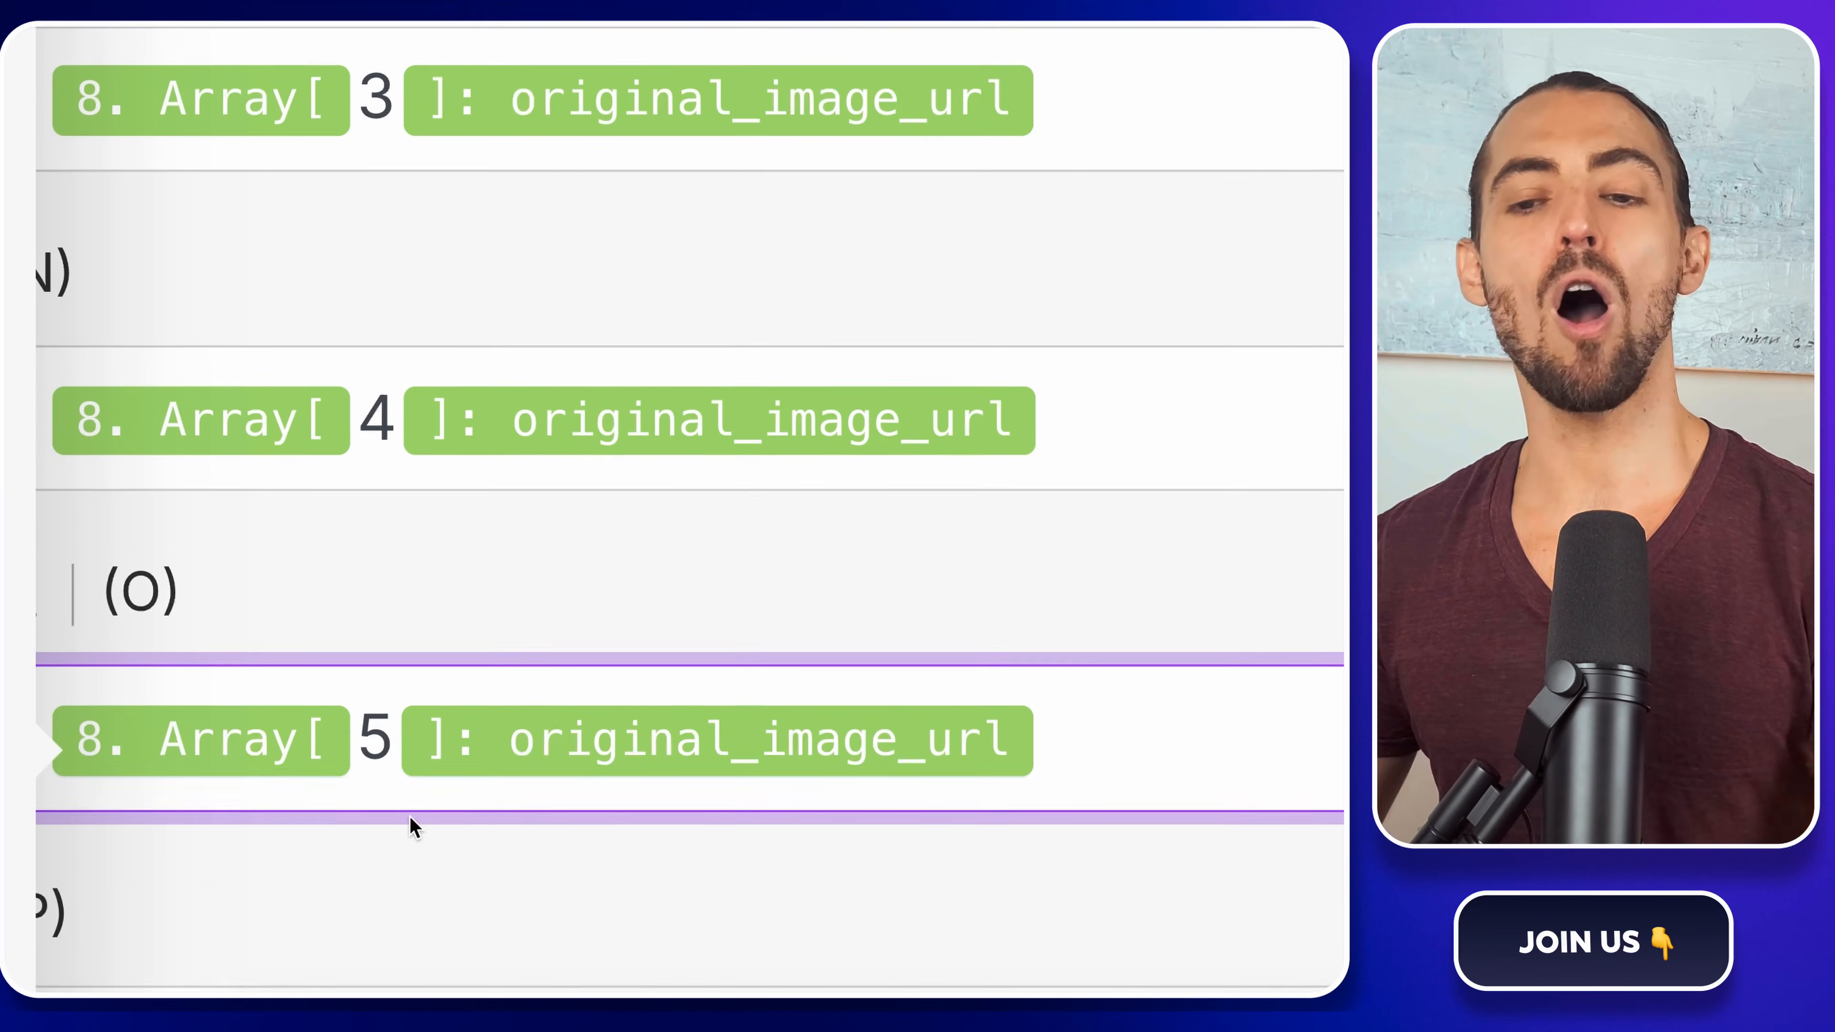
- Paste the copied original_image_url mapping into column P, set its array index to 6, and save the Google Sheets module
left_click(442, 779)
key("ctrl+v")
key("Left")
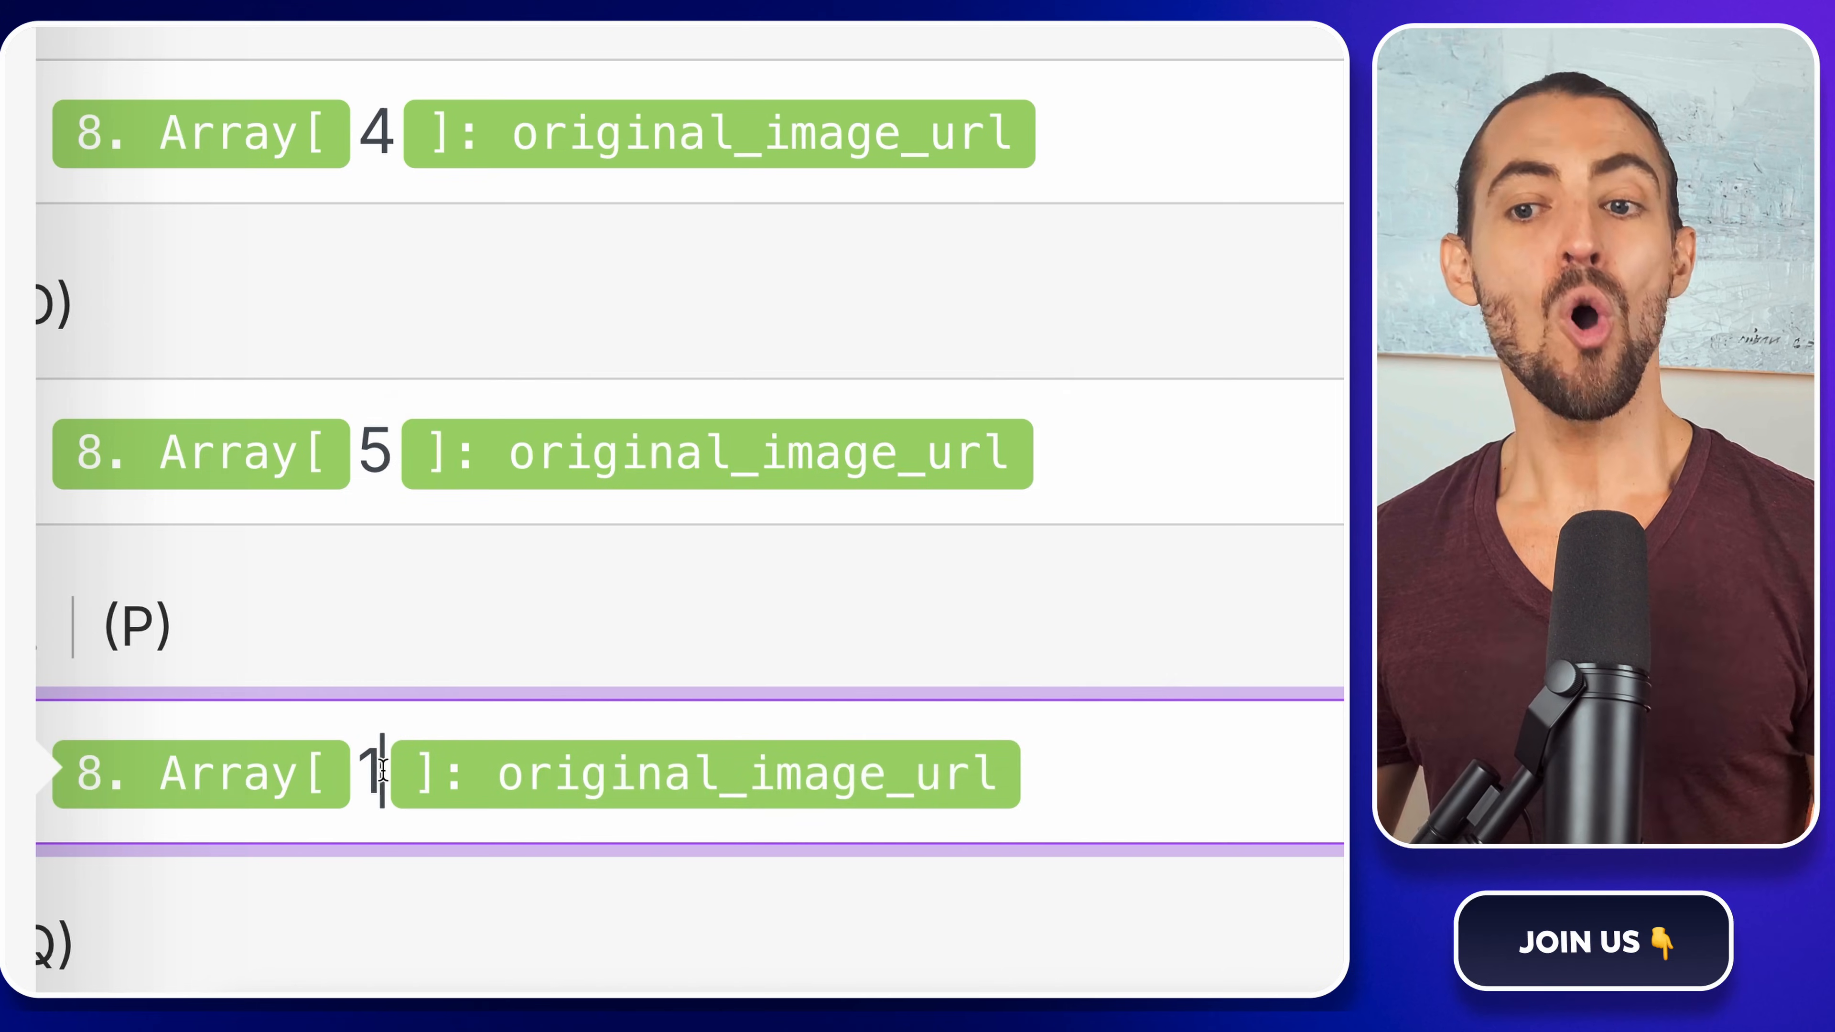
key("BackSpace")
type("6")
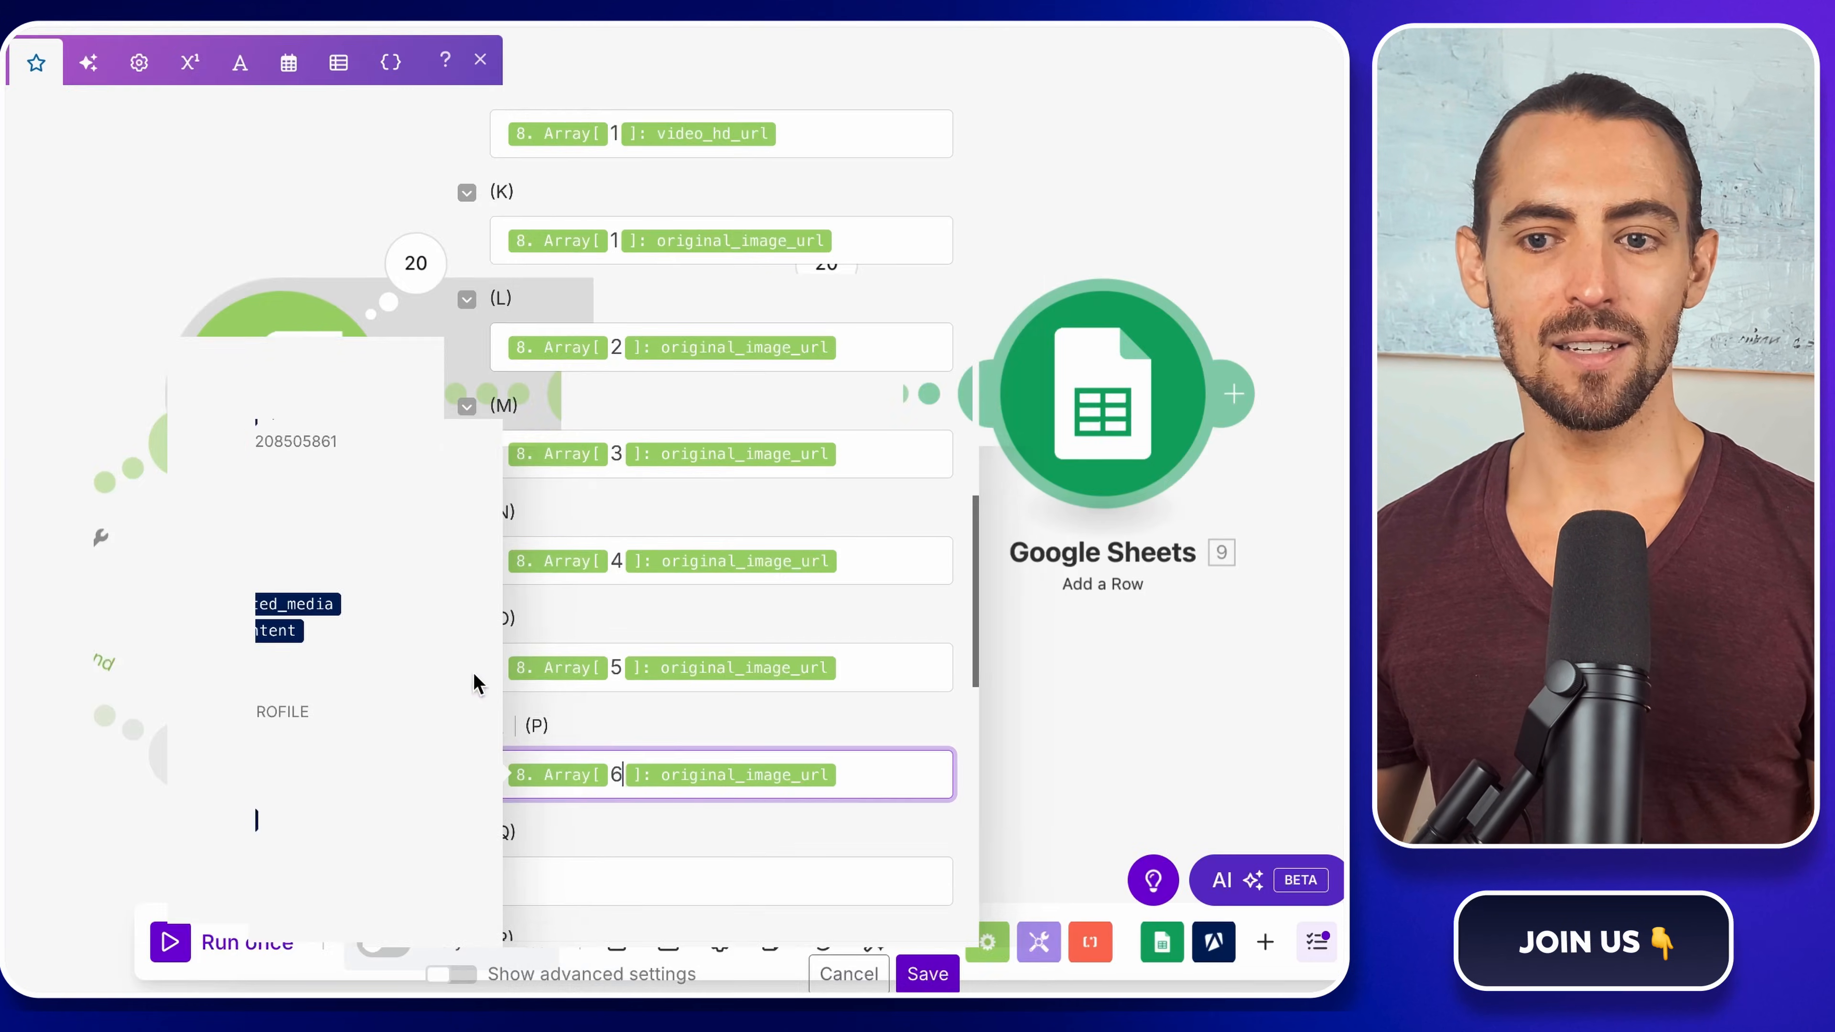
left_click(926, 976)
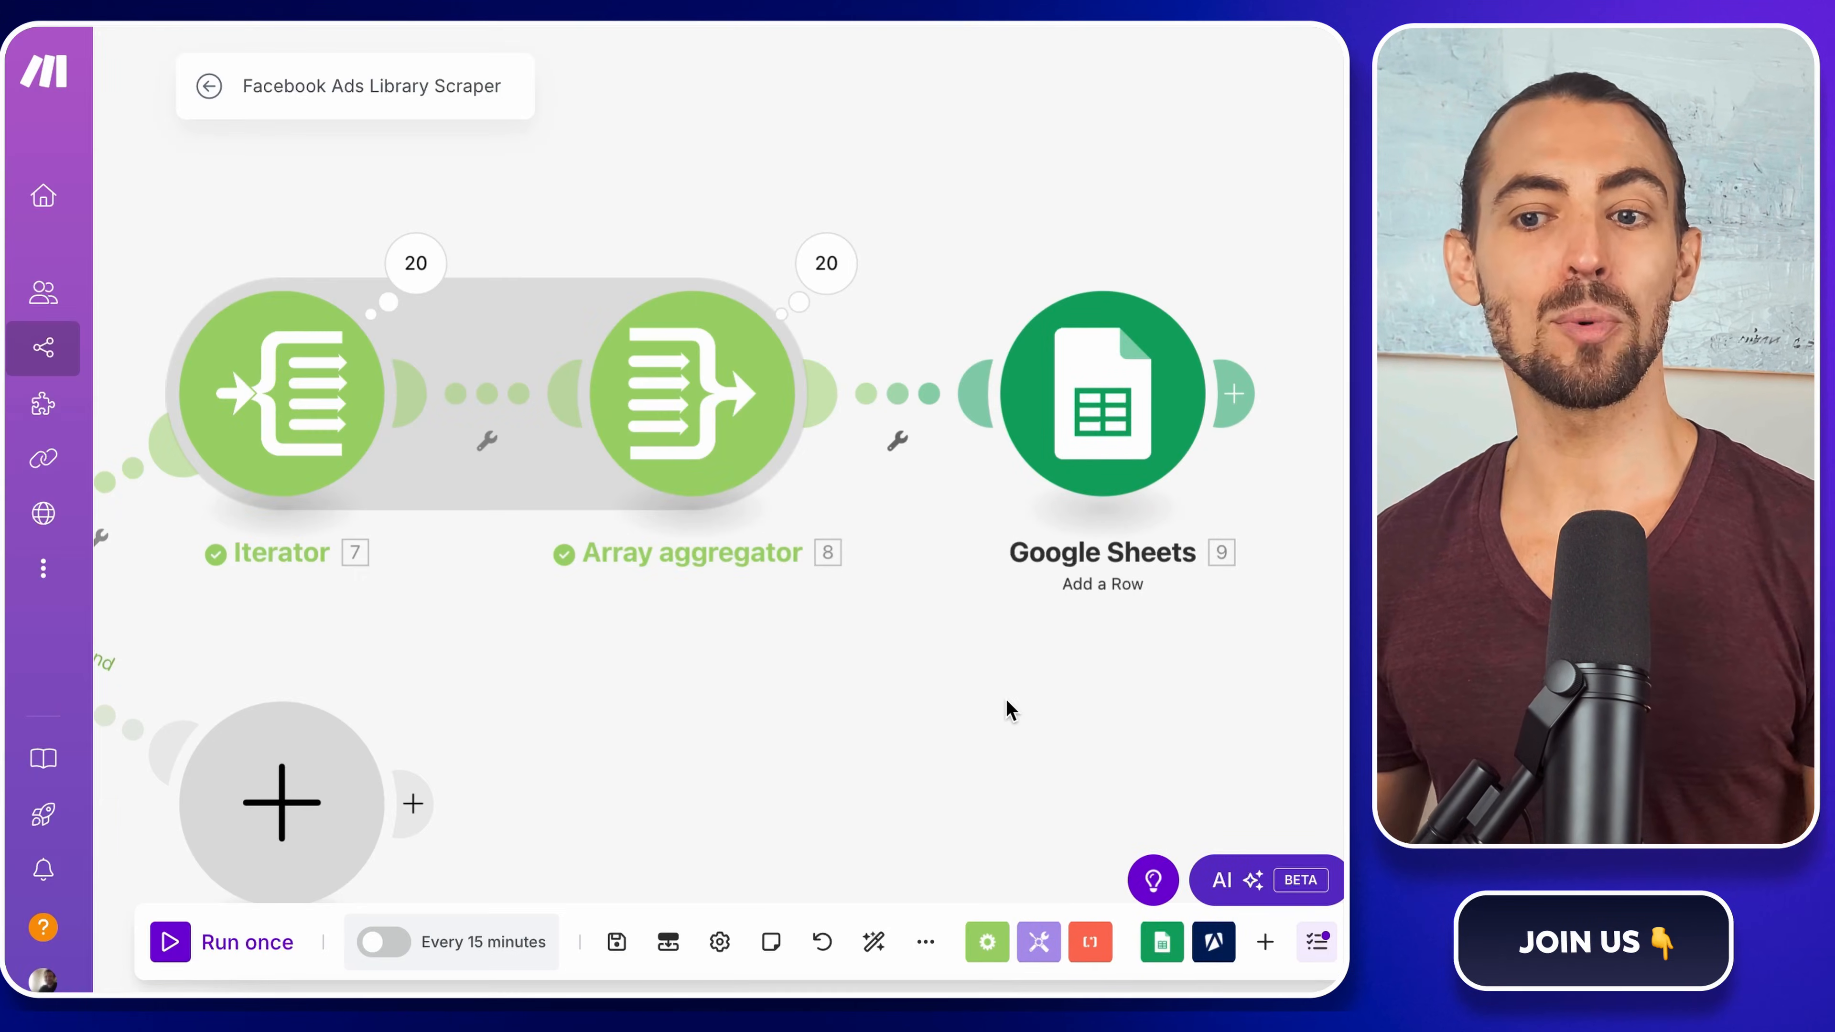
- Set up a filter on the router's first route to the Iterator and label it Carousel Ads
scroll(1007, 698, "left", 10)
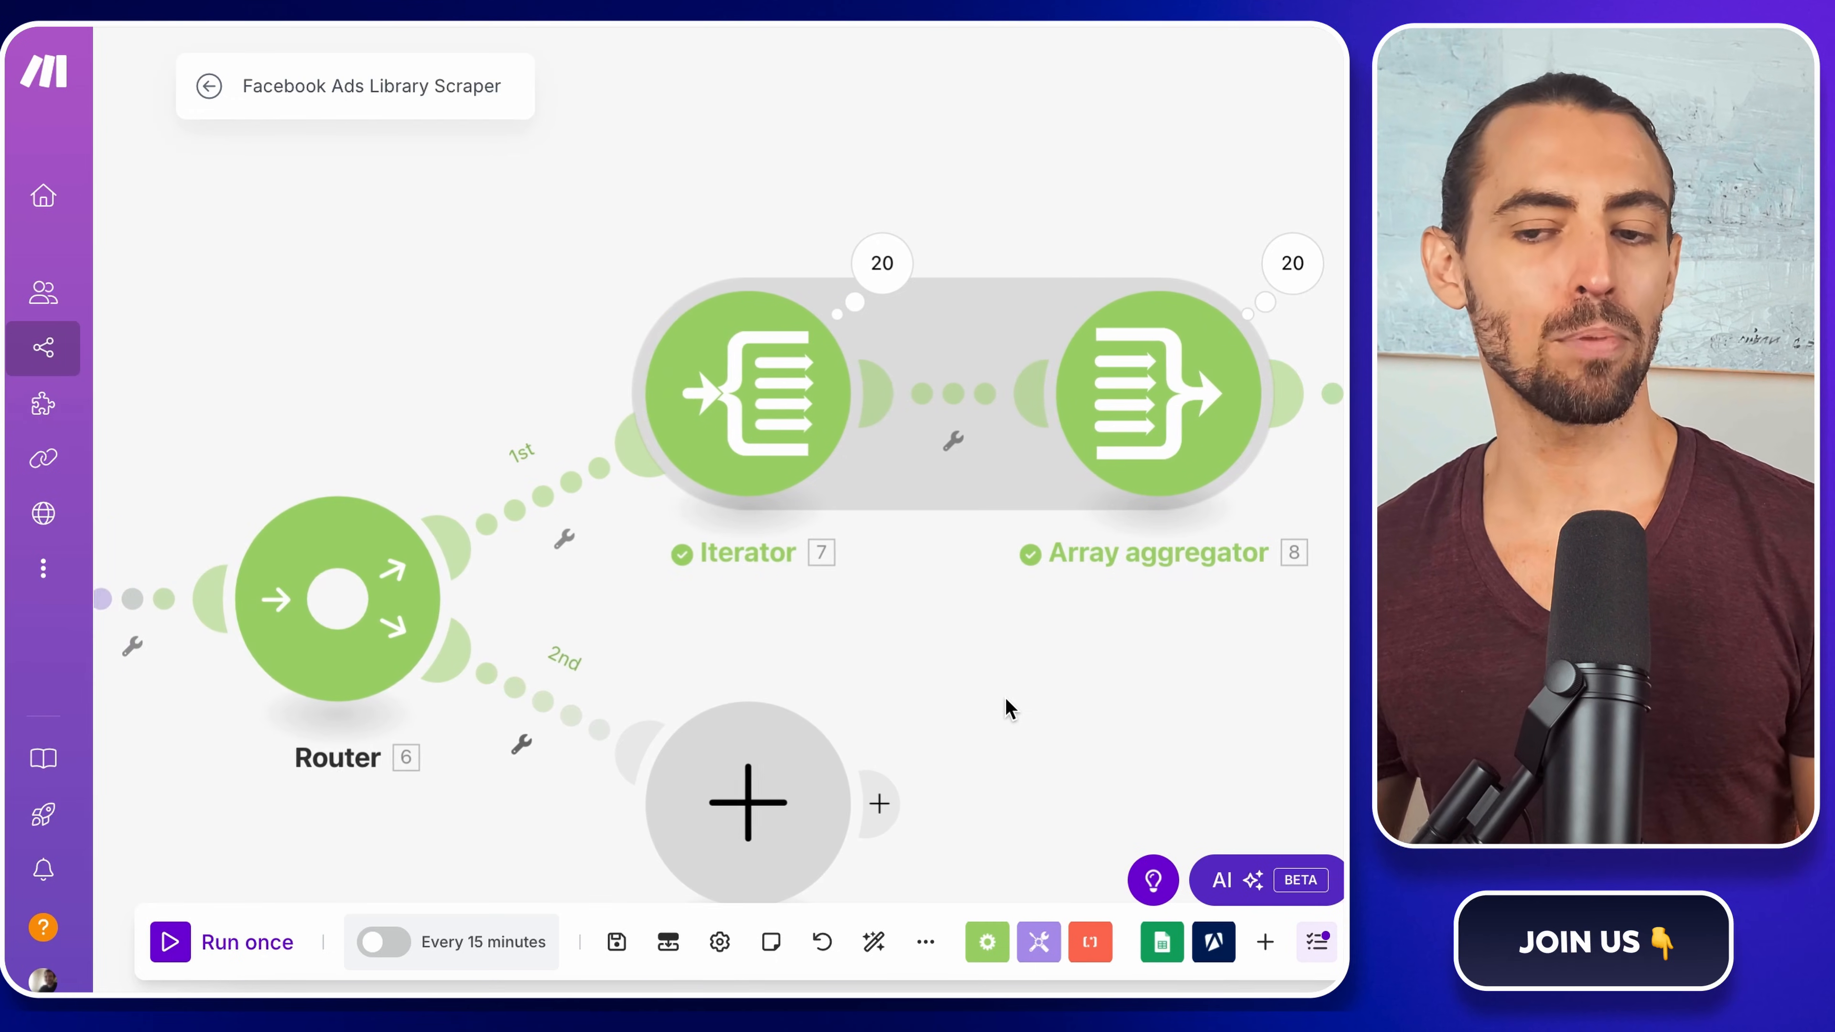
scroll(1006, 700, "left", 1)
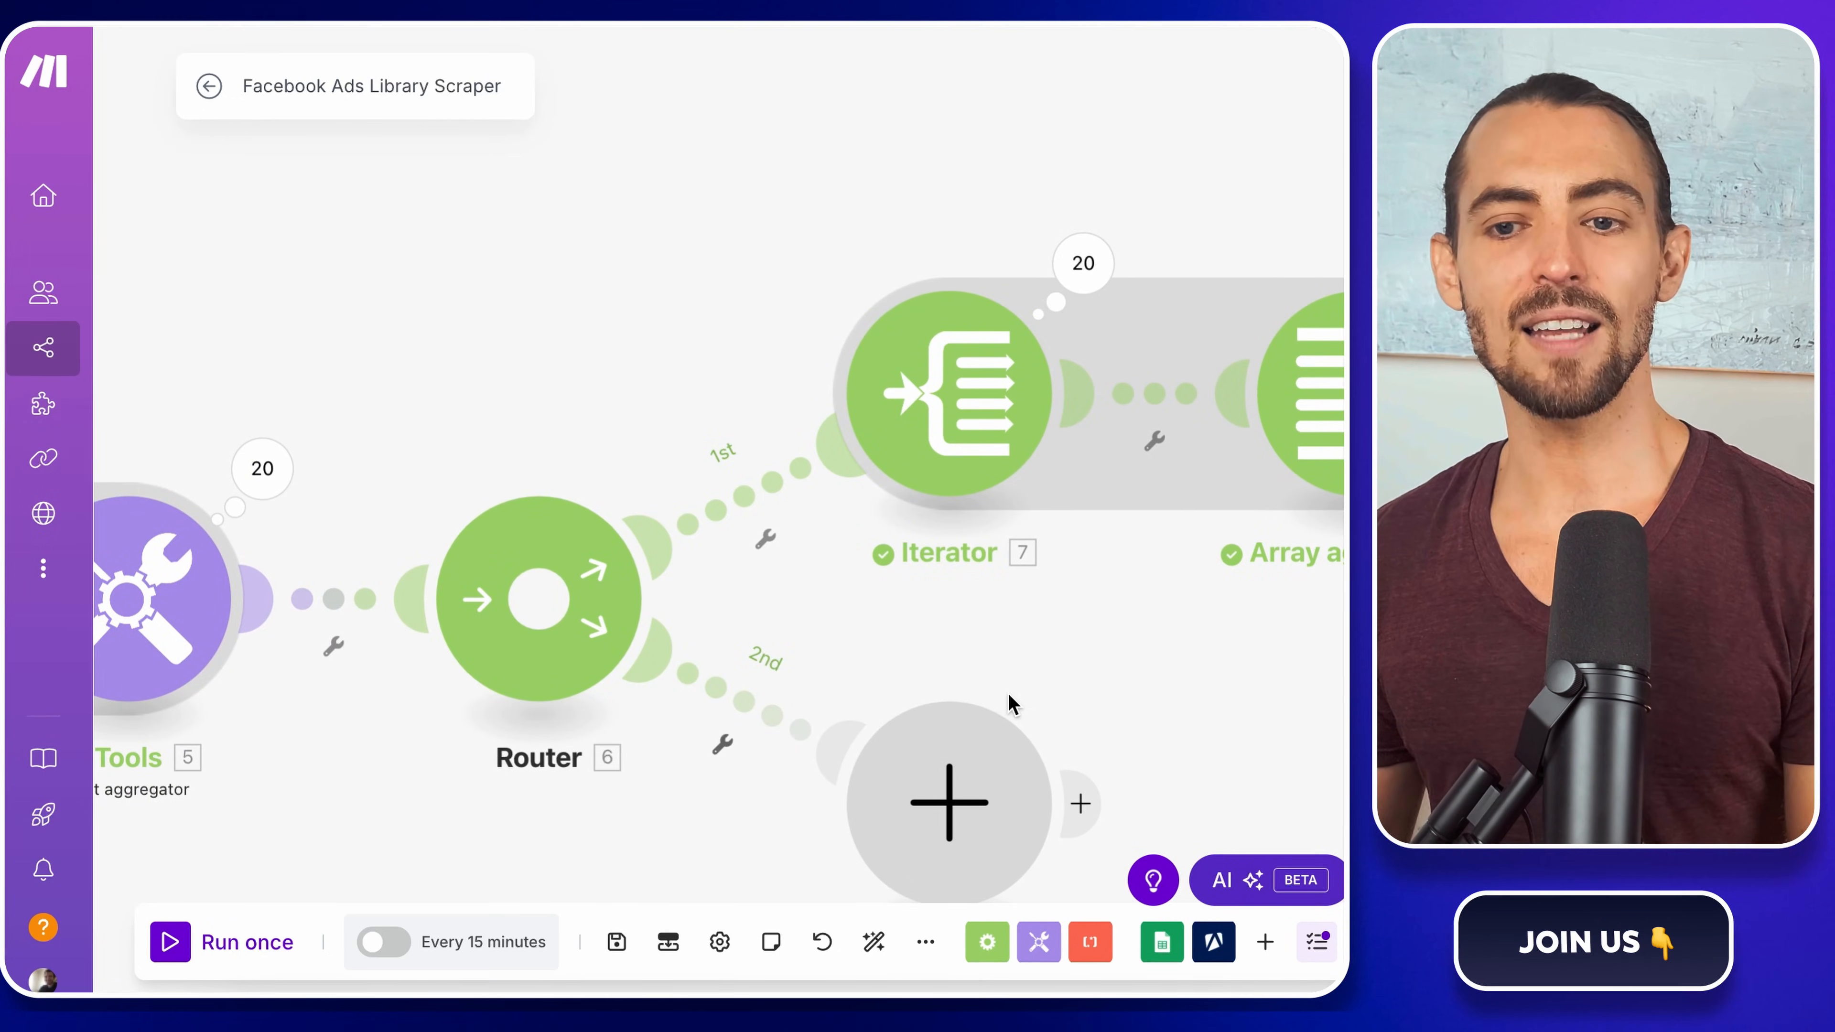
left_click(765, 538)
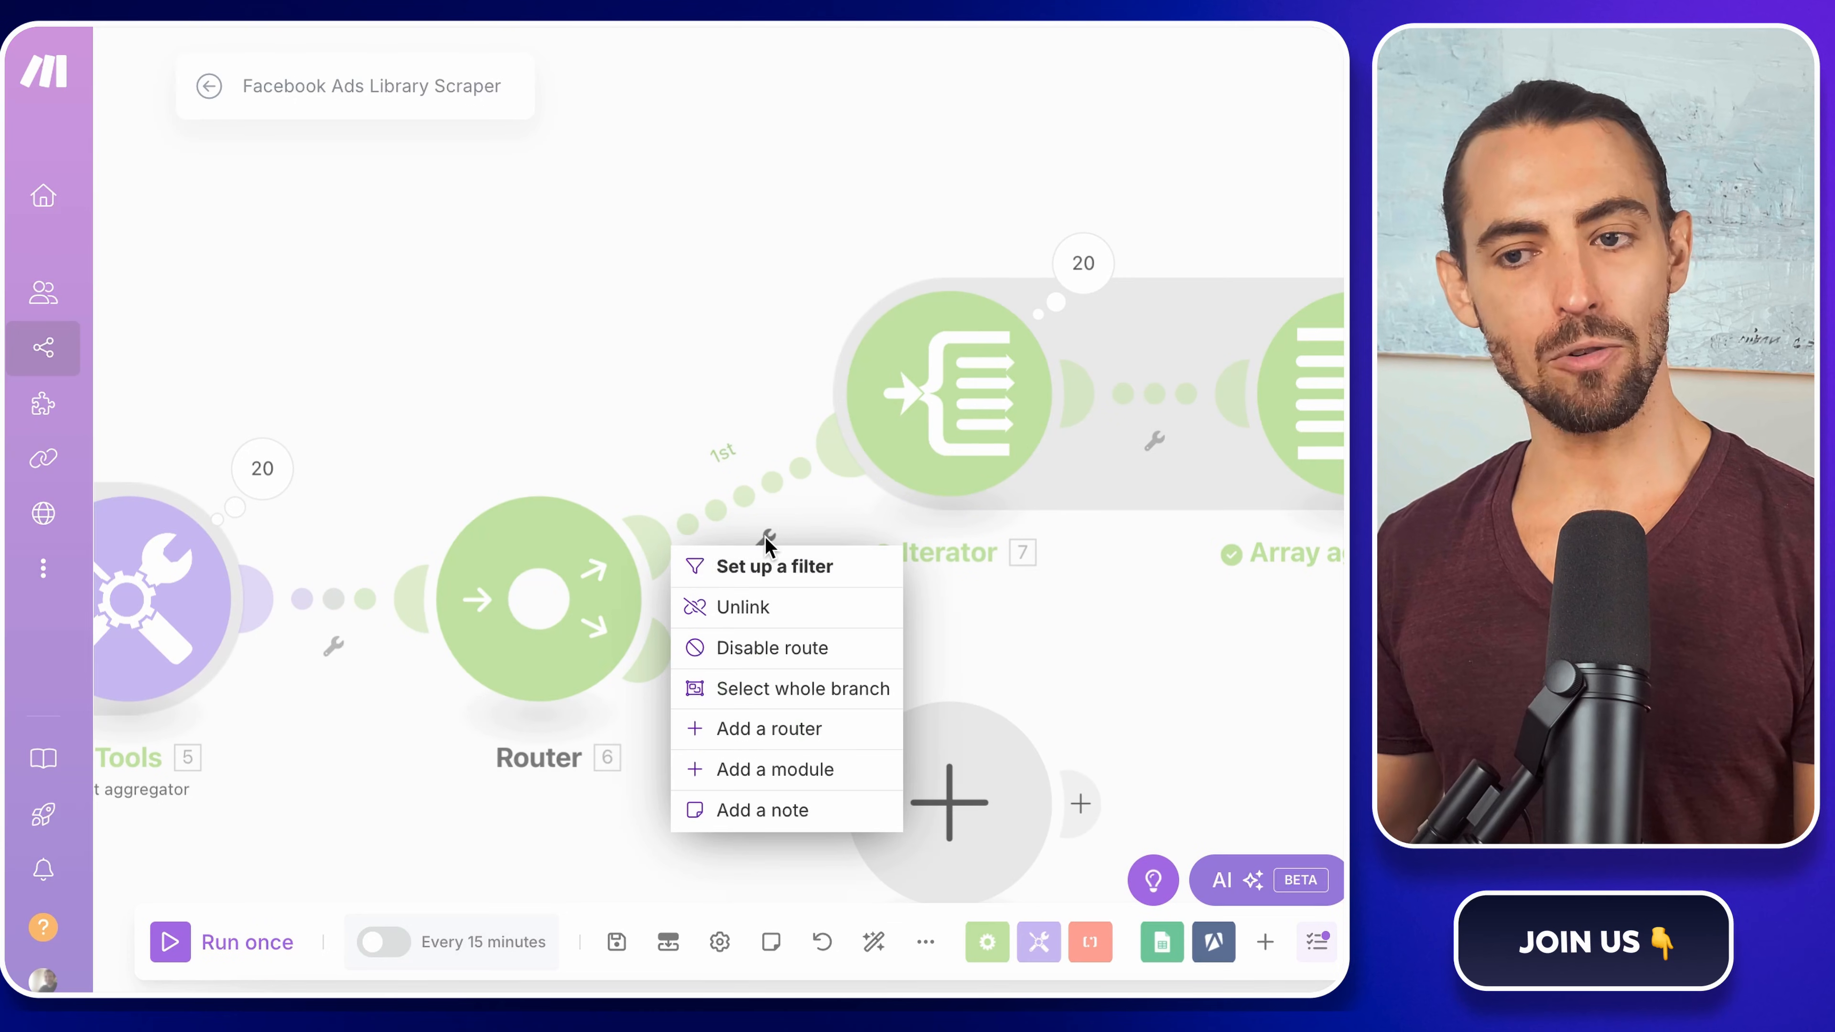
left_click(787, 573)
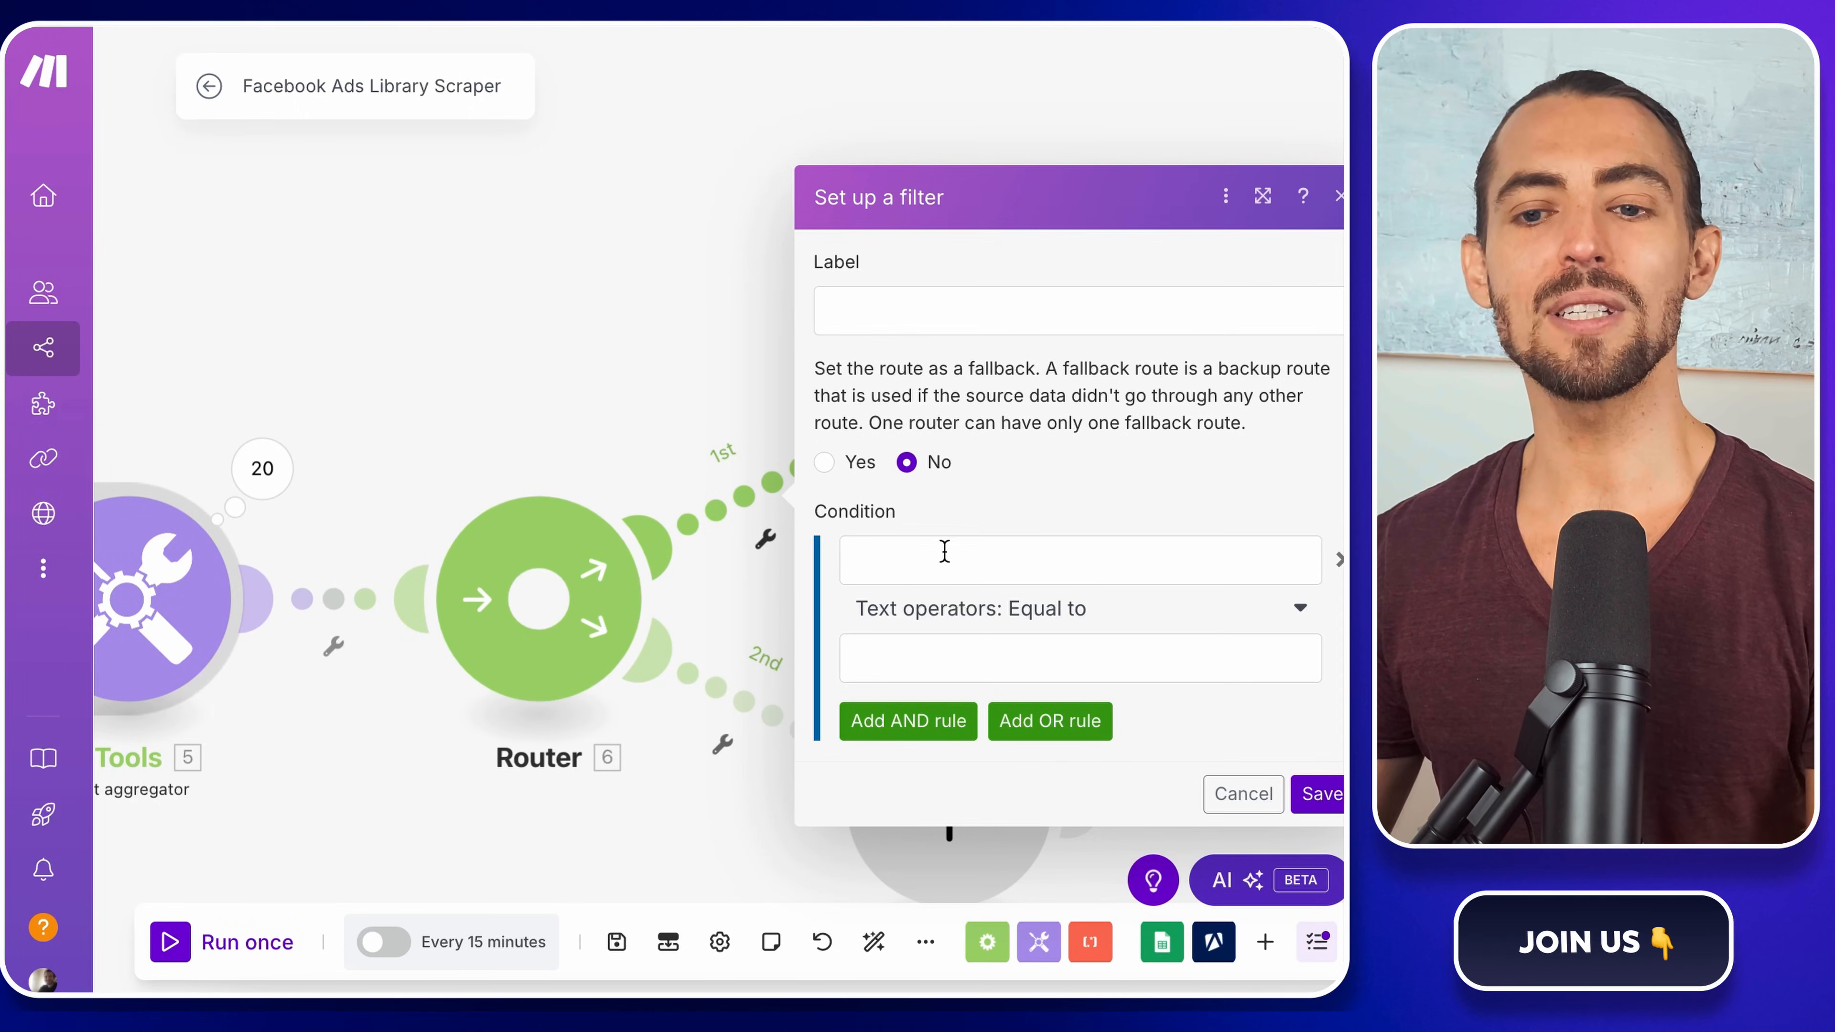
left_click(931, 310)
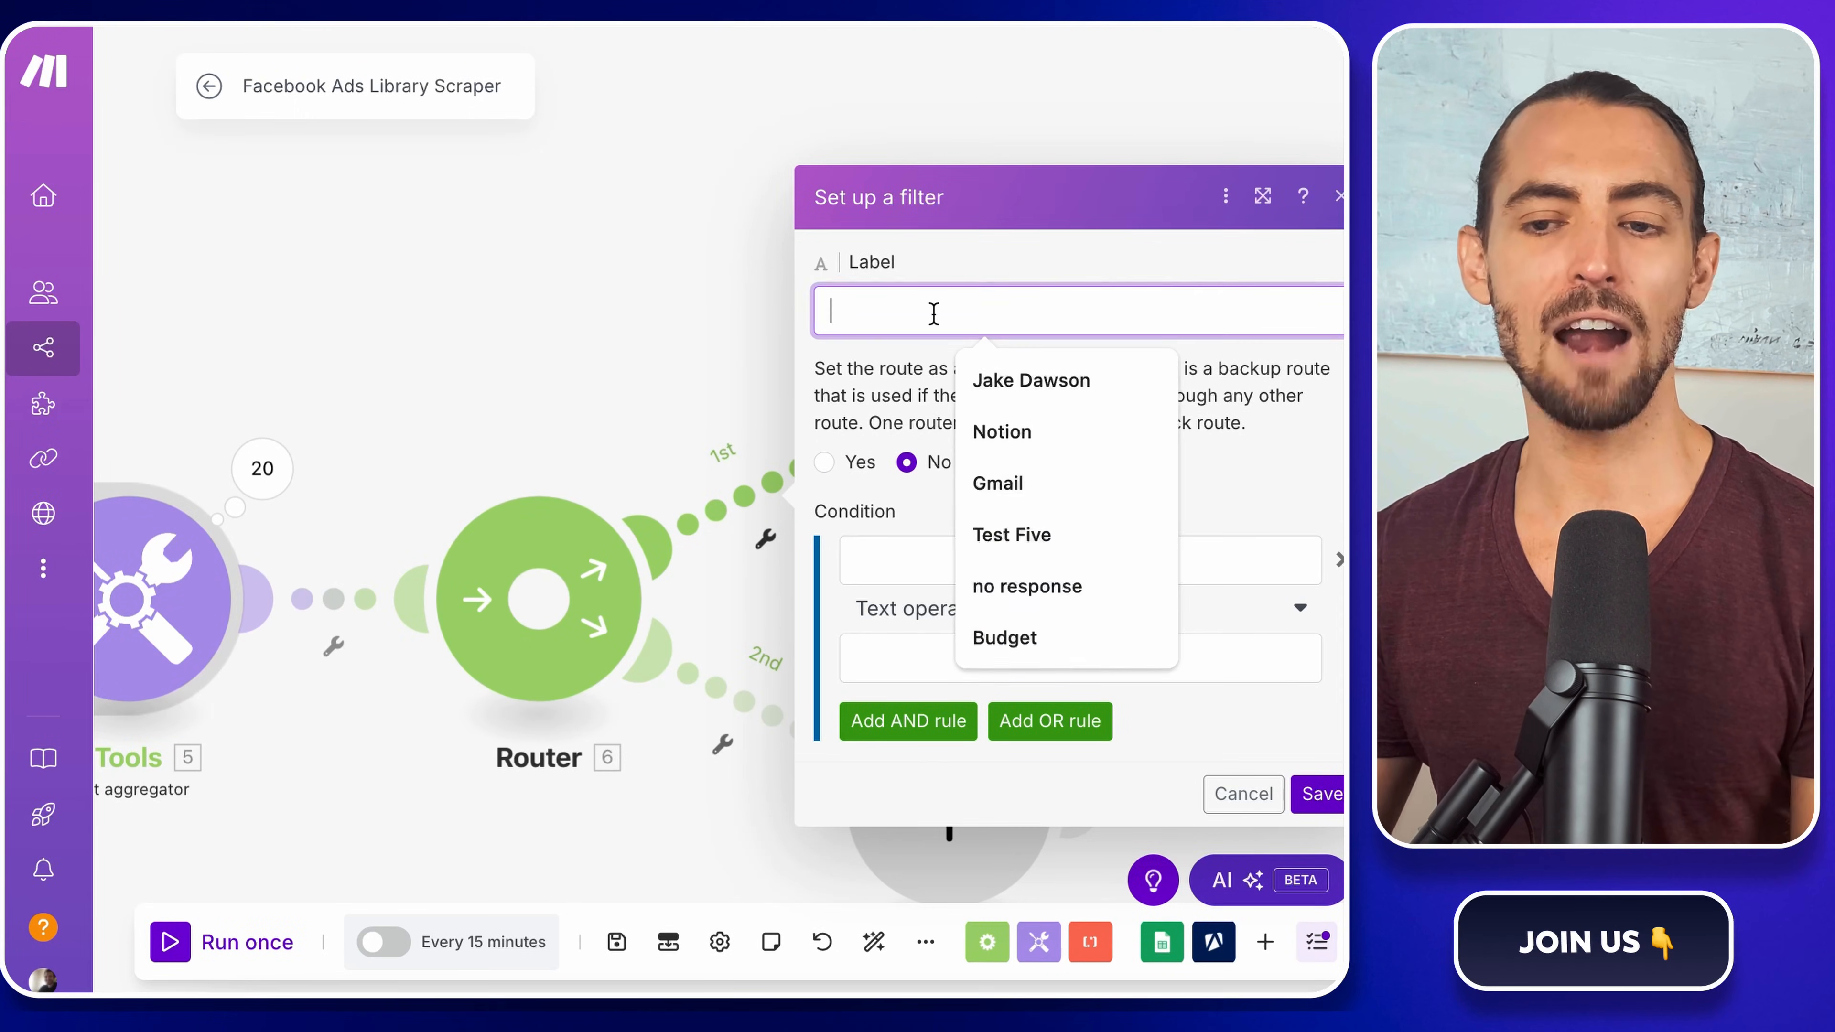
type("Carousel ")
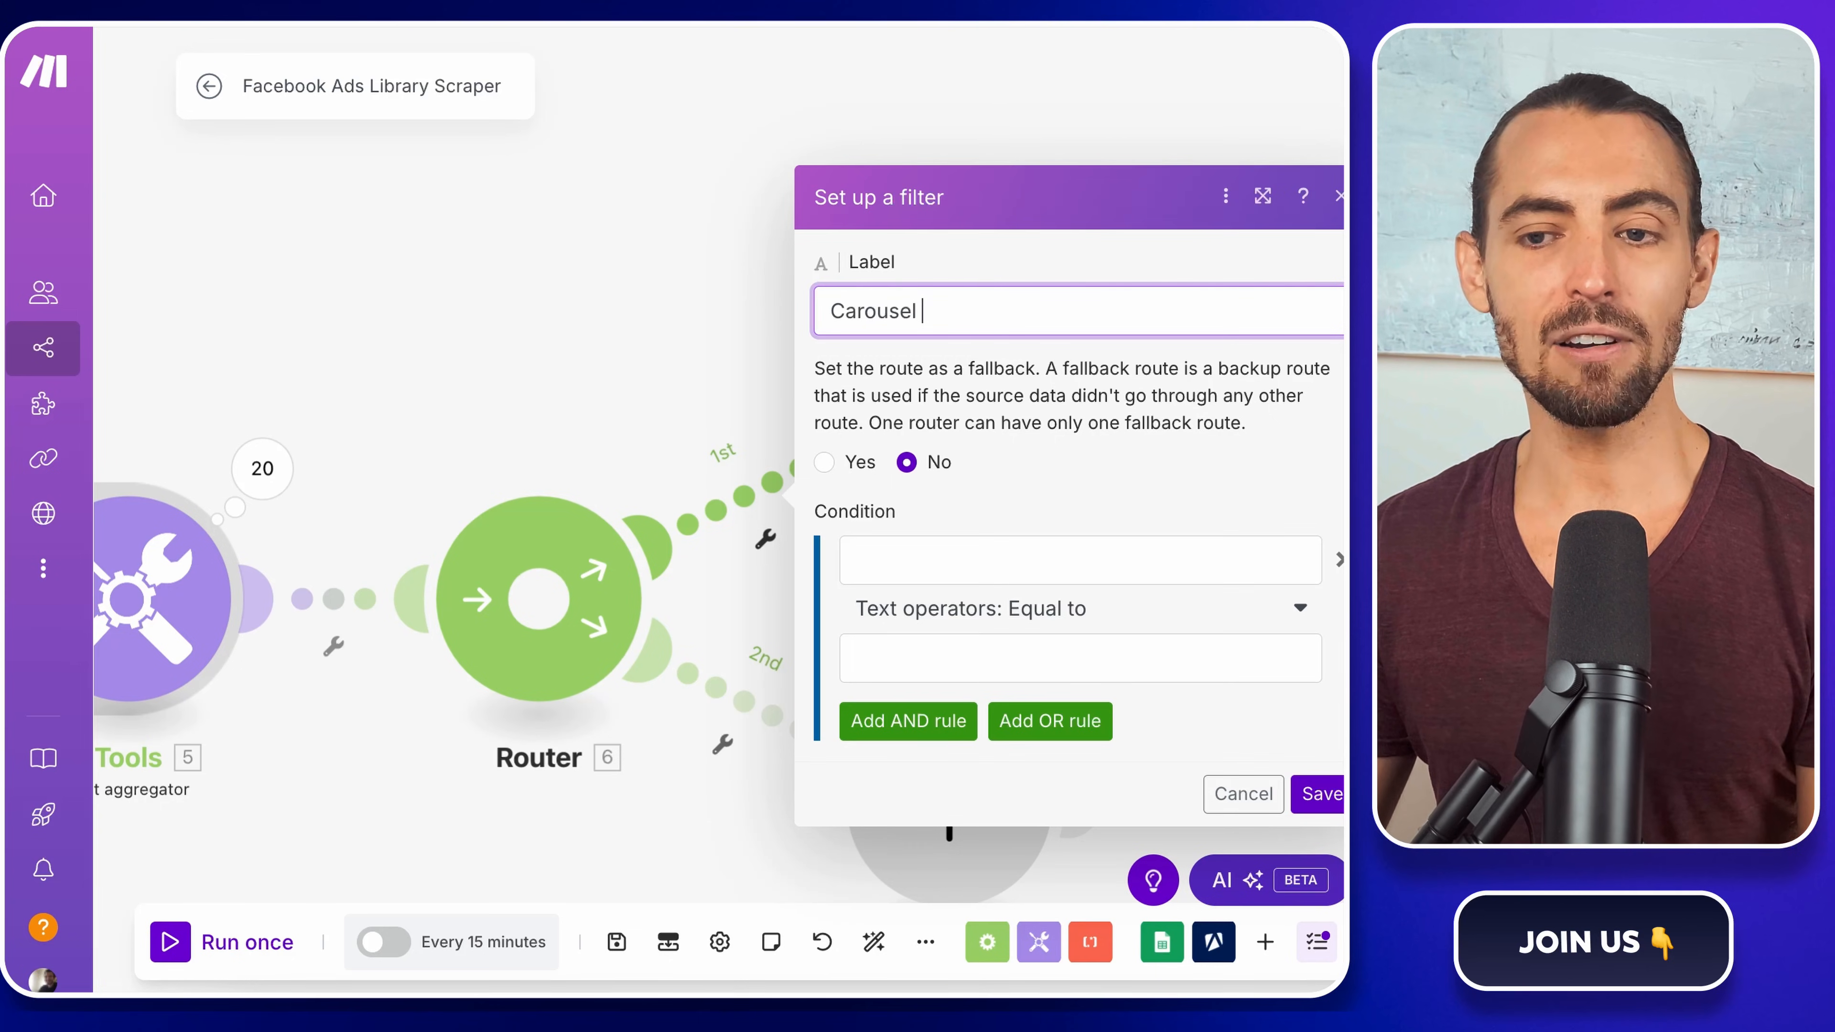
type("ADs")
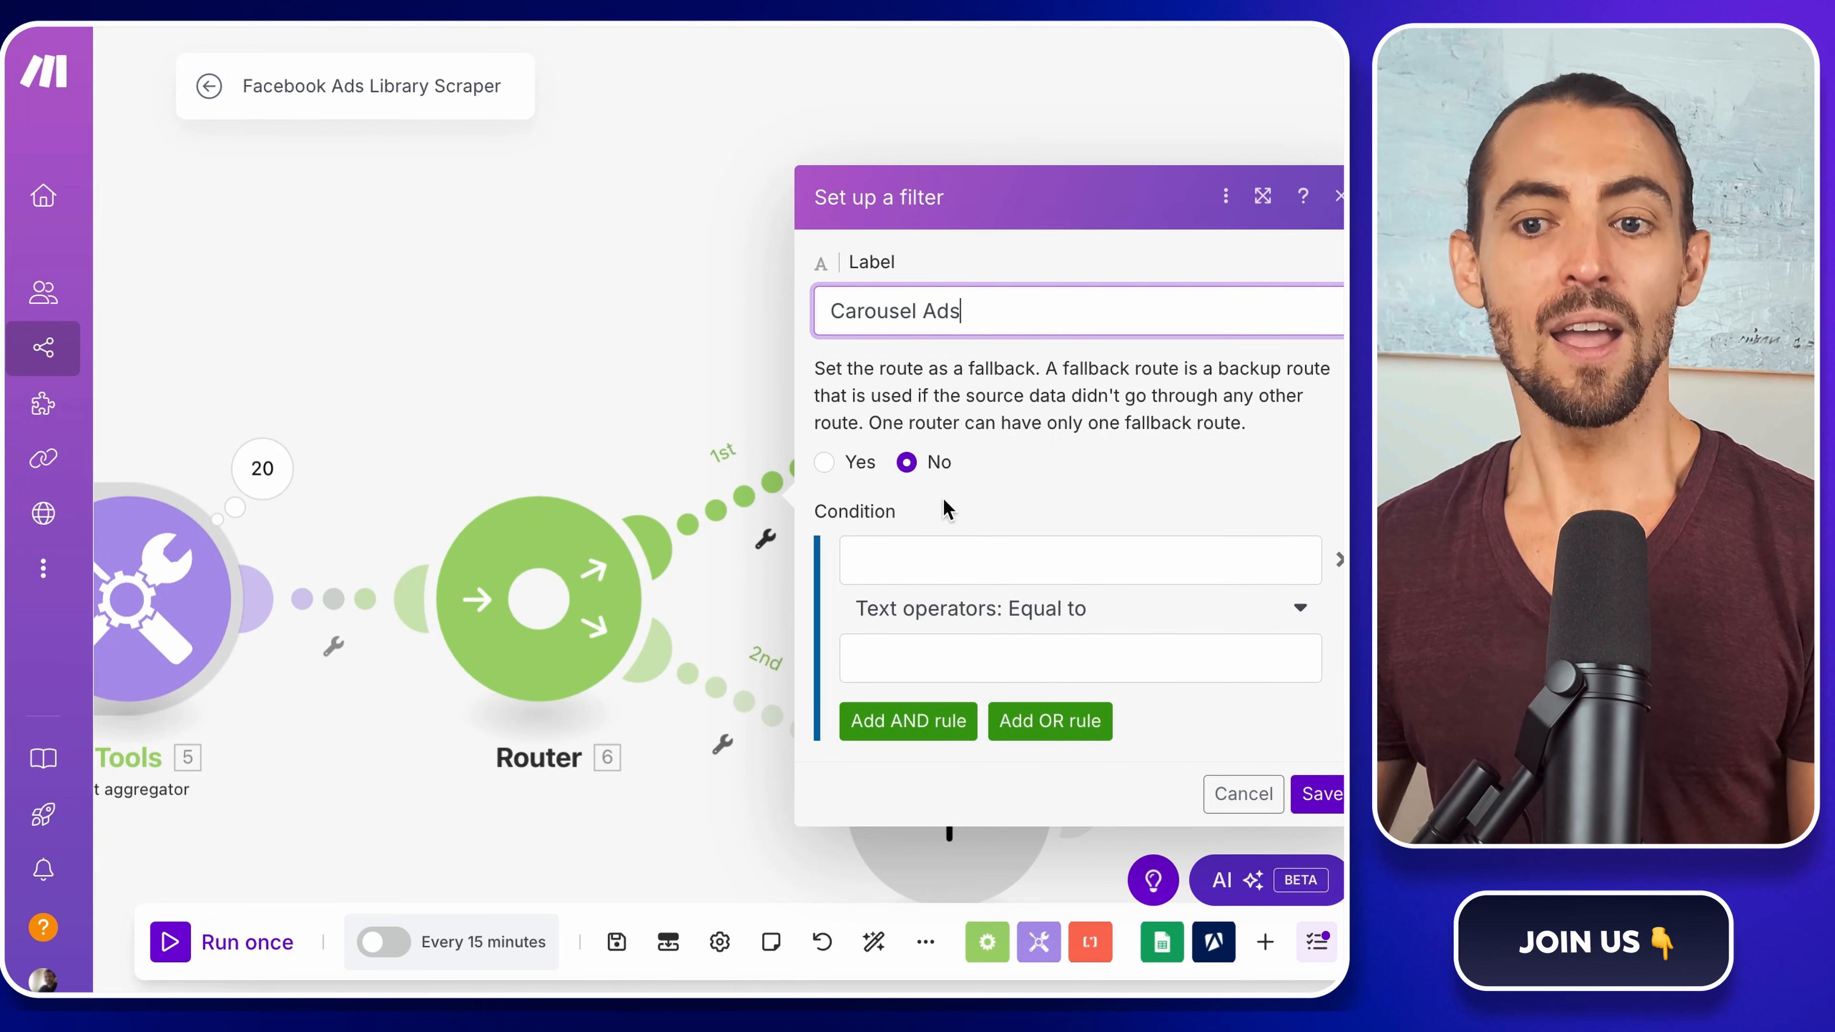
- Build the filter condition's first operand as the array function length() around the Apify snapshot: cards[] value
left_click(942, 564)
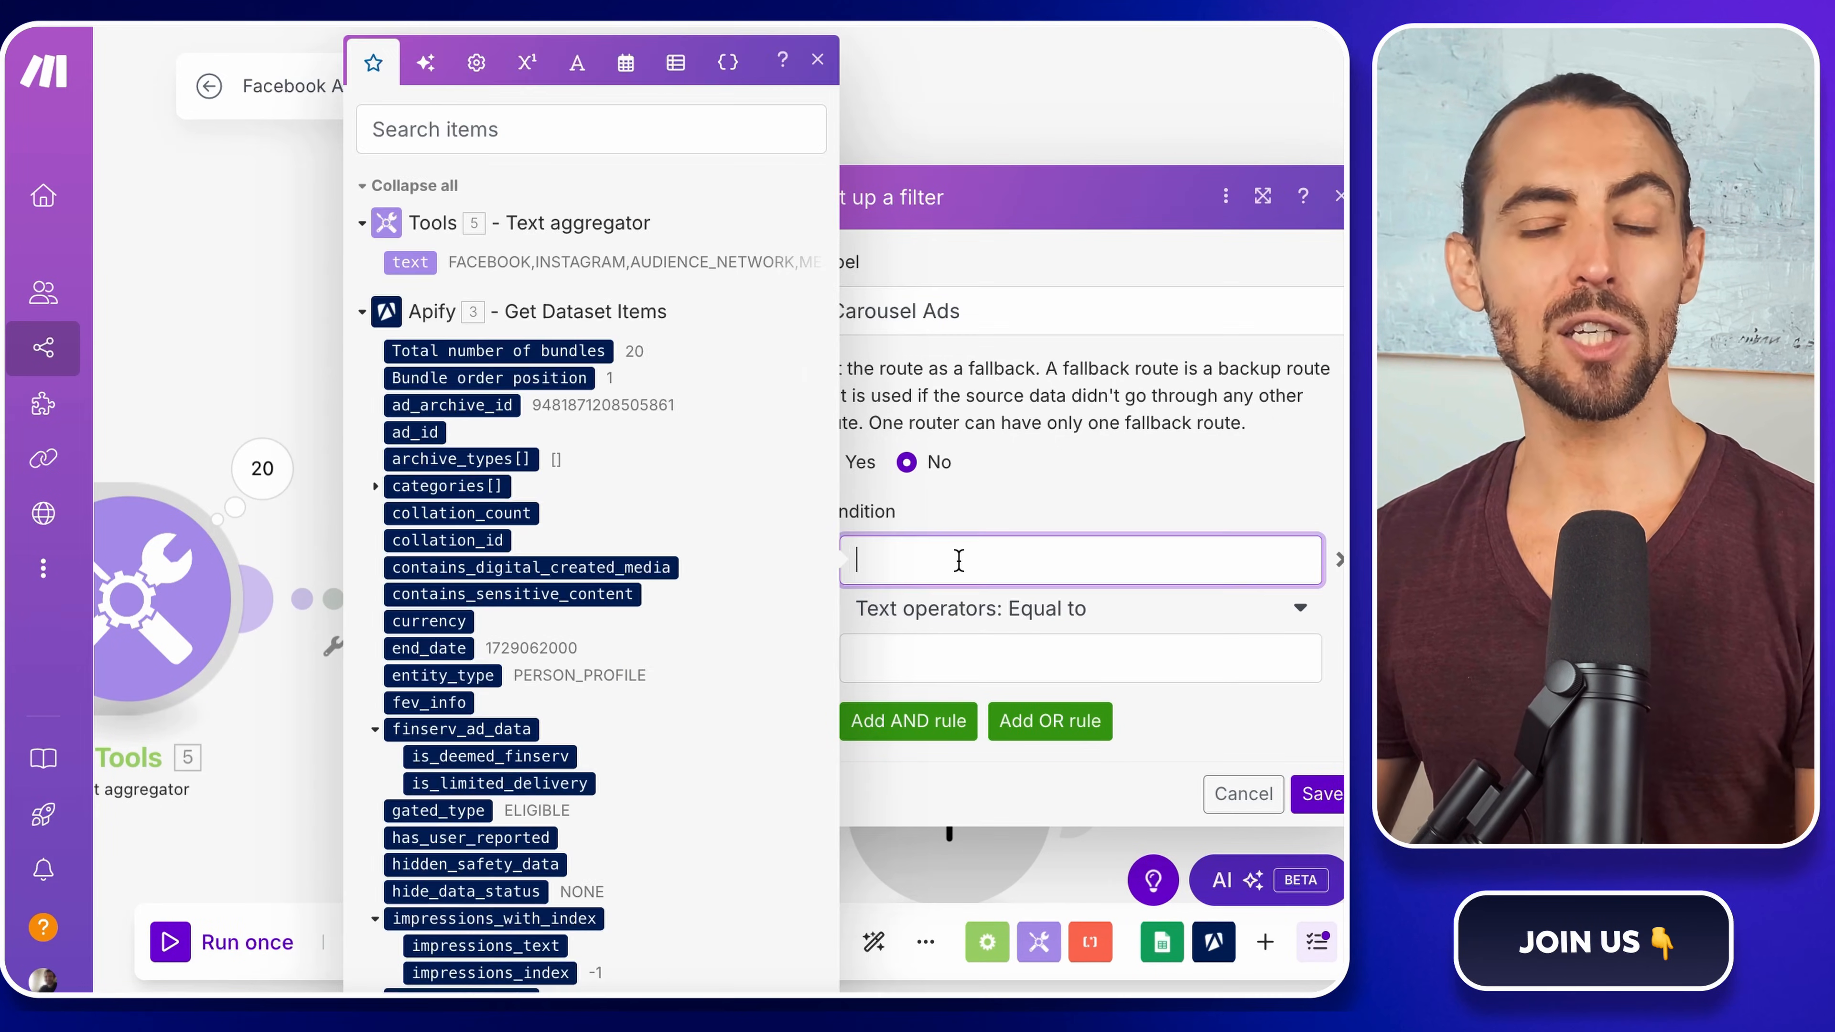
scroll(440, 307, "down", 10)
left_click(676, 62)
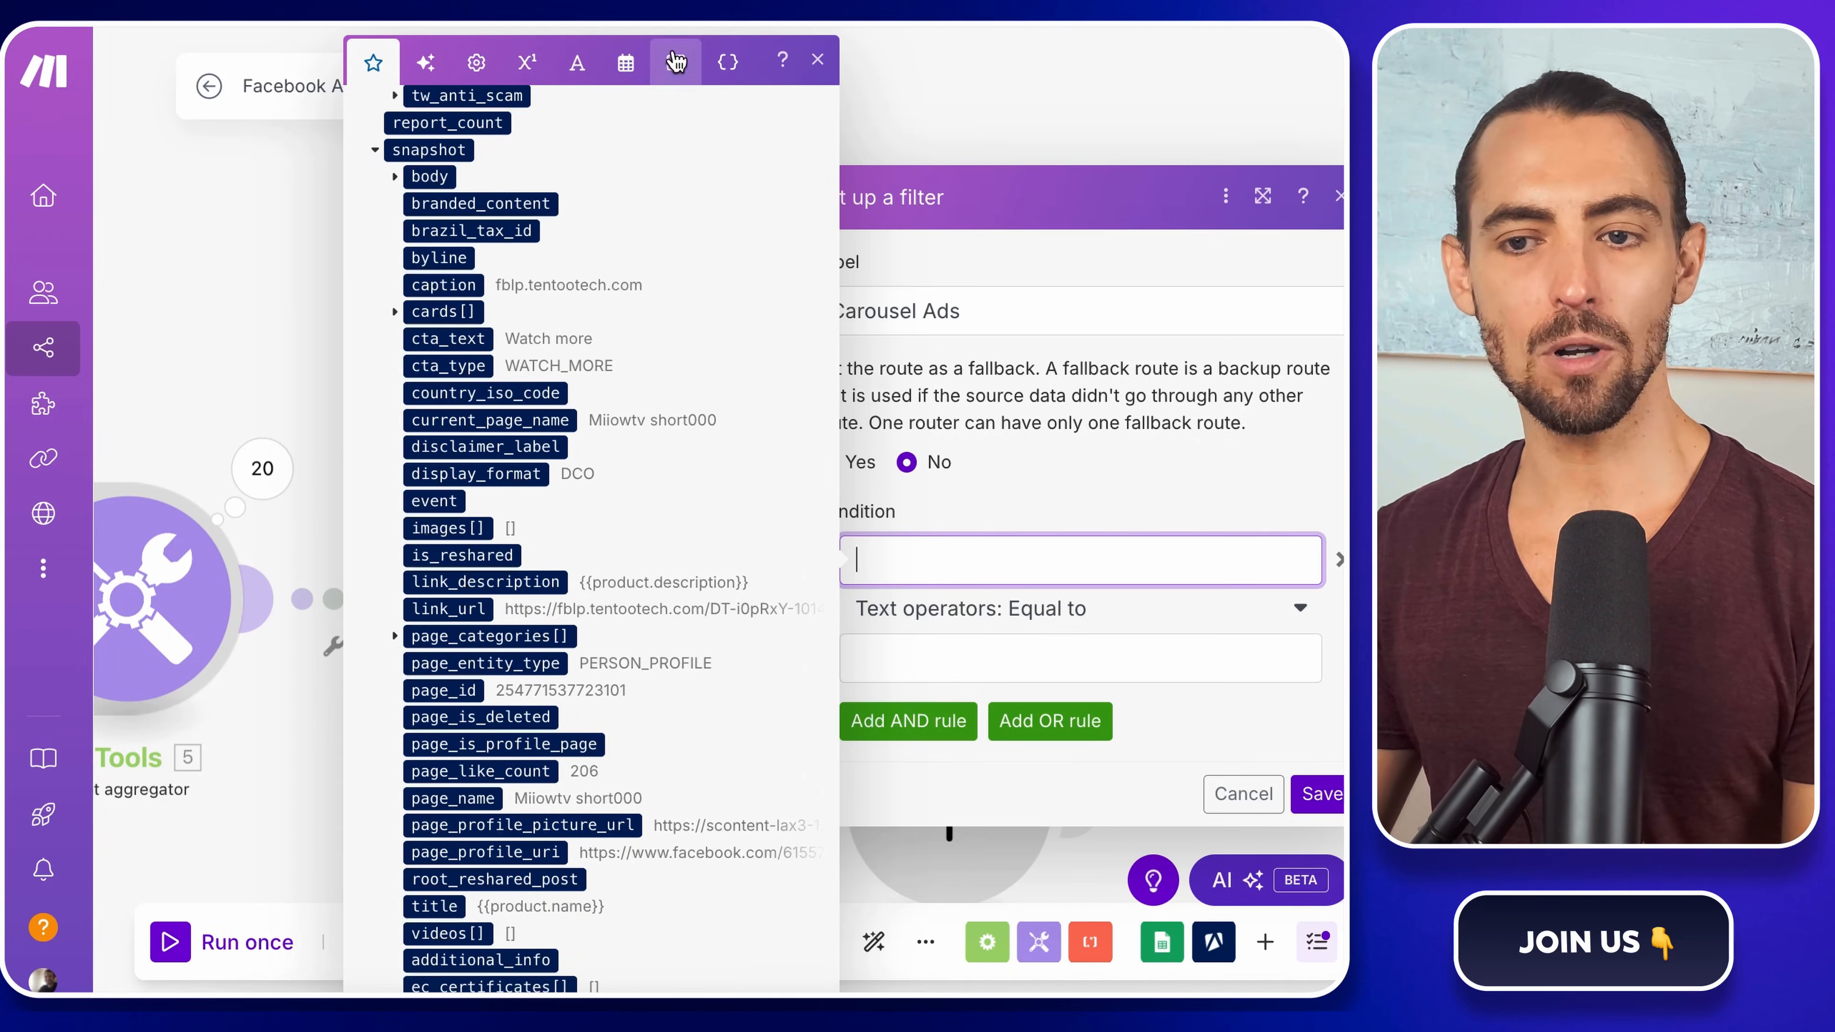
left_click(470, 537)
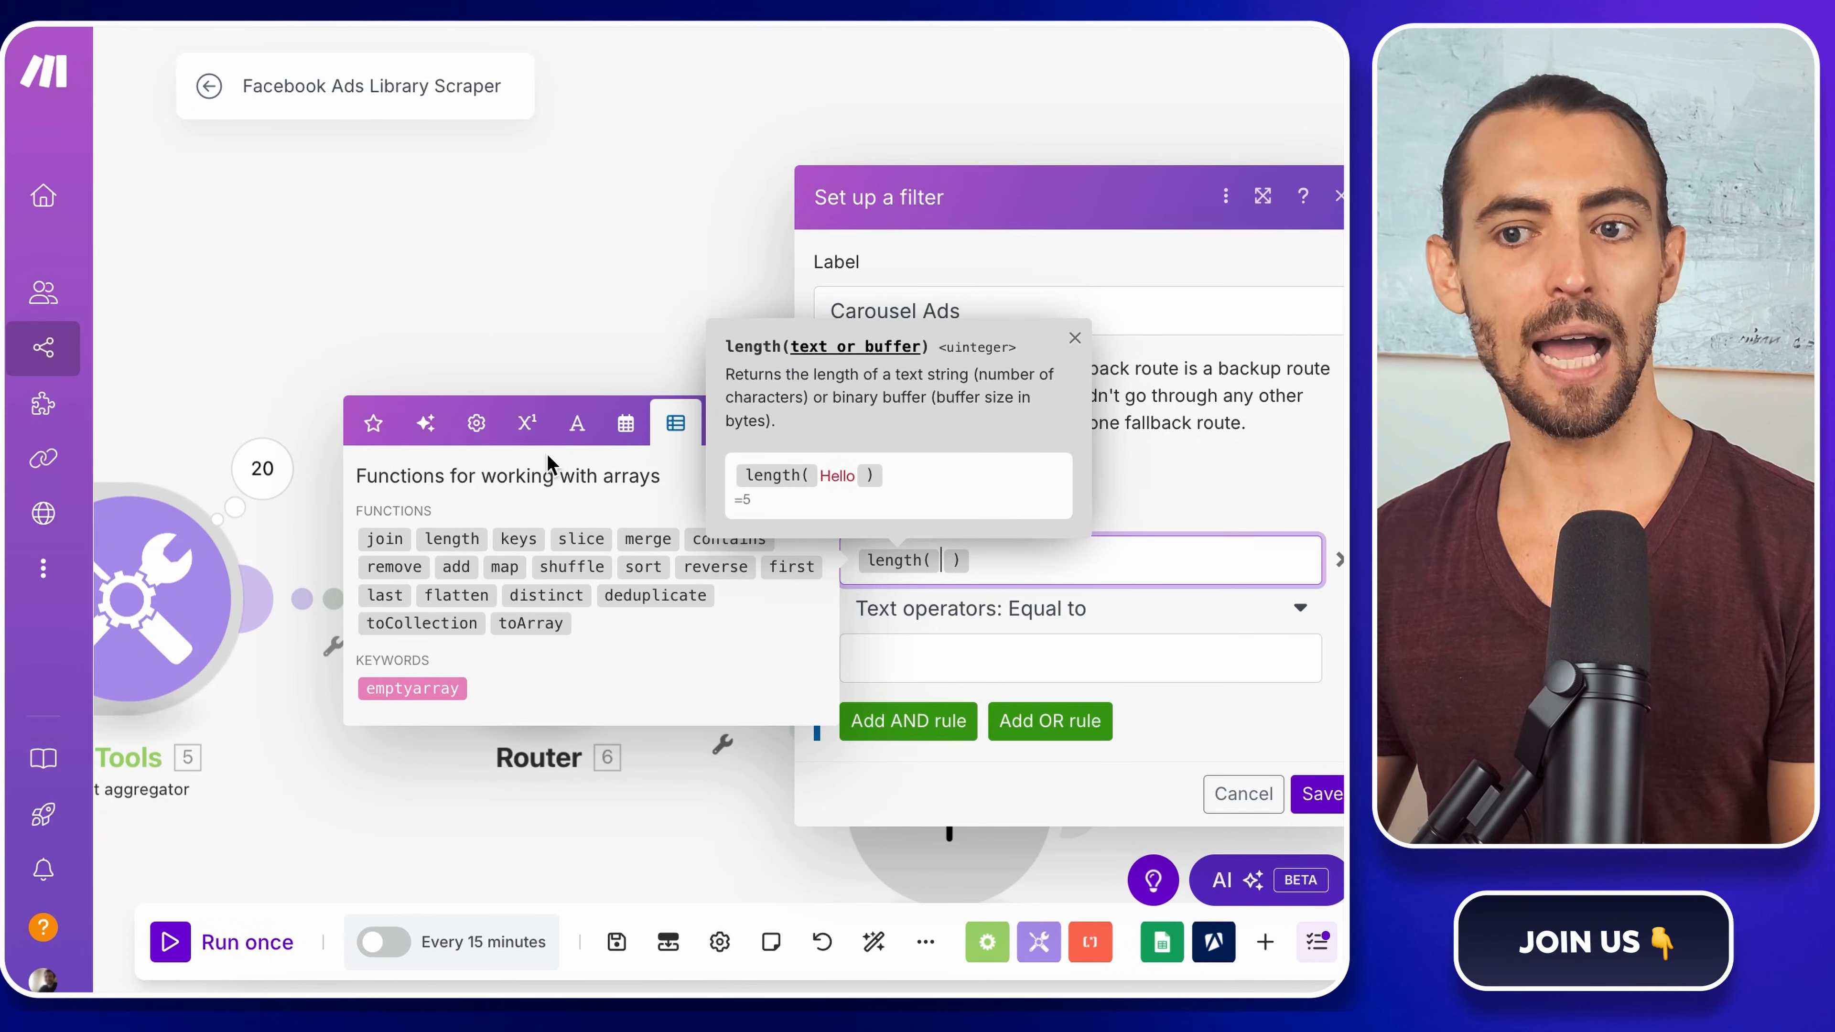
left_click(396, 435)
scroll(584, 590, "down", 2)
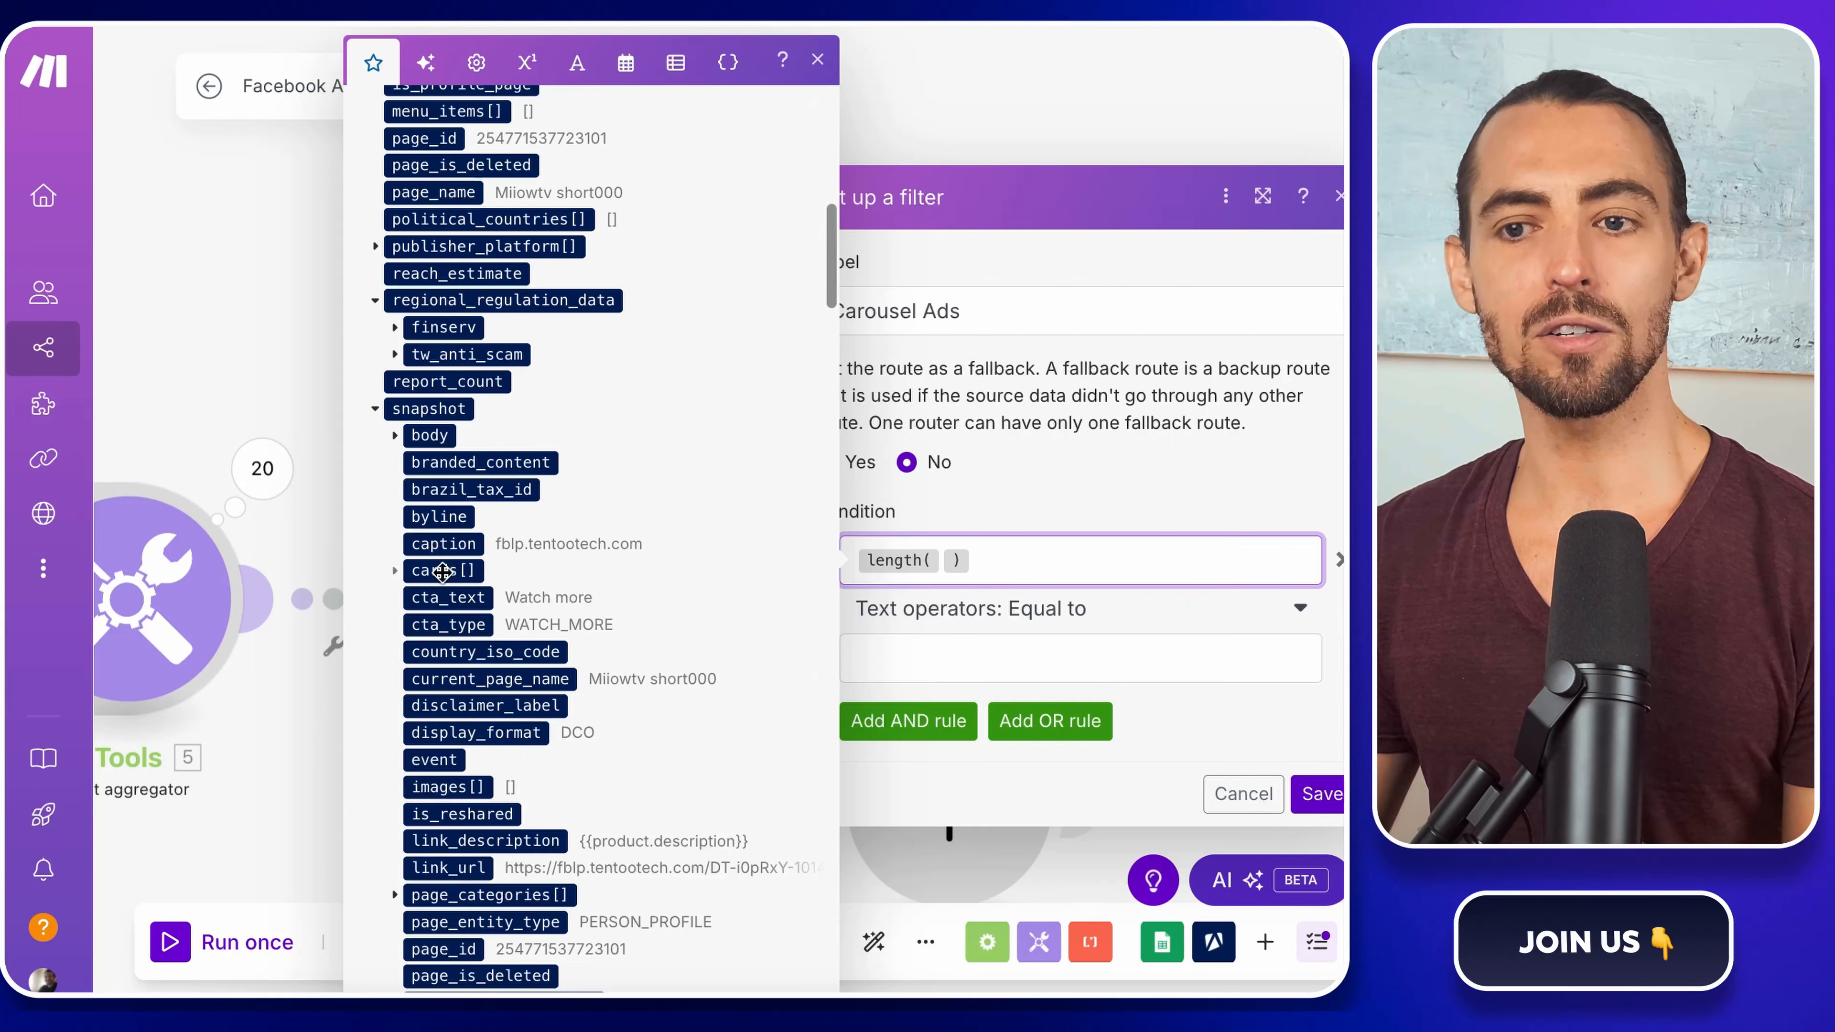
left_click(443, 572)
- Set the condition to the numeric operator Greater than with value 0, and save the filter
left_click(1080, 611)
scroll(994, 889, "down", 5)
scroll(994, 889, "down", 8)
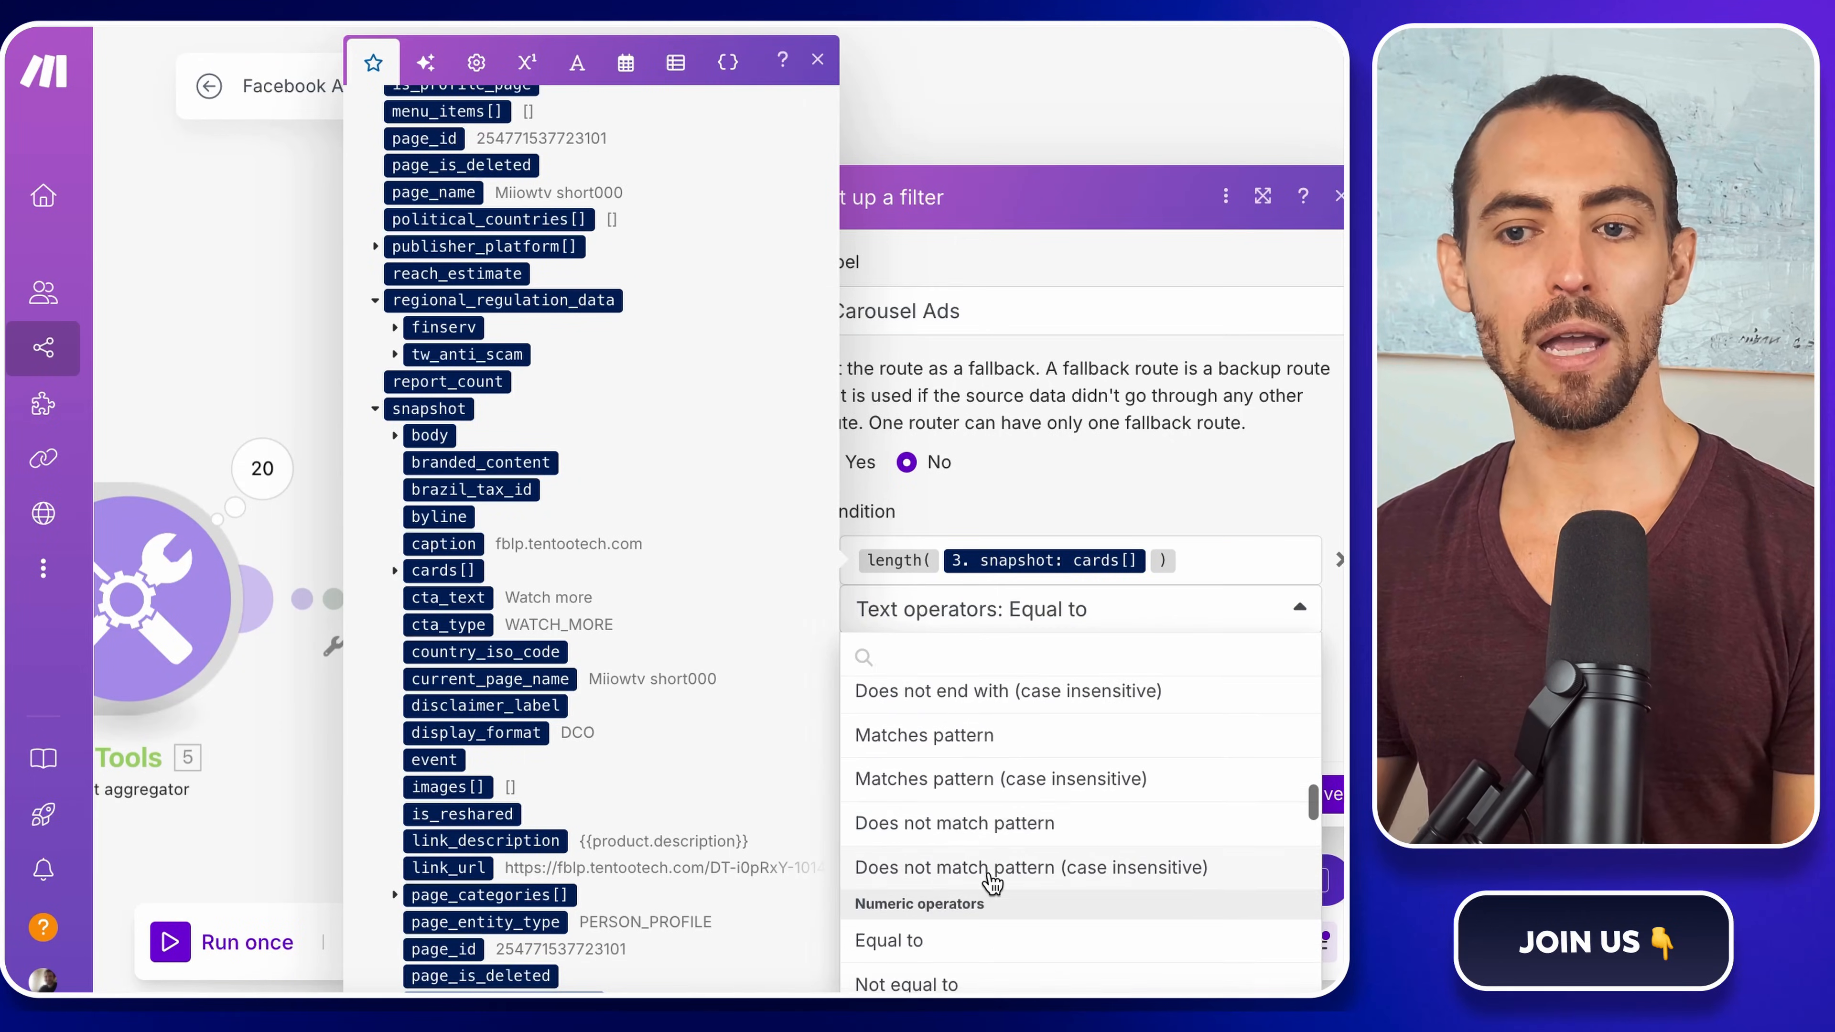
left_click(987, 816)
left_click(1031, 669)
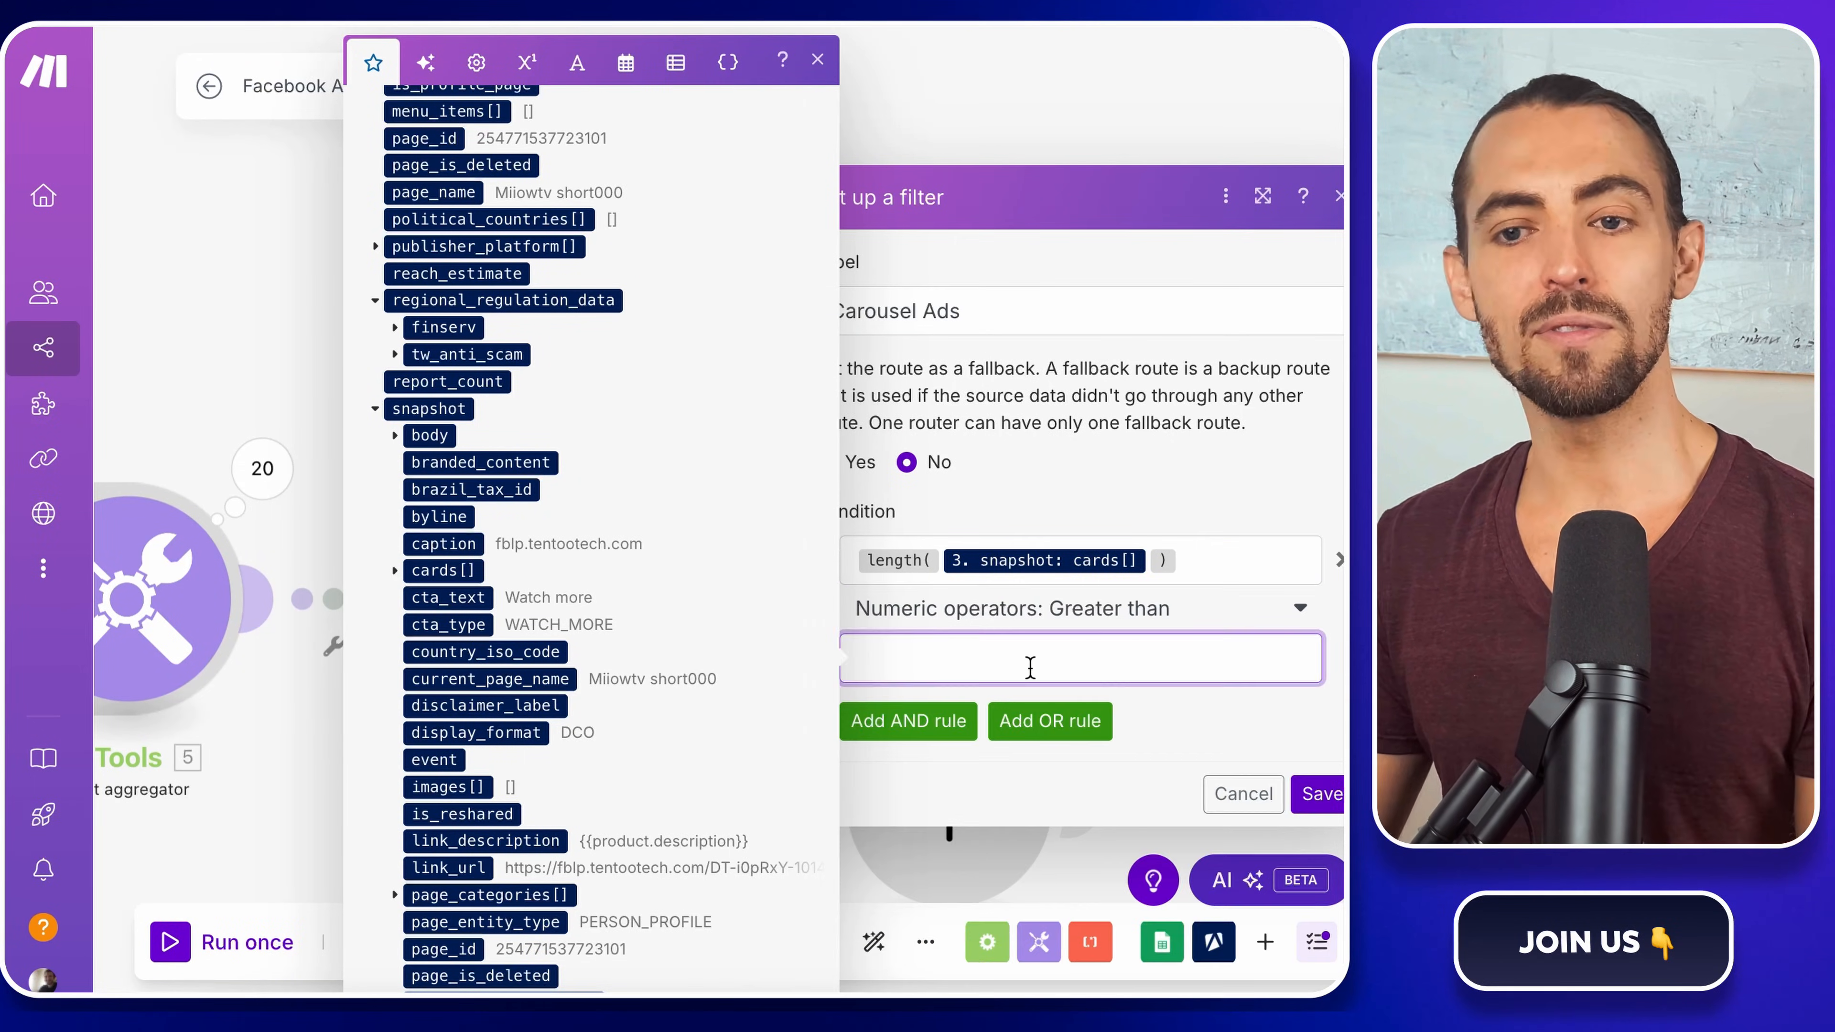
type("0")
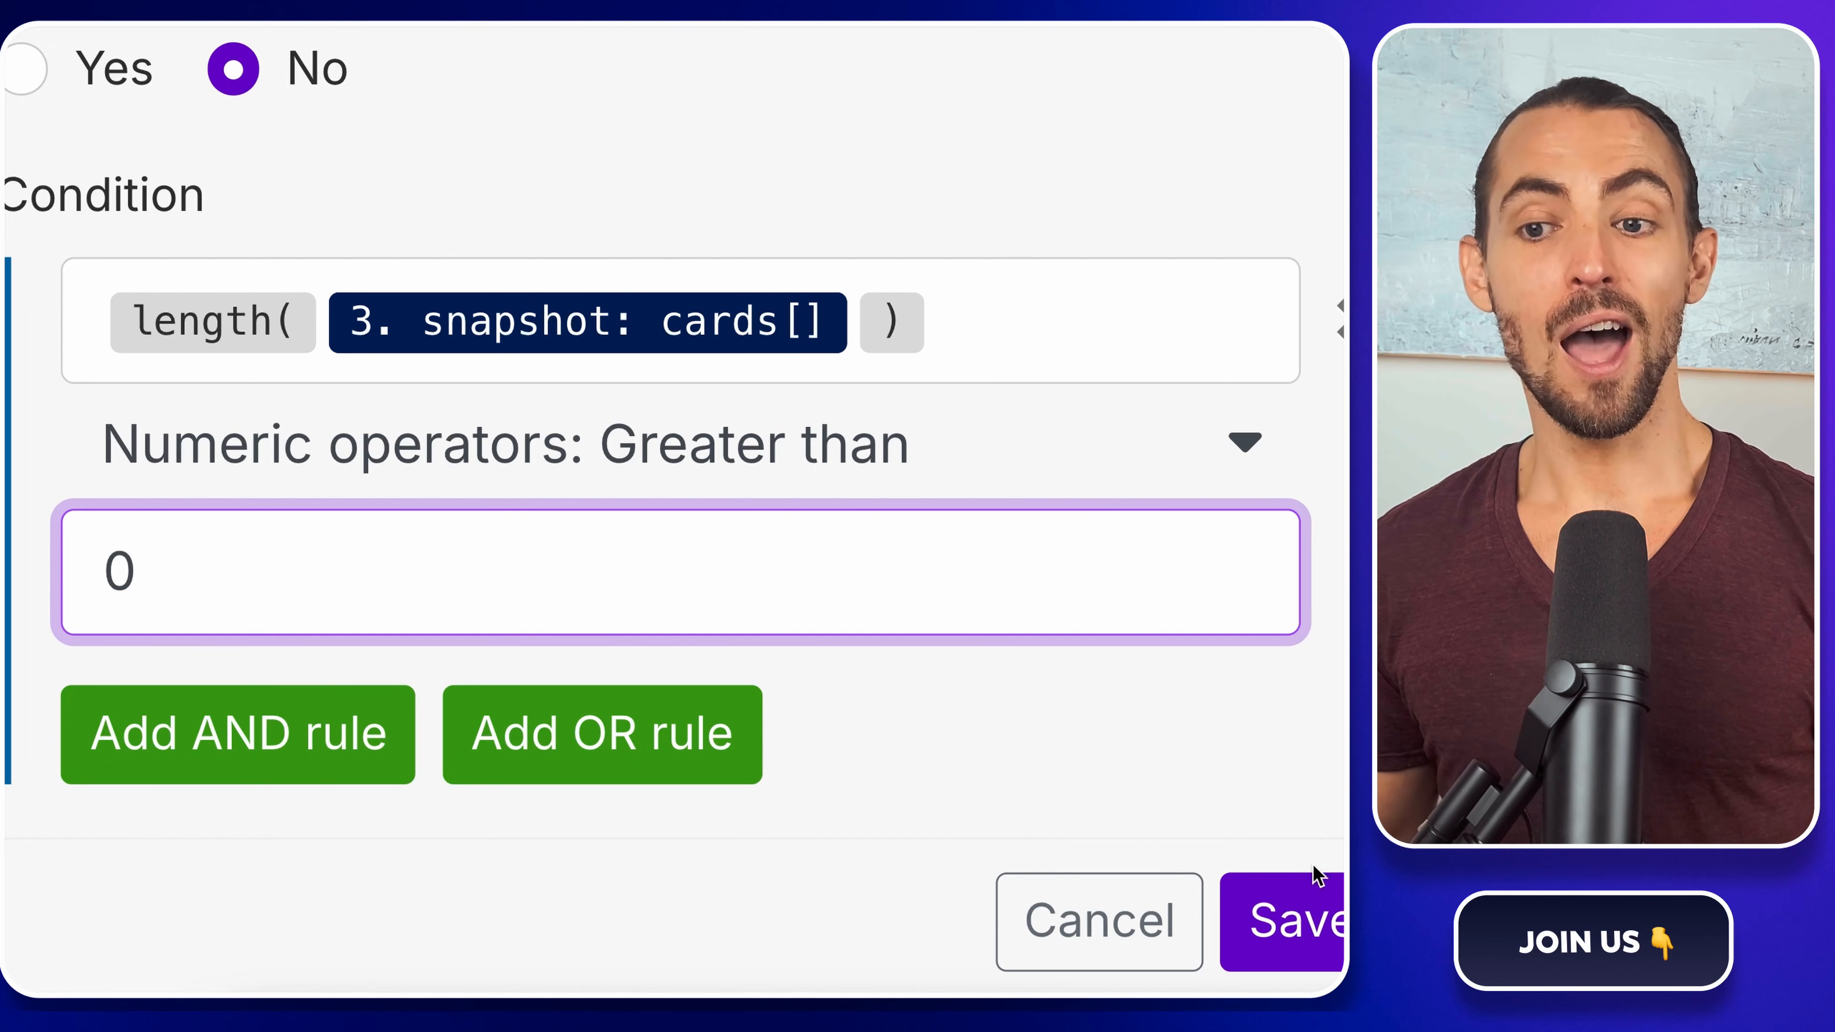
left_click(1307, 910)
- Add a Tools Set variable module to the router's second route
left_click_drag(1141, 690, 1036, 497)
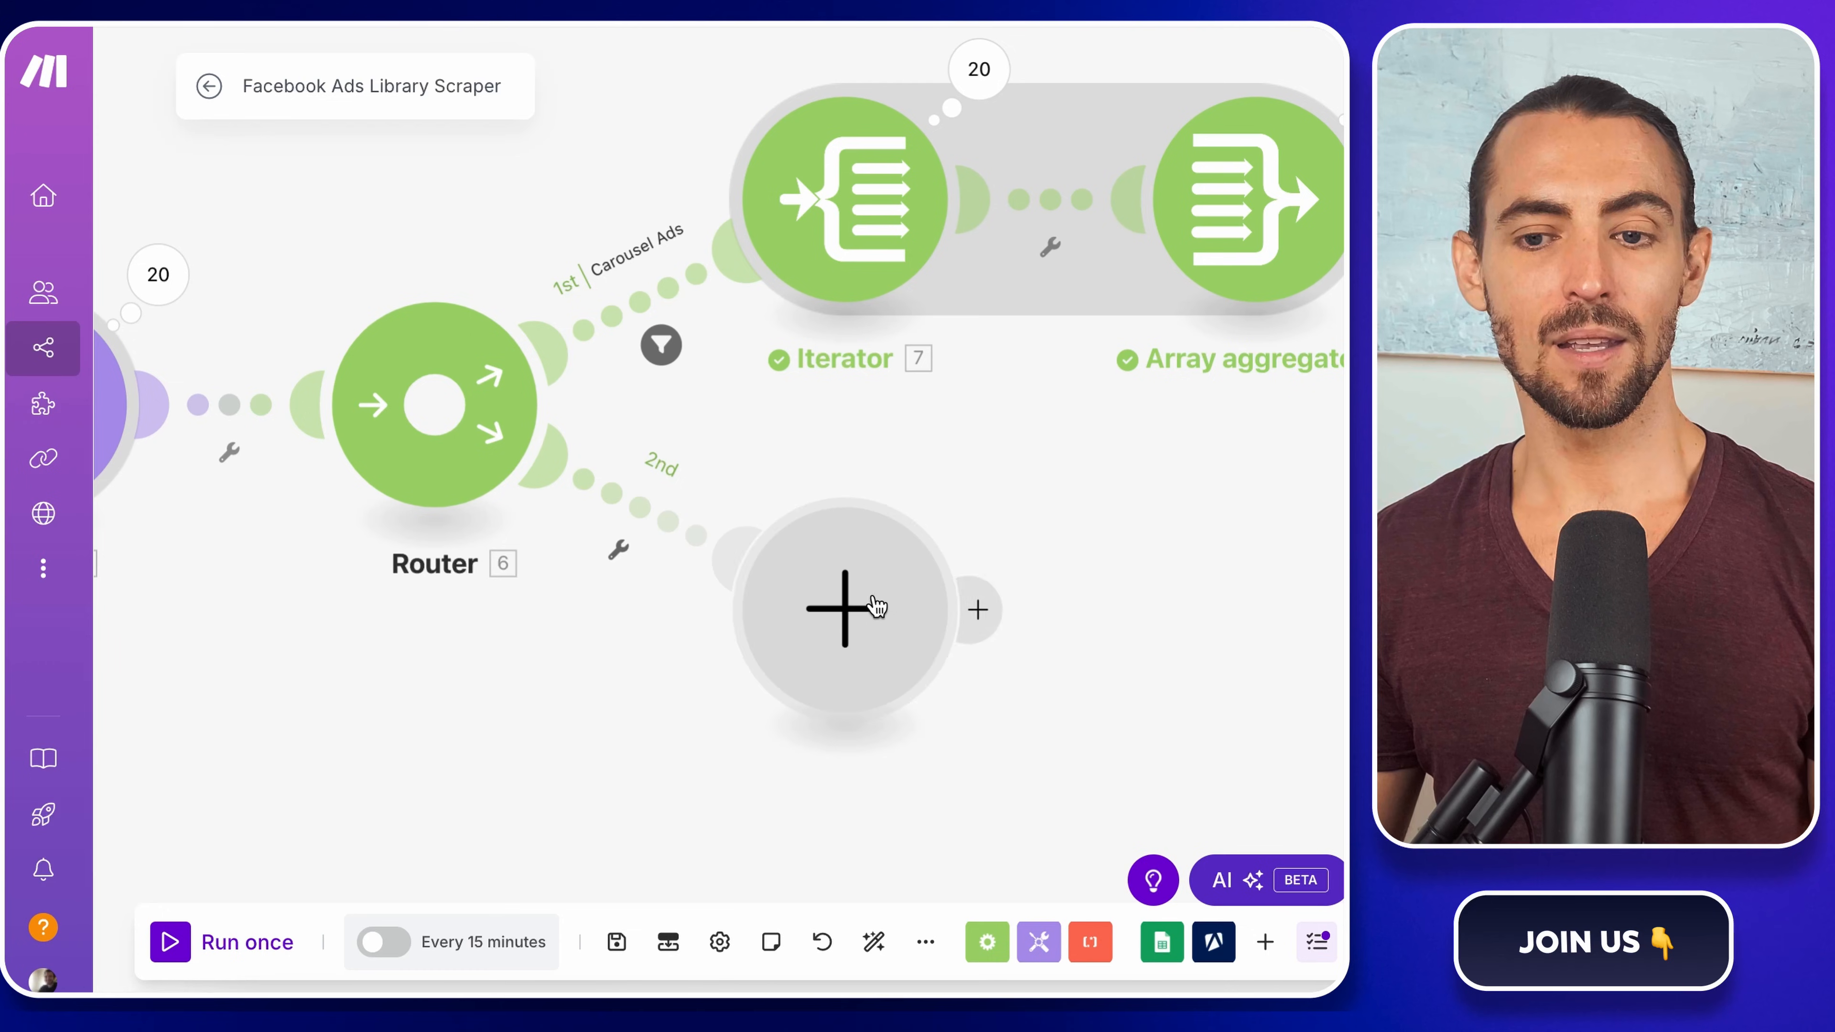
left_click(852, 607)
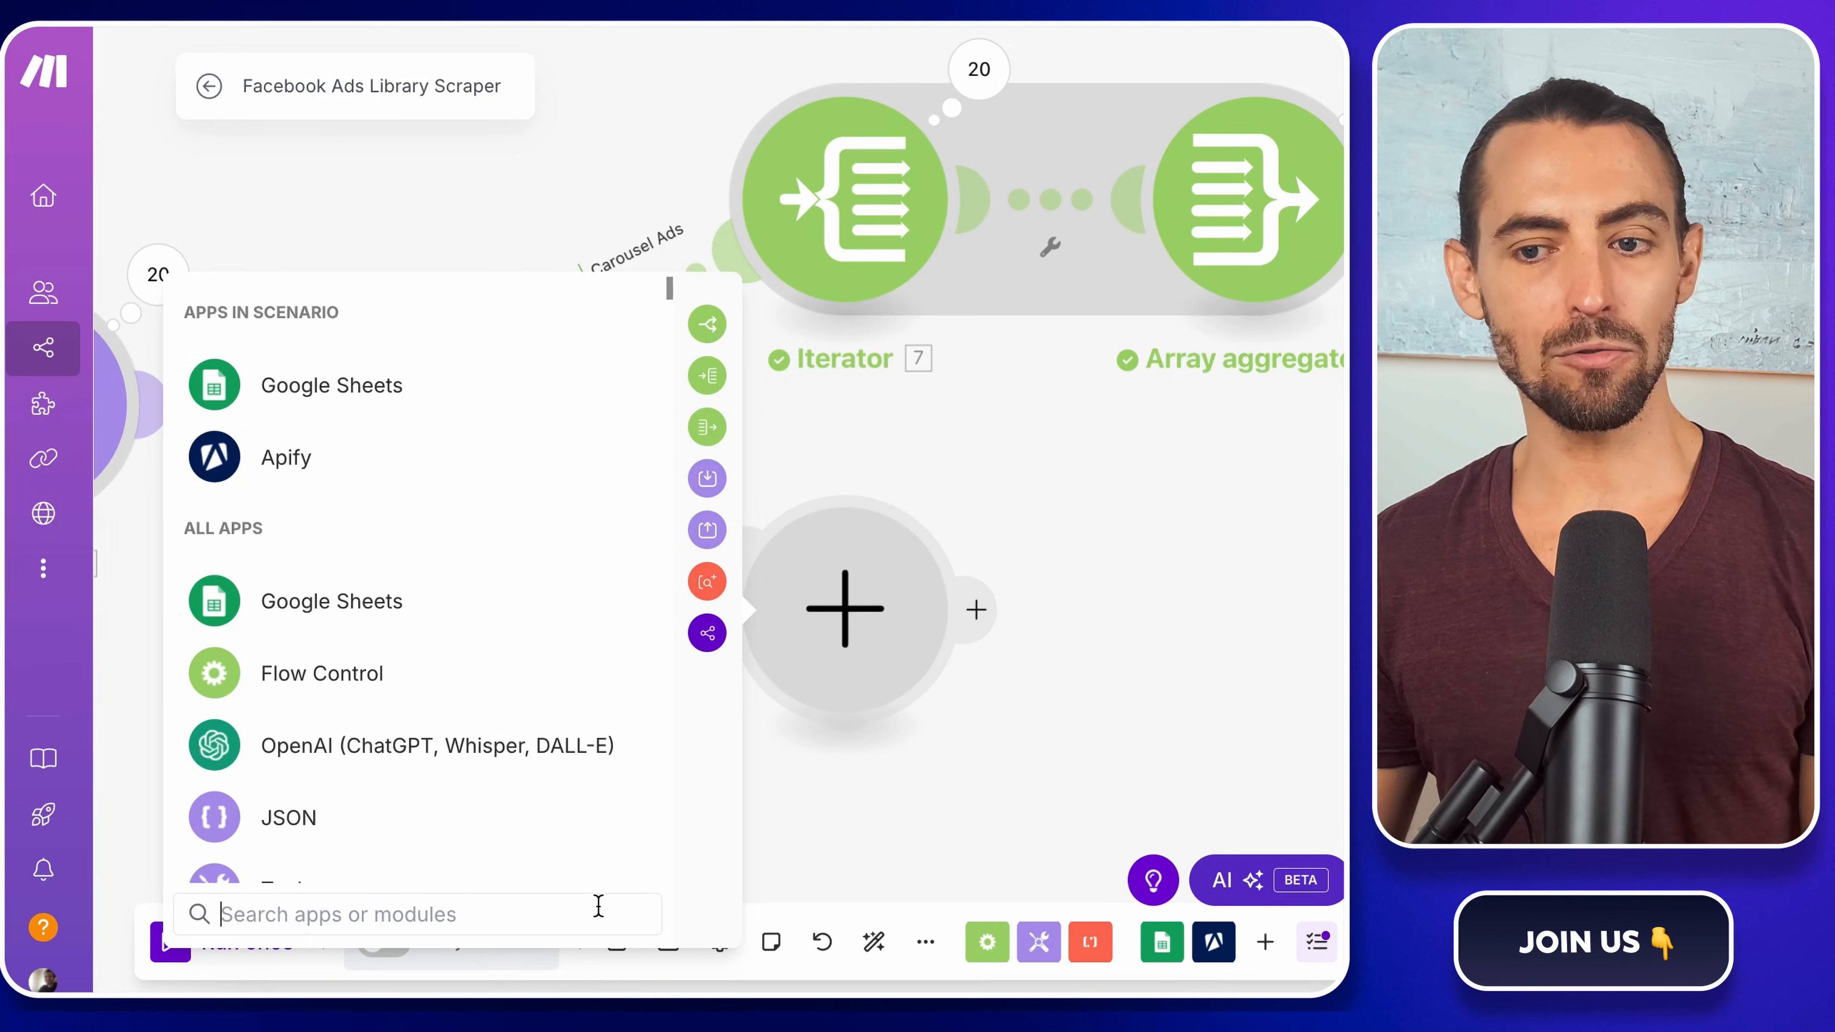
type("tools")
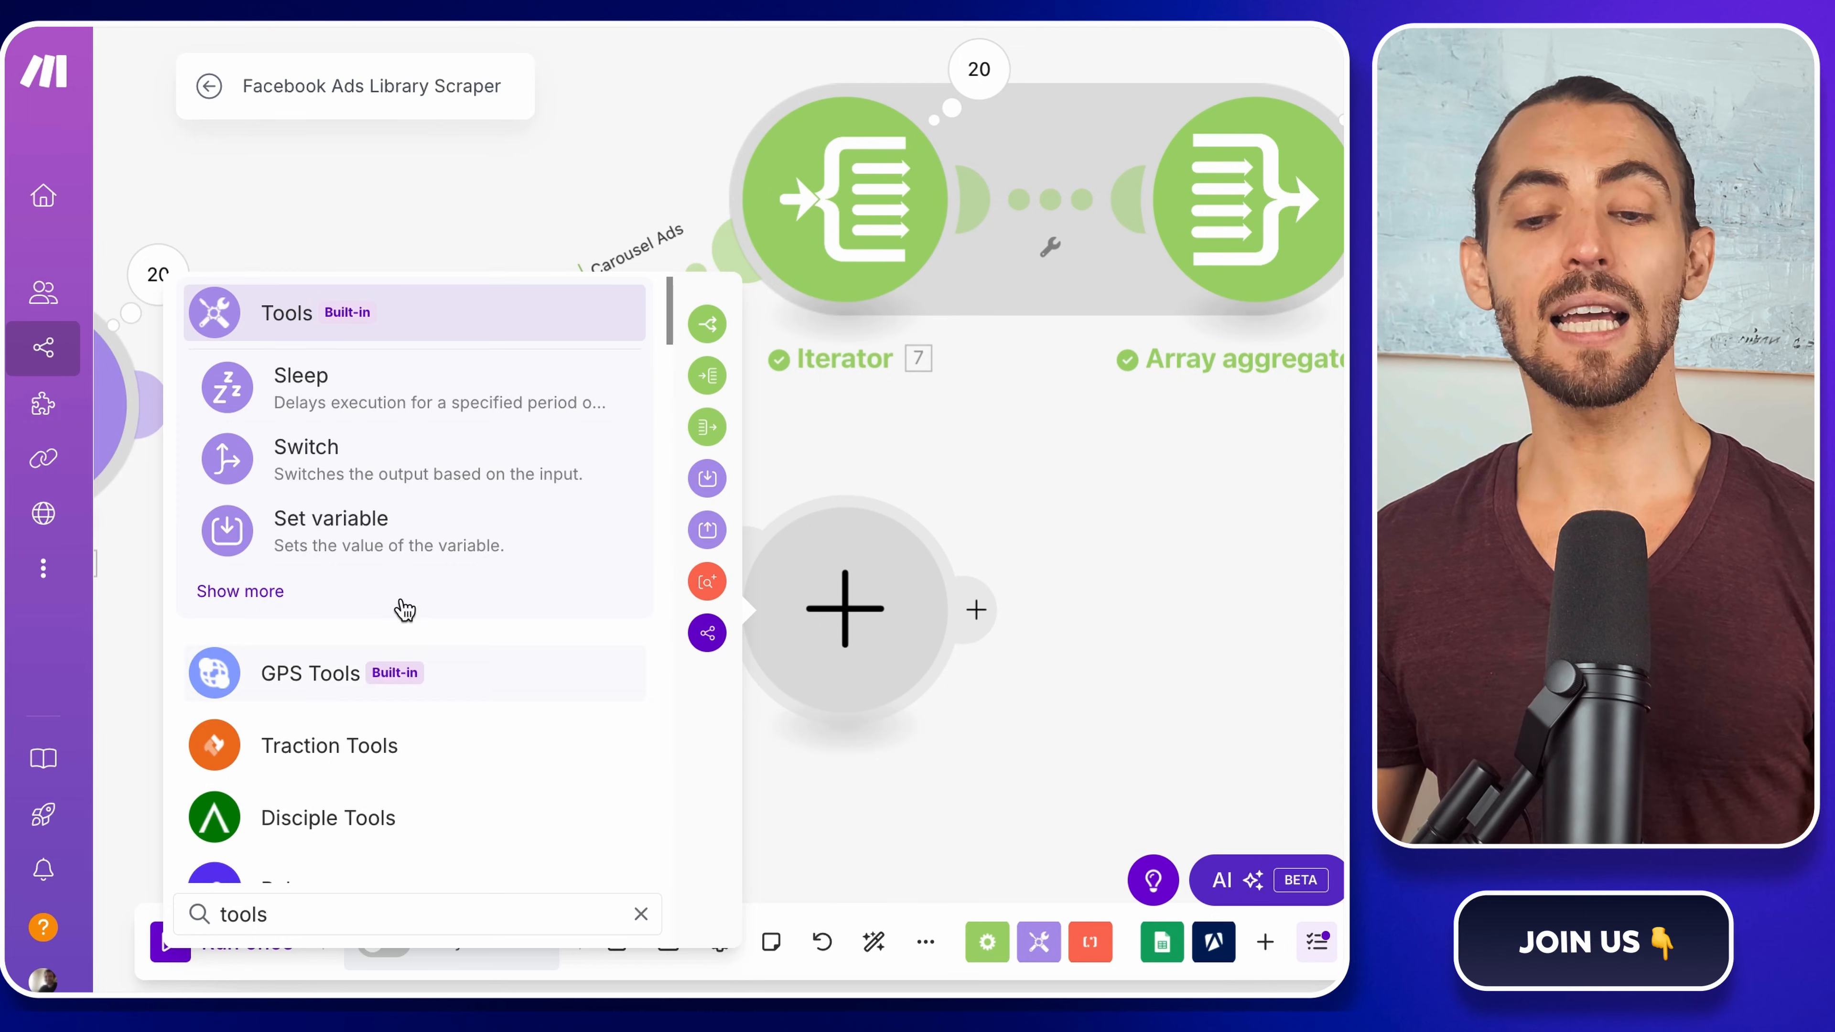
left_click(328, 539)
- Name the variable videos, map its value to Apify's snapshot: videos[], and save the module
left_click(522, 569)
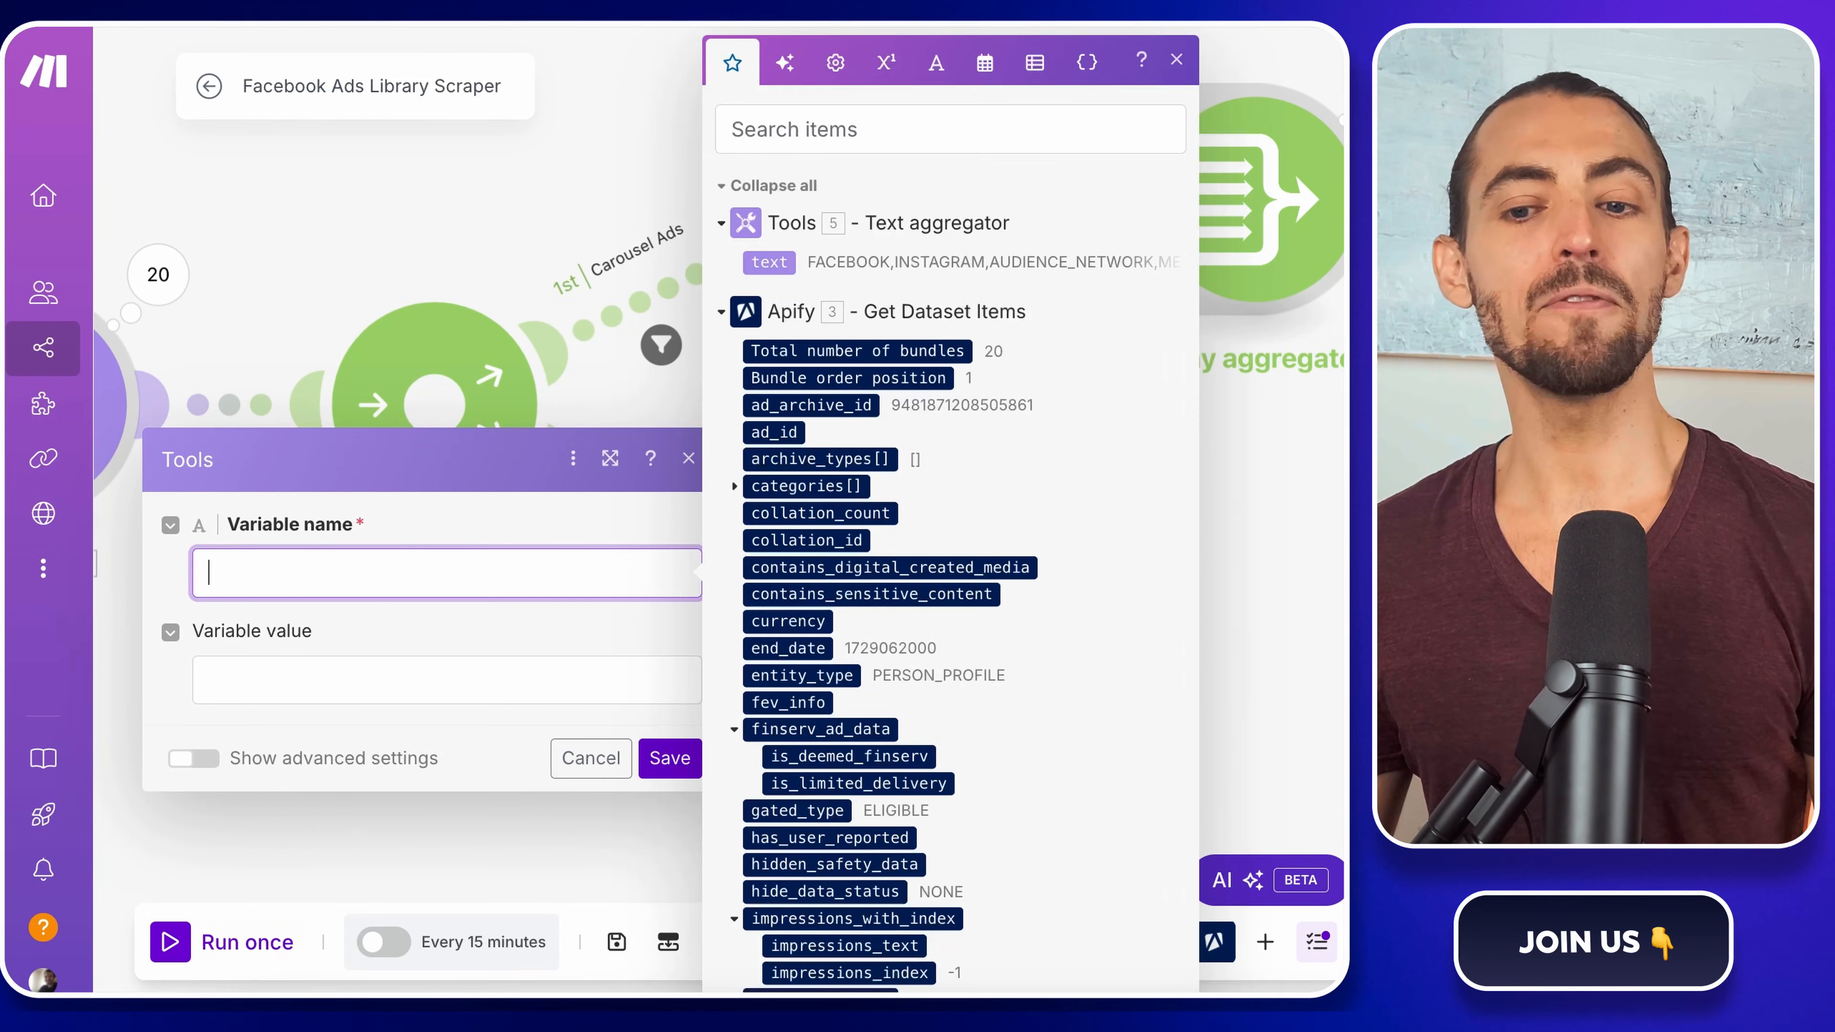
type("videos")
left_click(464, 688)
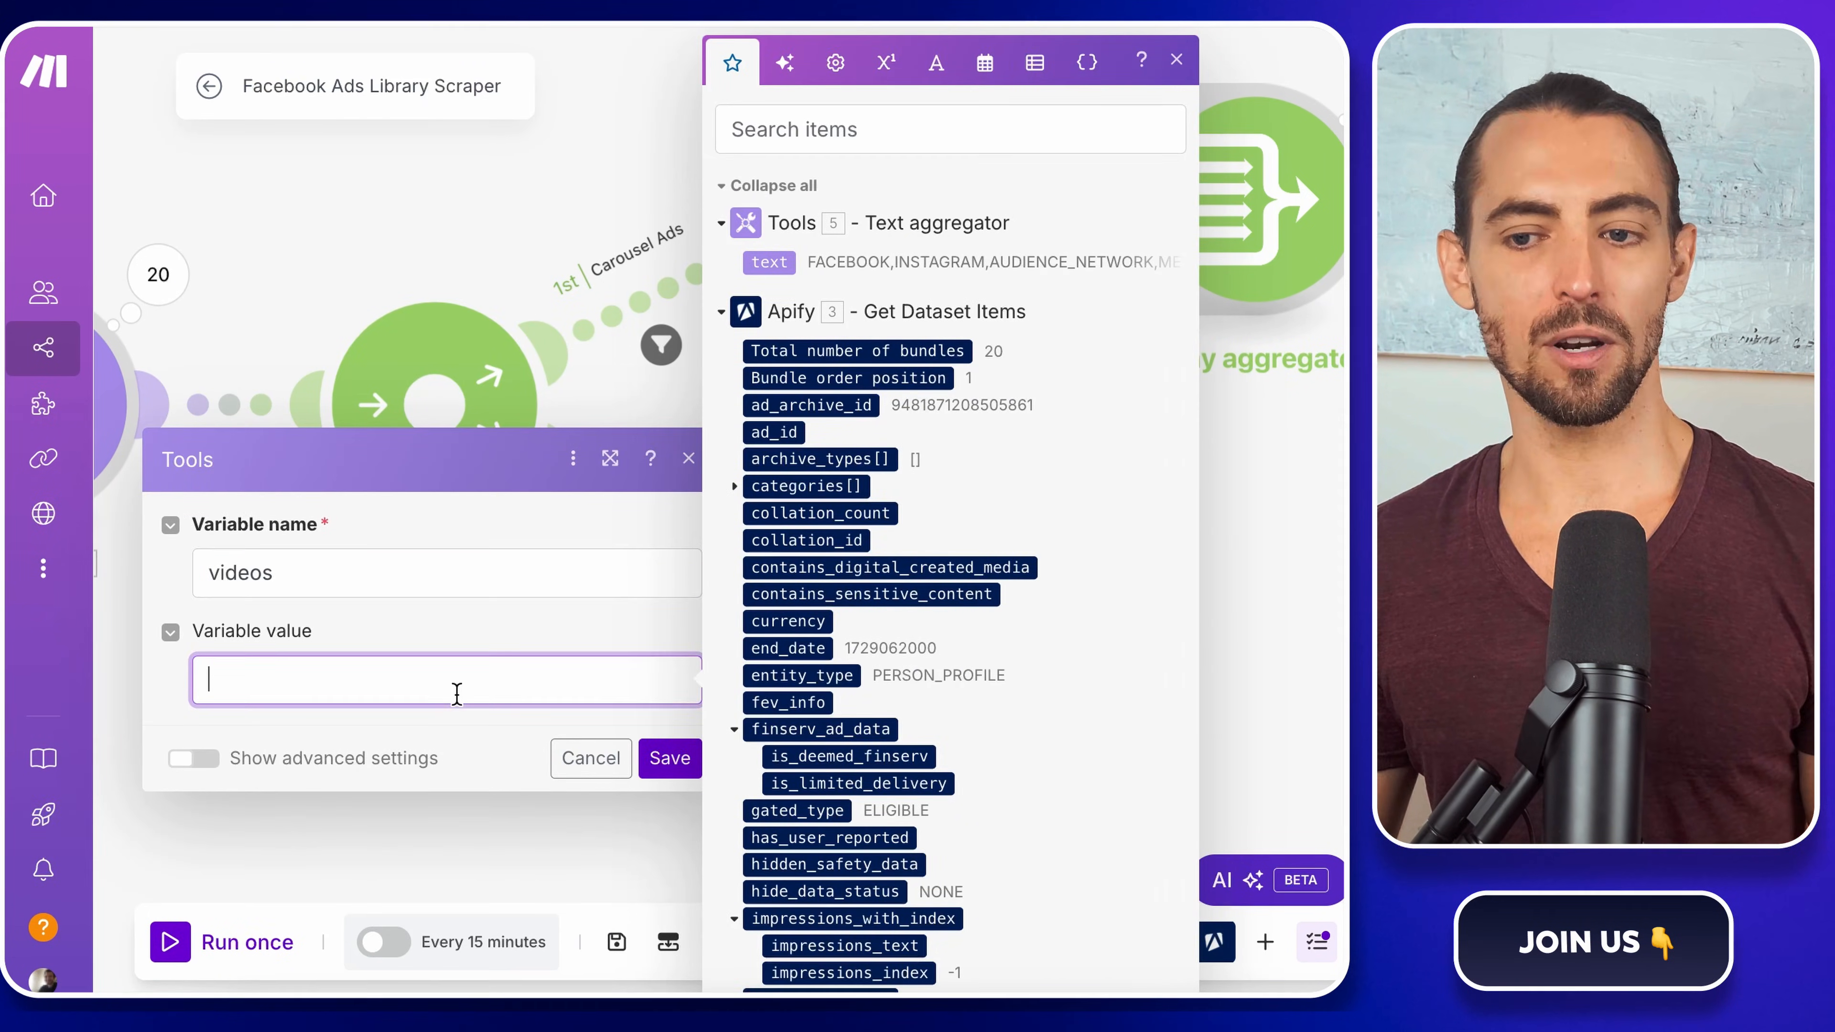
scroll(832, 657, "down", 20)
scroll(830, 656, "down", 3)
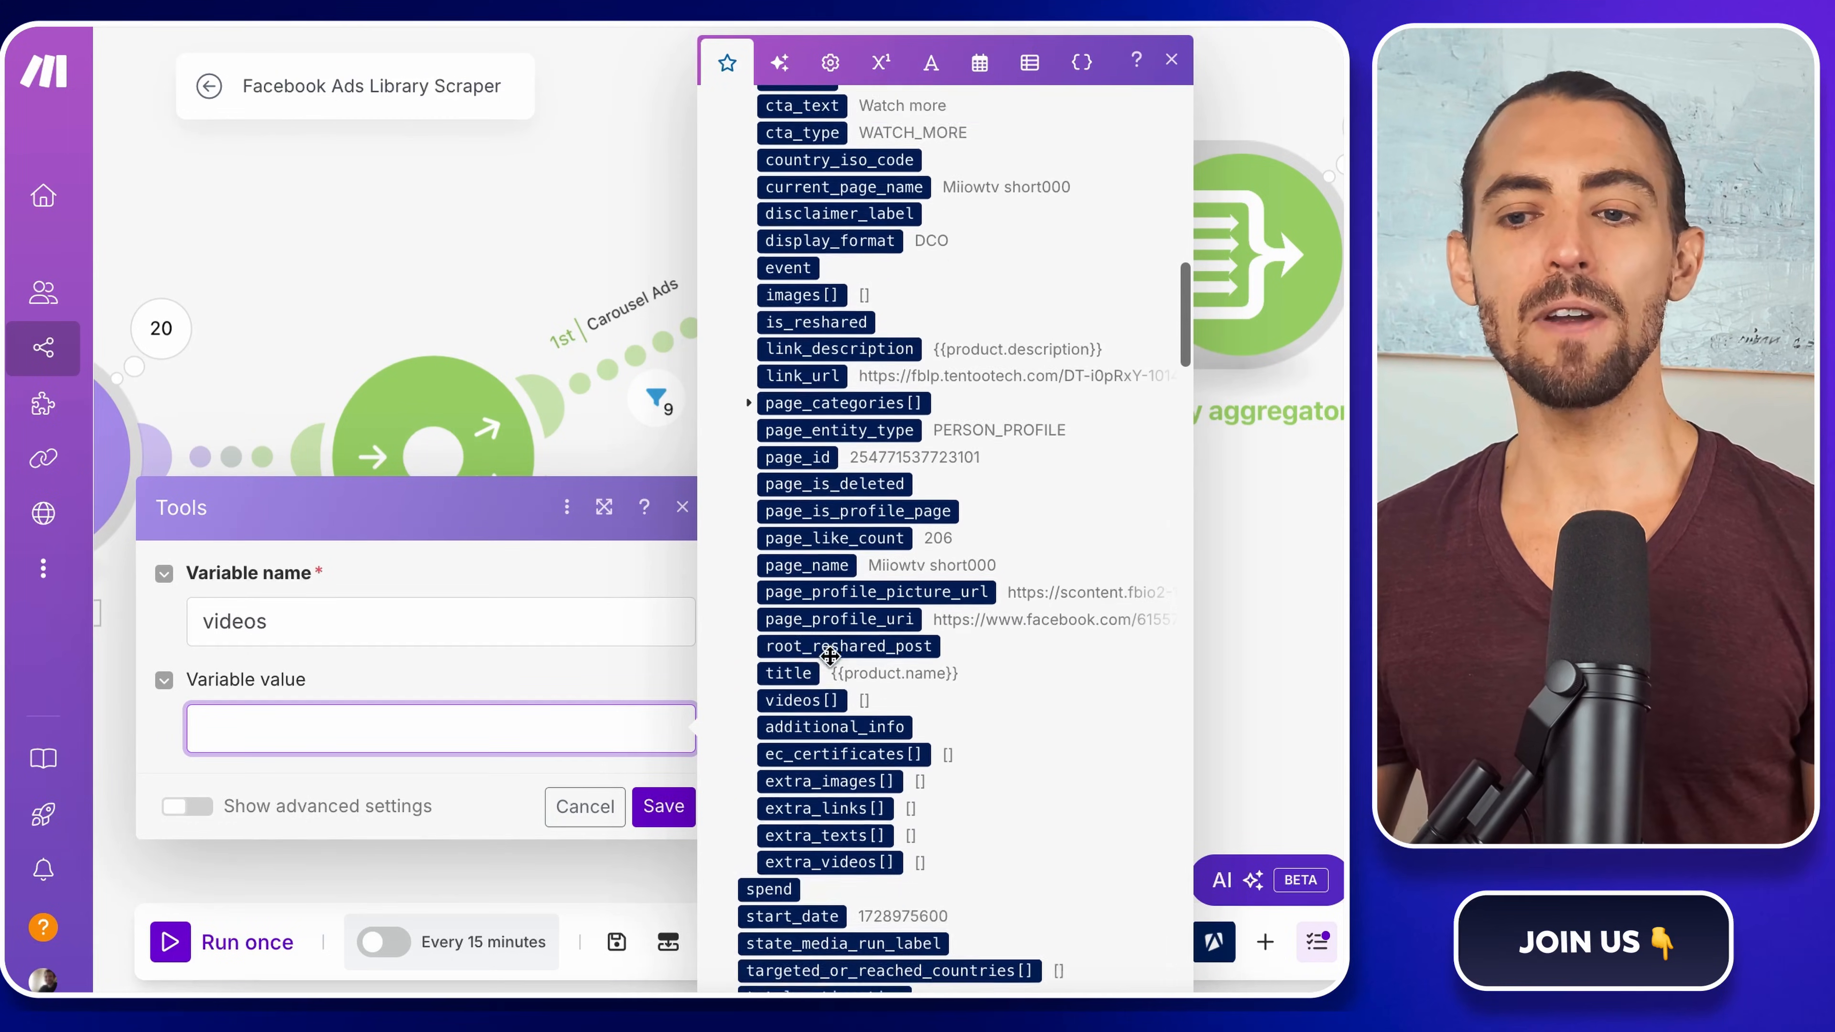
left_click(802, 650)
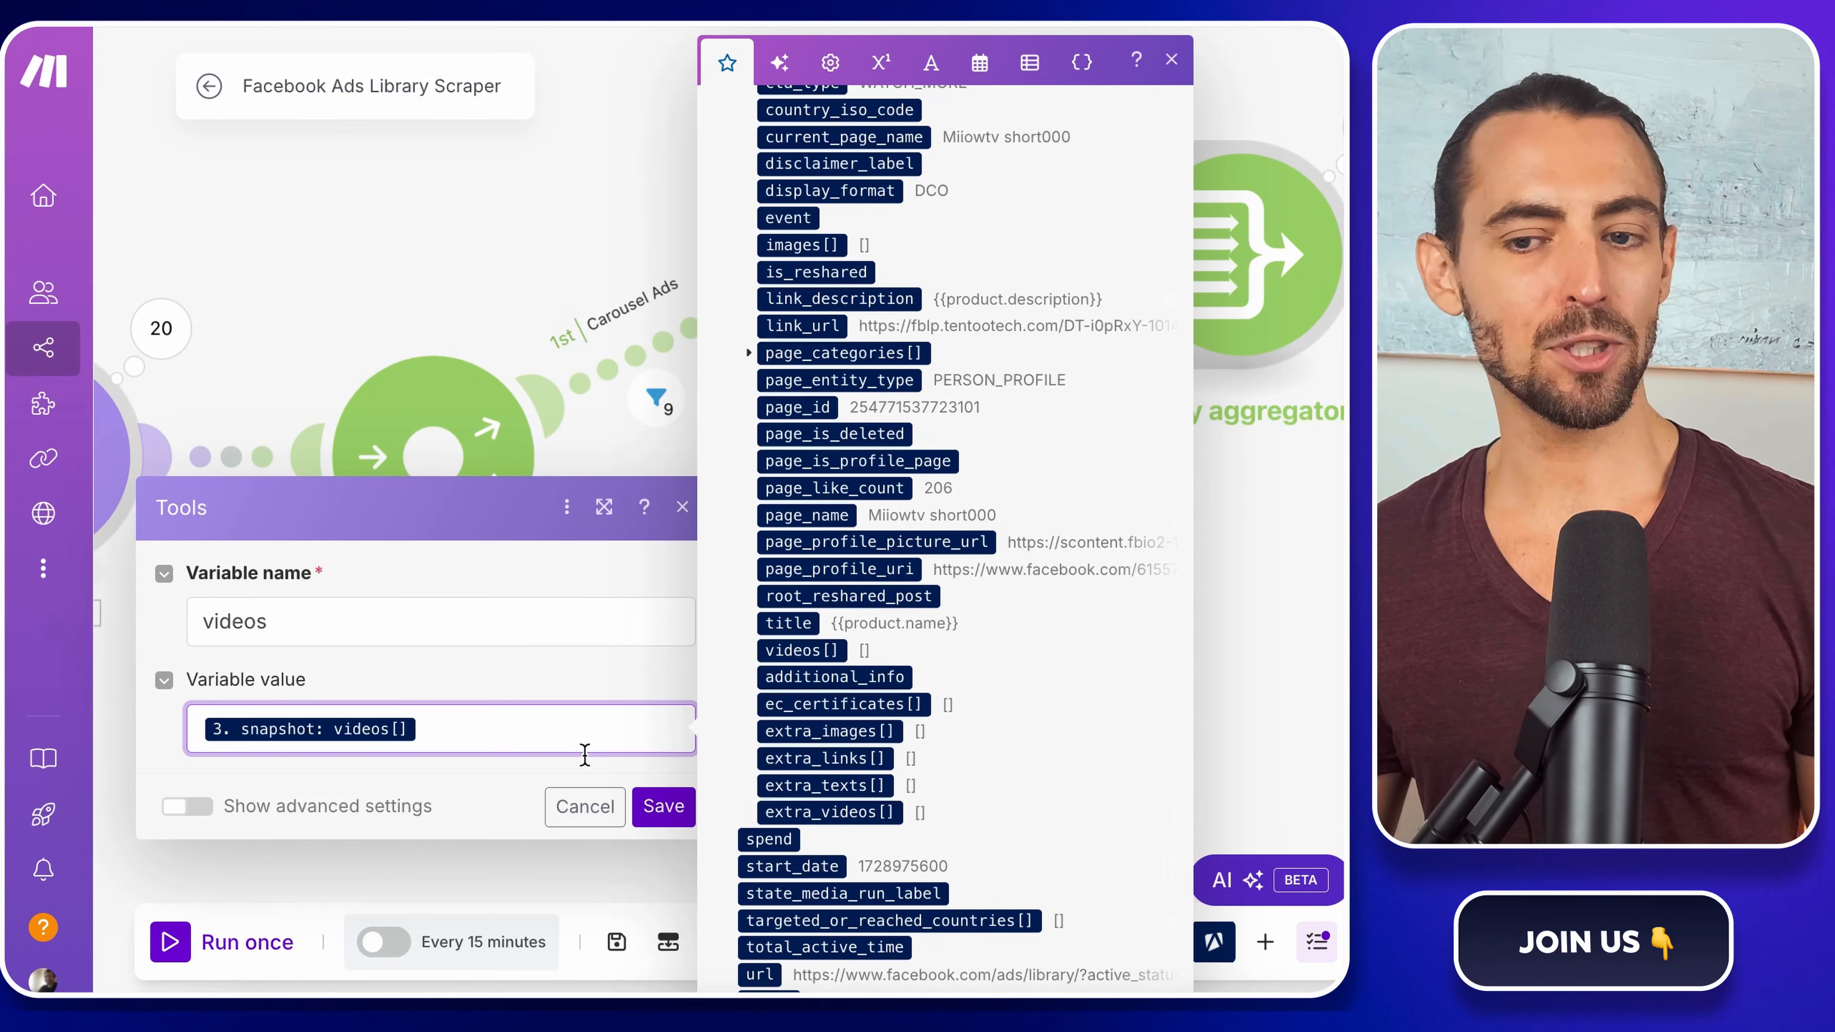
left_click(477, 769)
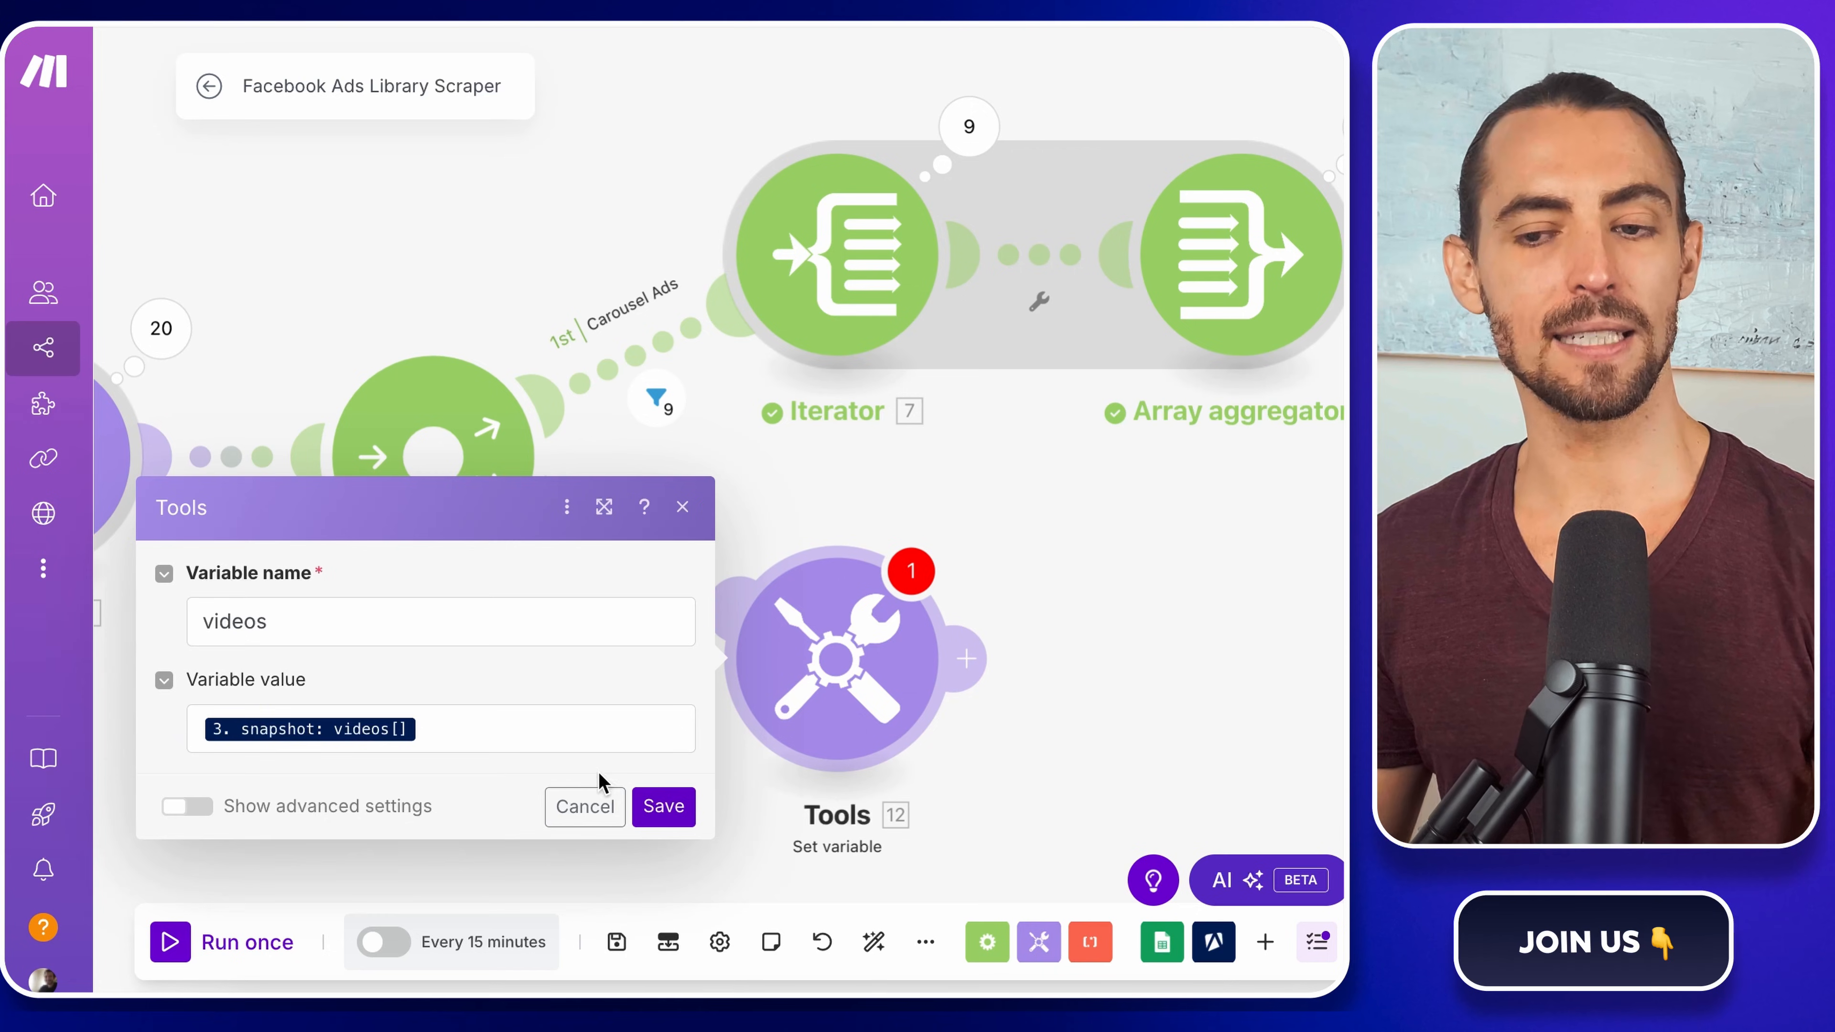
left_click(663, 807)
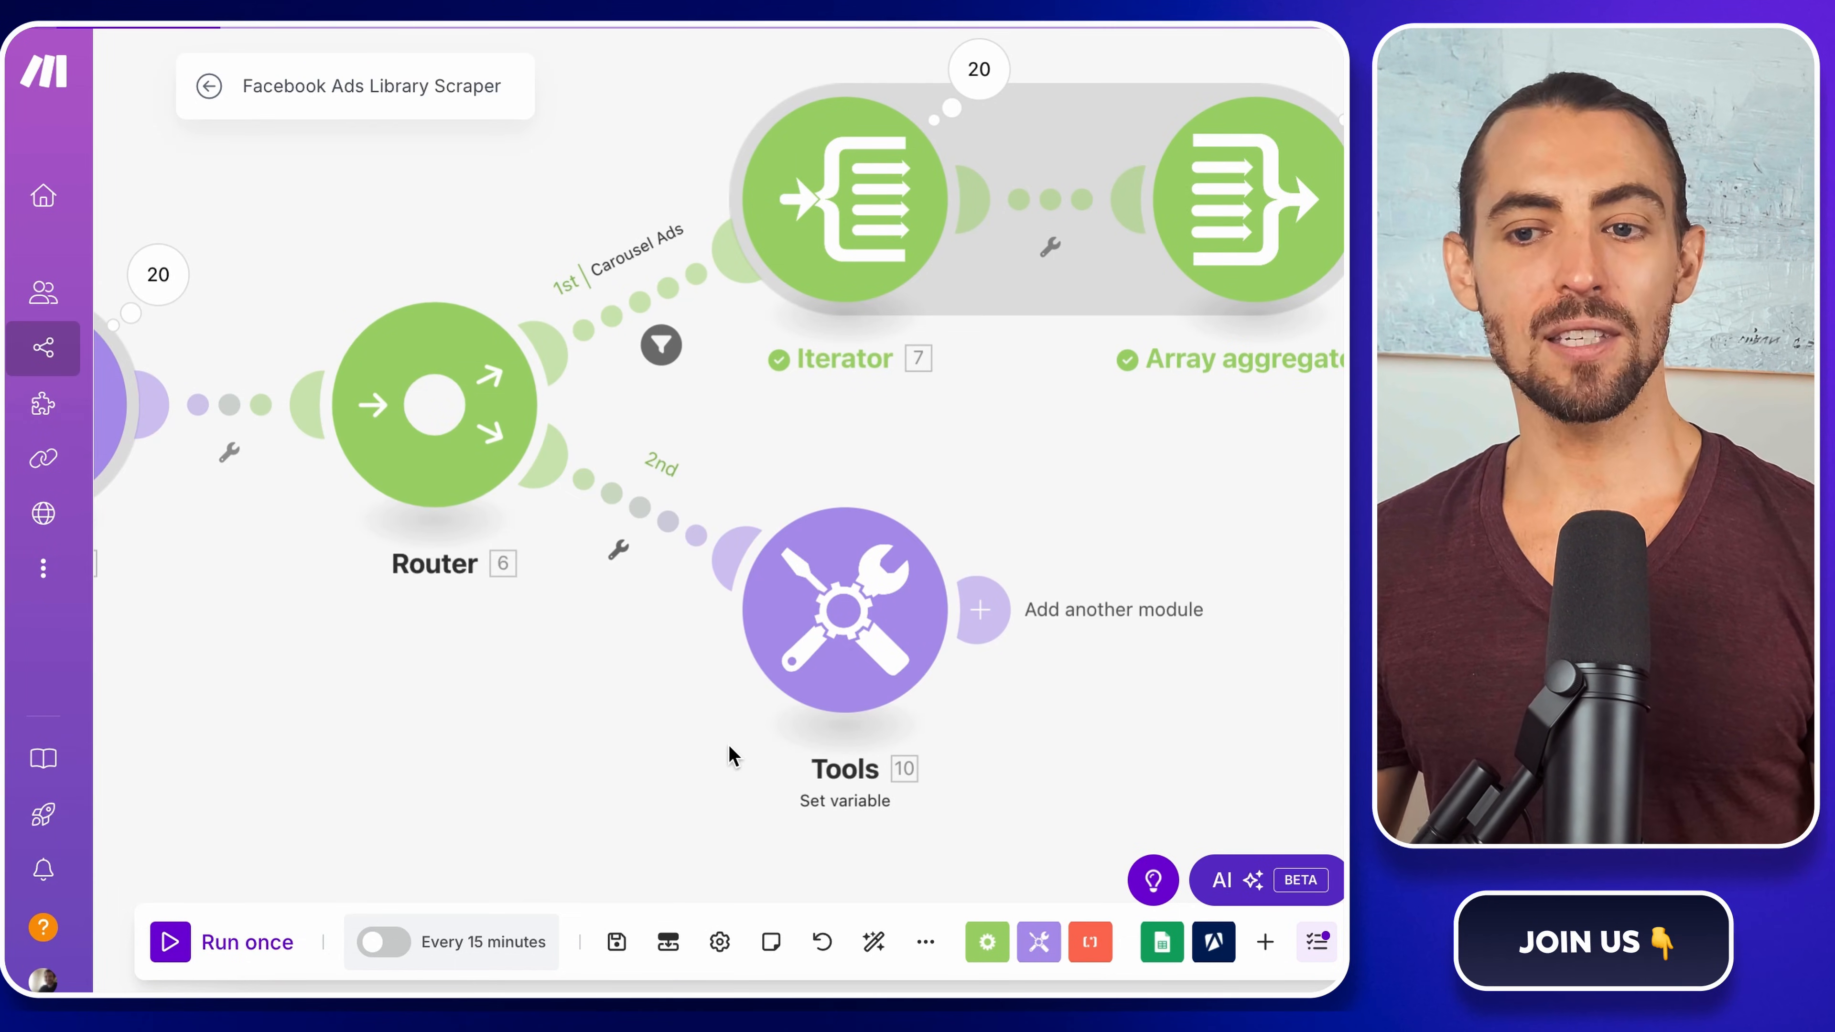
- Add an empty module after Set variable, then clone the Google Sheets Add a Row module and move the copy beside it
scroll(635, 656, "right", 5)
left_click(591, 611)
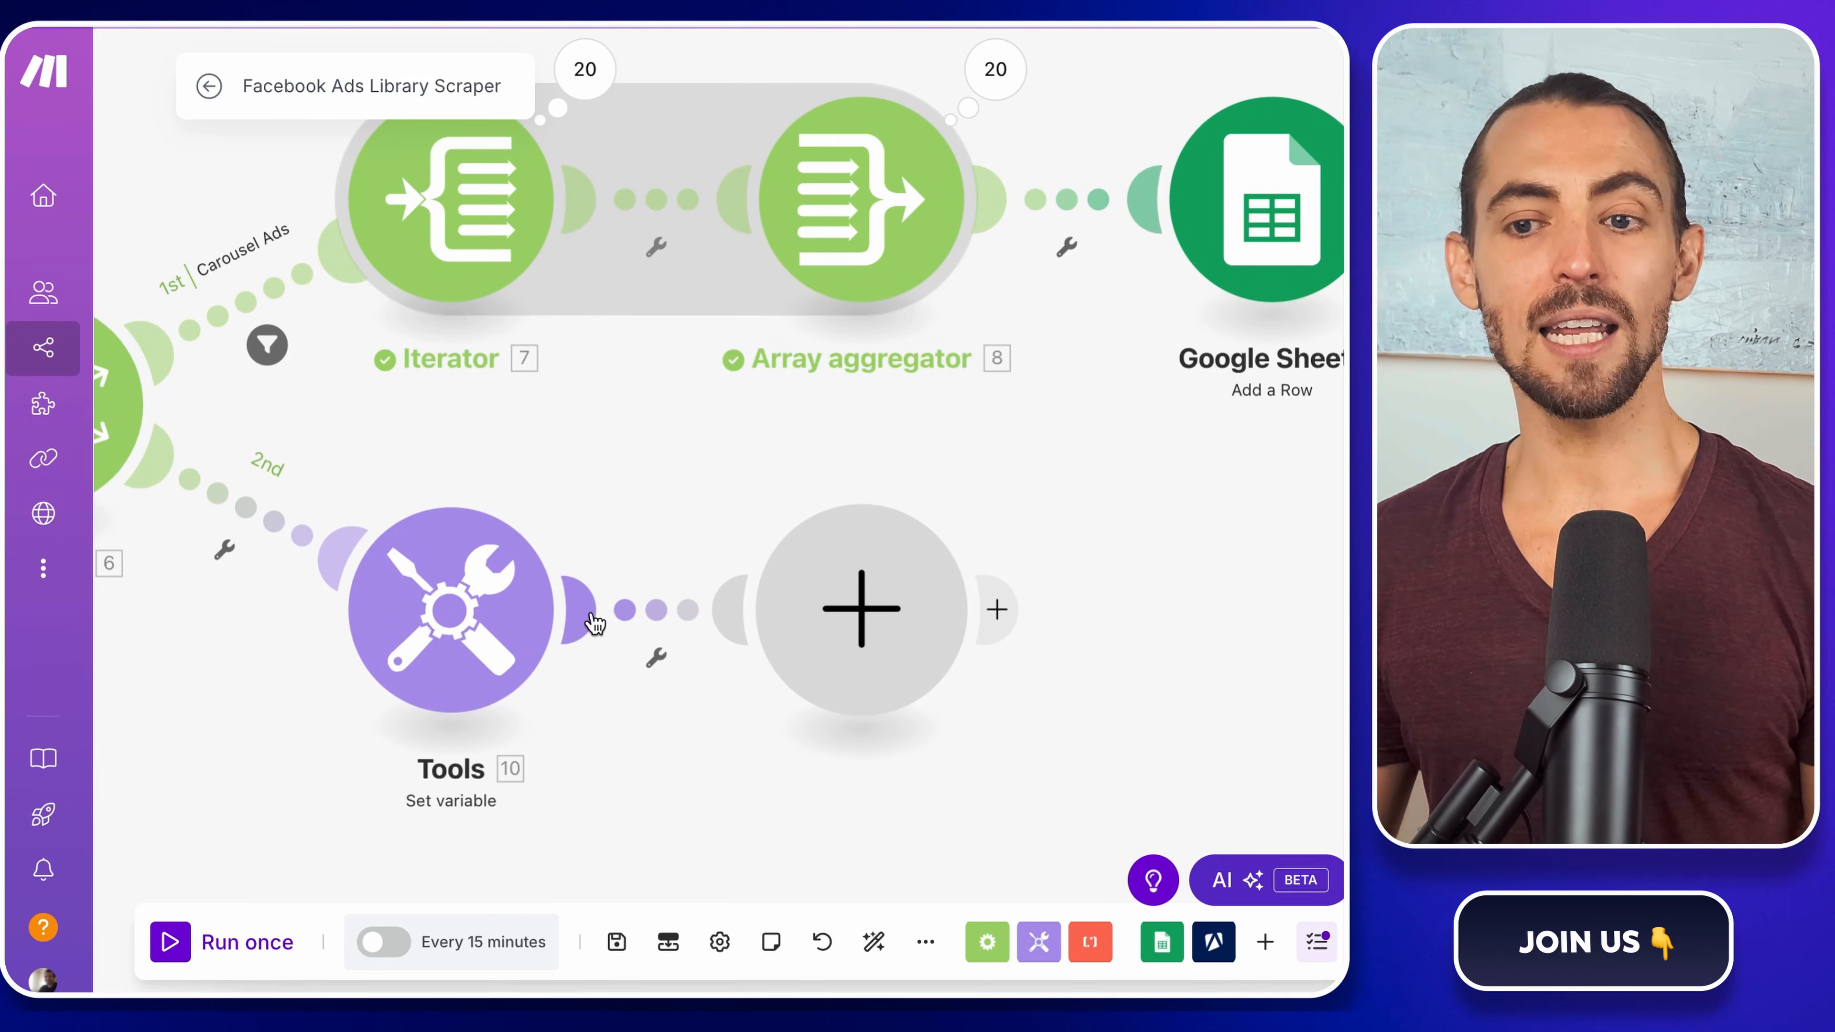
right_click(1226, 273)
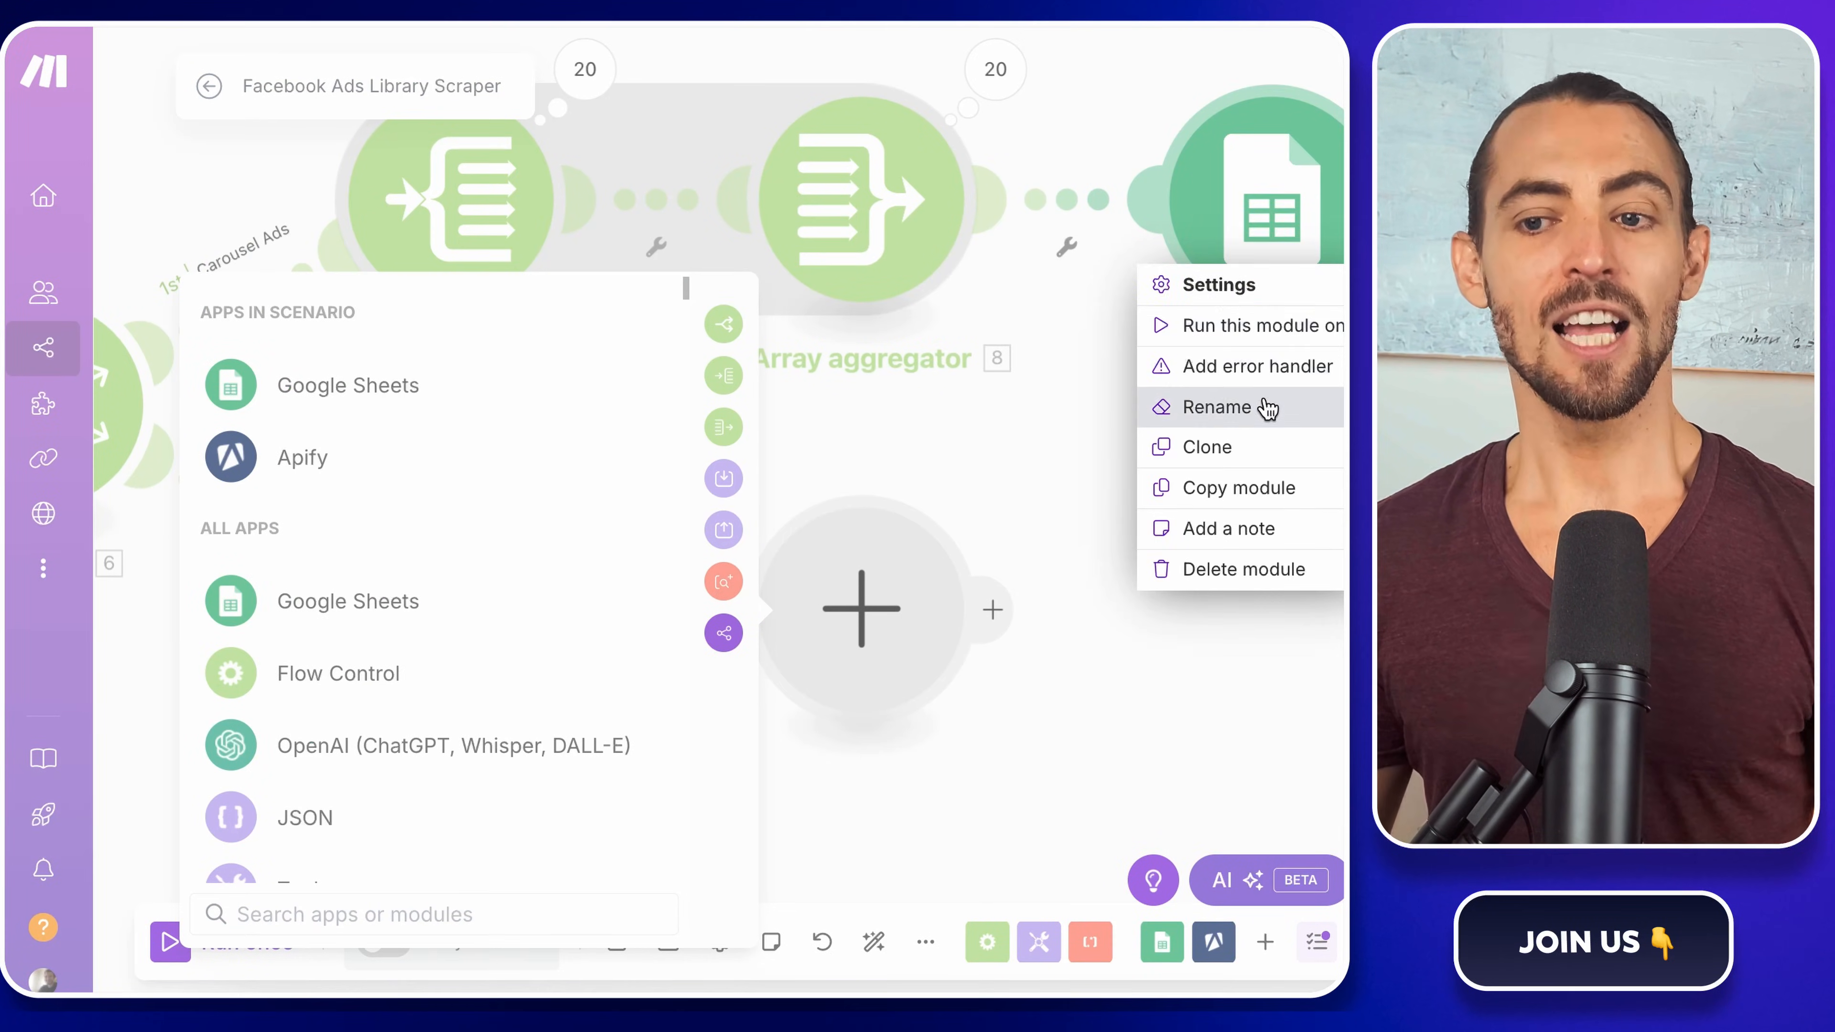
left_click(1243, 447)
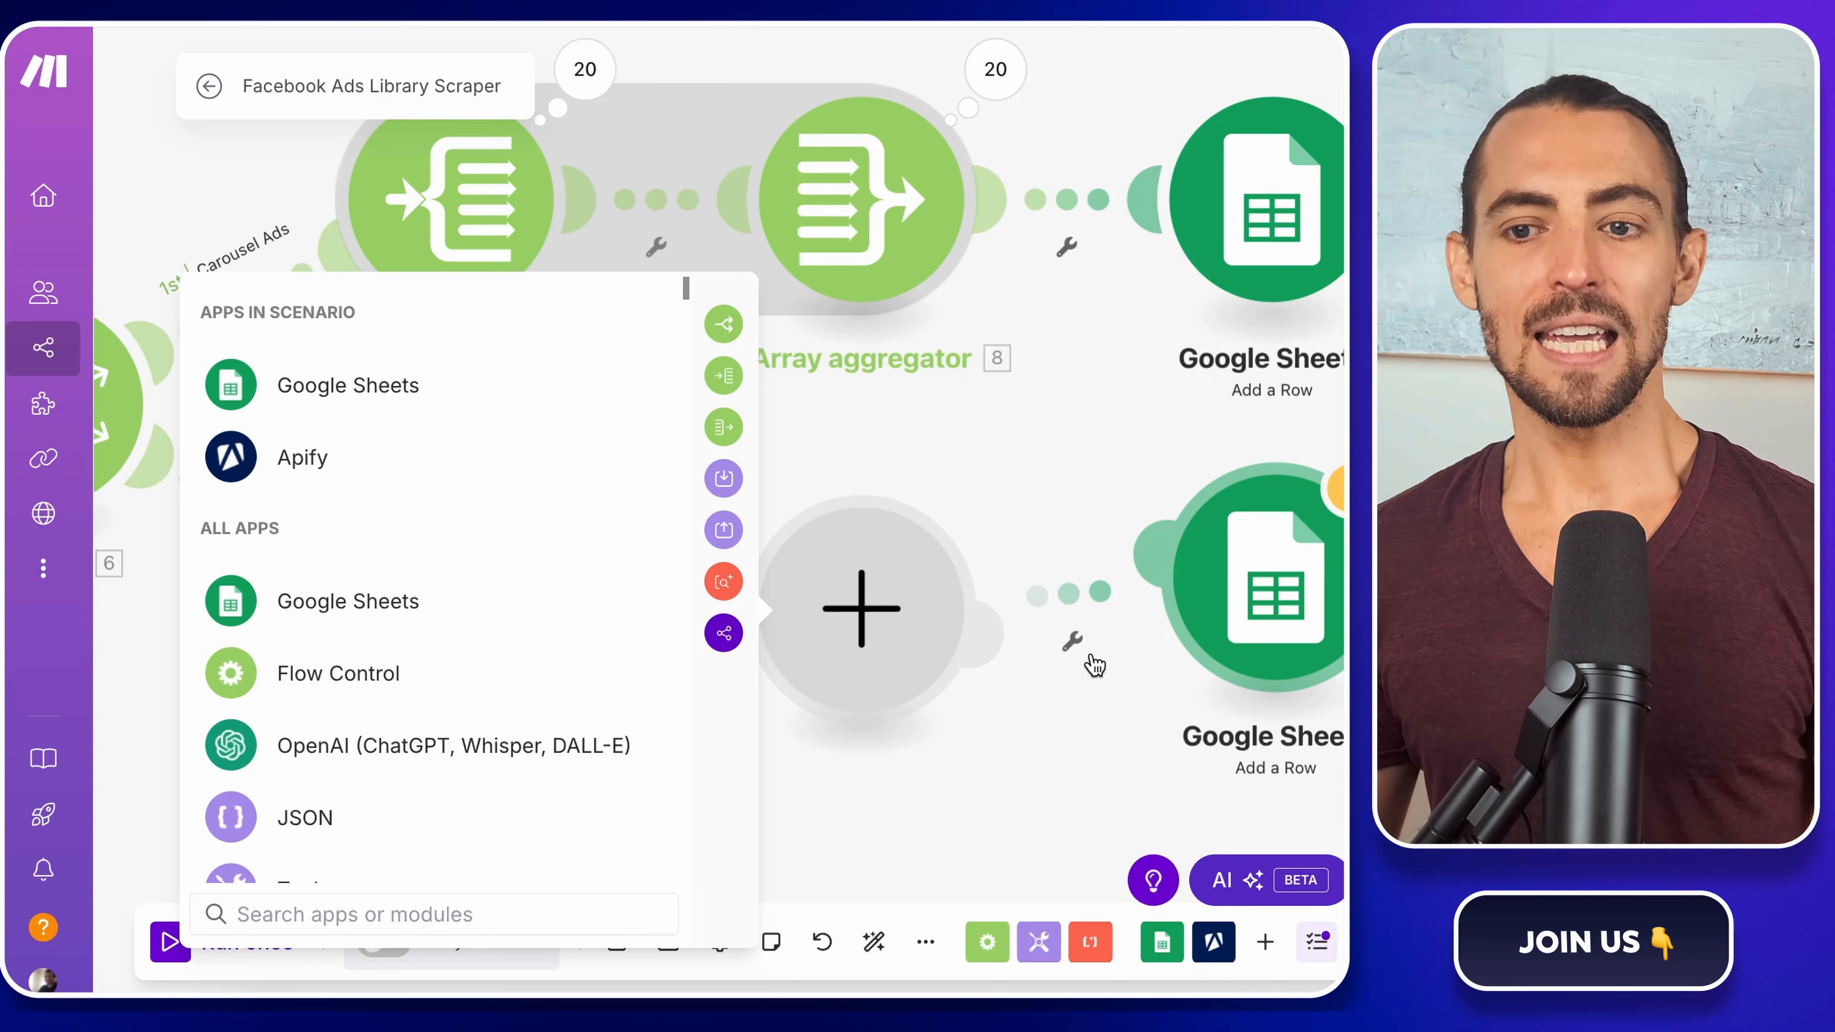
left_click_drag(1221, 618, 1059, 662)
- Delete the empty module after Set variable and move the cloned Google Sheets module into its place
right_click(907, 636)
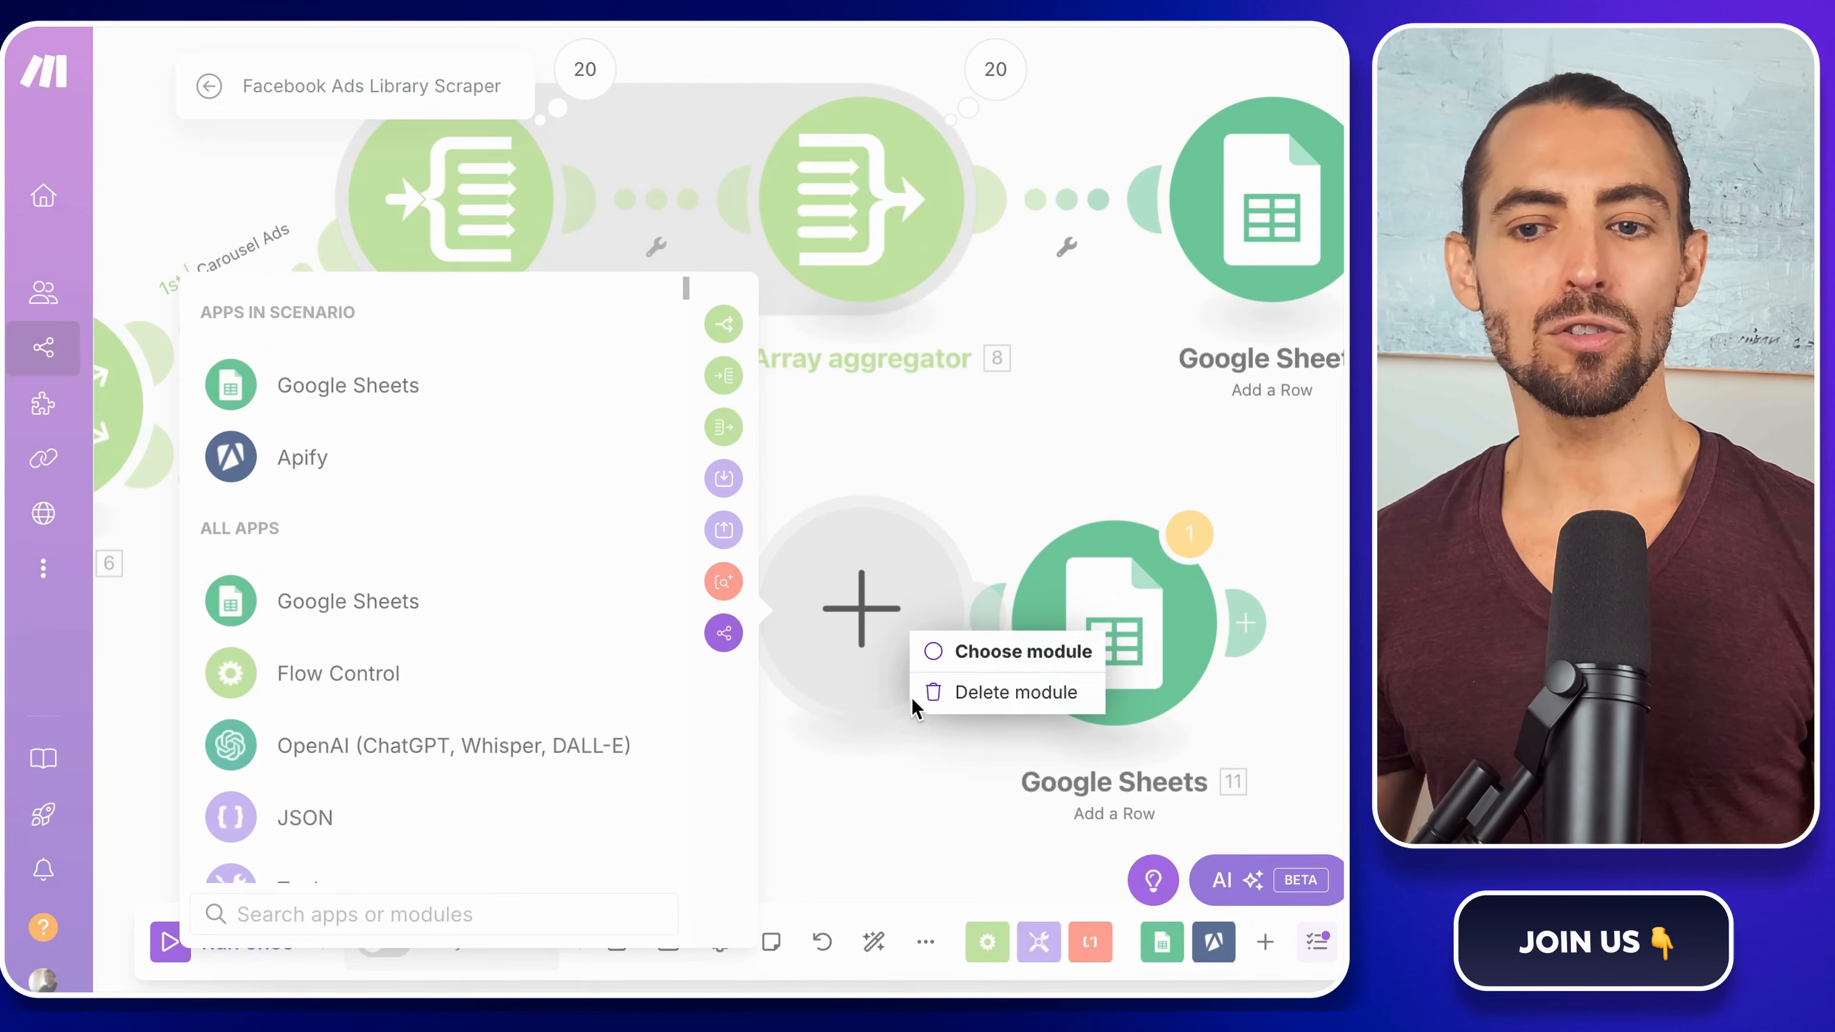
left_click(969, 697)
left_click_drag(984, 656, 807, 650)
- Open the second route's cloned Google Sheets module and clear the array mappings from columns O and P
left_click(808, 650)
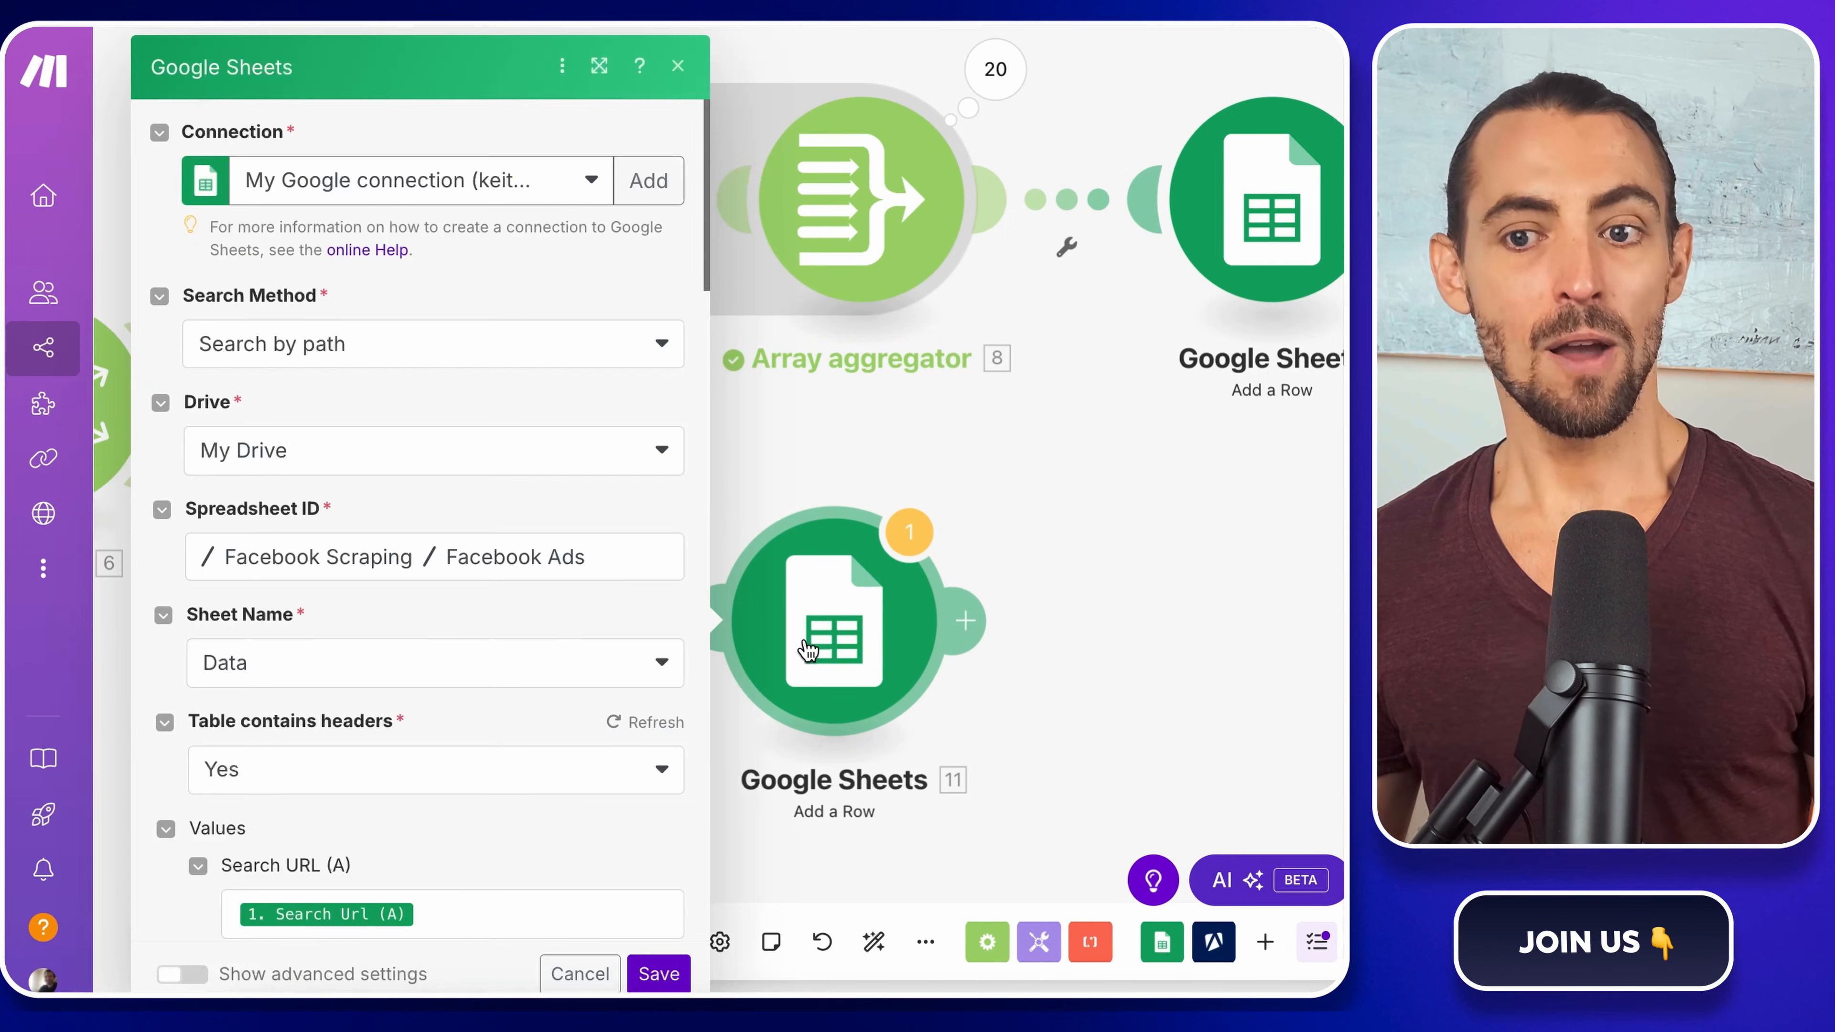
scroll(544, 614, "down", 2)
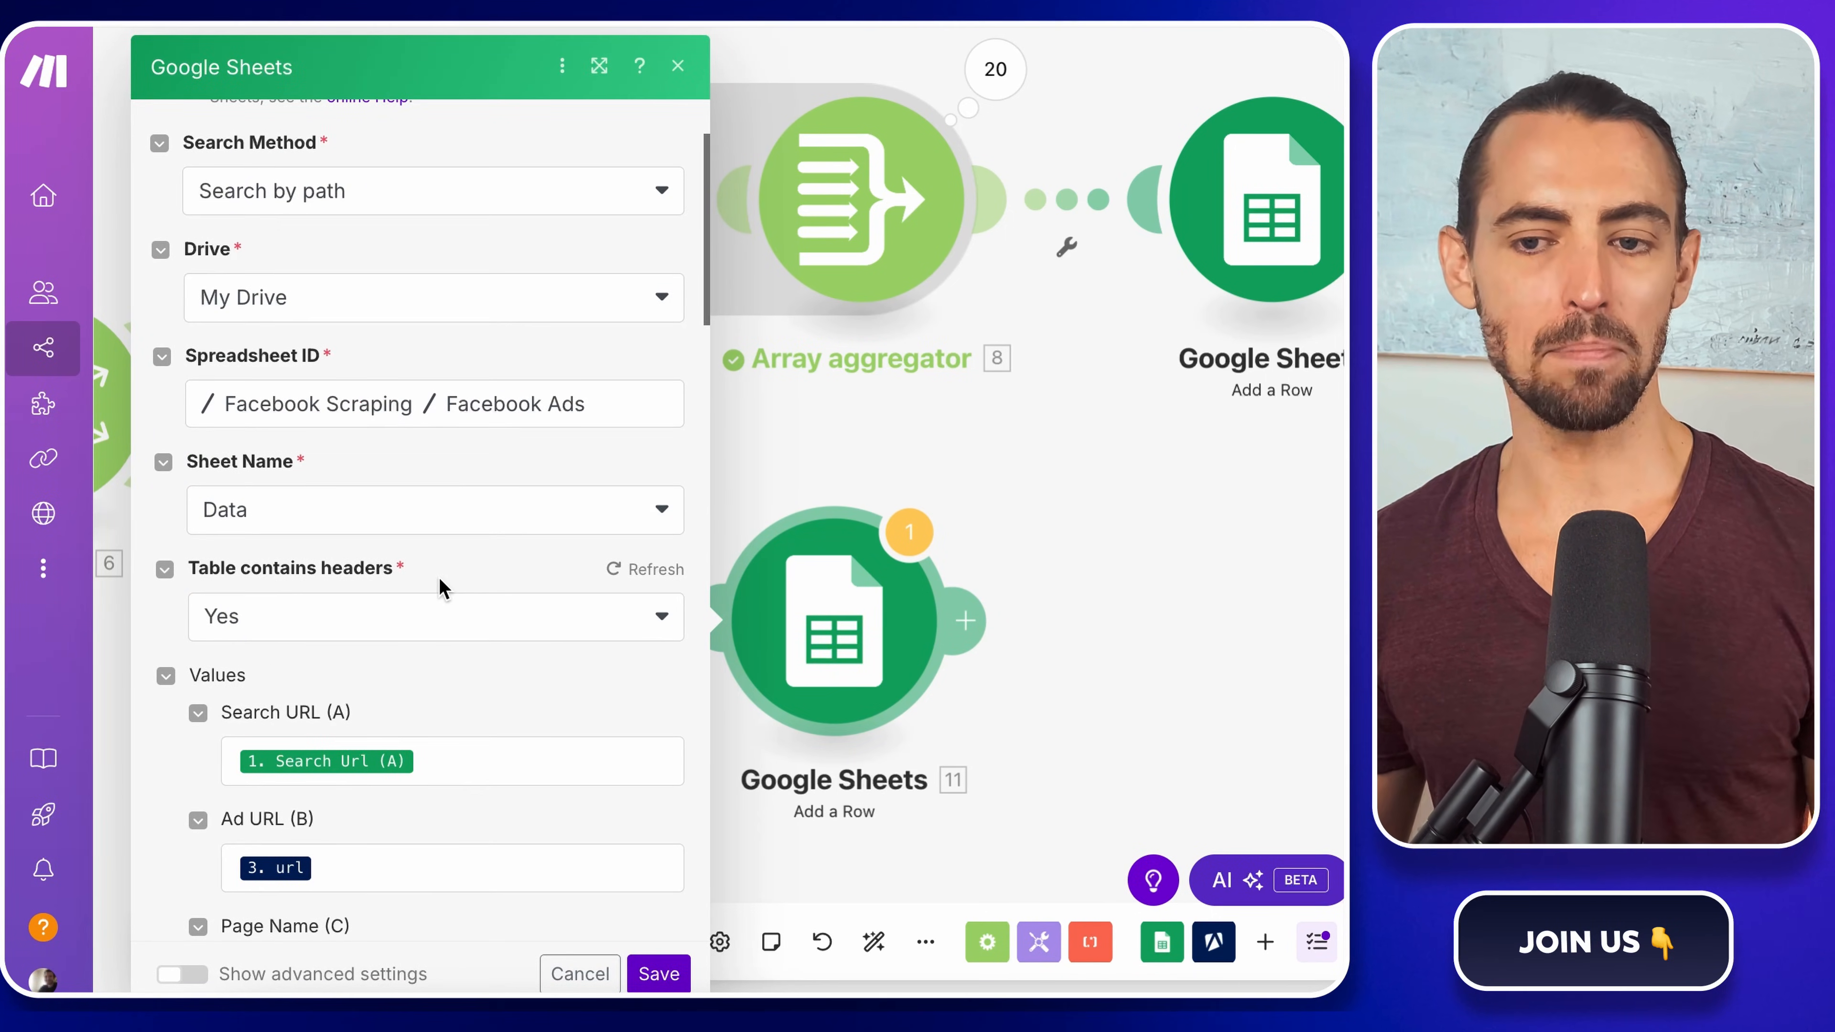
scroll(438, 575, "down", 7)
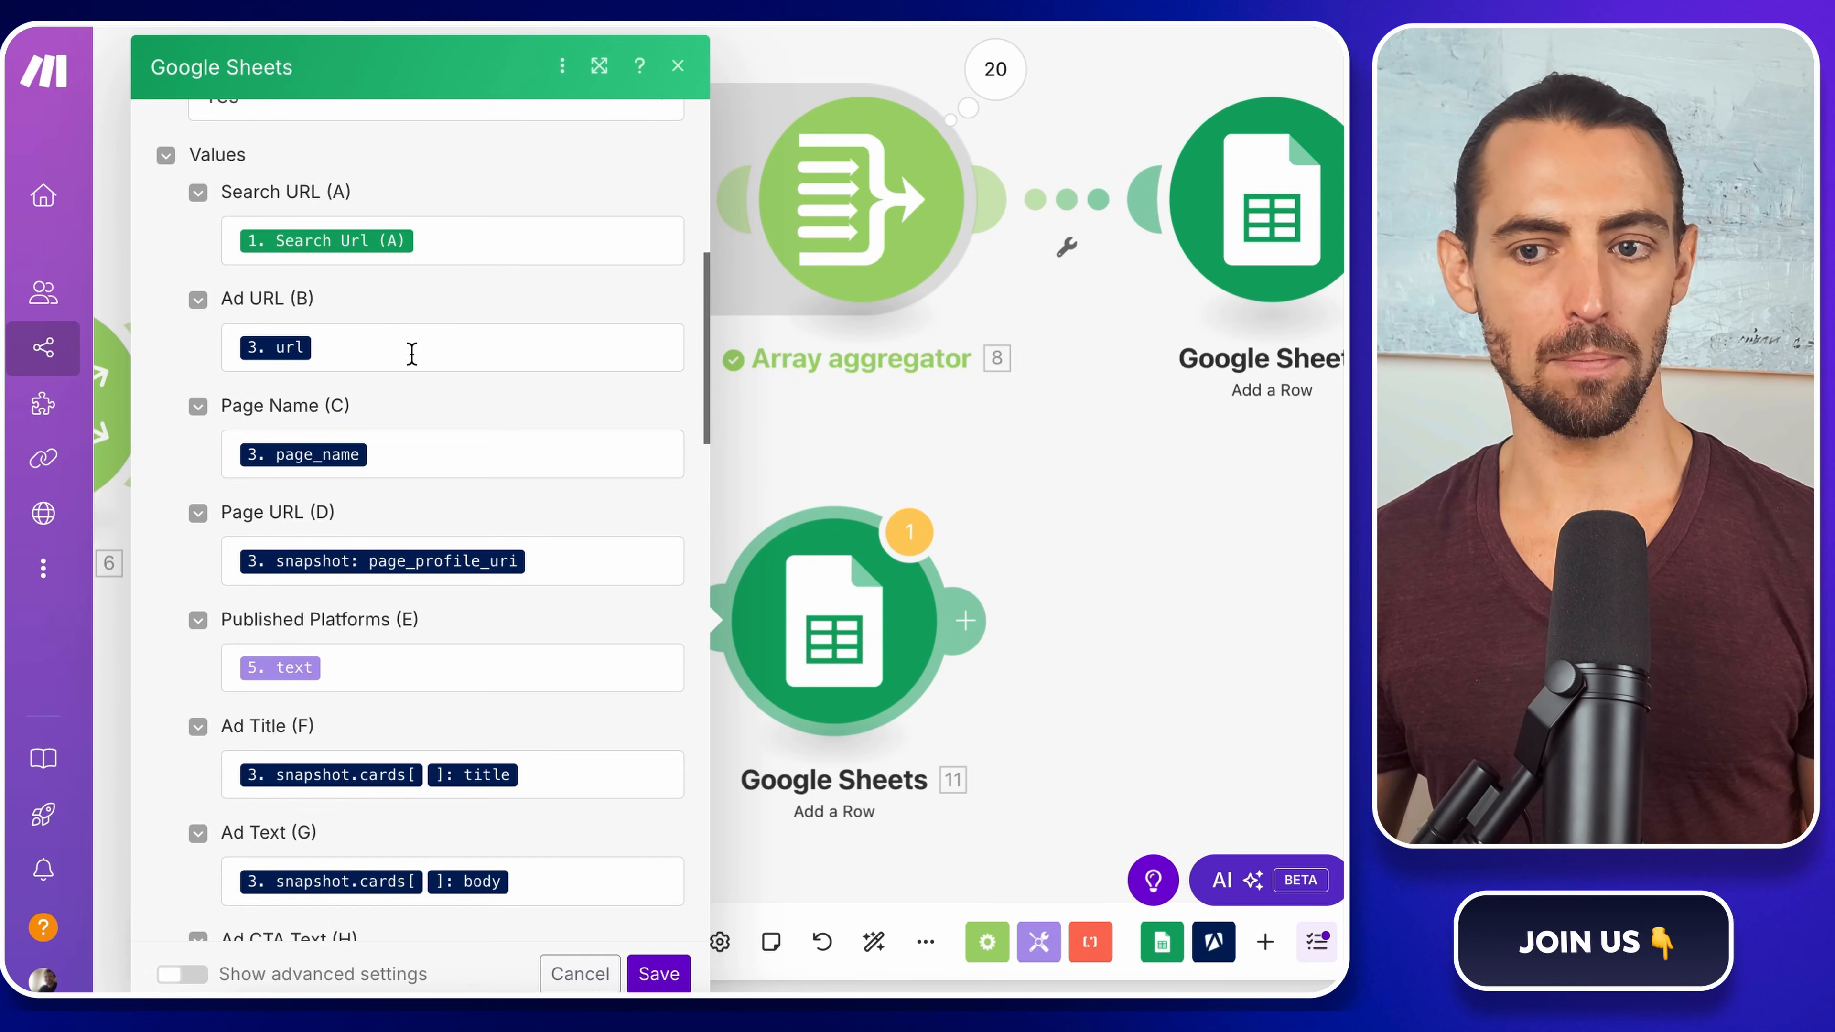
scroll(562, 556, "down", 1)
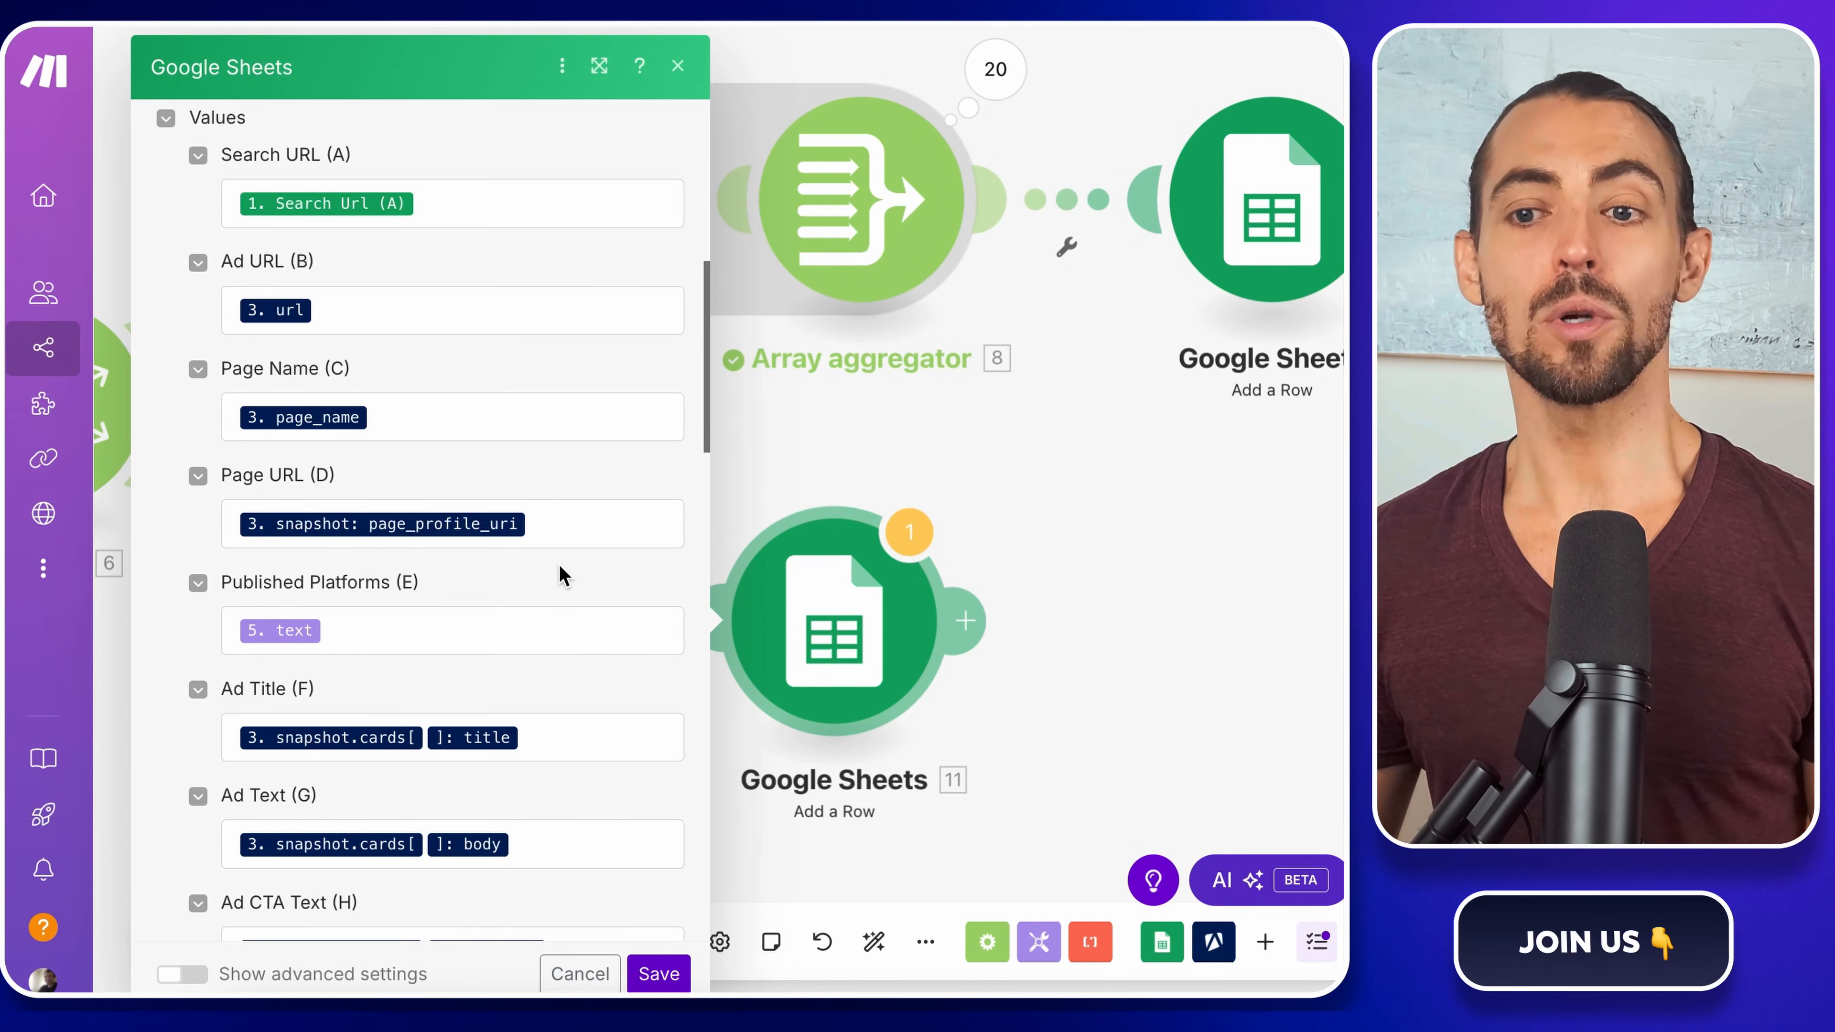
scroll(560, 567, "down", 6)
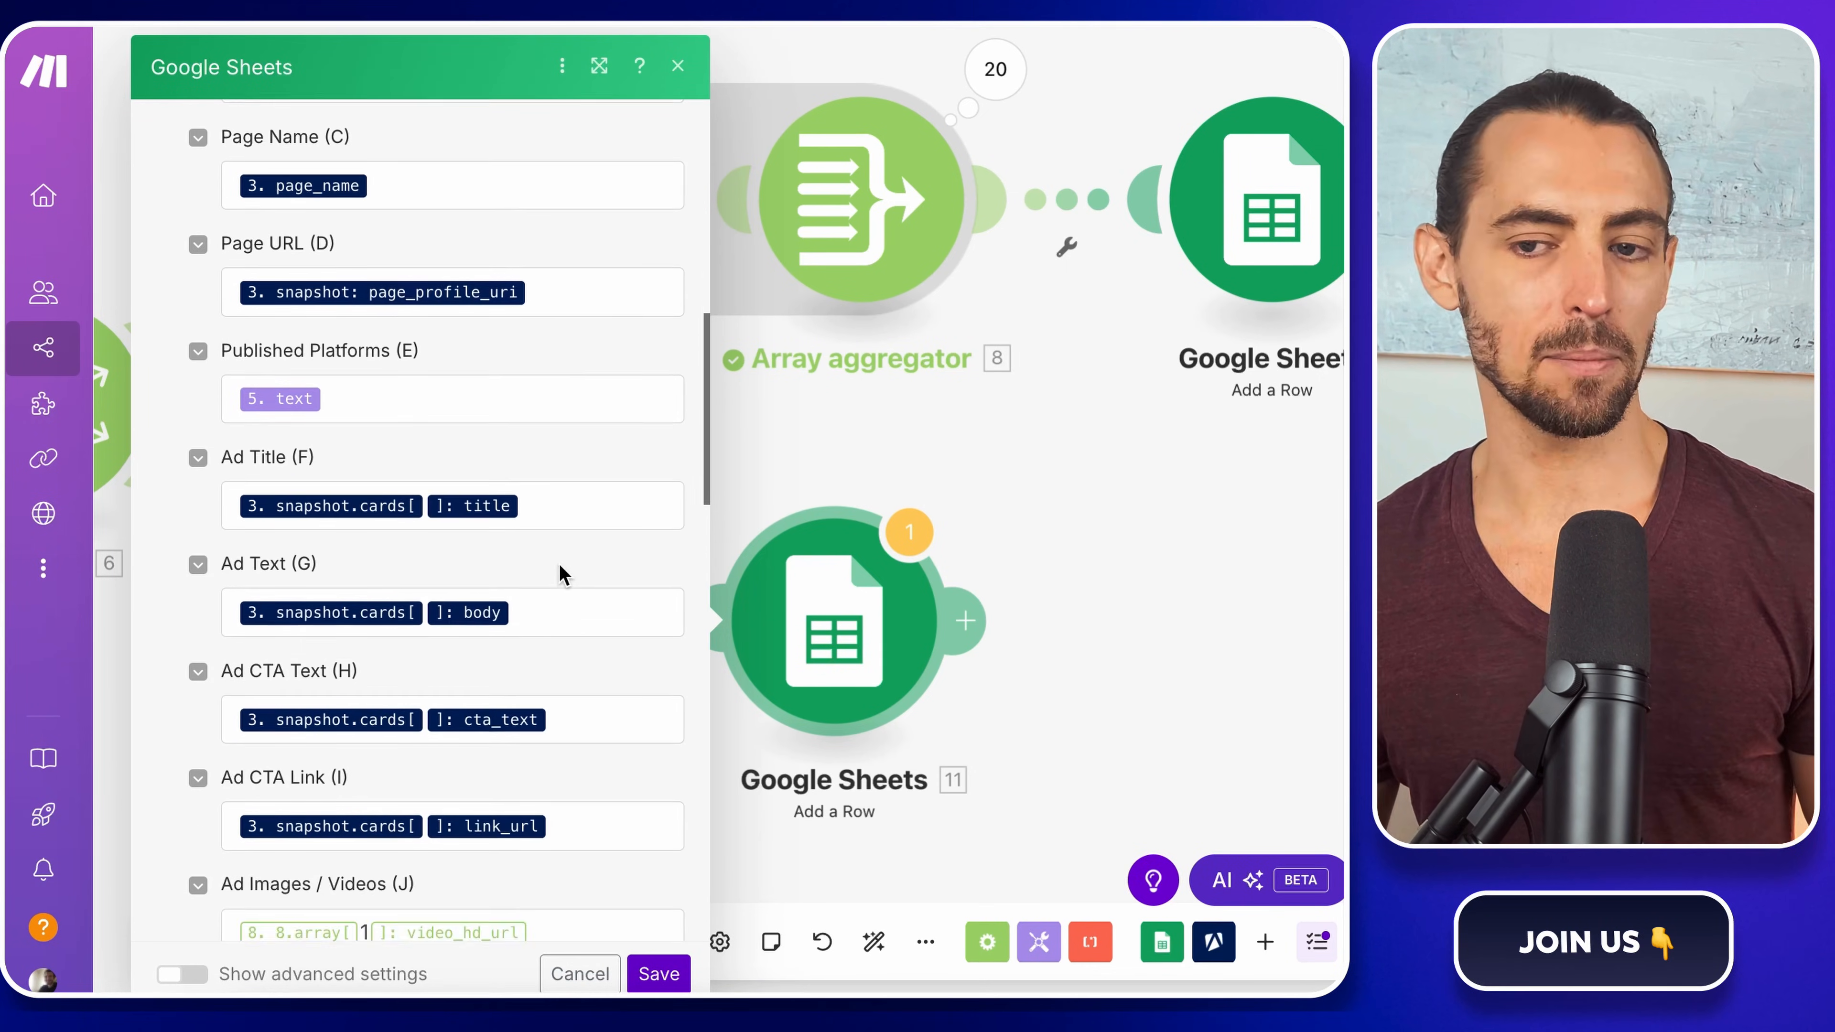
scroll(560, 566, "down", 15)
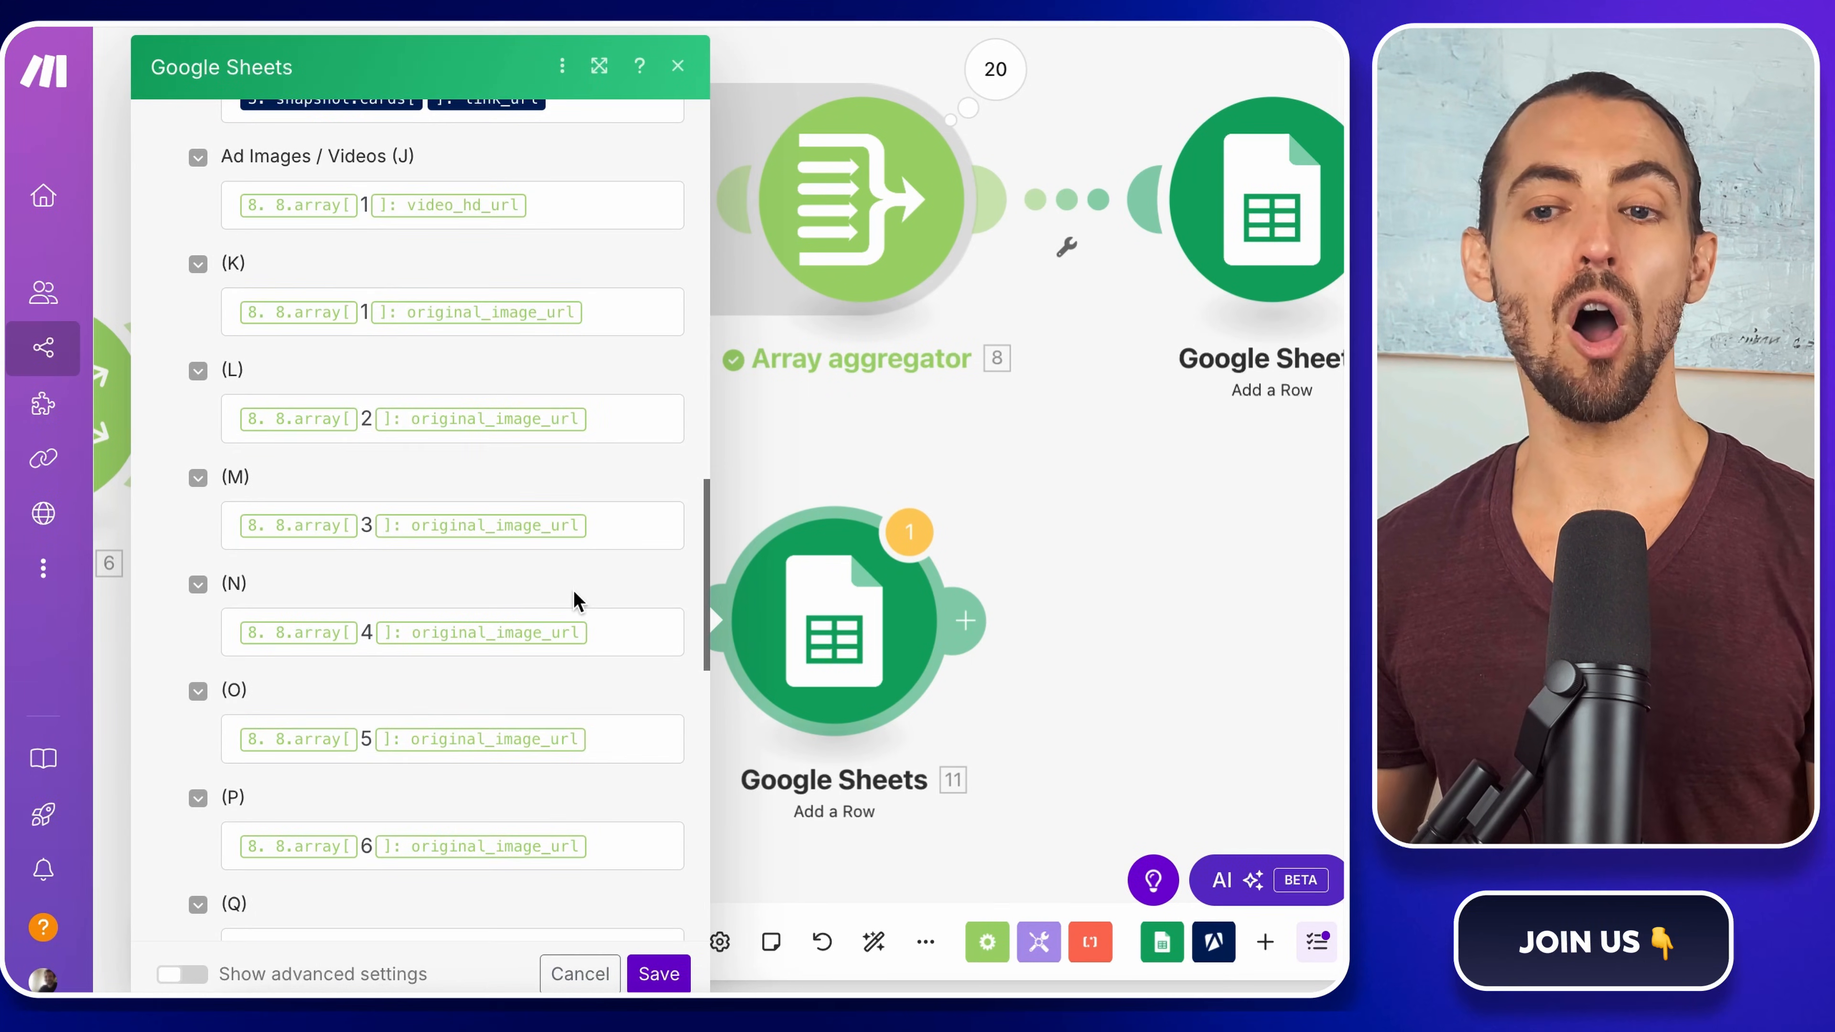
left_click(632, 848)
key("BackSpace")
left_click(630, 738)
key("BackSpace")
key("BackSpace")
key("BackSpace")
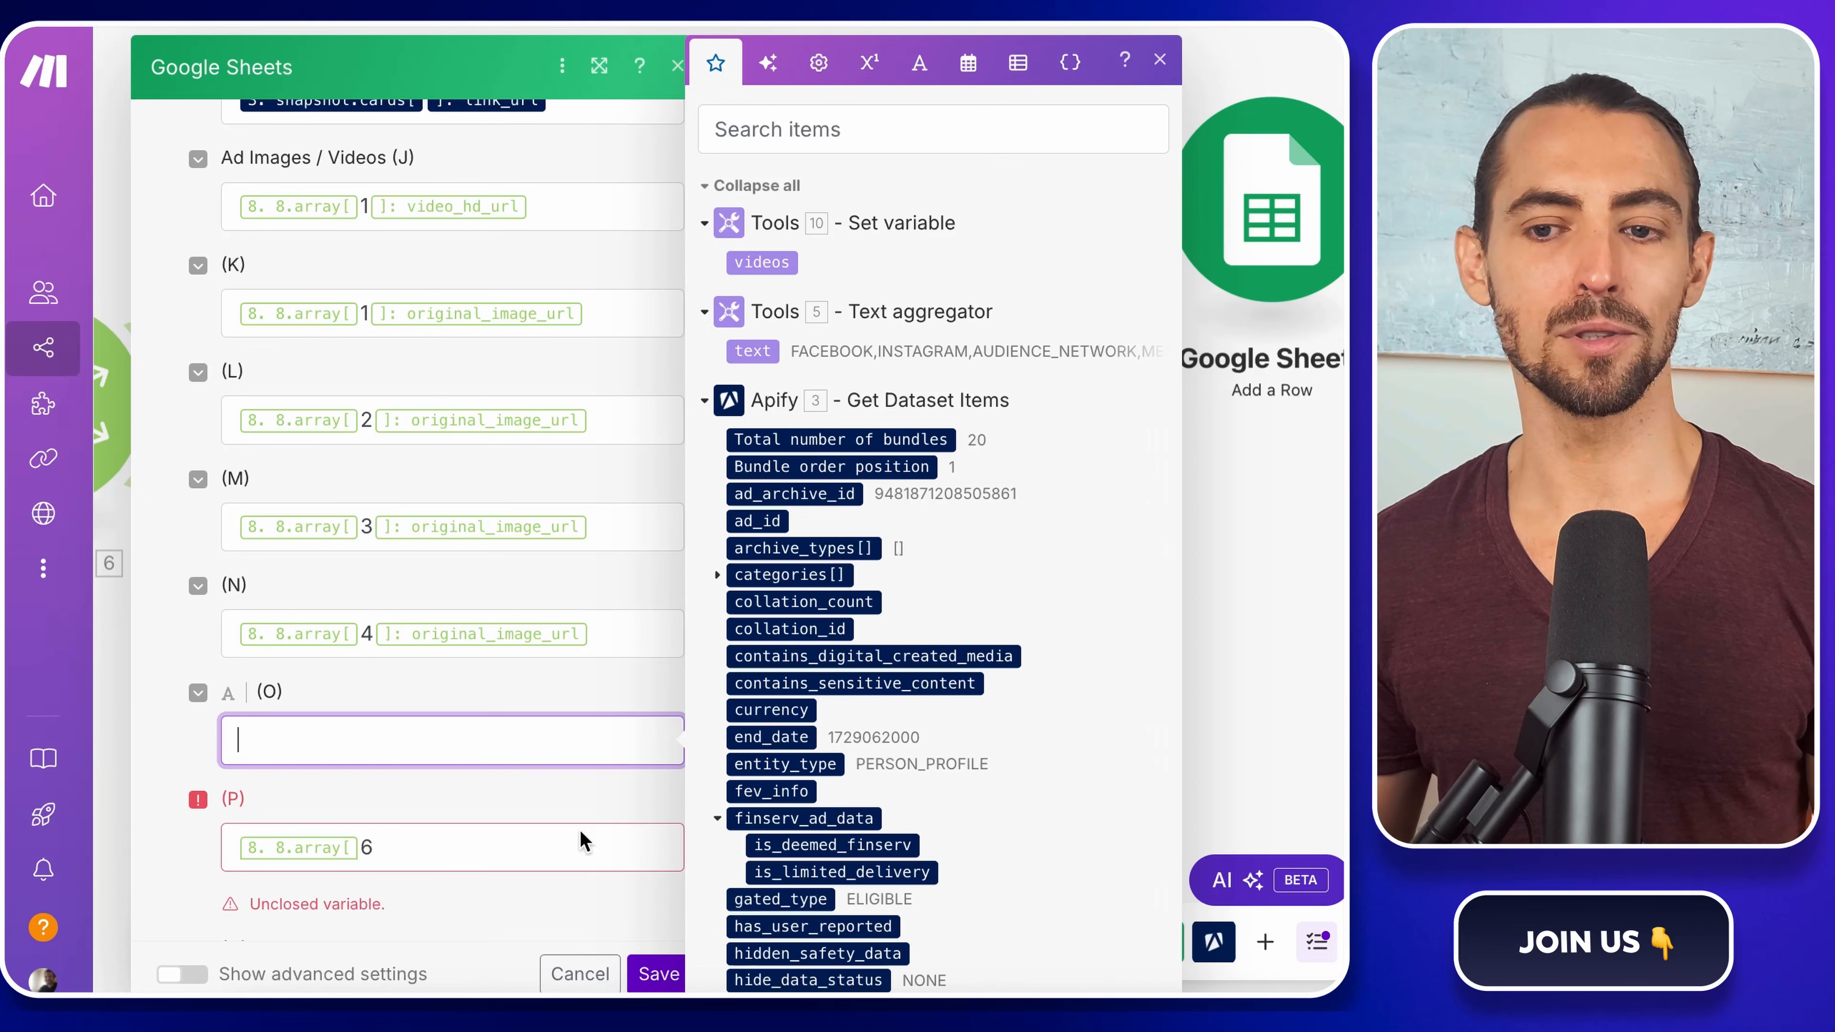
left_click(570, 846)
key("BackSpace")
key("BackSpace")
- Clear the original_image_url mappings from columns N, M and L of the cloned Google Sheets module
left_click(623, 631)
key("ctrl+a")
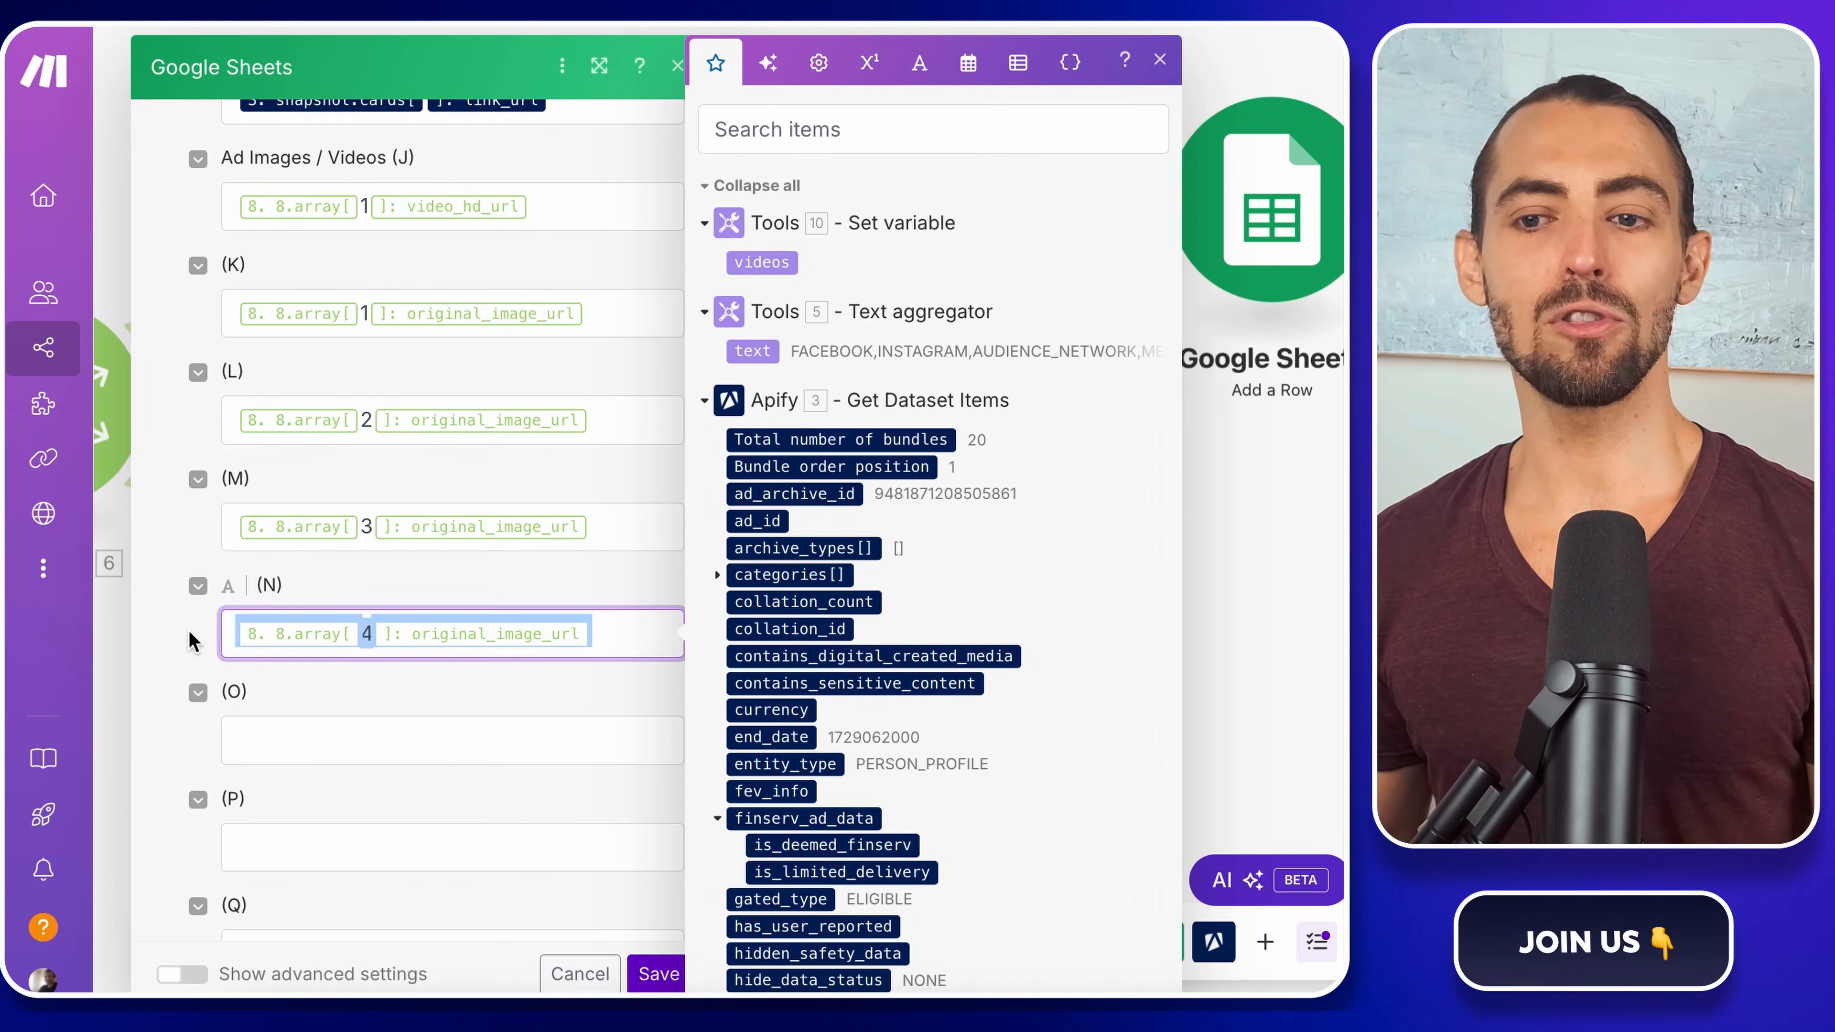
key("BackSpace")
left_click(636, 531)
key("ctrl+a")
key("BackSpace")
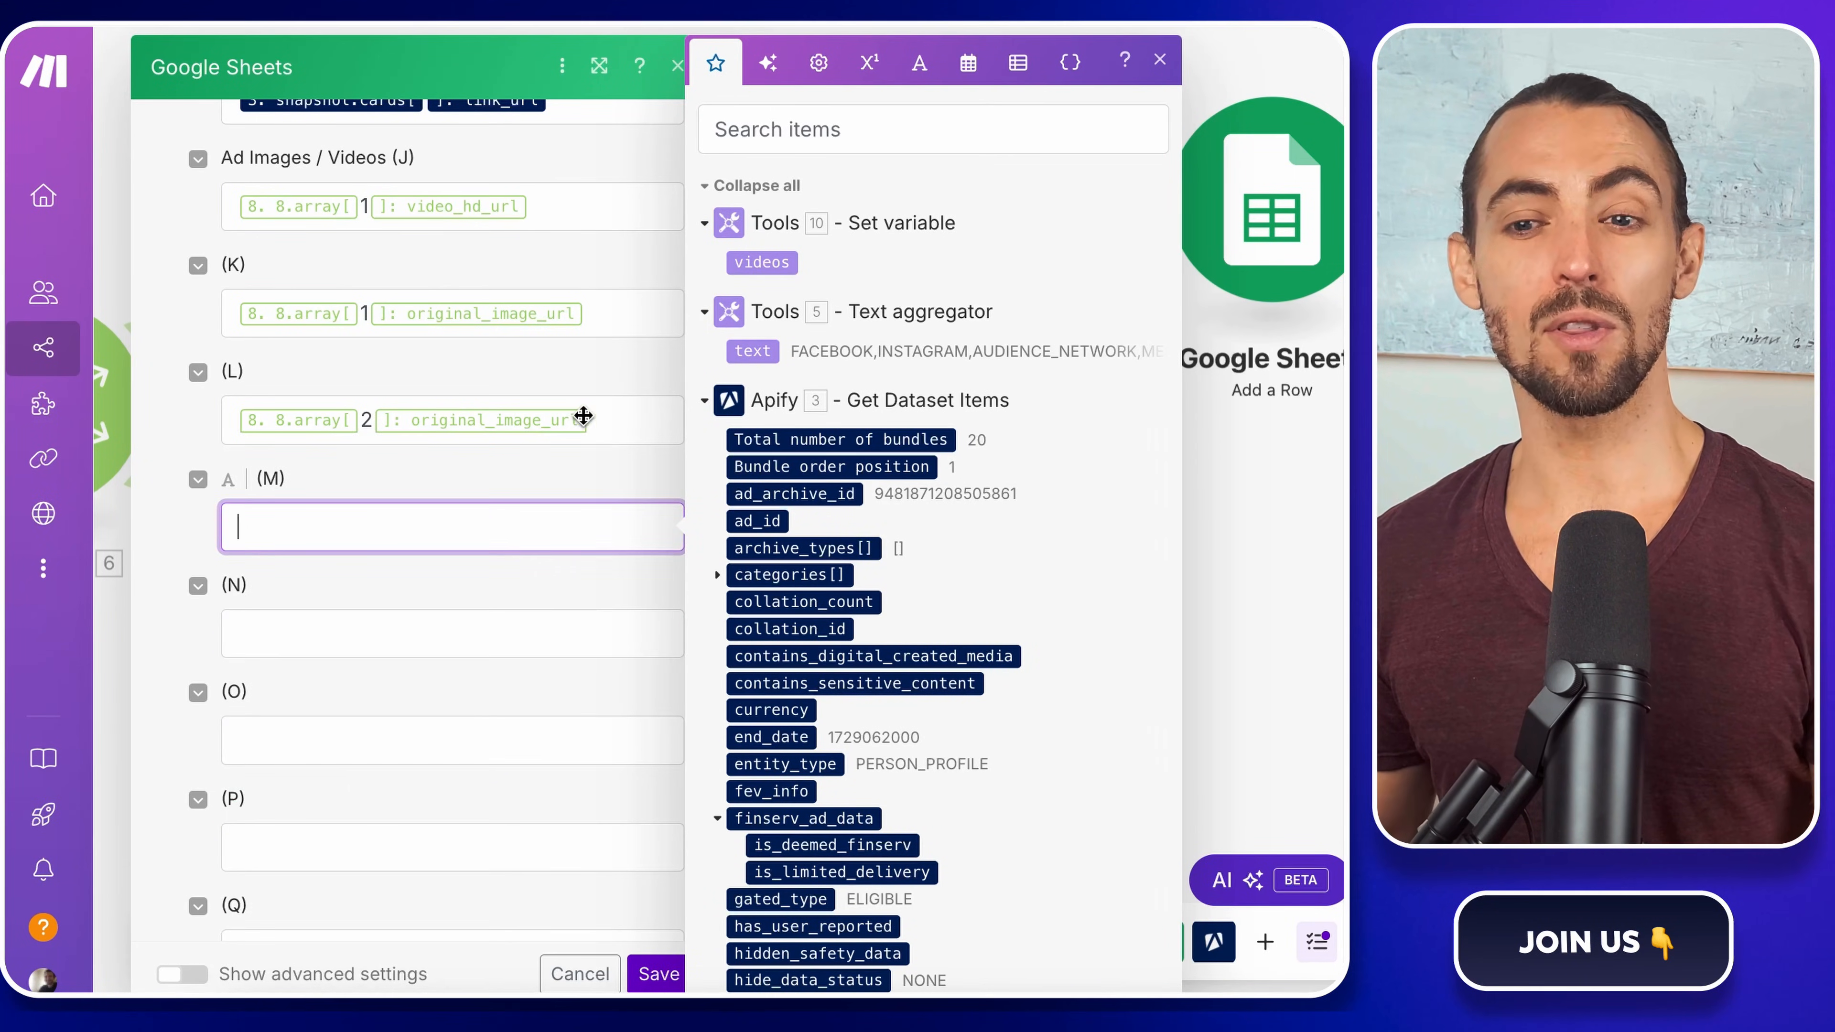
left_click(329, 415)
key("ctrl+a")
key("BackSpace")
- Clear the array mappings from column K and the Ad Images / Videos (J) column
left_click(610, 316)
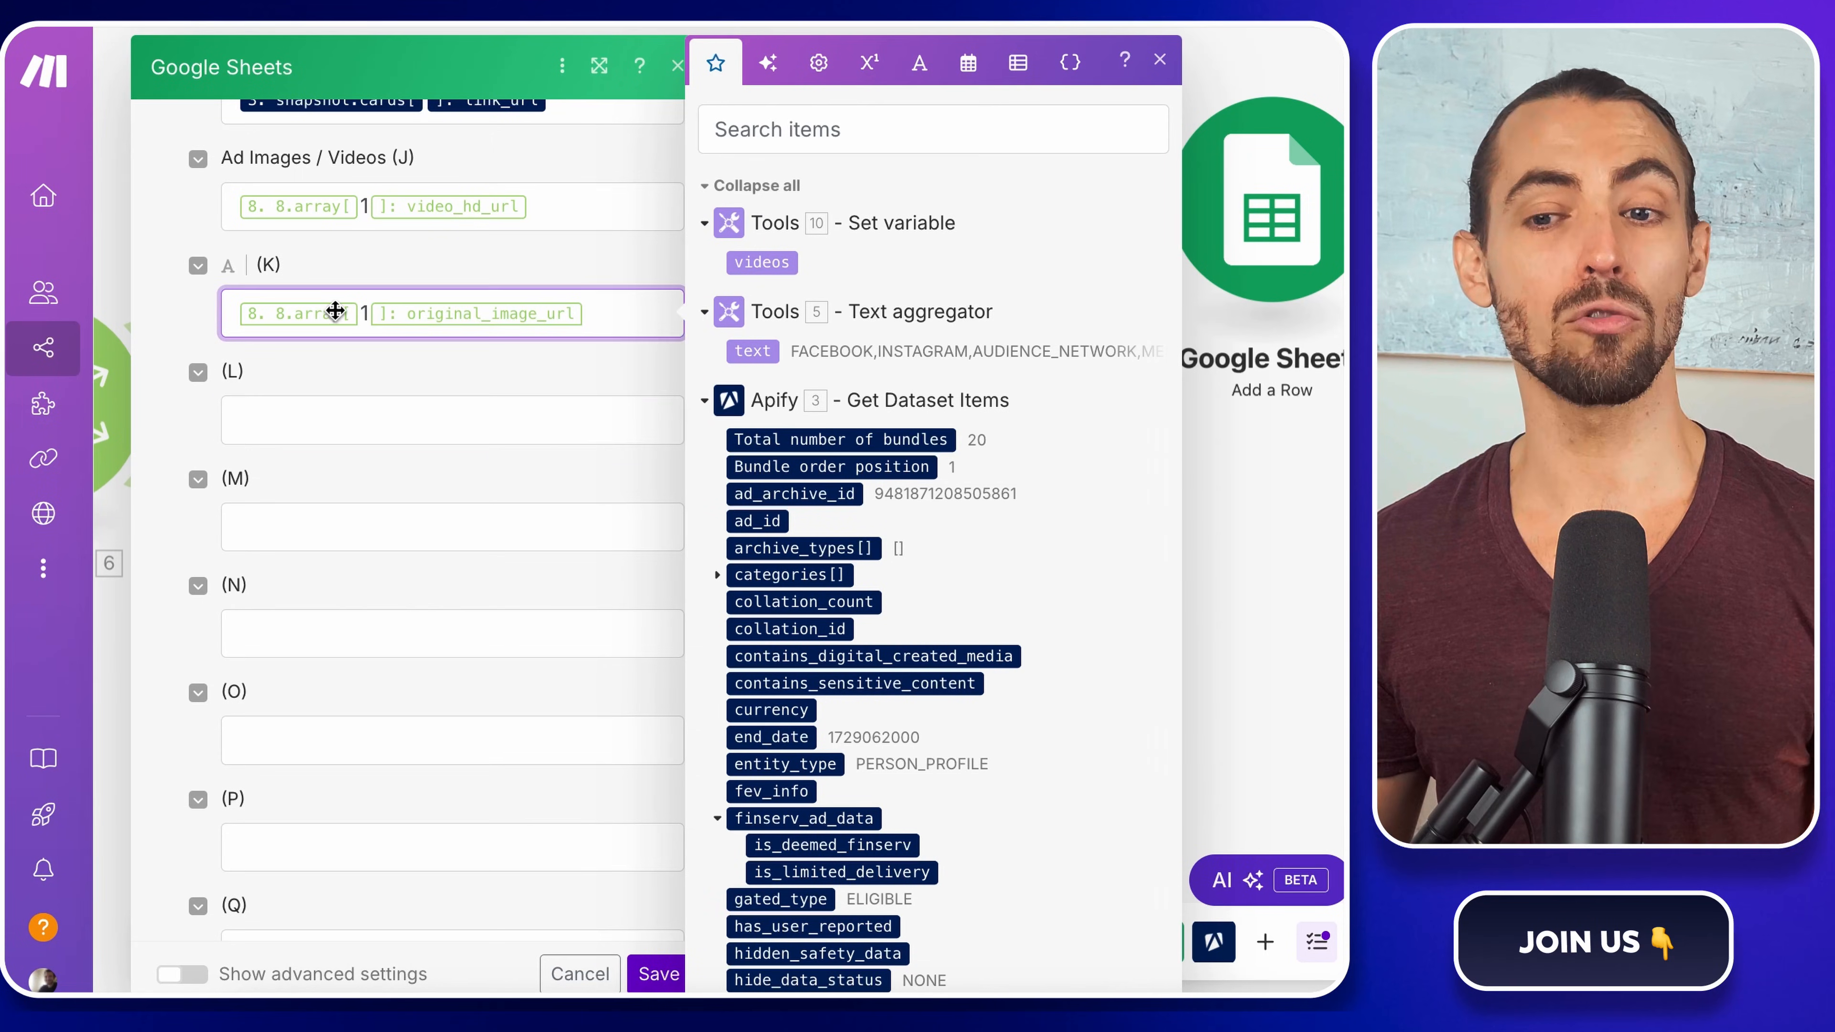
key("ctrl+a")
key("BackSpace")
left_click(562, 208)
key("ctrl+a")
key("BackSpace")
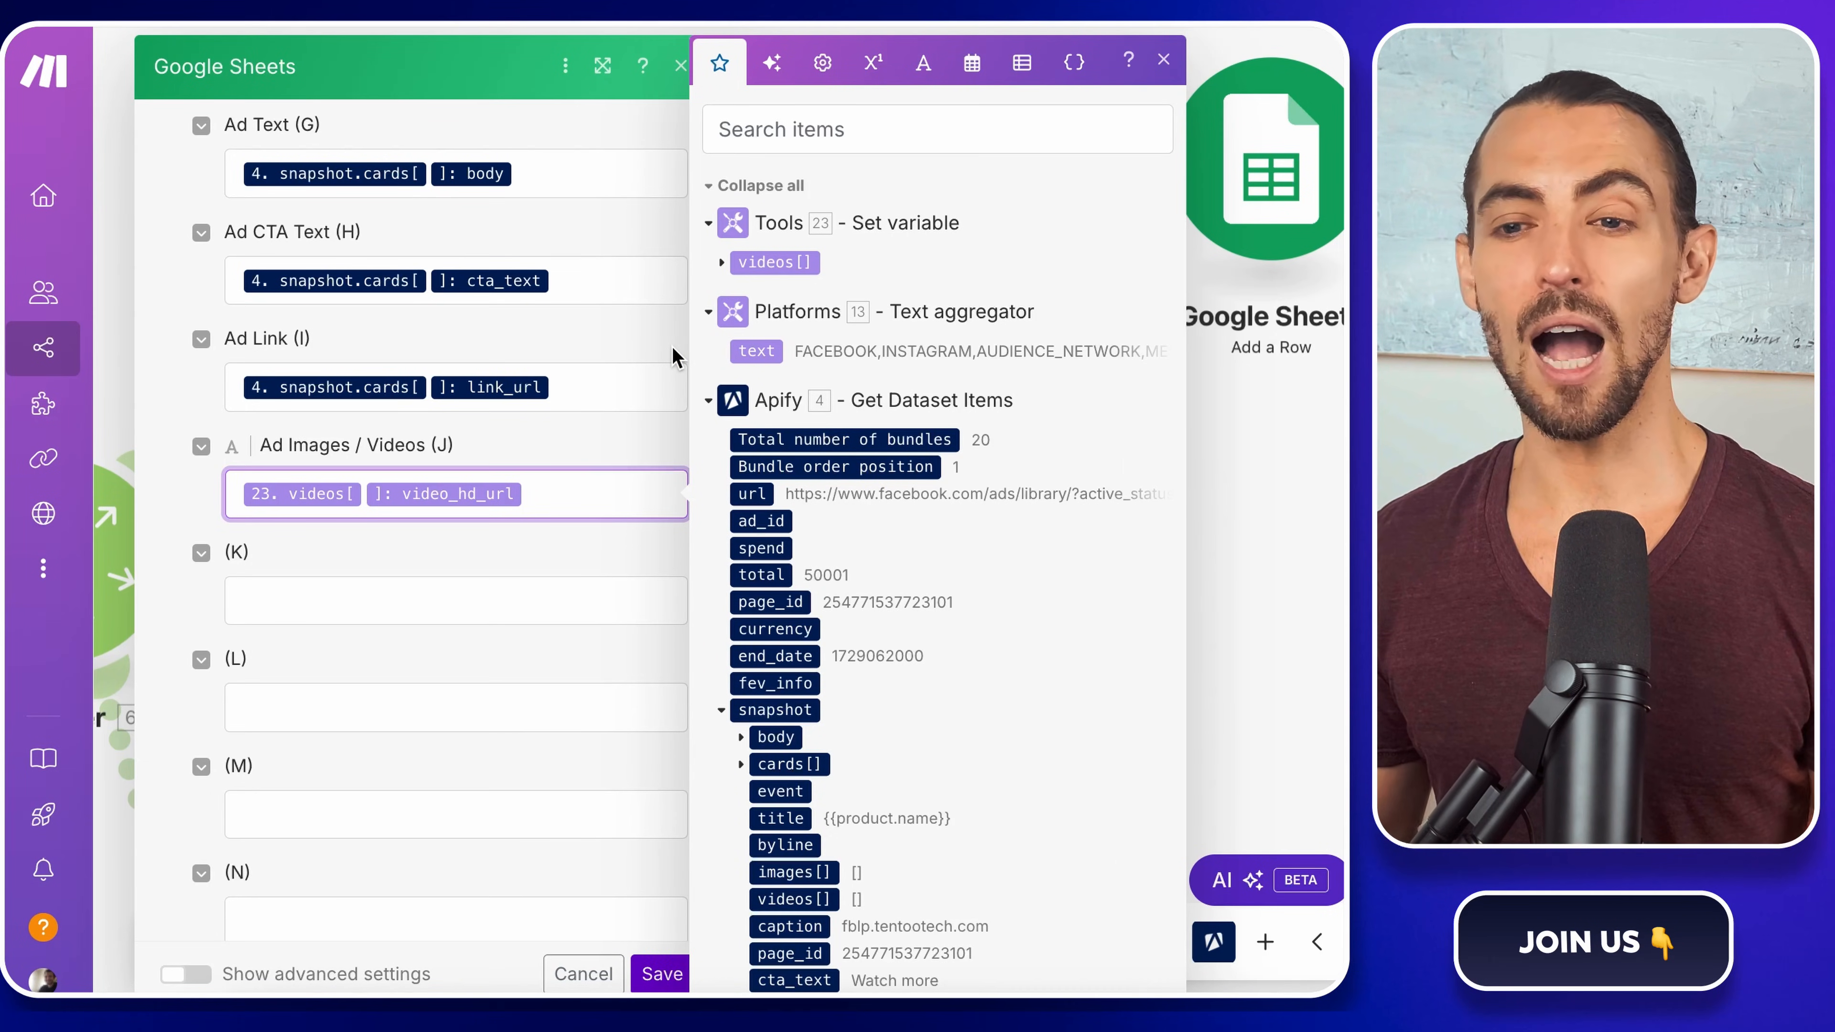
- Map Ad Images / Videos (J) to the Set variable module's videos[]: video_hd_url, then close the mapping list
left_click(722, 268)
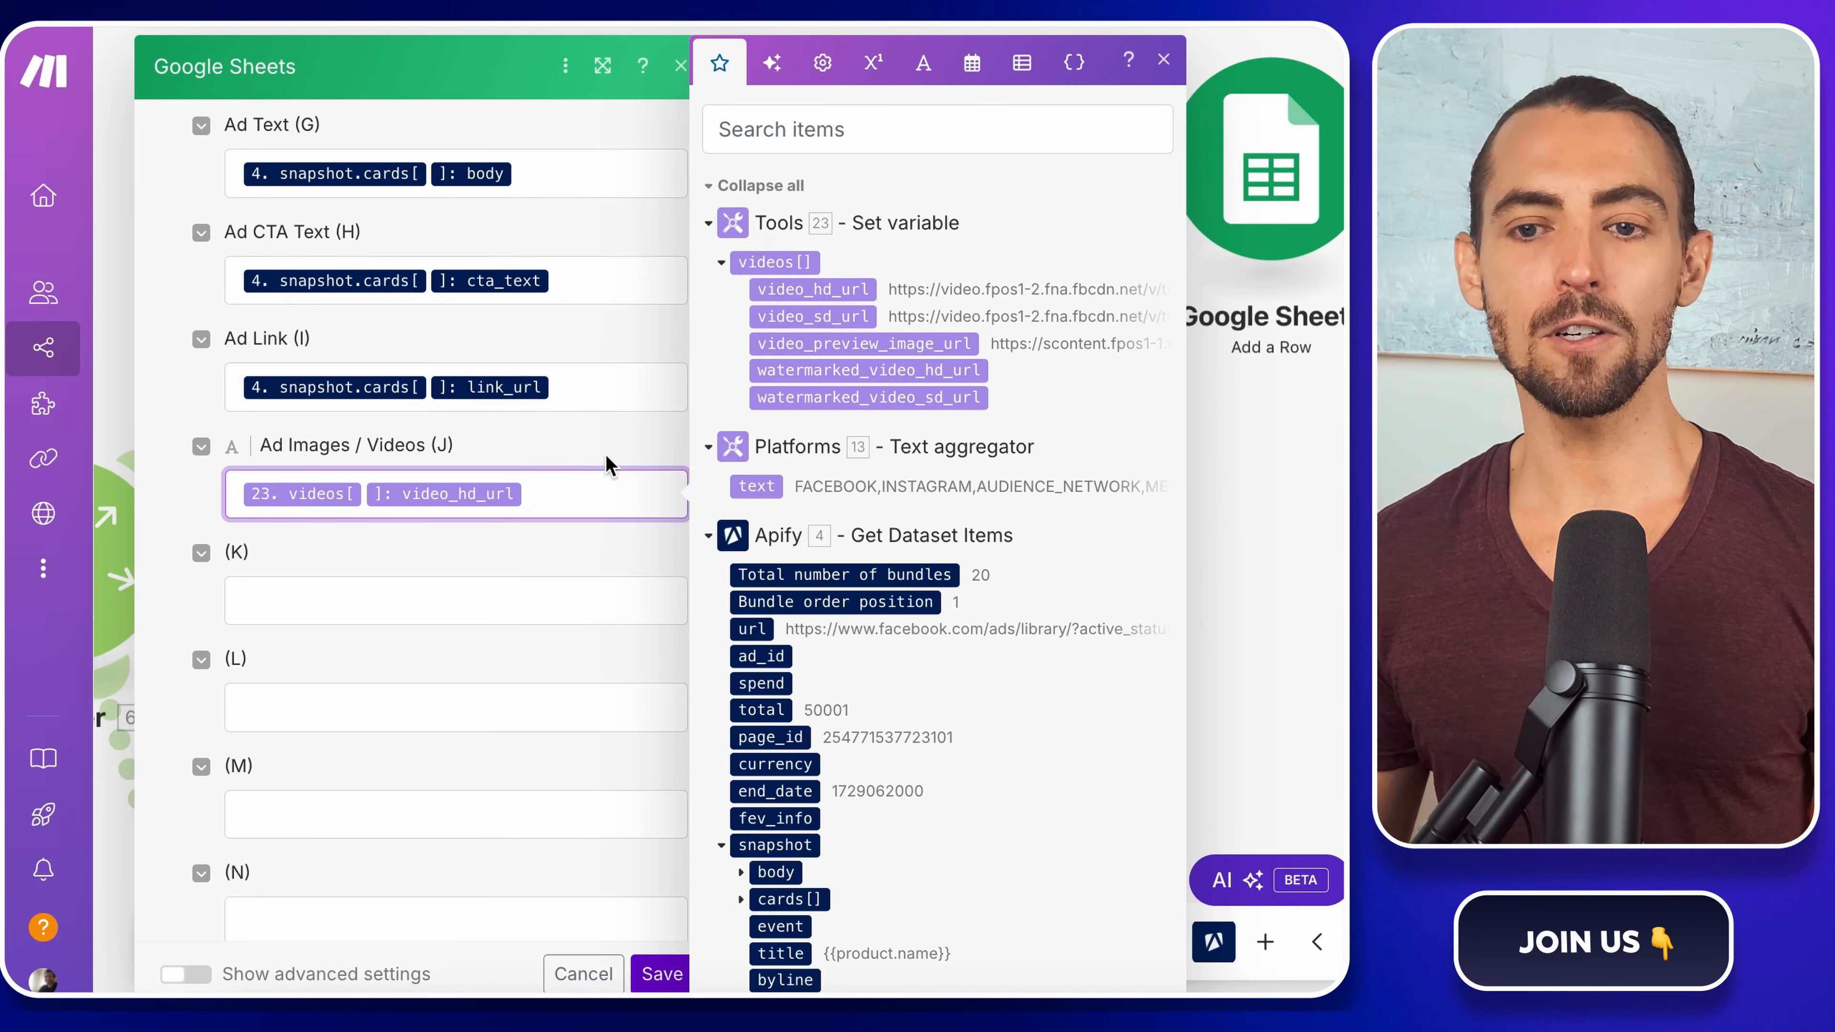
left_click_drag(586, 499, 200, 504)
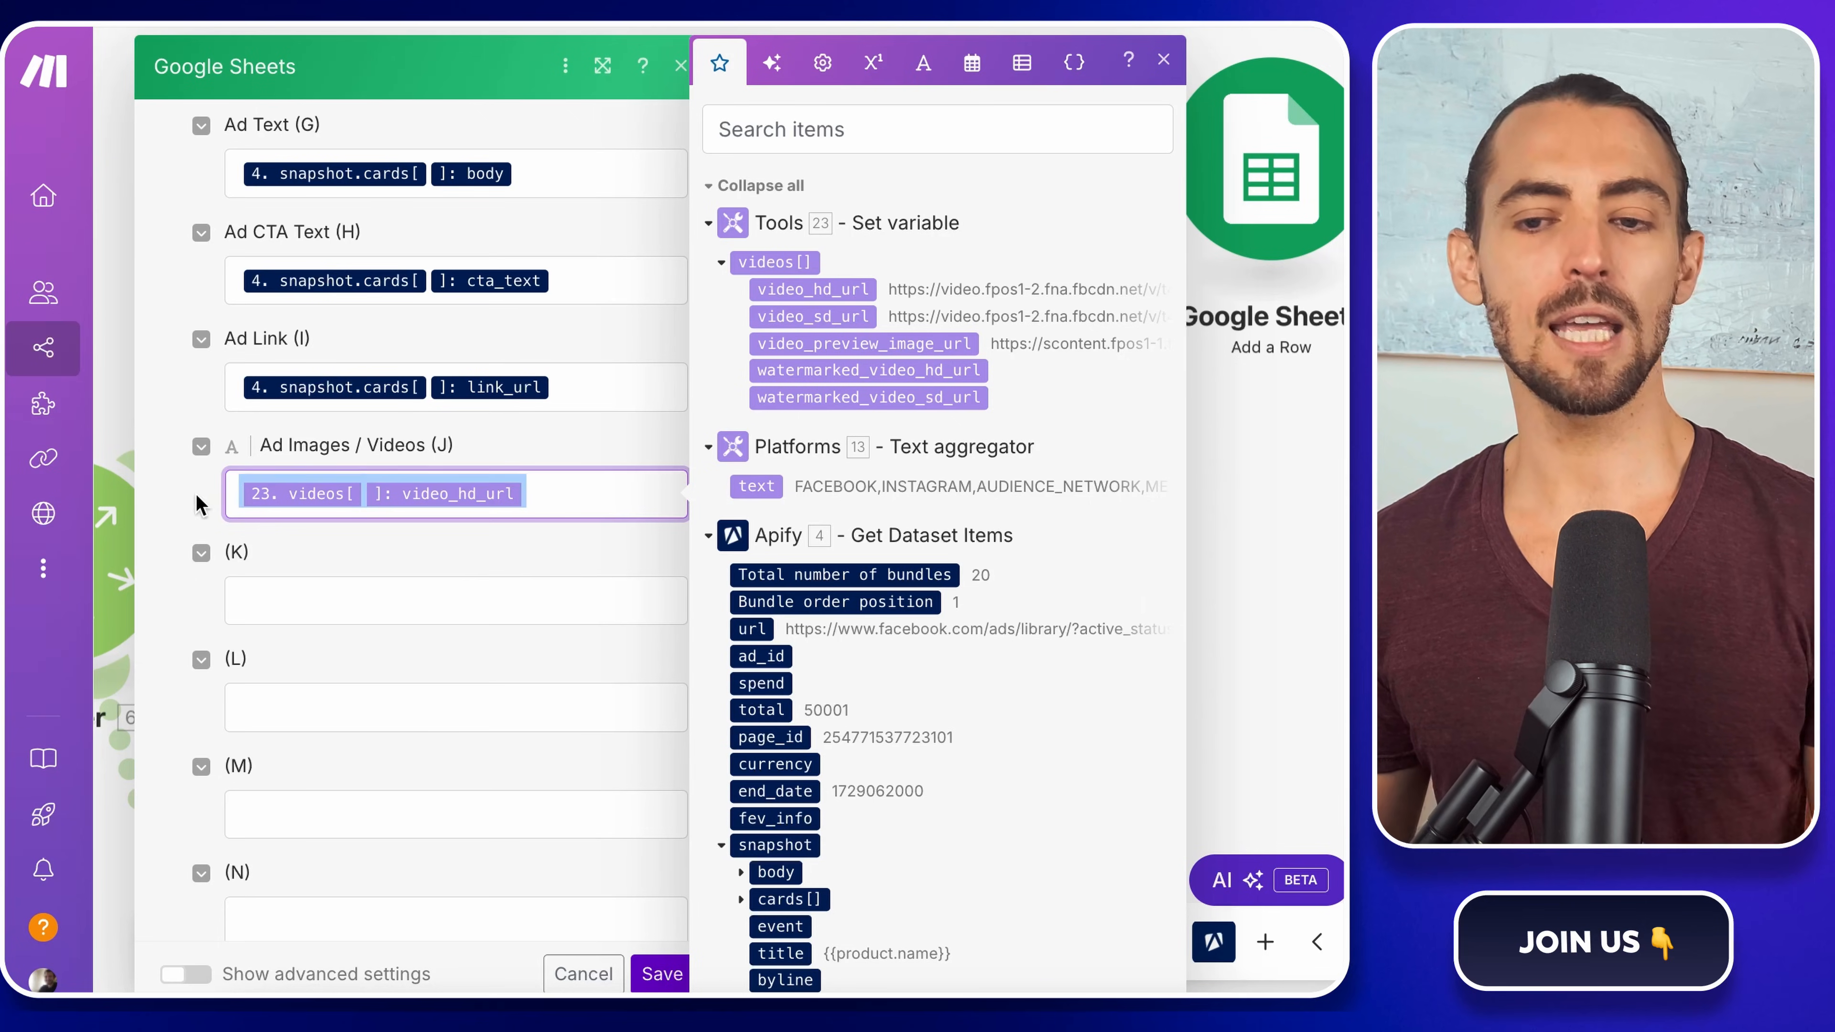
left_click(615, 495)
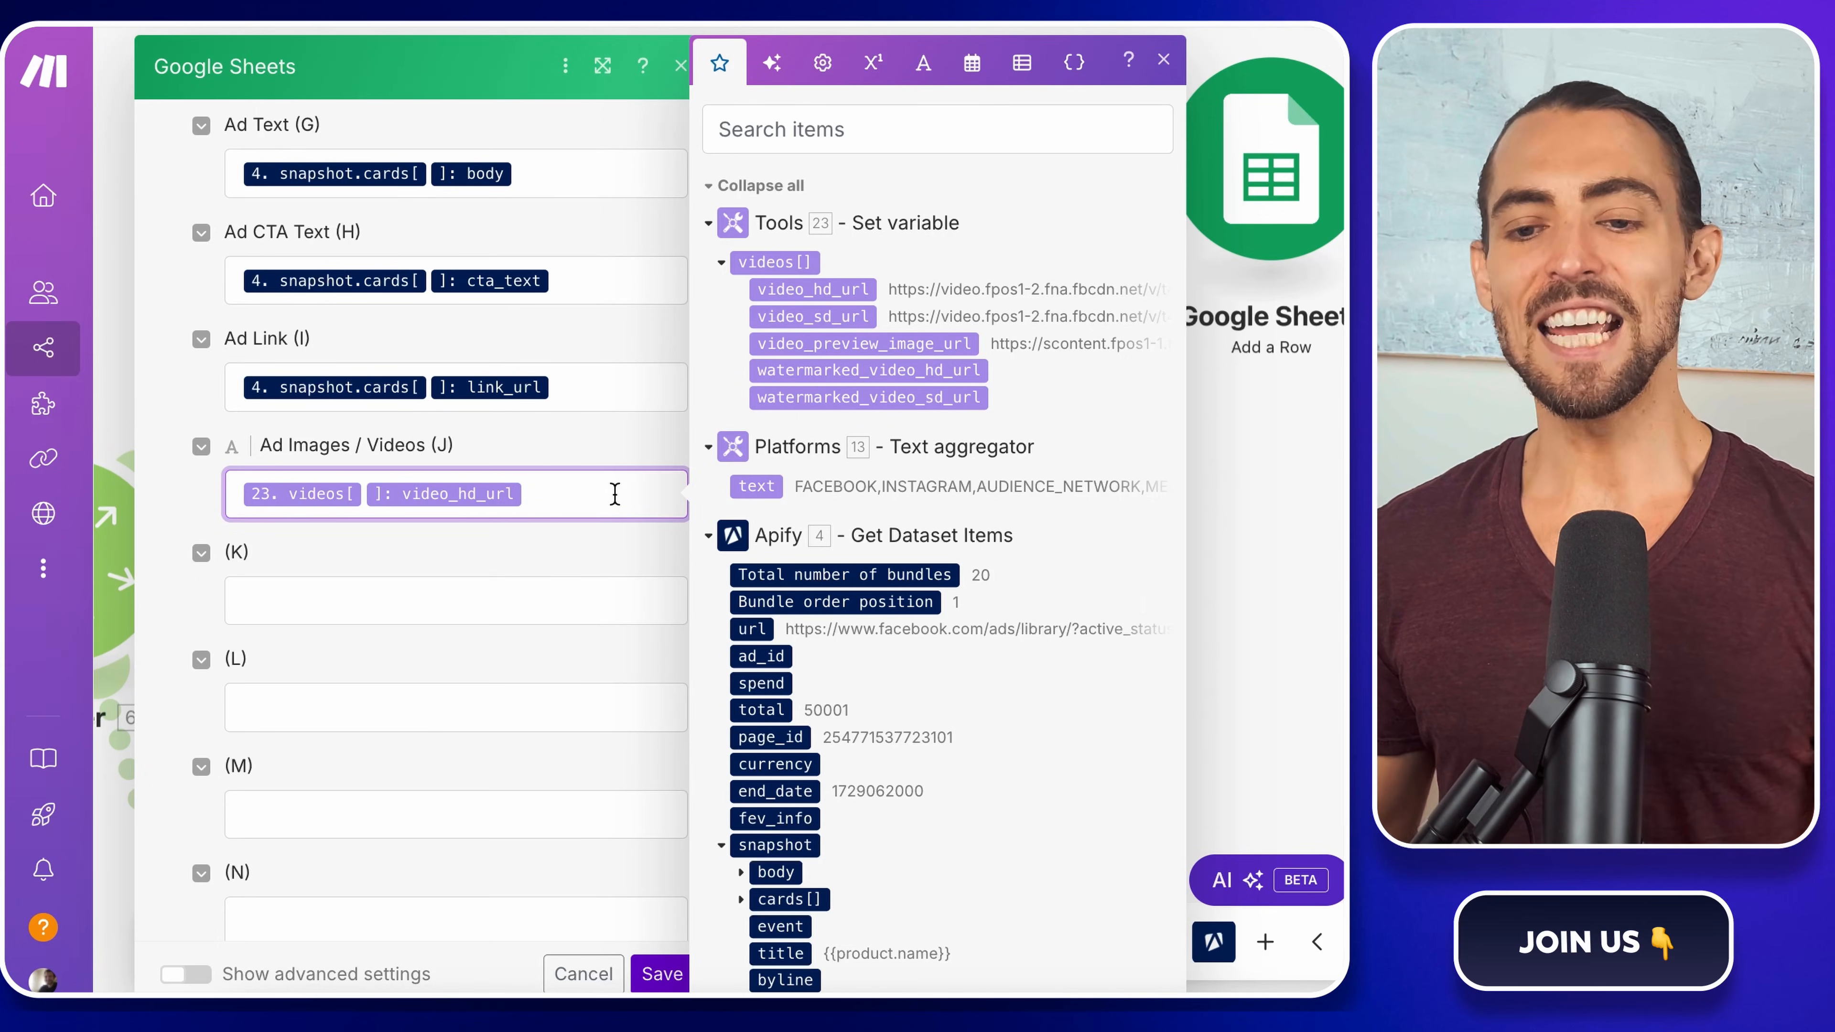
left_click(1163, 60)
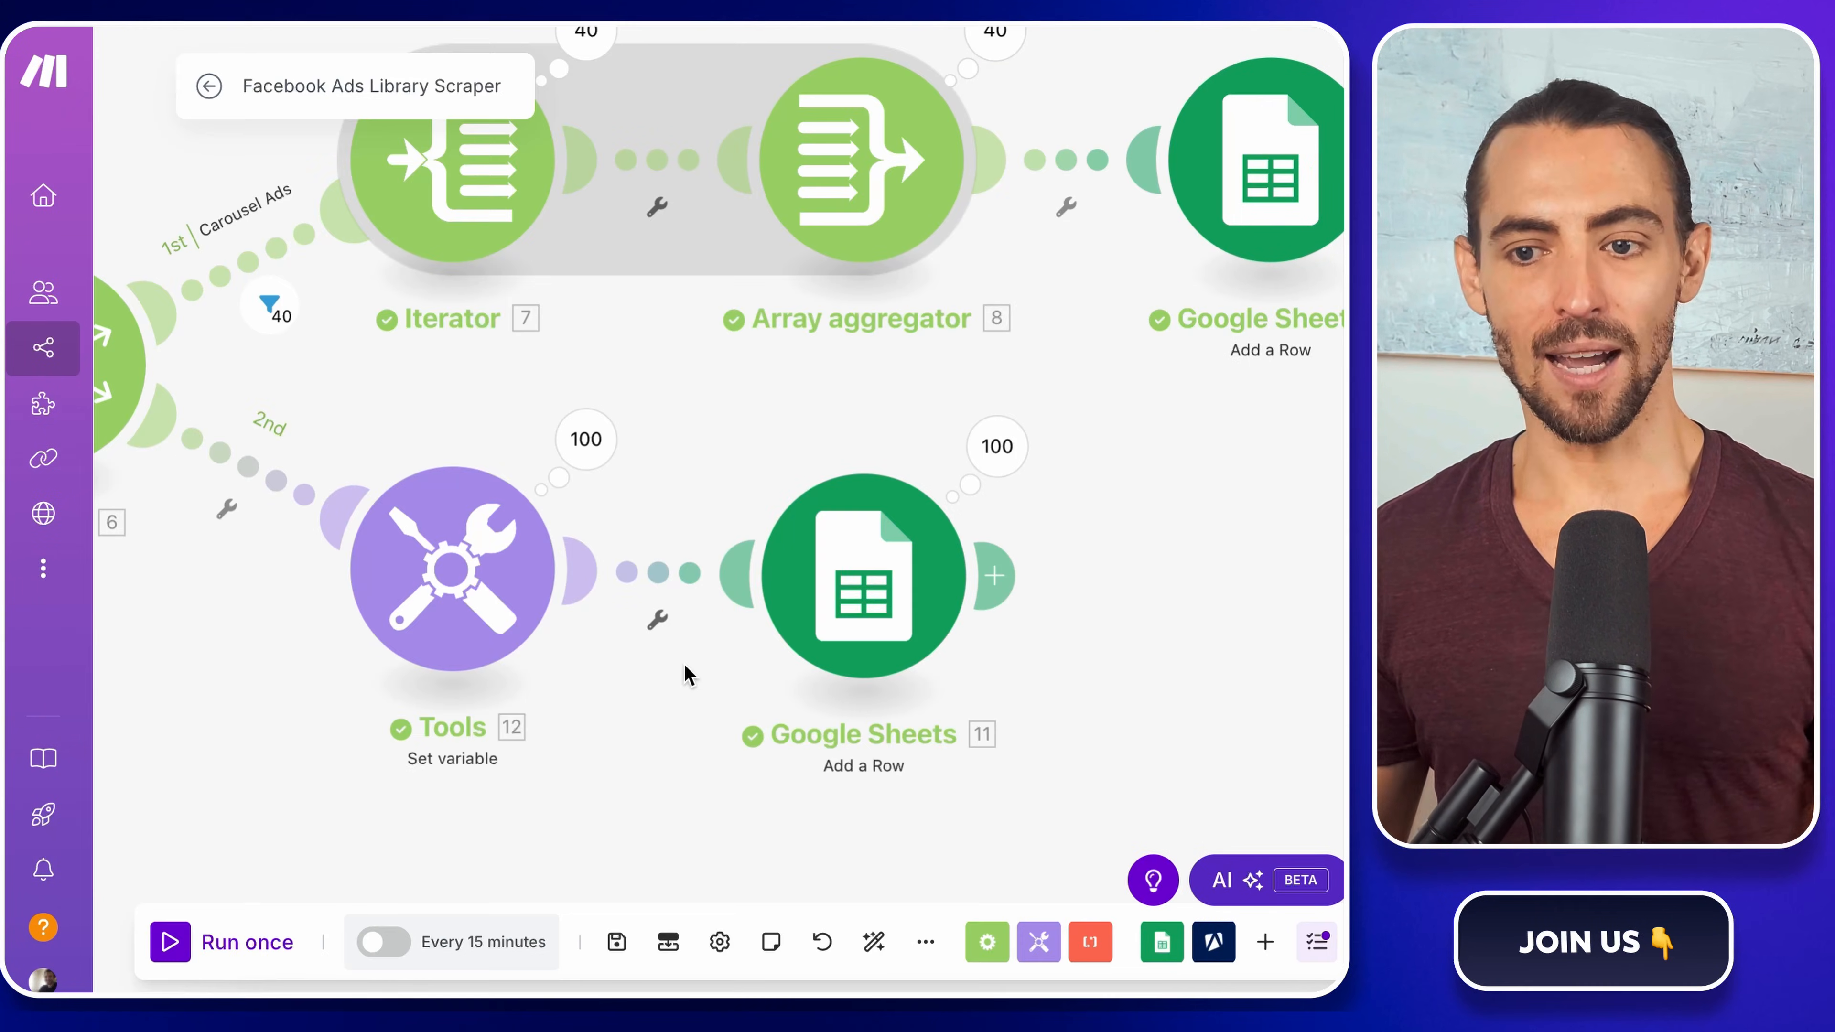
- Set up a filter on the router's second route and label it Video Ads
scroll(684, 664, "left", 5)
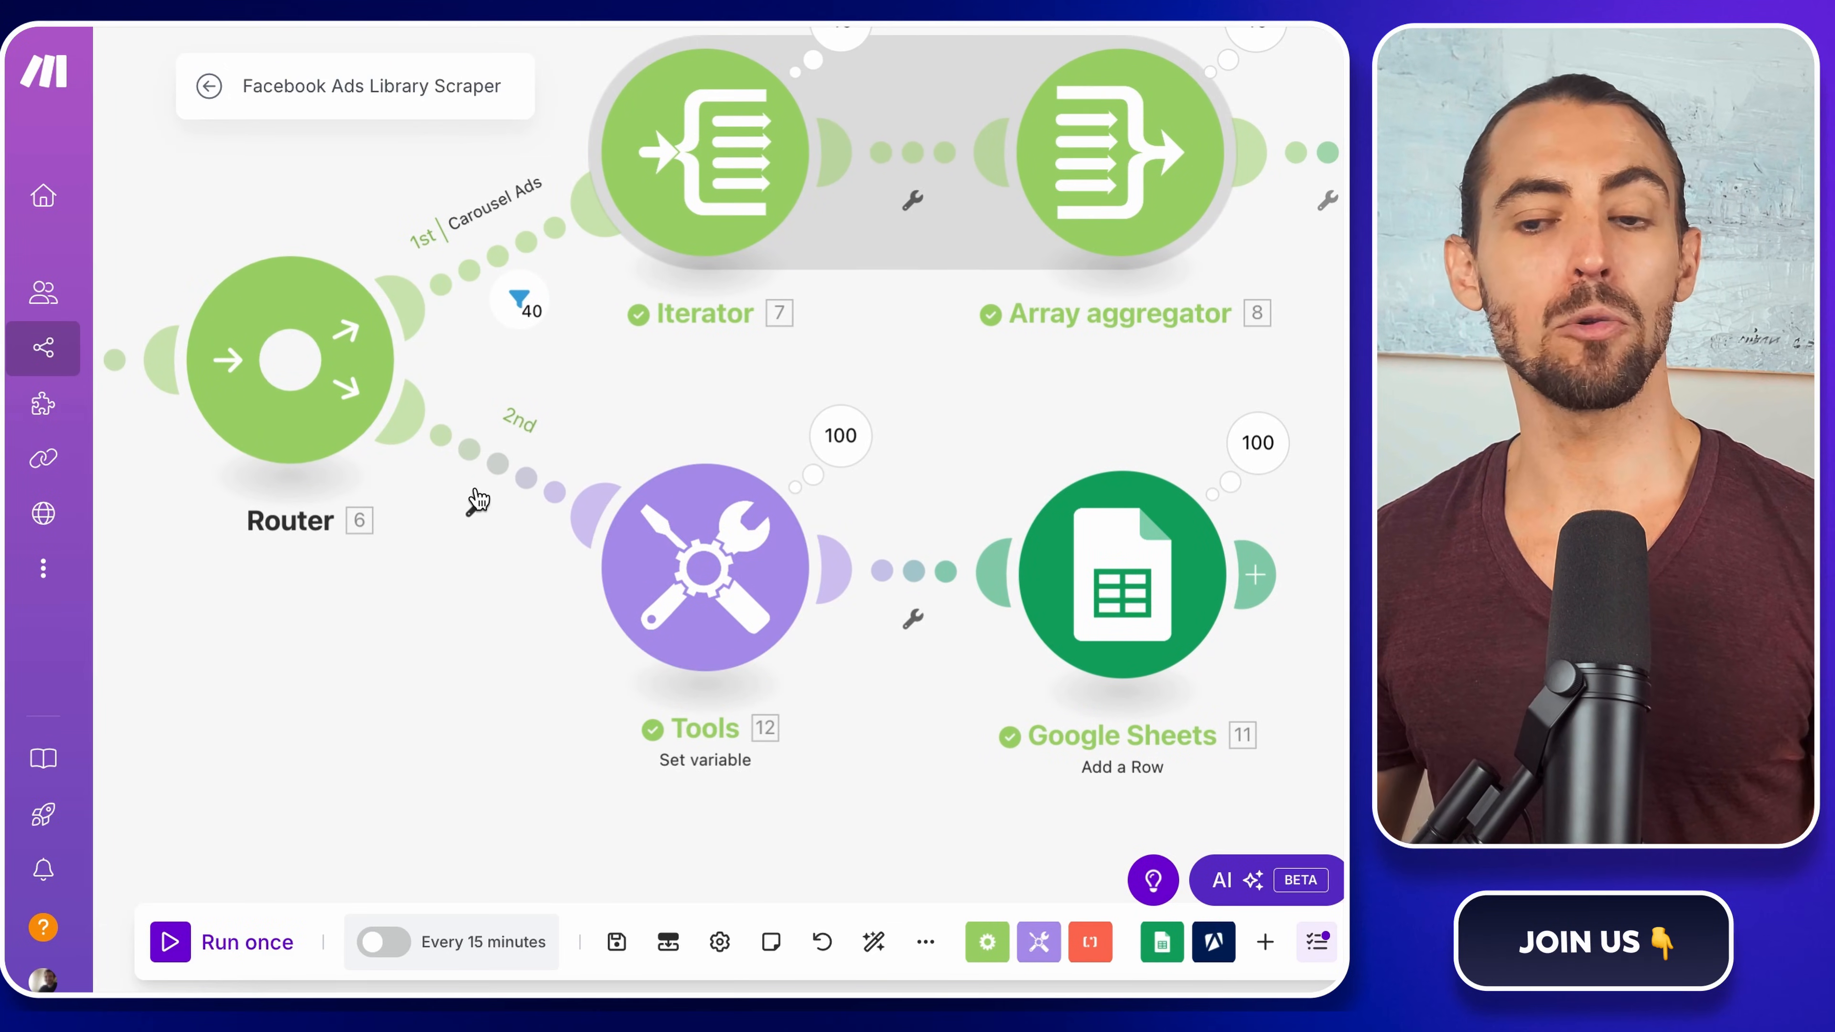
left_click(480, 516)
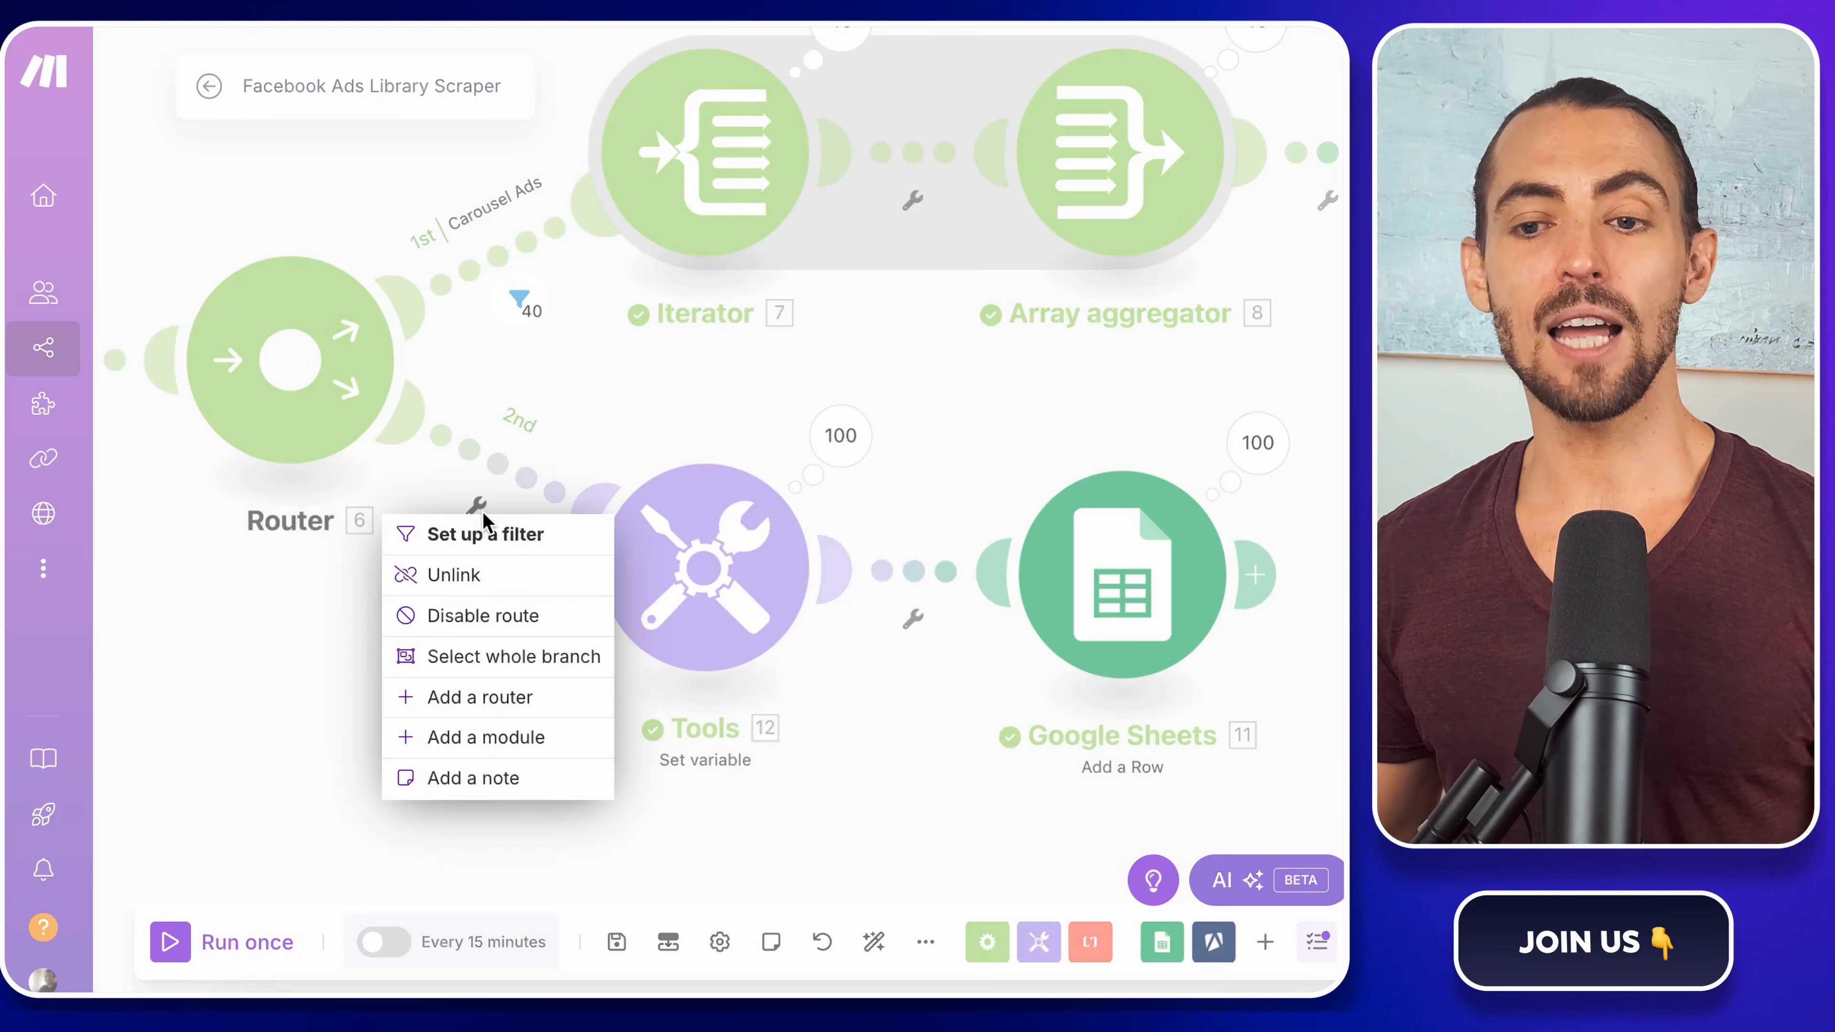
left_click(481, 538)
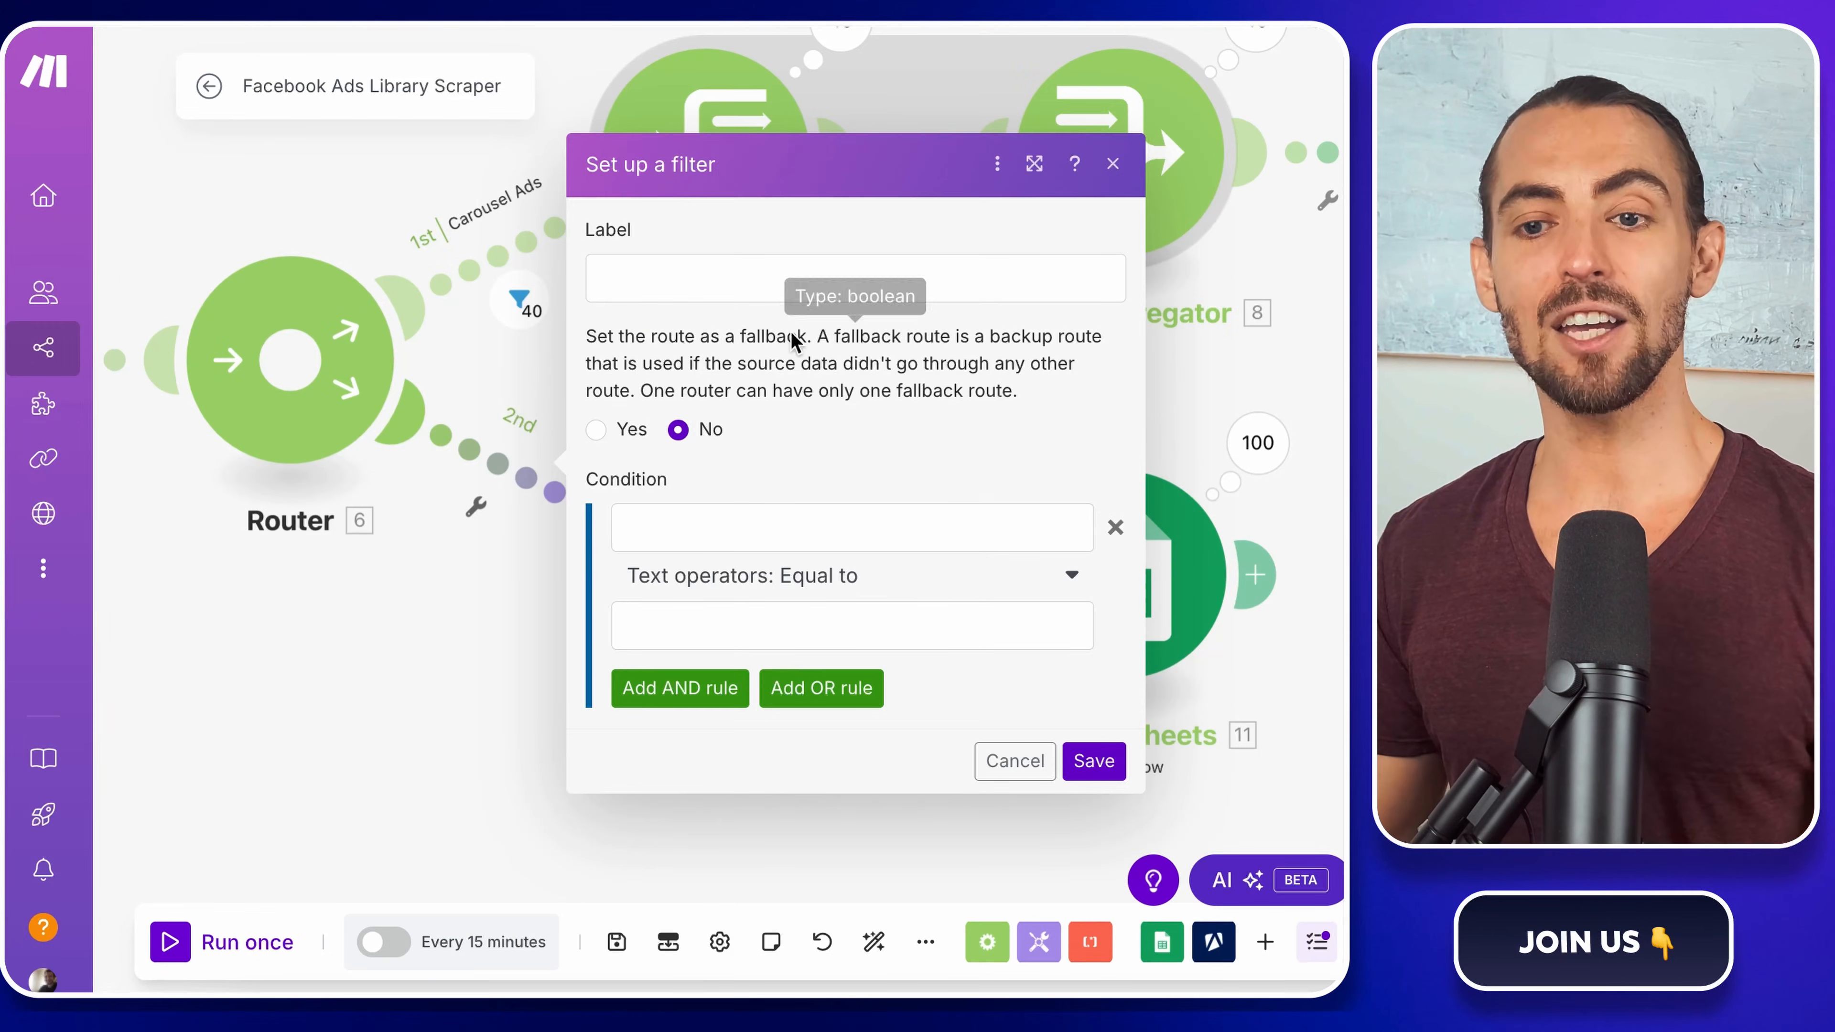
left_click(794, 282)
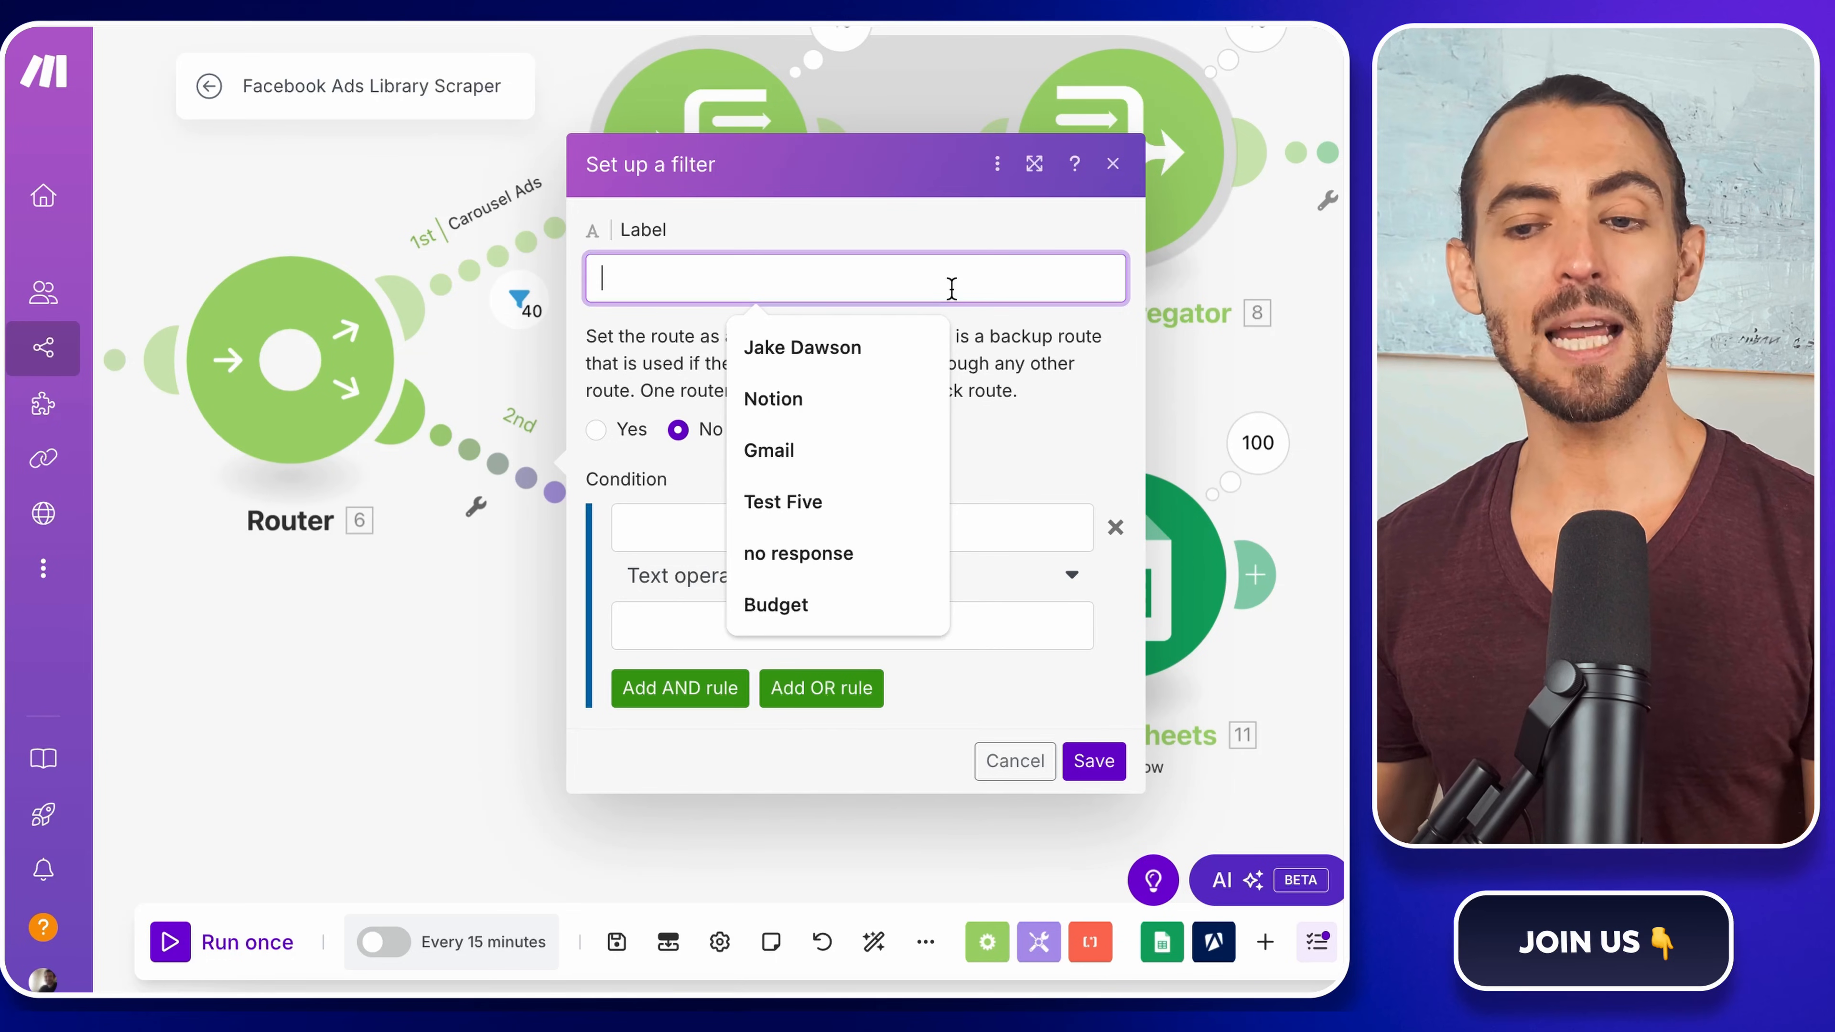
type("Video Ads")
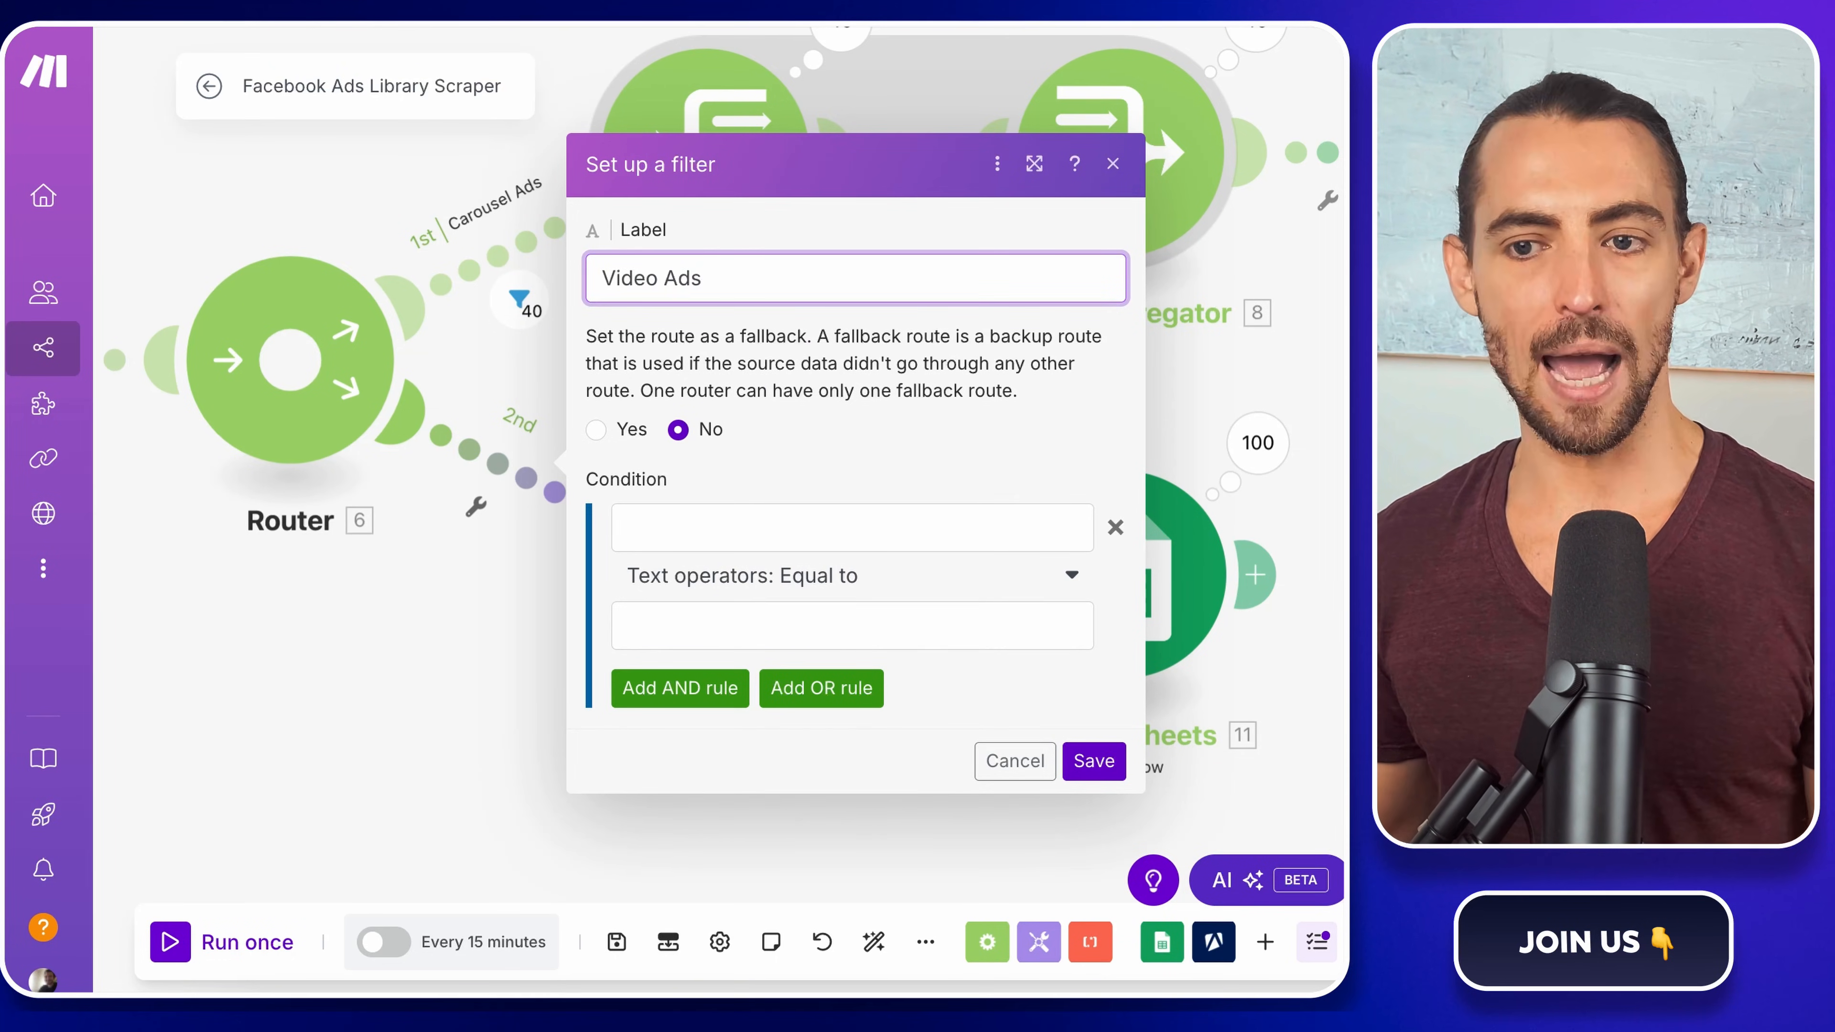
- Require length of snapshot: cards[] numerically equal to 0 and length of snapshot: videos[] greater than 0, then save the filter
left_click(840, 467)
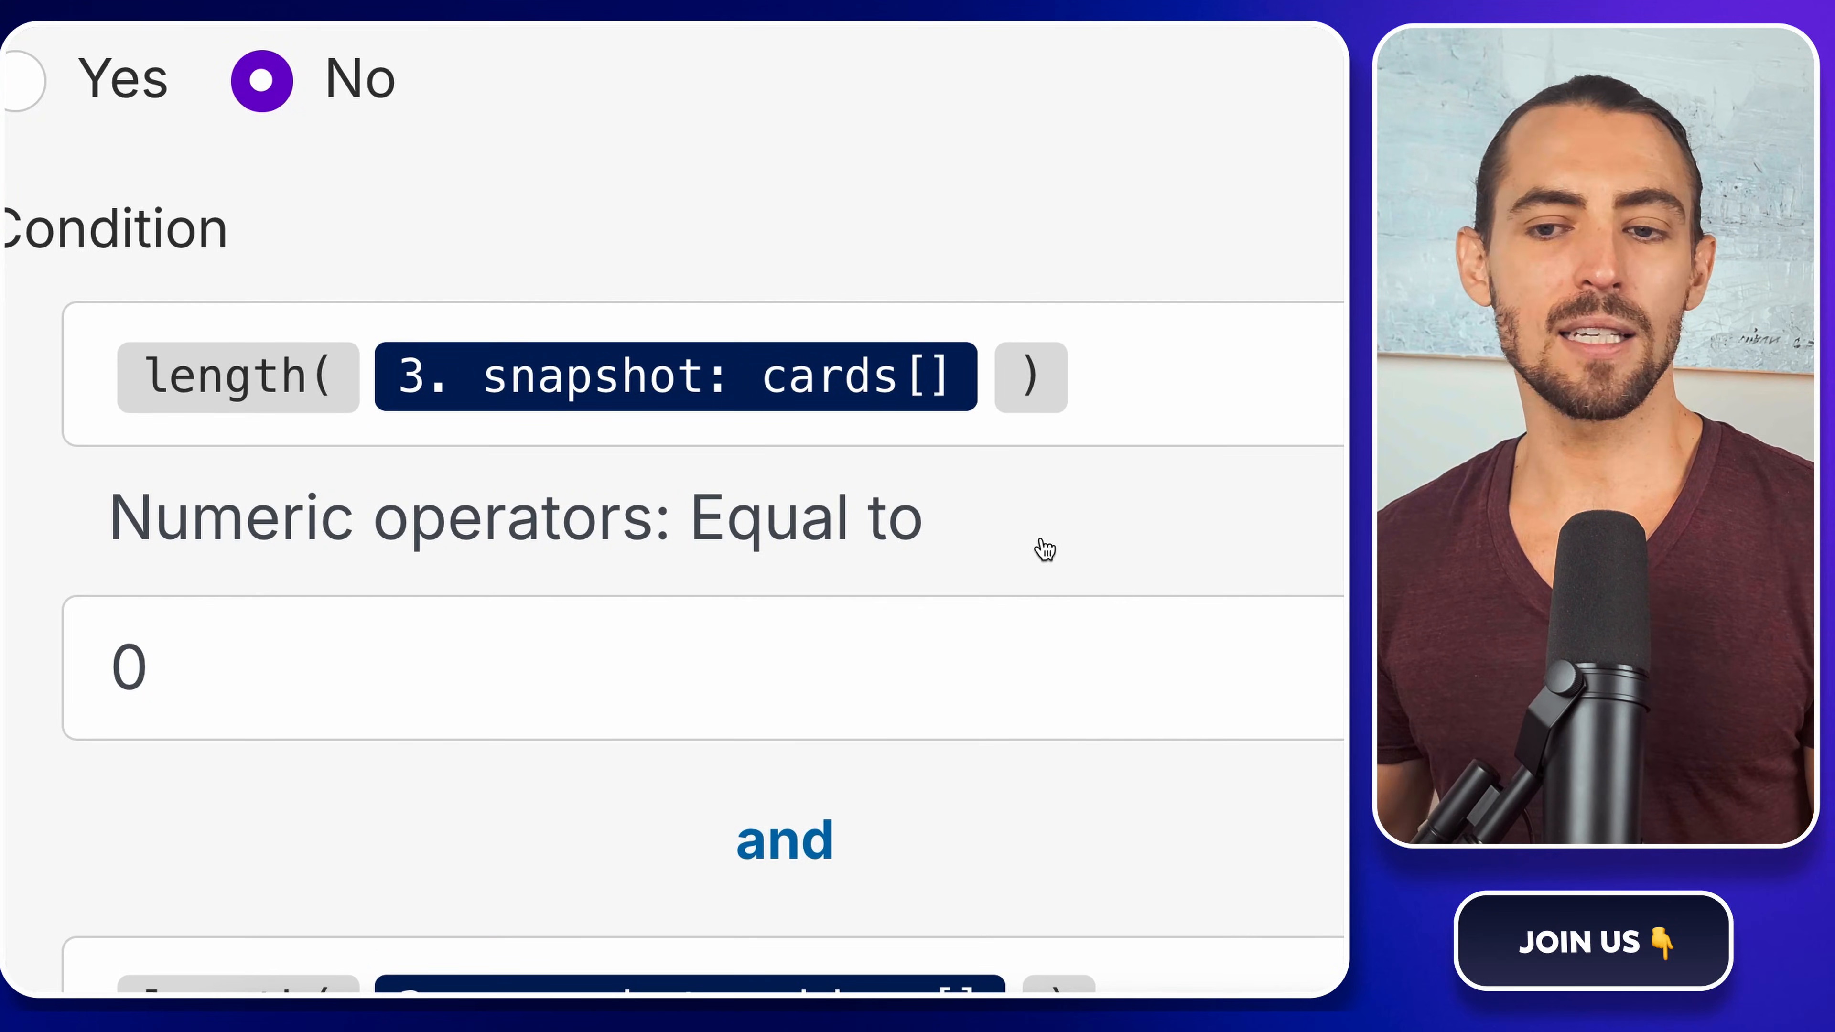
scroll(1044, 545, "down", 5)
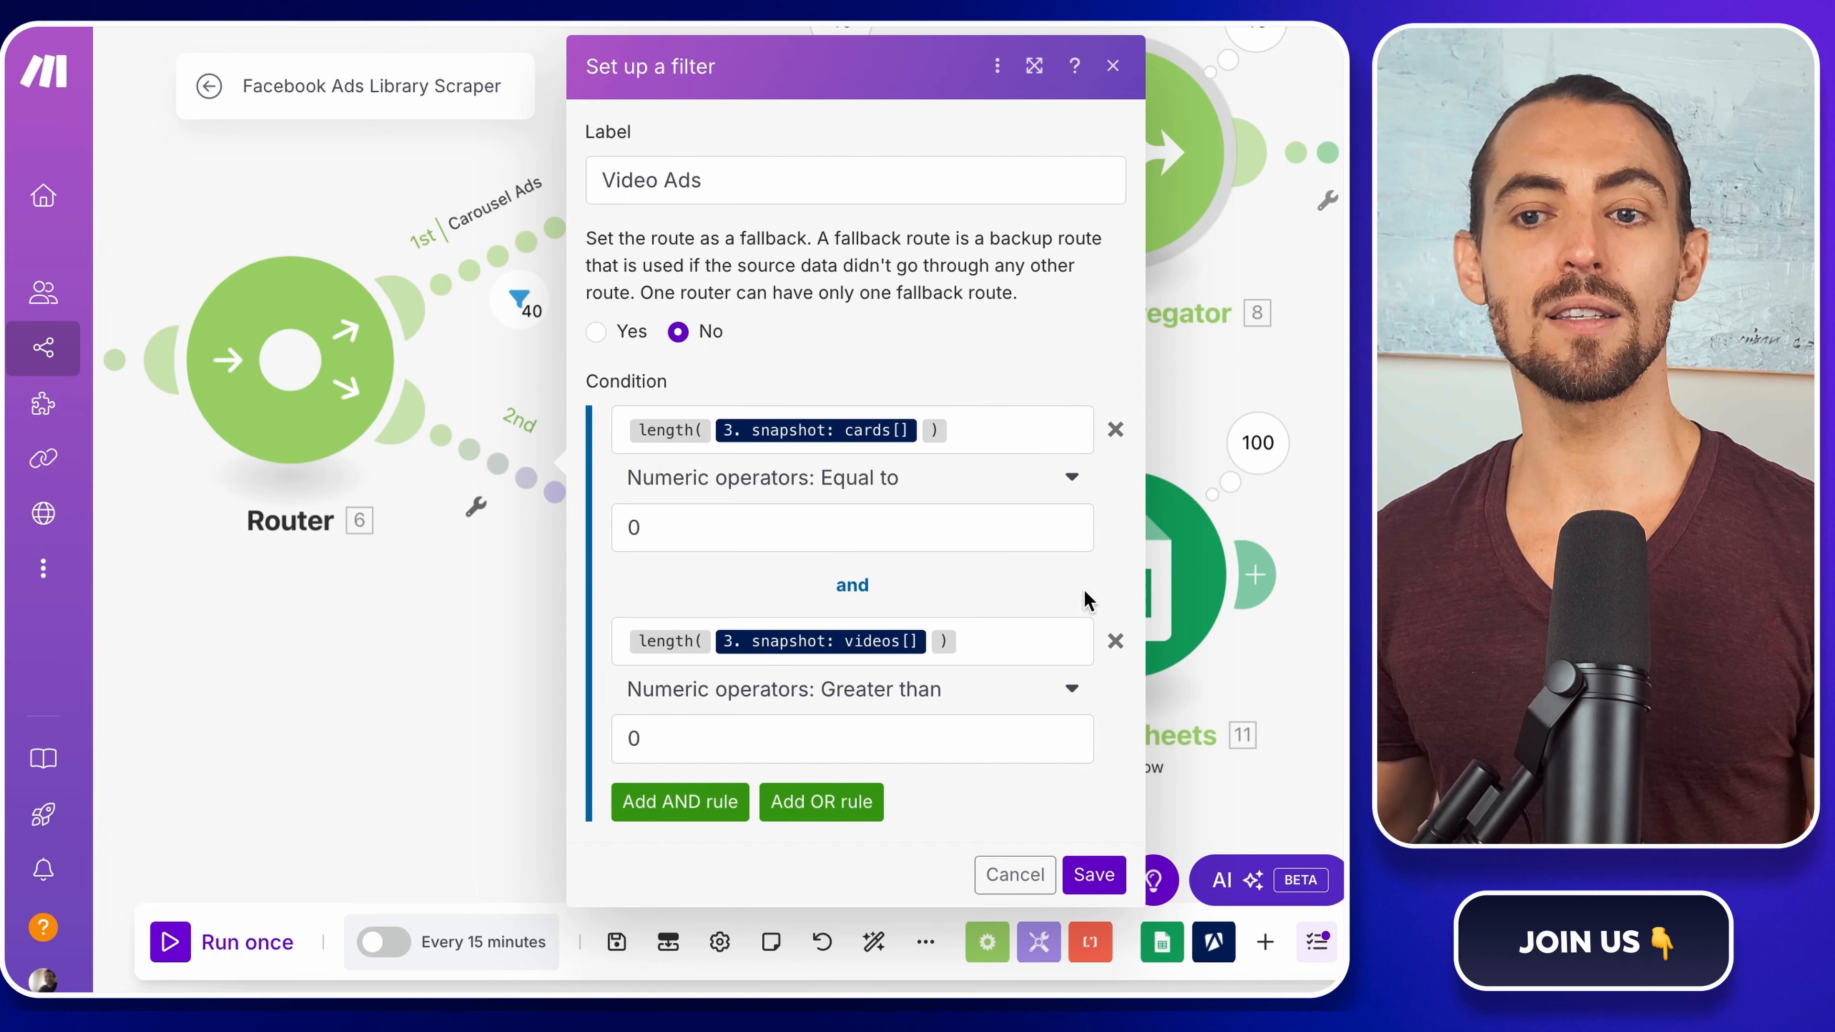
left_click(1095, 876)
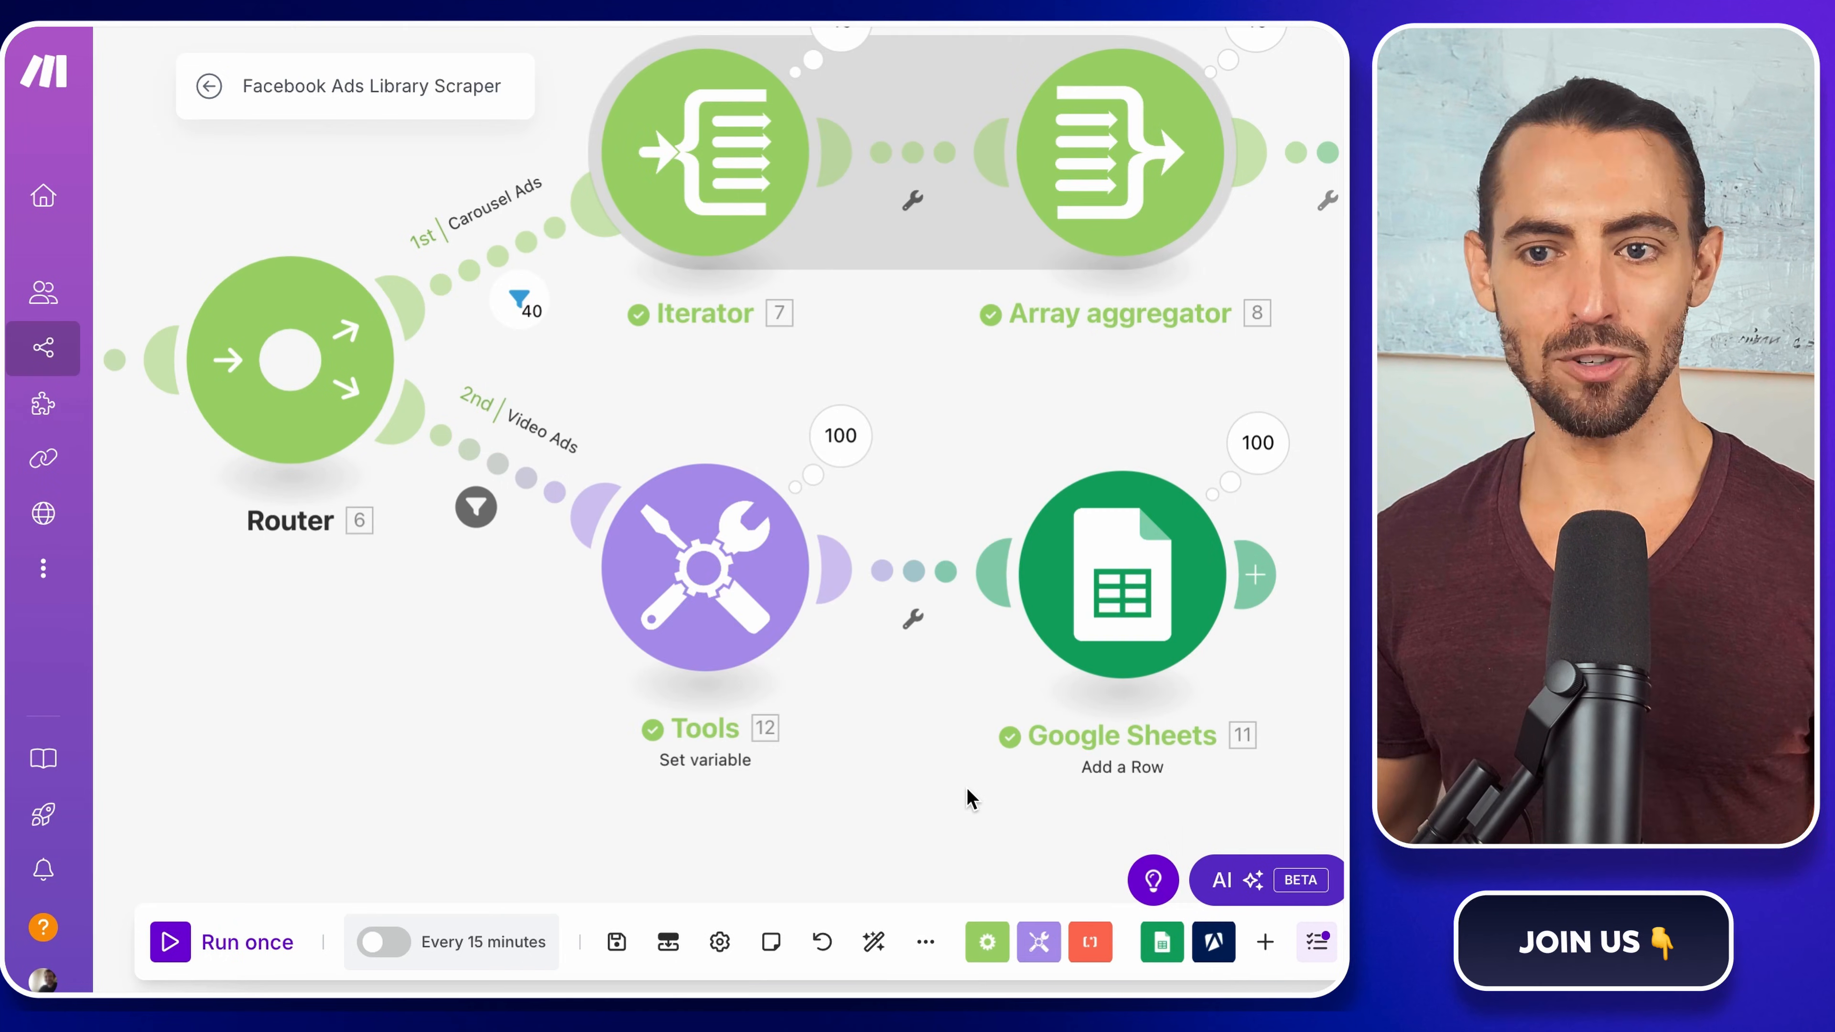
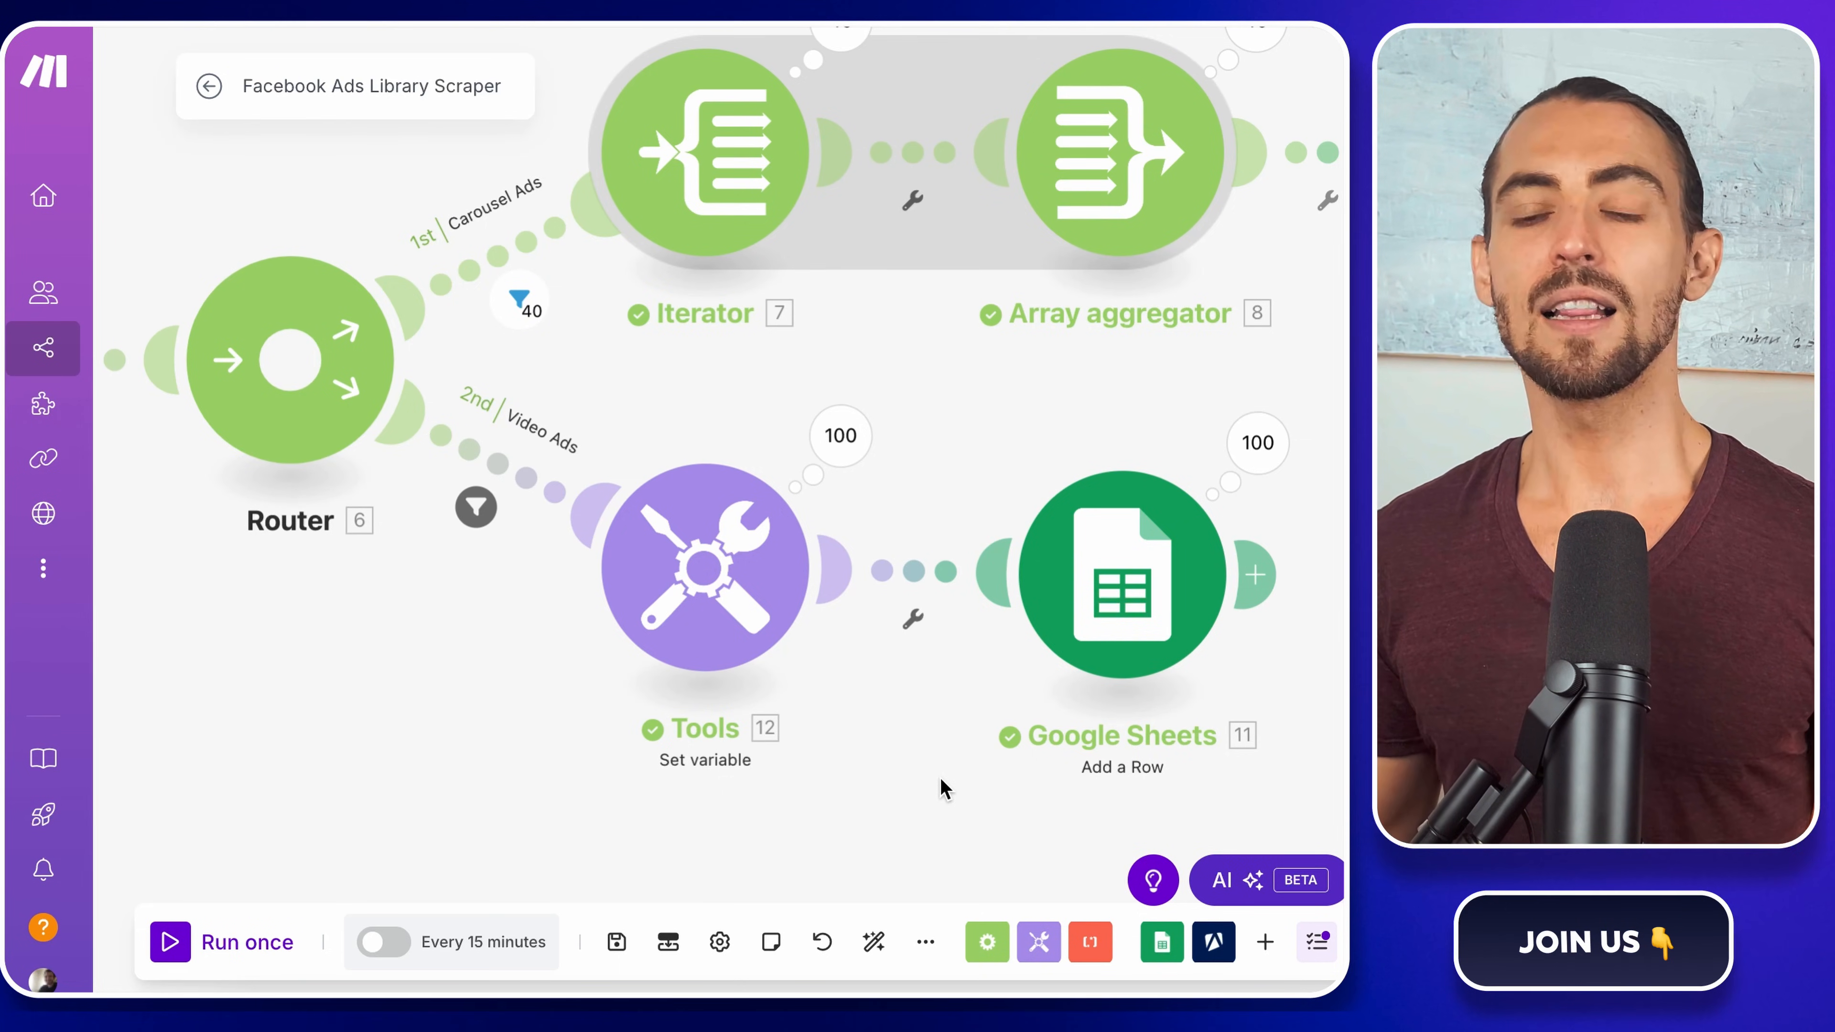
- Add a third route to the router and place its empty module below the Video Ads route
left_click_drag(938, 786, 966, 721)
right_click(328, 331)
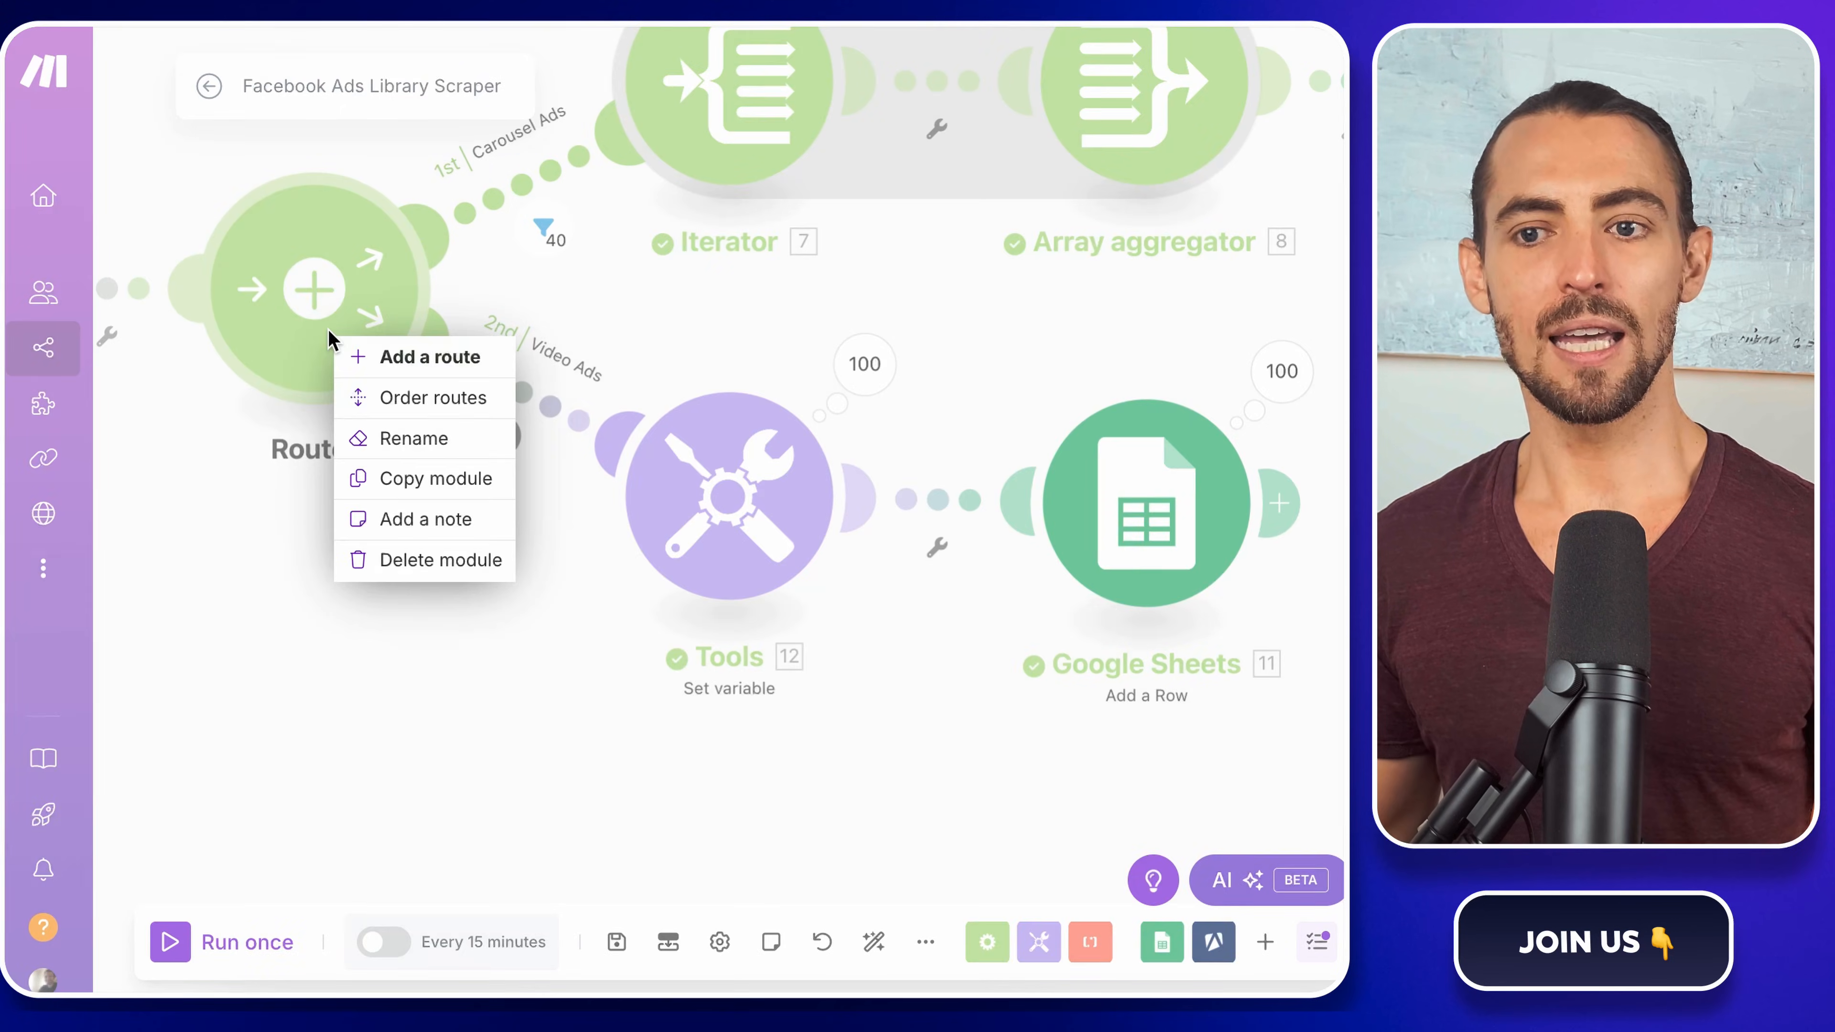
left_click(405, 357)
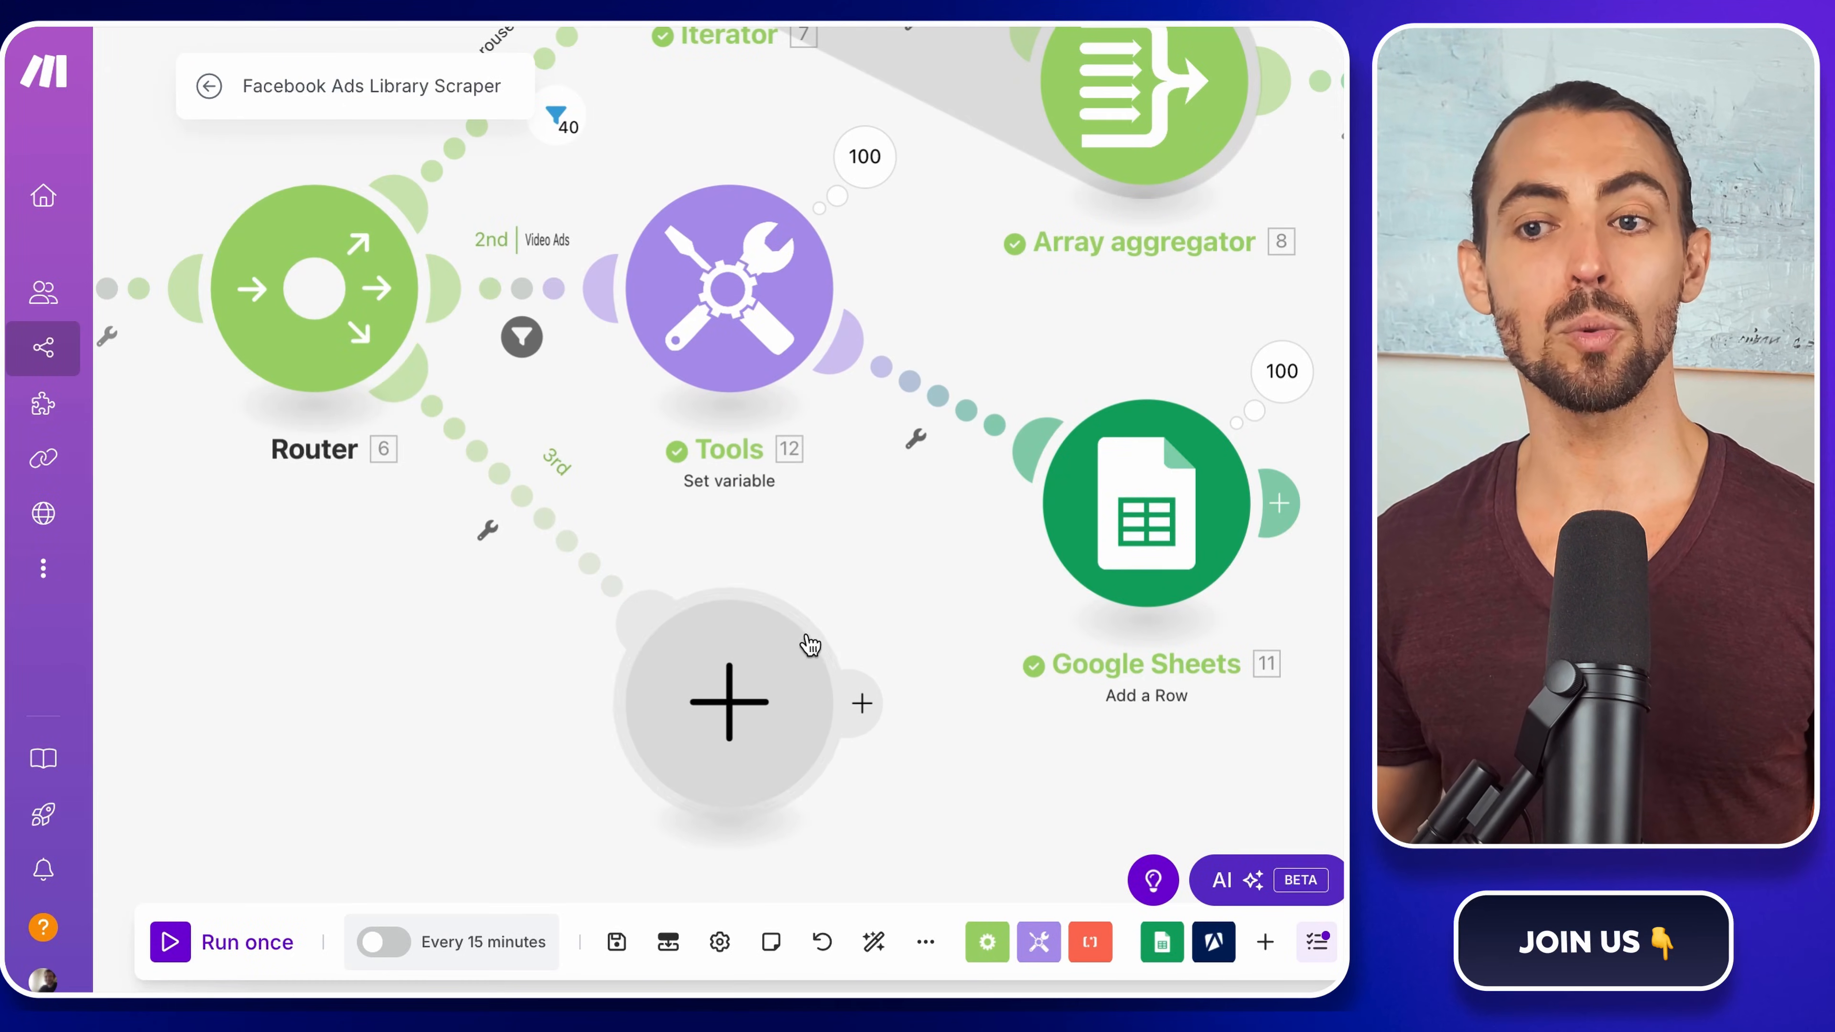
scroll(894, 464, "down", 5)
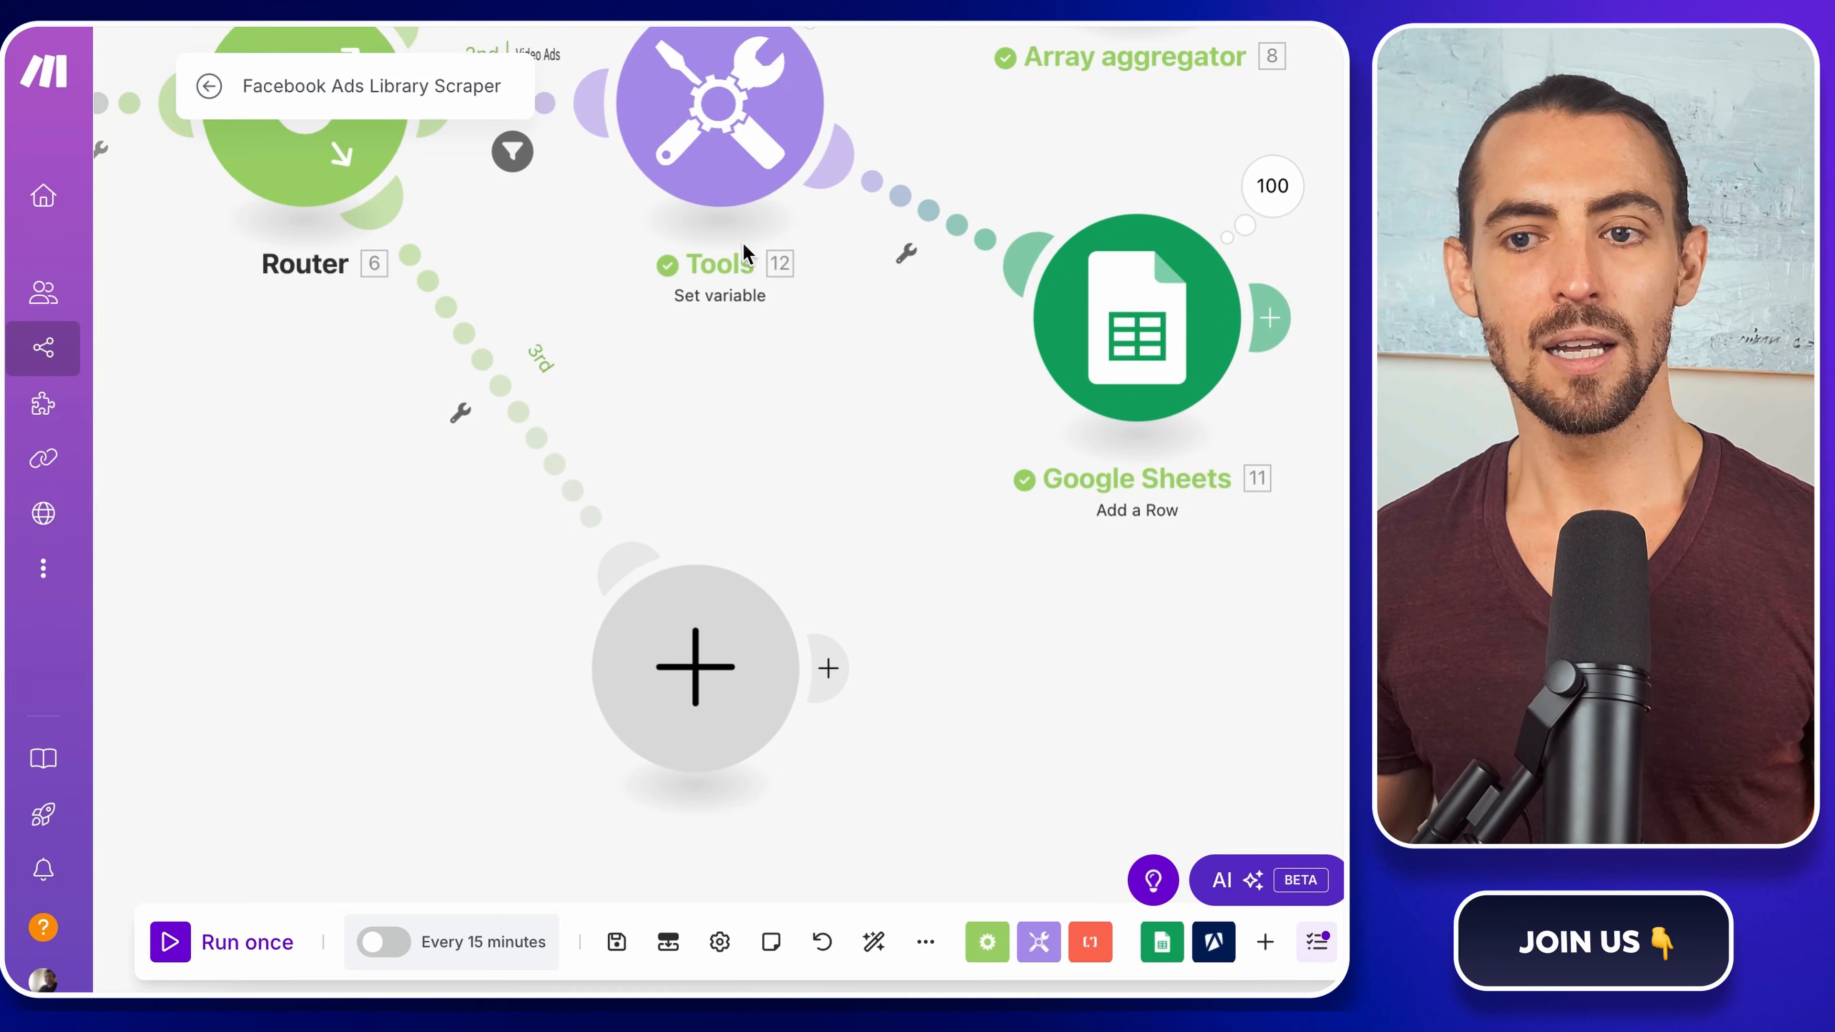
- Fill the third route's empty module with a Tools Set variable module
left_click(705, 666)
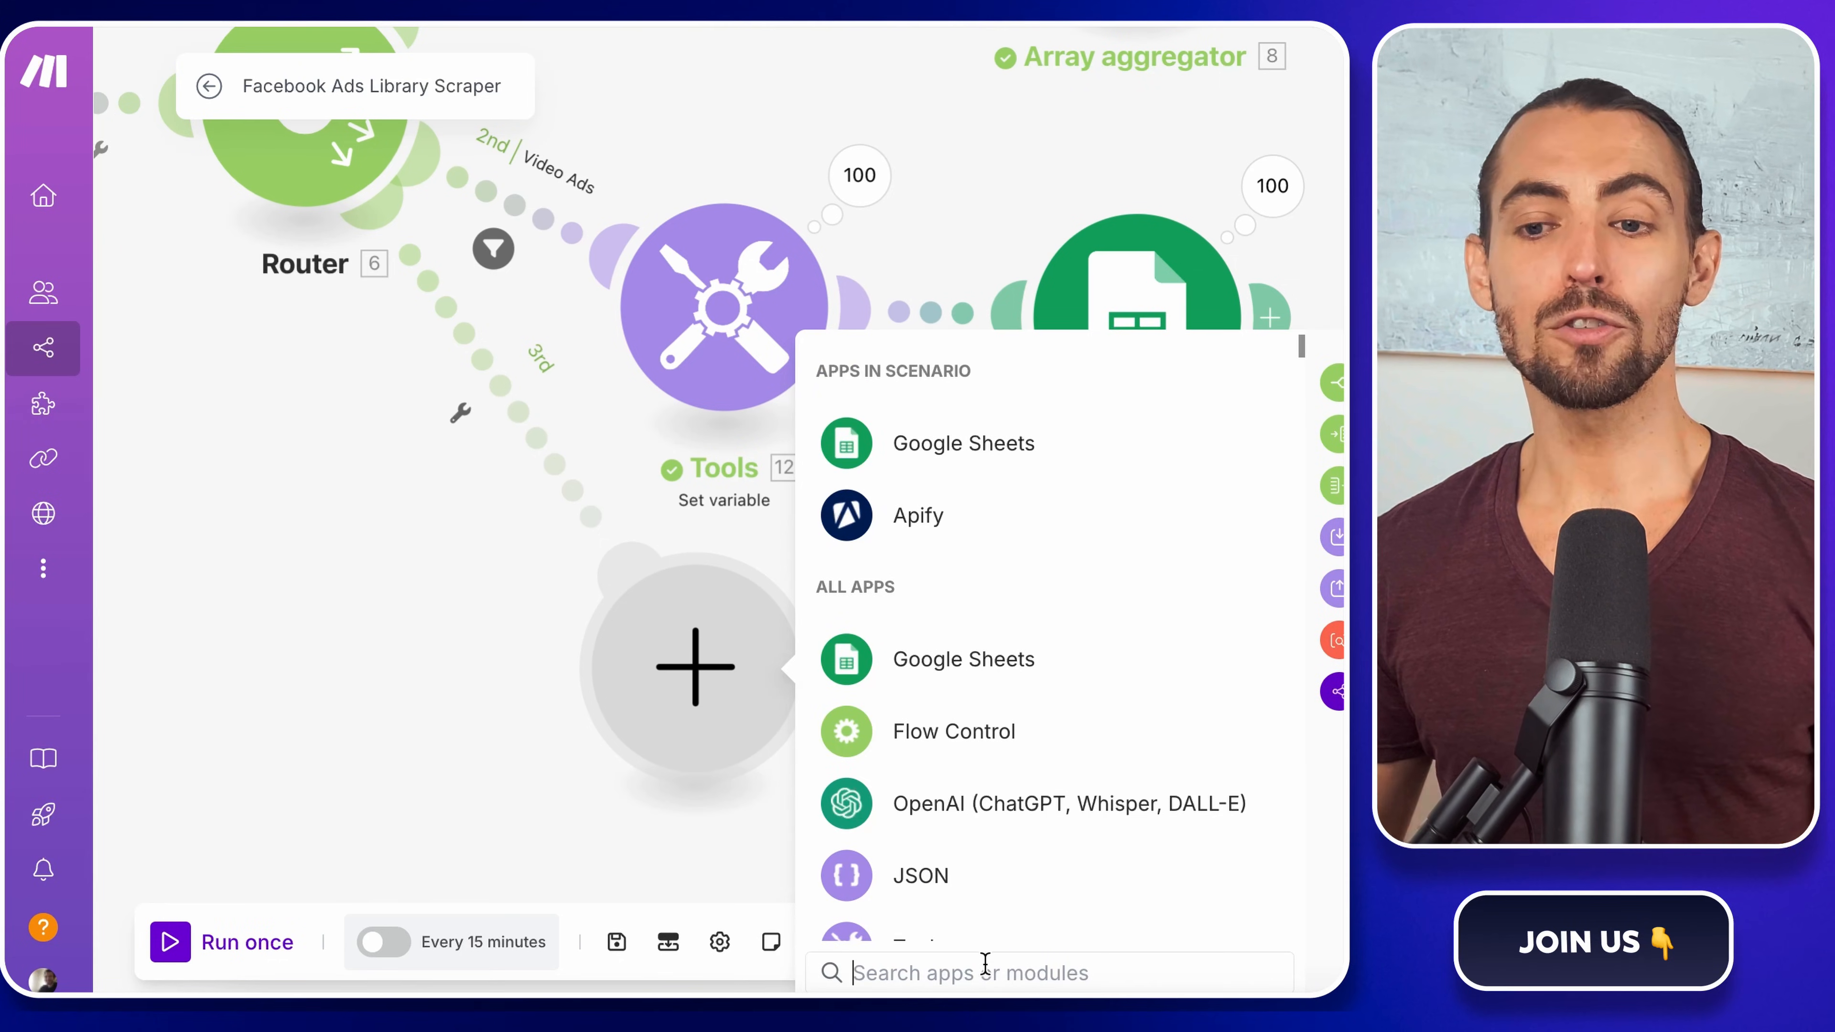
type("tools")
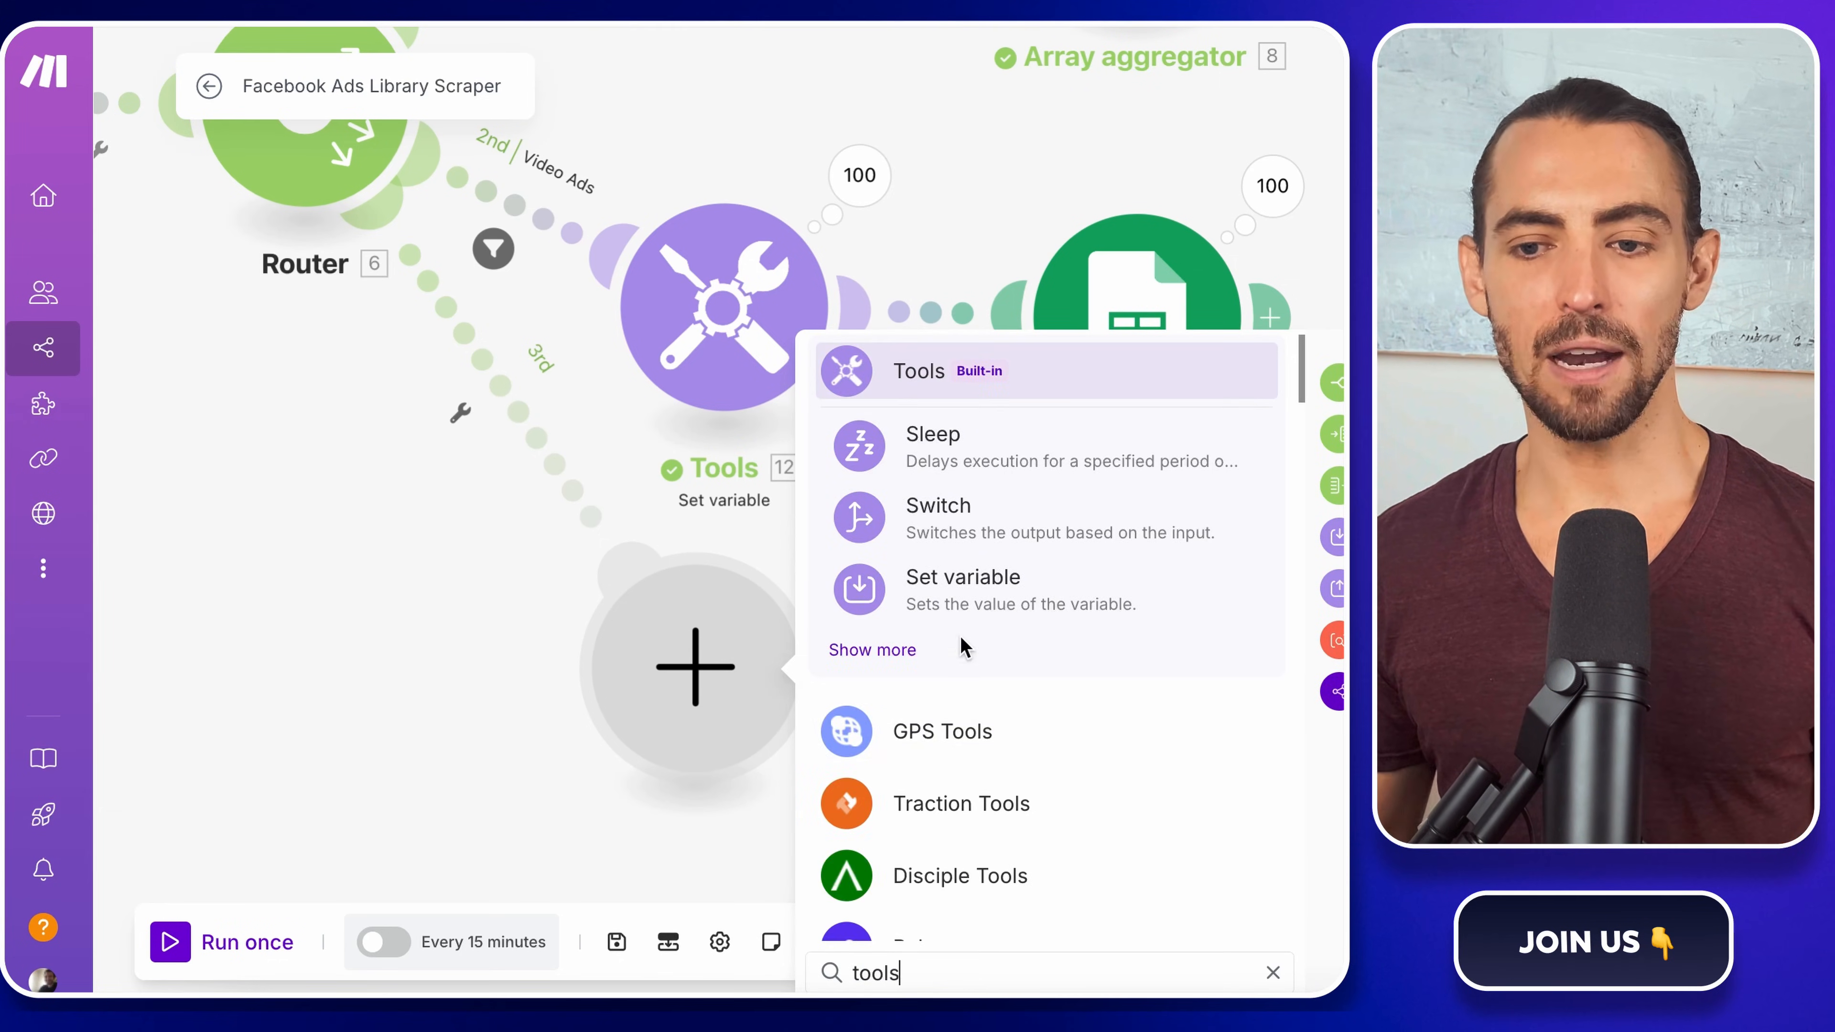
left_click(971, 601)
- Name the variable images, map its value to Apify's snapshot: images[], and save the module
left_click(953, 631)
type("image")
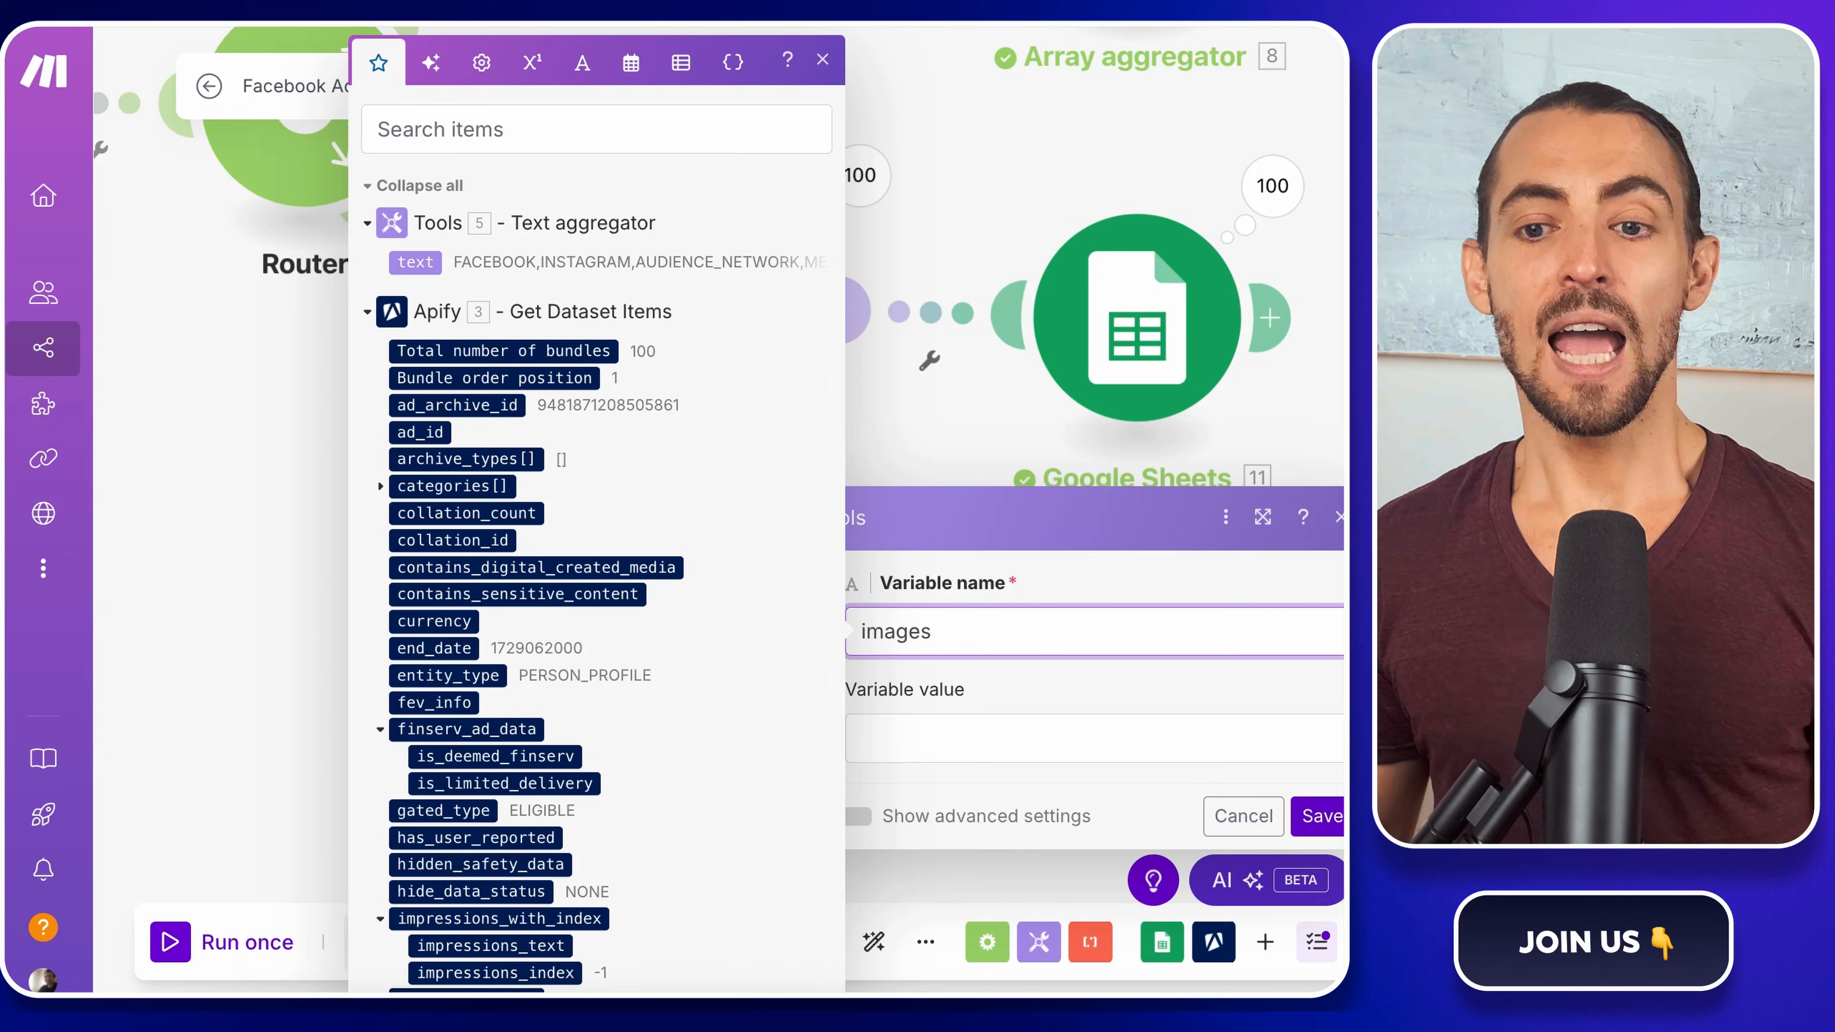
type("s")
left_click(977, 727)
scroll(455, 442, "down", 15)
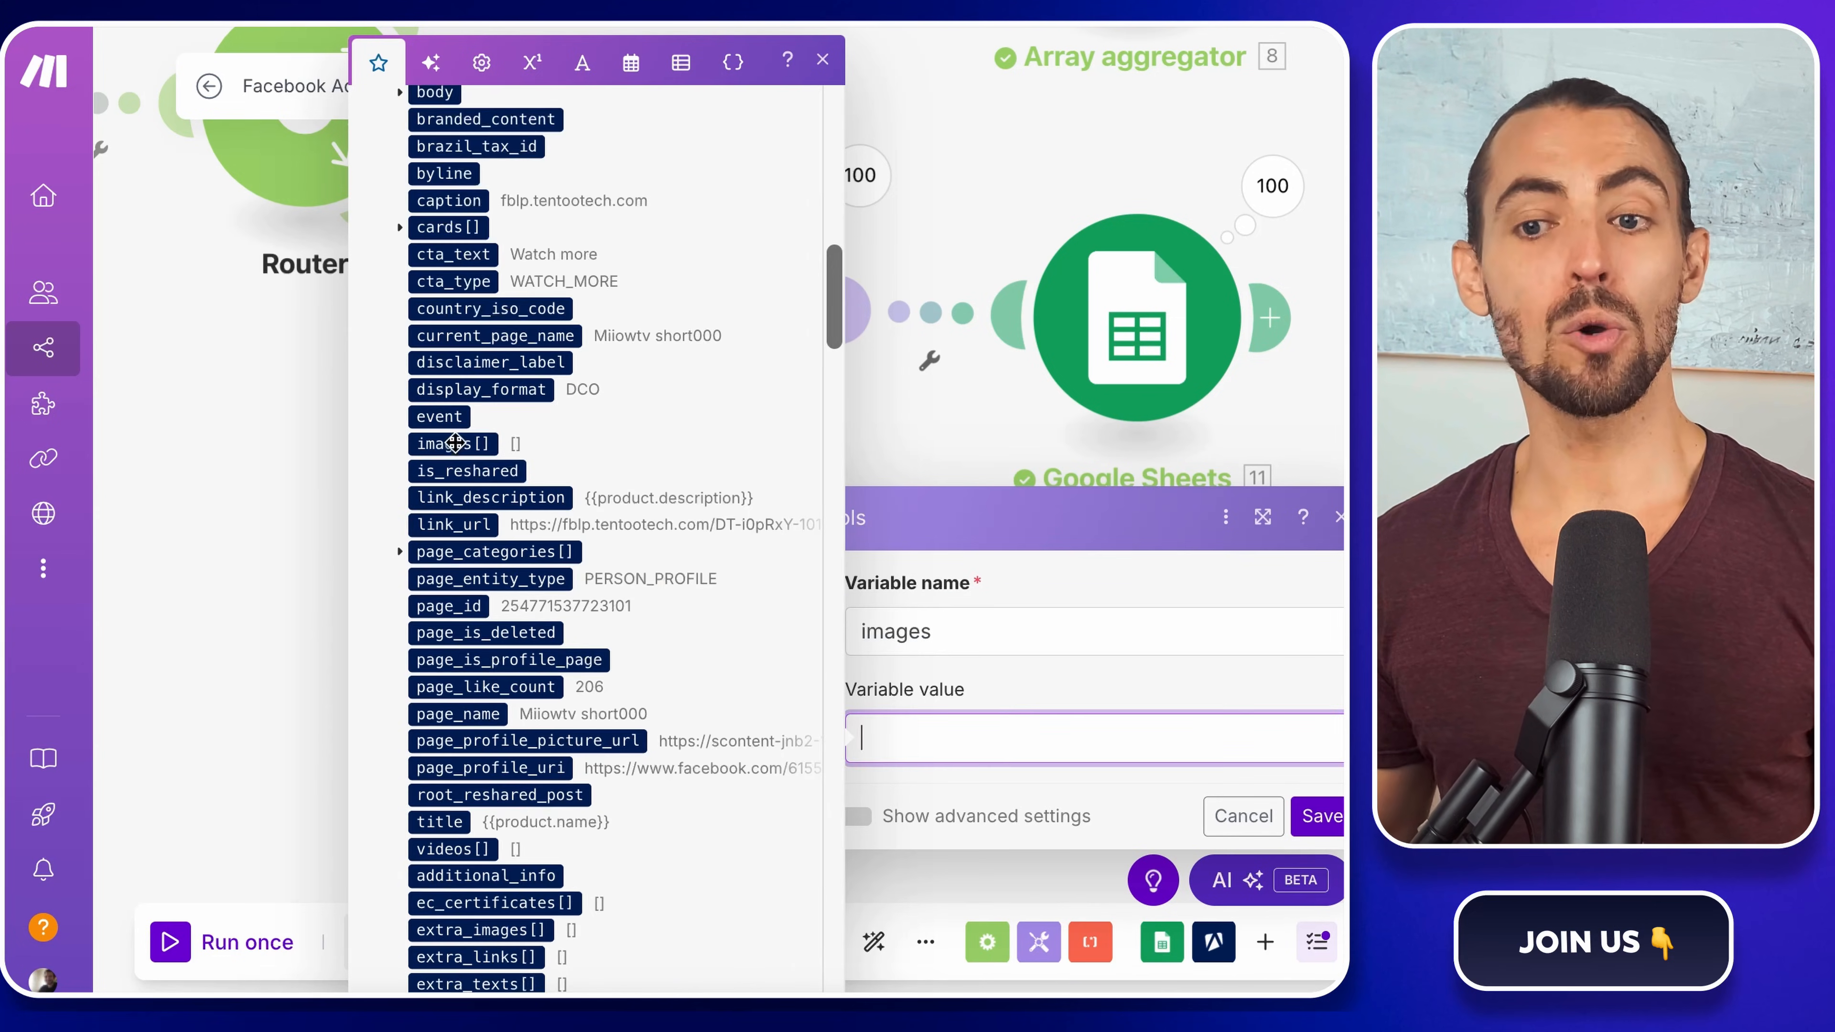
left_click(455, 442)
left_click(1118, 803)
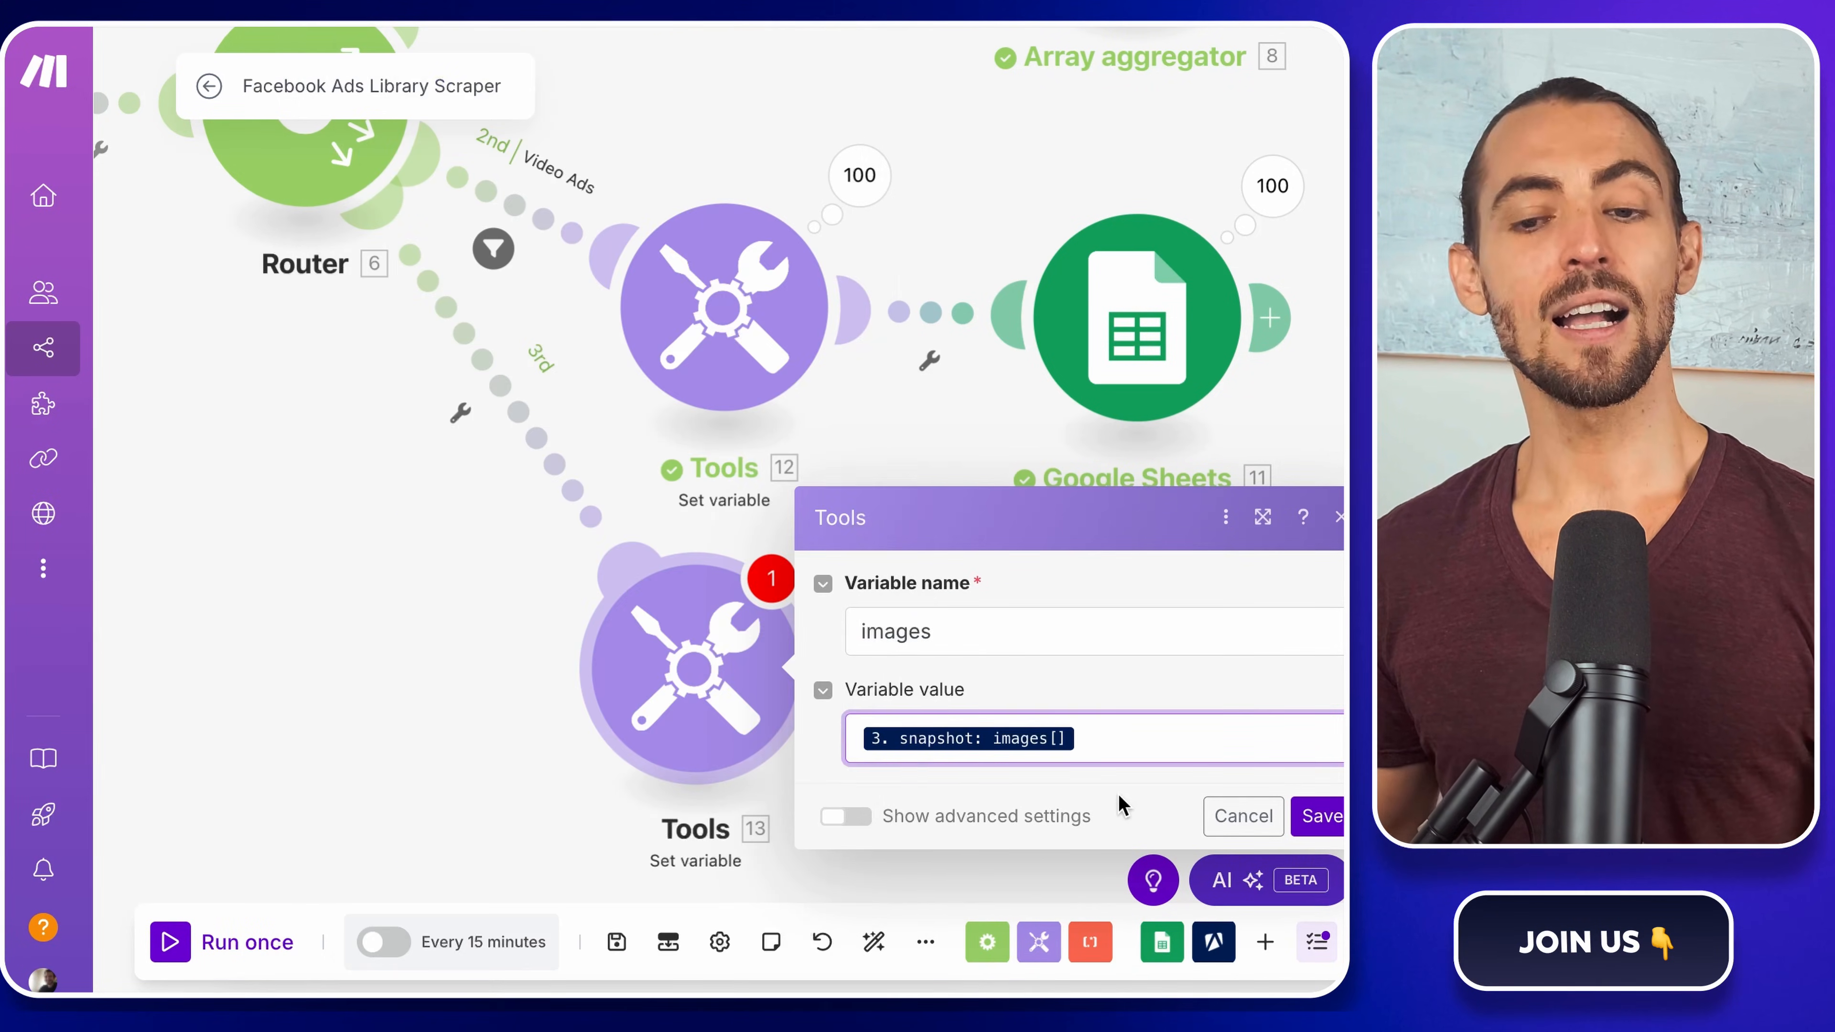
left_click(1311, 815)
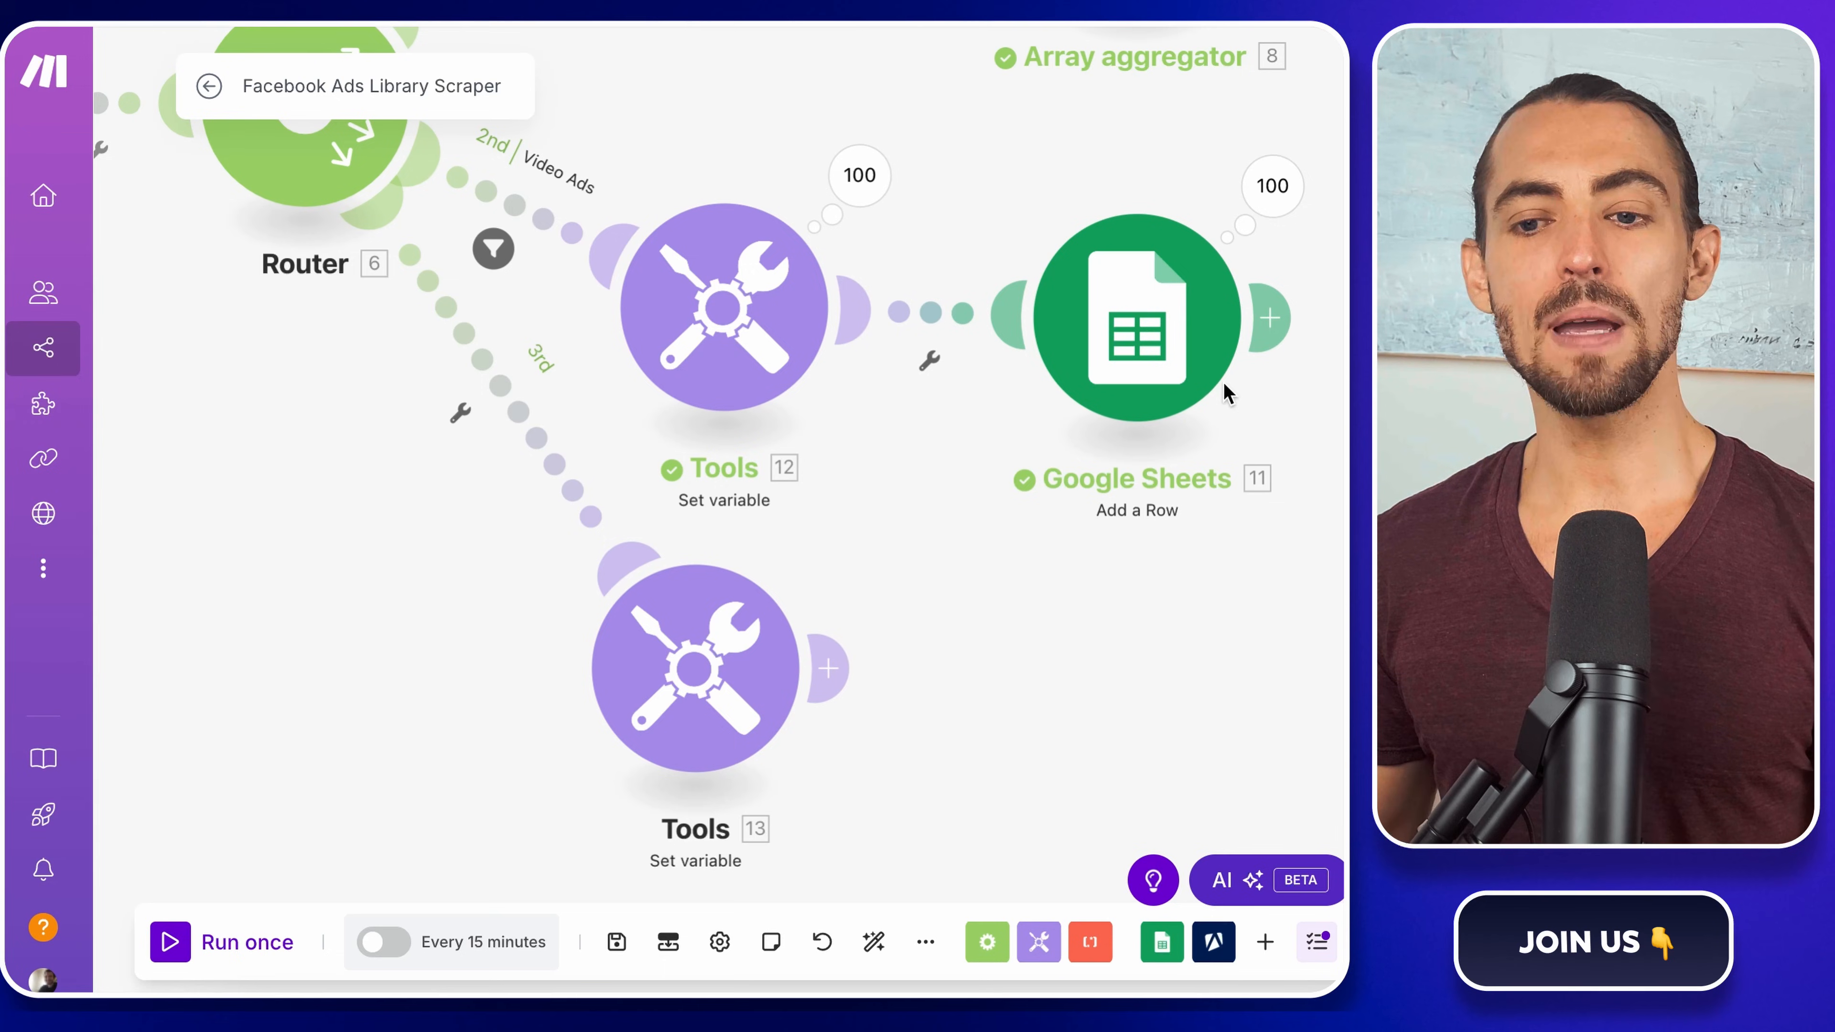
- Clone the Video Ads route's Google Sheets Add a Row module and attach the copy after the third route's Set variable
right_click(1098, 325)
left_click(1182, 507)
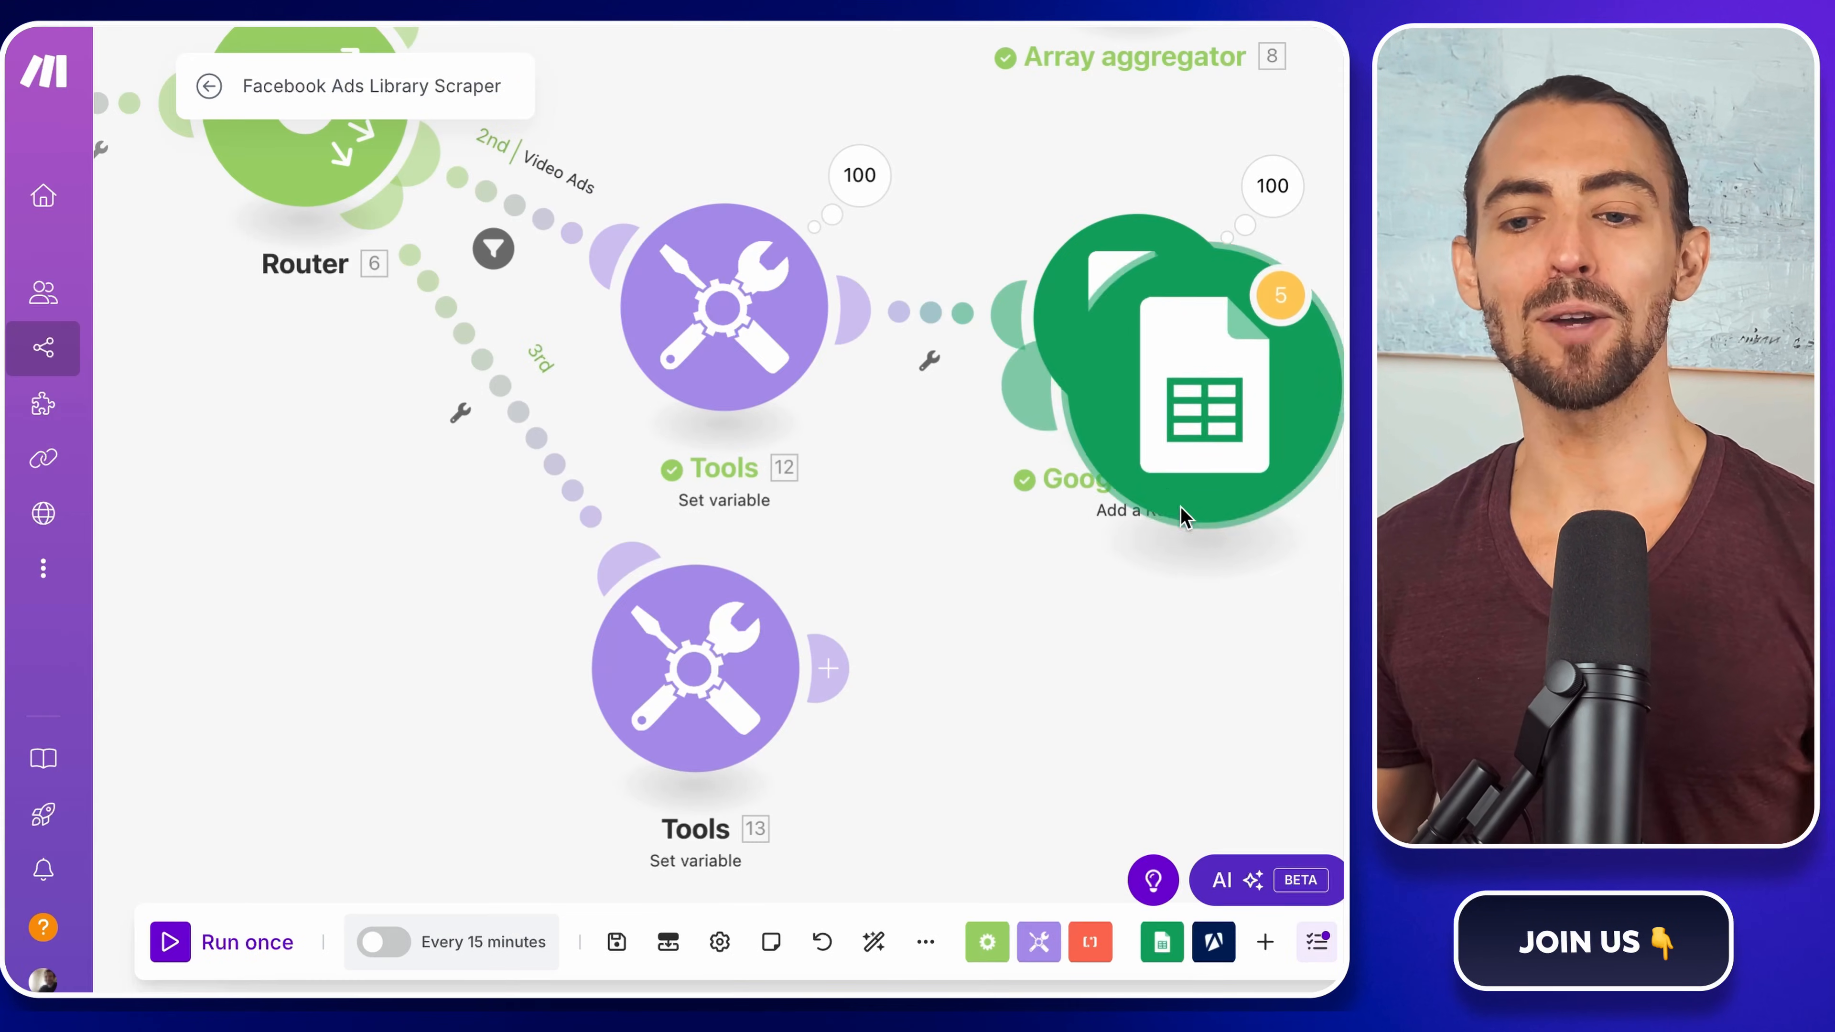
left_click(1079, 680)
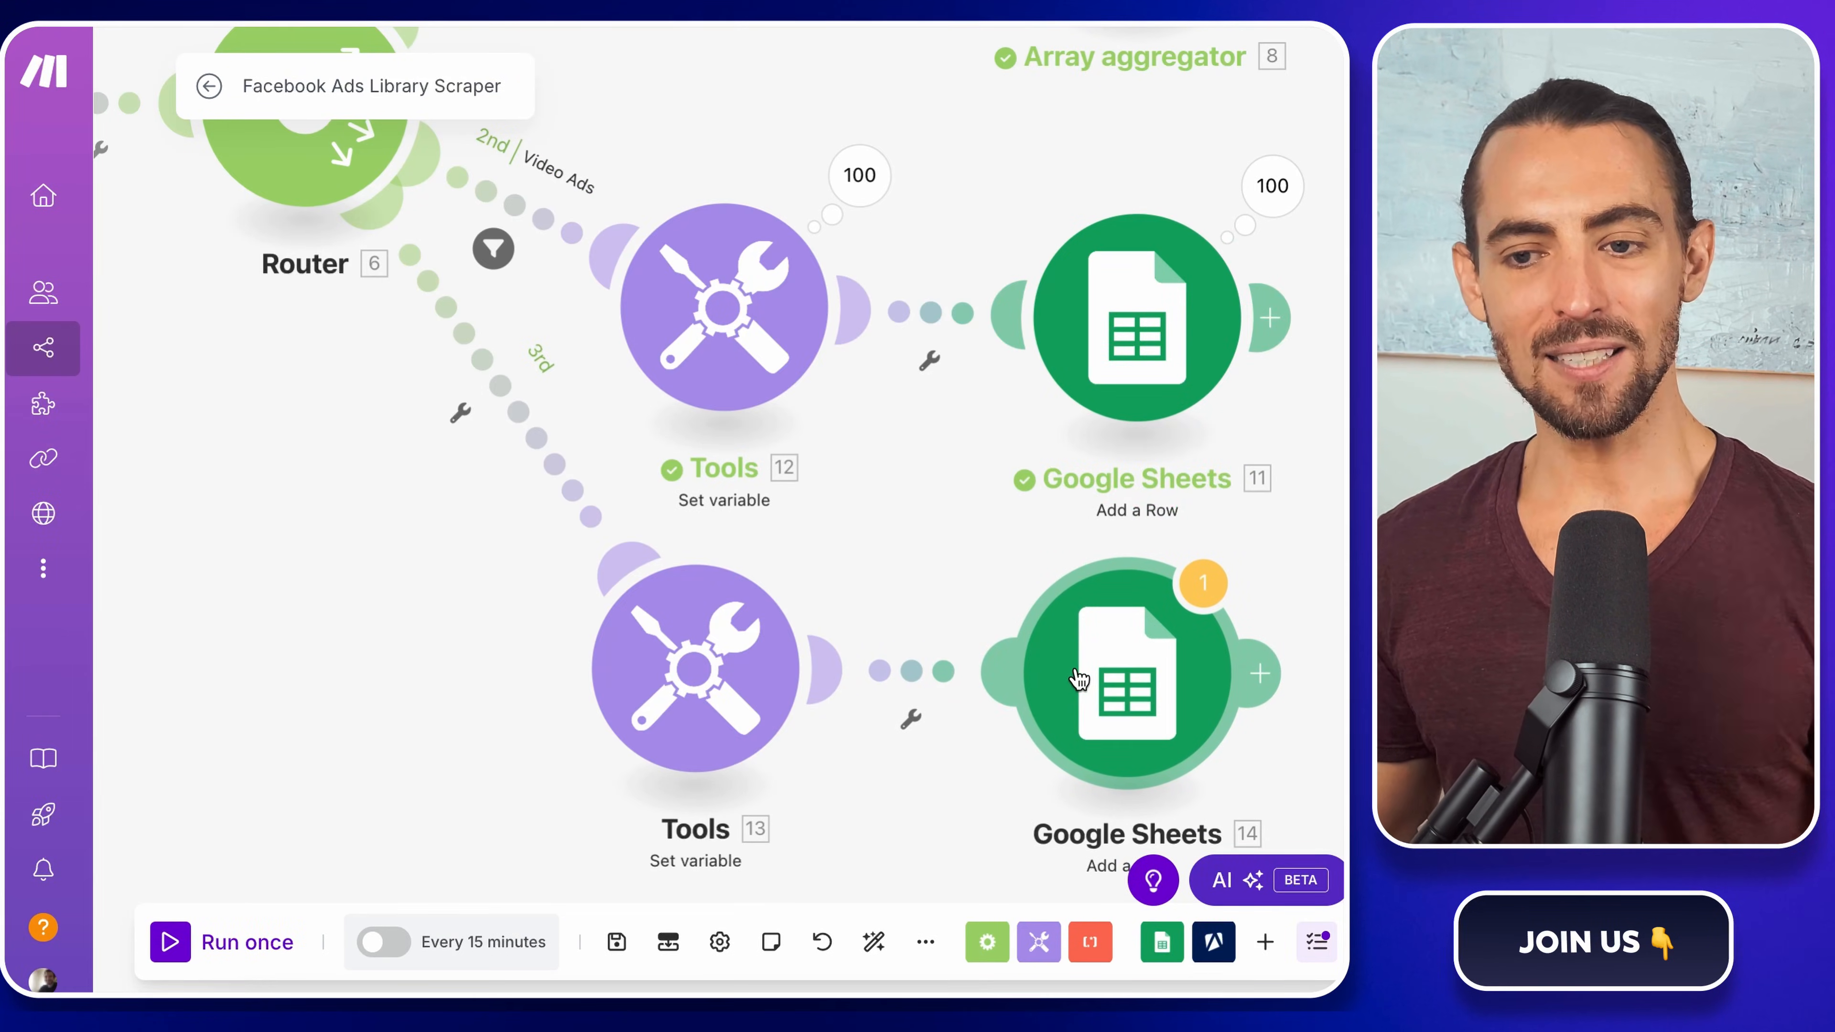
- Align the third route's Google Sheets module, map its Ad Images / Videos (J) value to Set variable's images[]: original_image_url, and save
left_click_drag(1078, 680, 1087, 680)
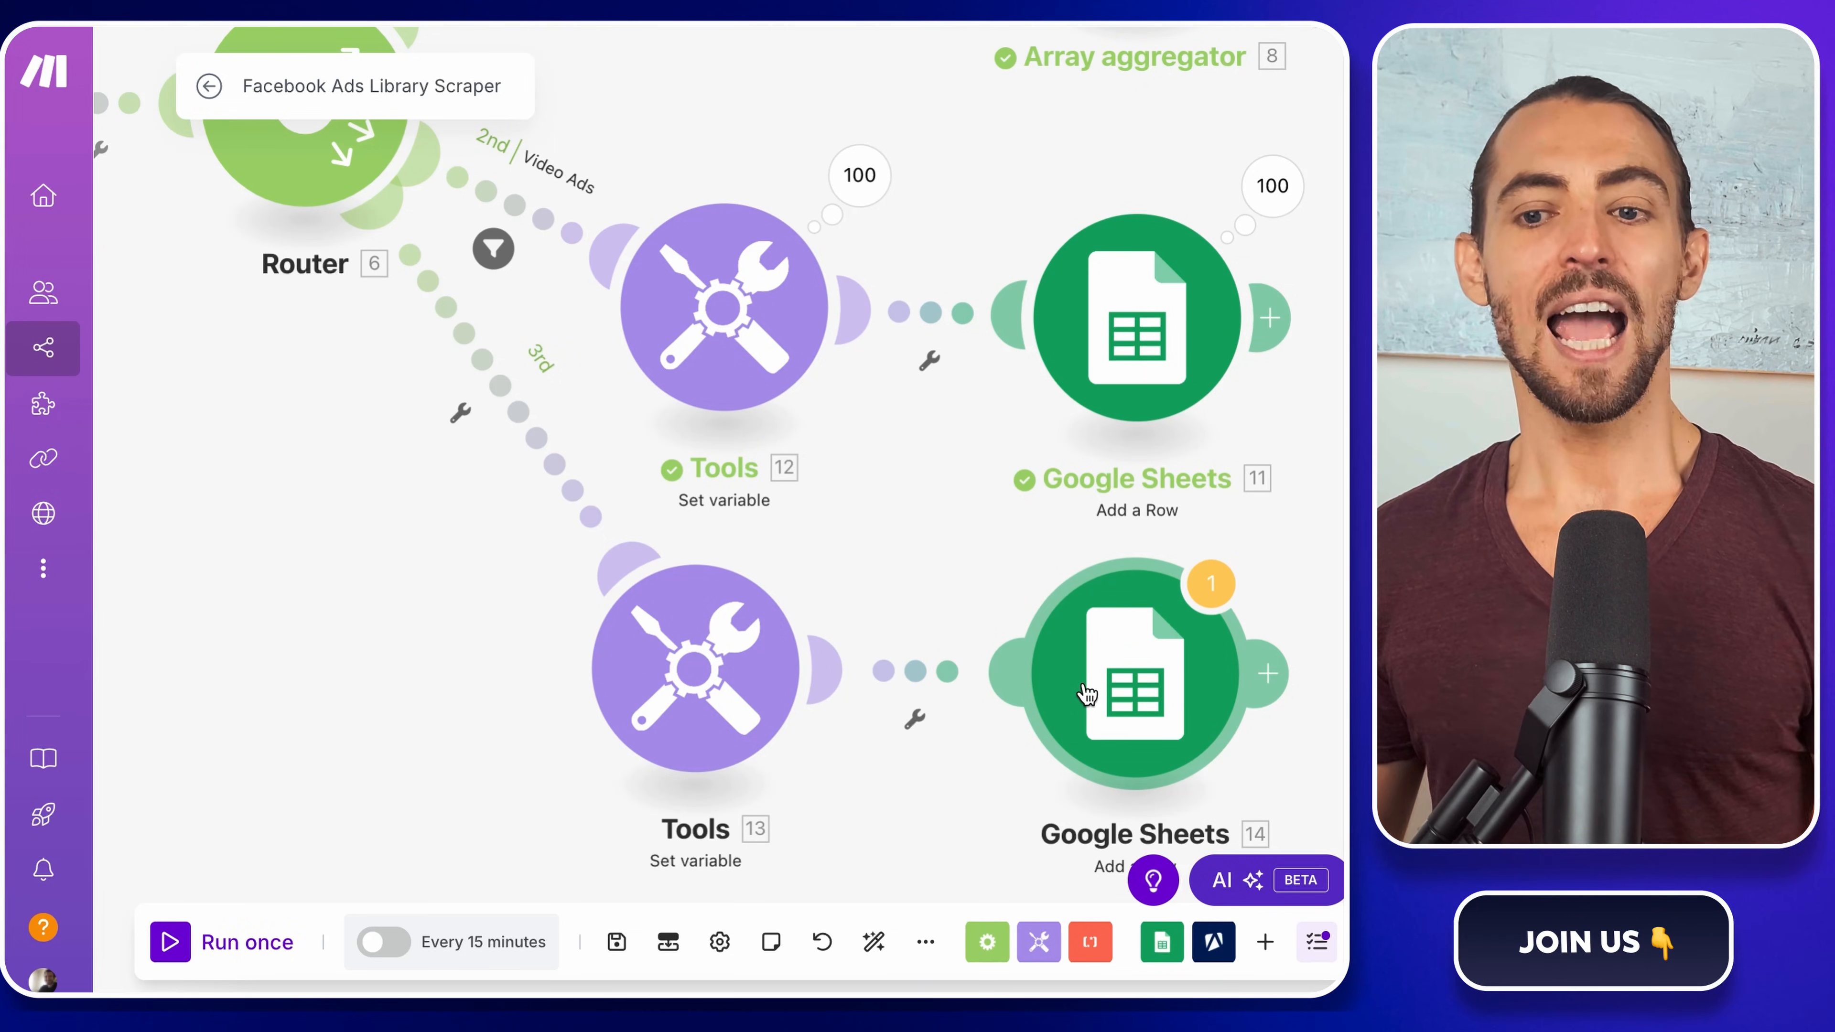
left_click(1086, 692)
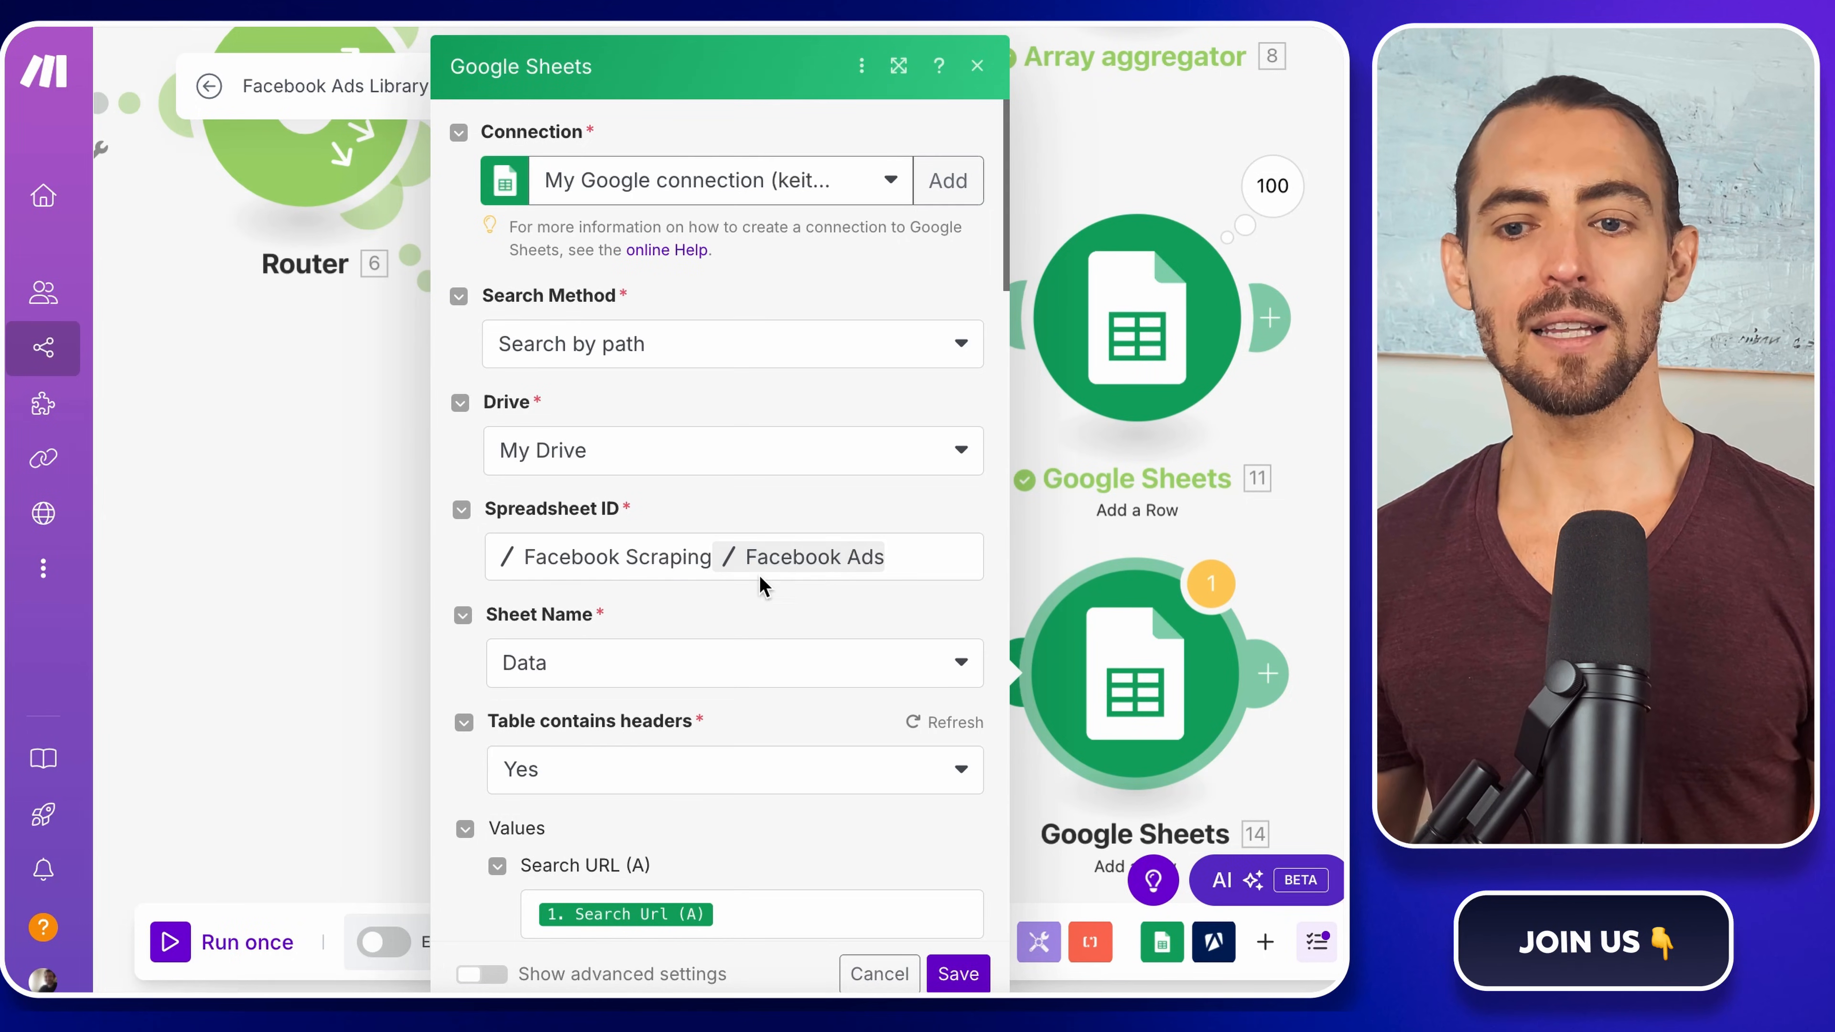
scroll(767, 634, "down", 2)
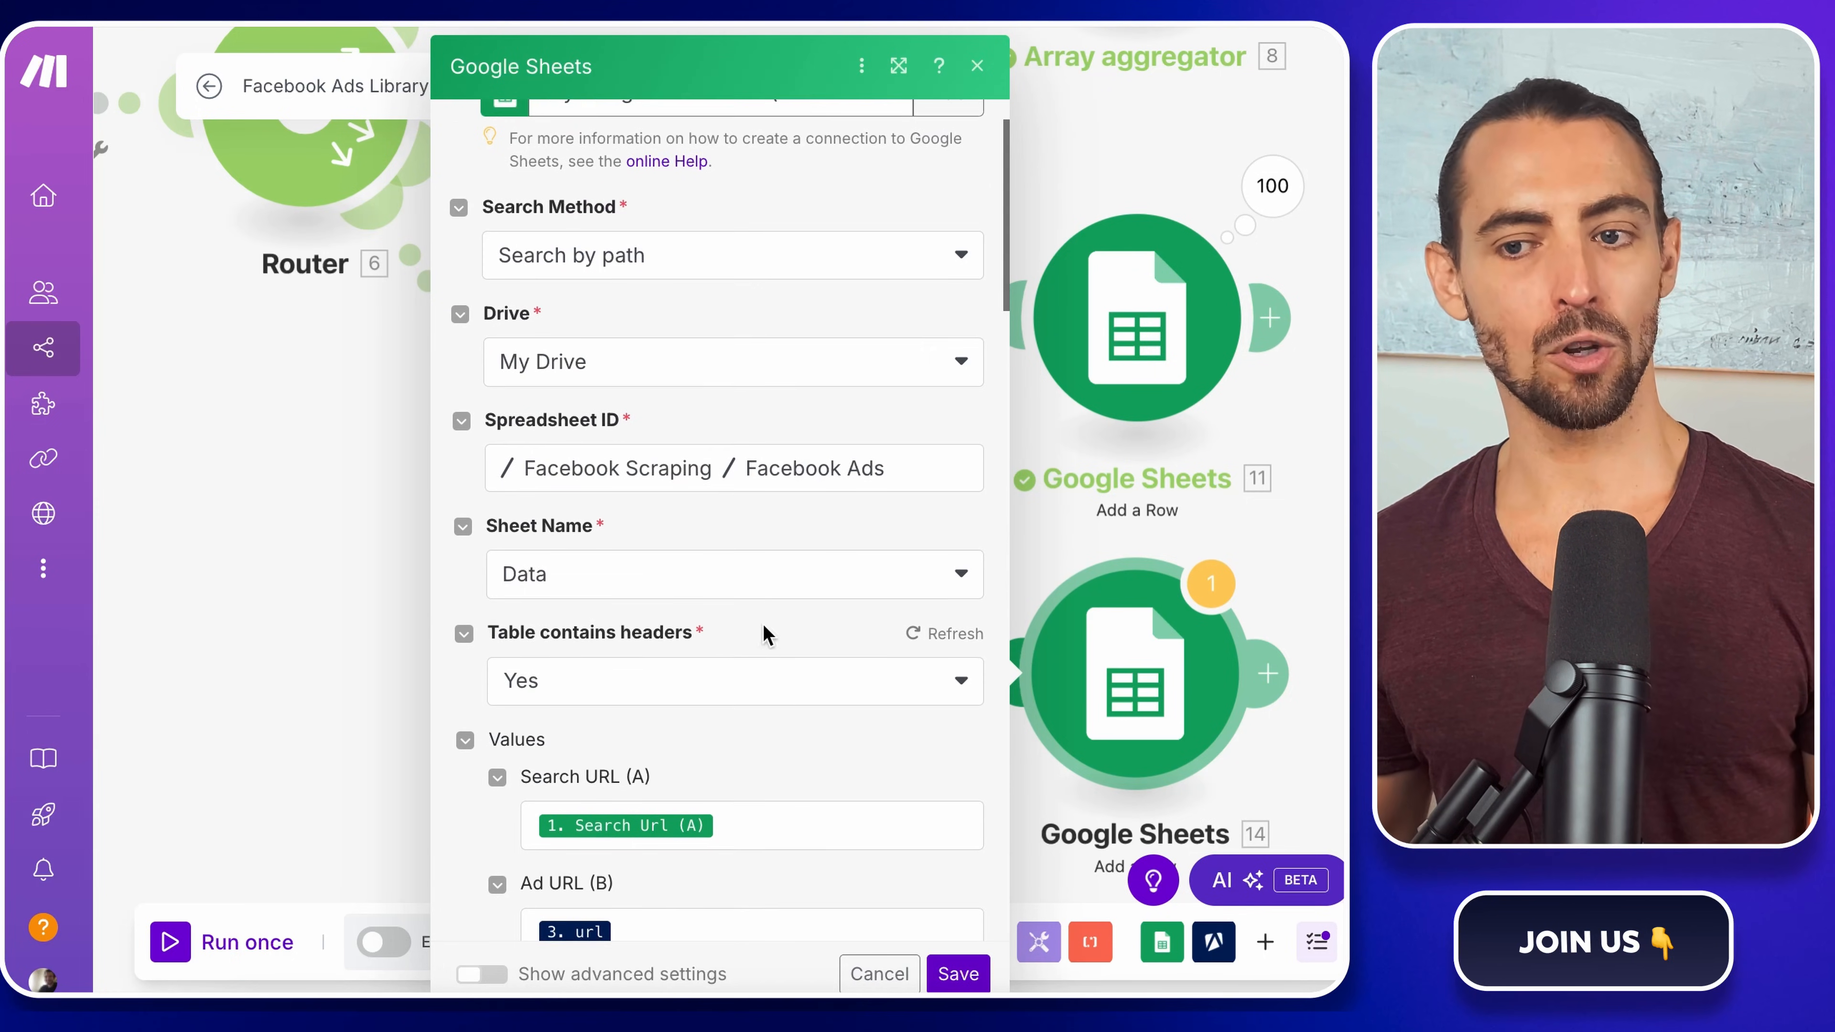
scroll(751, 586, "down", 5)
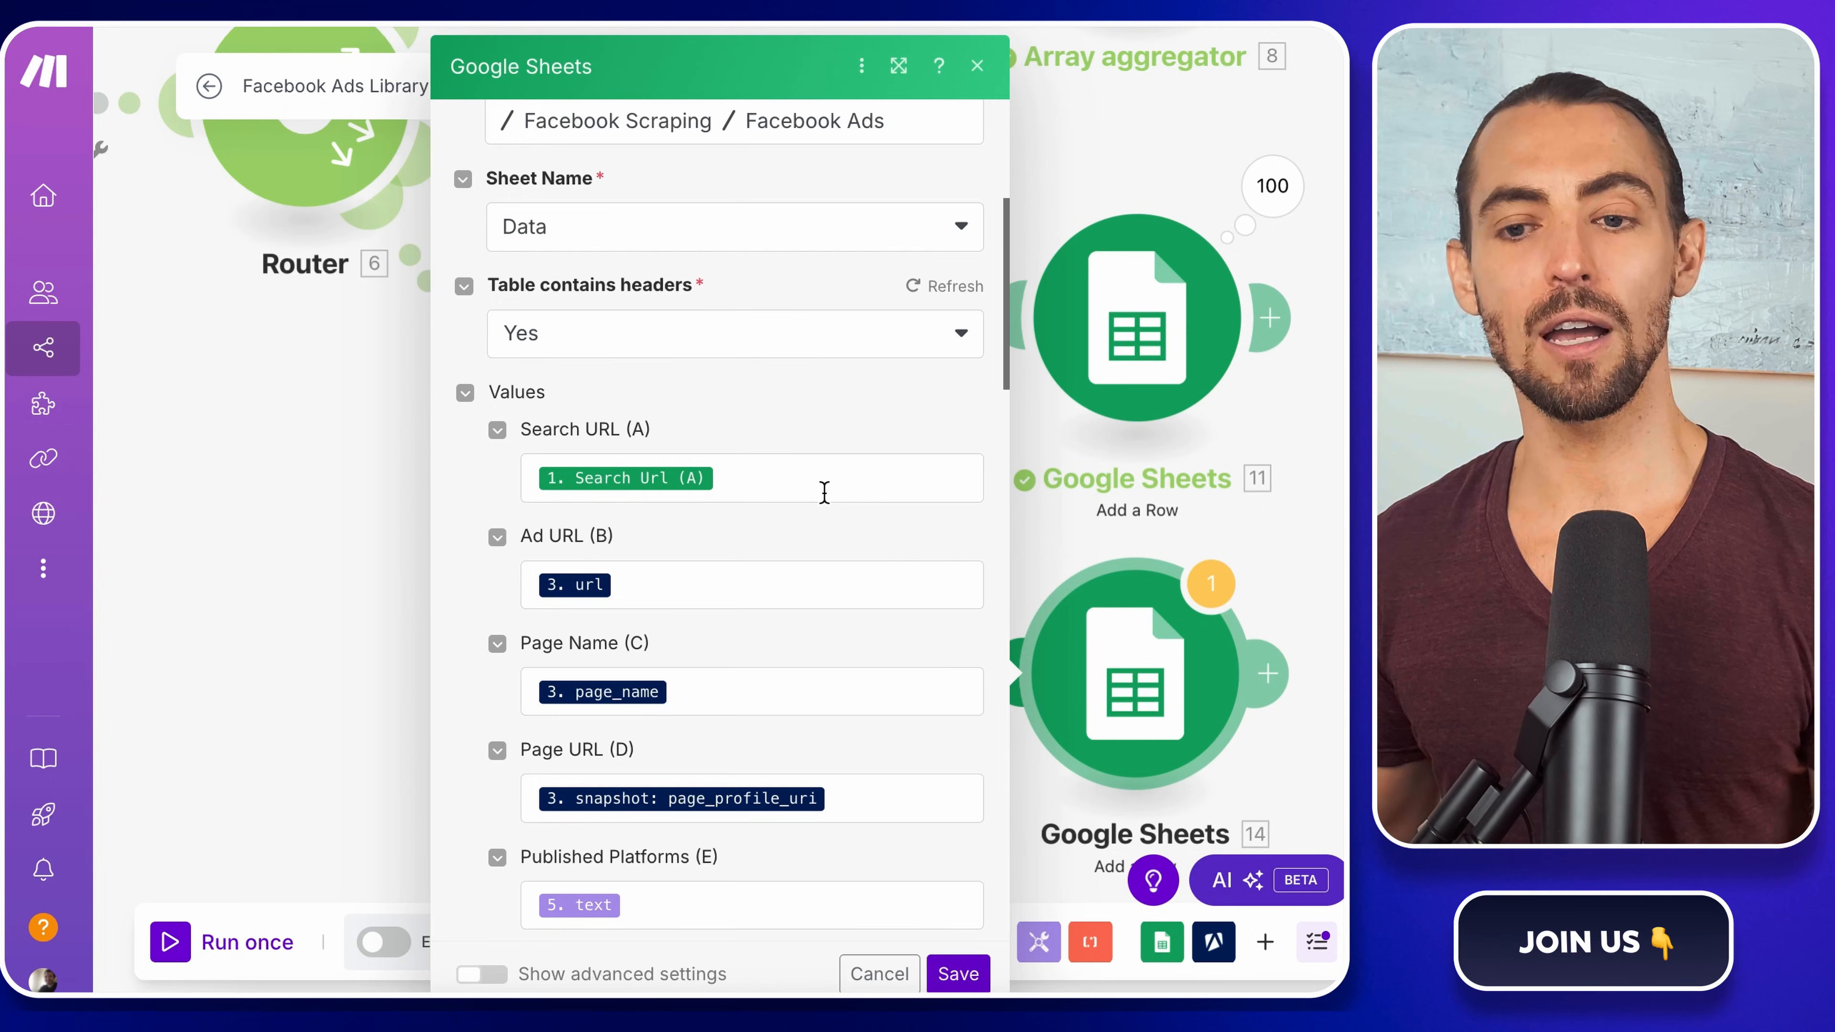
scroll(824, 492, "down", 3)
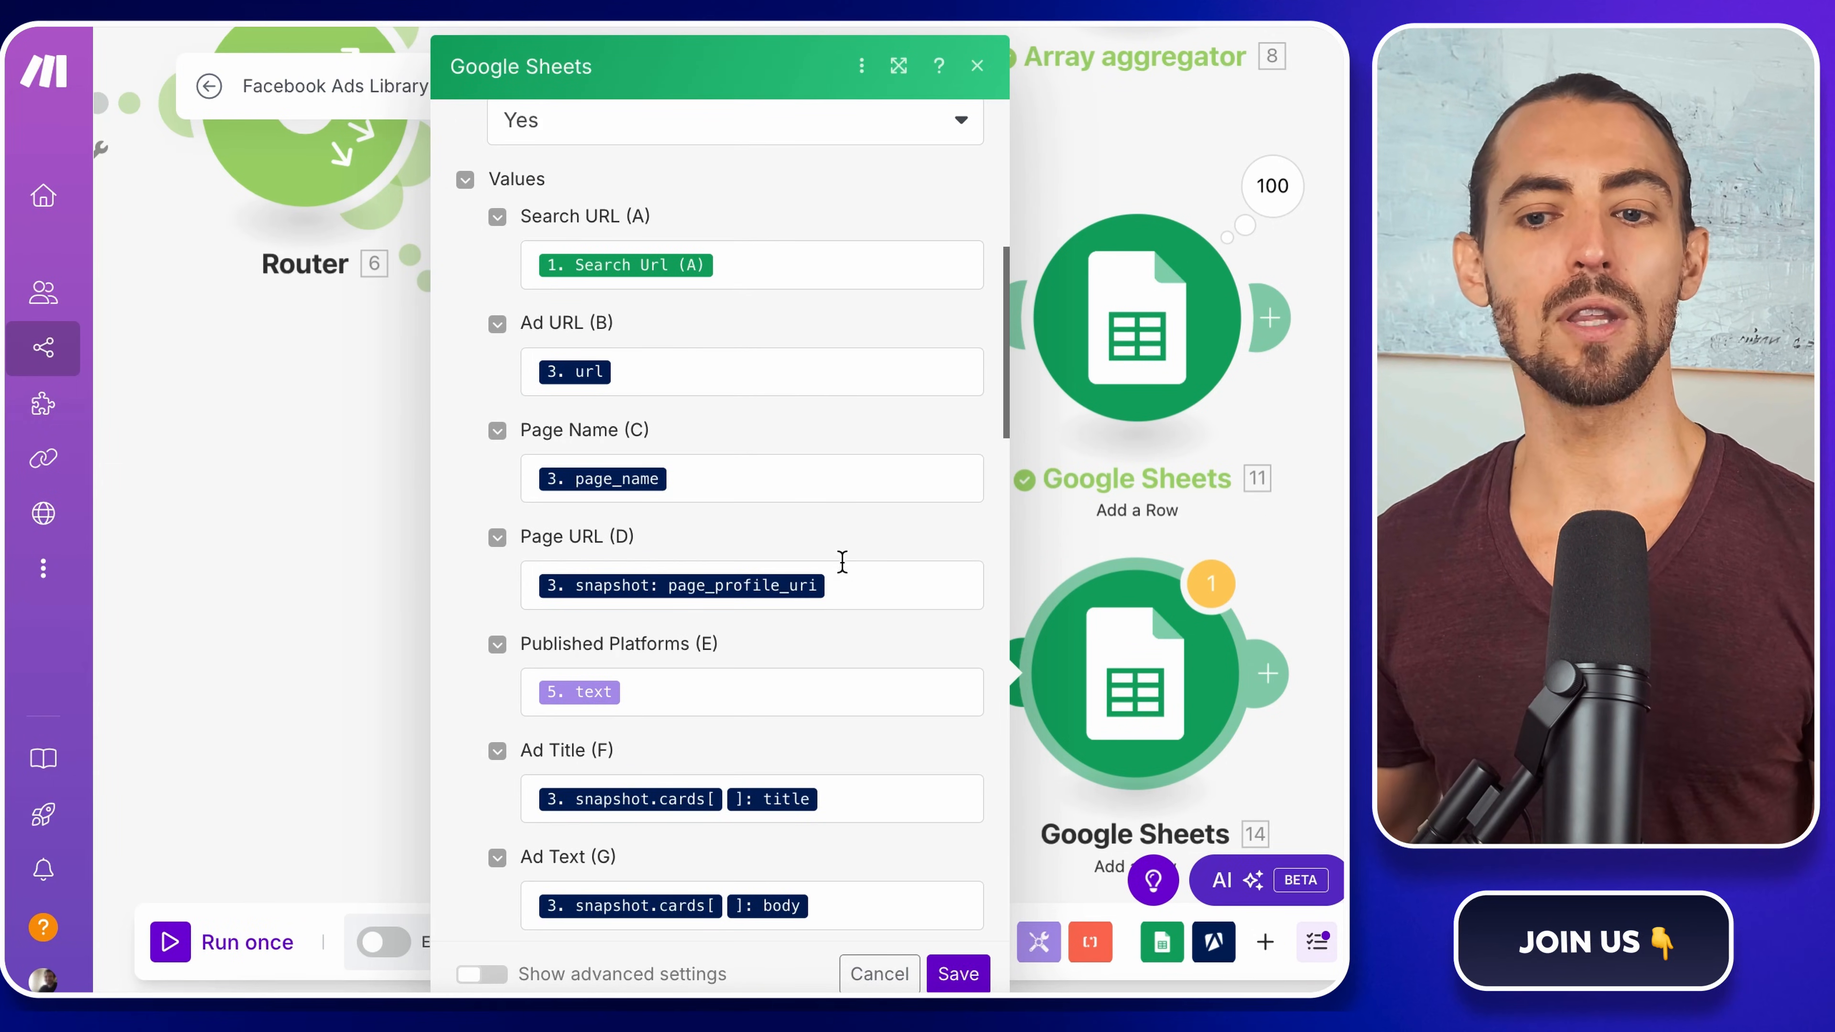
scroll(836, 653, "down", 3)
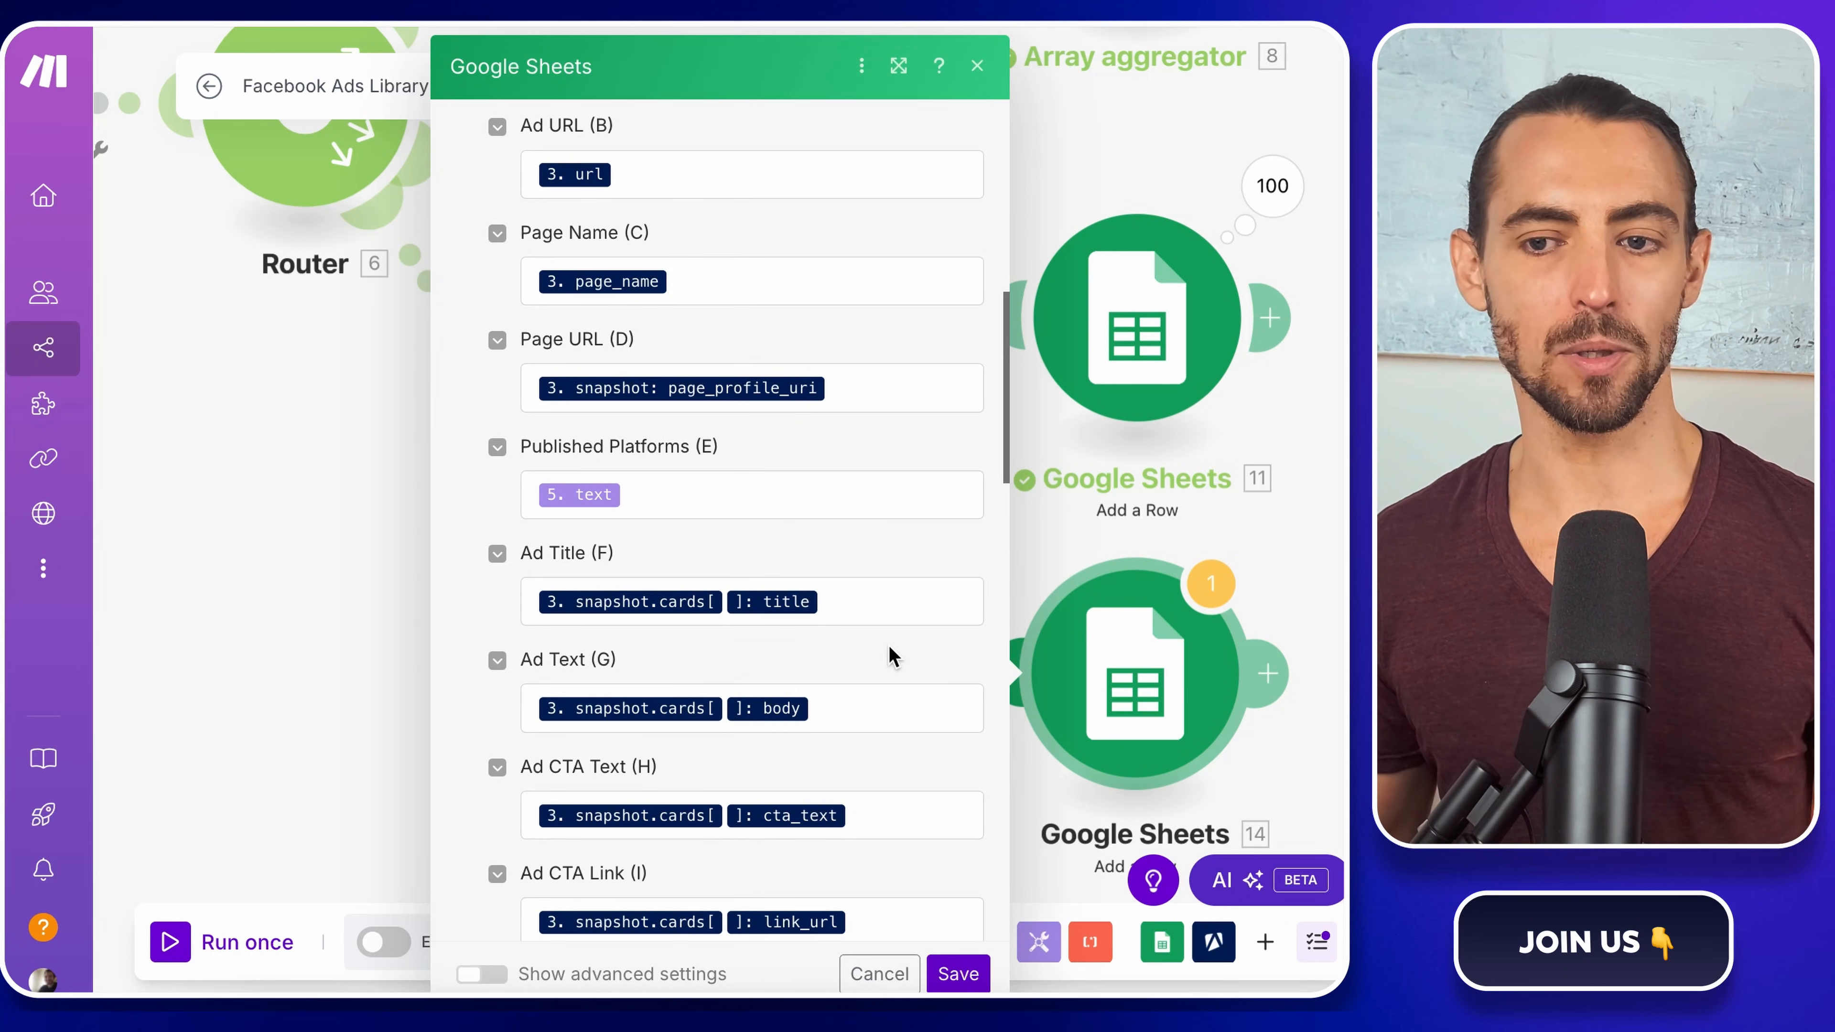
scroll(894, 656, "down", 6)
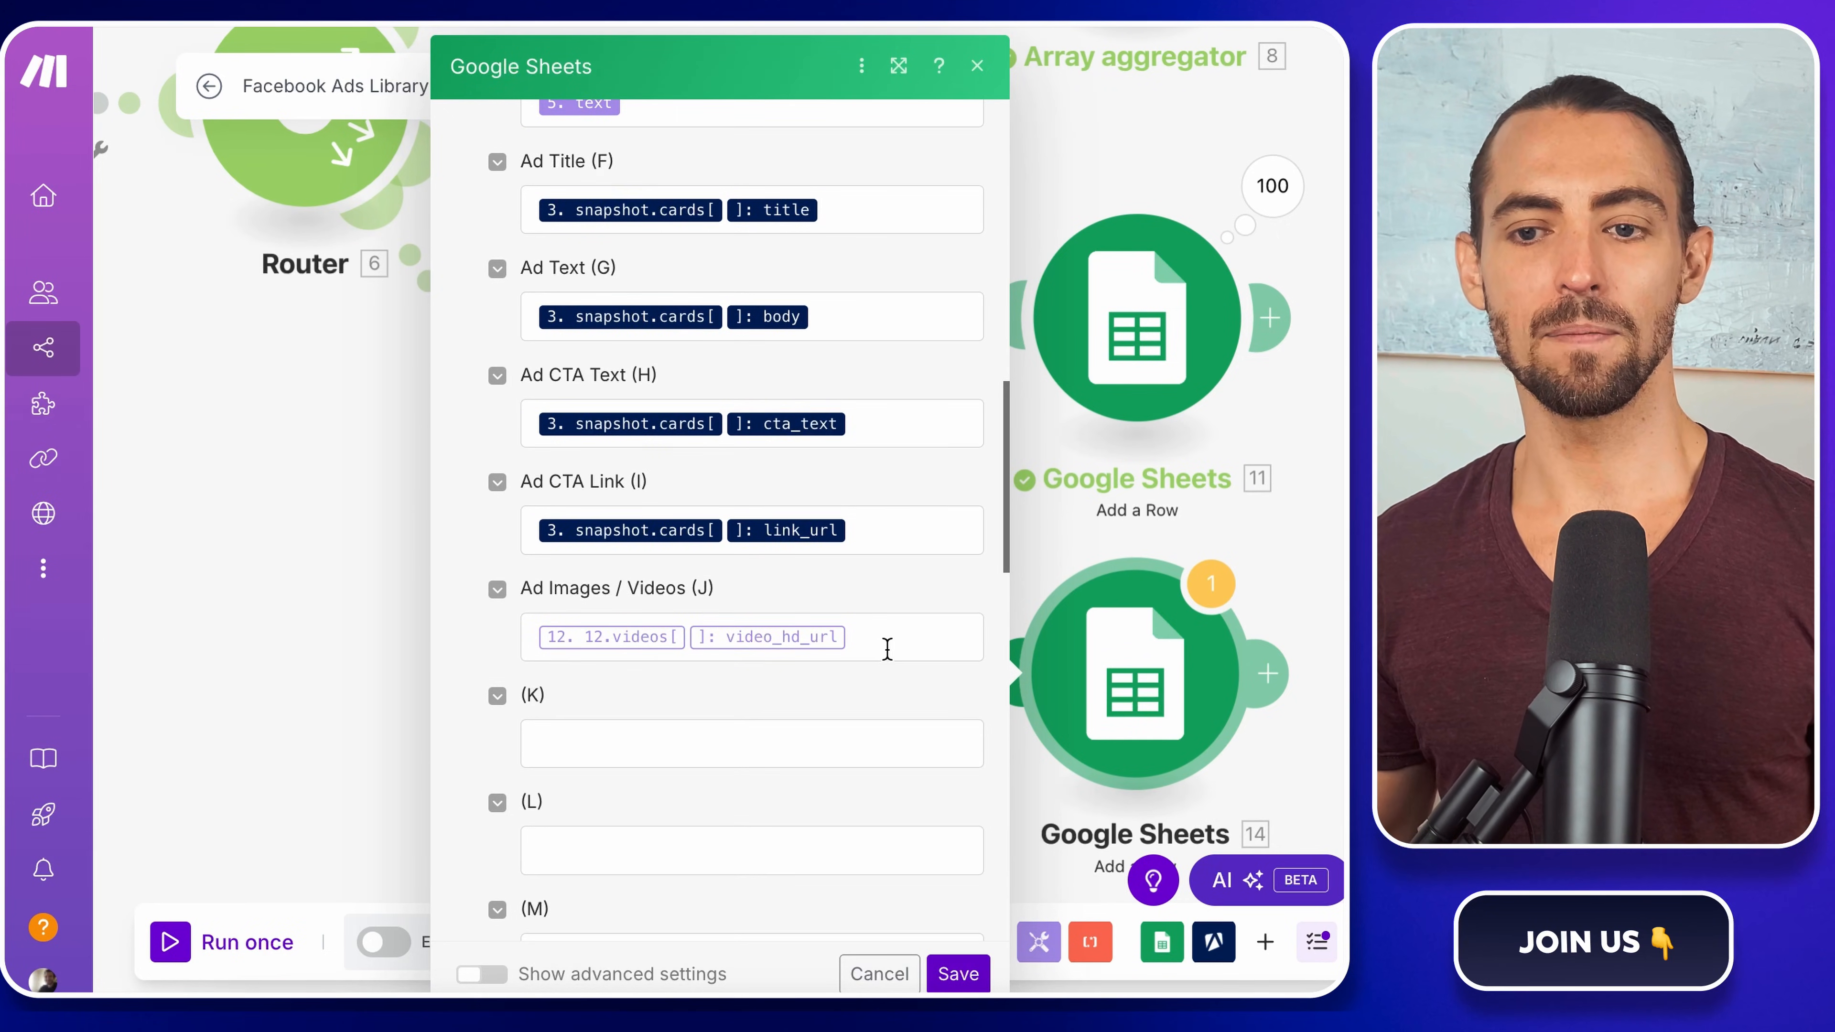
left_click(881, 580)
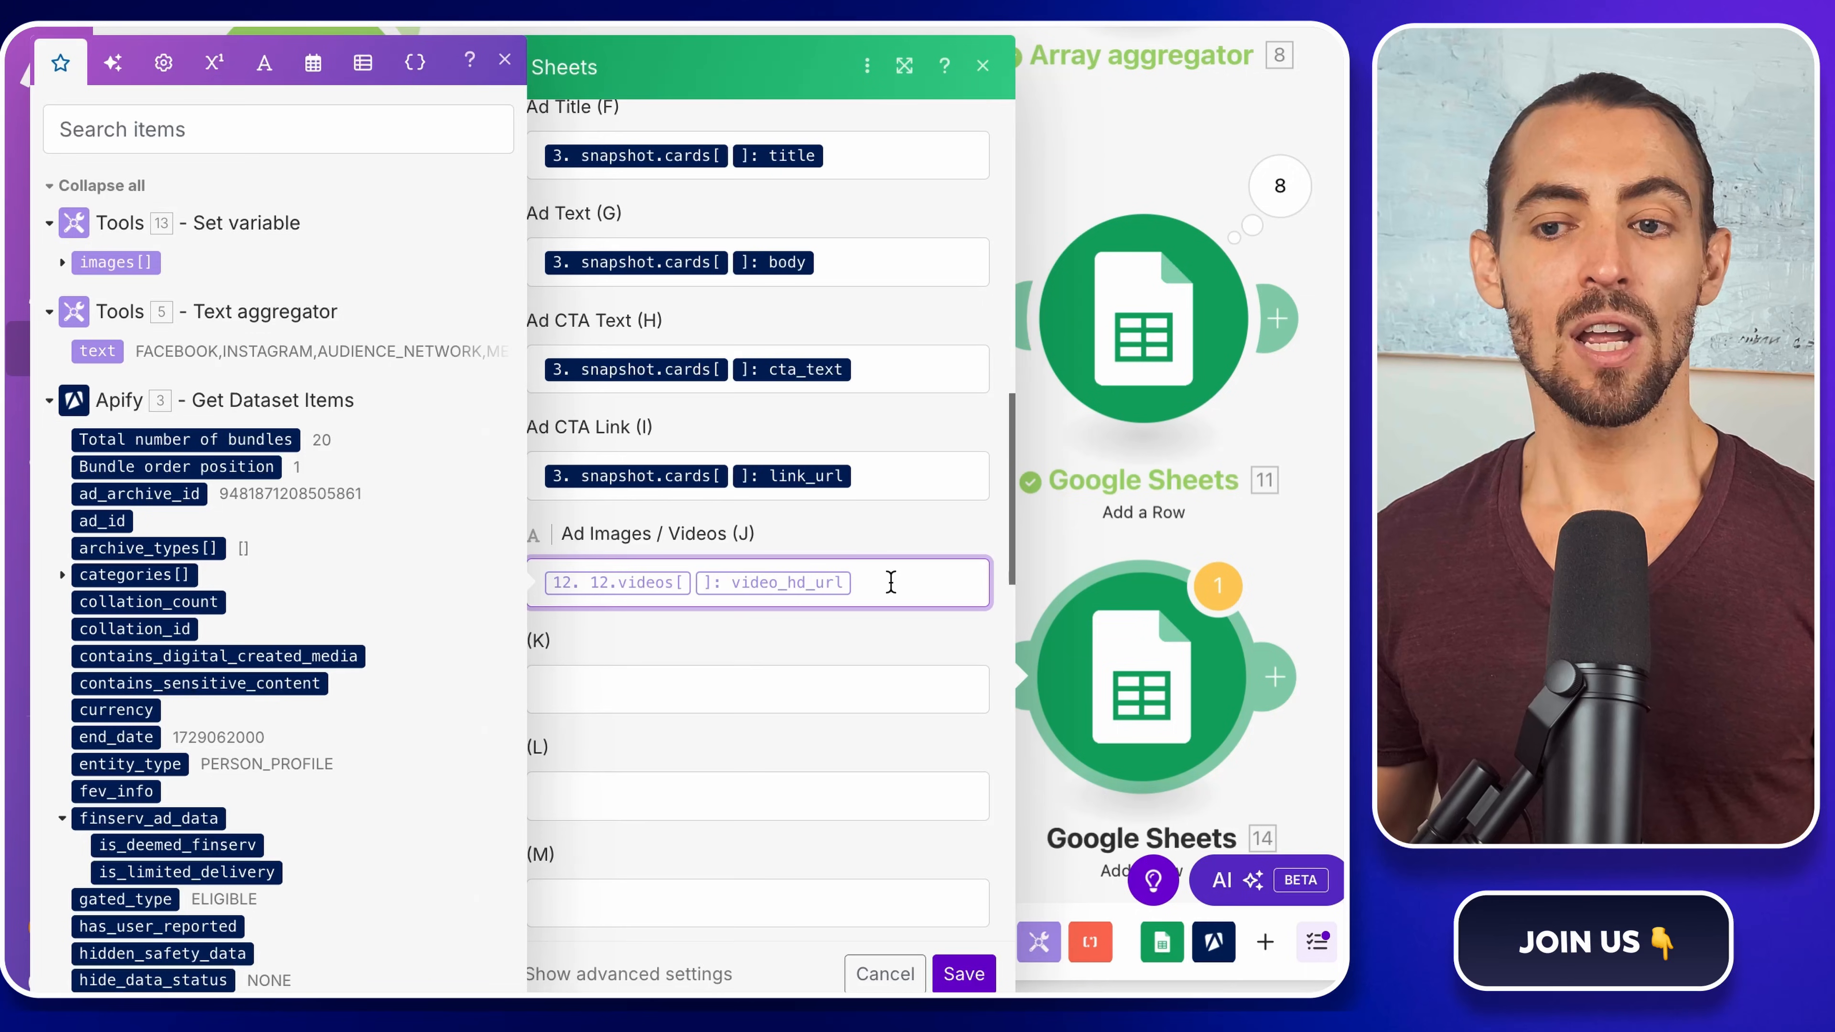
left_click(62, 262)
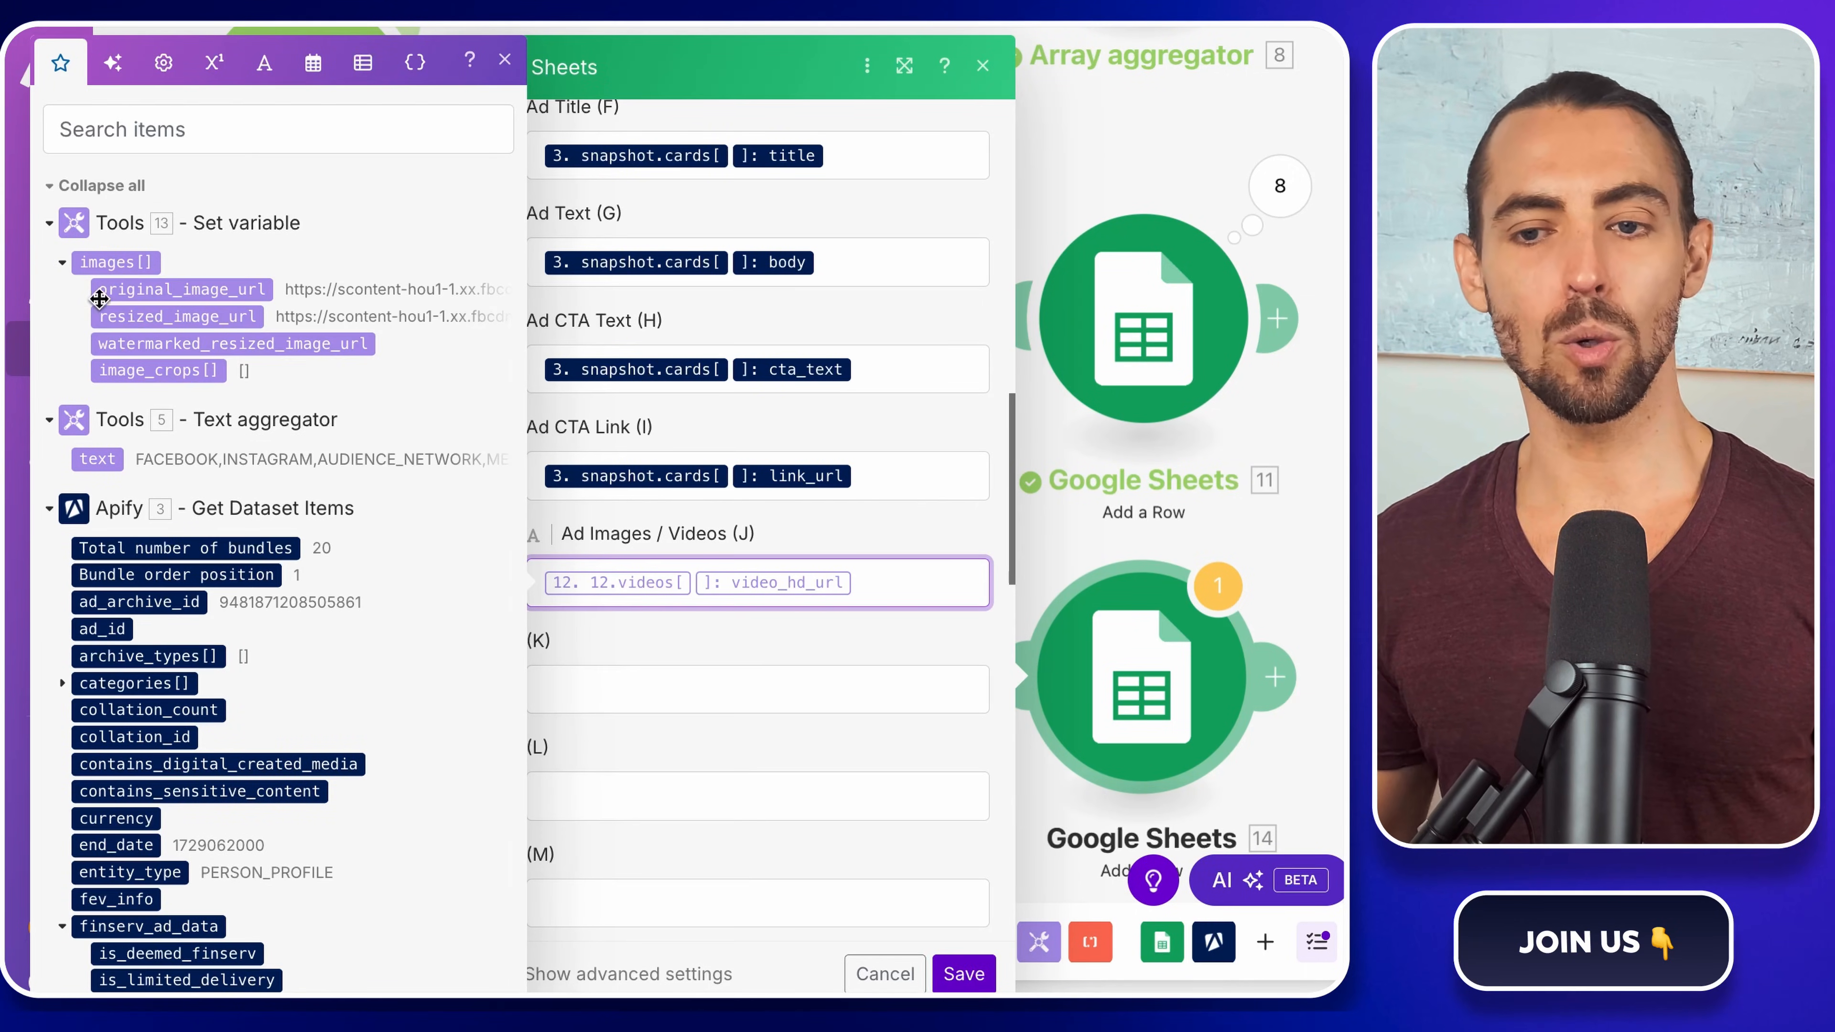
key("BackSpace")
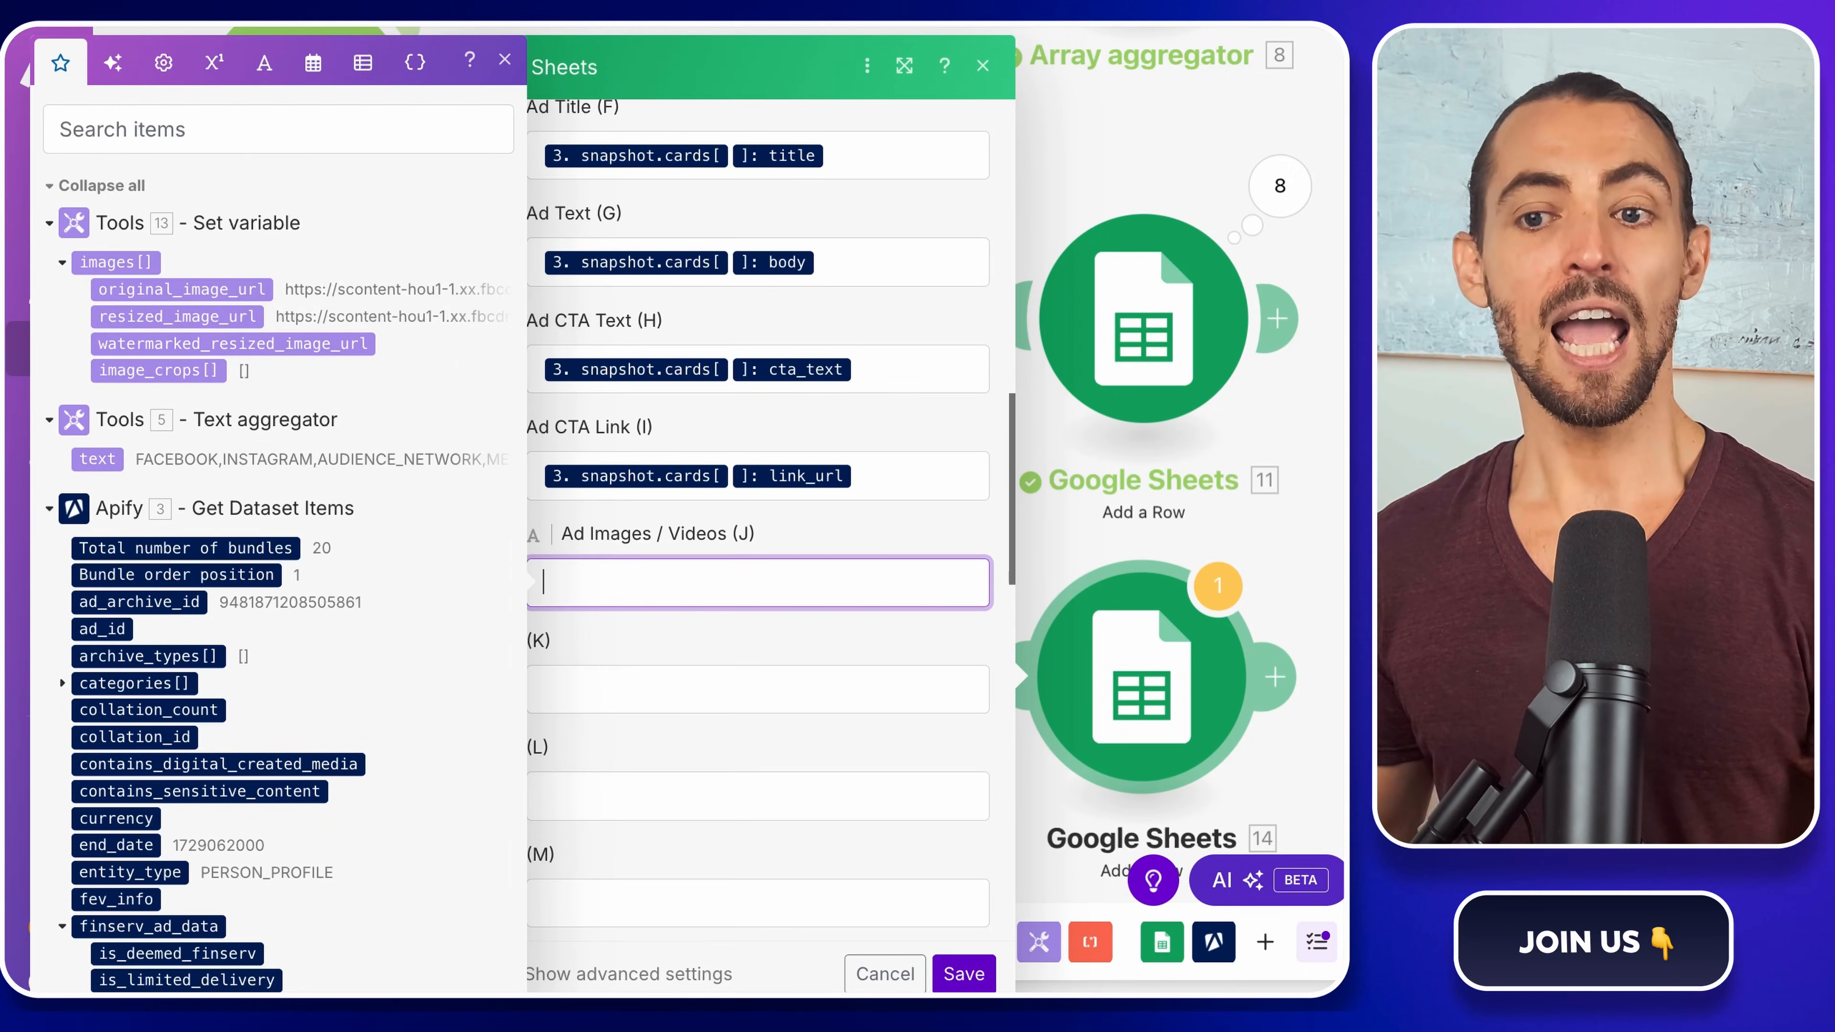
left_click(112, 290)
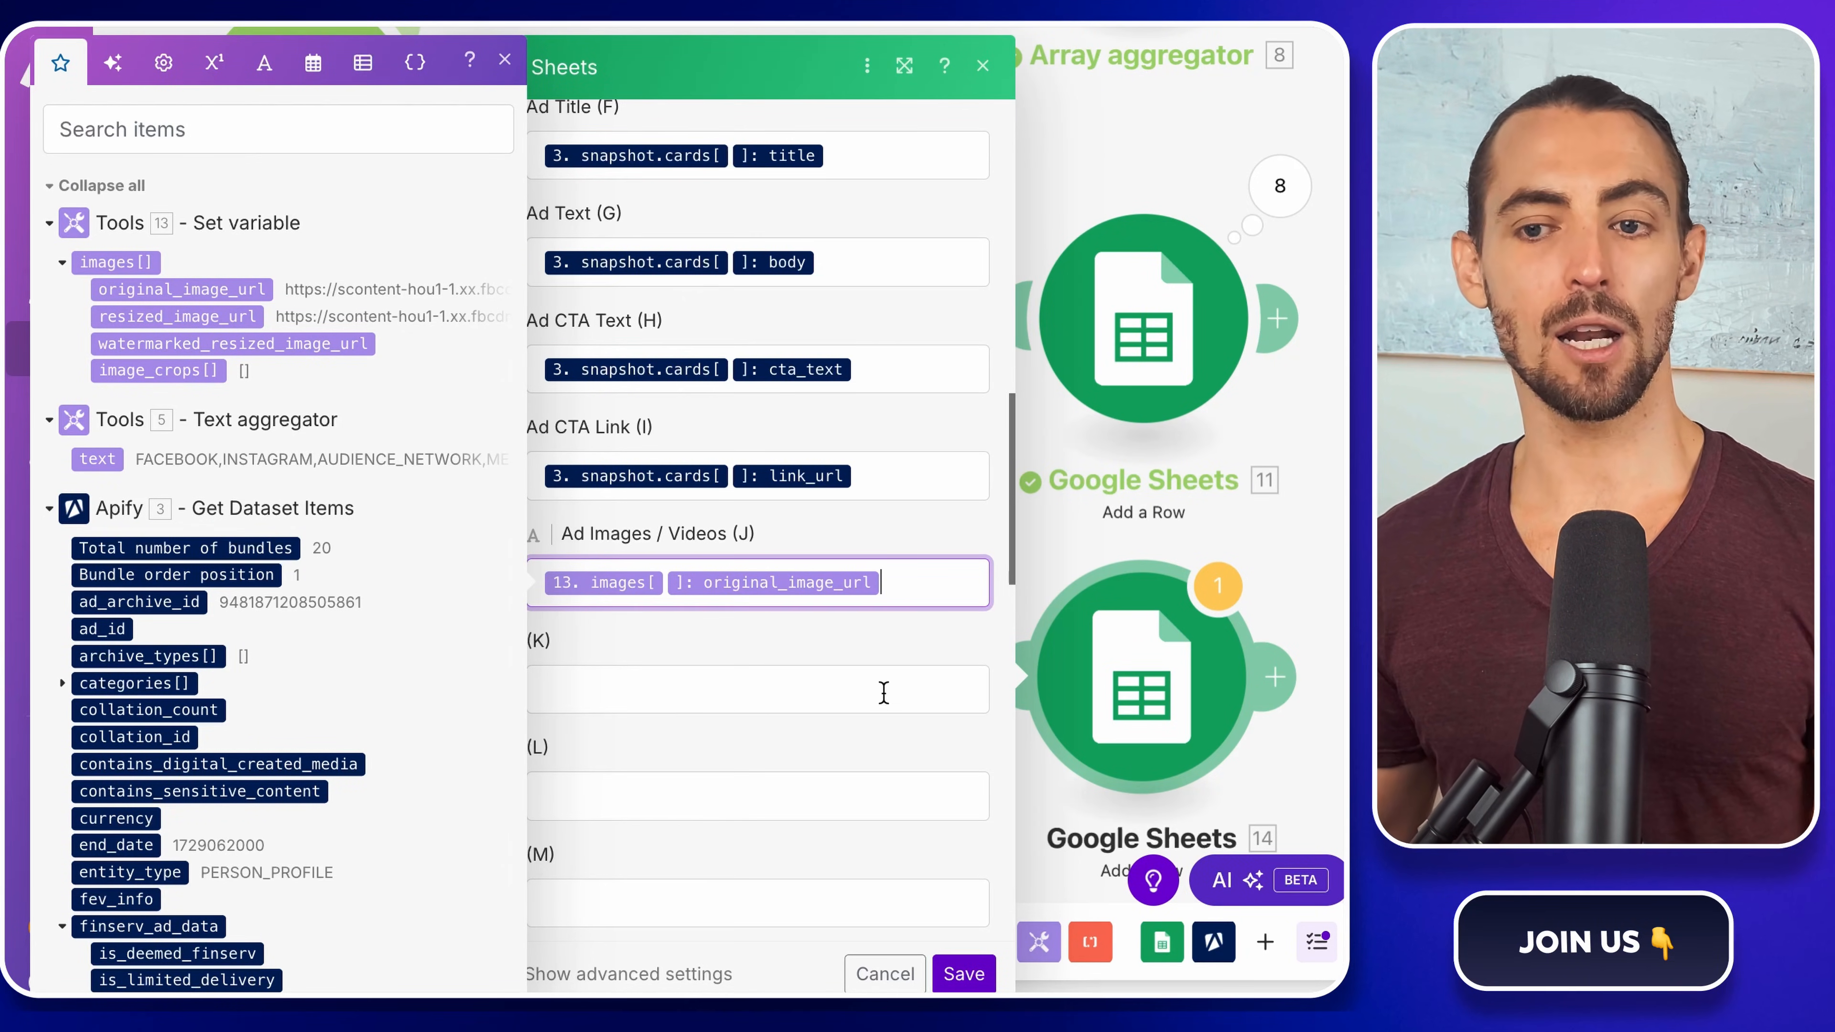
left_click(892, 653)
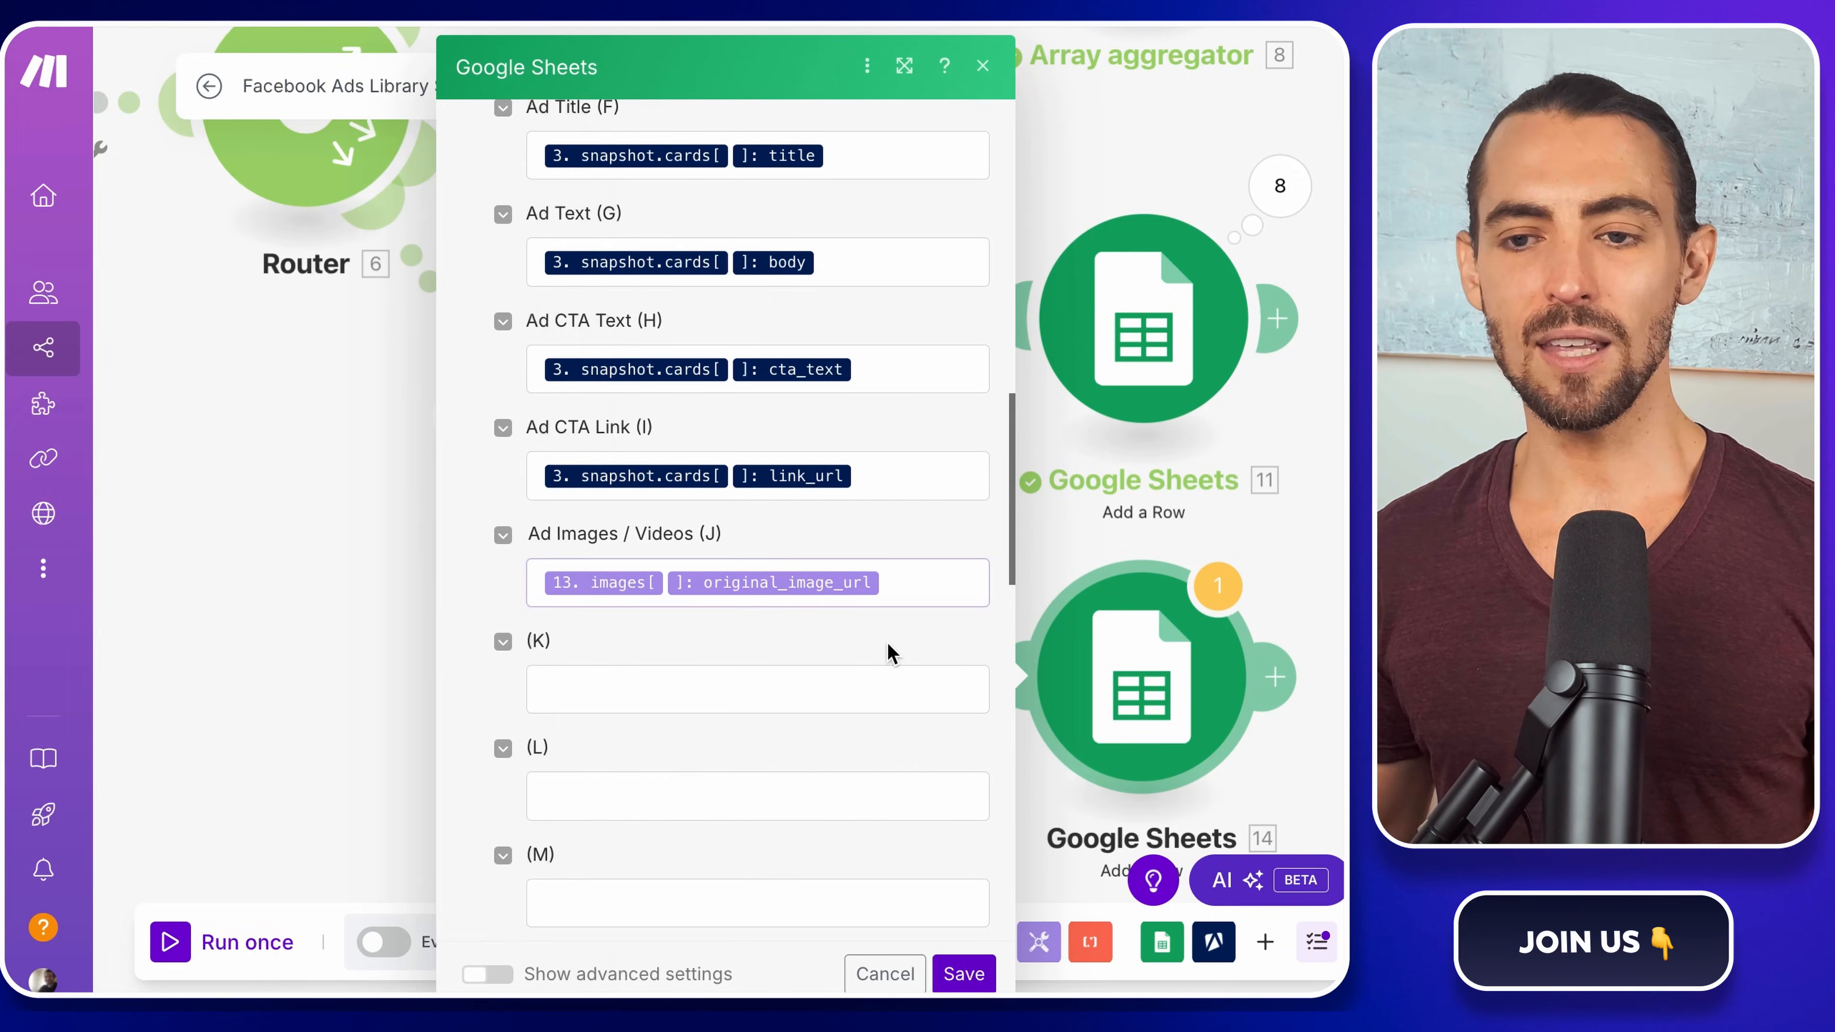
left_click(962, 975)
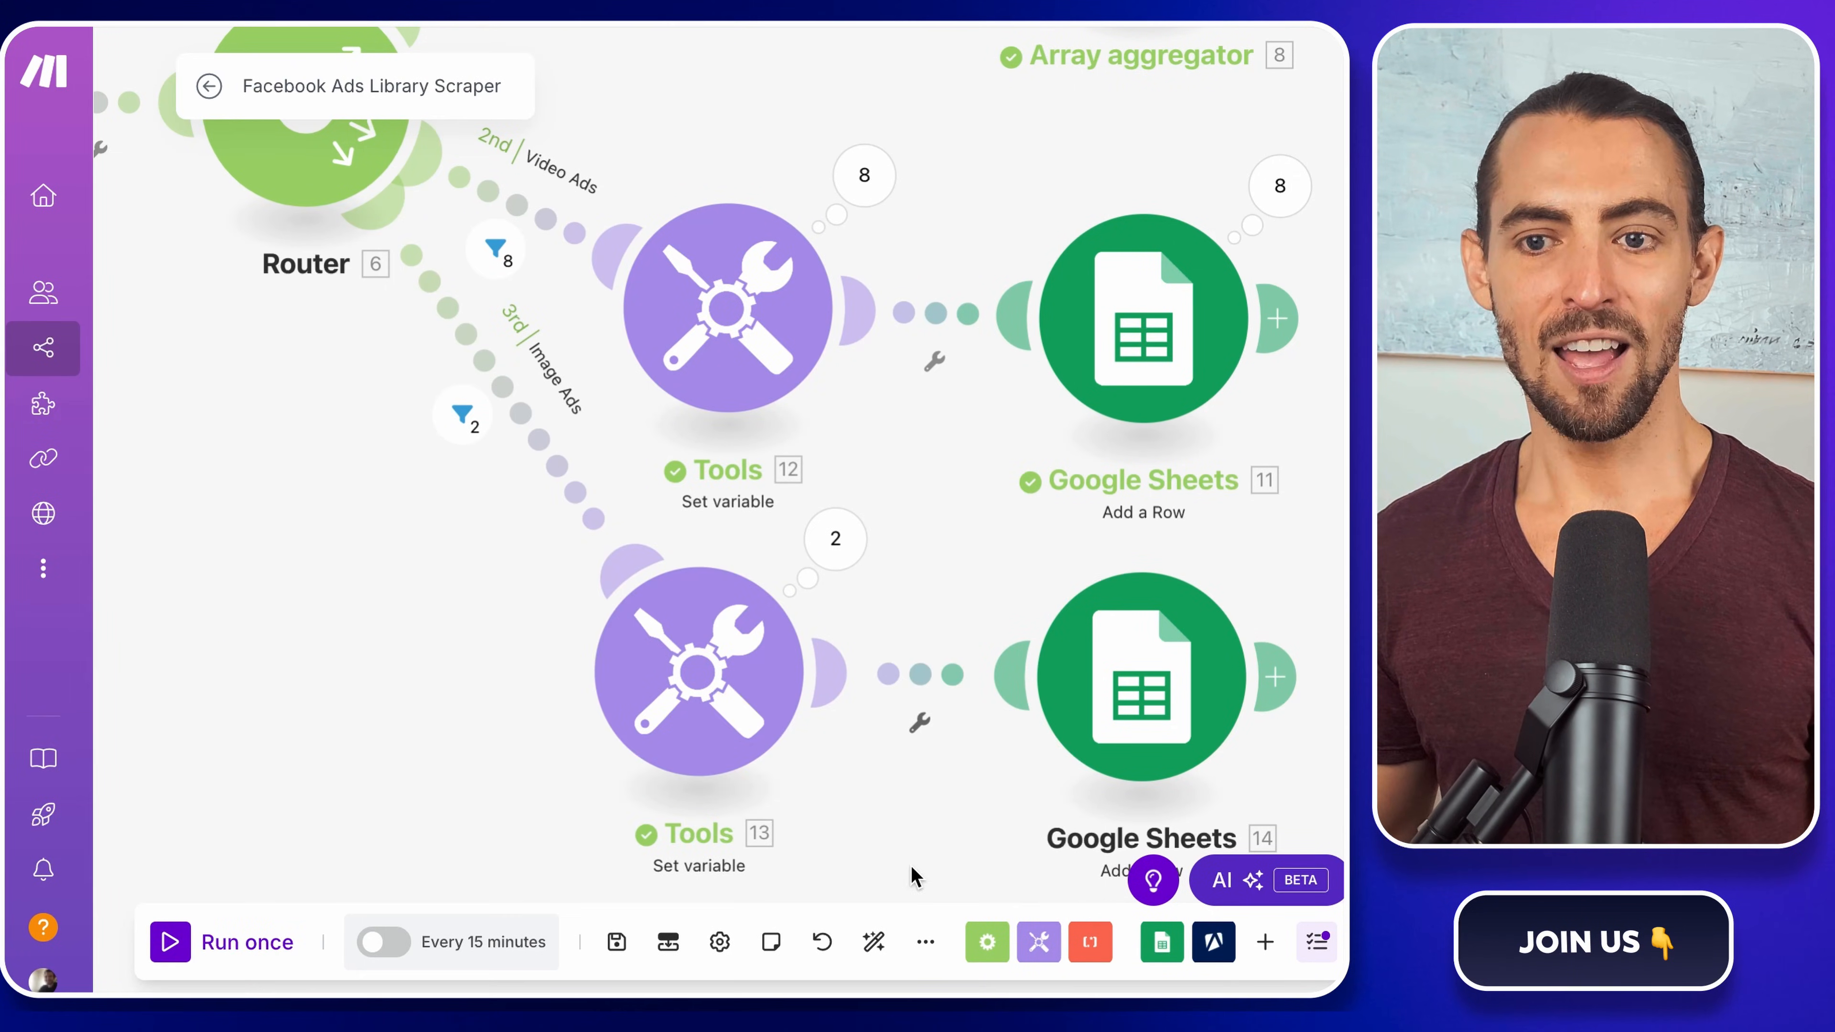
- Run the scenario once and inspect the scraped ad rows and media links in the Facebook Ads Google spreadsheet
left_click(172, 944)
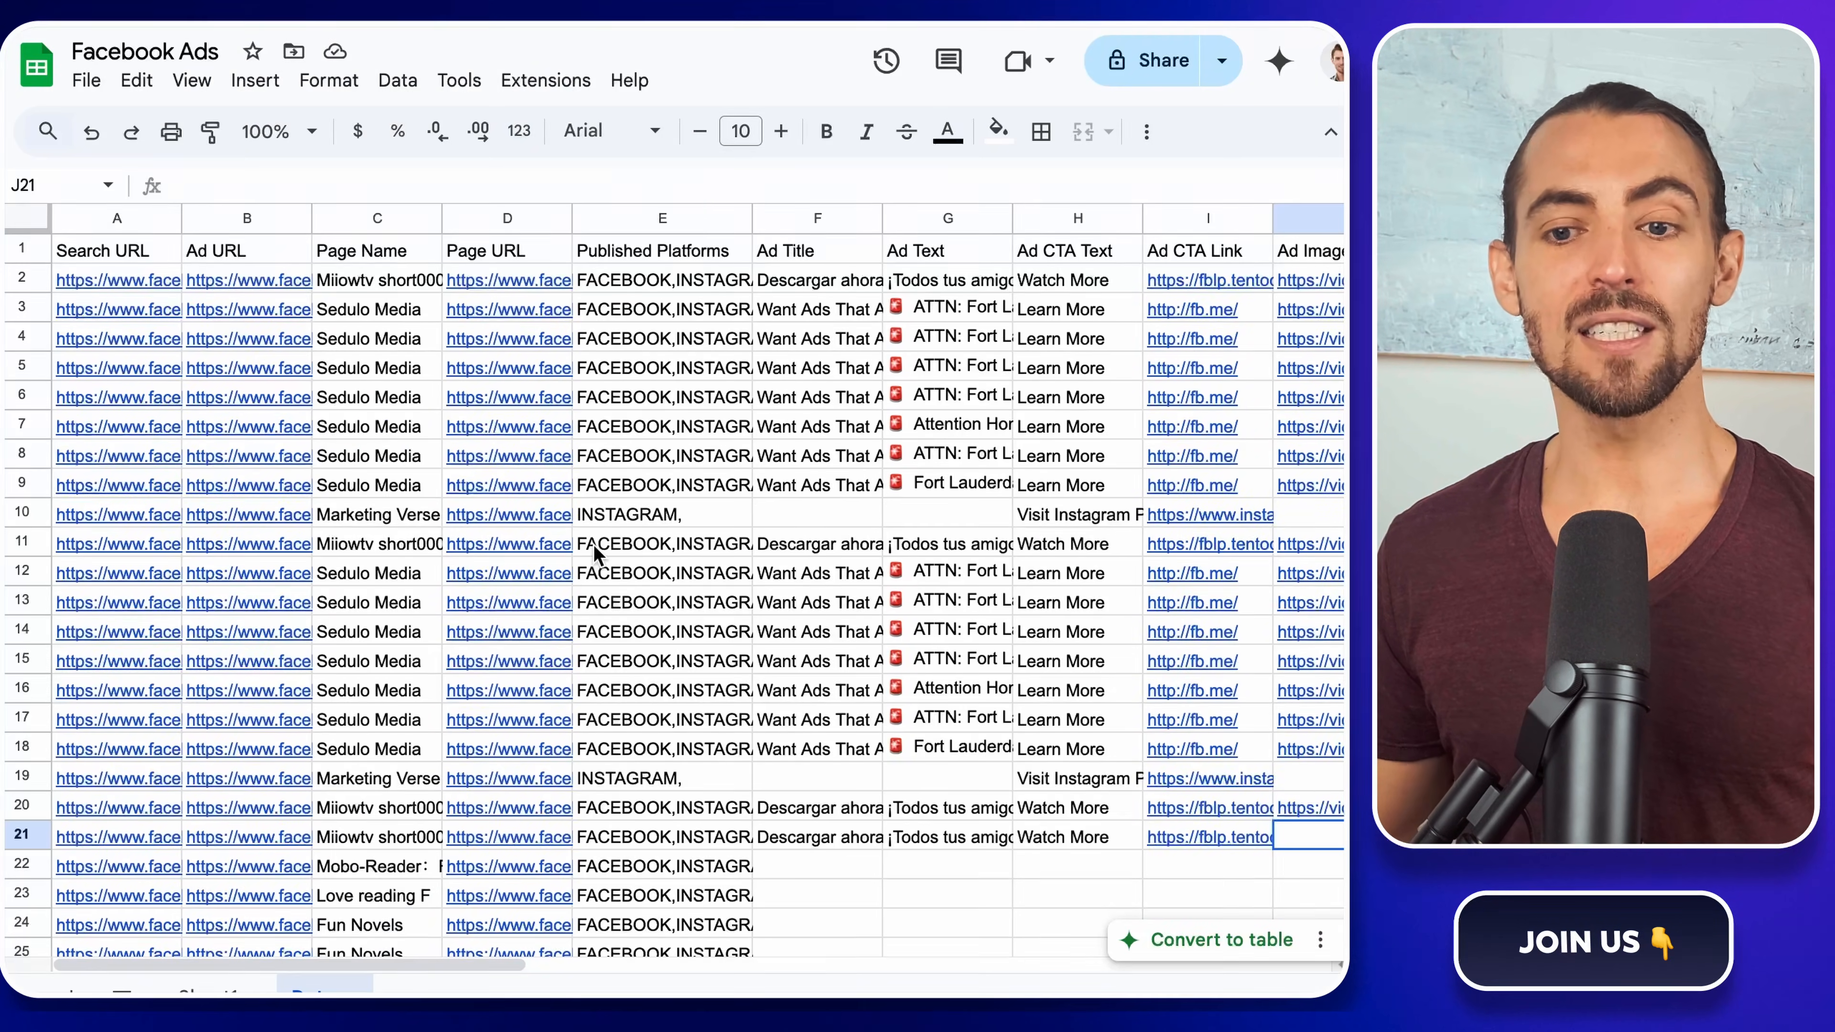
left_click(617, 542)
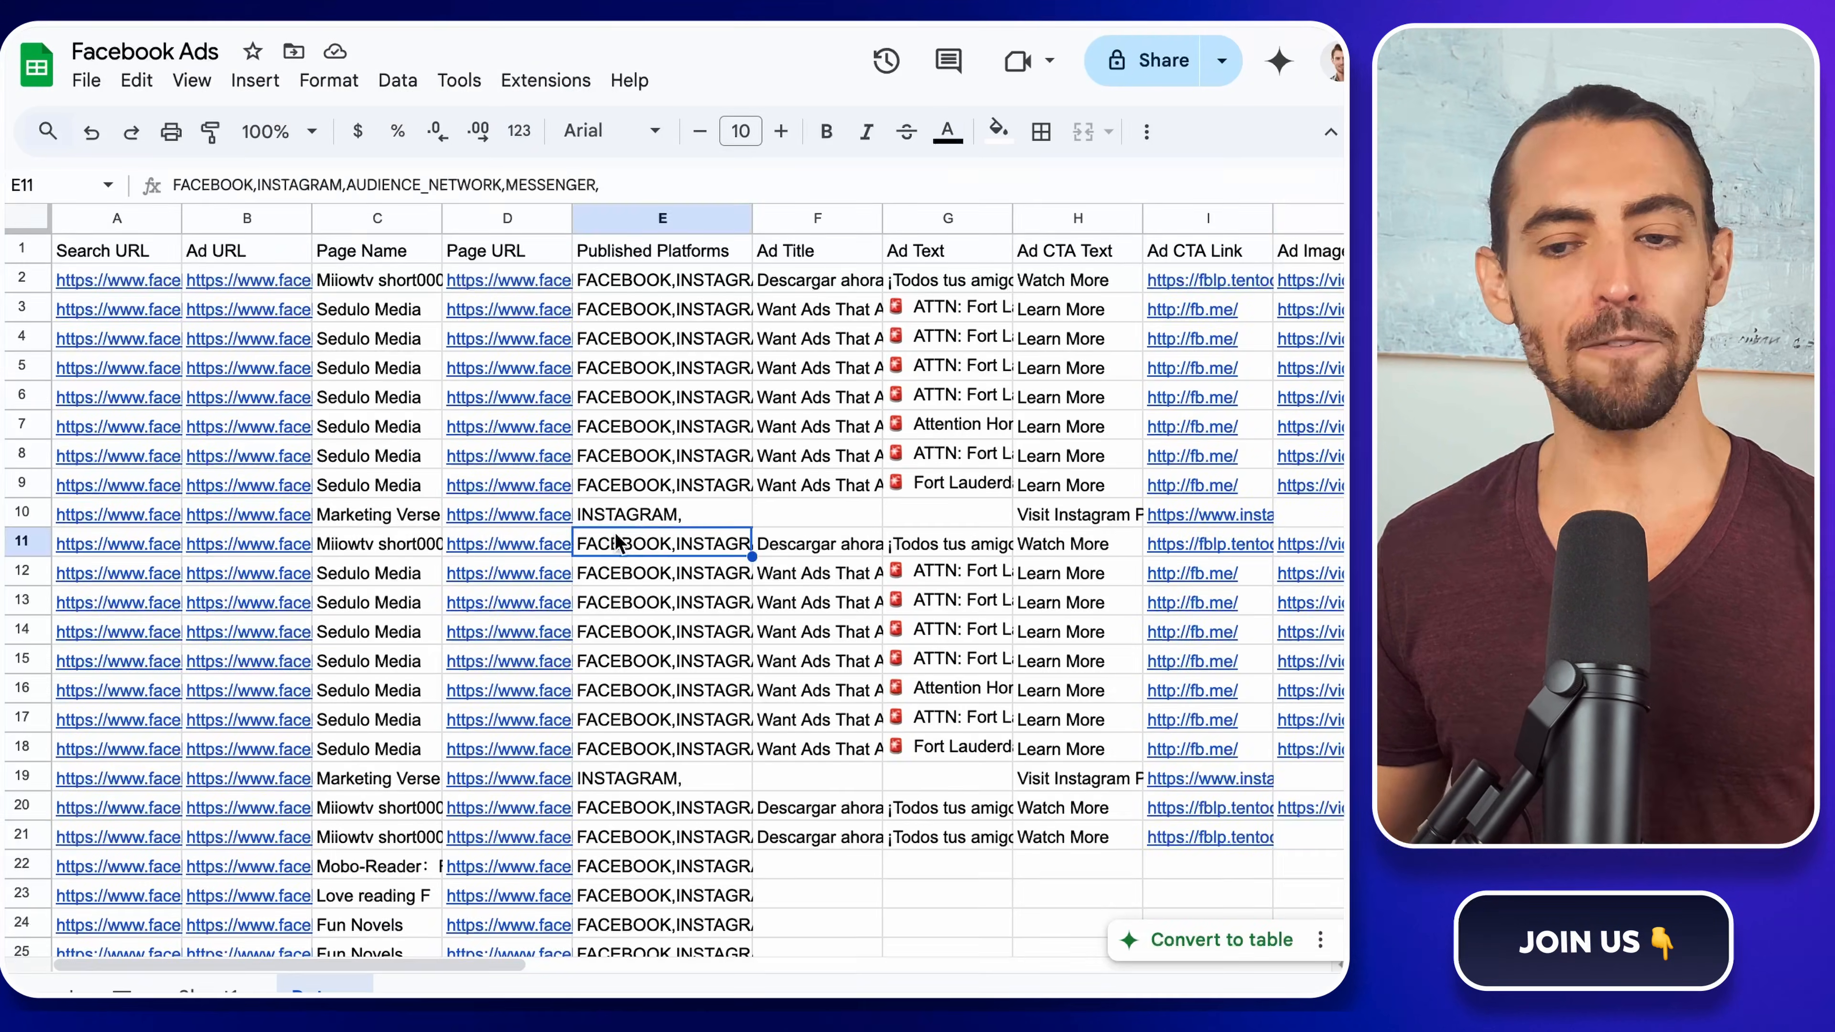
scroll(648, 515, "right", 5)
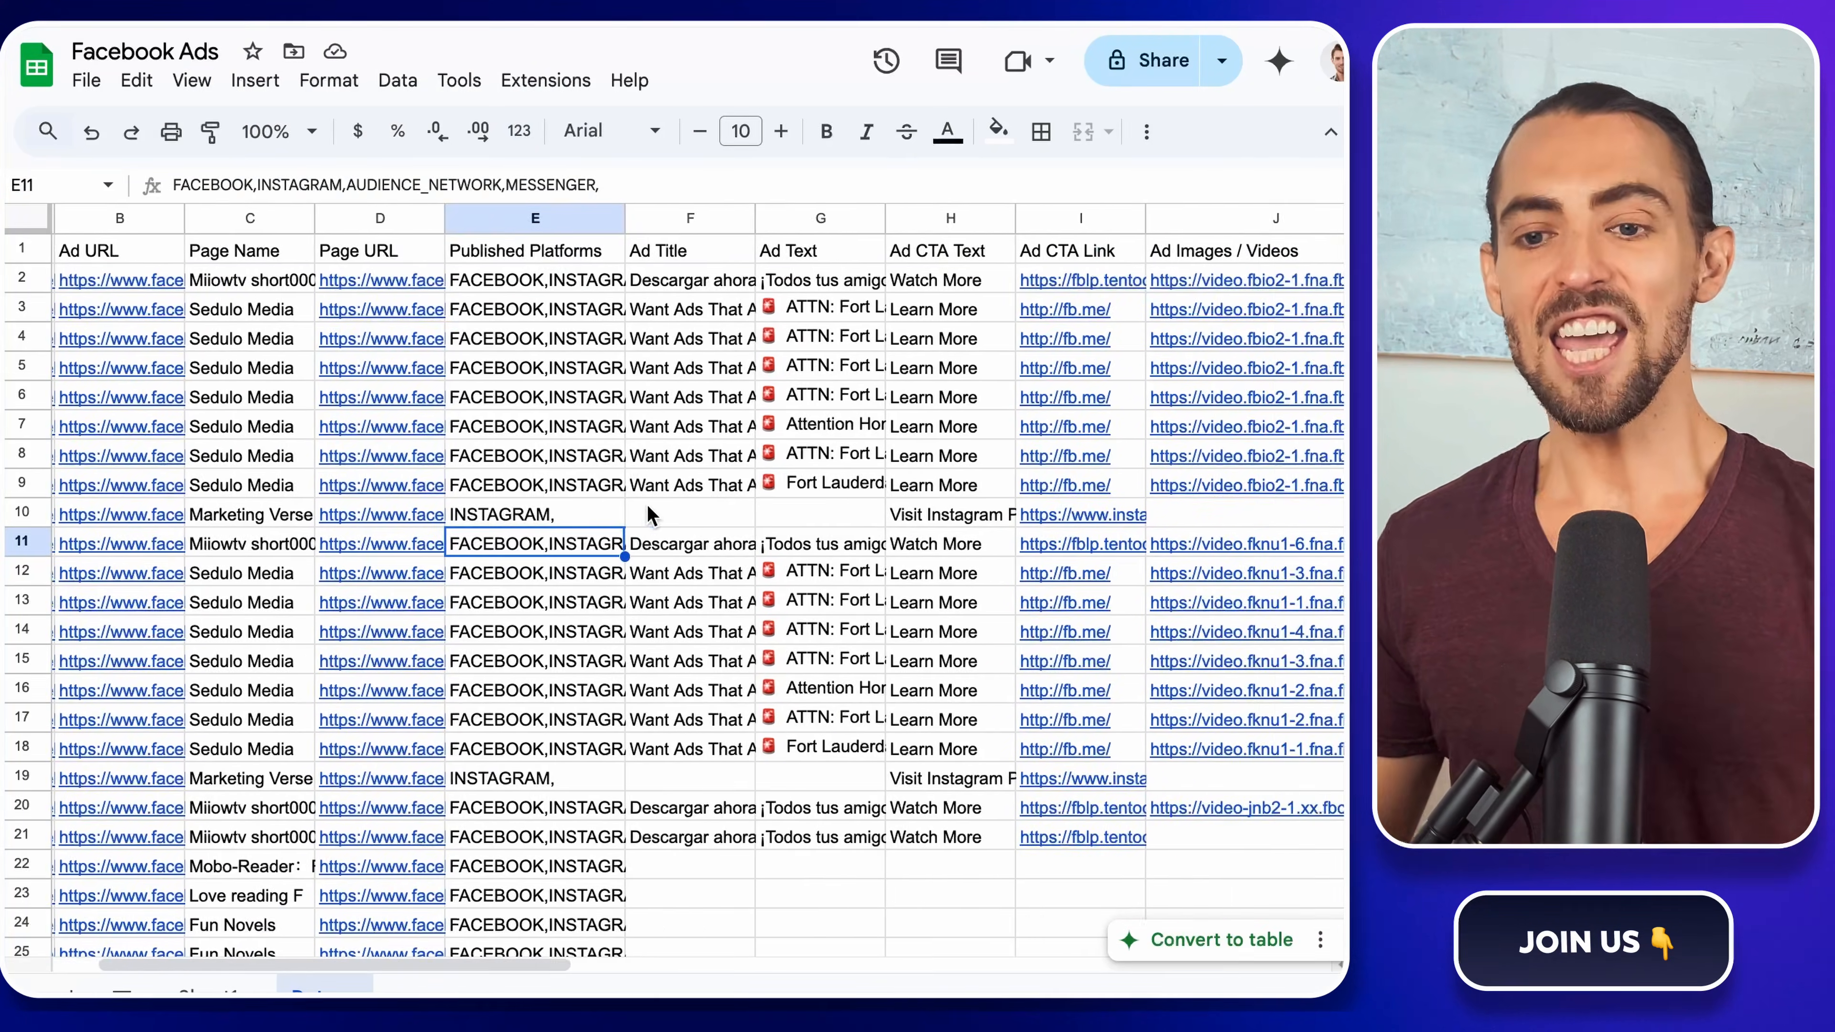
scroll(648, 515, "right", 6)
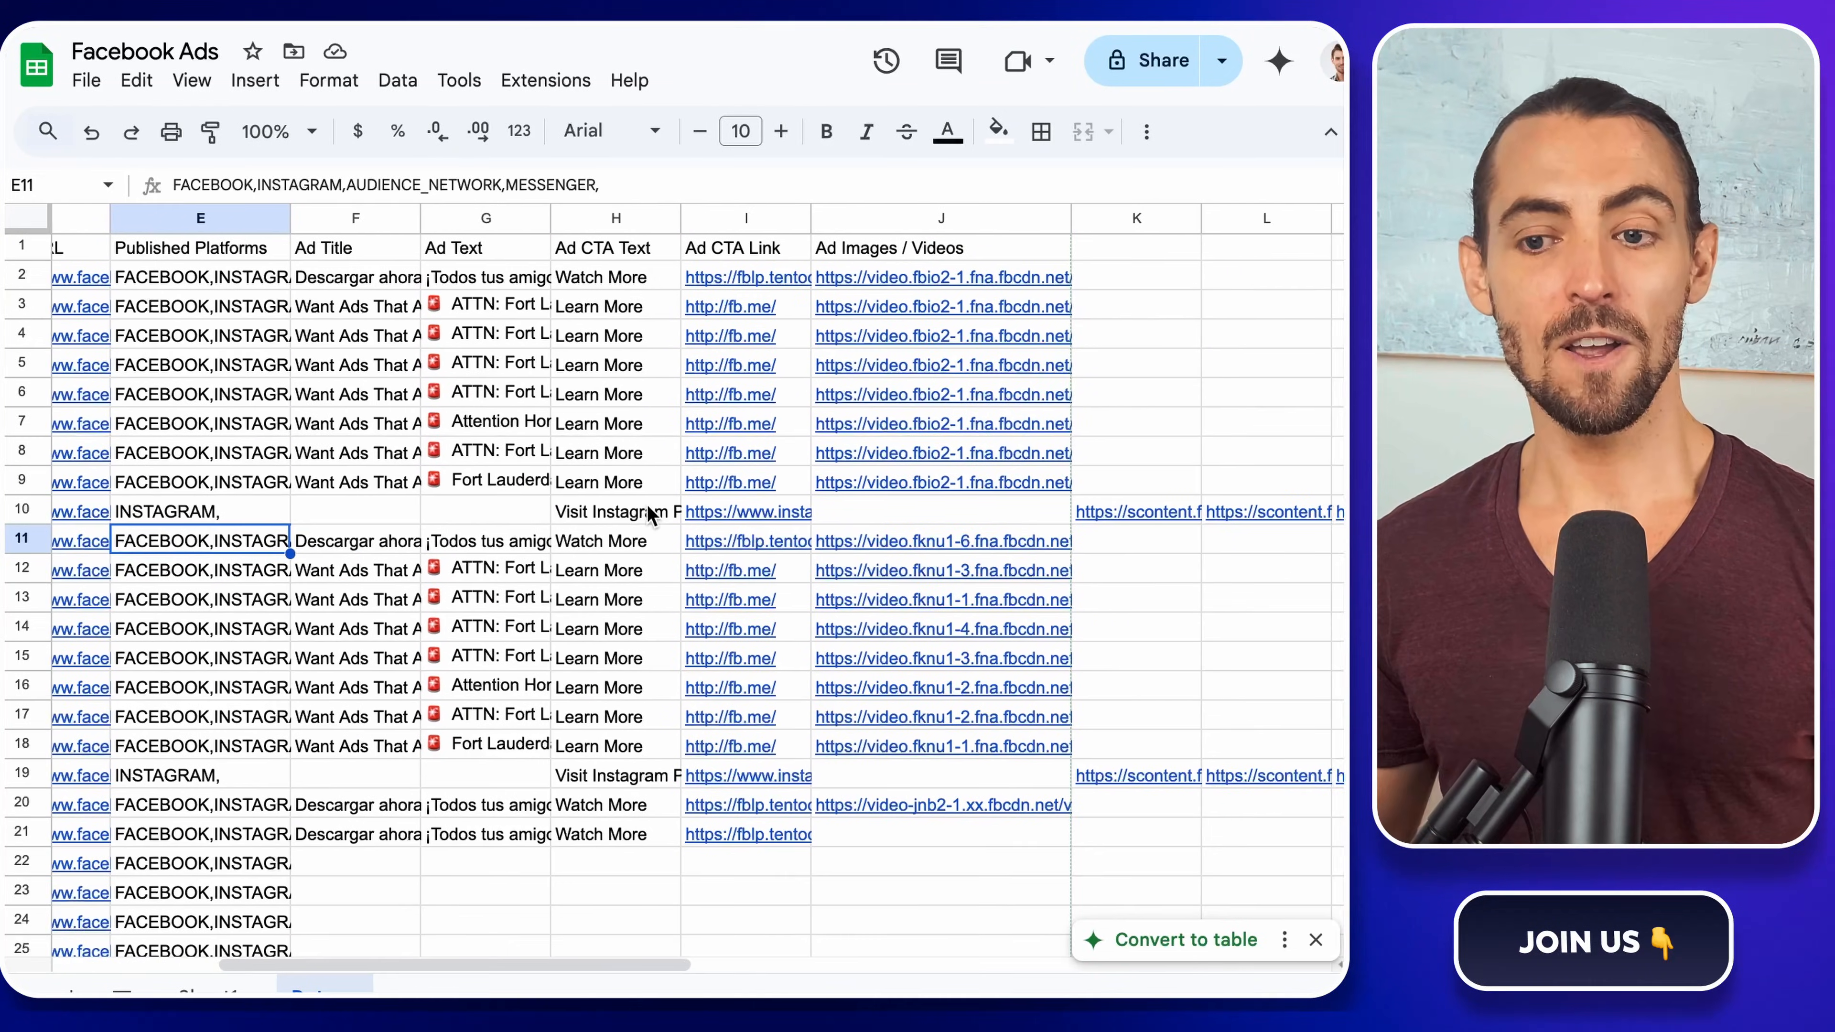
scroll(600, 673, "down", 10)
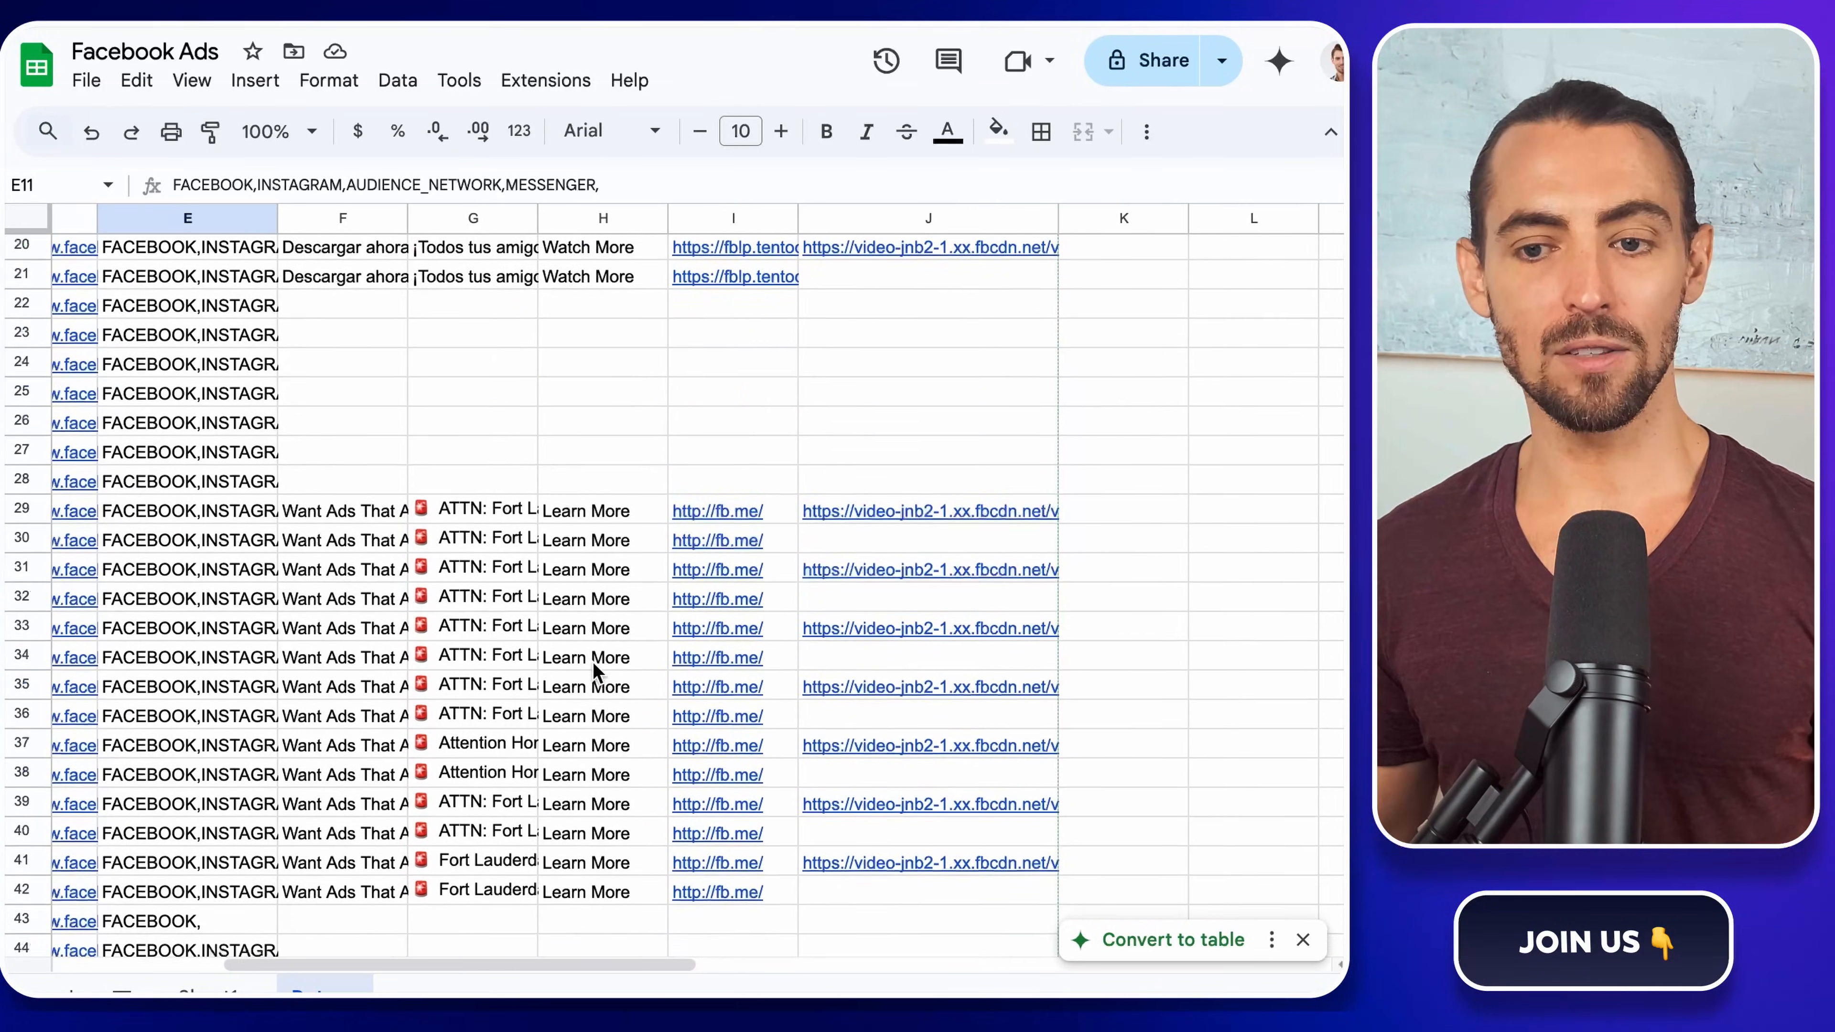
scroll(594, 668, "down", 8)
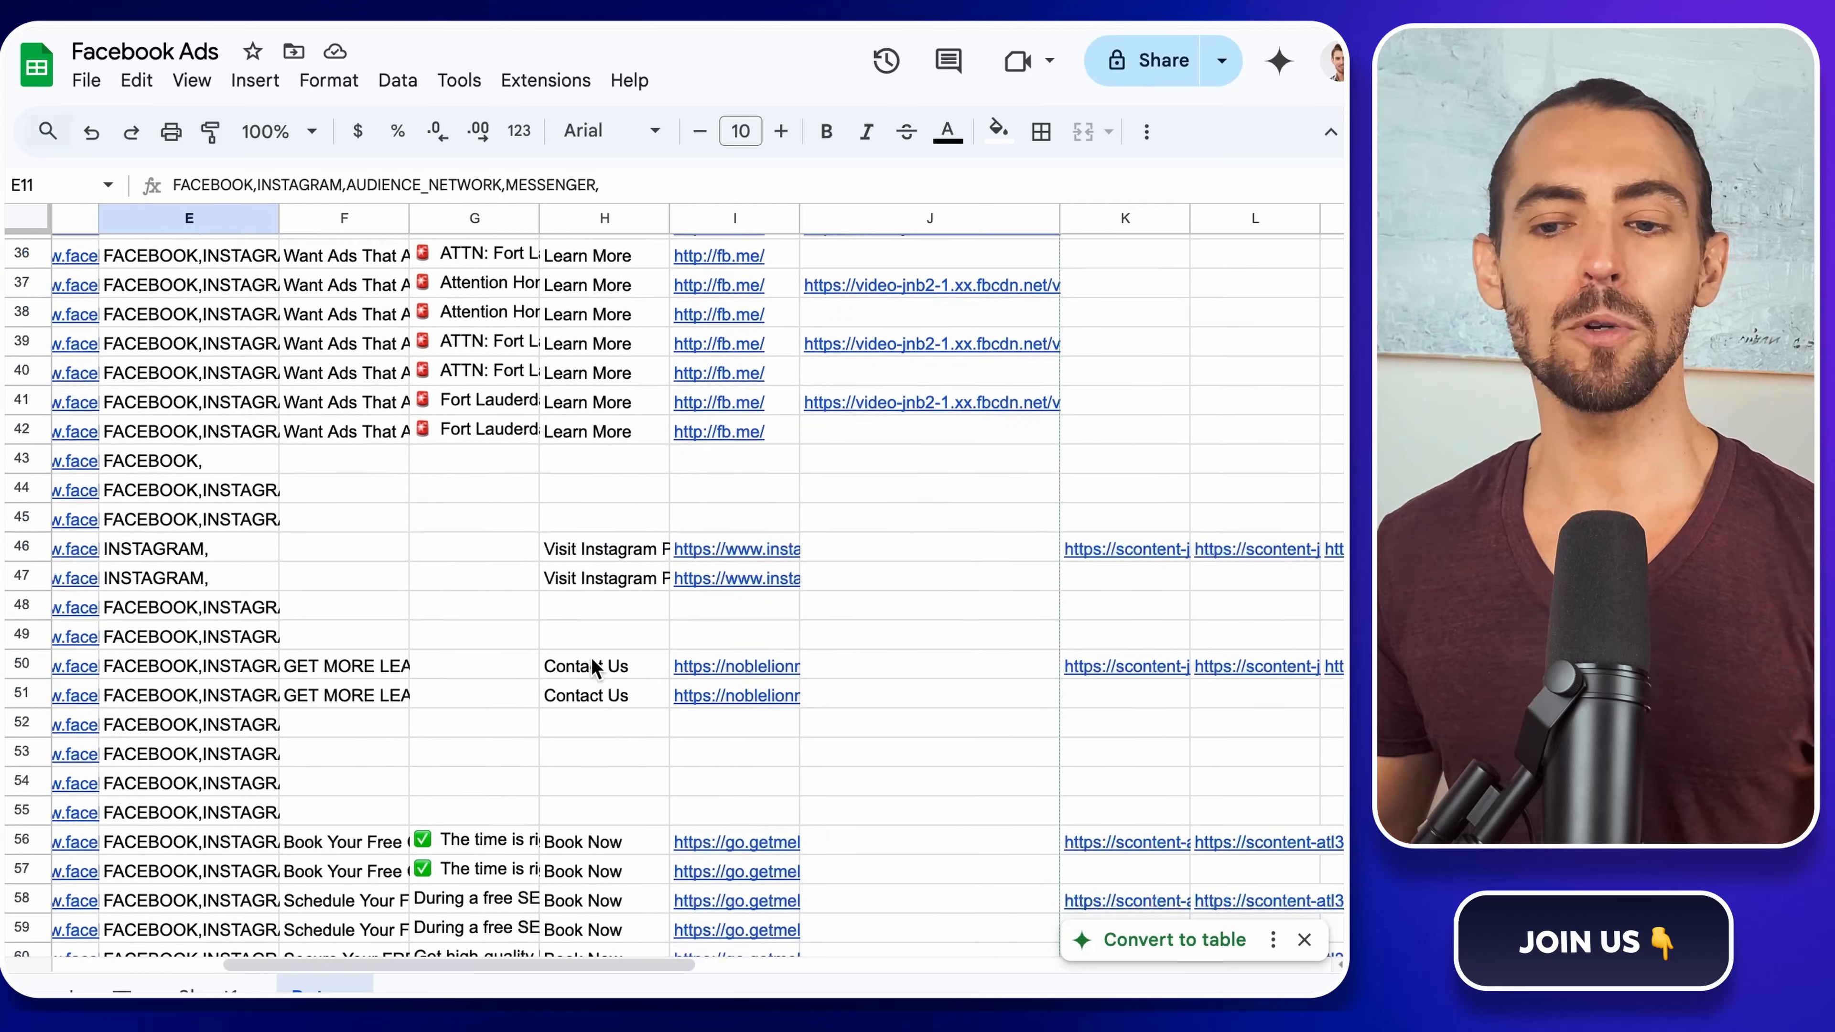
scroll(594, 669, "left", 6)
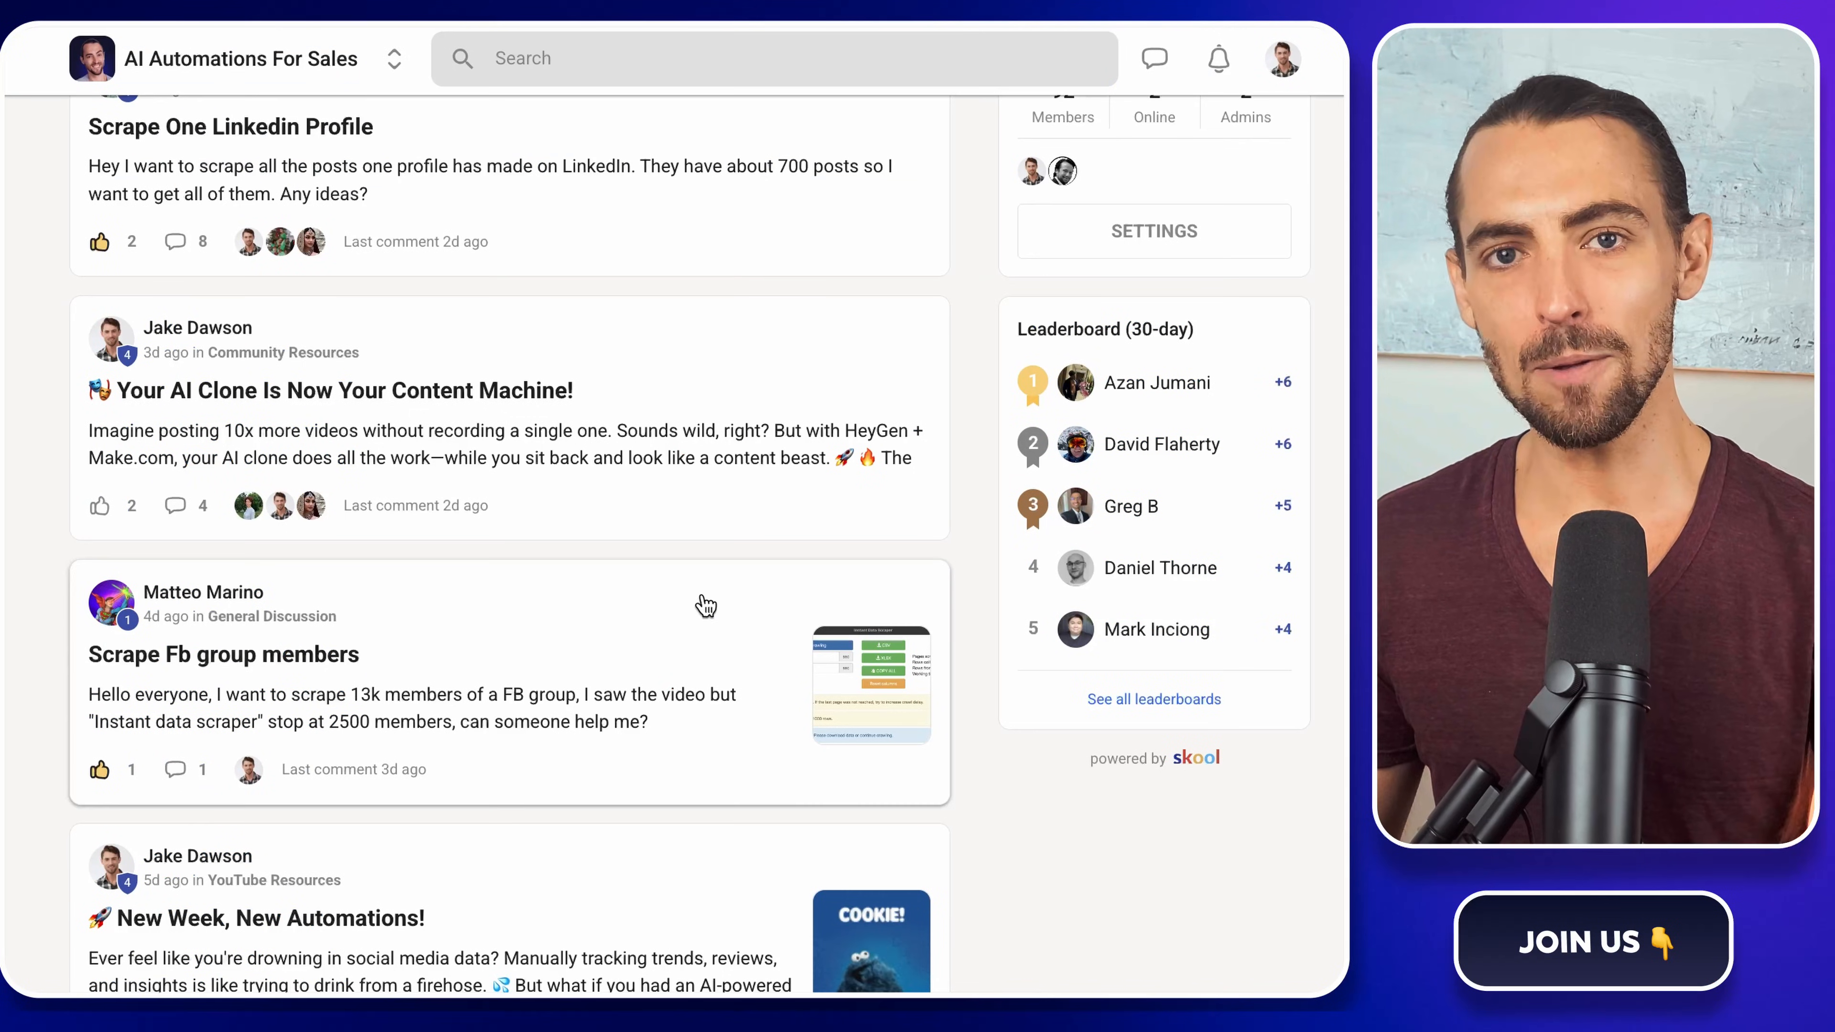
- Browse the community posts and the Classroom's automation courses in the AI Automations For Sales group on Skool
scroll(700, 606, "down", 2)
scroll(704, 606, "up", 10)
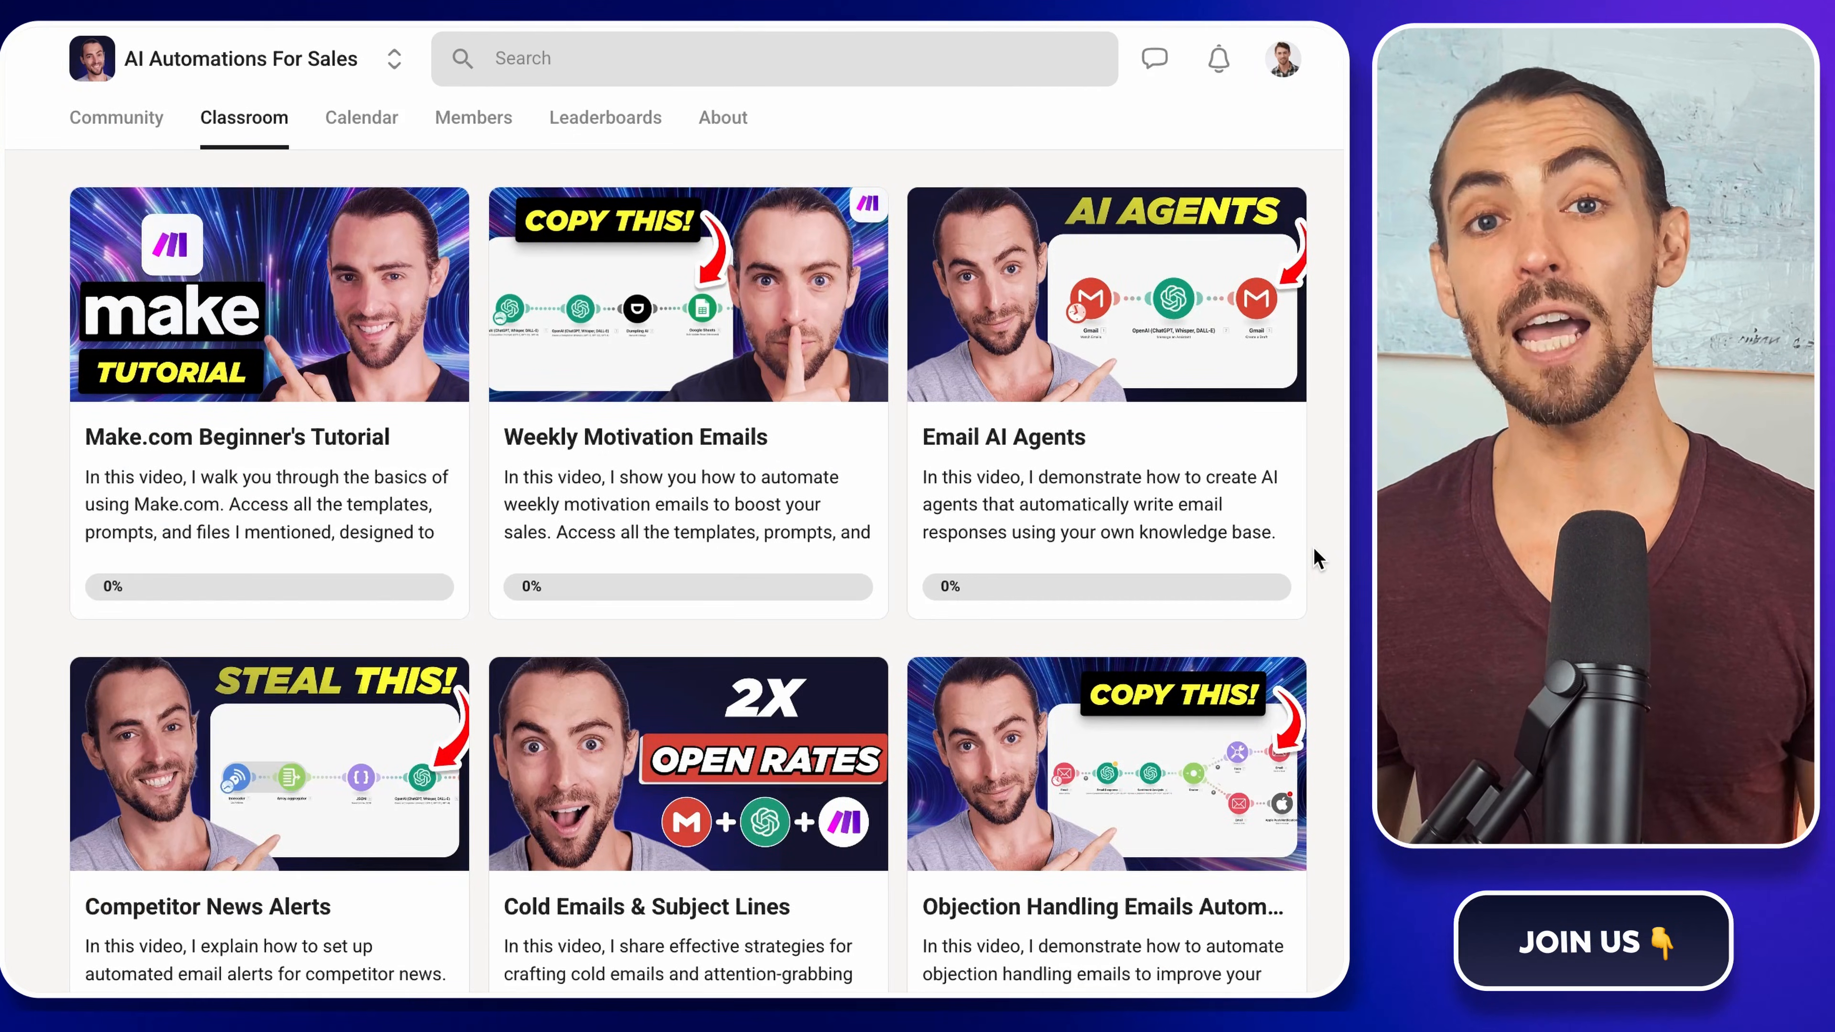
scroll(1317, 558, "down", 4)
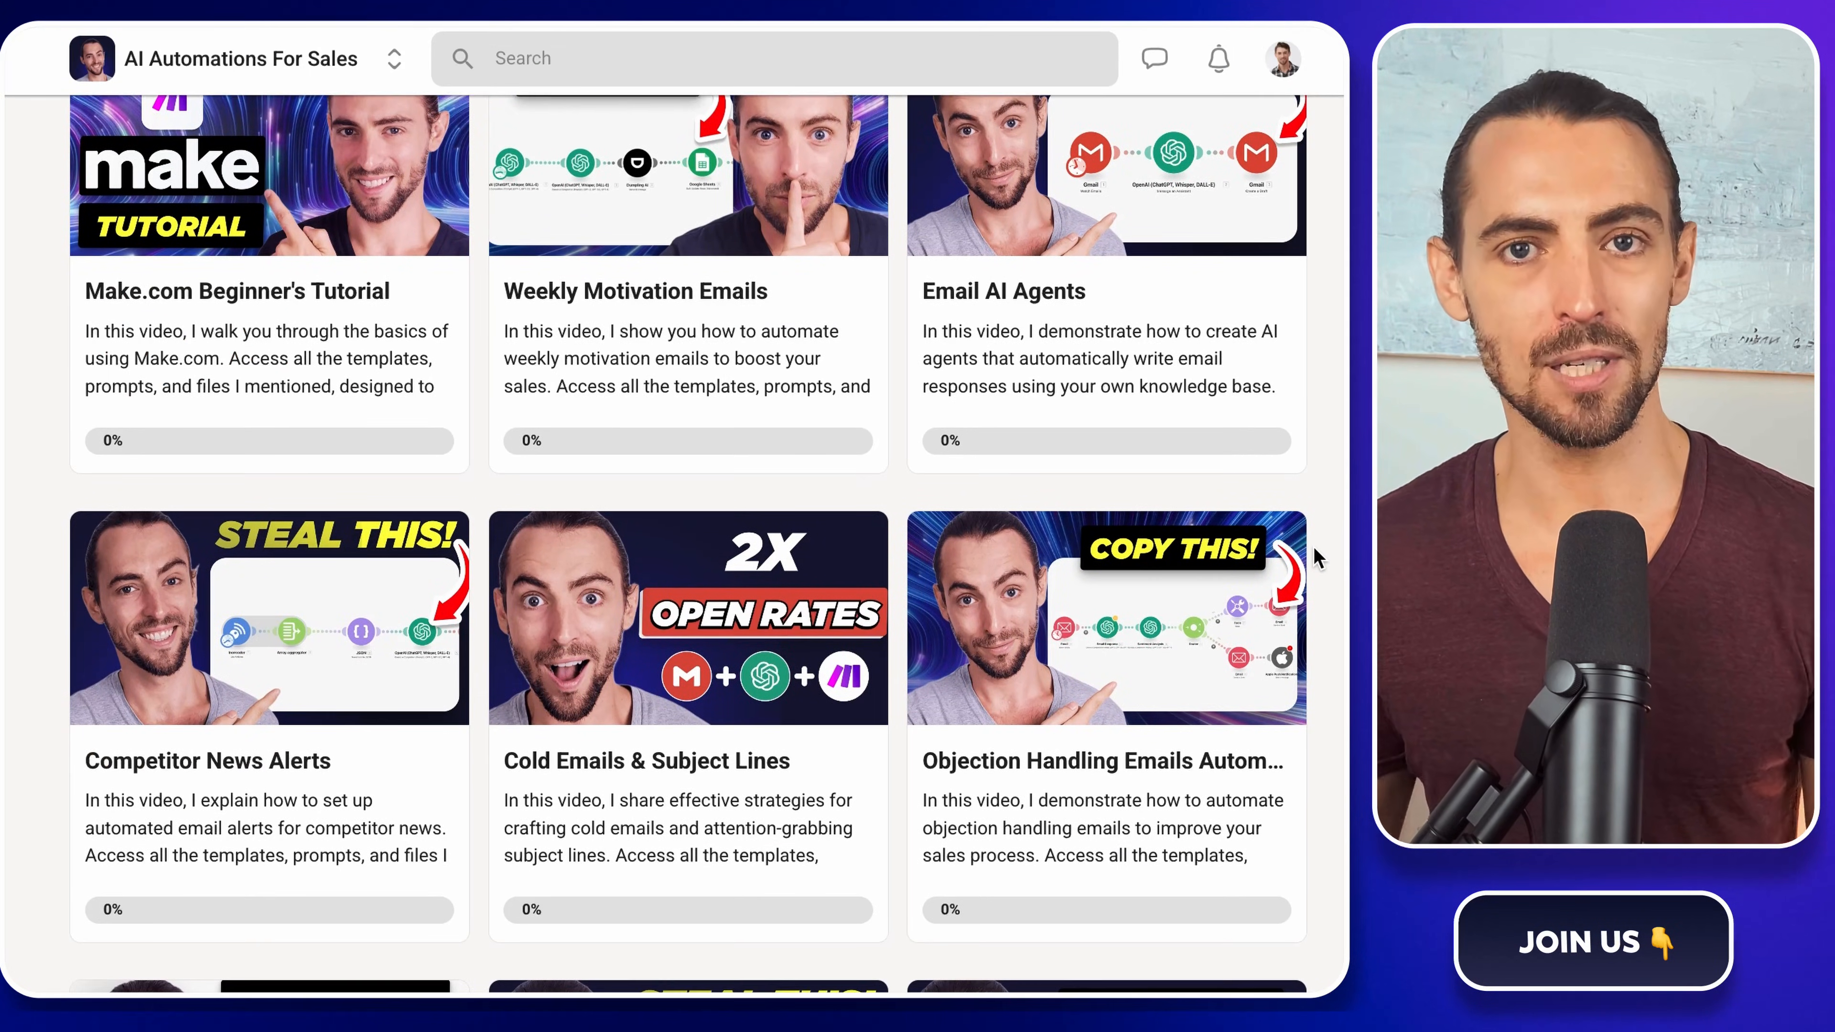
scroll(1316, 558, "down", 4)
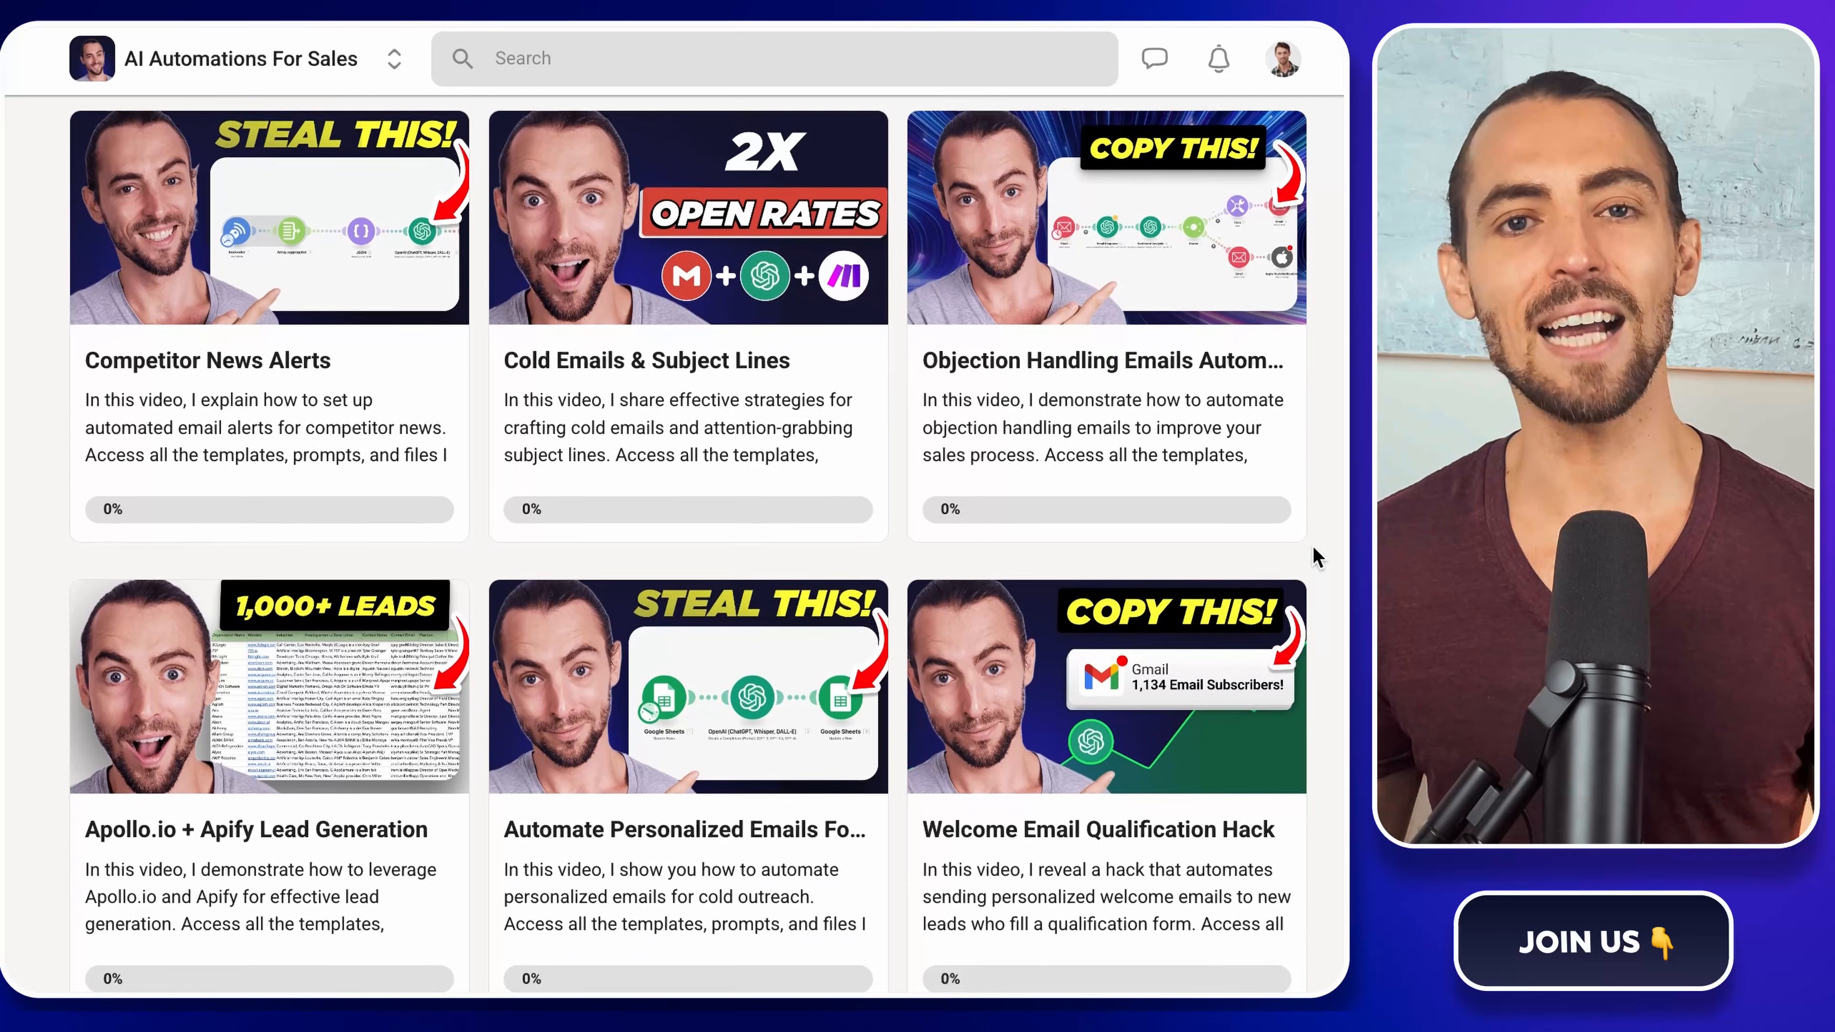
scroll(1316, 558, "down", 5)
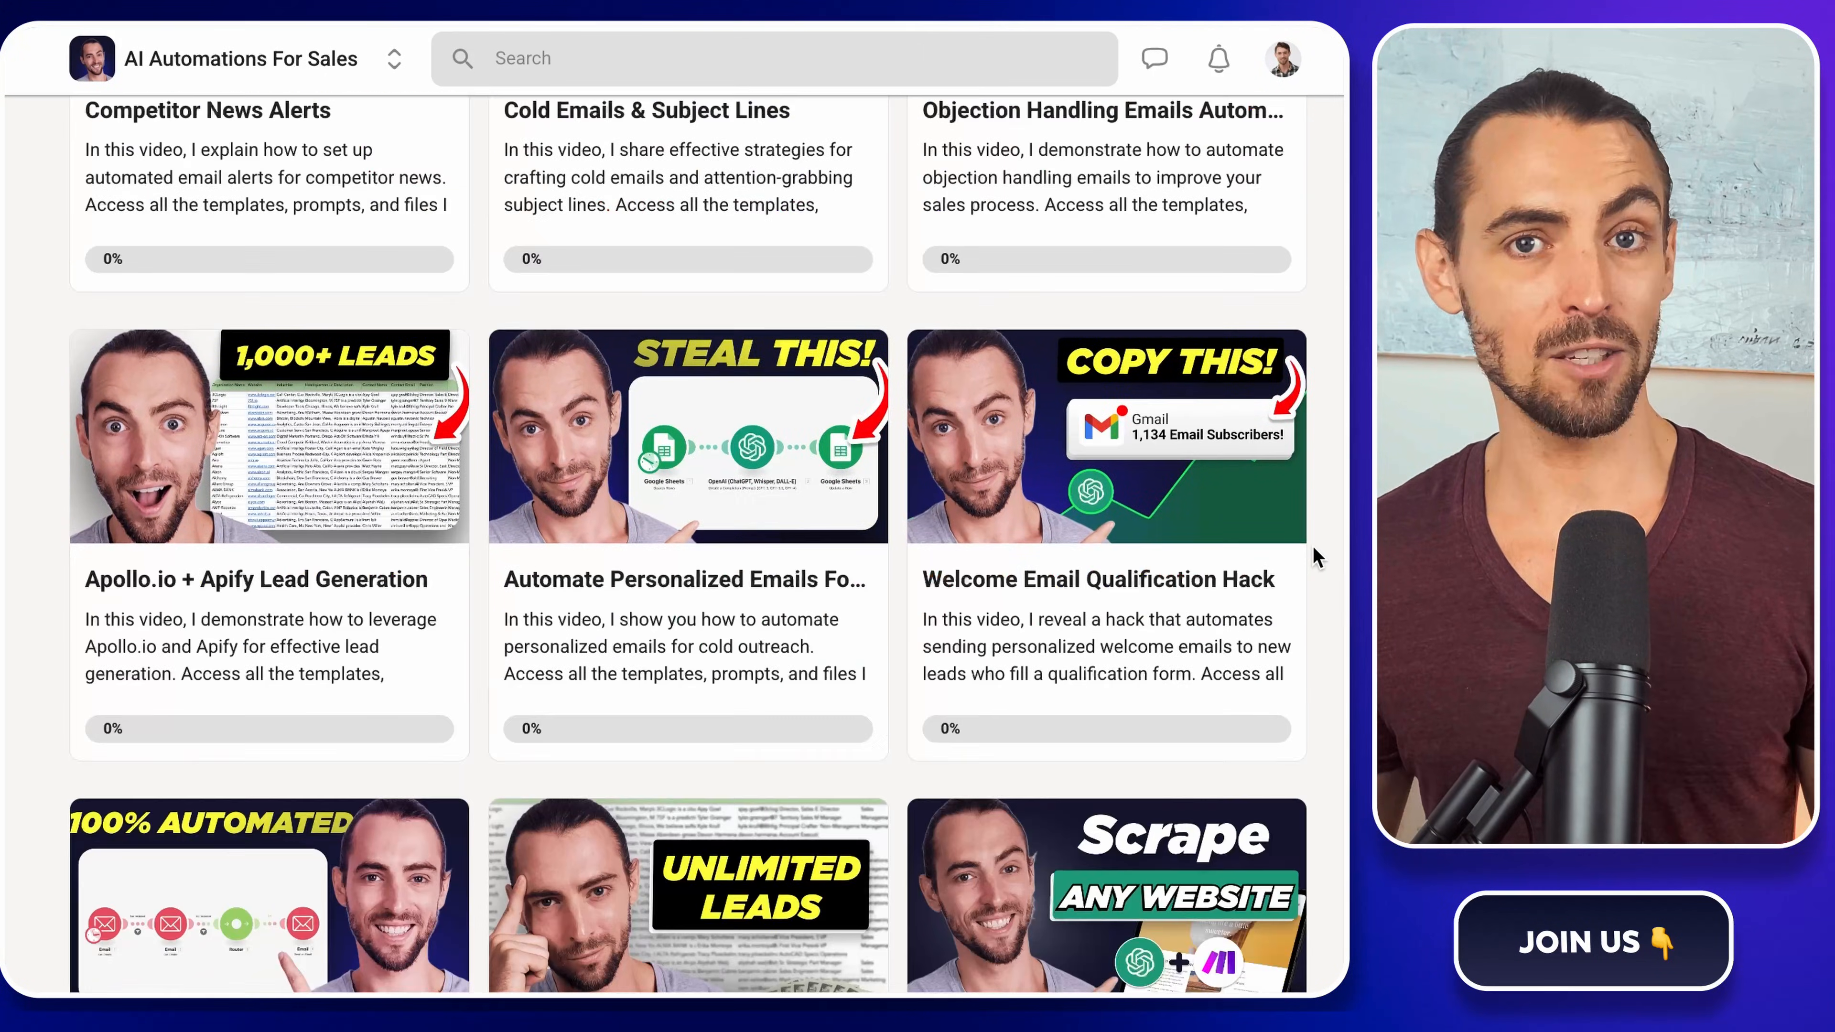